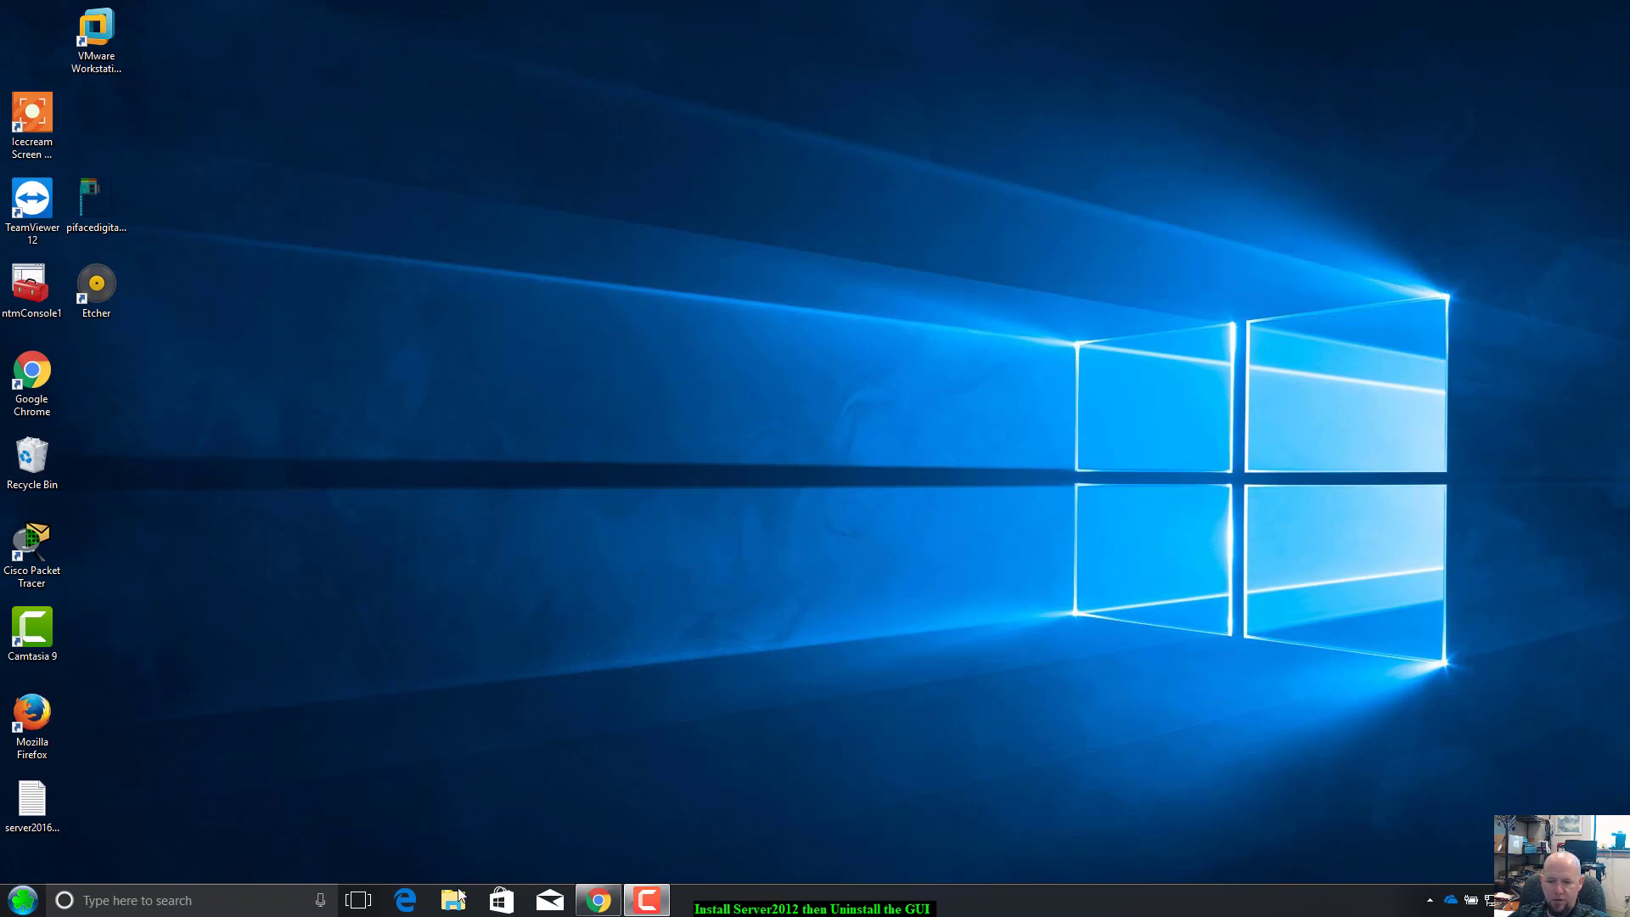
# Open the ntmNOS130 folder on the E: drive in File Explorer.
pyautogui.click(455, 902)
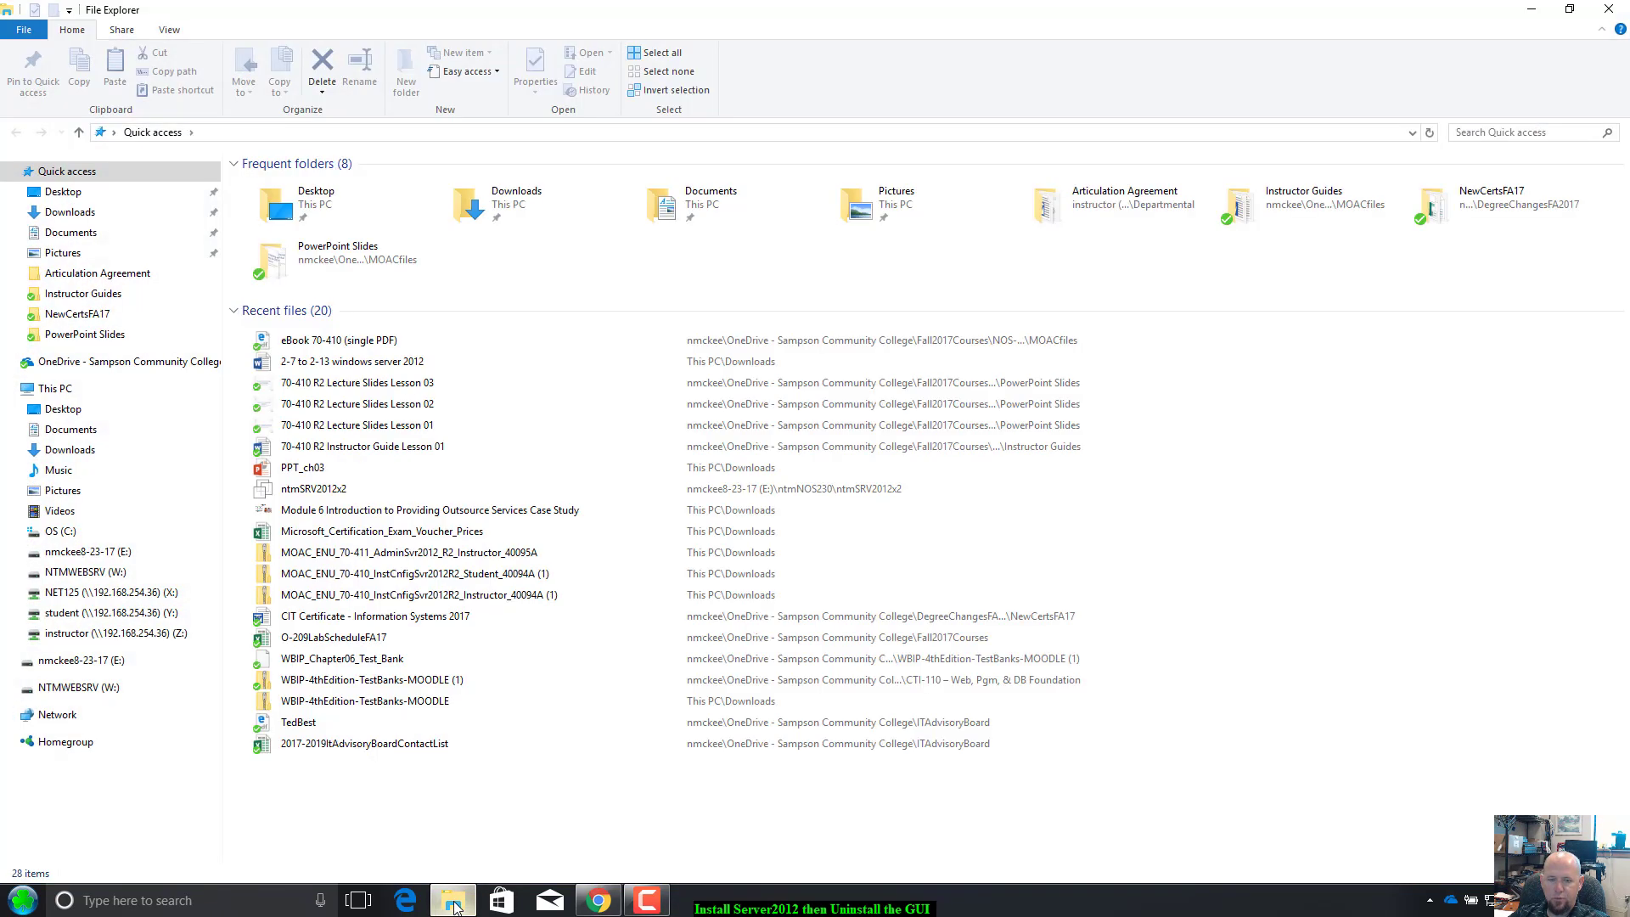
pyautogui.click(111, 667)
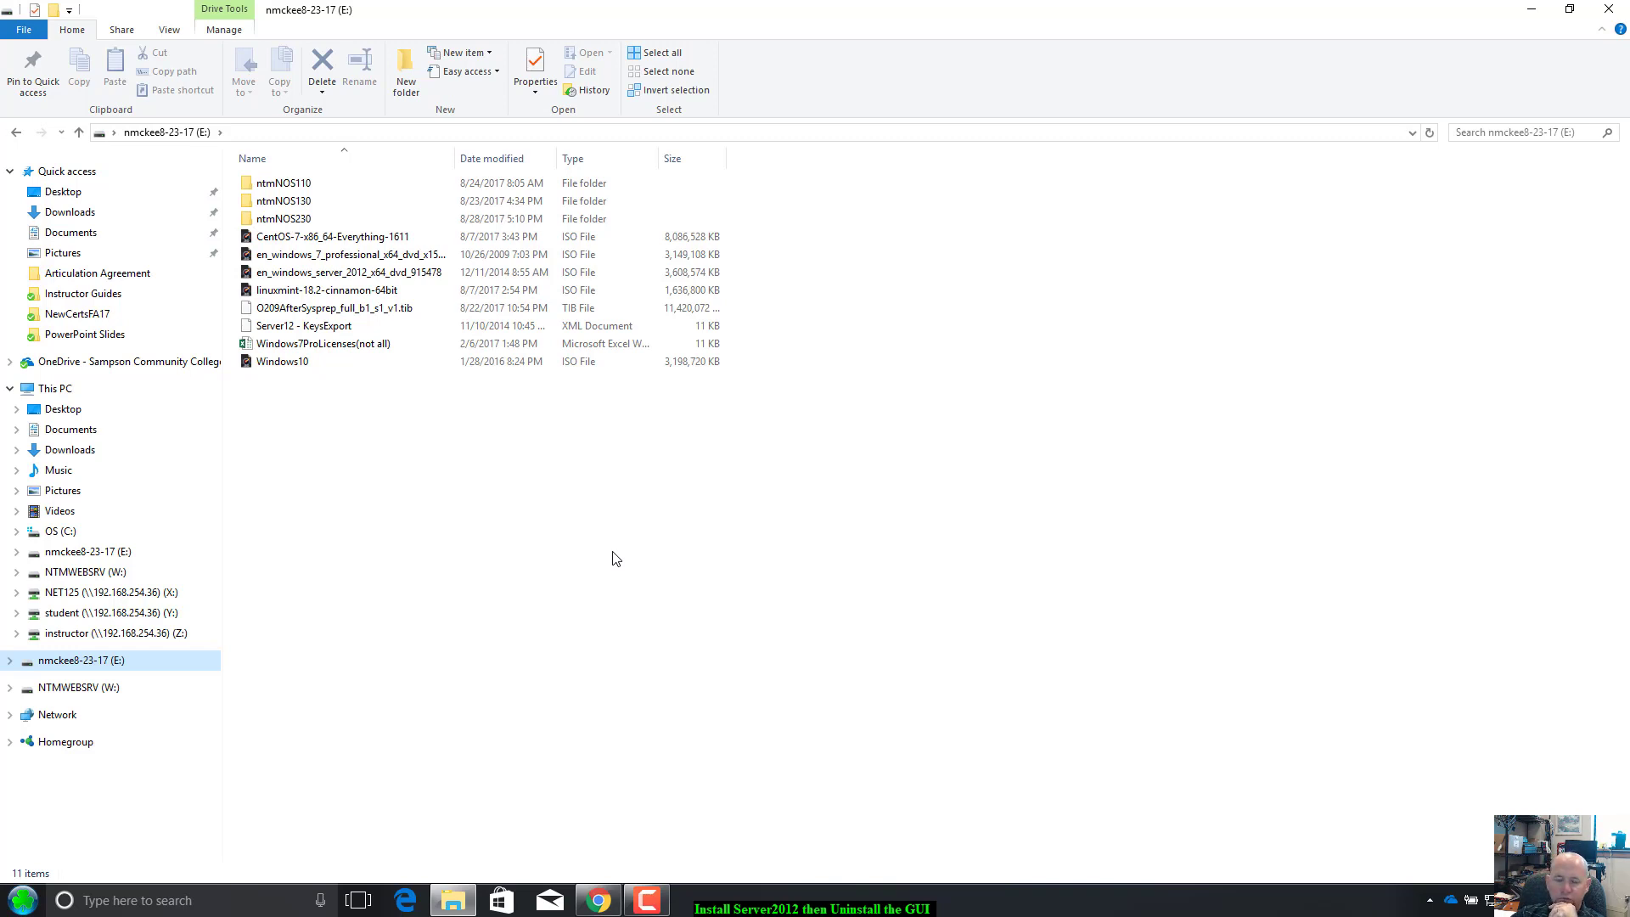
pyautogui.doubleClick(311, 205)
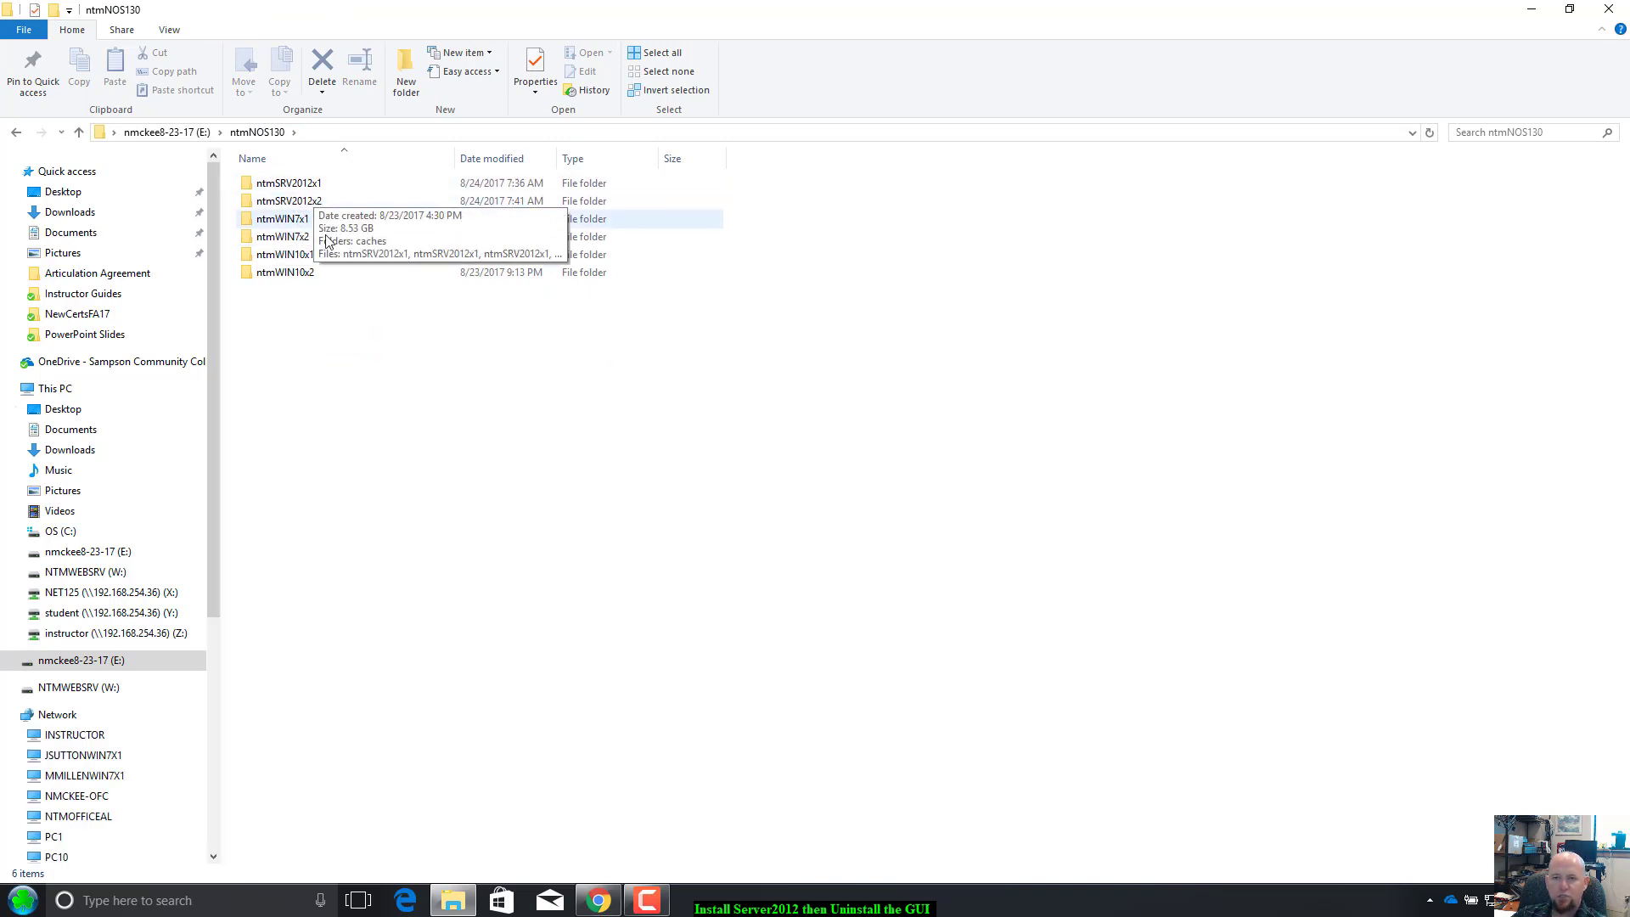
# Create a new folder named ntmSRV2012Core inside the ntmNOS130 folder.
pyautogui.rightClick(379, 384)
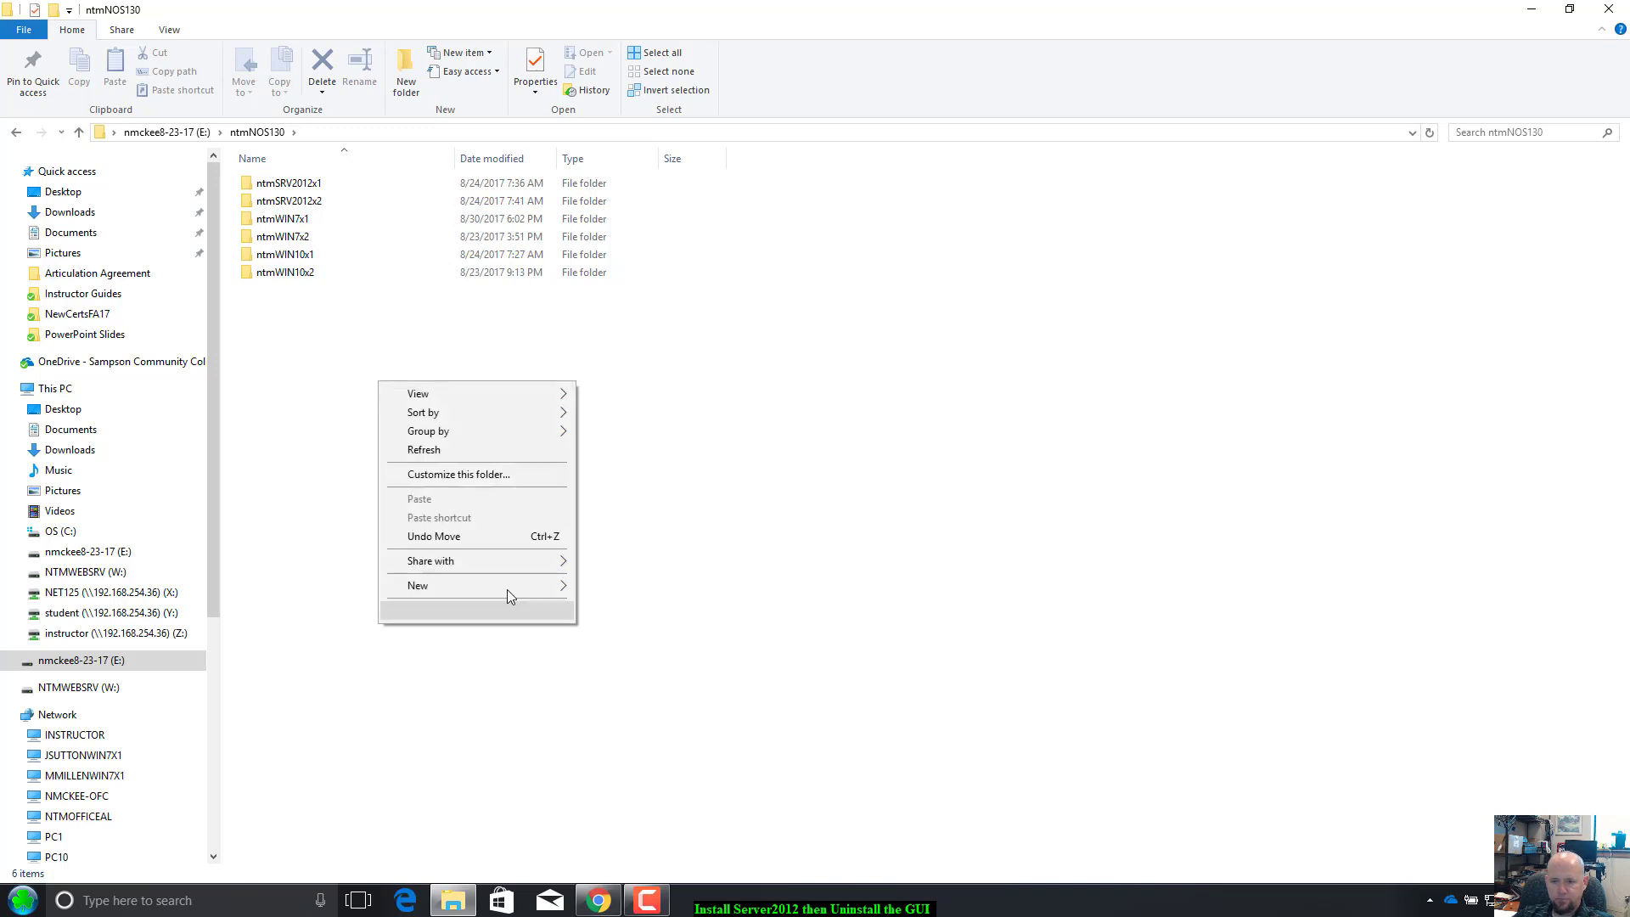
pyautogui.moveTo(508, 584)
pyautogui.click(617, 594)
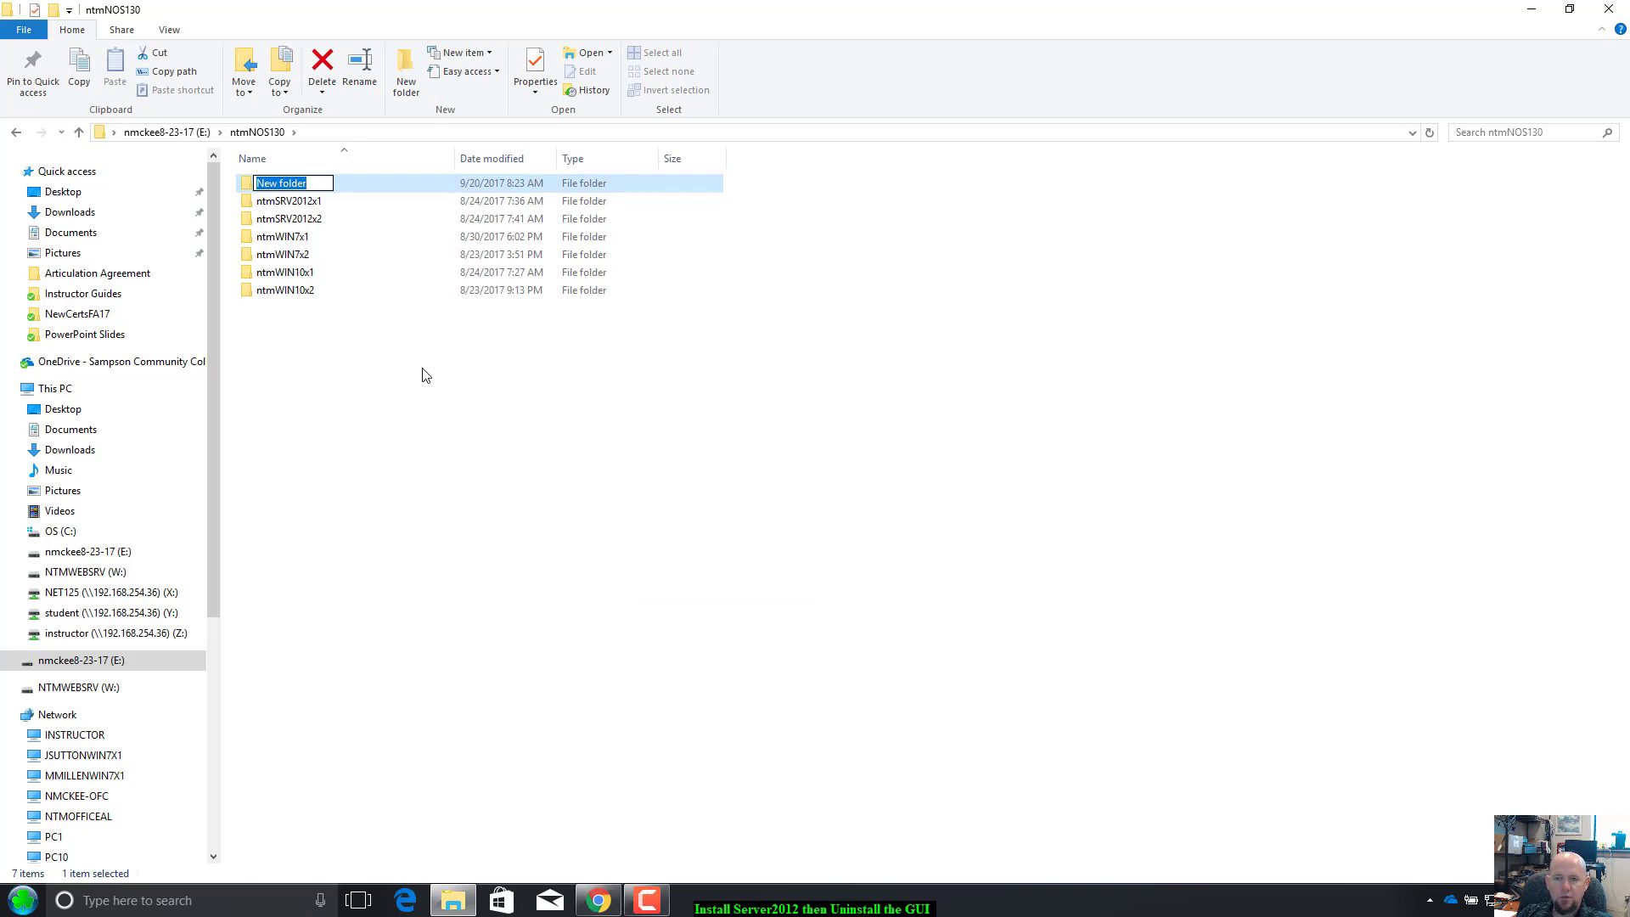
pyautogui.write('ntmSRV')
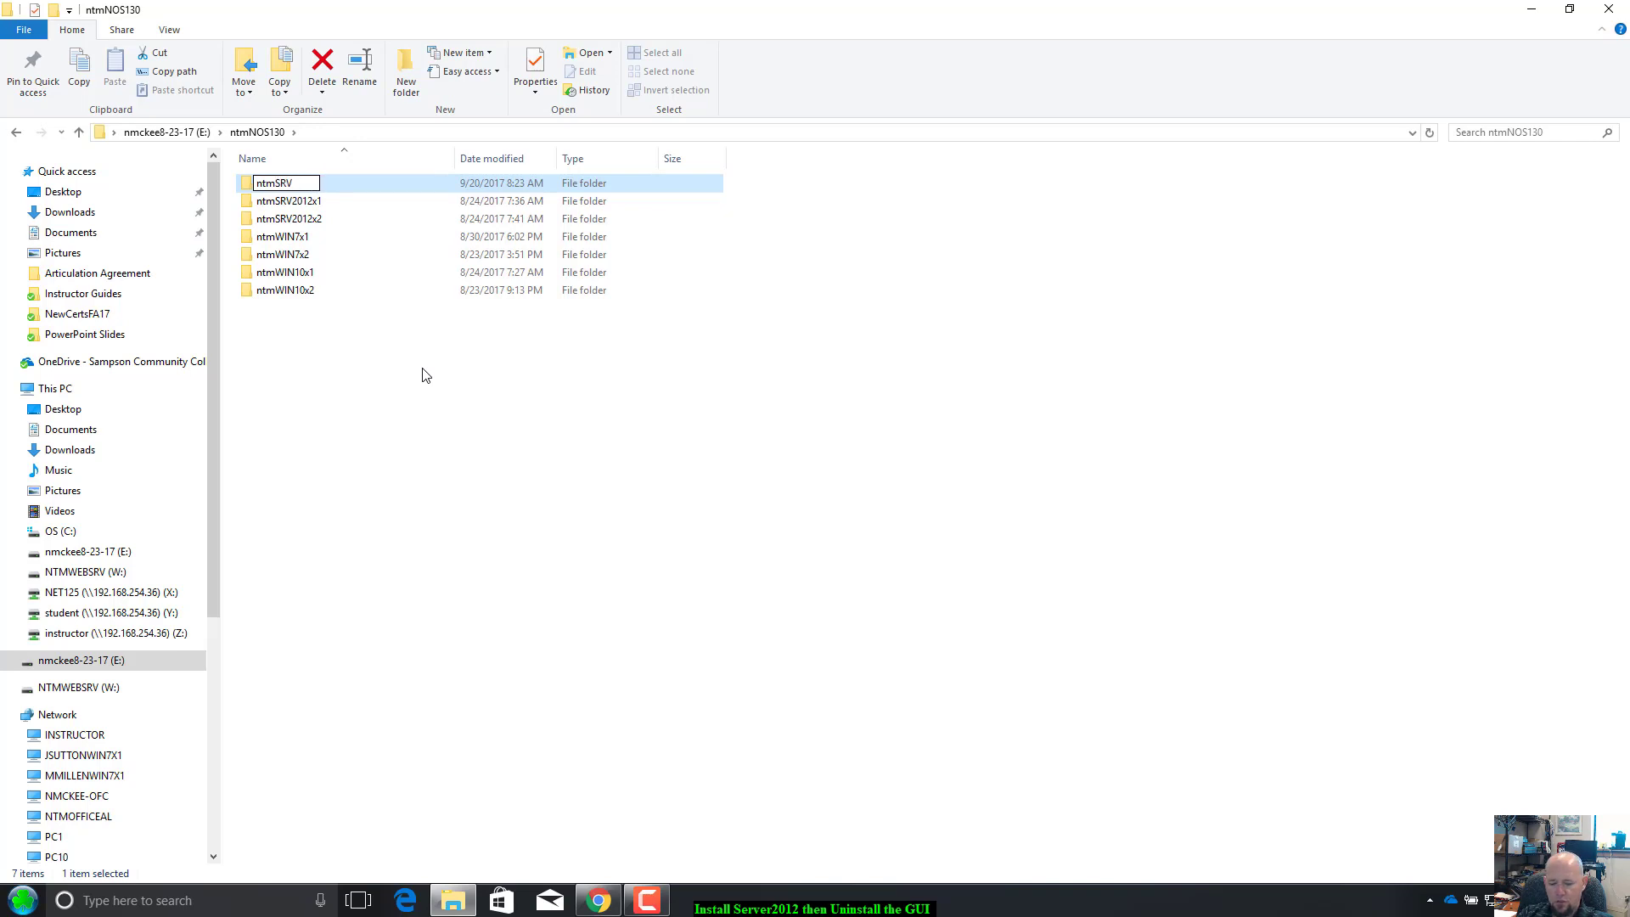
pyautogui.write('2012x2')
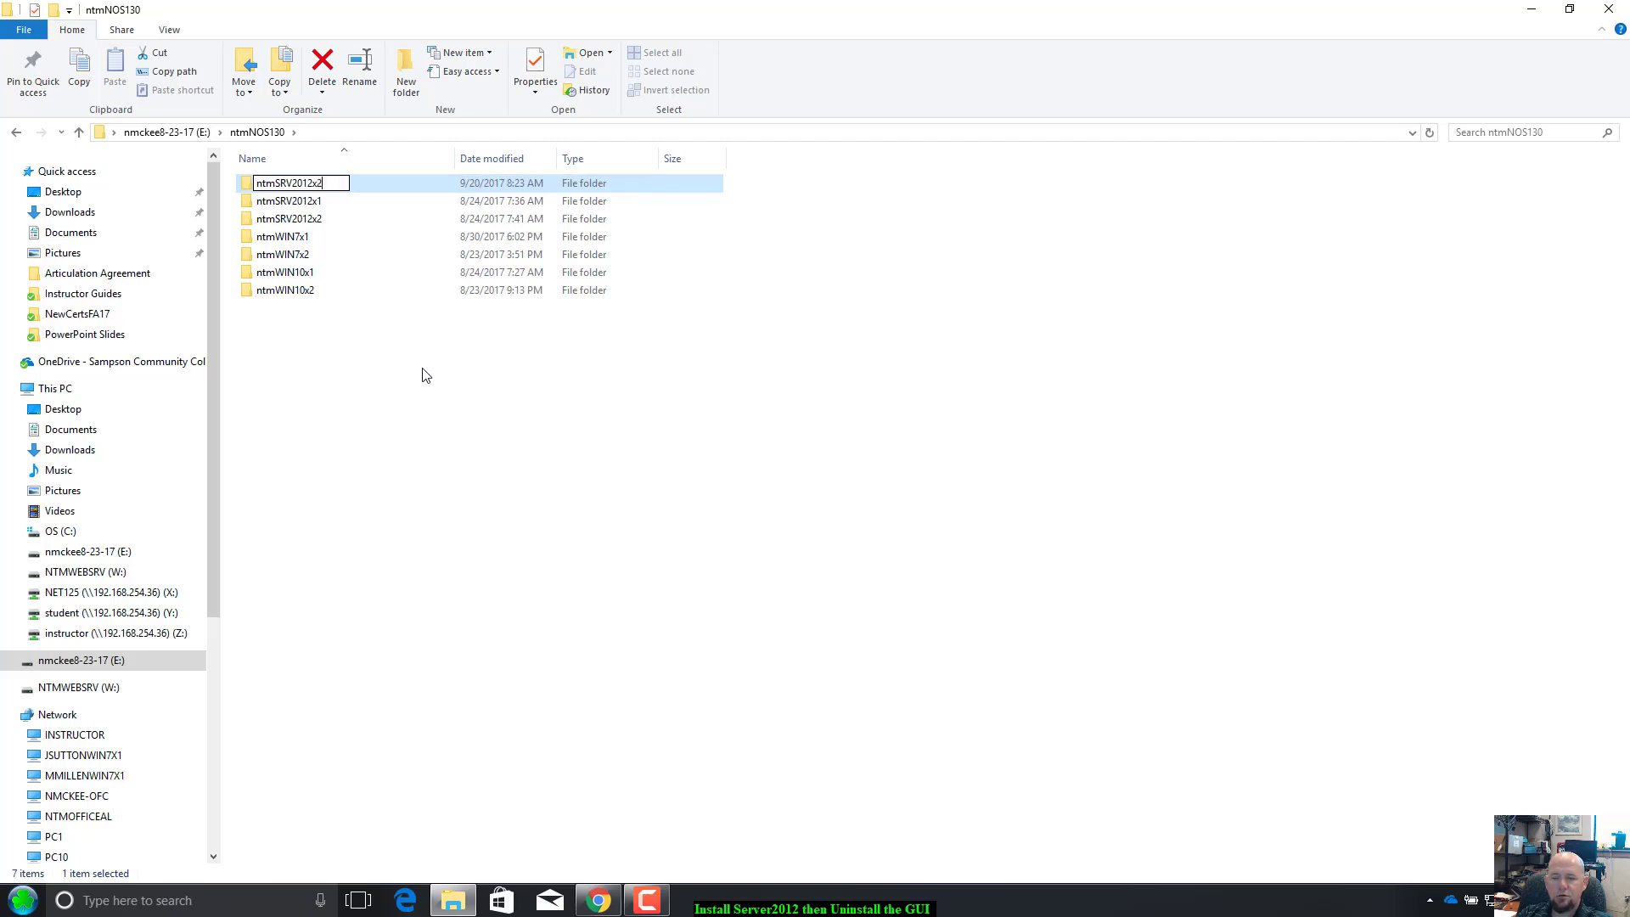
pyautogui.press('BackSpace')
pyautogui.press('BackSpace')
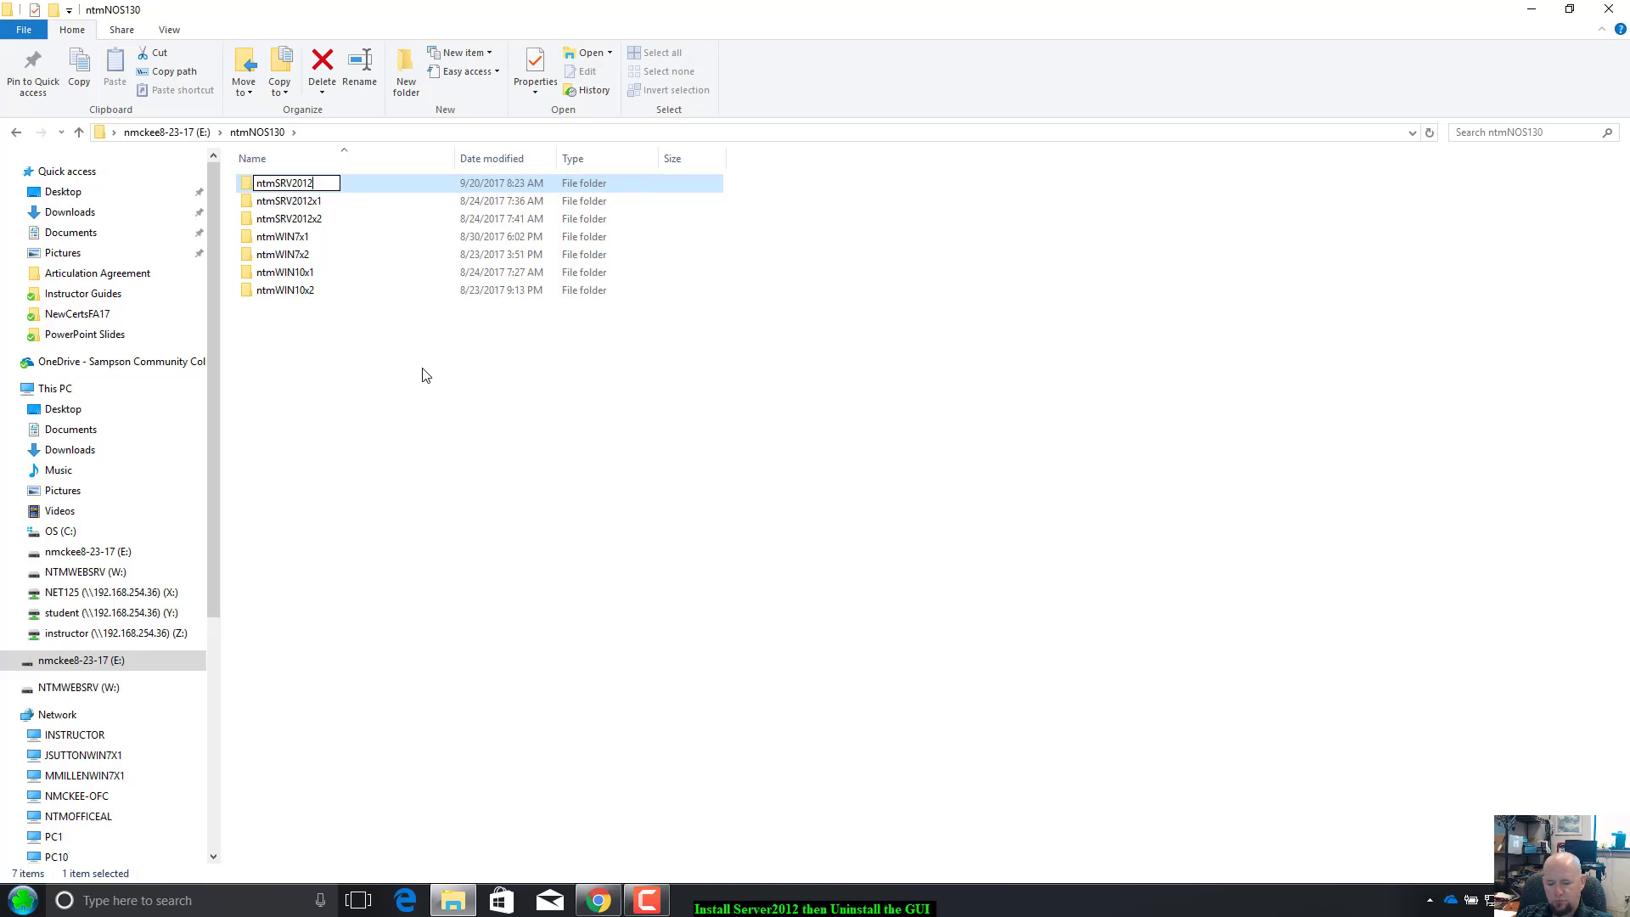
pyautogui.write('Core')
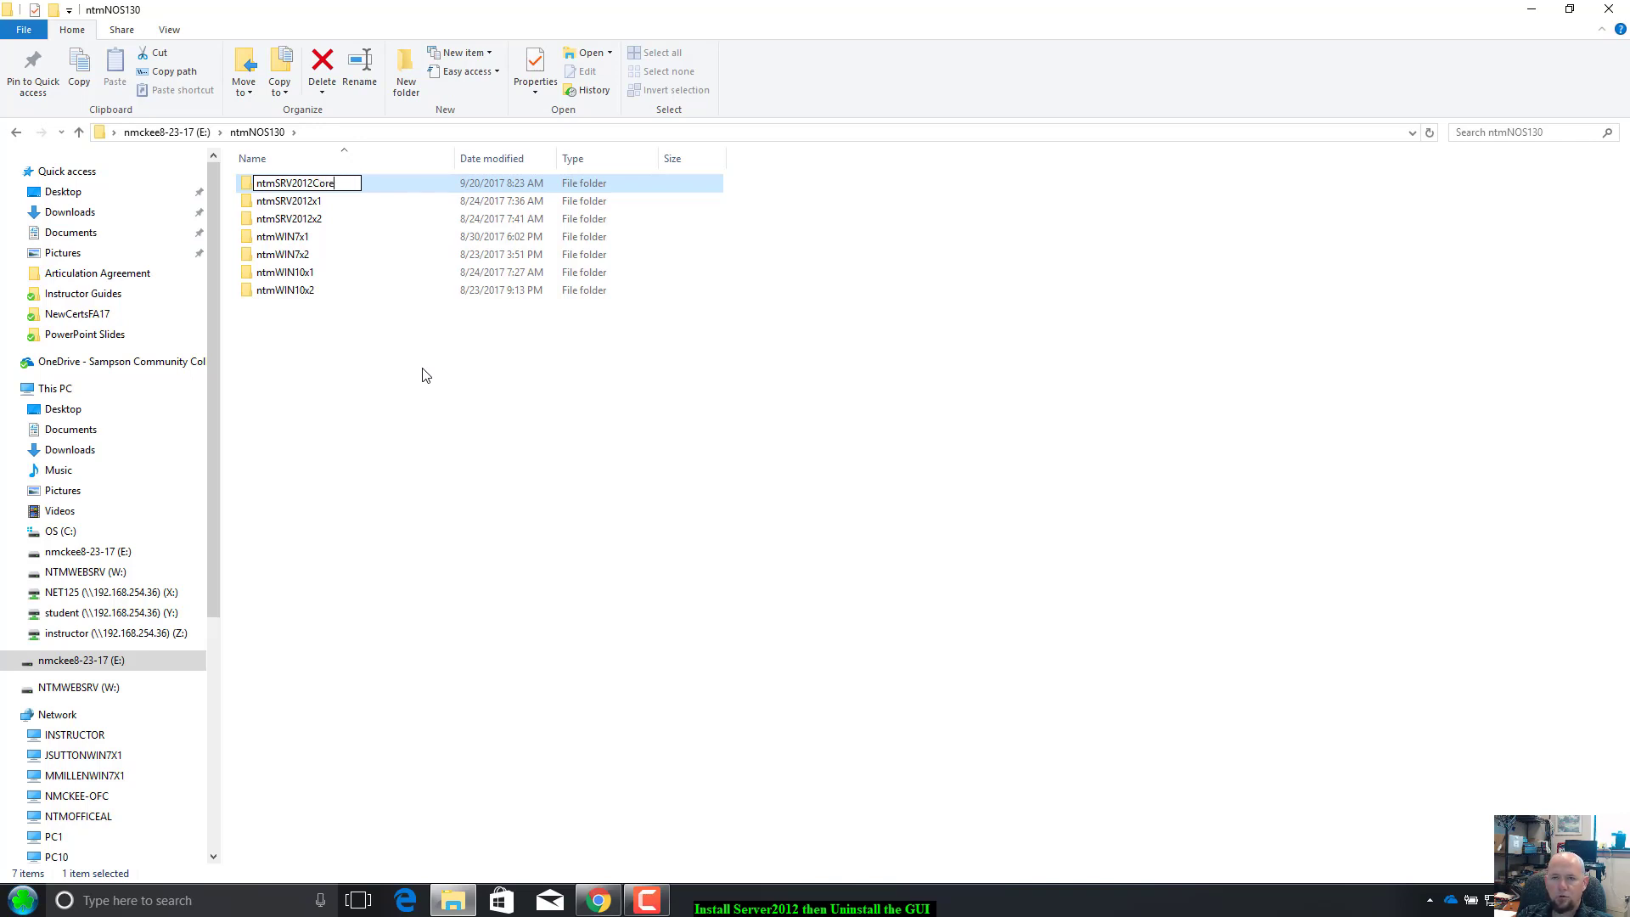
pyautogui.press('Return')
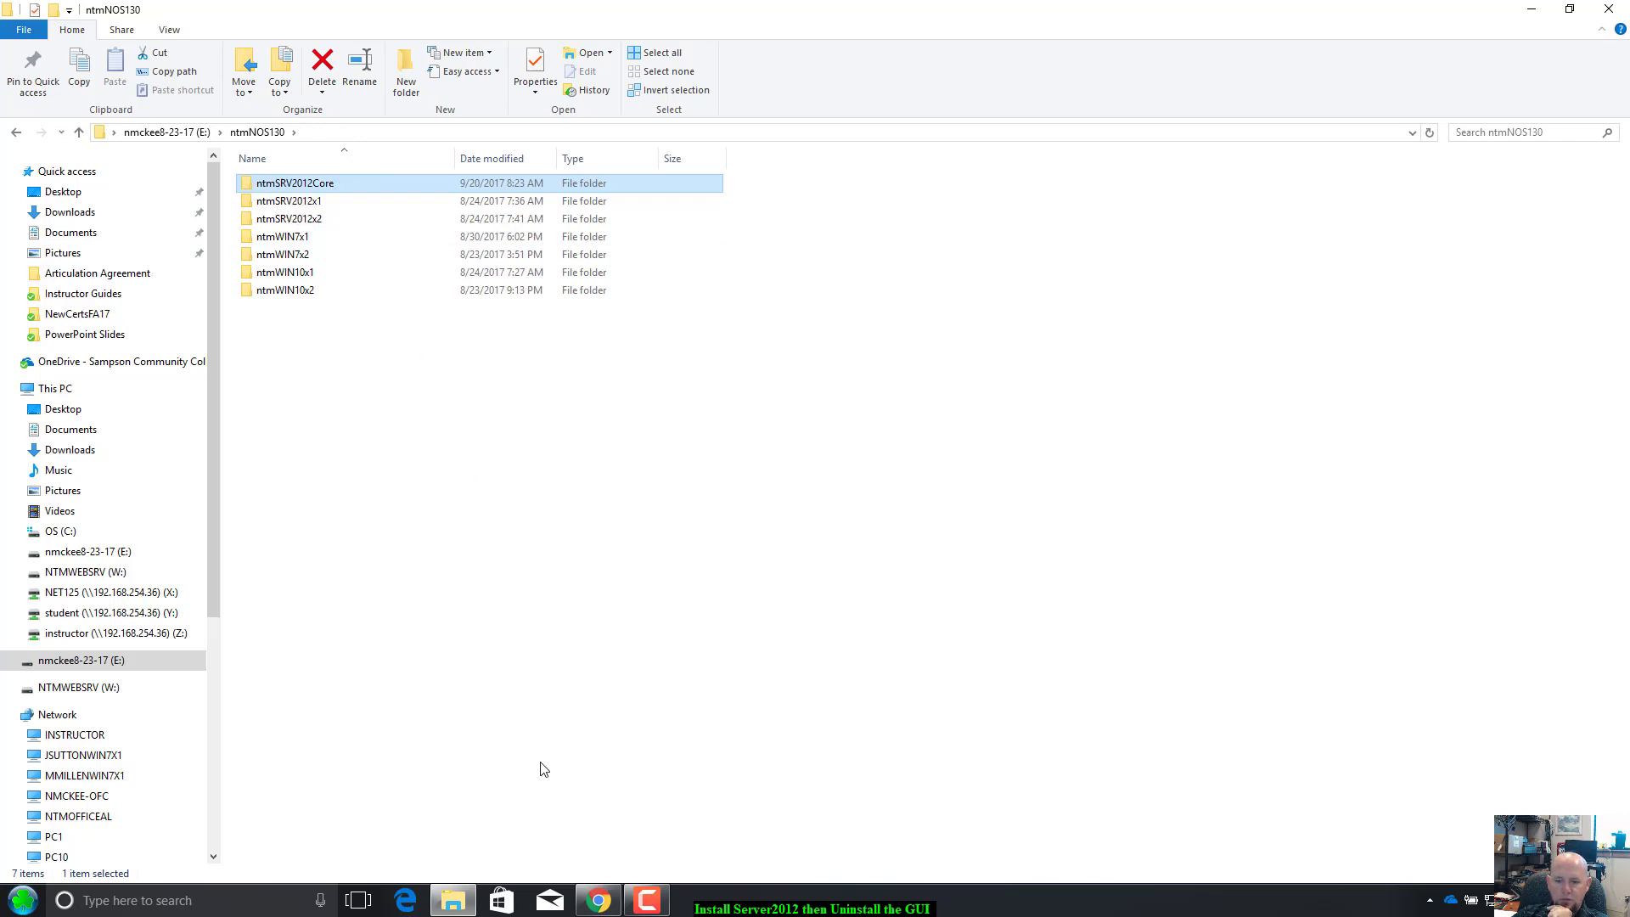
# Try to launch VMware Workstation Pro by searching Windows for "vm".
pyautogui.click(216, 908)
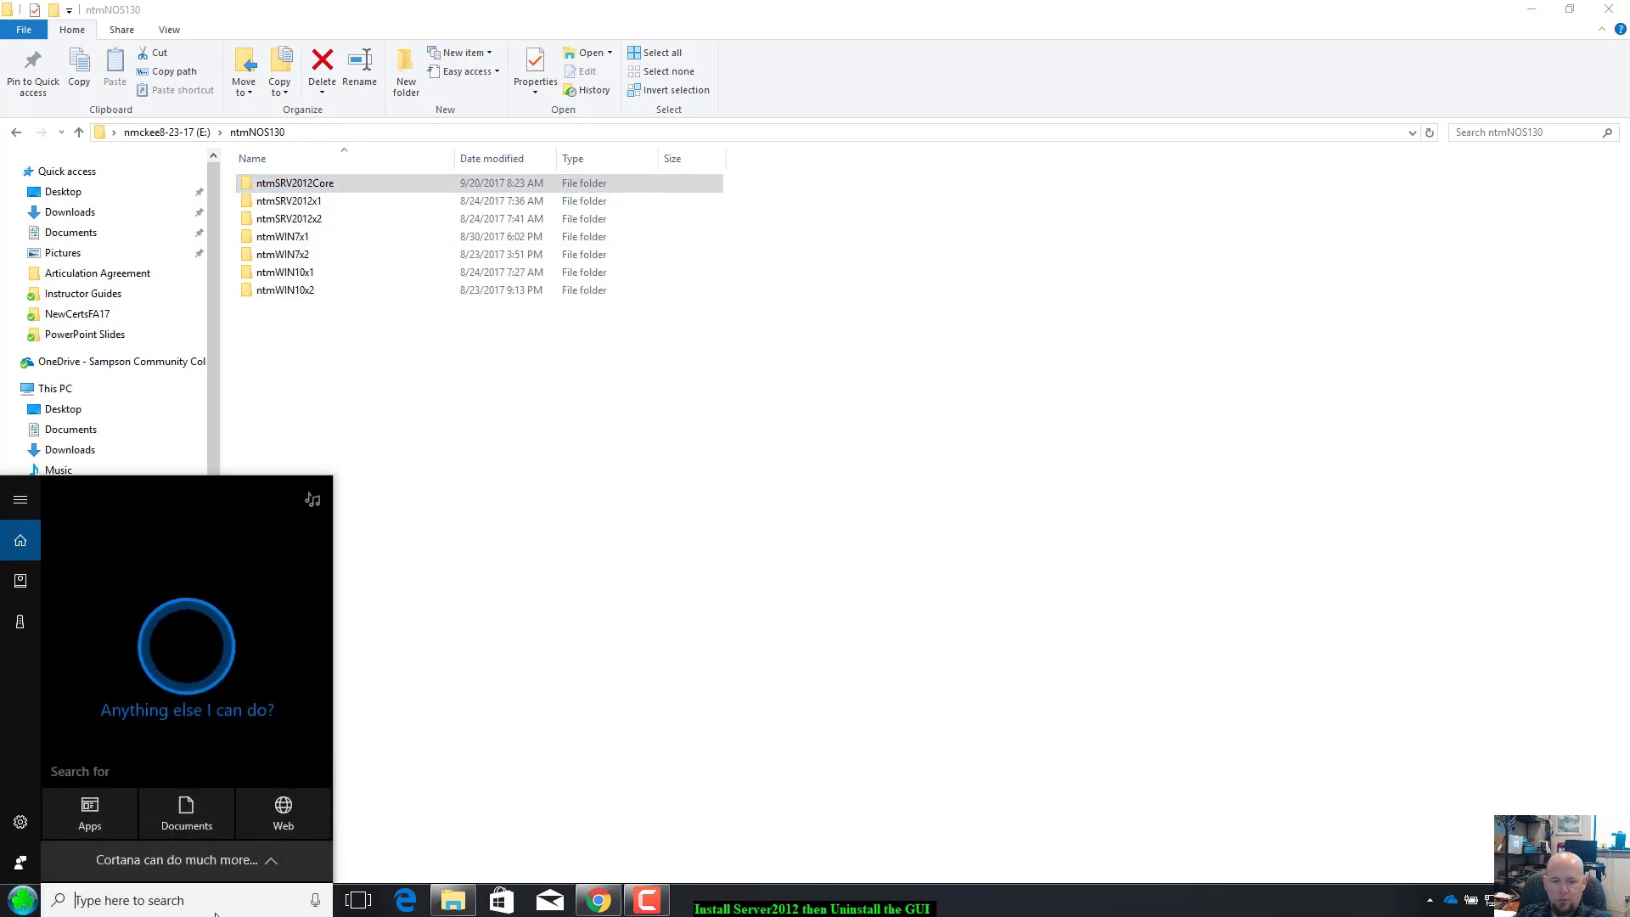
pyautogui.write('vm')
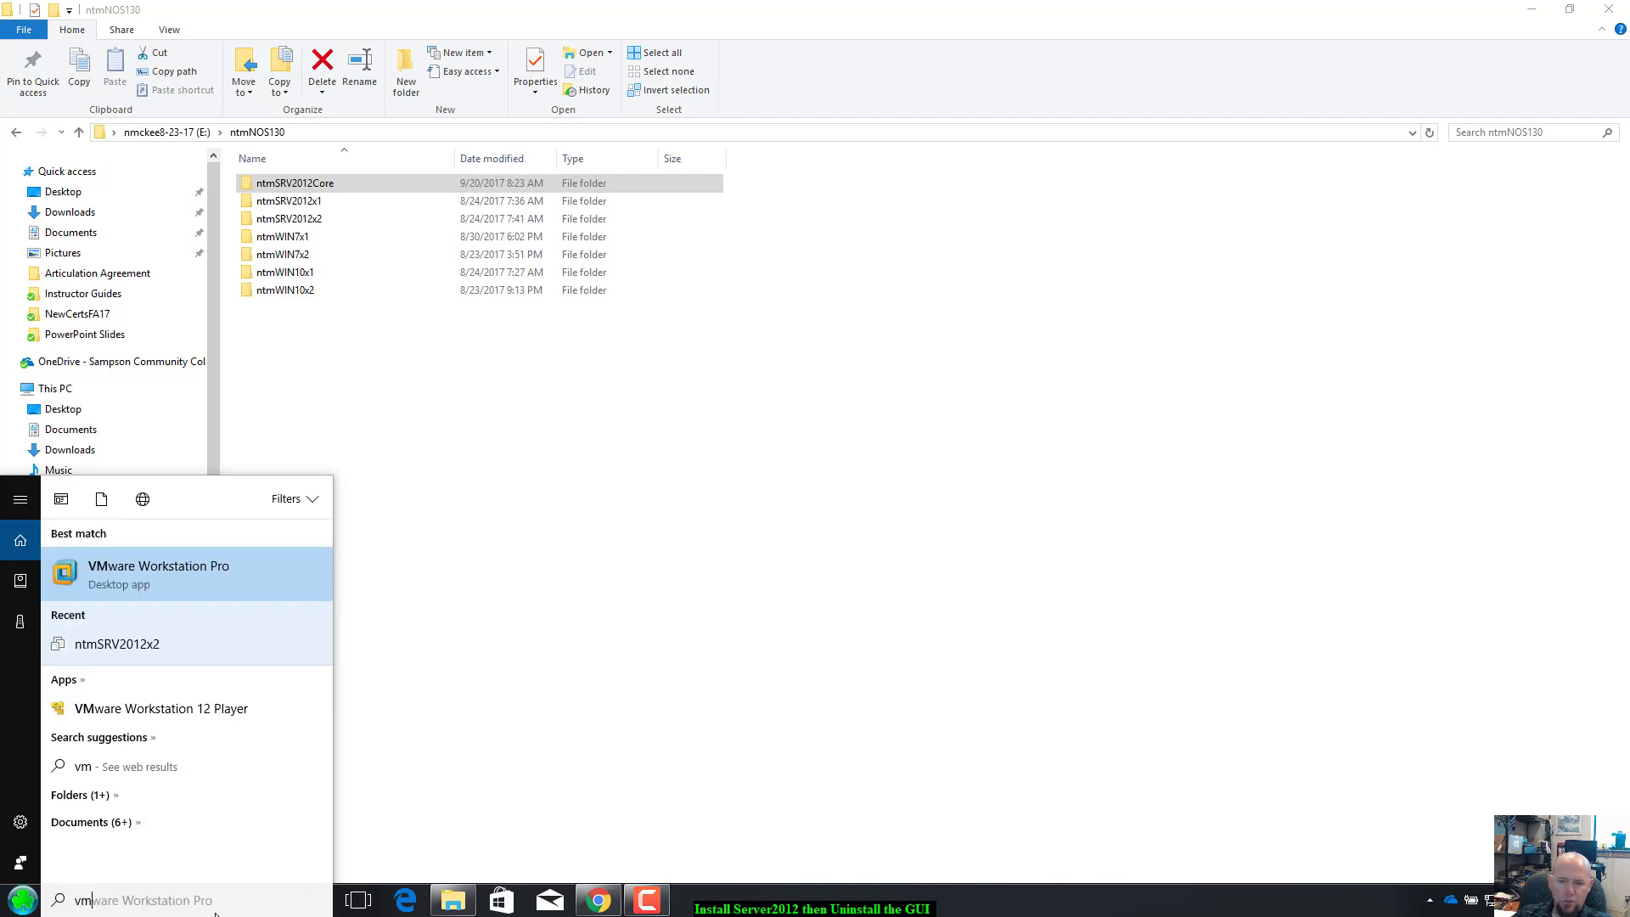
pyautogui.click(166, 577)
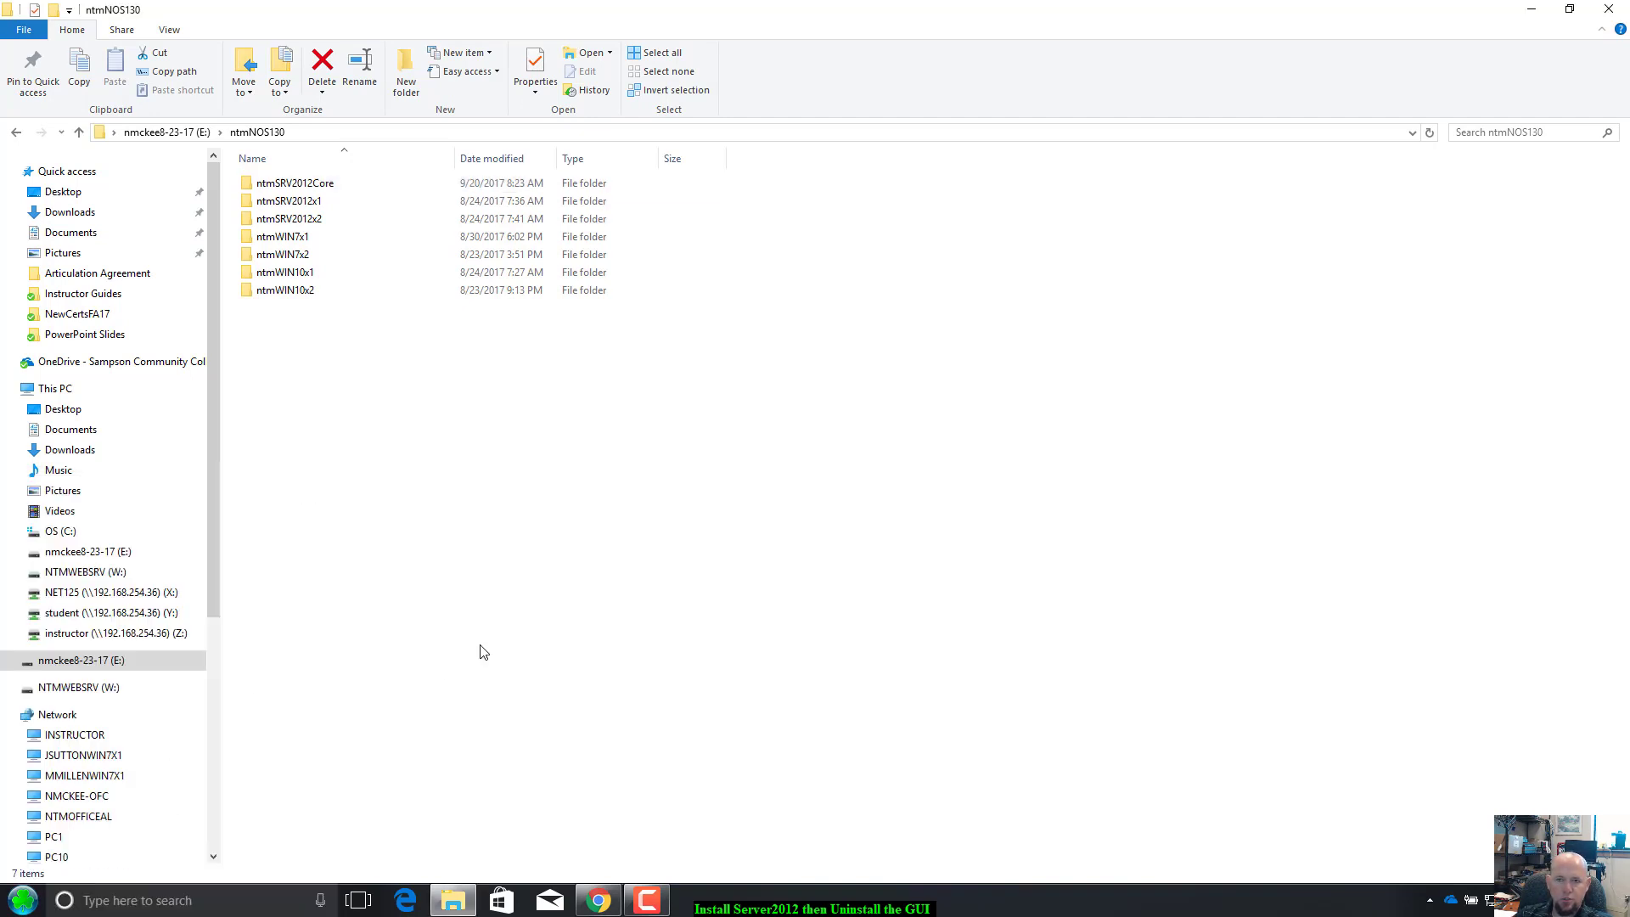
# Locate the Windows Server 2012 ISO on the E: drive and in the student share's MSDNAA\Windows Server 2012 folder.
pyautogui.click(167, 133)
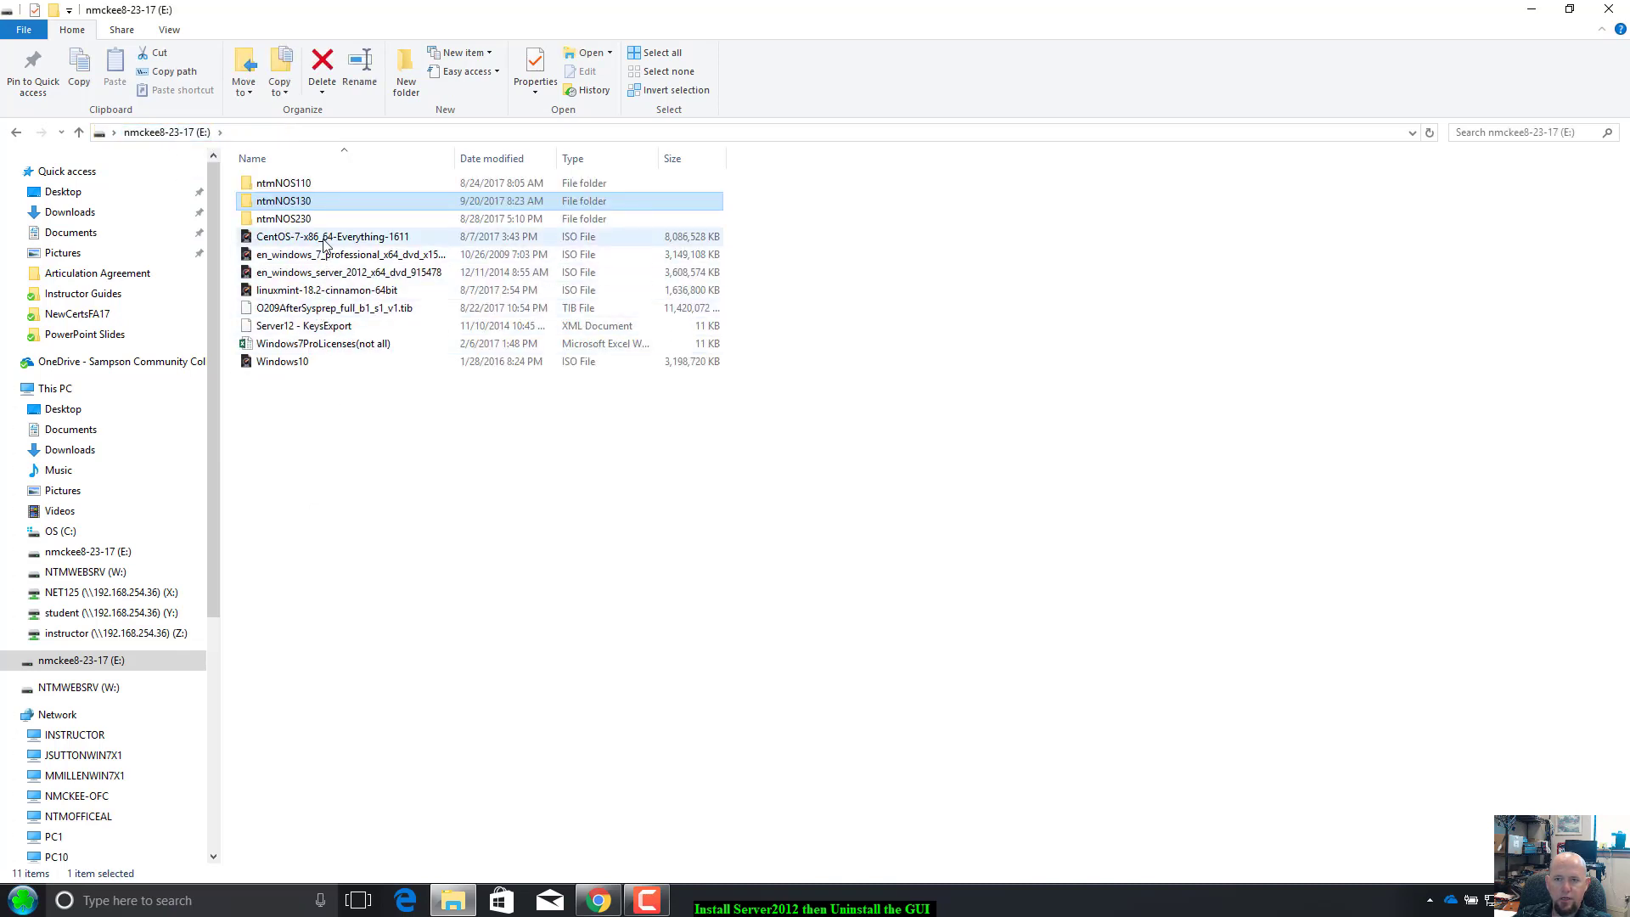
pyautogui.click(311, 278)
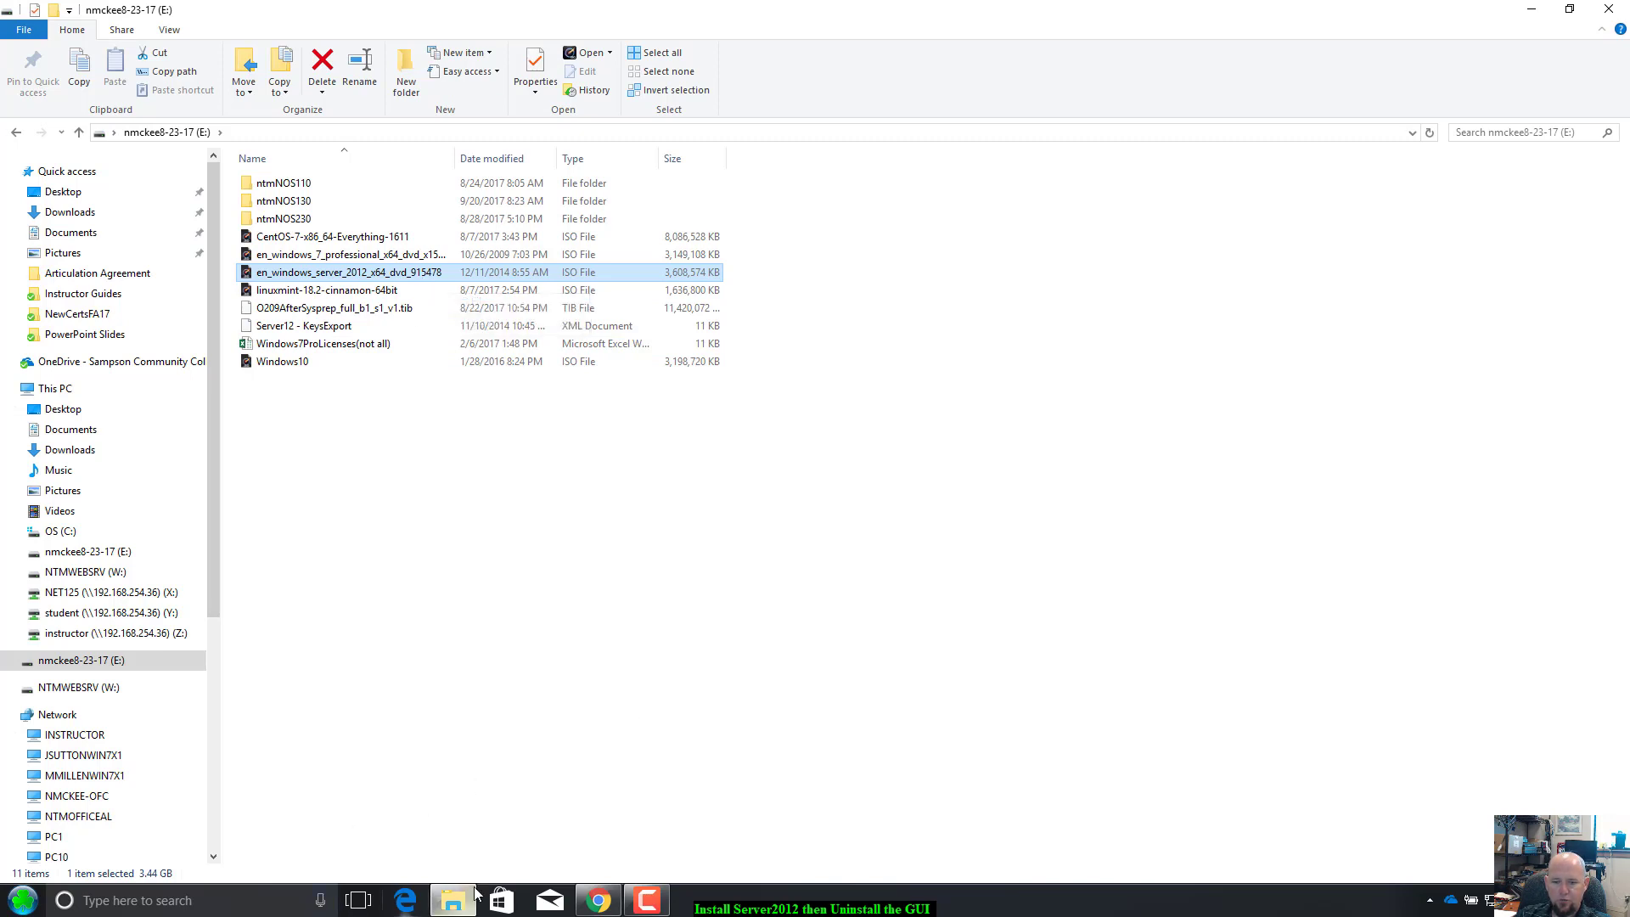
pyautogui.click(102, 613)
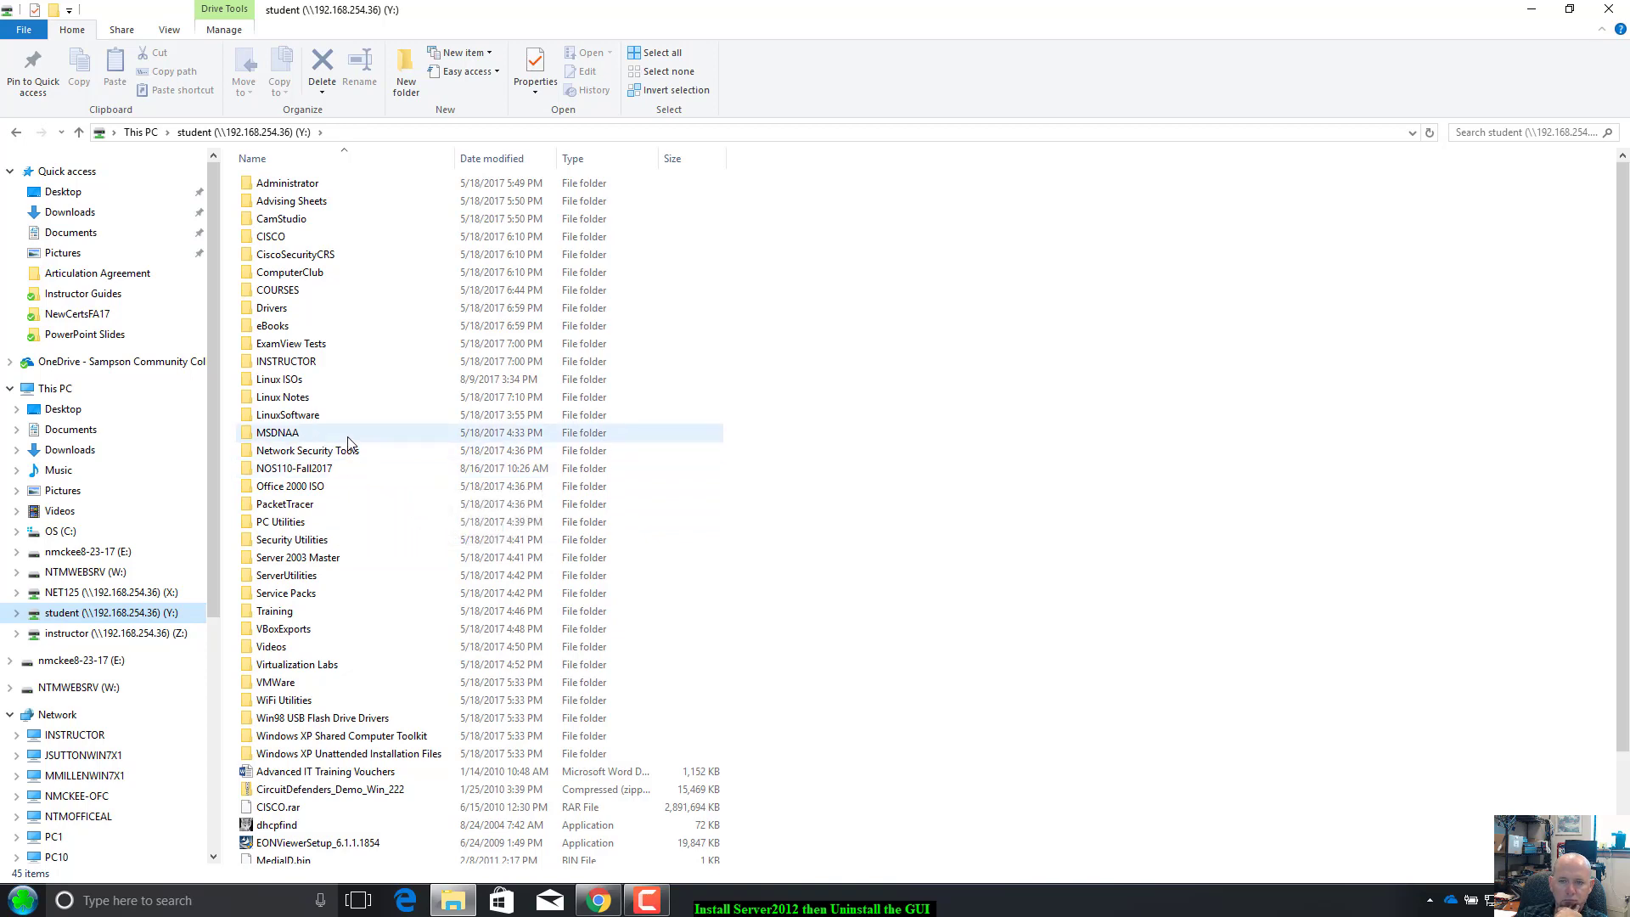
pyautogui.doubleClick(280, 434)
pyautogui.scroll(-1, 853, 697)
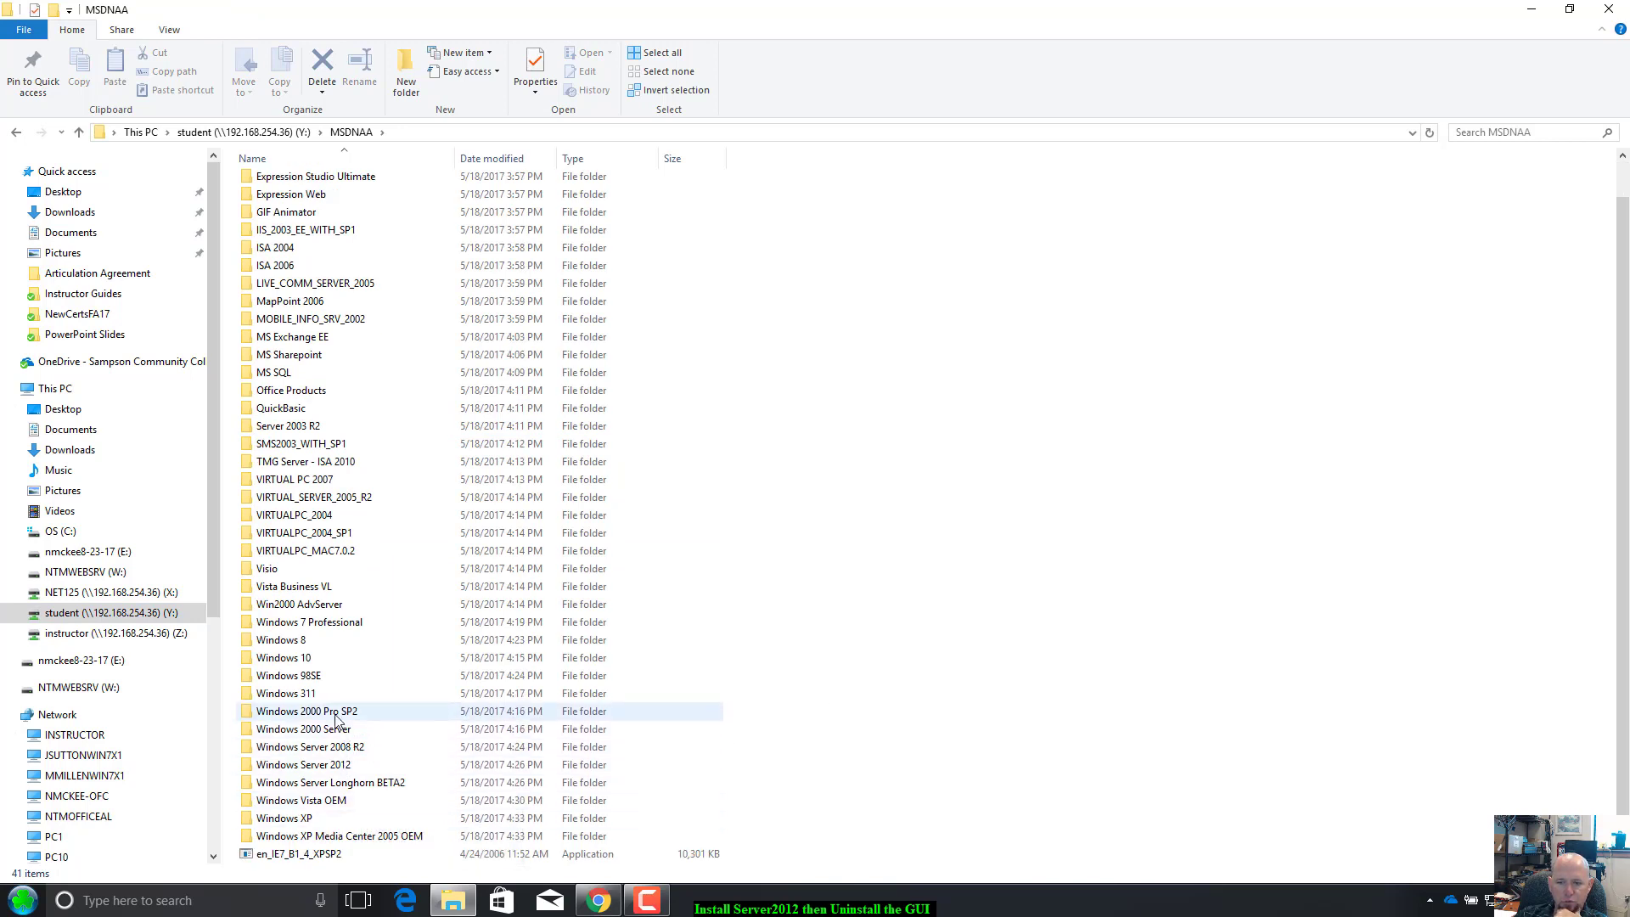
pyautogui.click(340, 770)
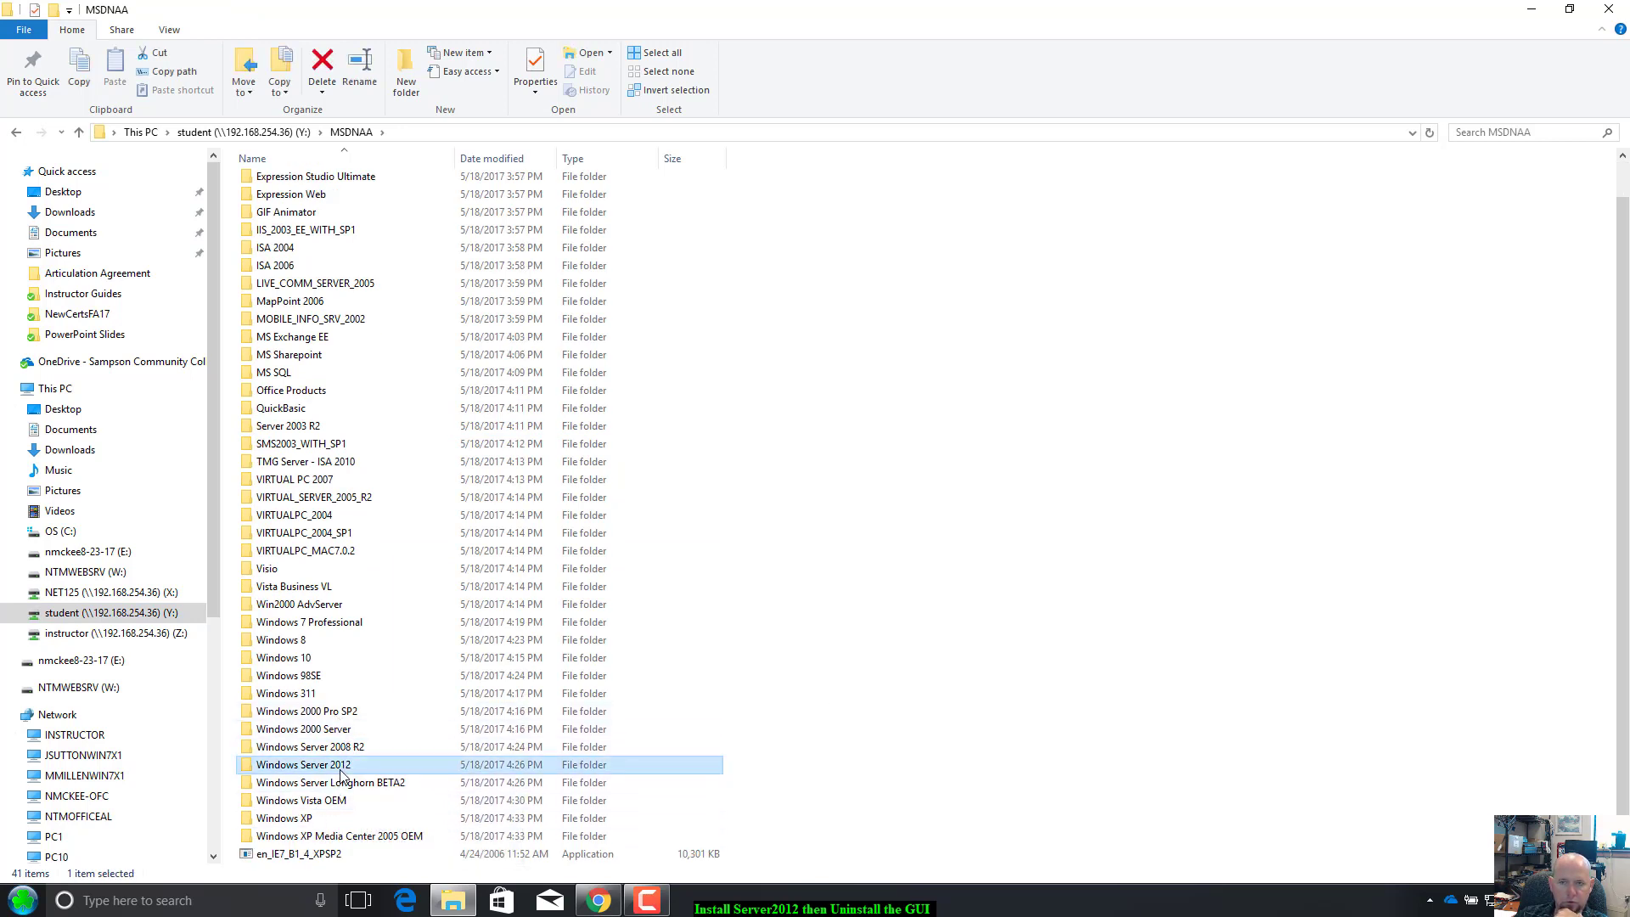
pyautogui.doubleClick(340, 769)
pyautogui.click(364, 189)
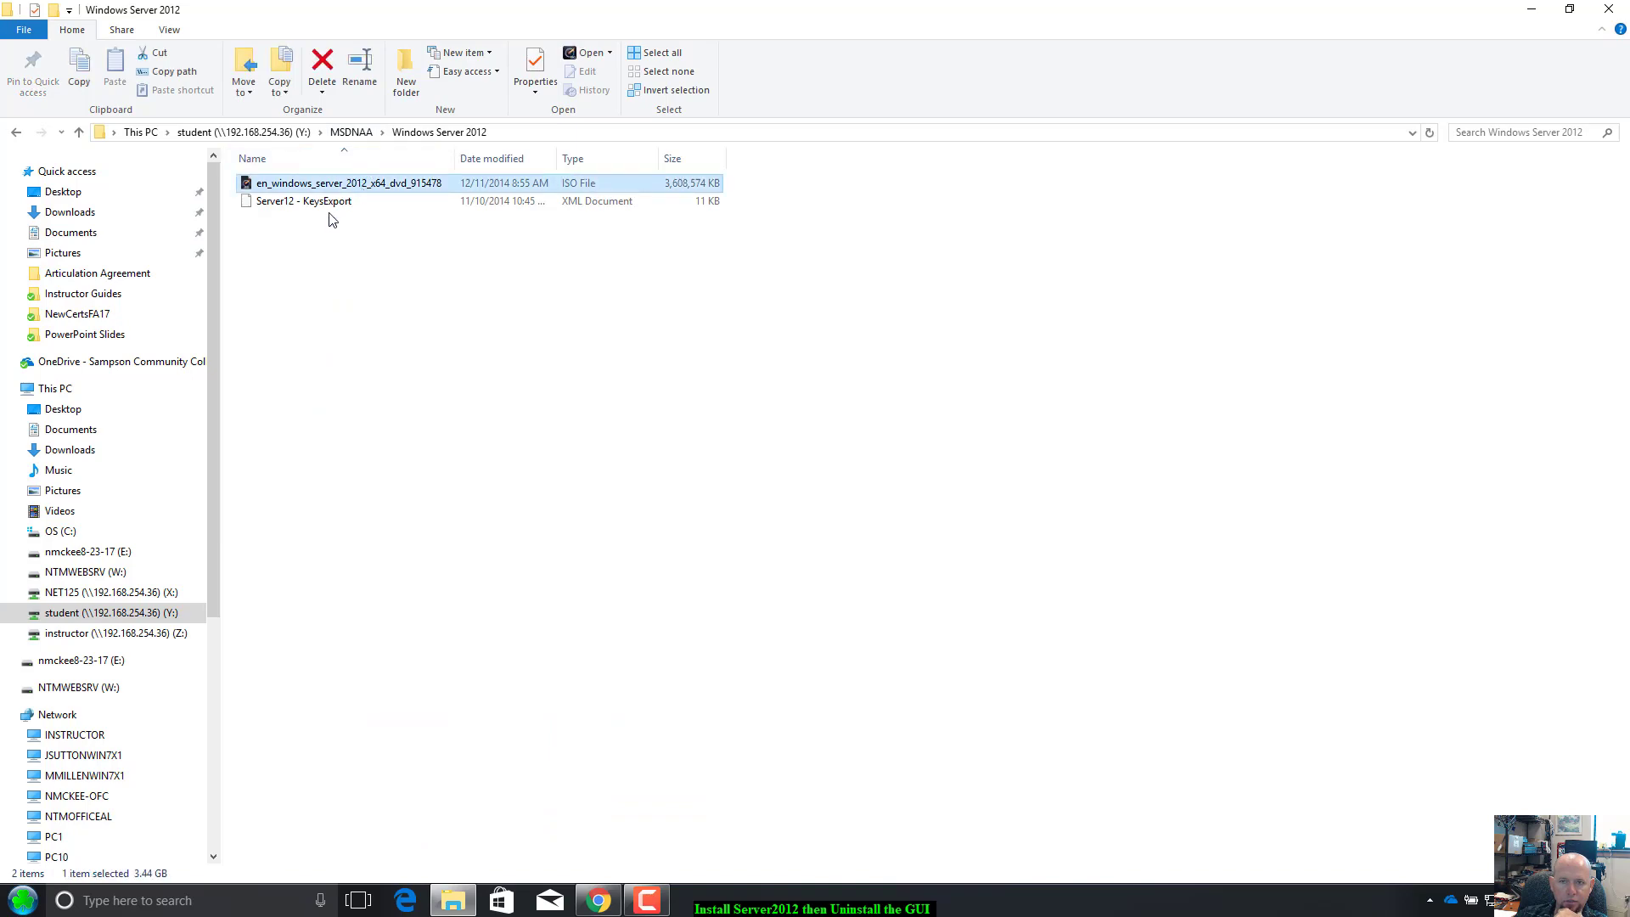
# Look through the product keys in the Server12 - KeysExport file and close it along with File Explorer.
pyautogui.doubleClick(330, 203)
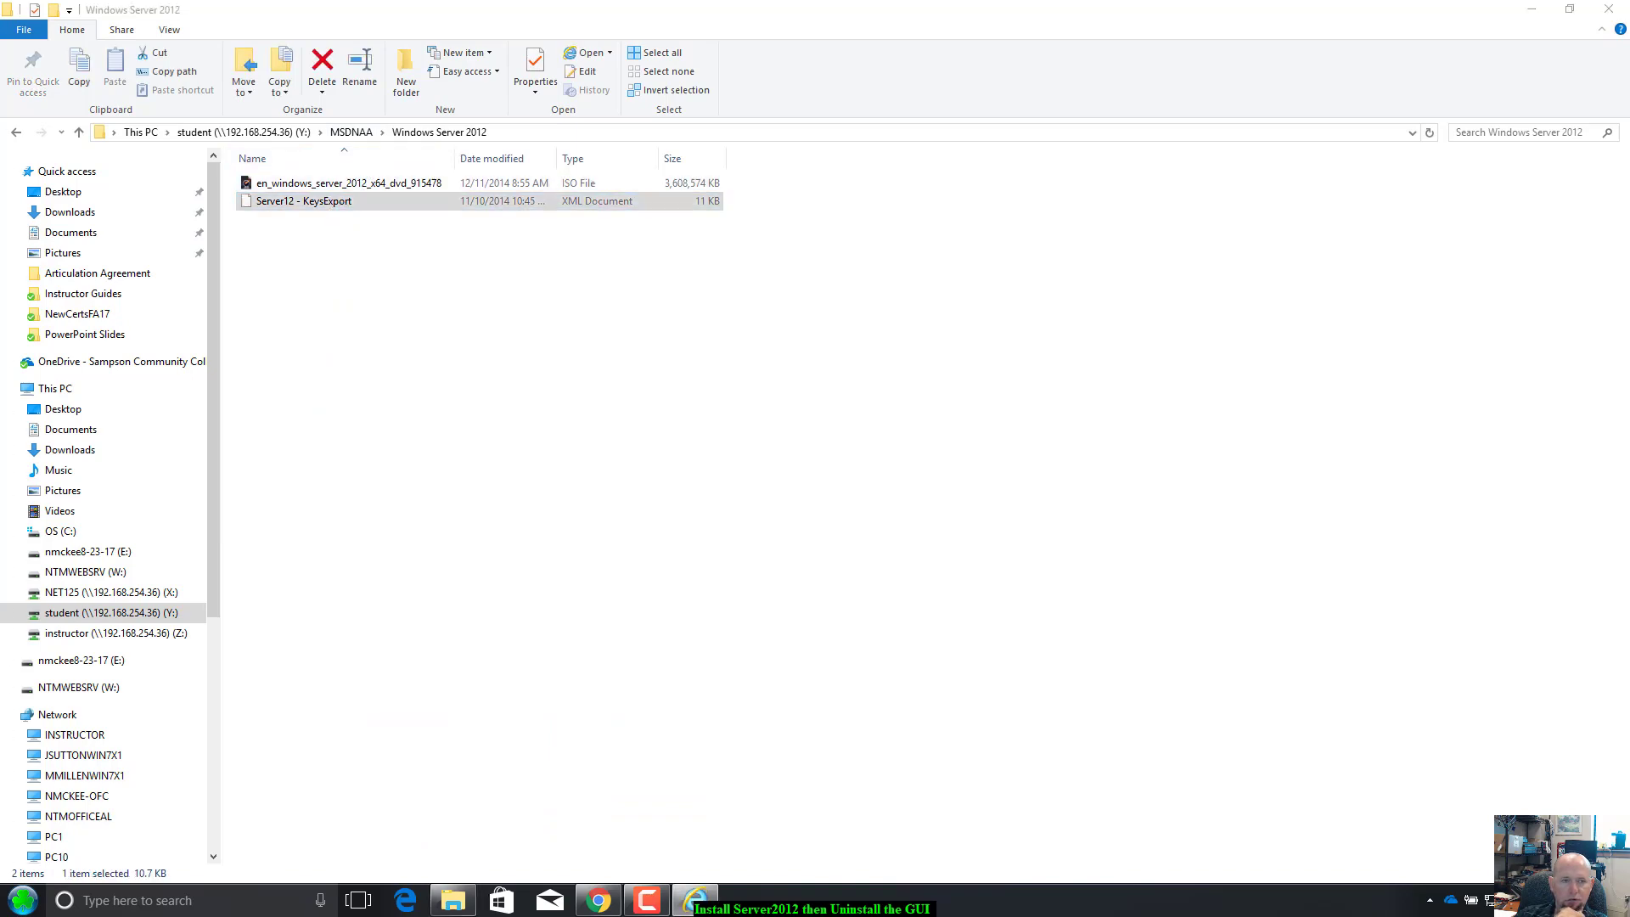
pyautogui.scroll(-3, 919, 427)
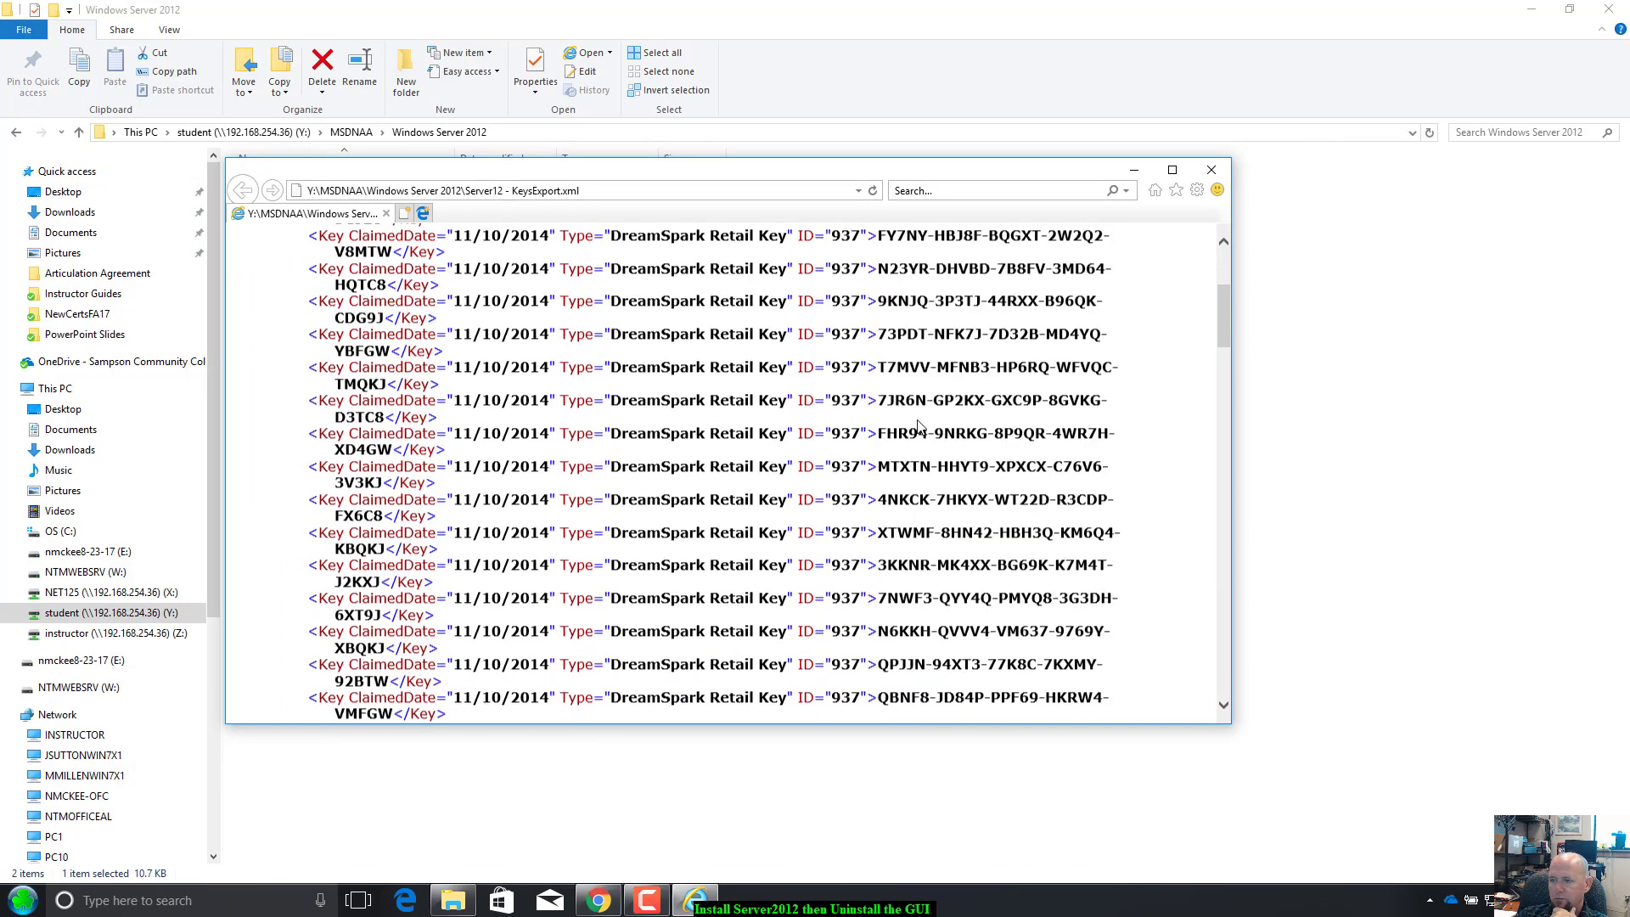
pyautogui.scroll(-10, 919, 427)
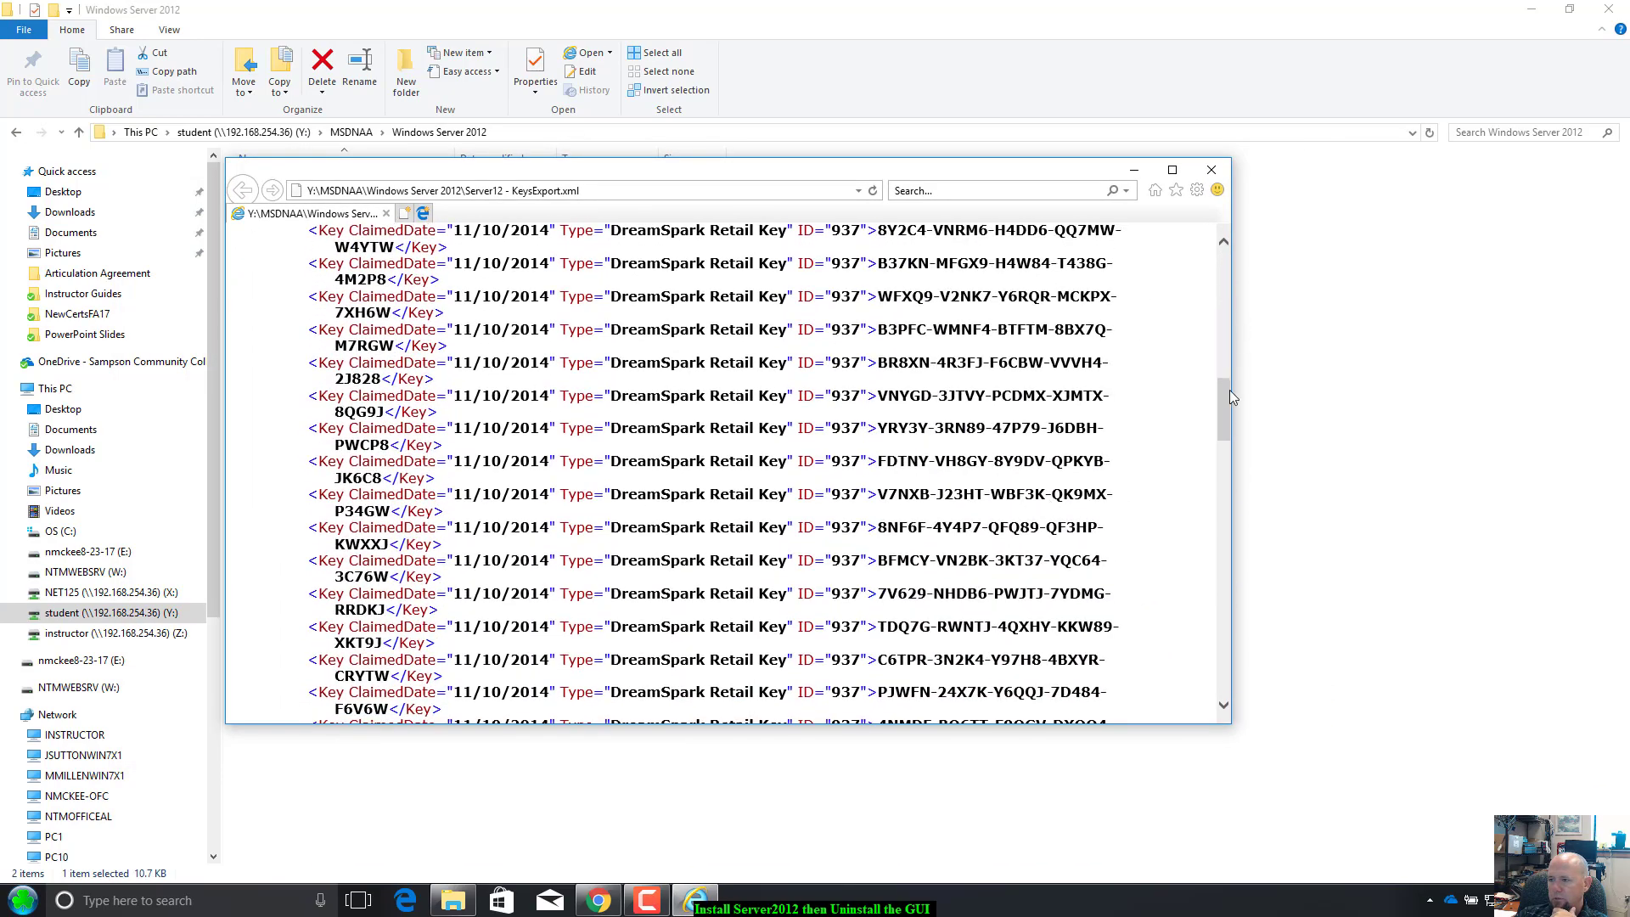
pyautogui.moveTo(1229, 396); pyautogui.dragTo(1259, 270)
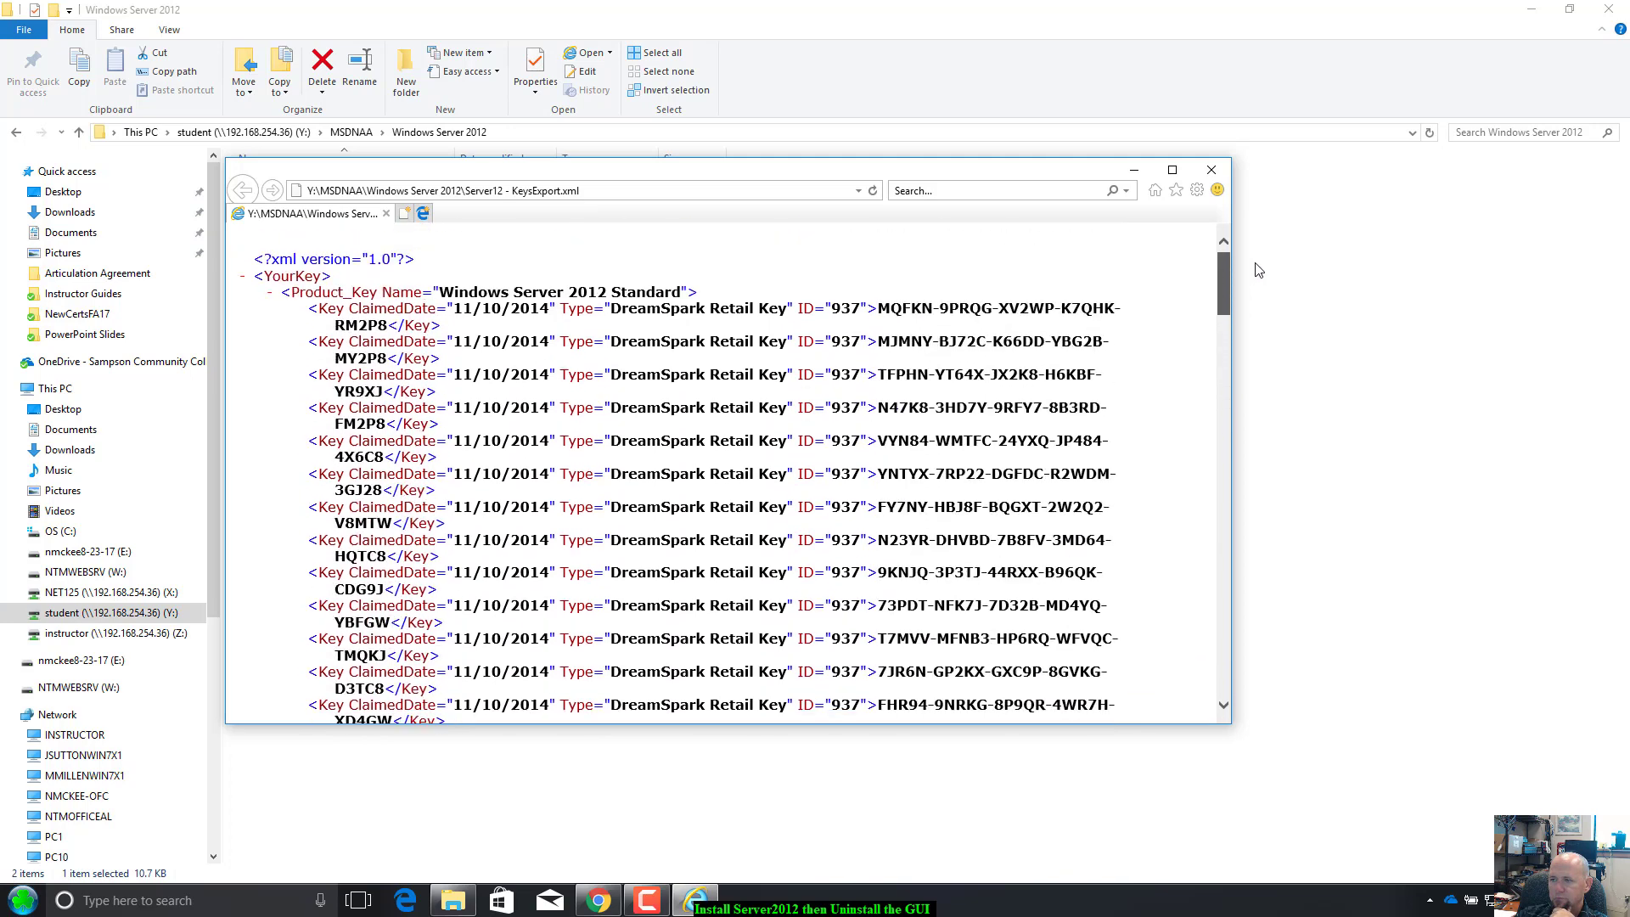
pyautogui.click(1213, 170)
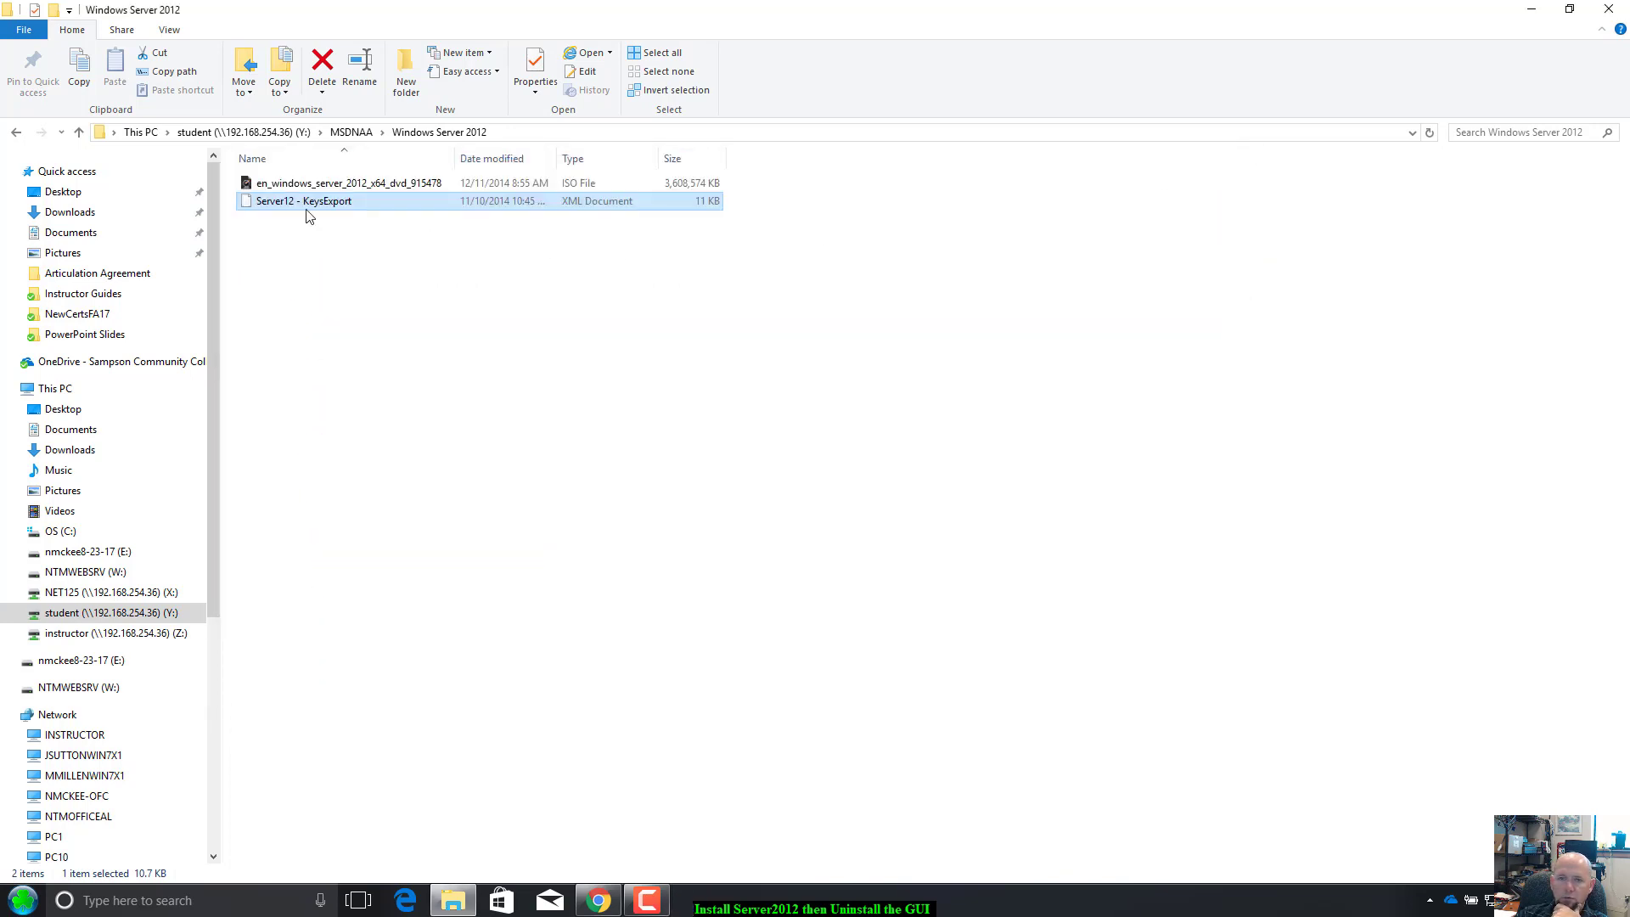
pyautogui.click(1609, 8)
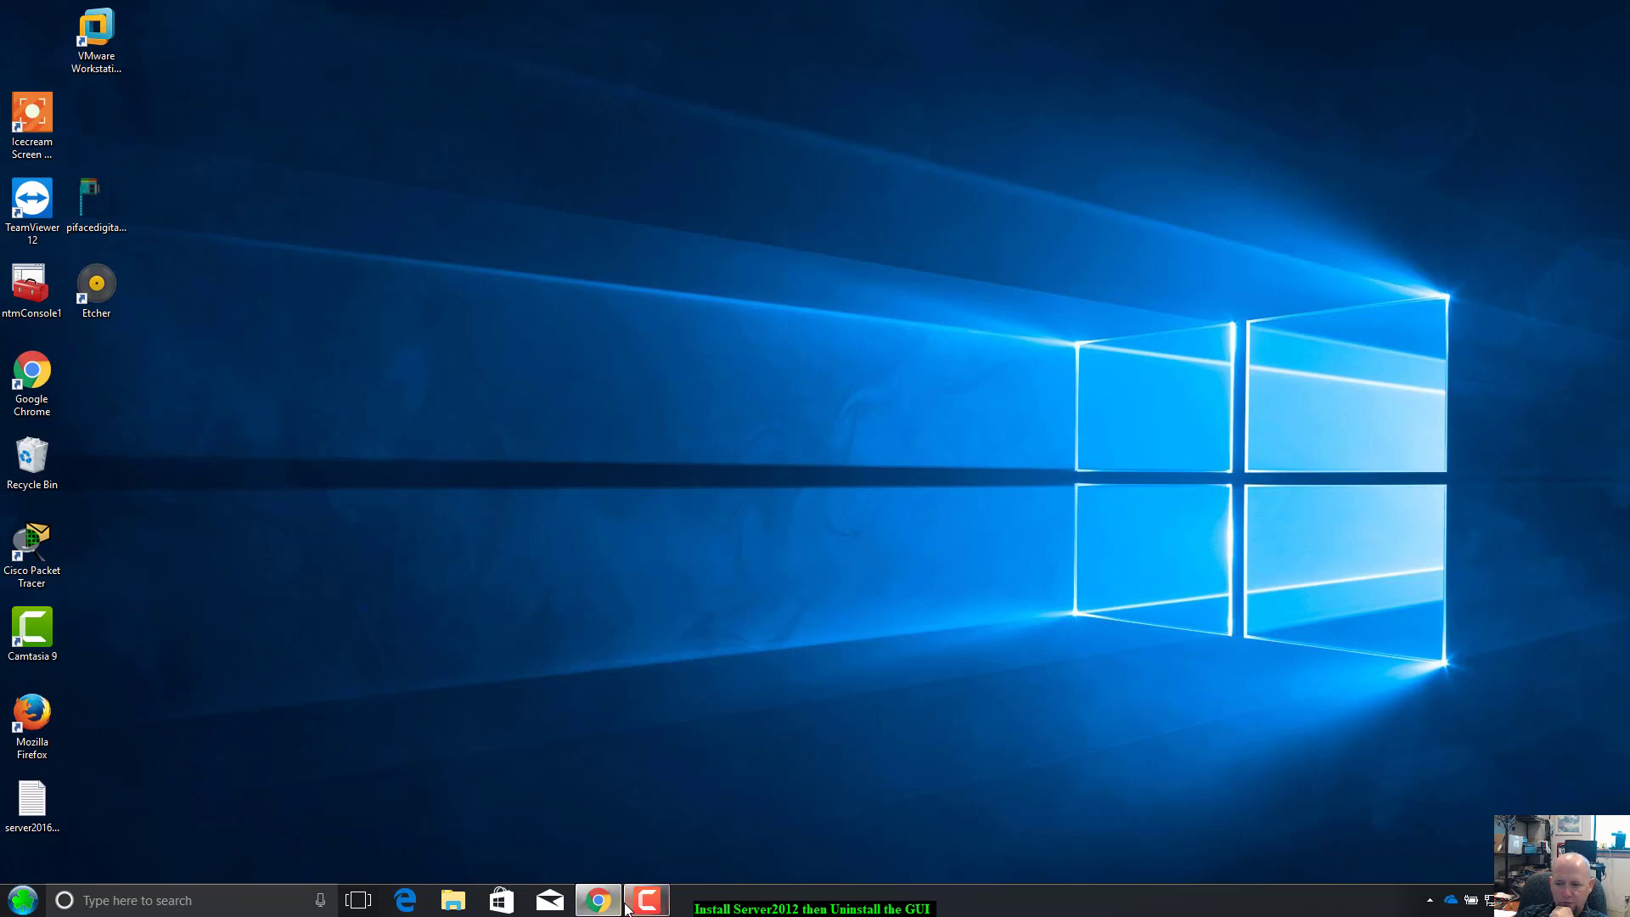
# Search Windows for "vm" and launch VMware Workstation Pro.
pyautogui.click(107, 897)
pyautogui.write('vm')
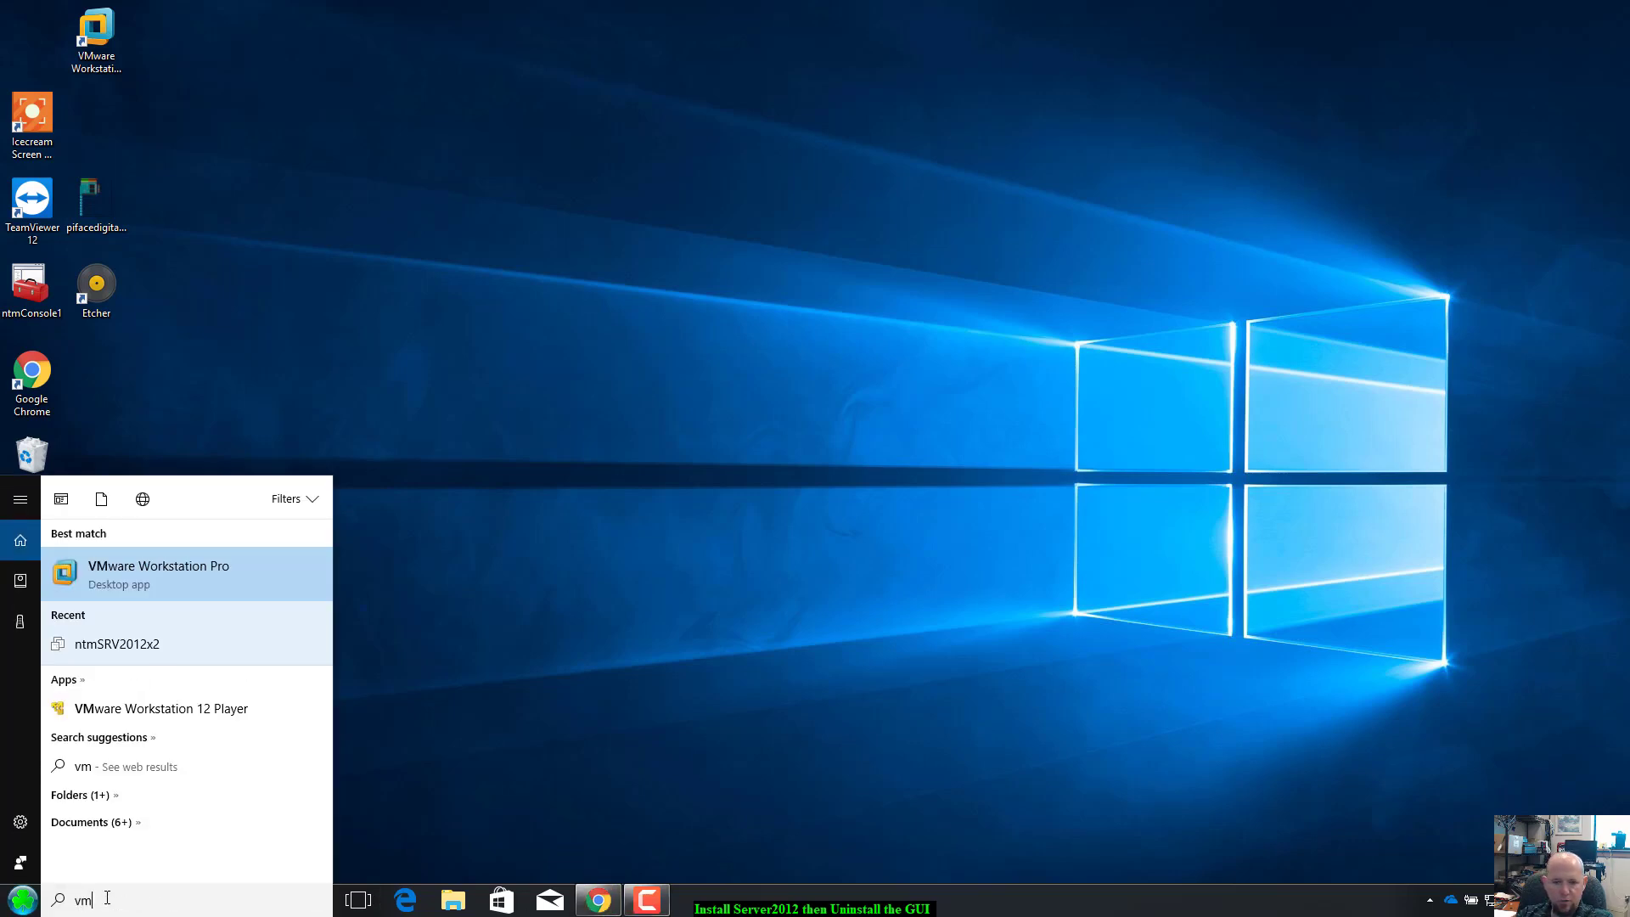
pyautogui.click(261, 578)
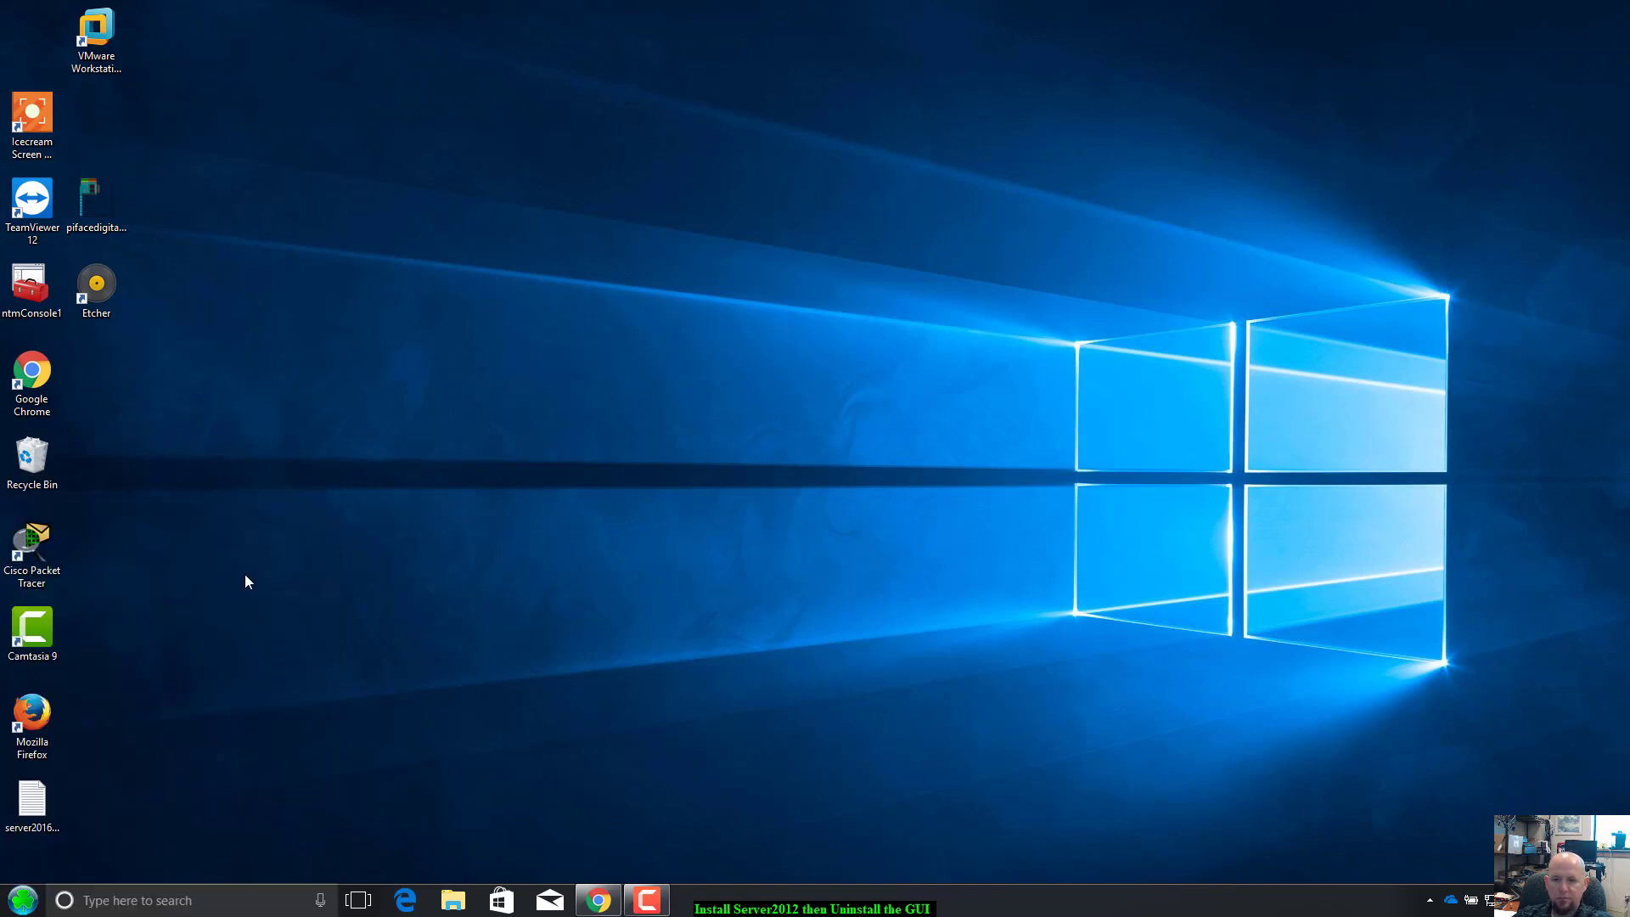
pyautogui.moveTo(0, 219); pyautogui.dragTo(832, 1)
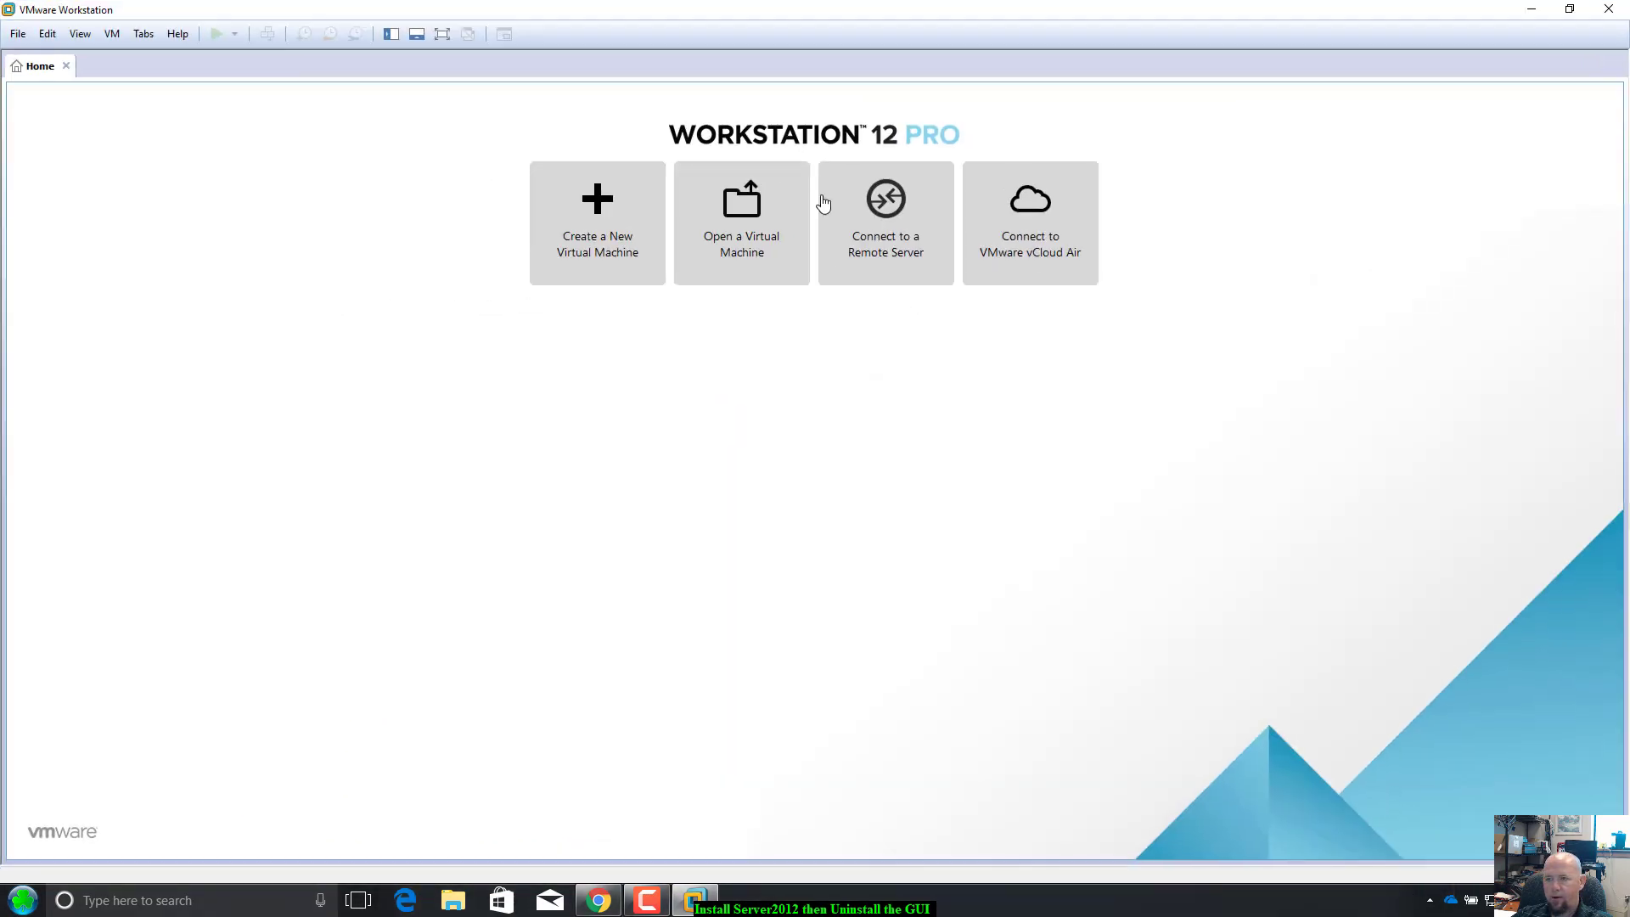
# Start a new virtual machine with the Typical configuration, using en_windows_server_2012_x64_dvd_915478.iso from the E: drive as the installer image.
pyautogui.click(597, 252)
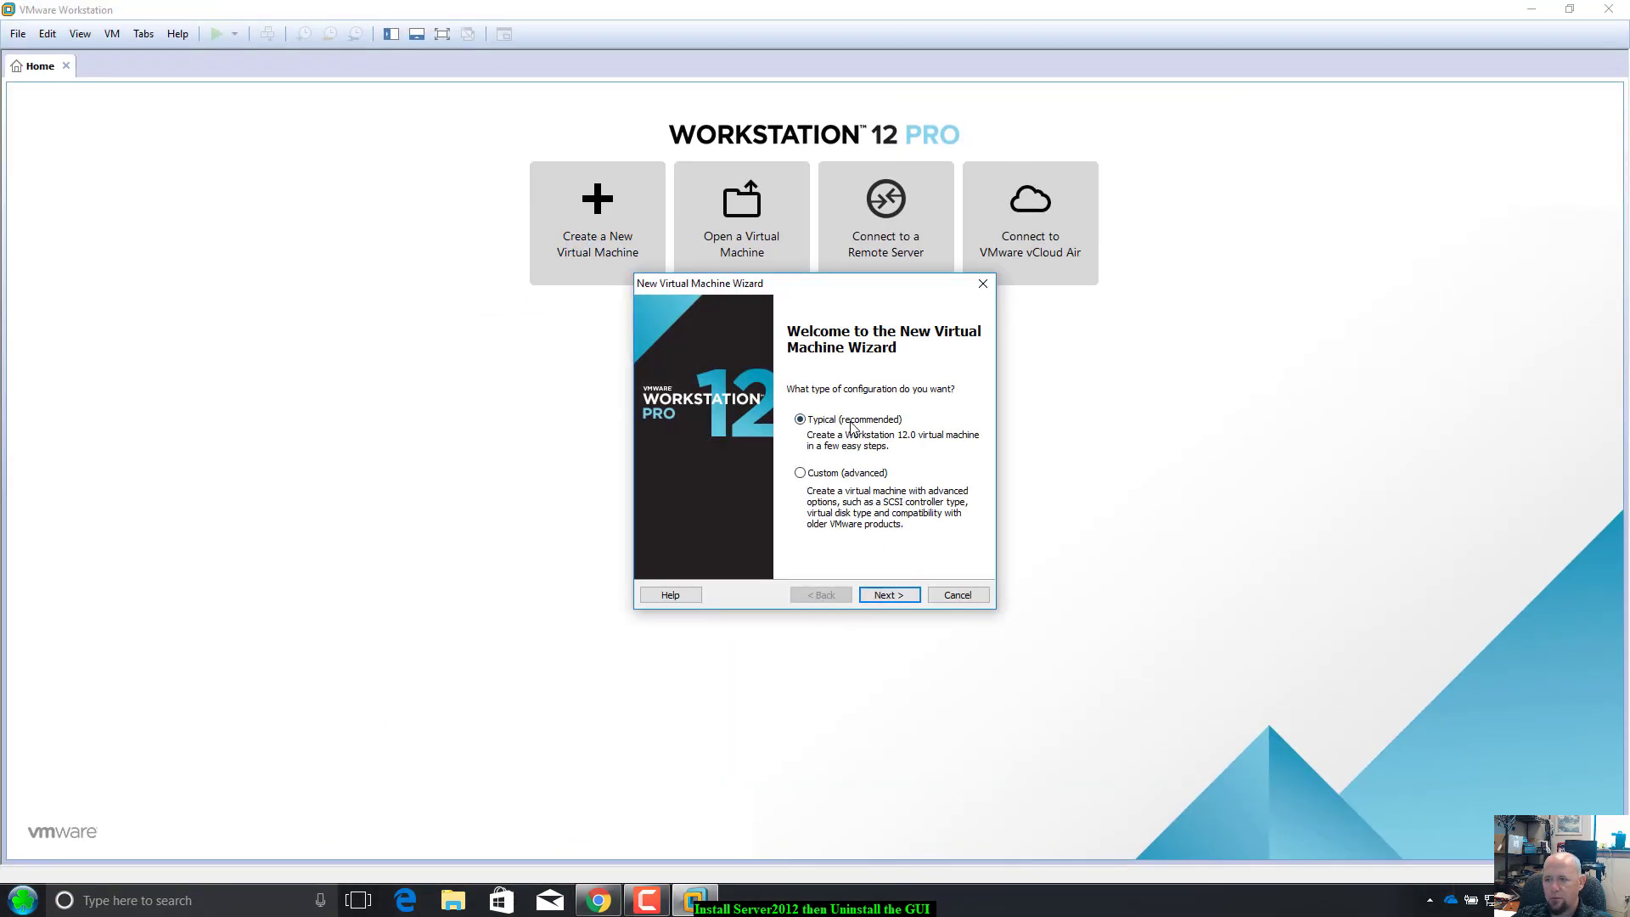
pyautogui.click(896, 595)
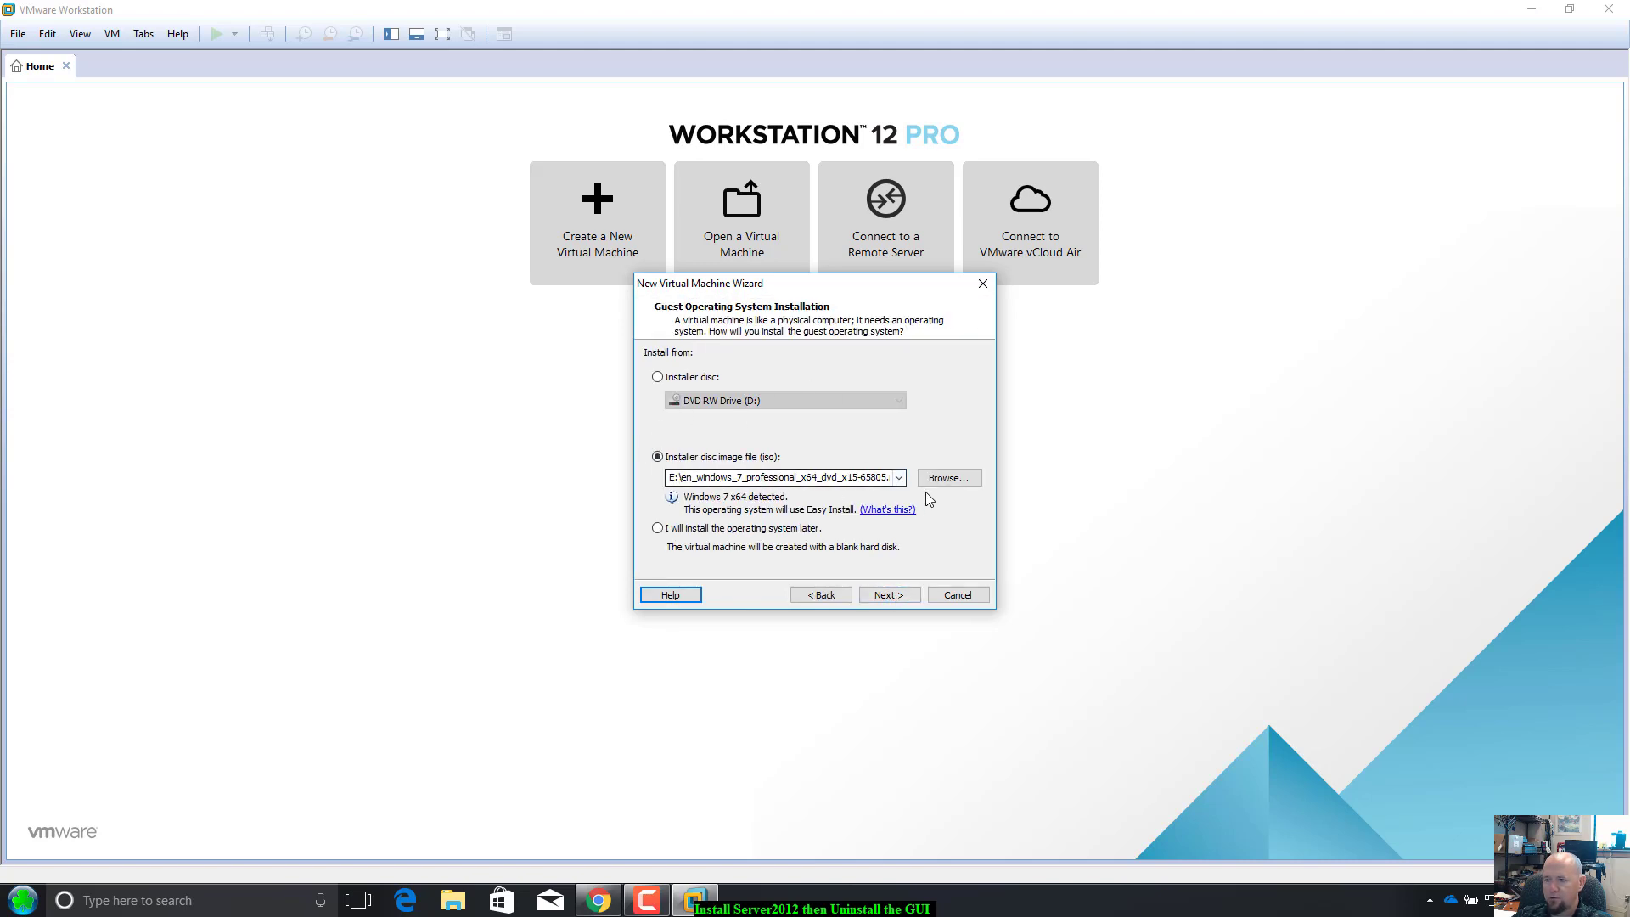
pyautogui.click(944, 478)
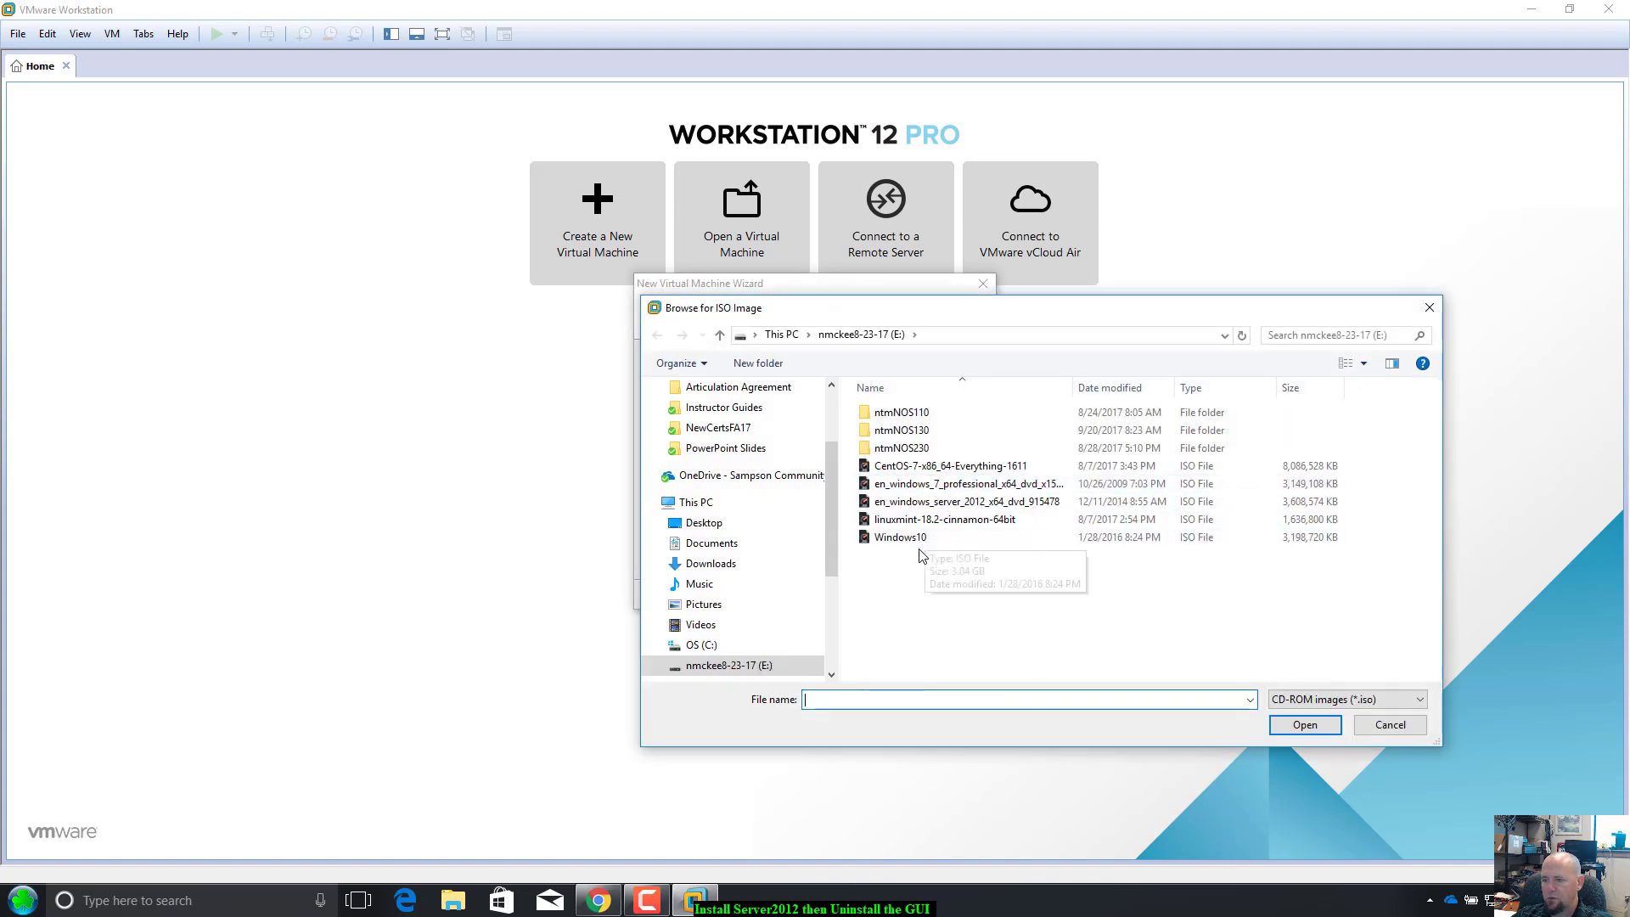
pyautogui.click(956, 505)
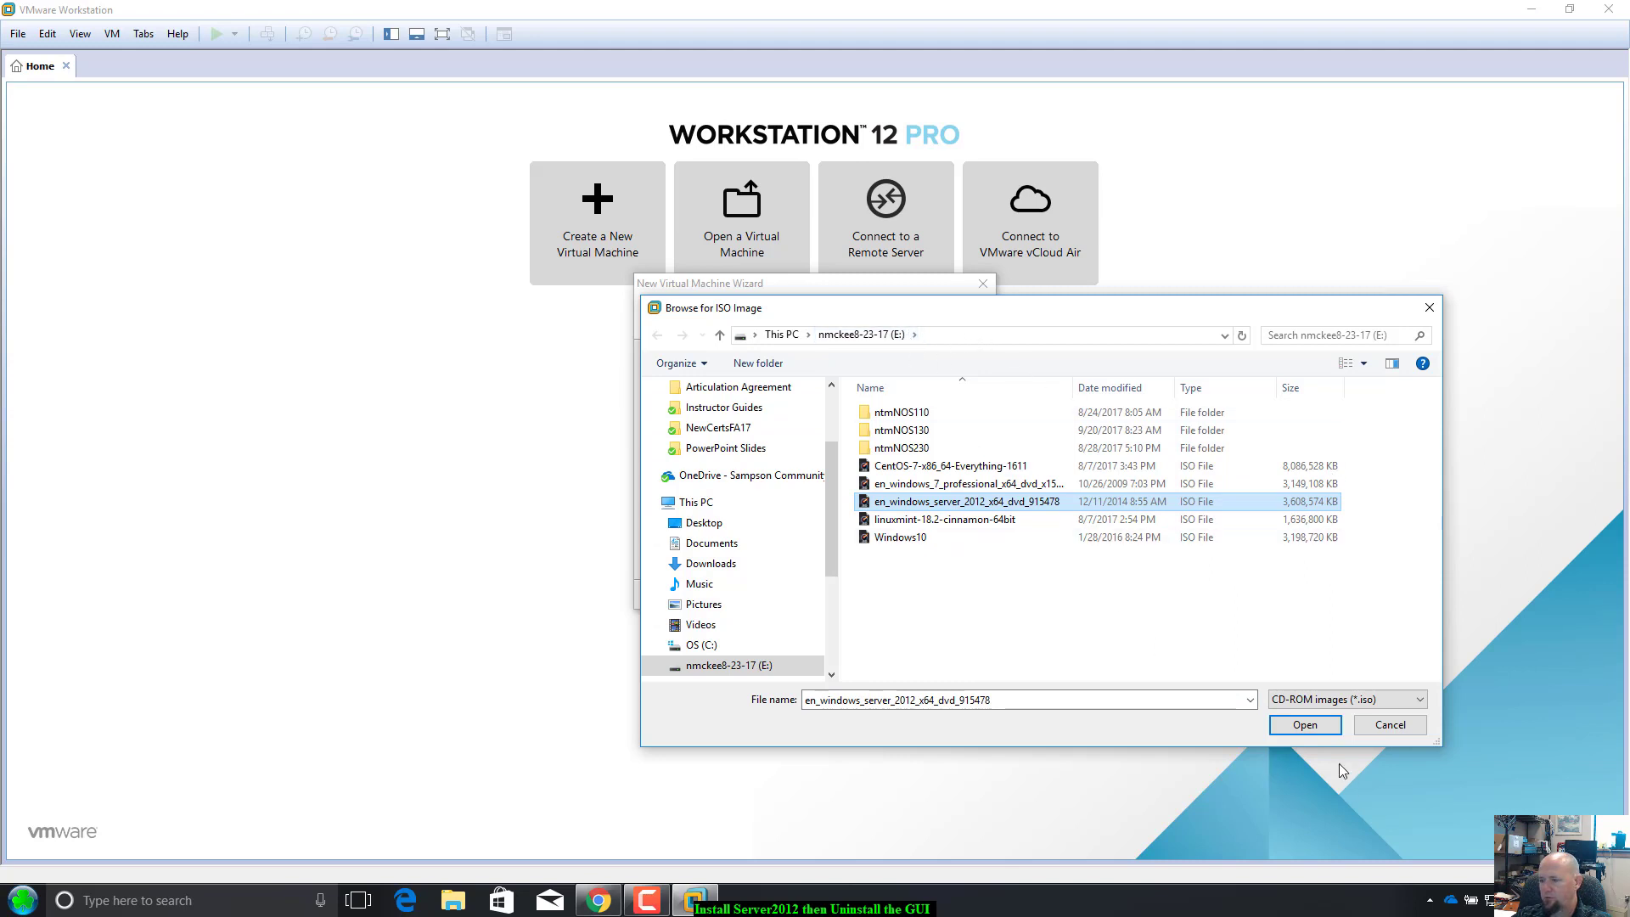
pyautogui.click(1319, 733)
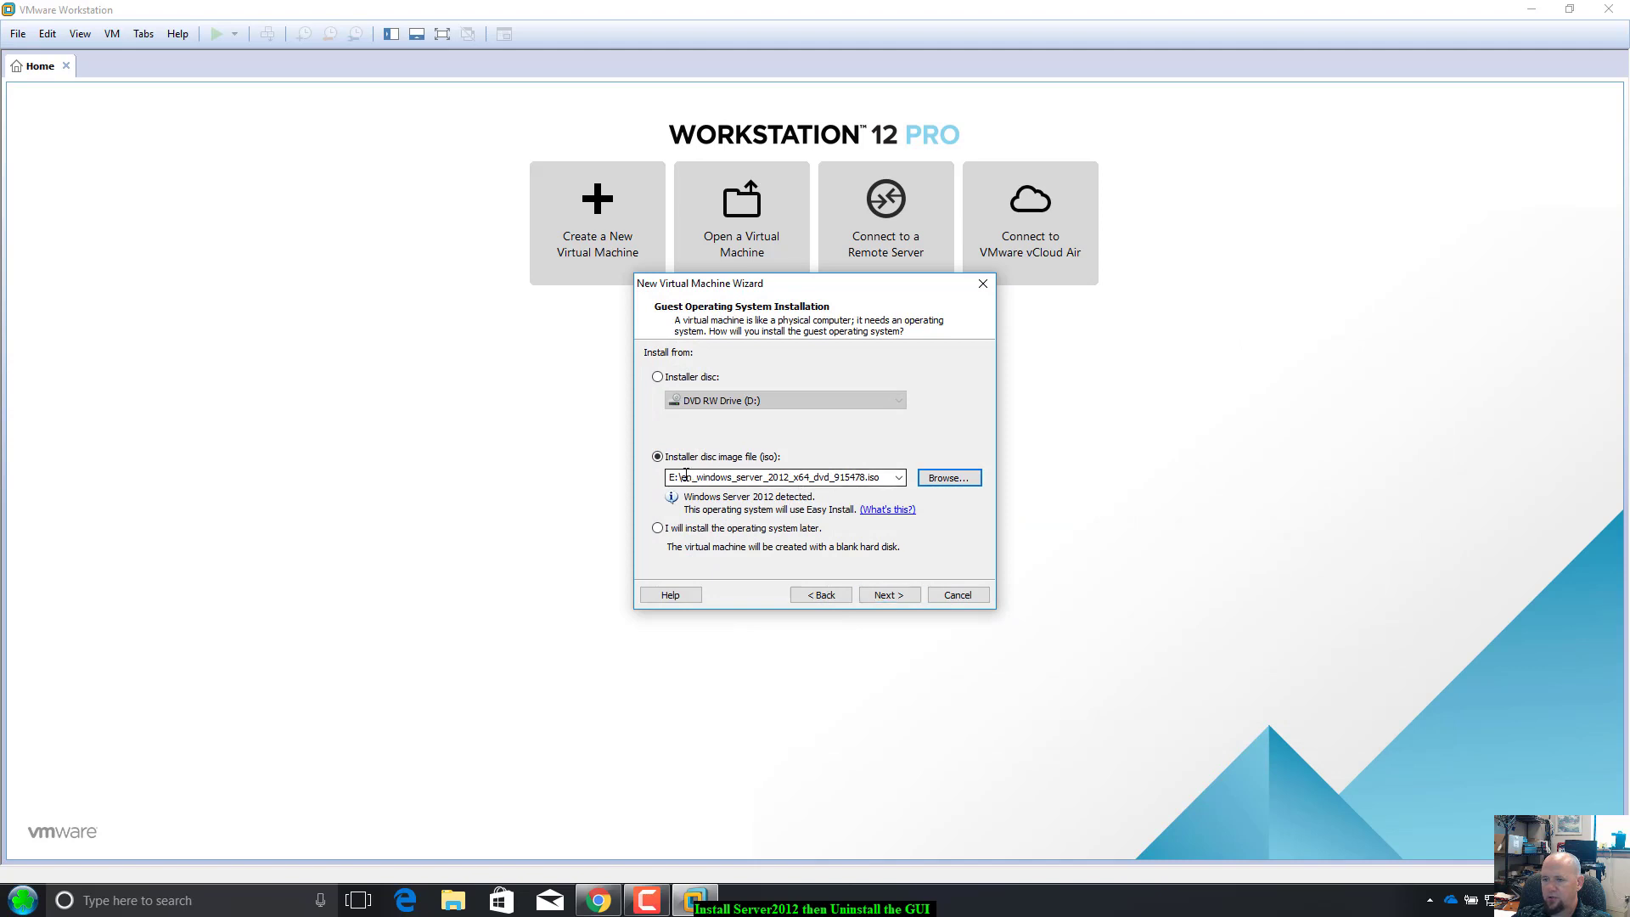
pyautogui.click(896, 596)
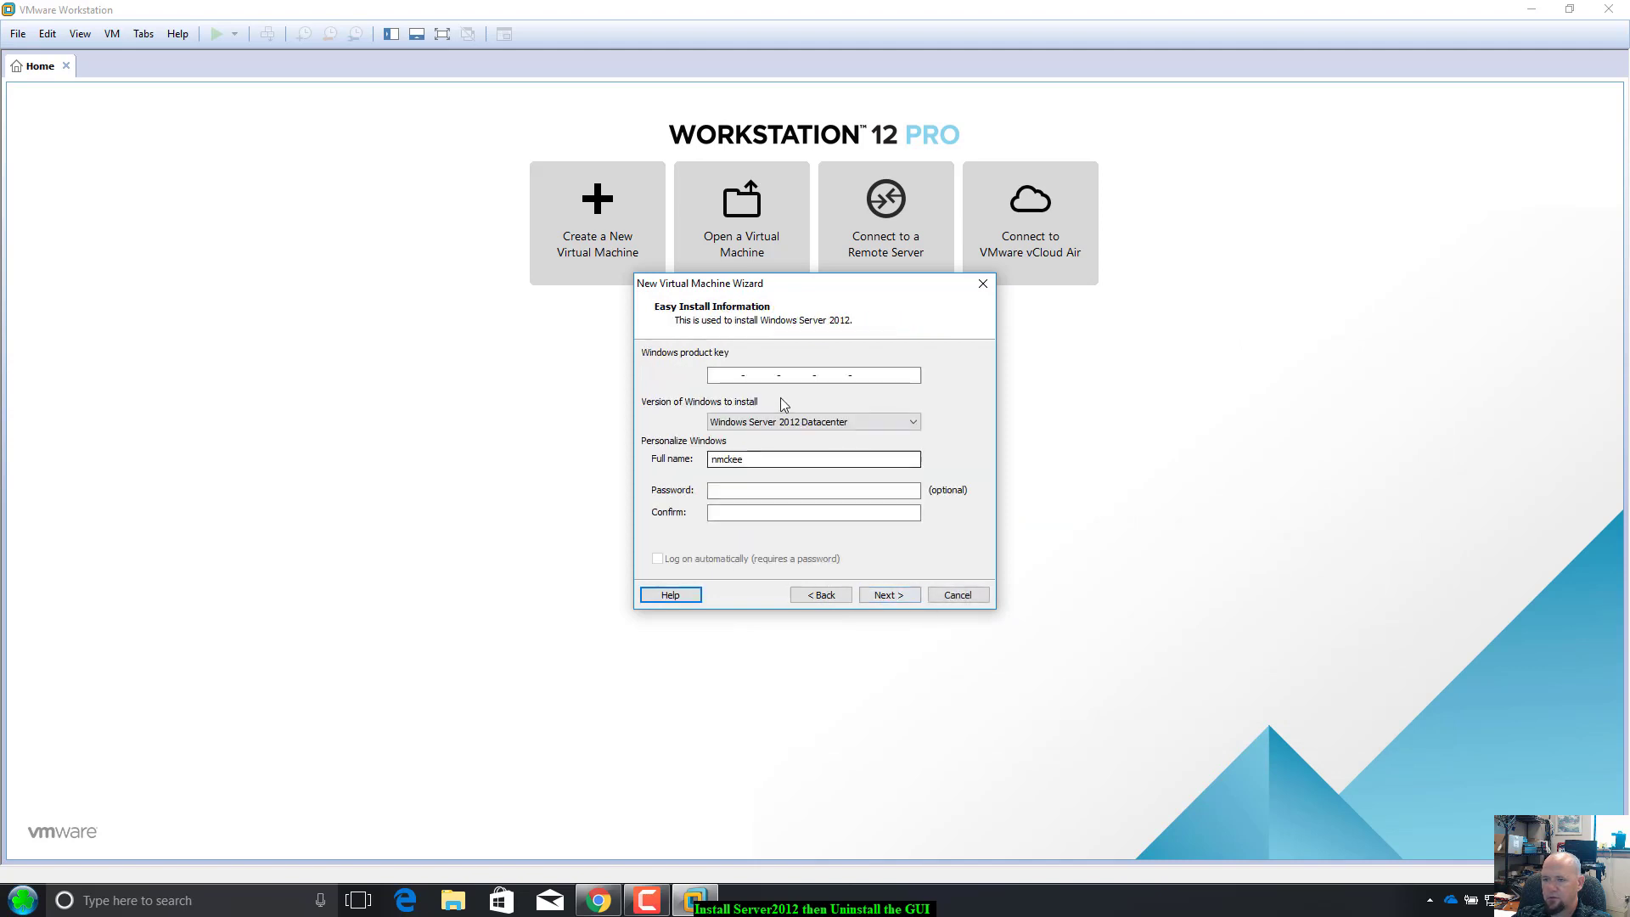
# Set the version of Windows to install to Windows Server 2012 Standard.
pyautogui.click(734, 379)
pyautogui.click(840, 422)
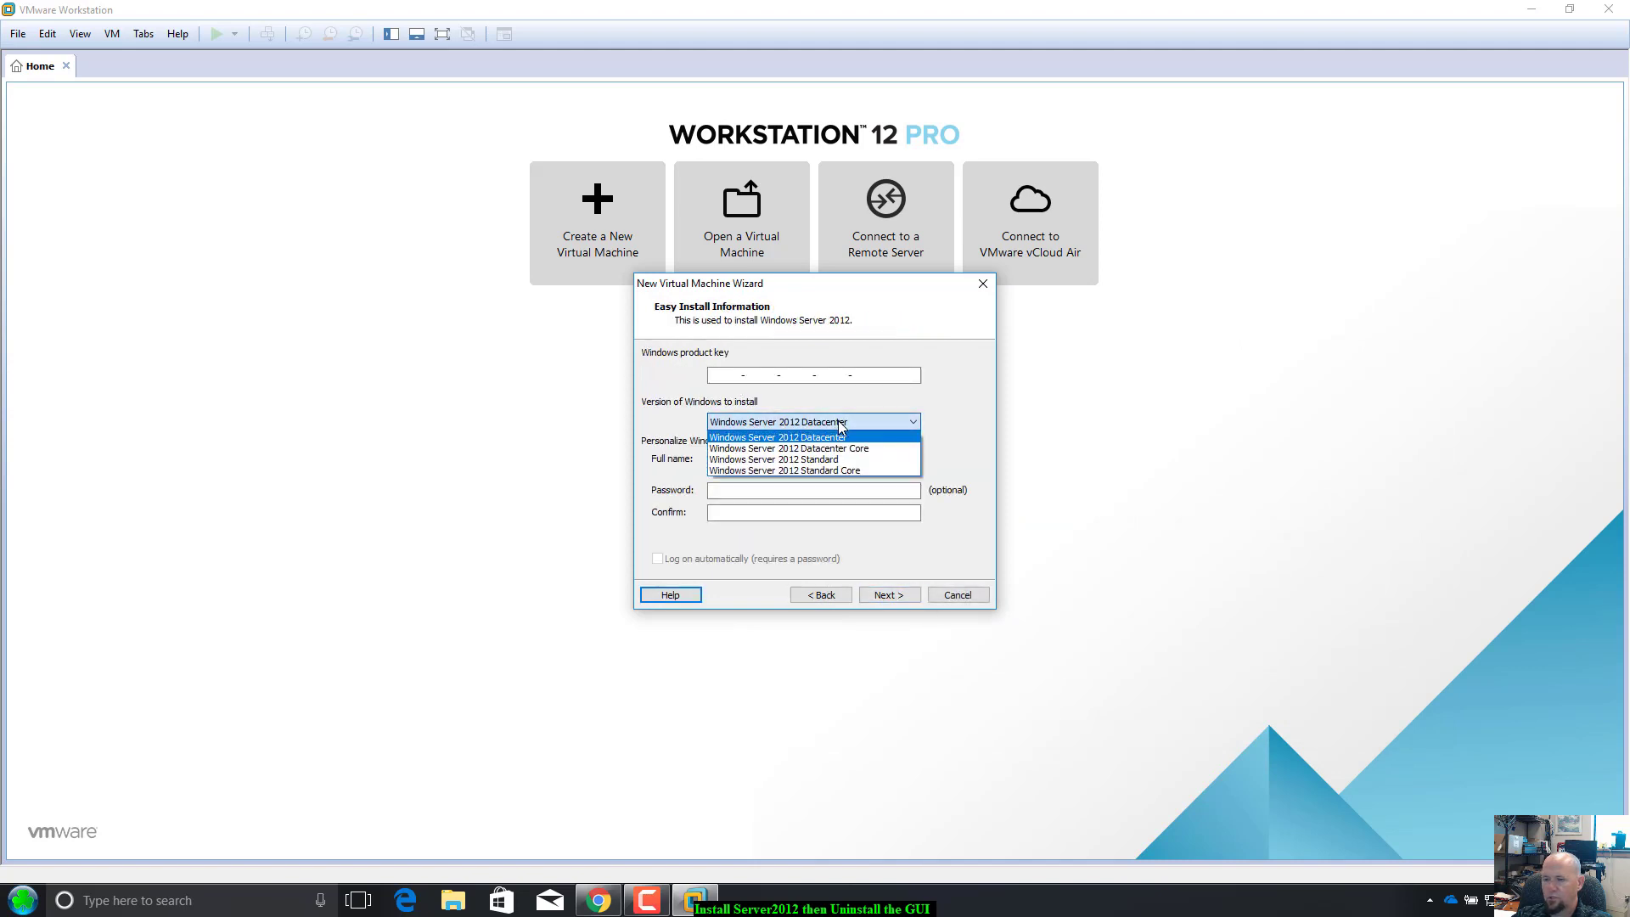
pyautogui.click(841, 459)
# Copy a Windows Server 2012 Standard key from the Server12 - KeysExport file and paste it as the Windows product key in VMware Workstation.
pyautogui.click(731, 374)
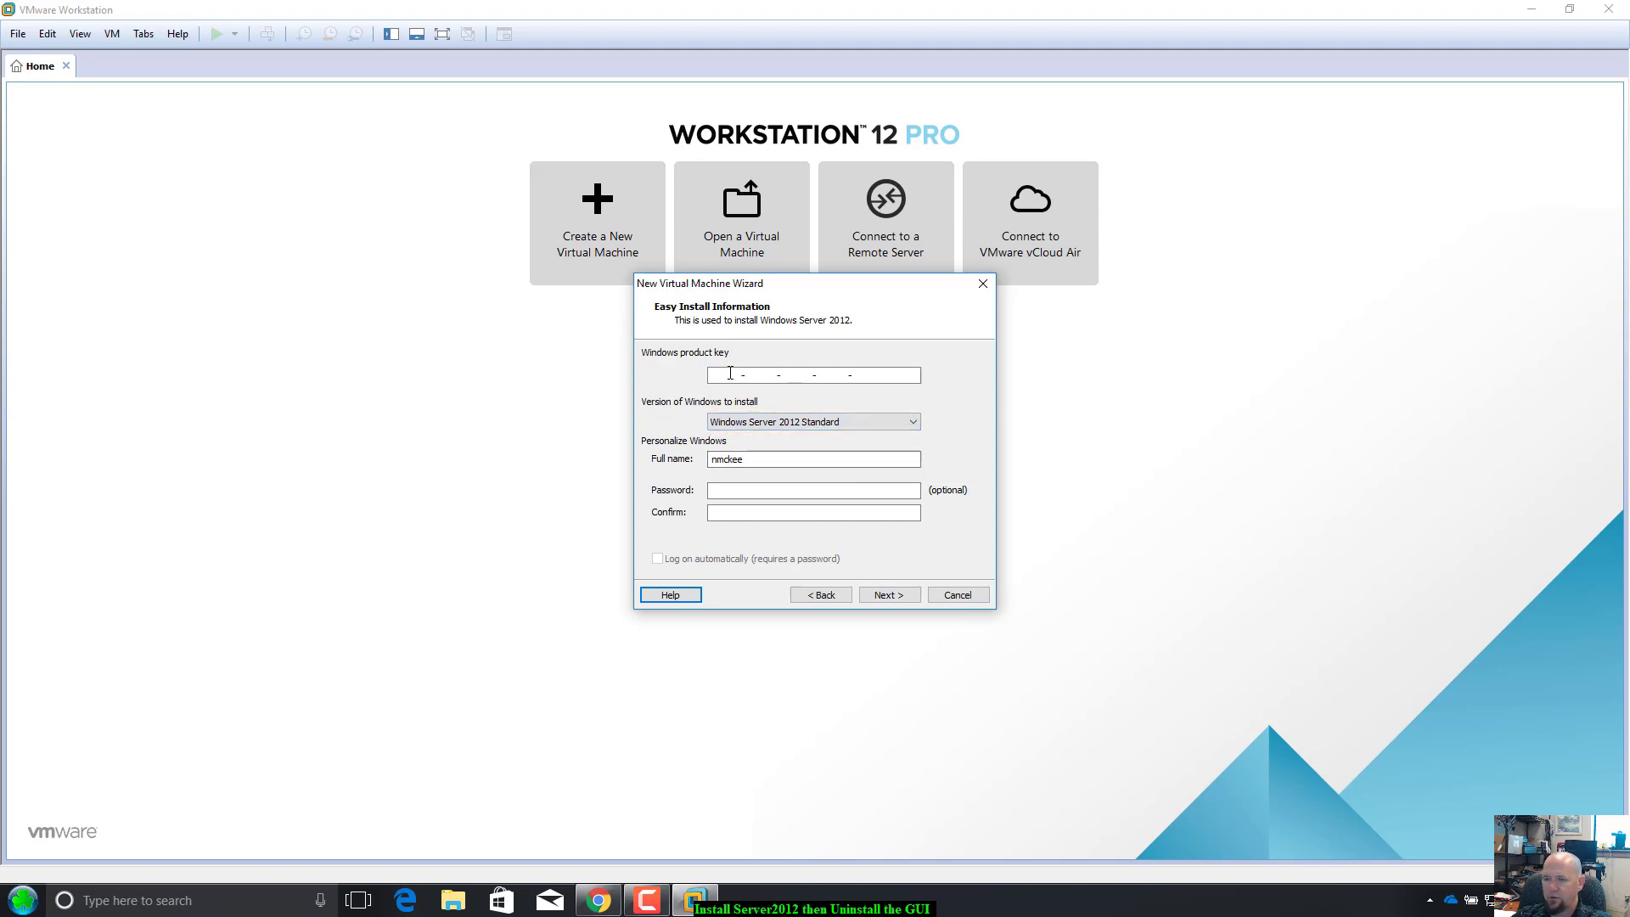
pyautogui.moveTo(686, 907)
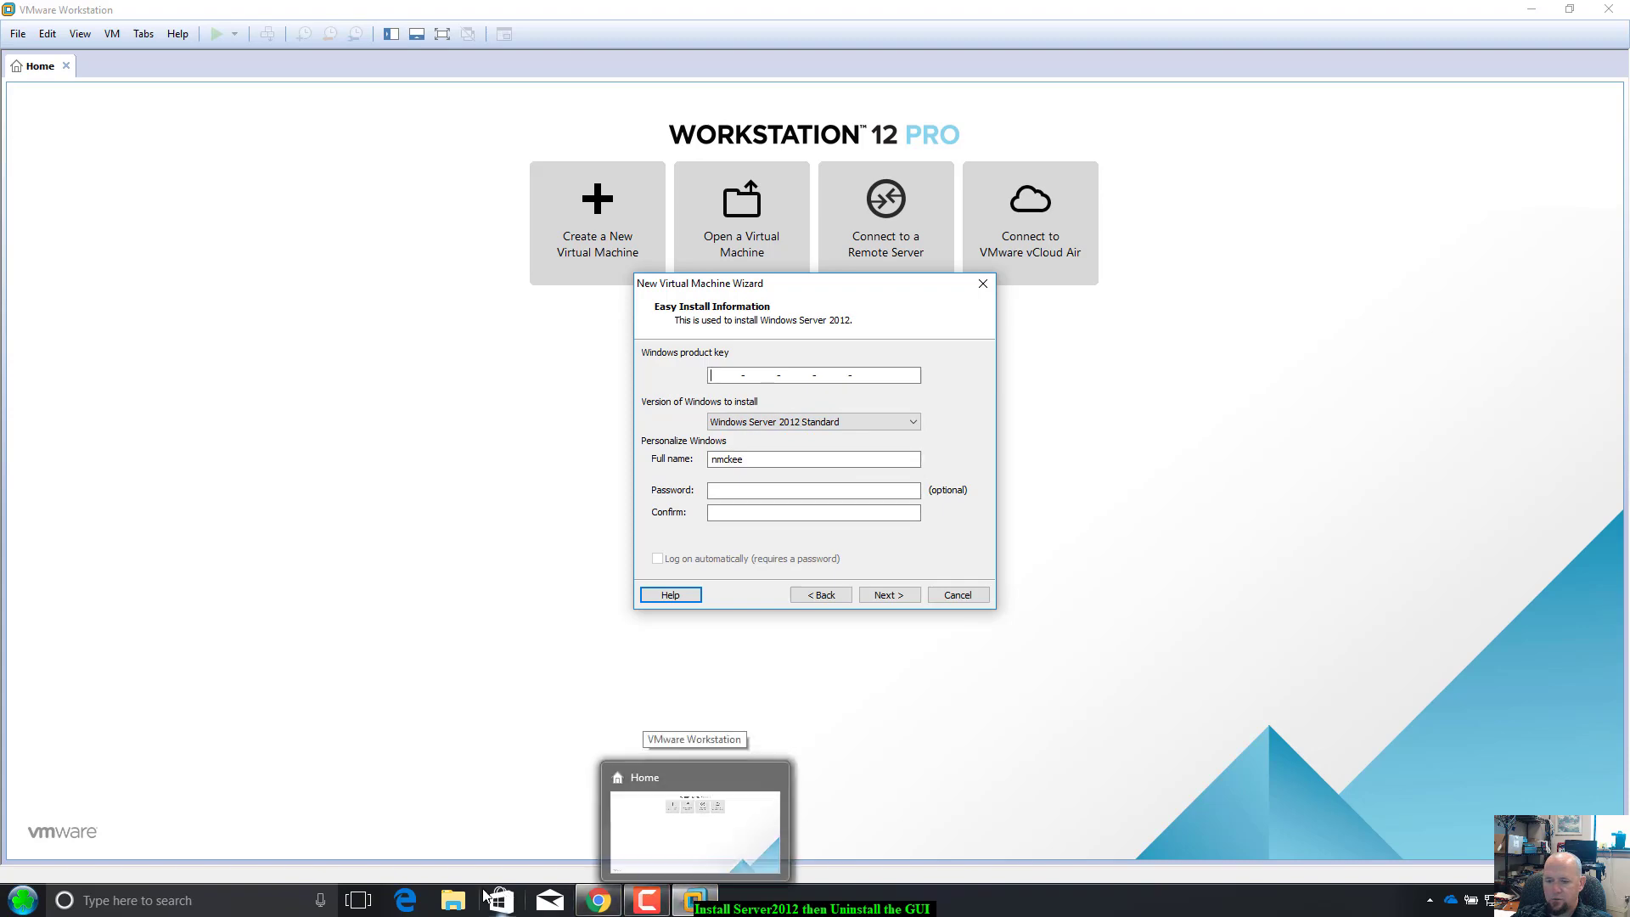
pyautogui.click(453, 900)
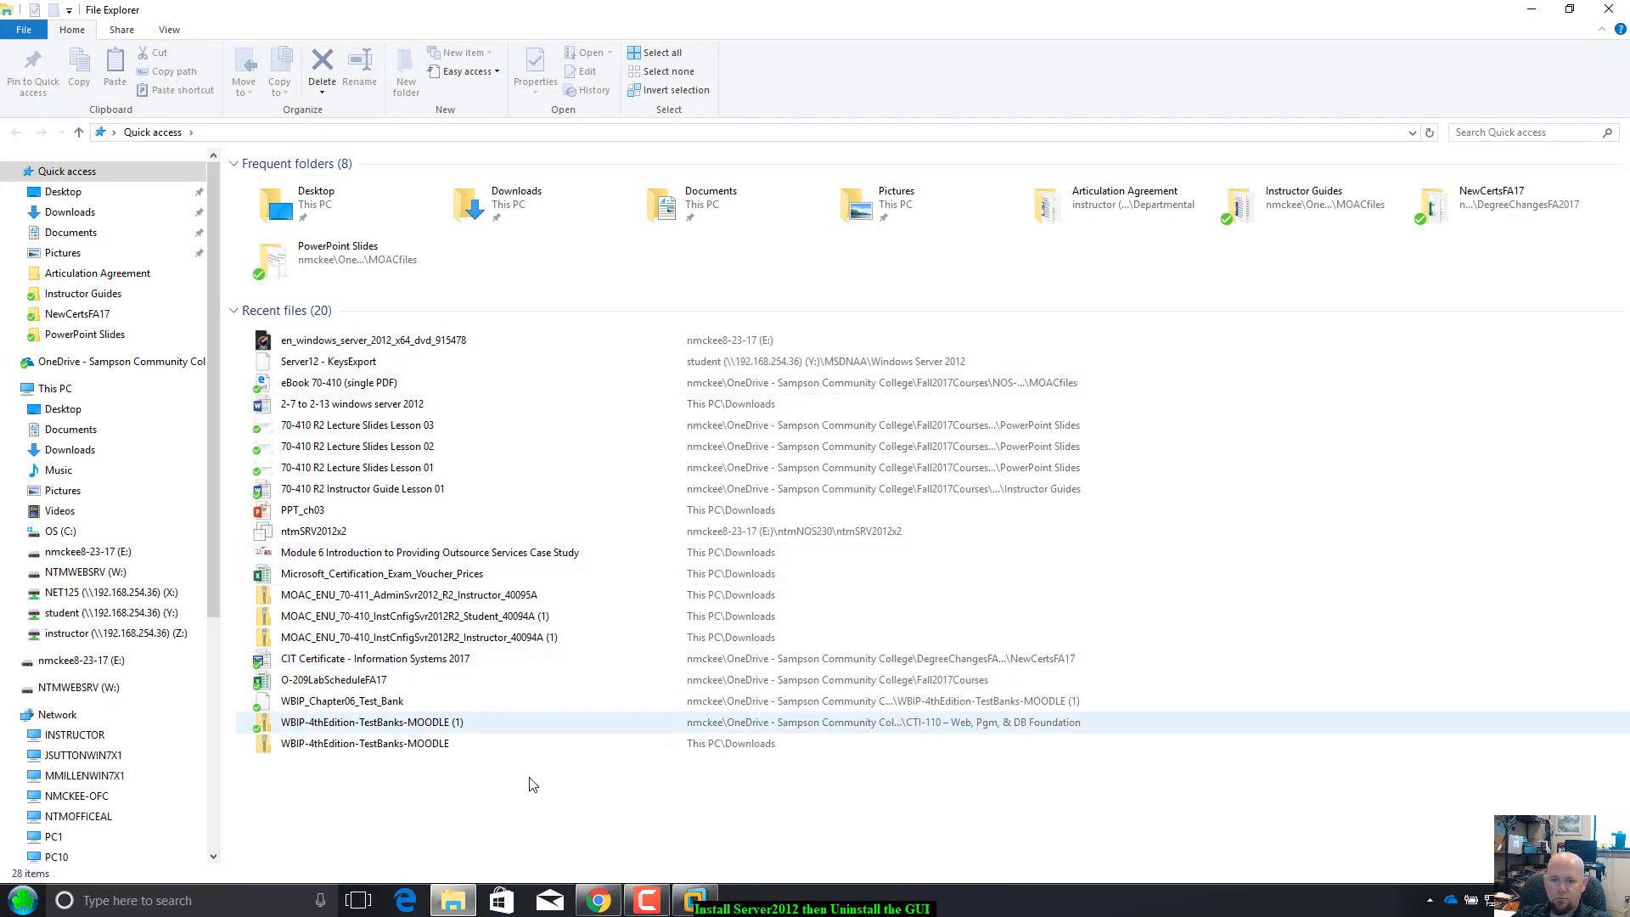
pyautogui.doubleClick(390, 362)
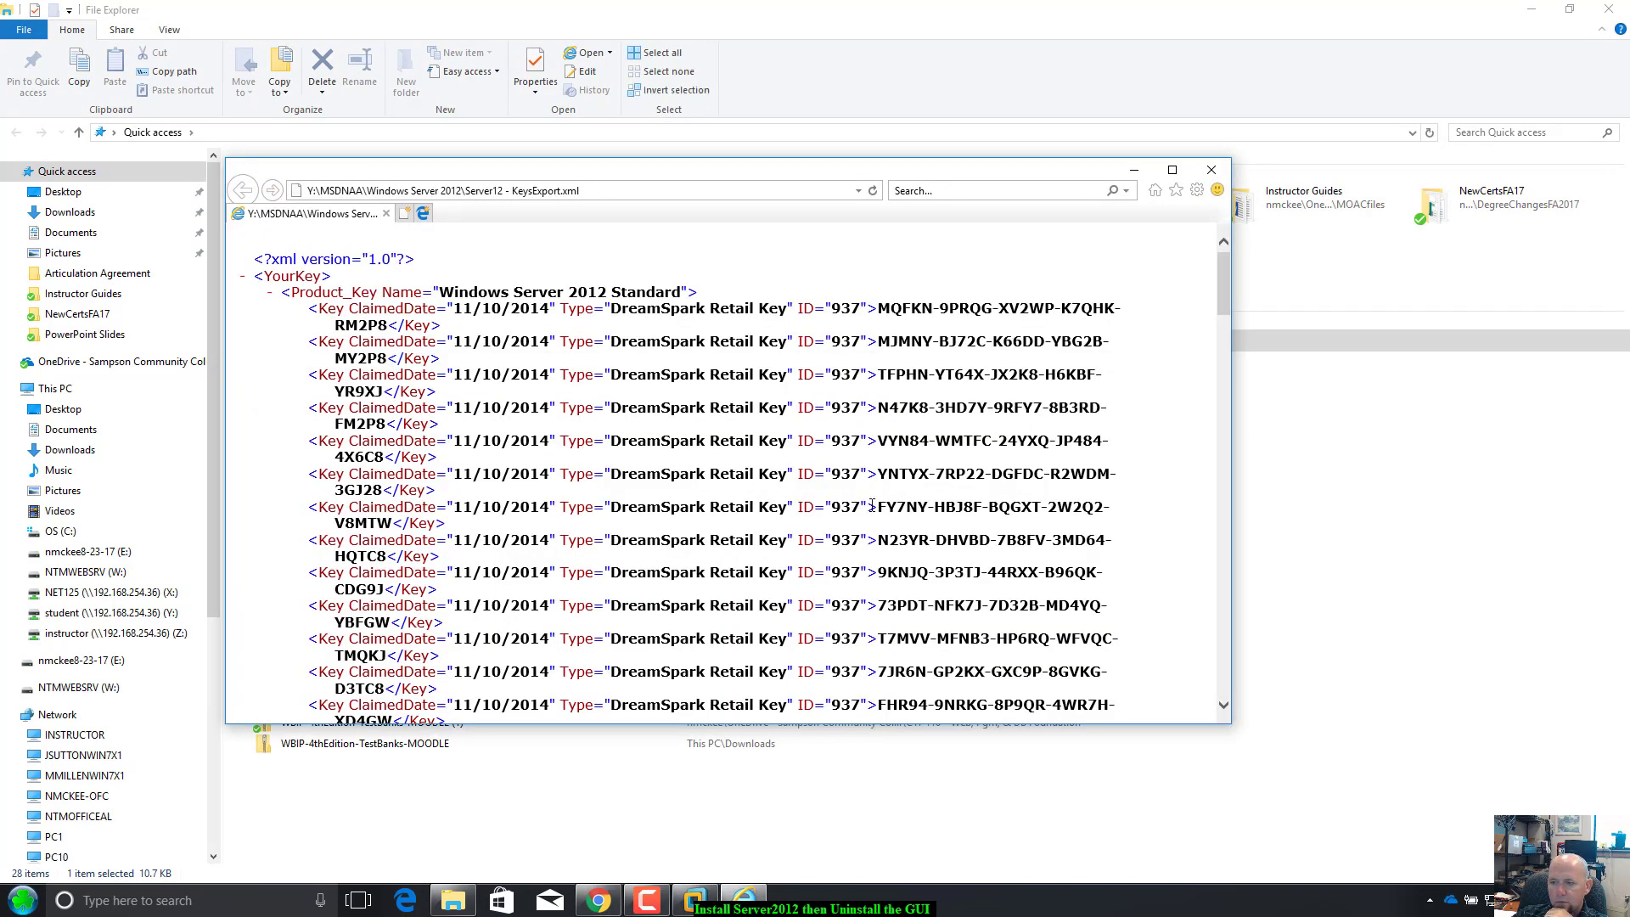
pyautogui.moveTo(877, 507); pyautogui.dragTo(376, 526)
pyautogui.hotkey('ctrl', 'c')
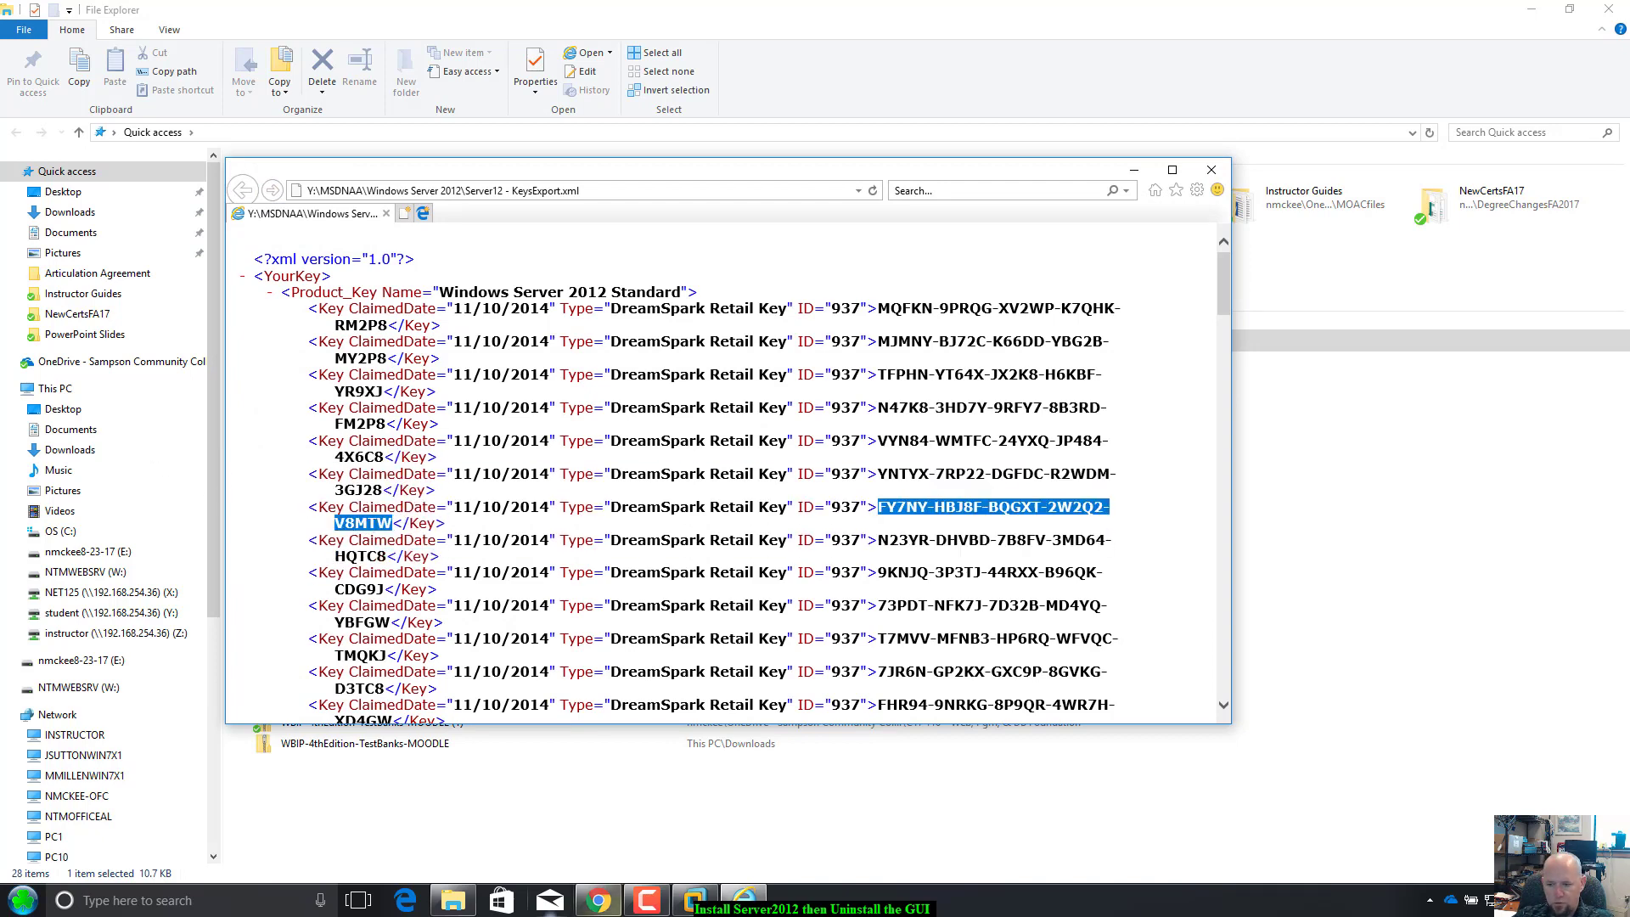
pyautogui.click(454, 900)
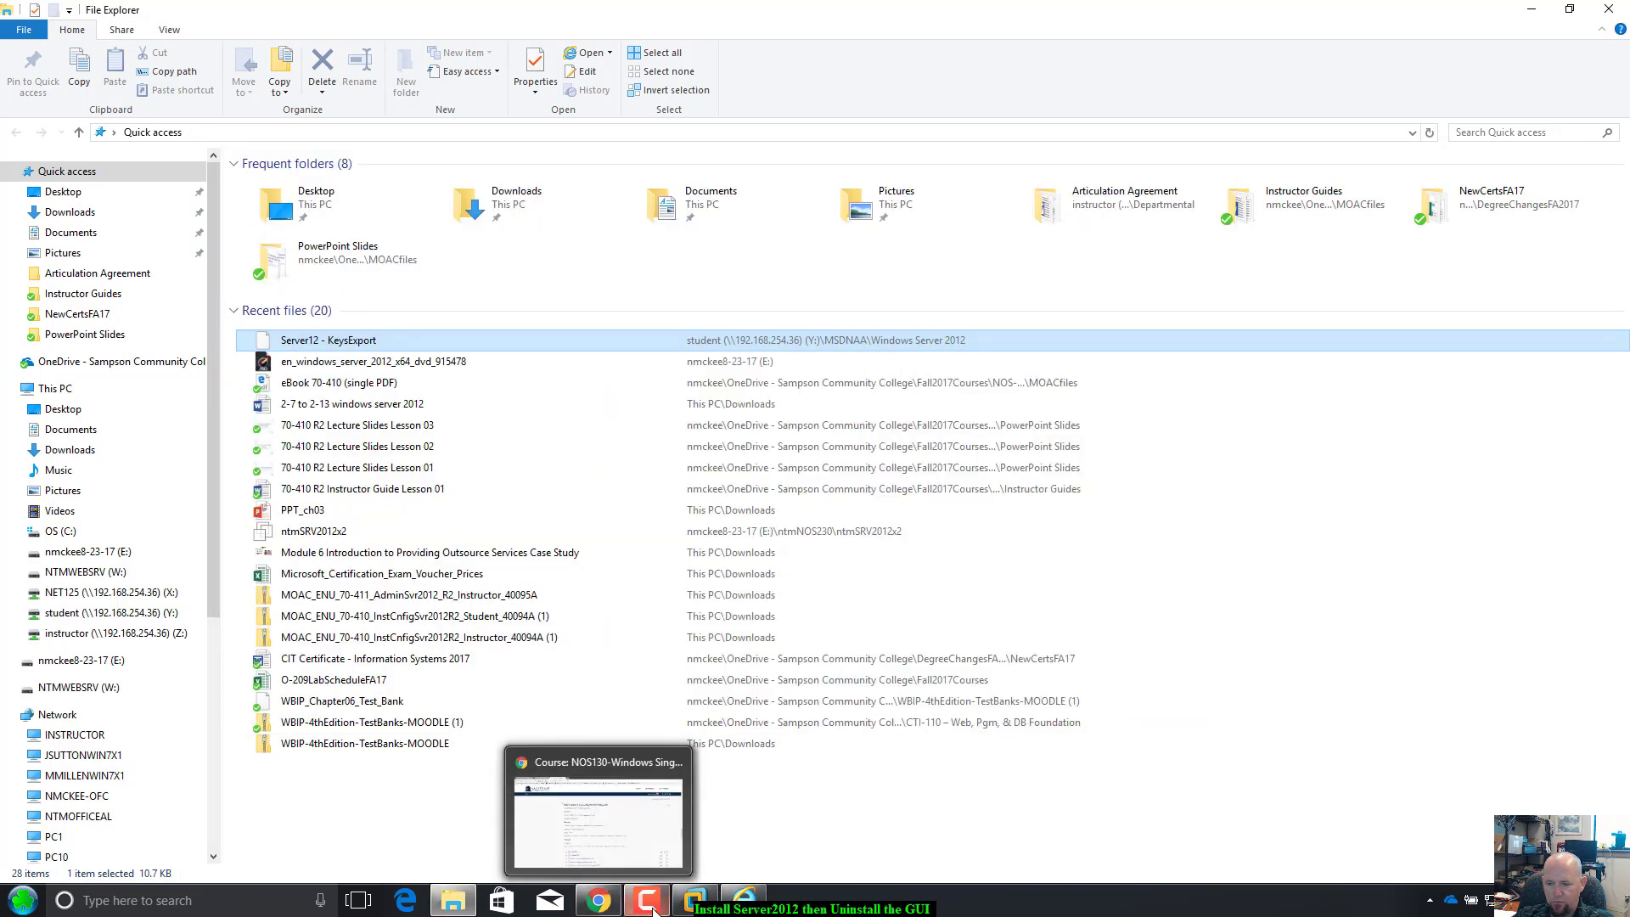
pyautogui.click(690, 904)
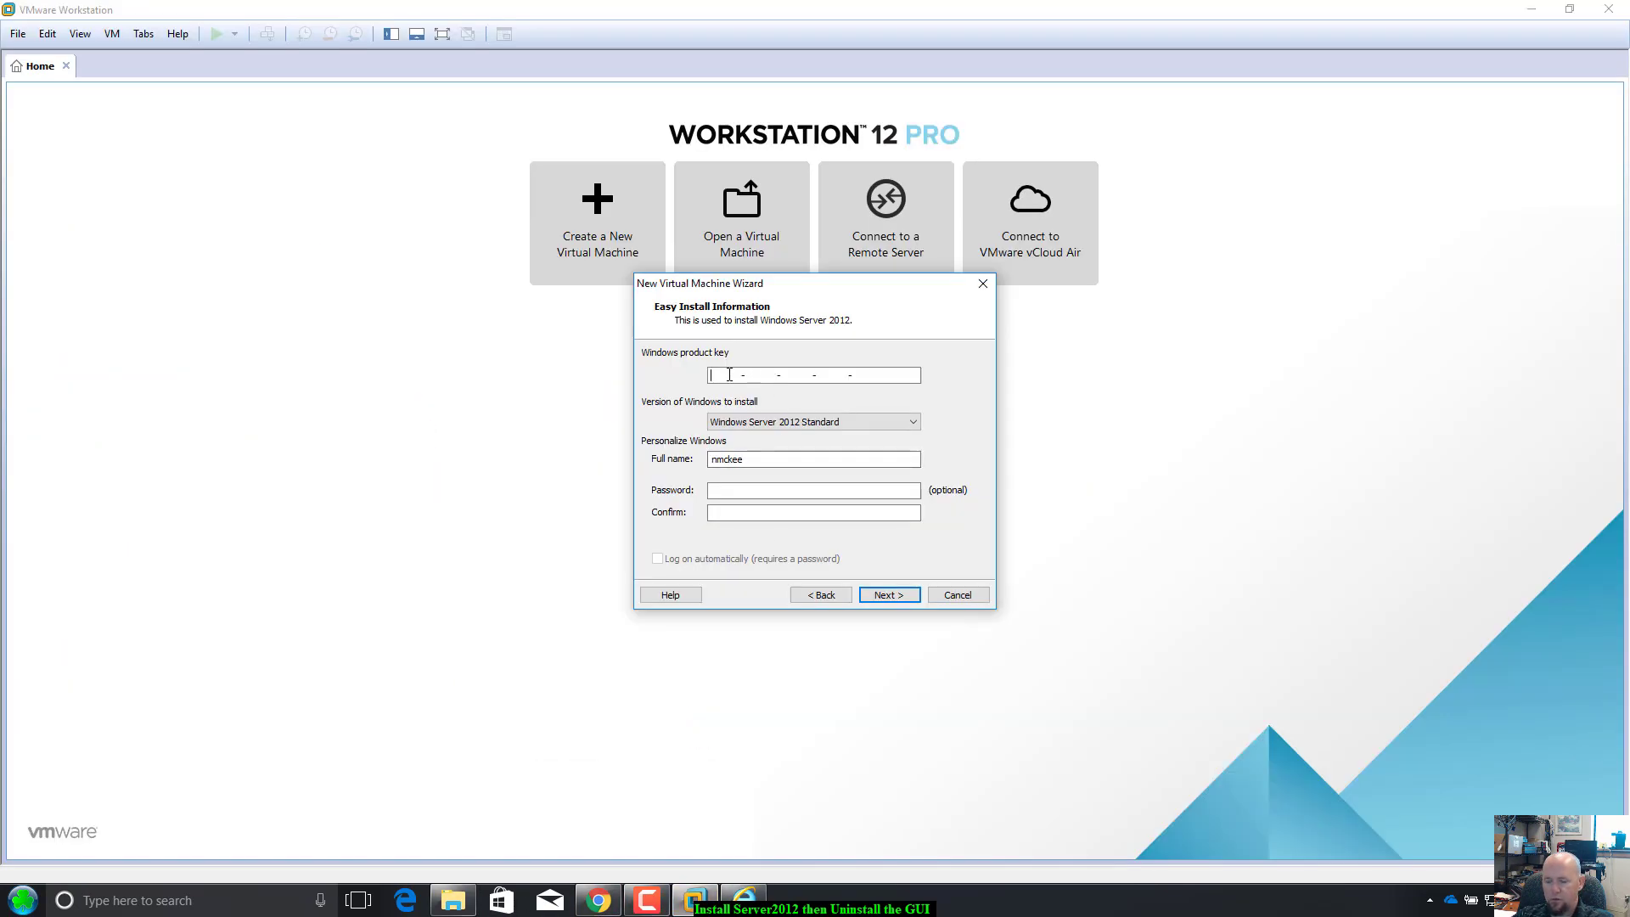
pyautogui.hotkey('ctrl', 'v')
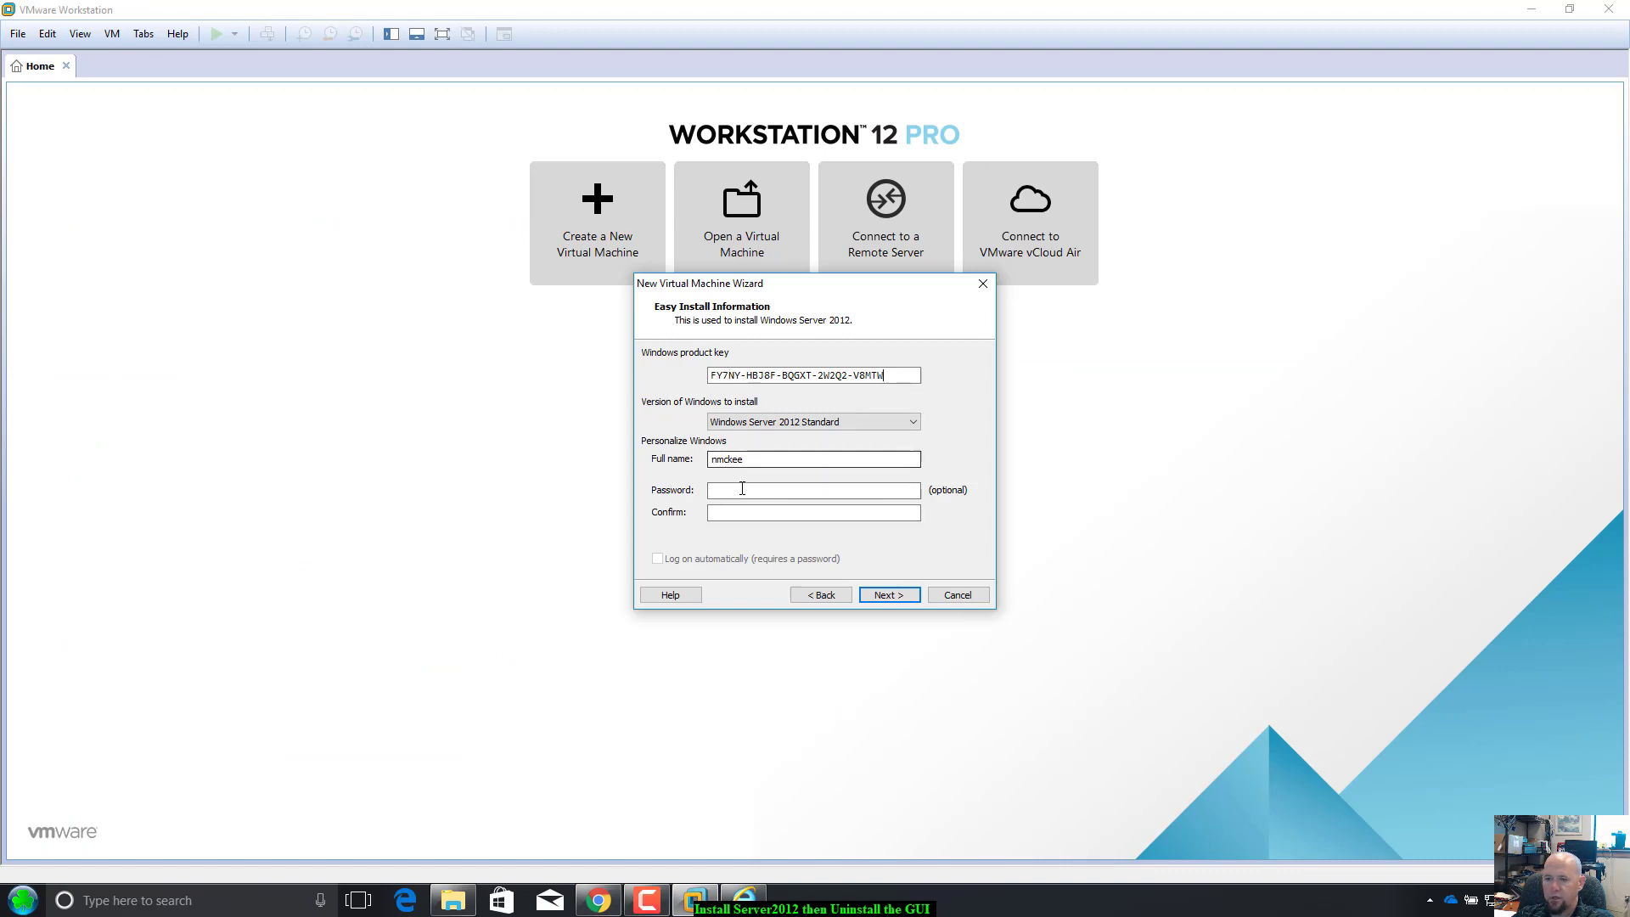
# Enter the account password with a matching confirmation and accept the Easy Install information.
pyautogui.click(743, 490)
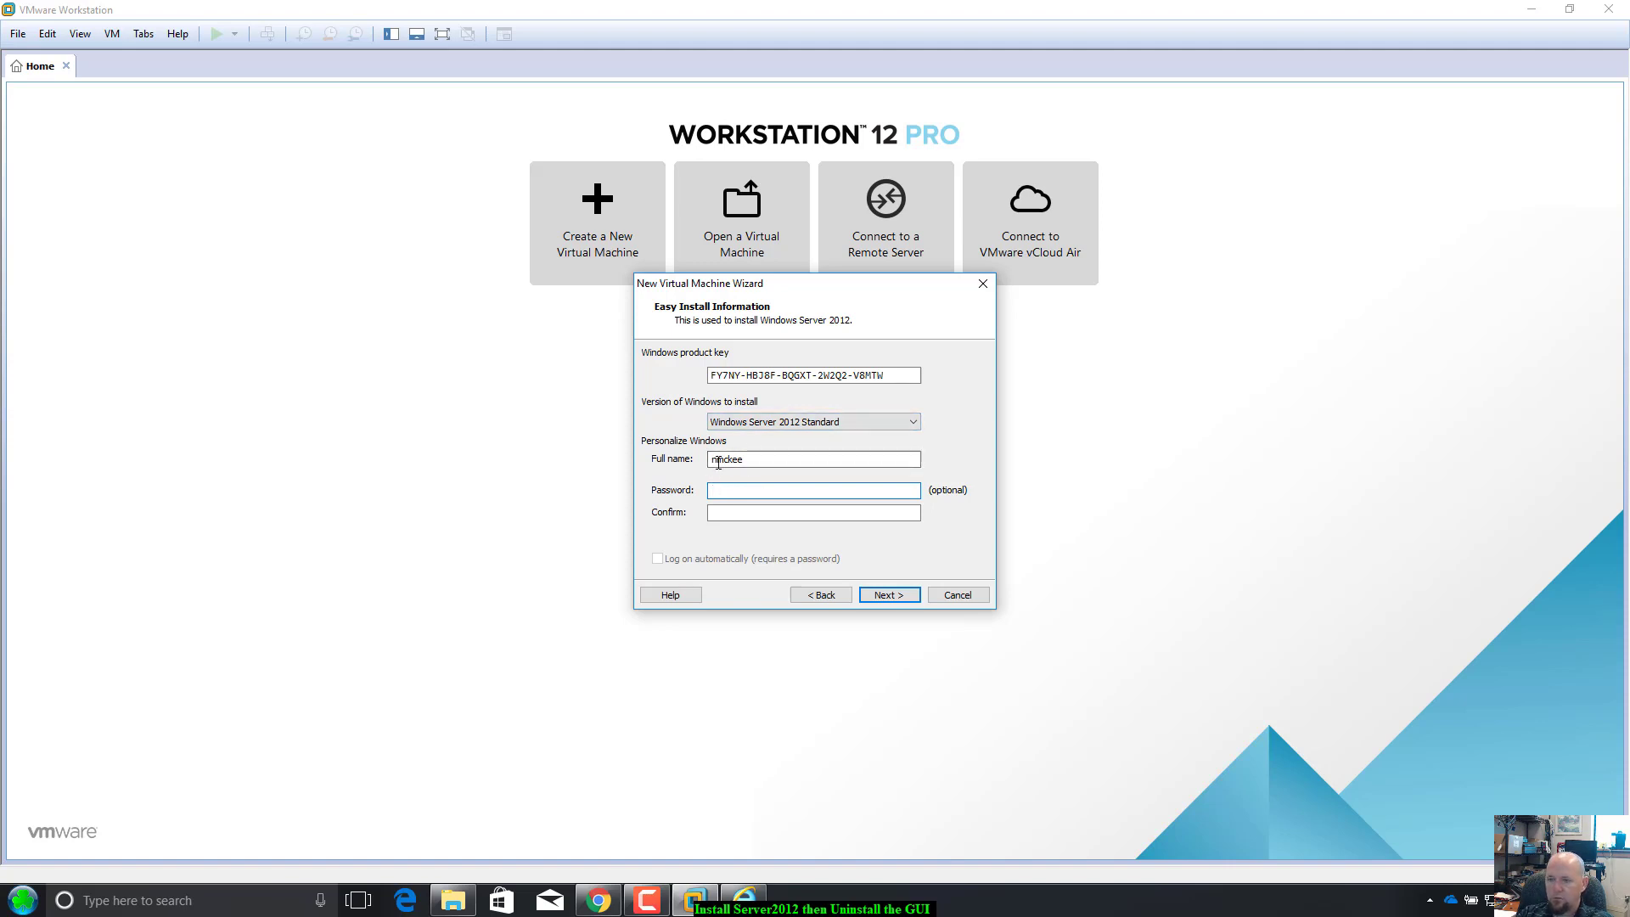
pyautogui.write('P••••••')
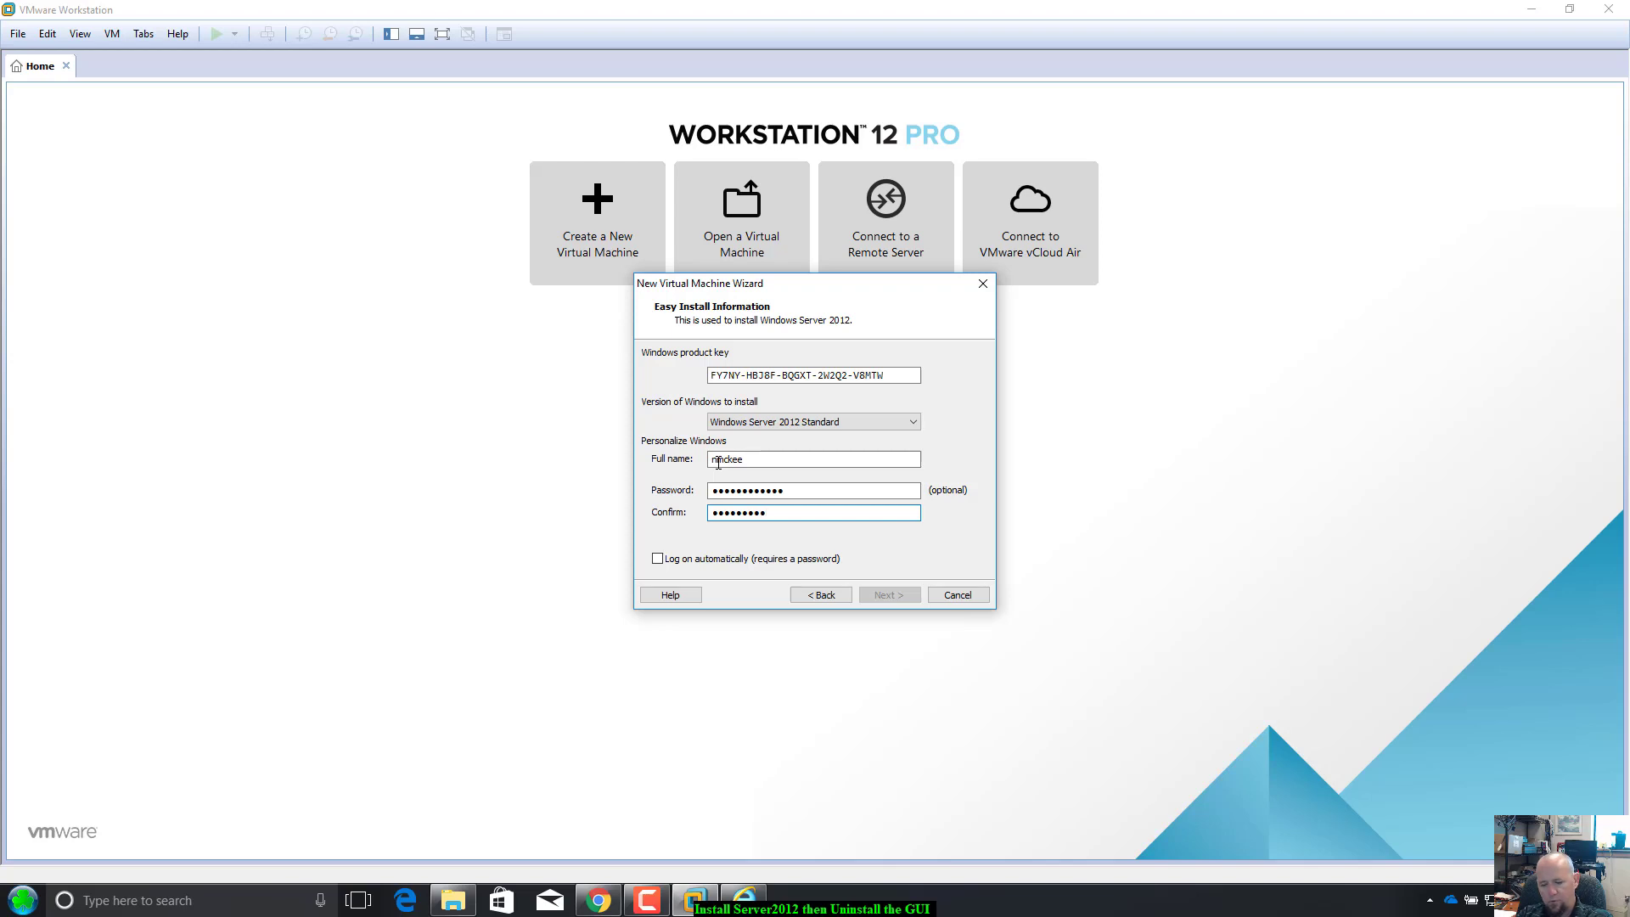
pyautogui.write('••')
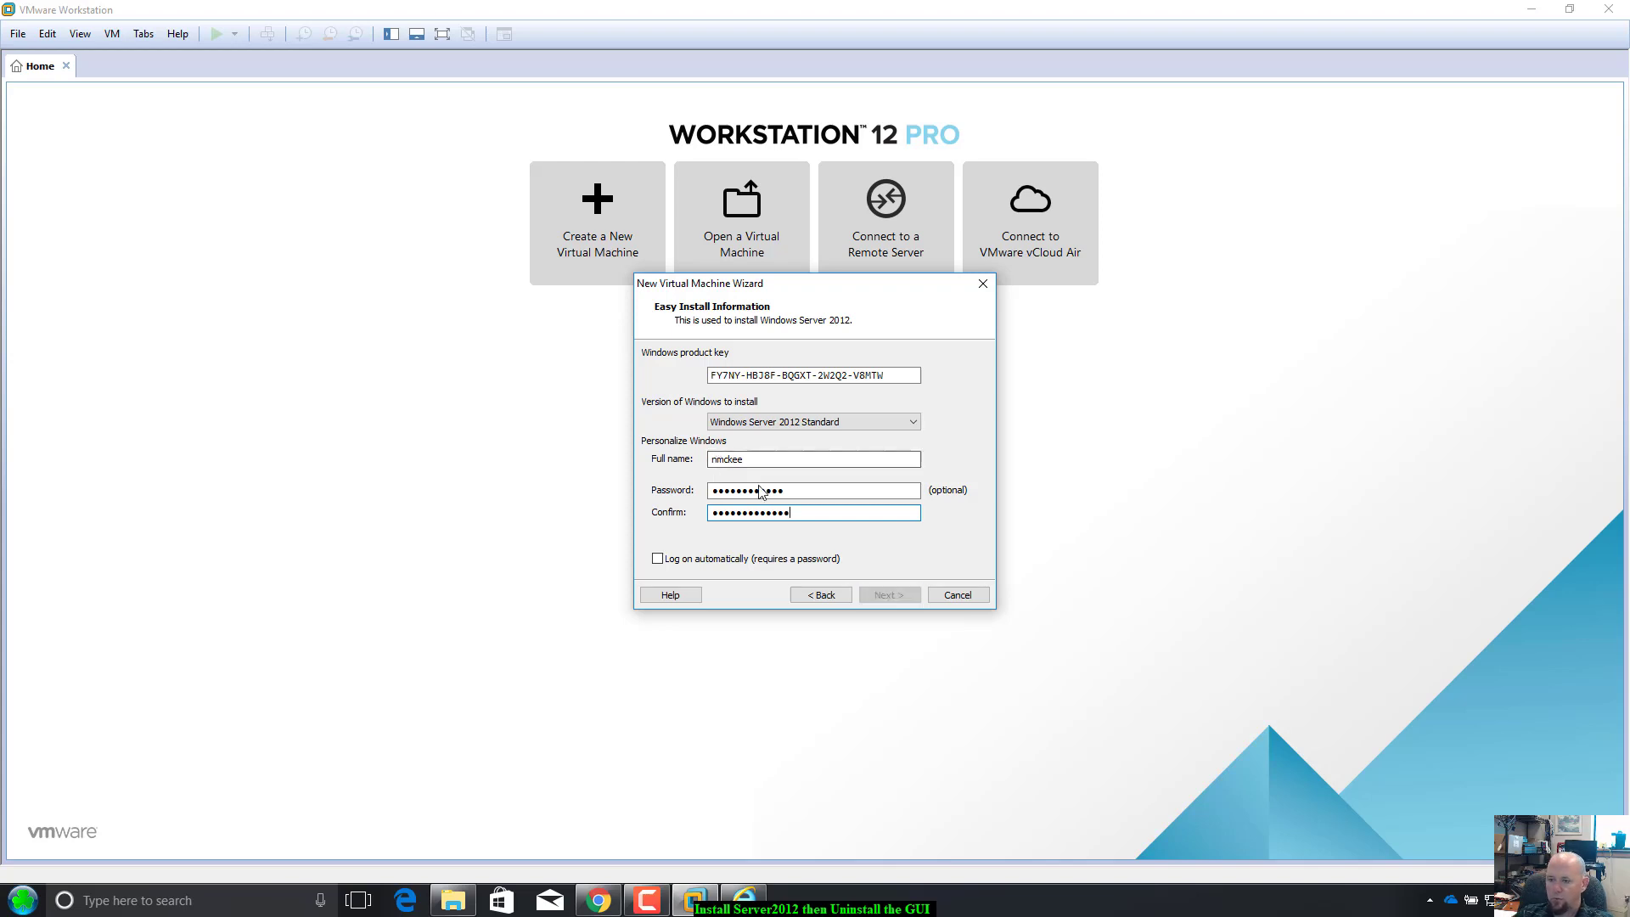
pyautogui.doubleClick(805, 513)
pyautogui.doubleClick(803, 491)
pyautogui.write('•')
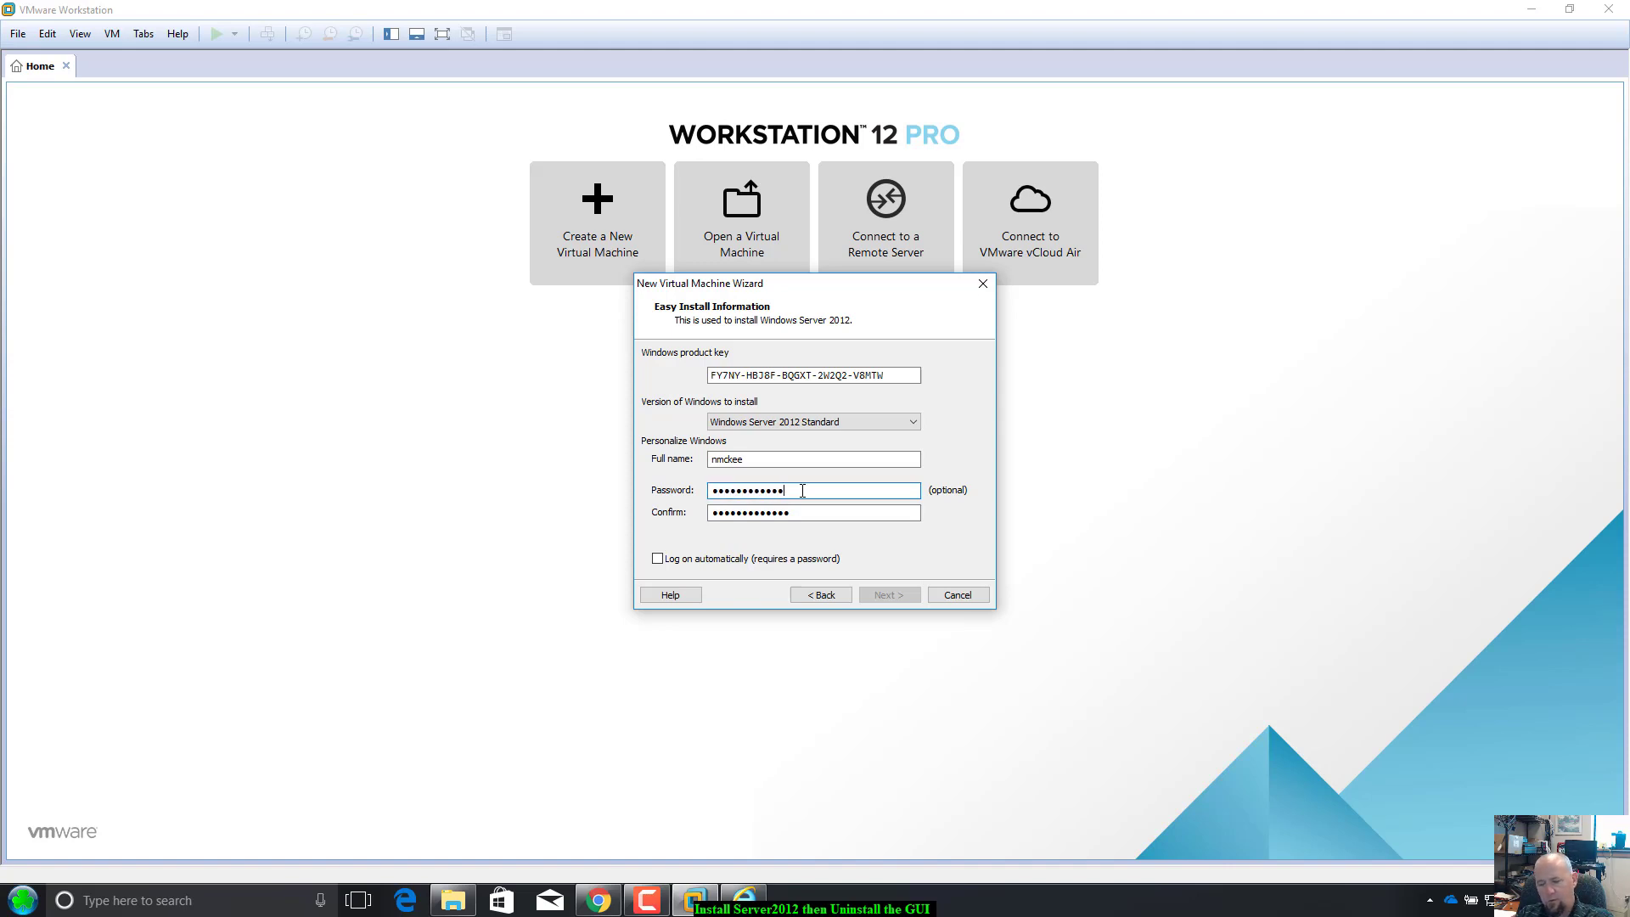
pyautogui.press('Tab')
pyautogui.write('•')
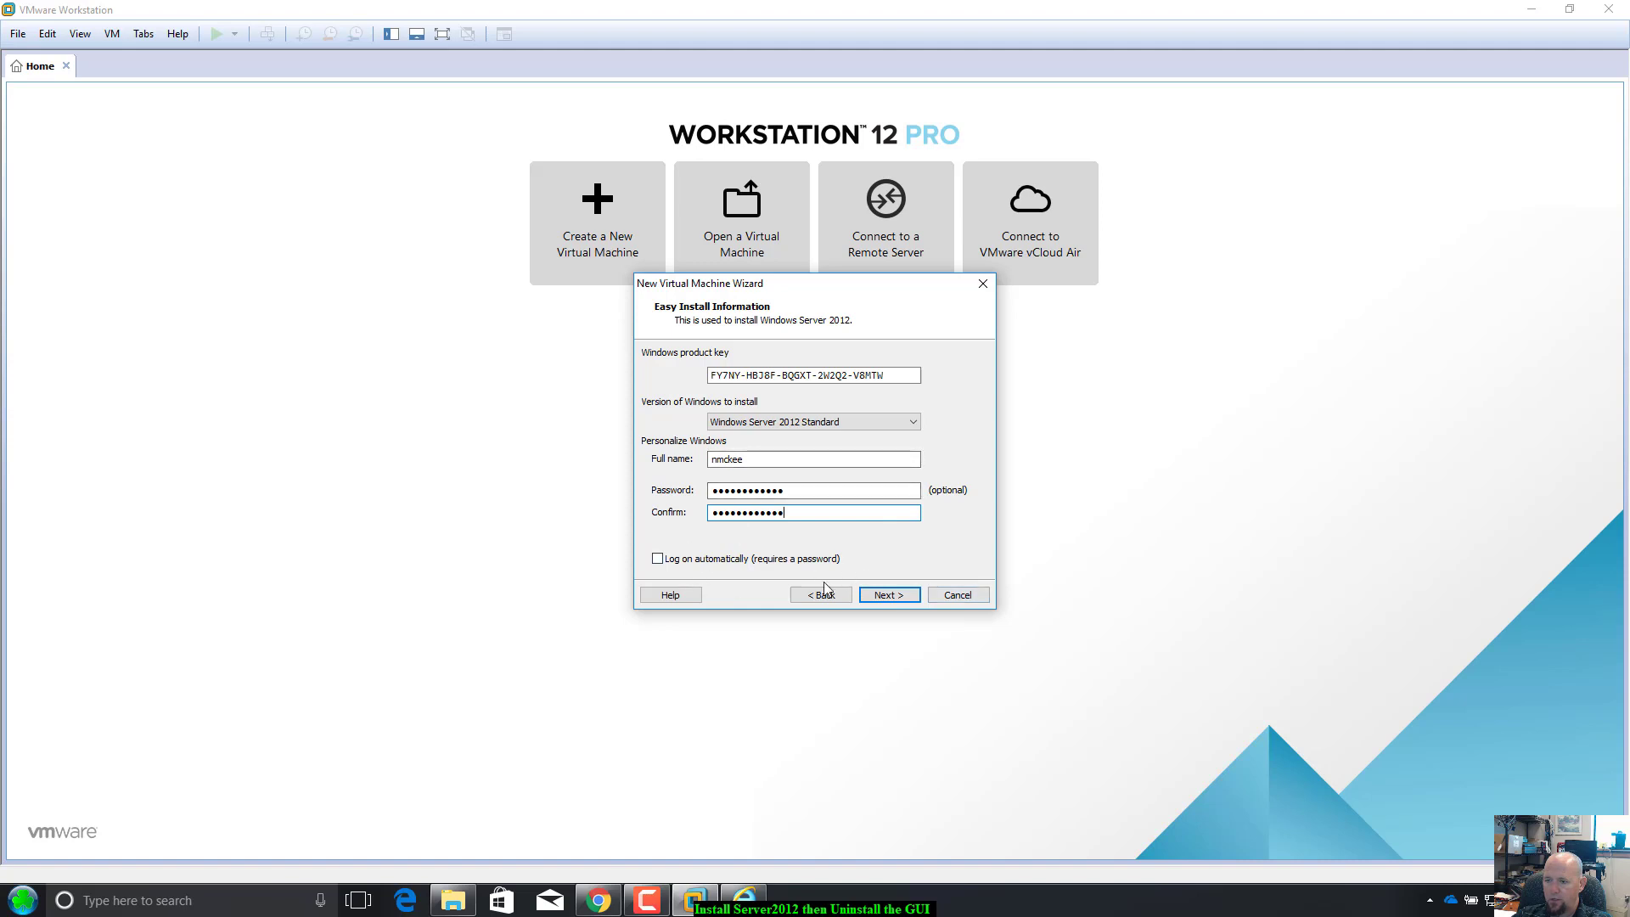
pyautogui.click(883, 595)
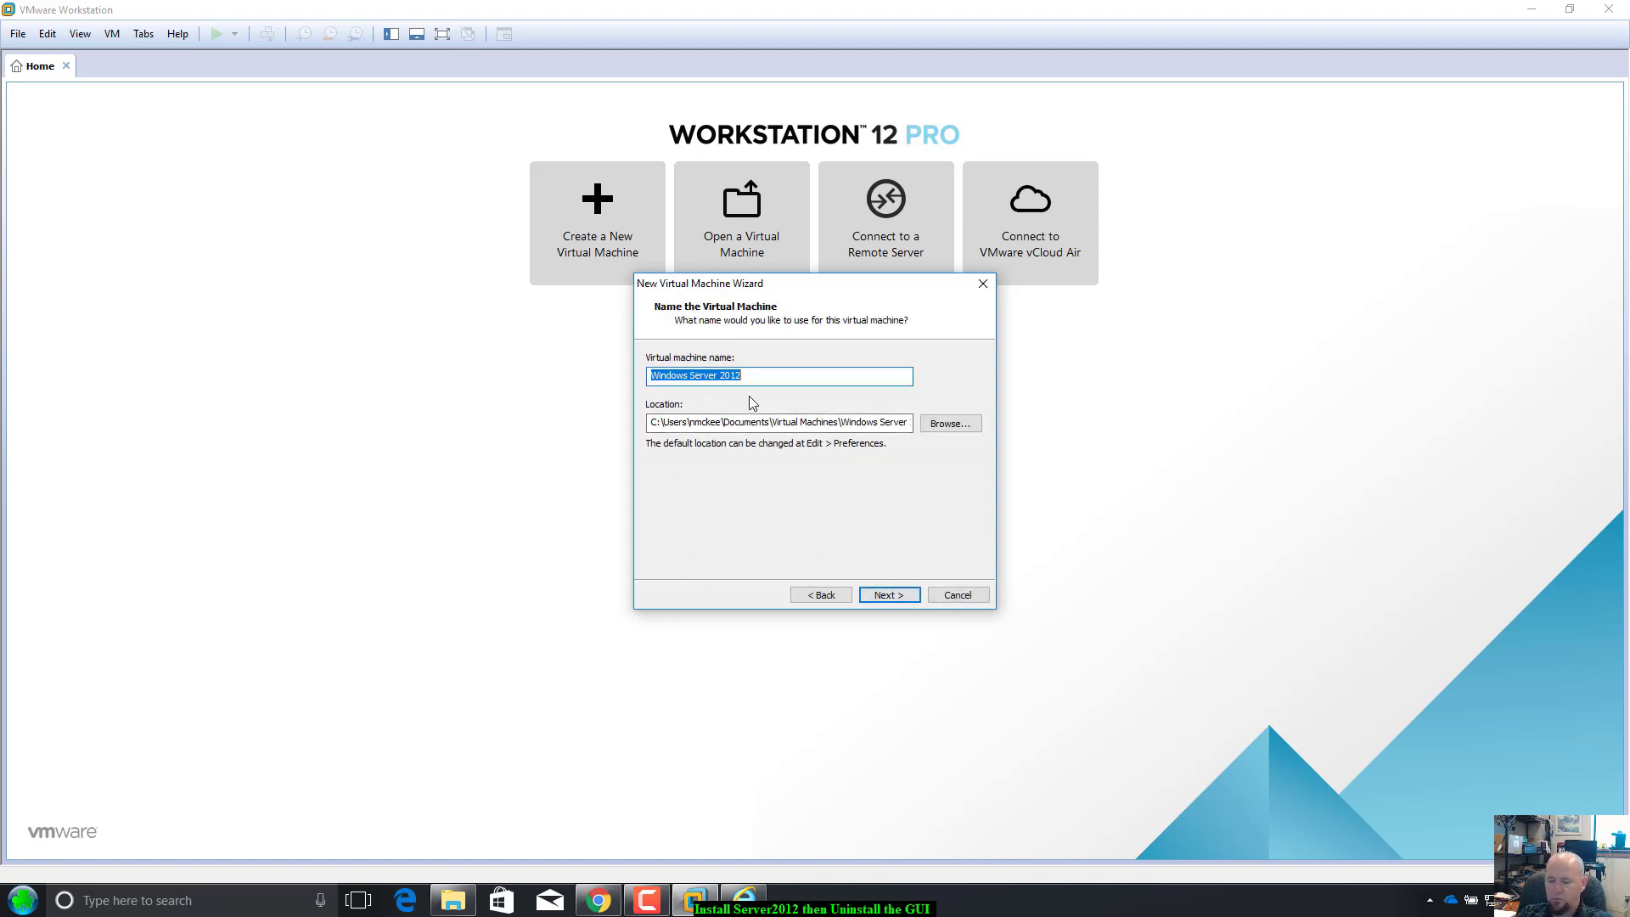
# Name the virtual machine ntmSRV2012core and set its location to E:\ntmNOS130\ntmSRV2012Core.
pyautogui.write('ntmSRV')
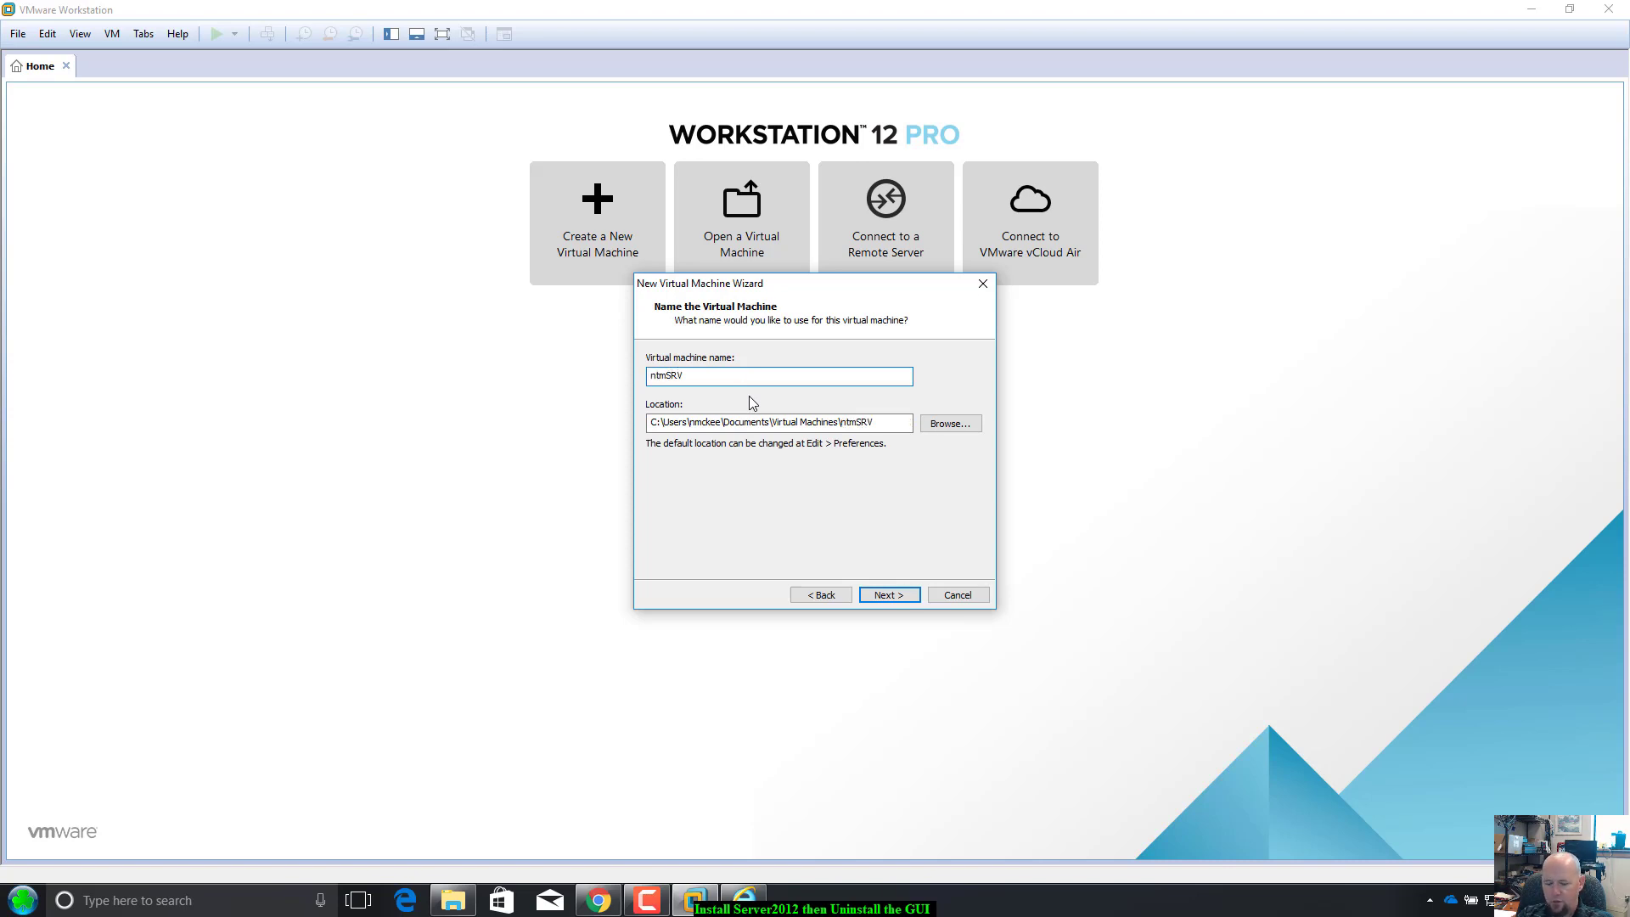
pyautogui.write('2012core')
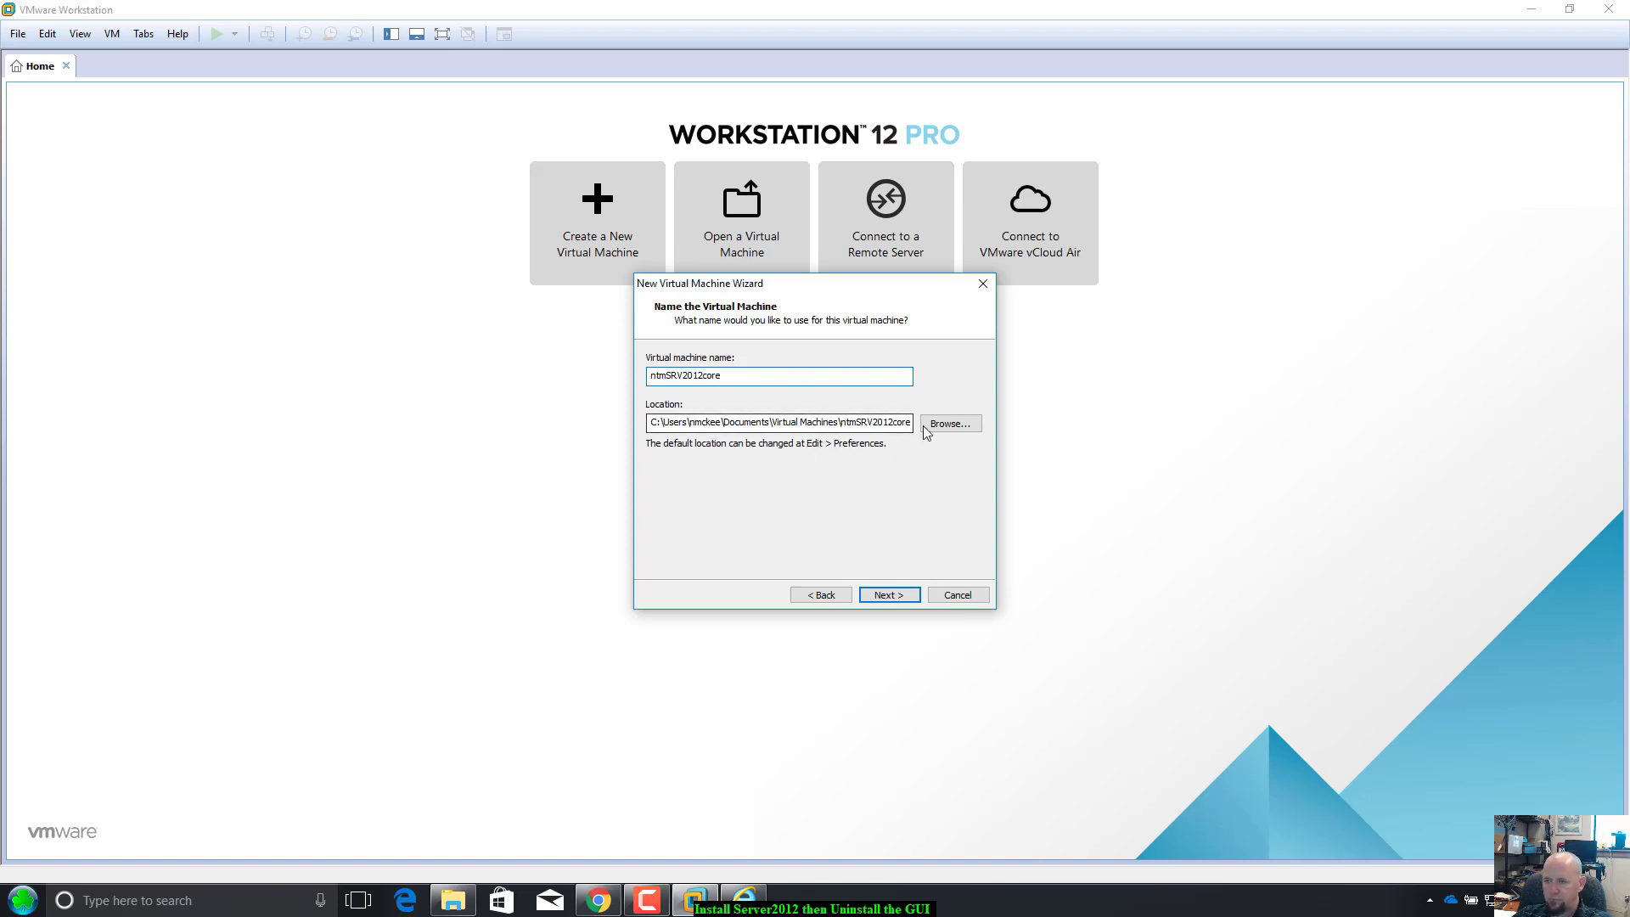
pyautogui.click(964, 424)
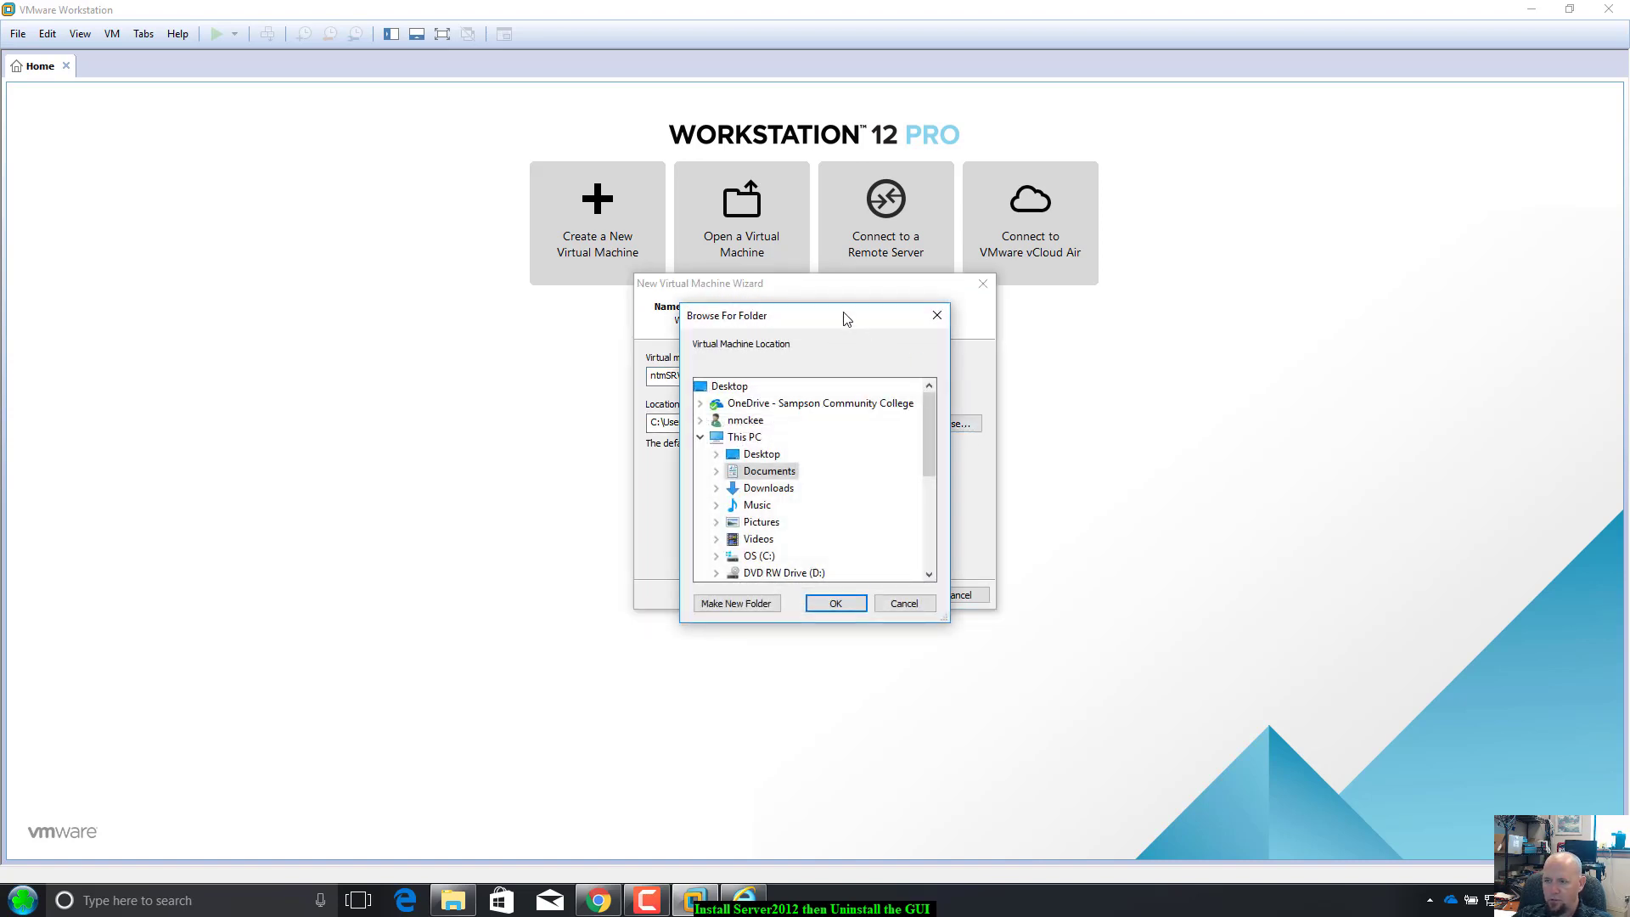
pyautogui.moveTo(846, 318); pyautogui.dragTo(738, 509)
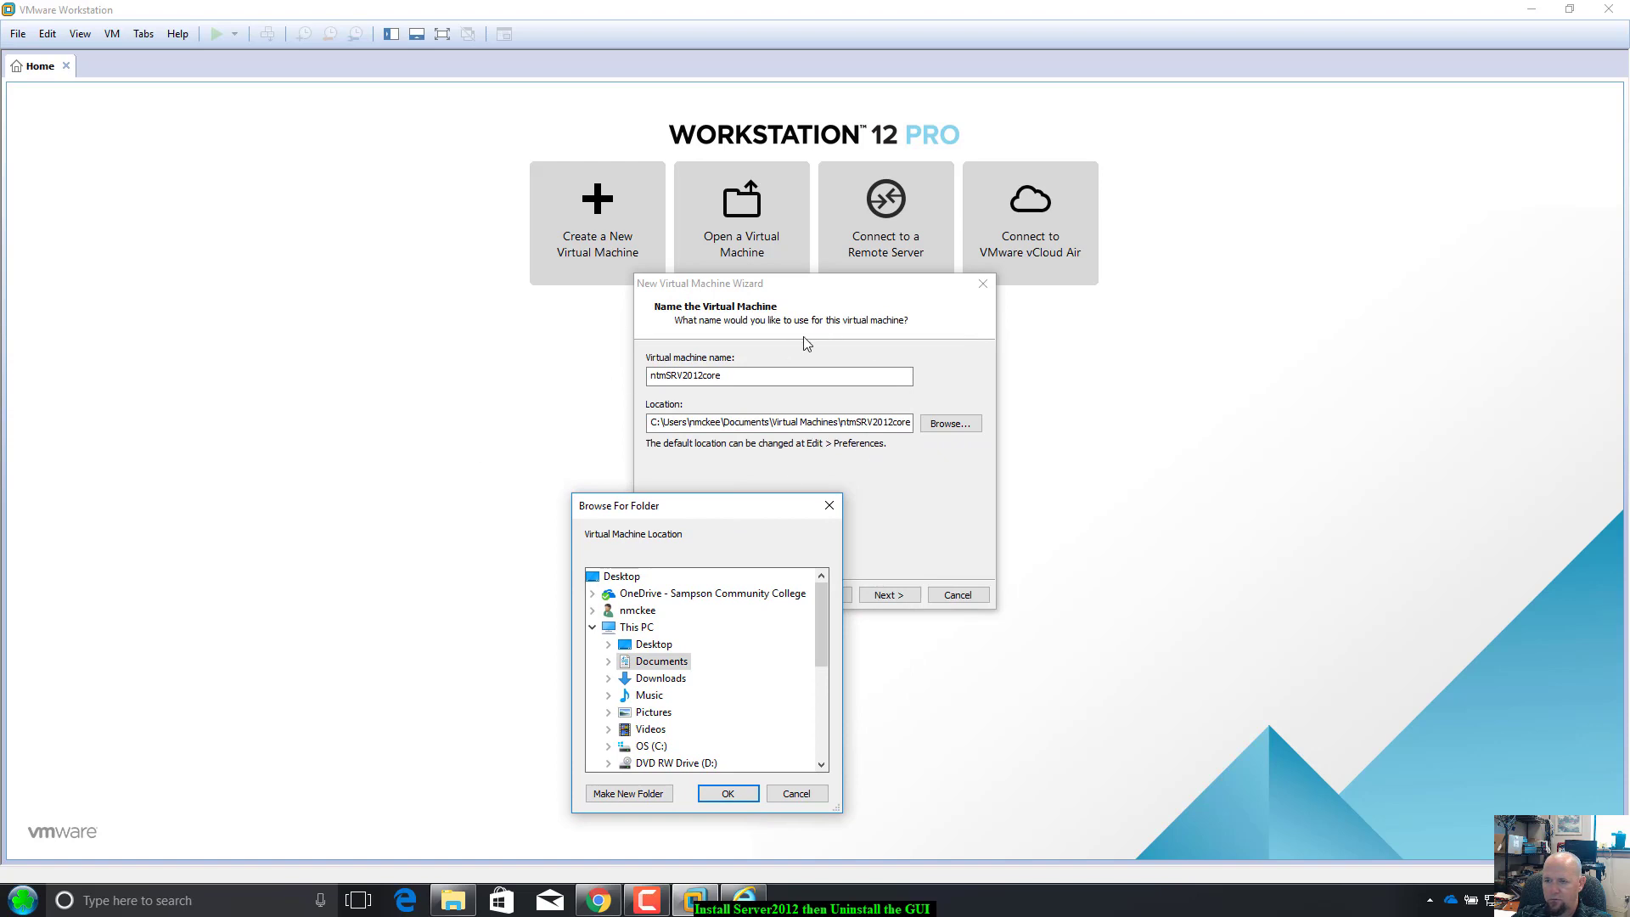
pyautogui.moveTo(689, 510); pyautogui.dragTo(772, 383)
pyautogui.click(905, 626)
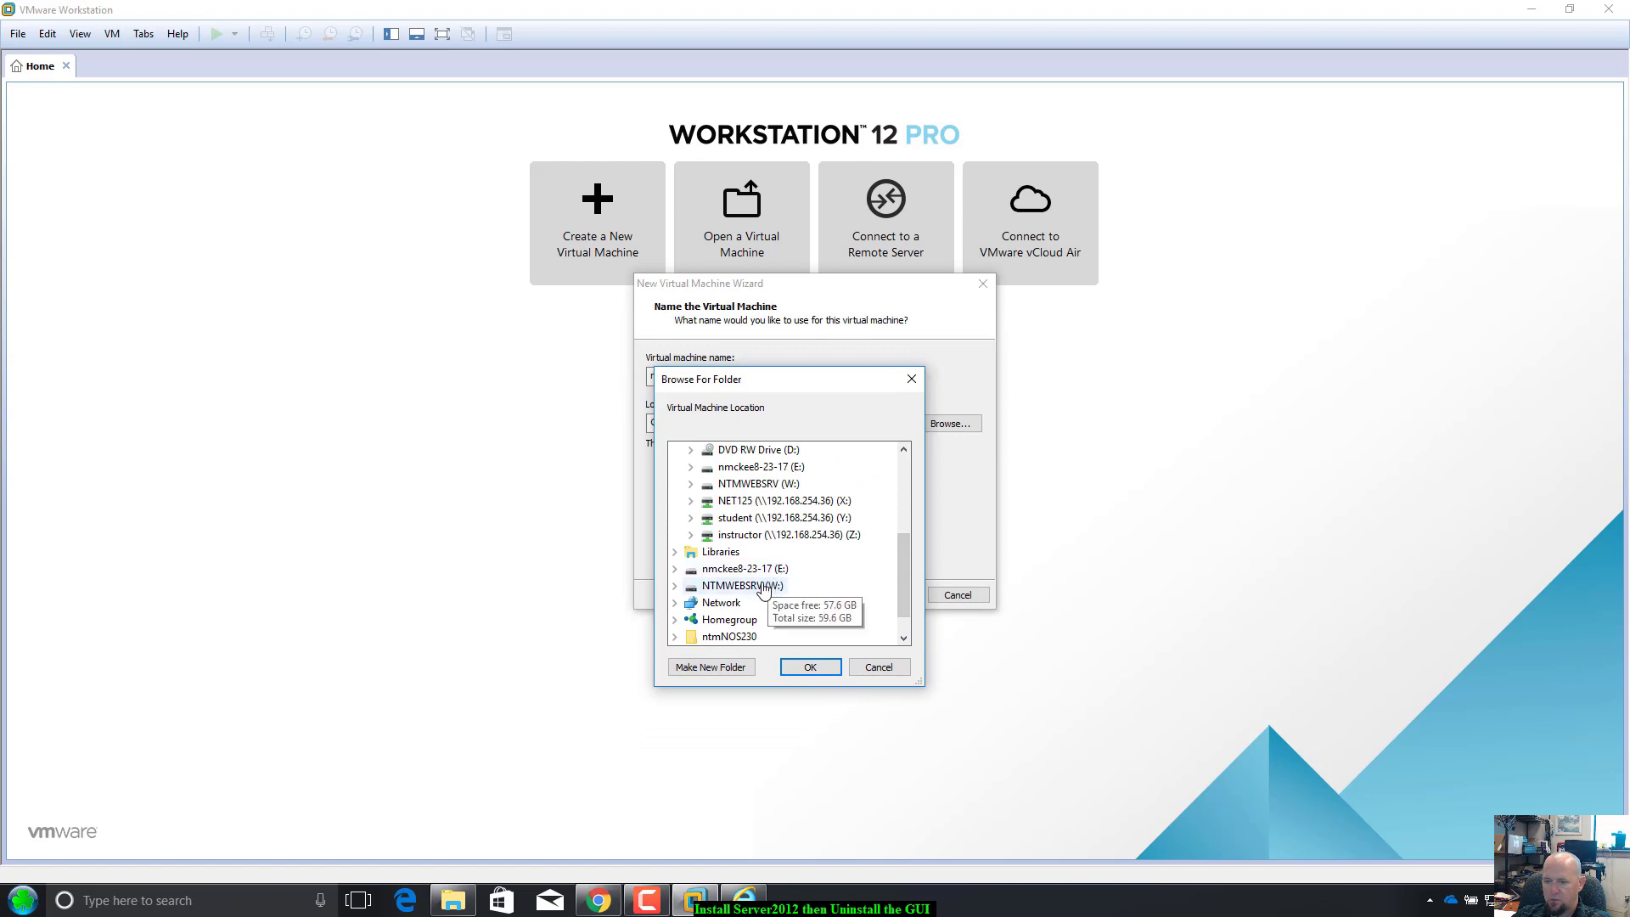
pyautogui.doubleClick(764, 573)
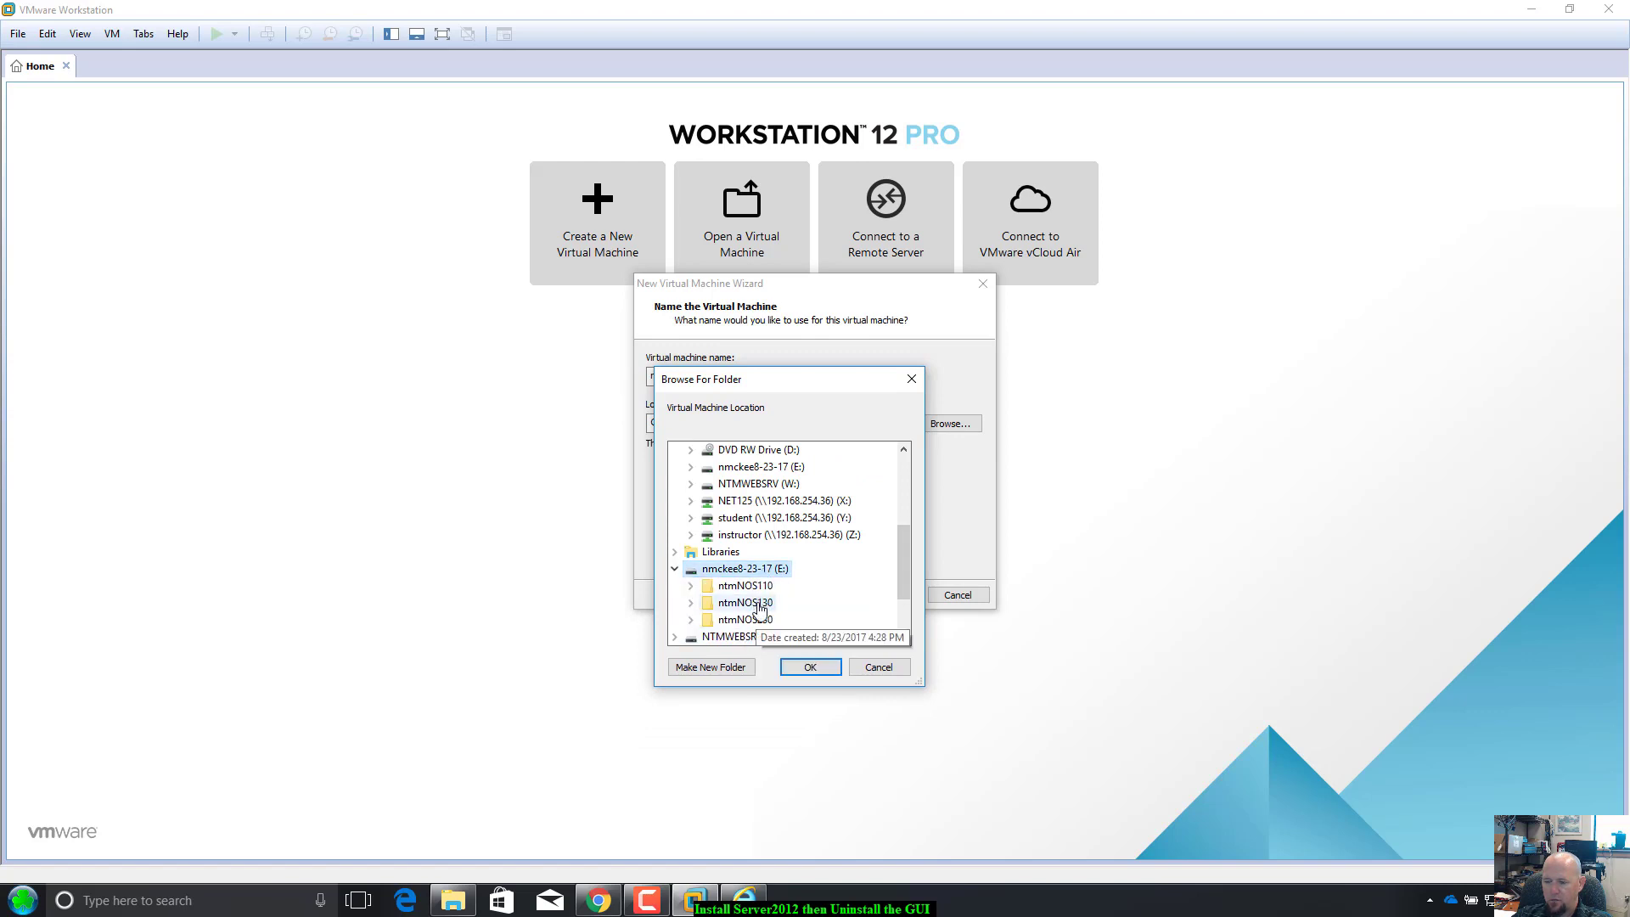
pyautogui.doubleClick(745, 603)
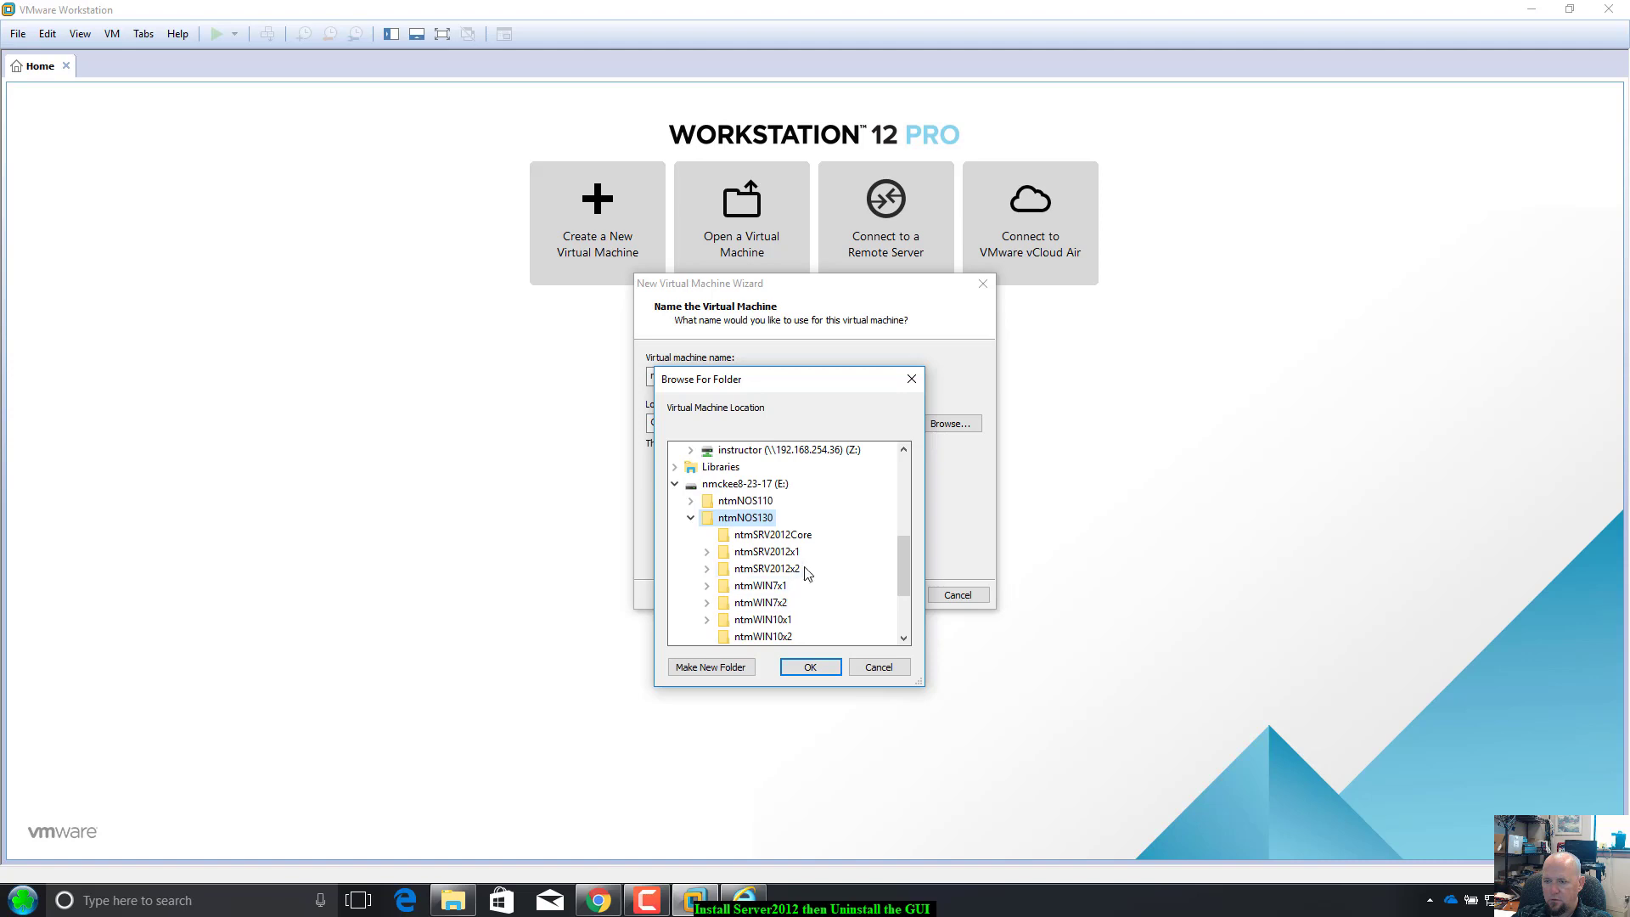
pyautogui.click(793, 537)
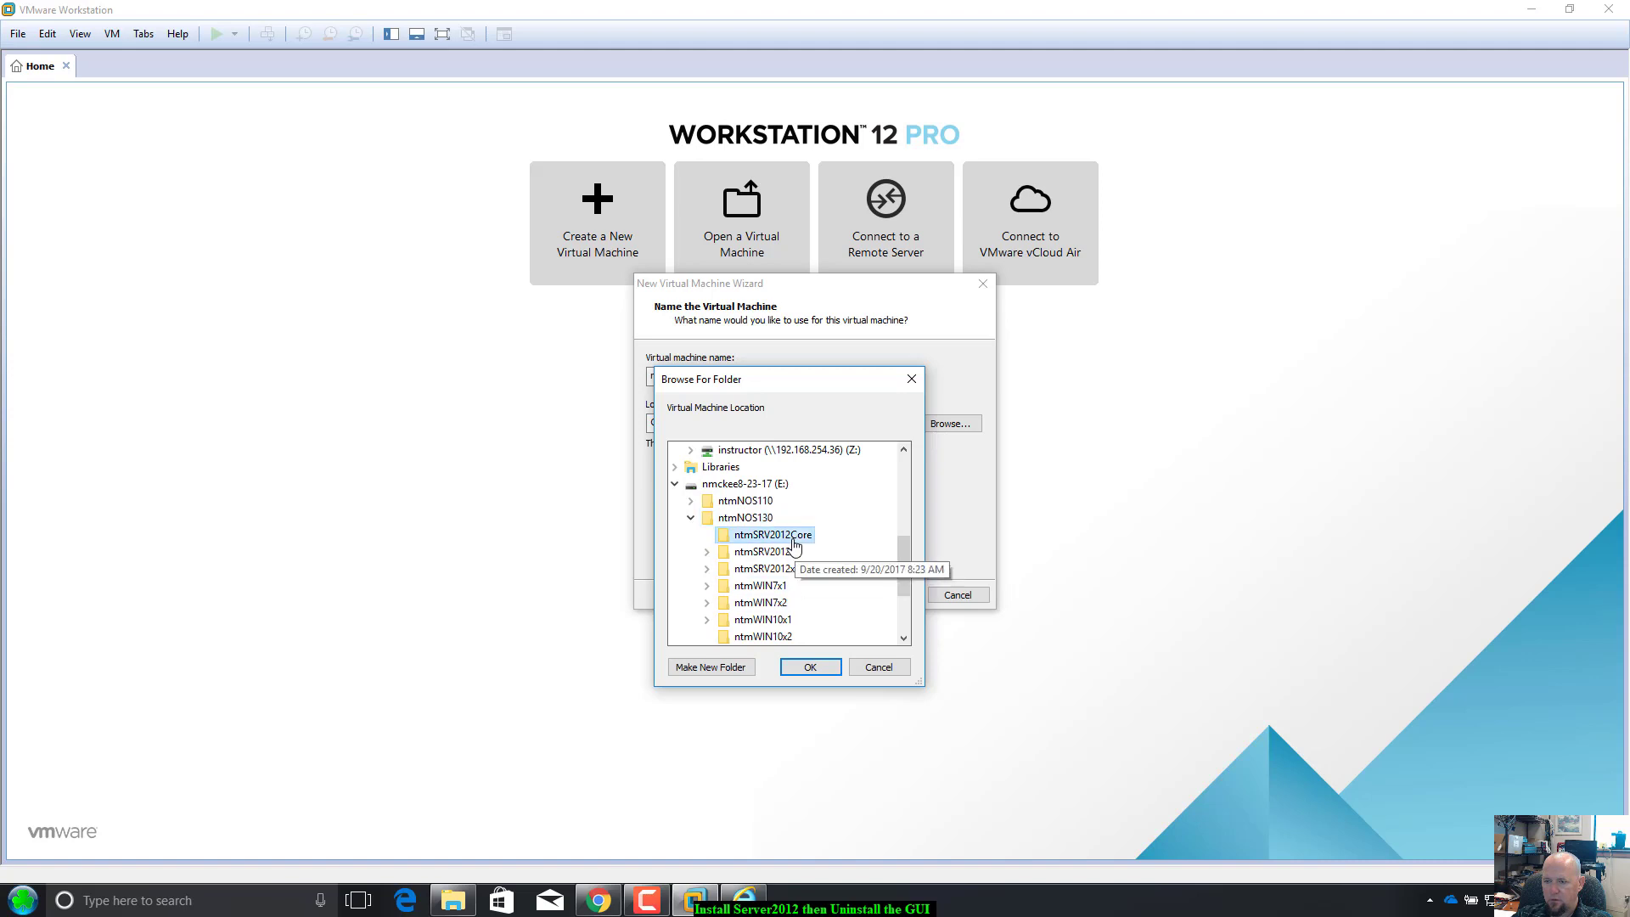
pyautogui.click(824, 670)
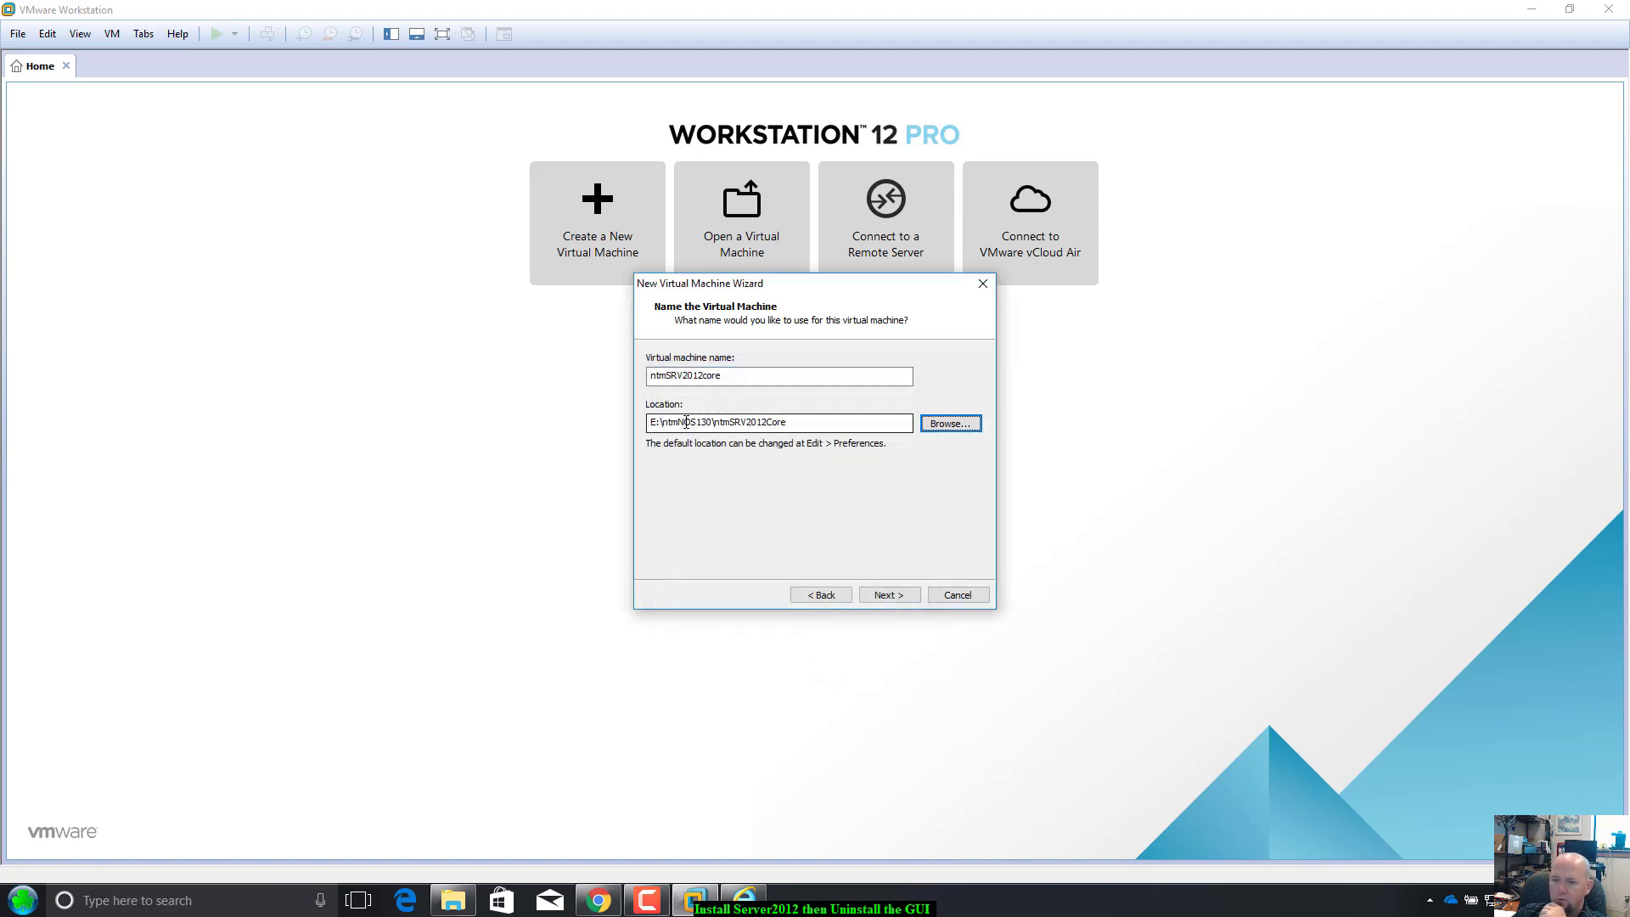
# Check the virtual machine's location path, and accept a 60 GB maximum disk size split into multiple files.
pyautogui.click(655, 427)
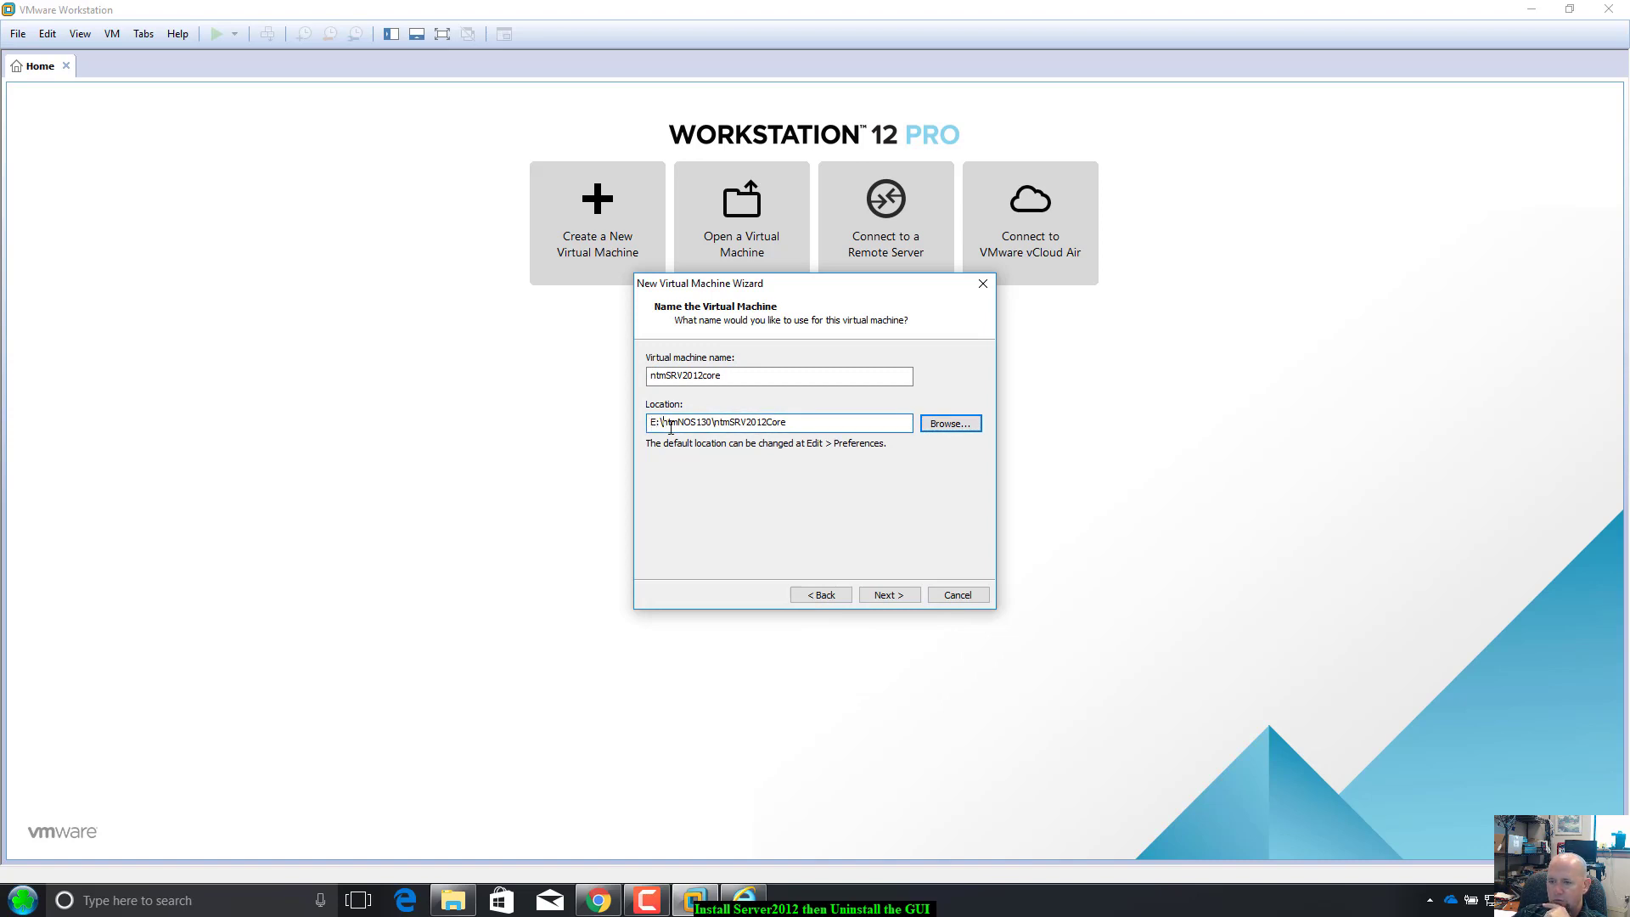
pyautogui.moveTo(671, 429); pyautogui.dragTo(715, 431)
pyautogui.click(714, 425)
pyautogui.moveTo(714, 422); pyautogui.dragTo(788, 419)
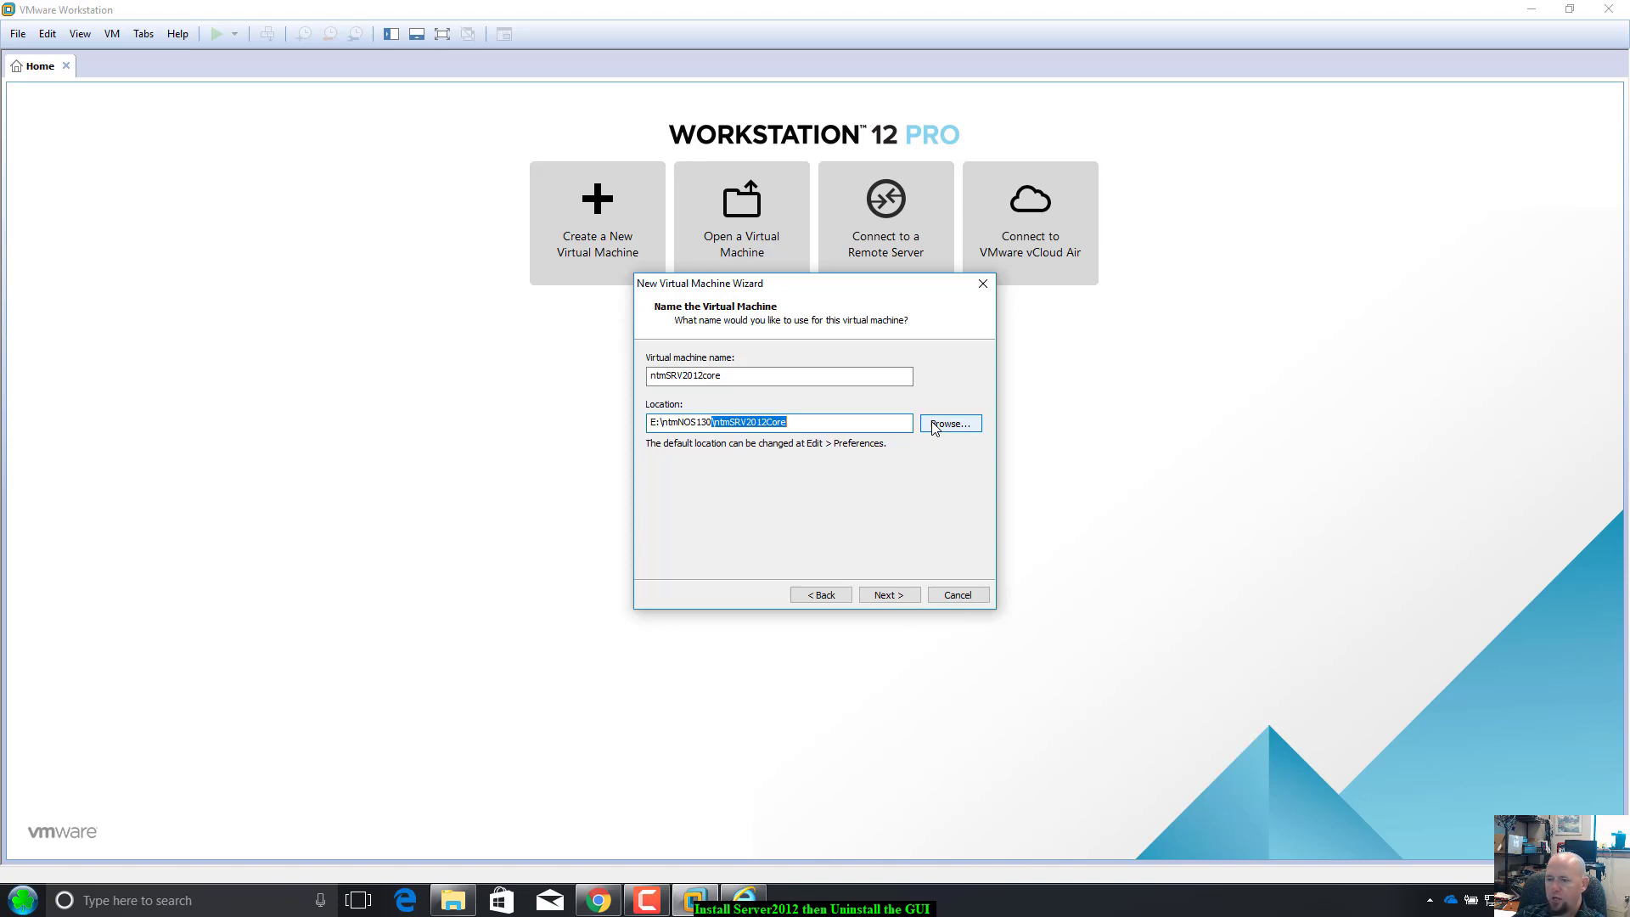
pyautogui.click(879, 600)
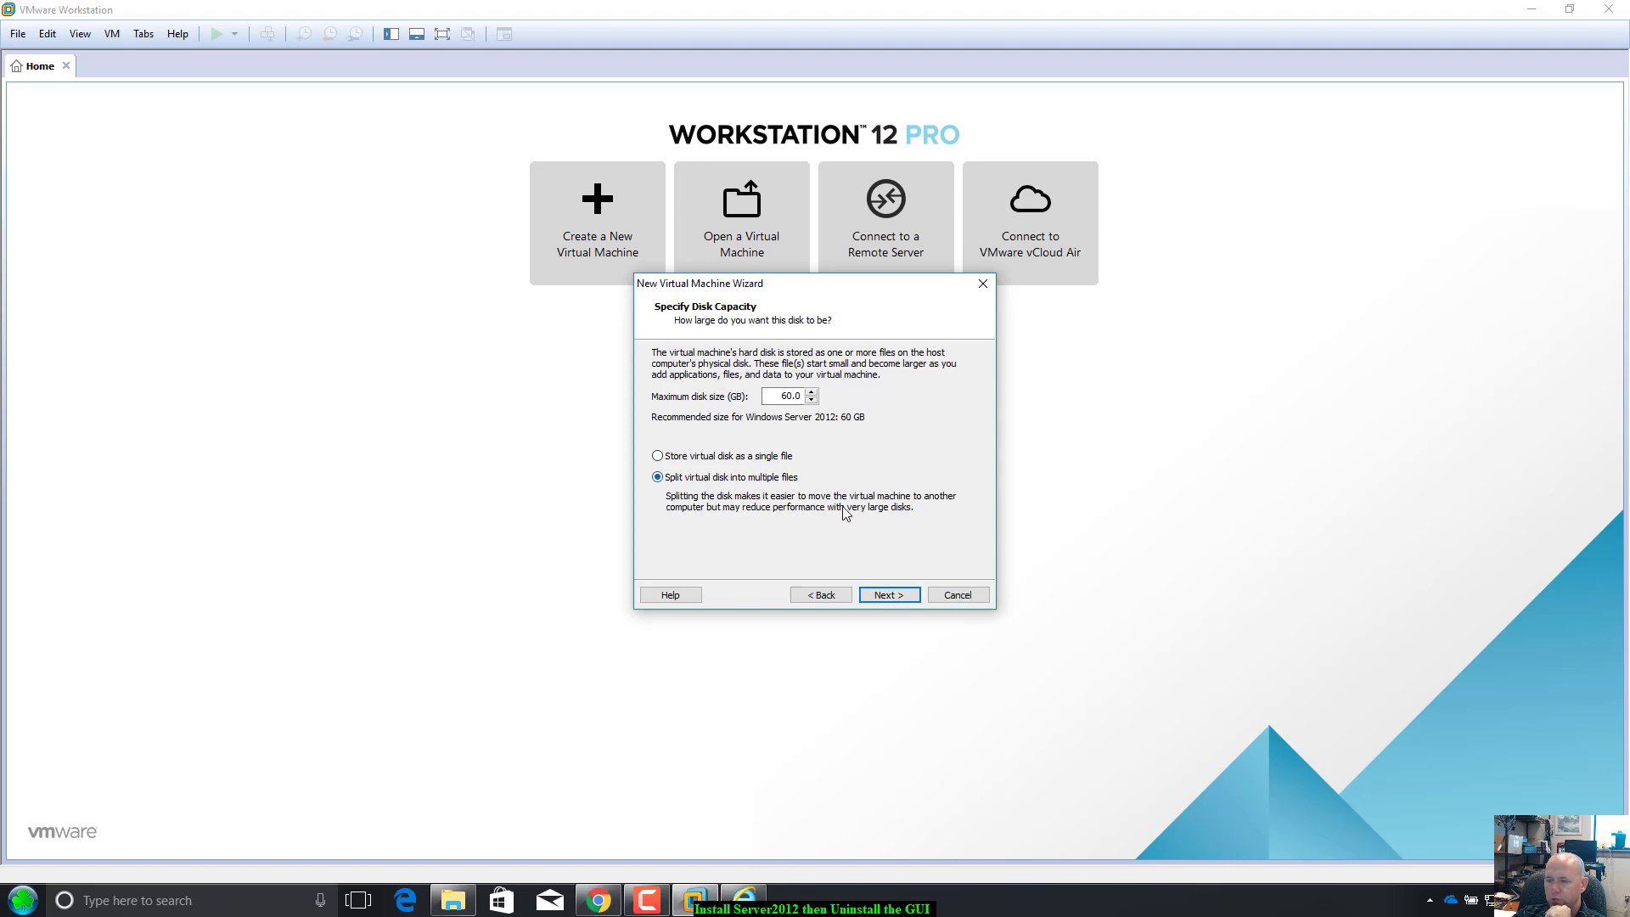
pyautogui.click(888, 597)
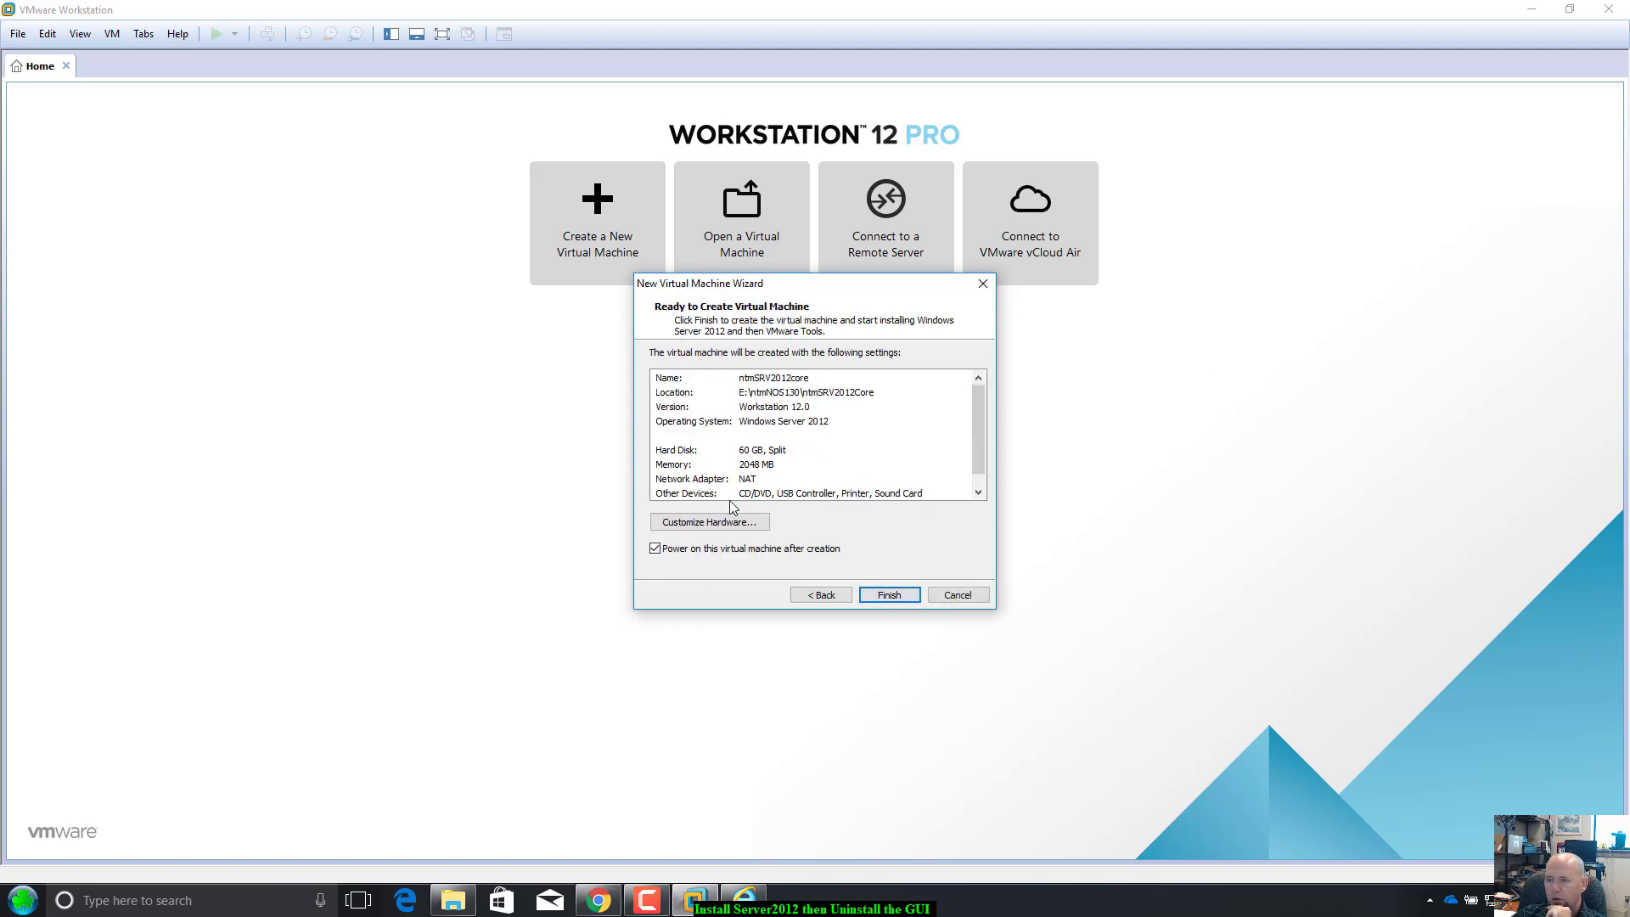
# Customize the hardware so the network adapter is Bridged, and create the virtual machine with power-on after creation.
pyautogui.click(735, 522)
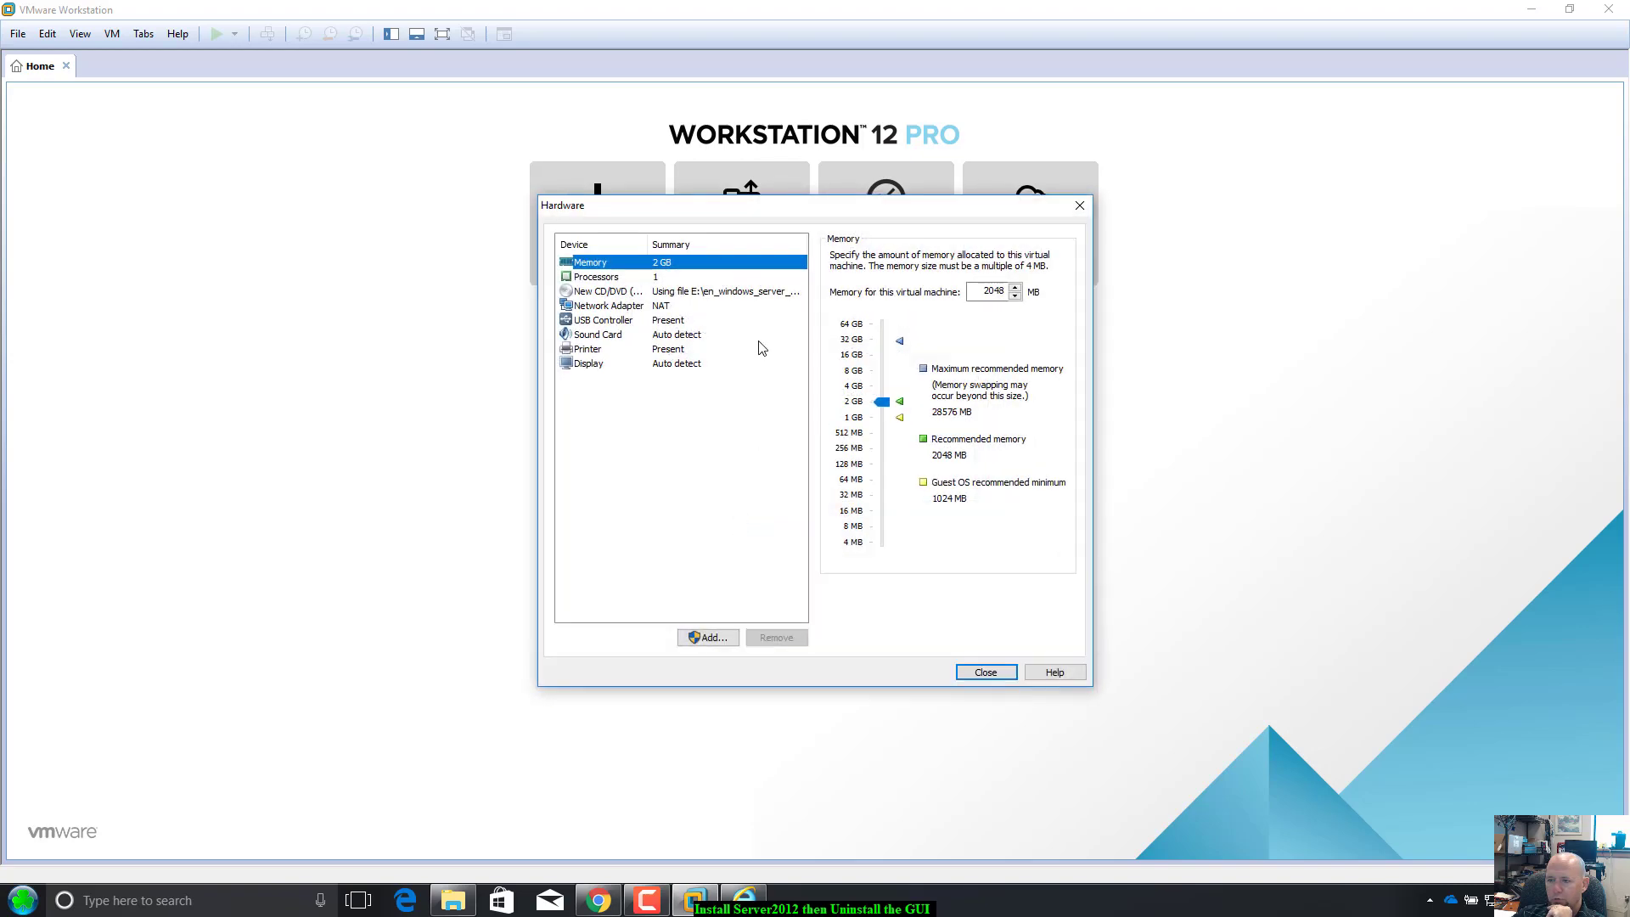
pyautogui.click(672, 309)
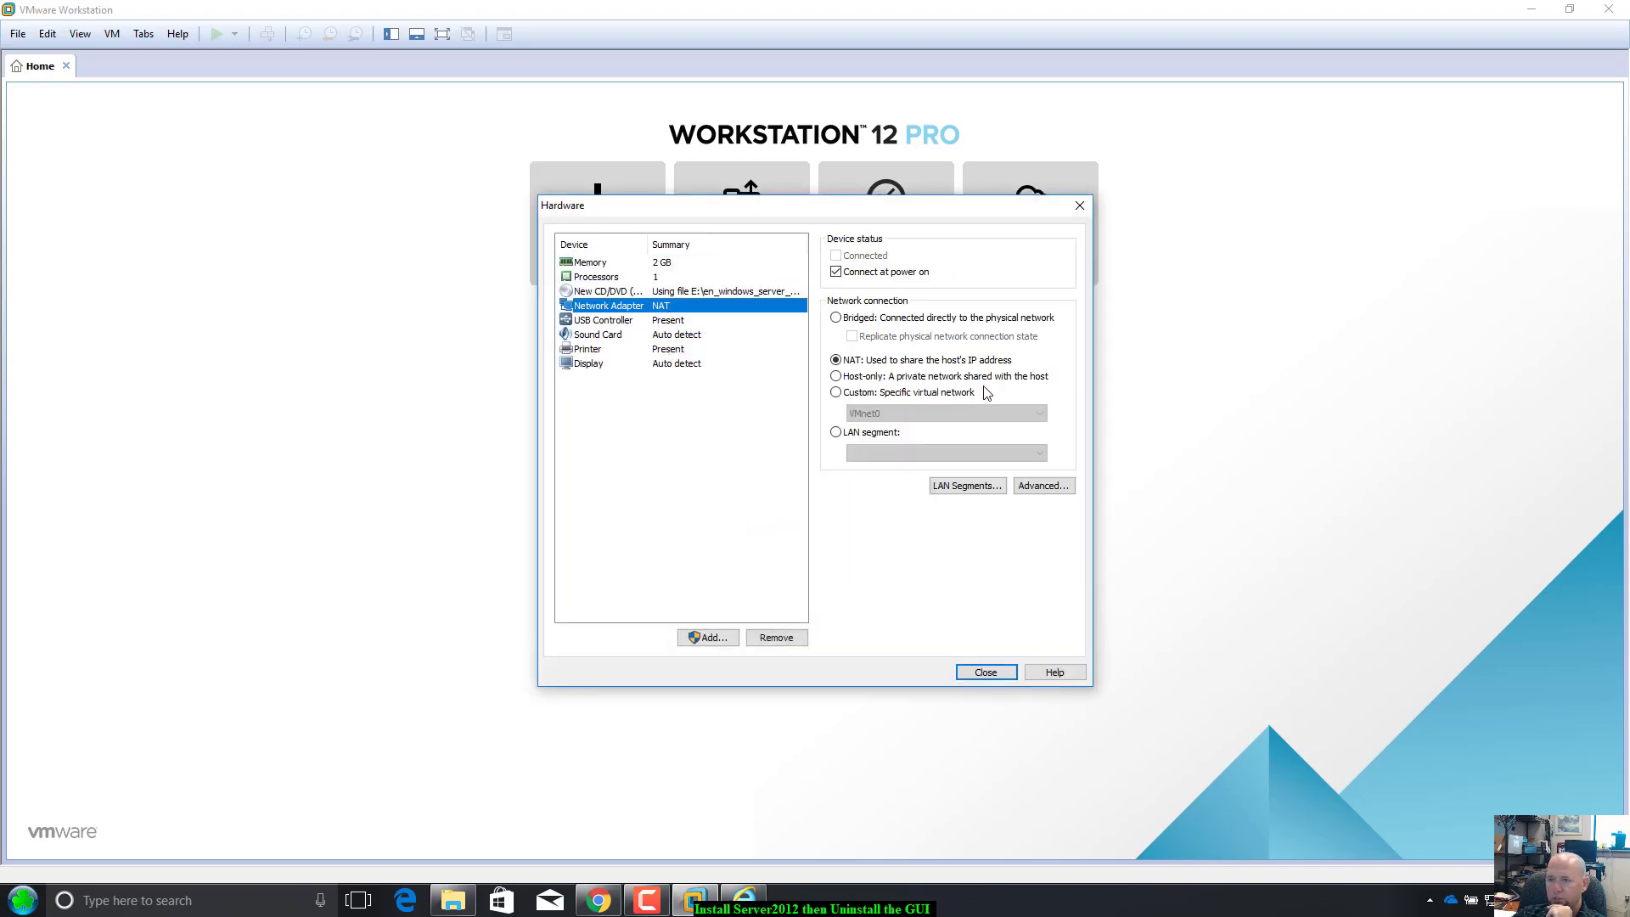
pyautogui.click(871, 317)
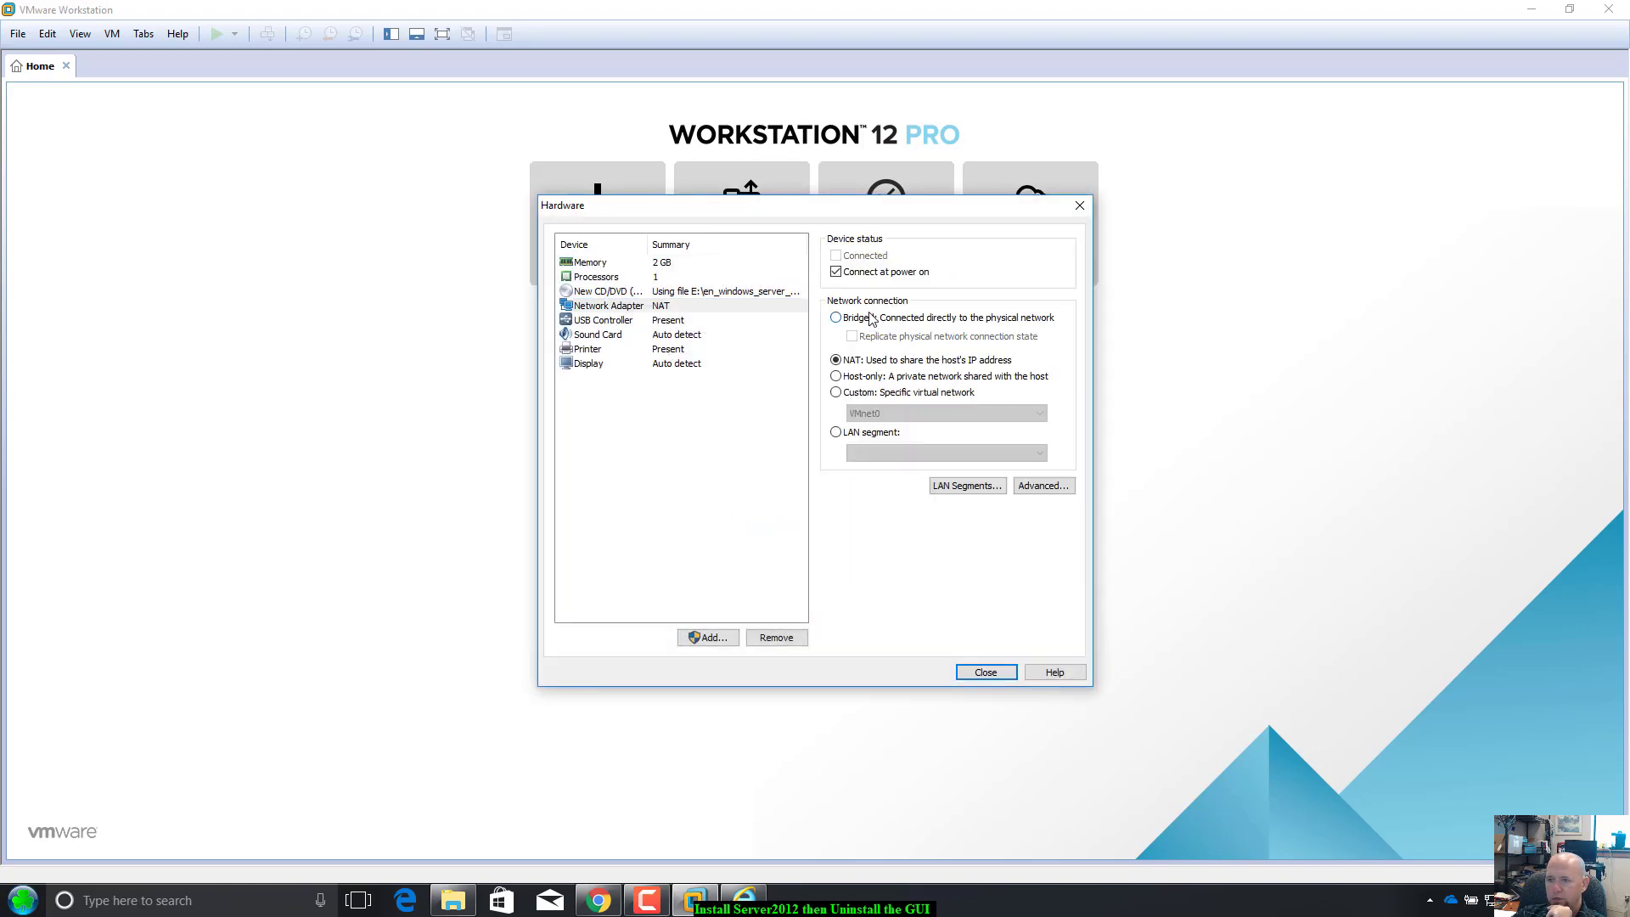
pyautogui.click(989, 672)
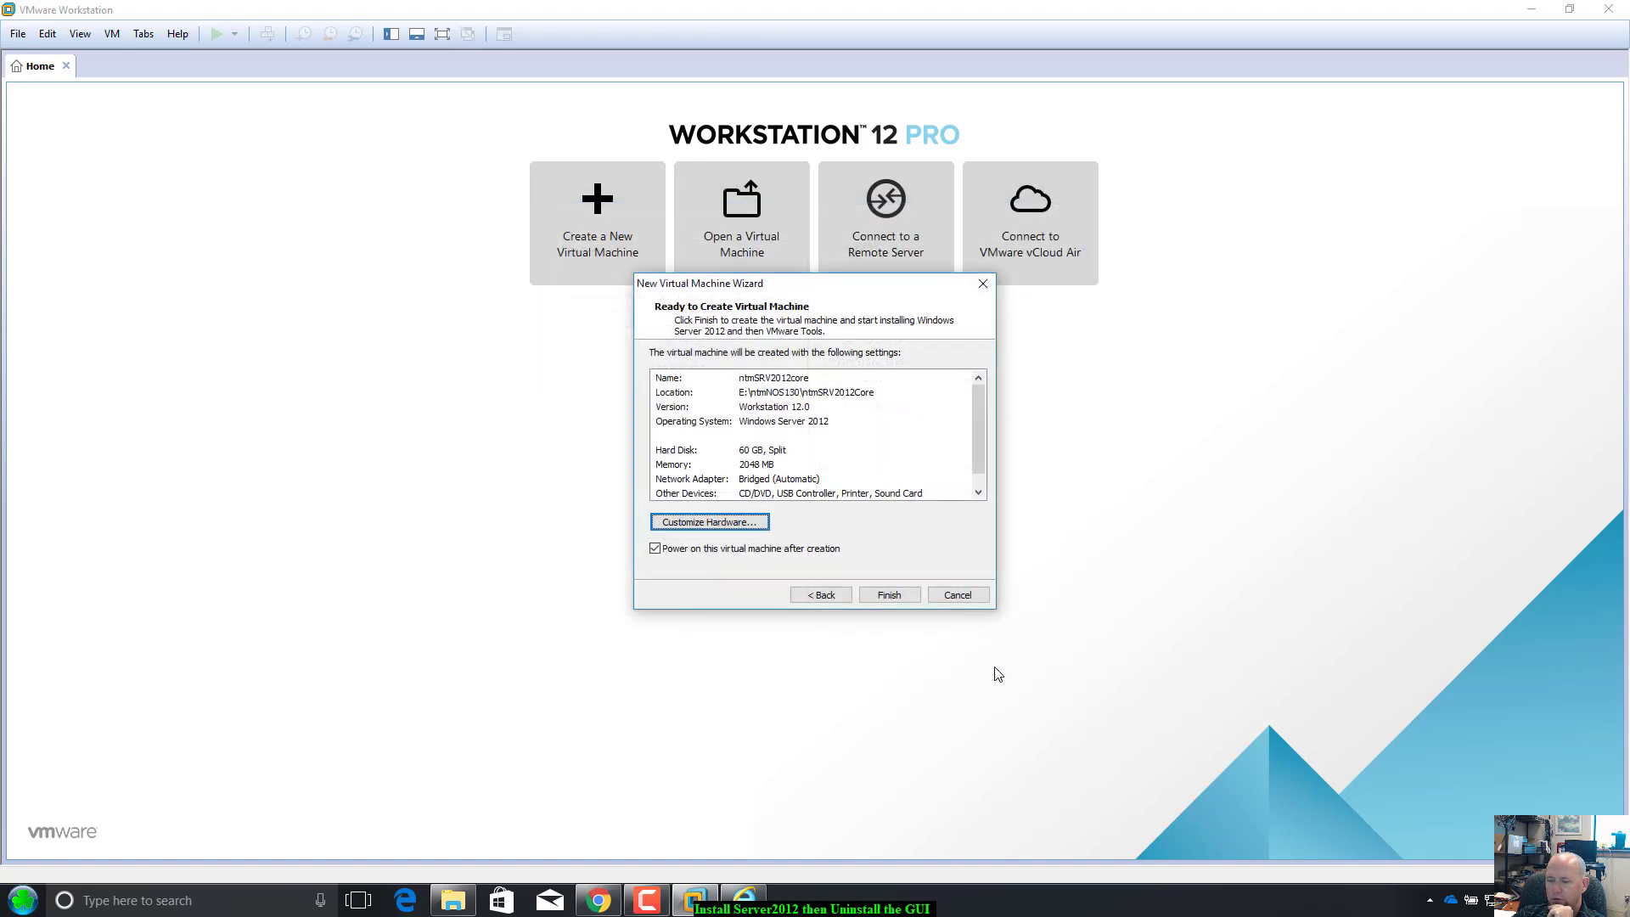
pyautogui.click(761, 479)
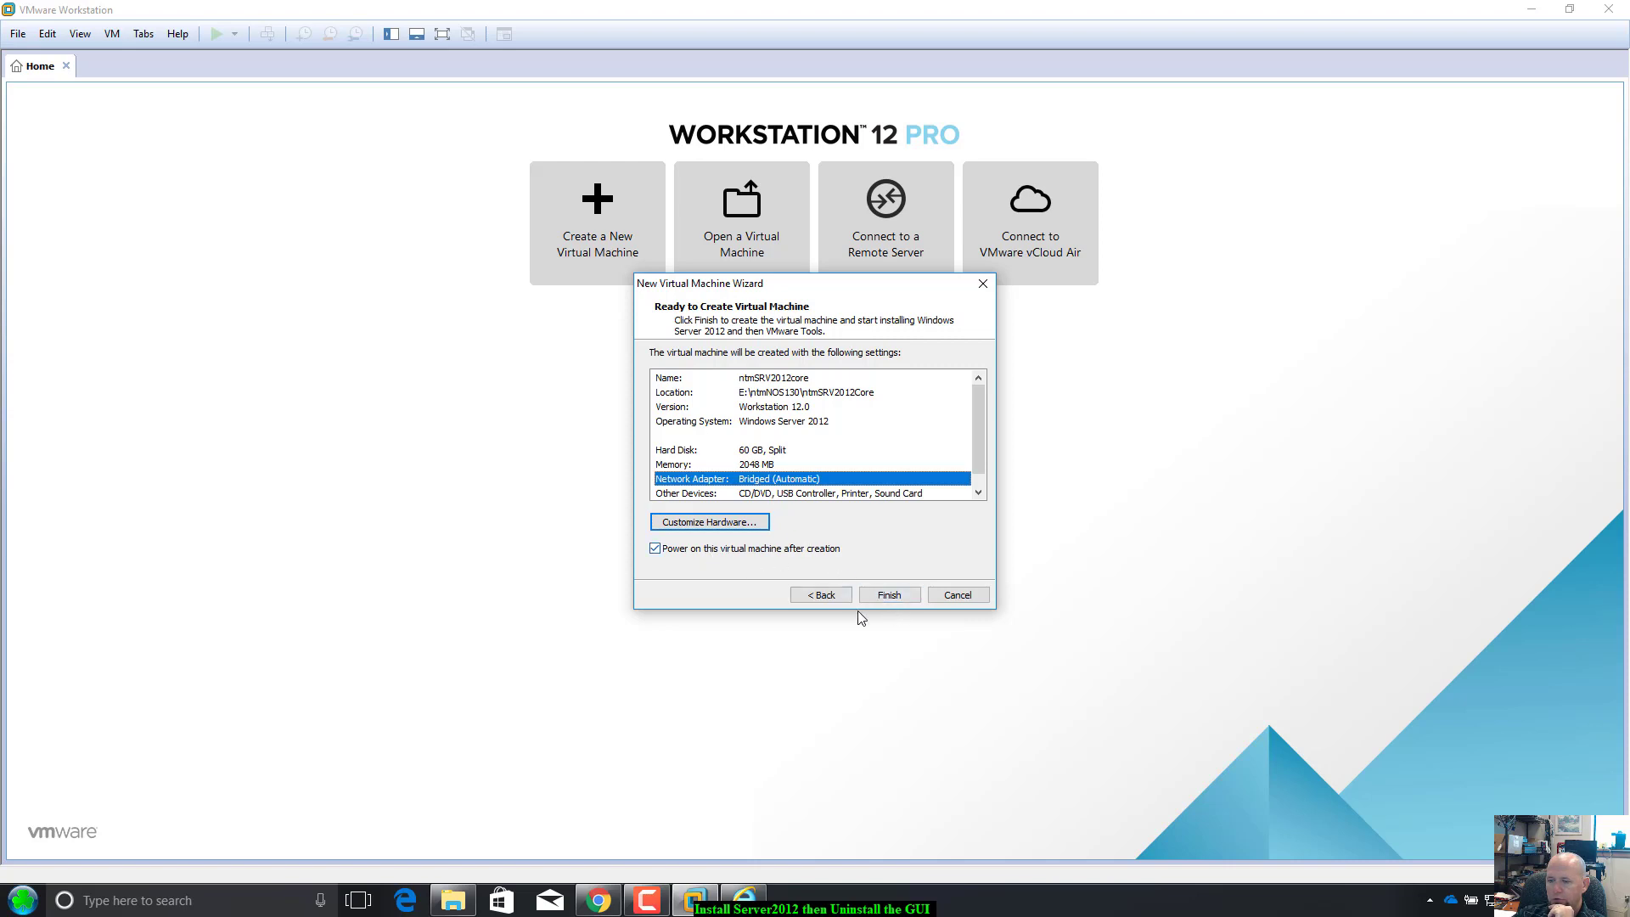
pyautogui.click(876, 594)
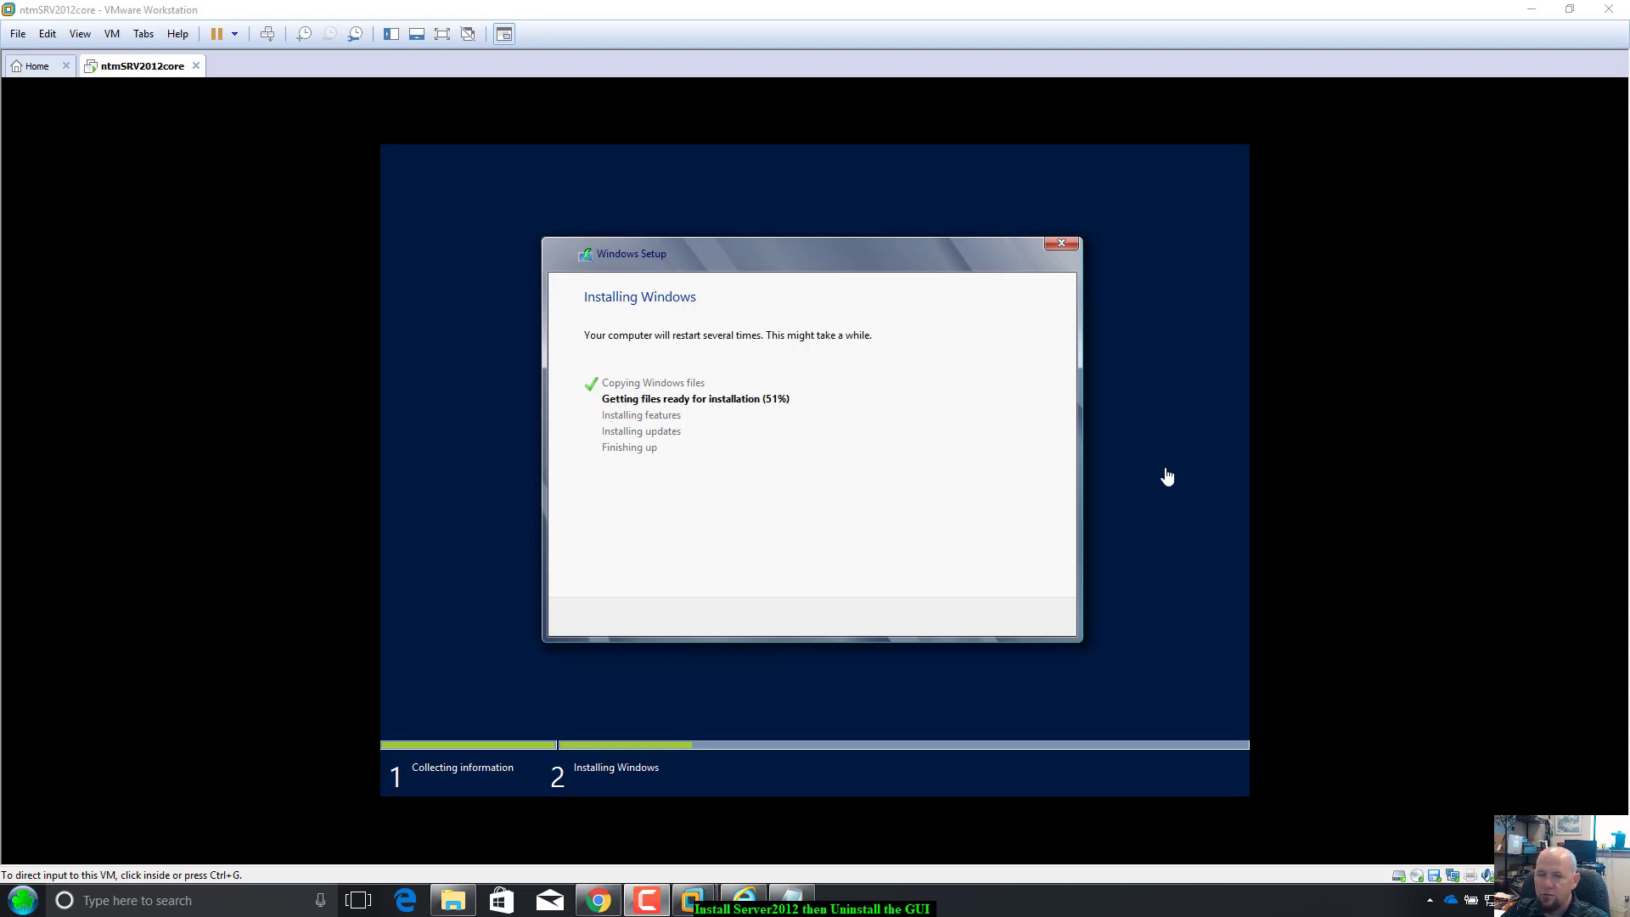
# Find and open Task Manager on the host computer while Windows Setup runs.
pyautogui.click(208, 902)
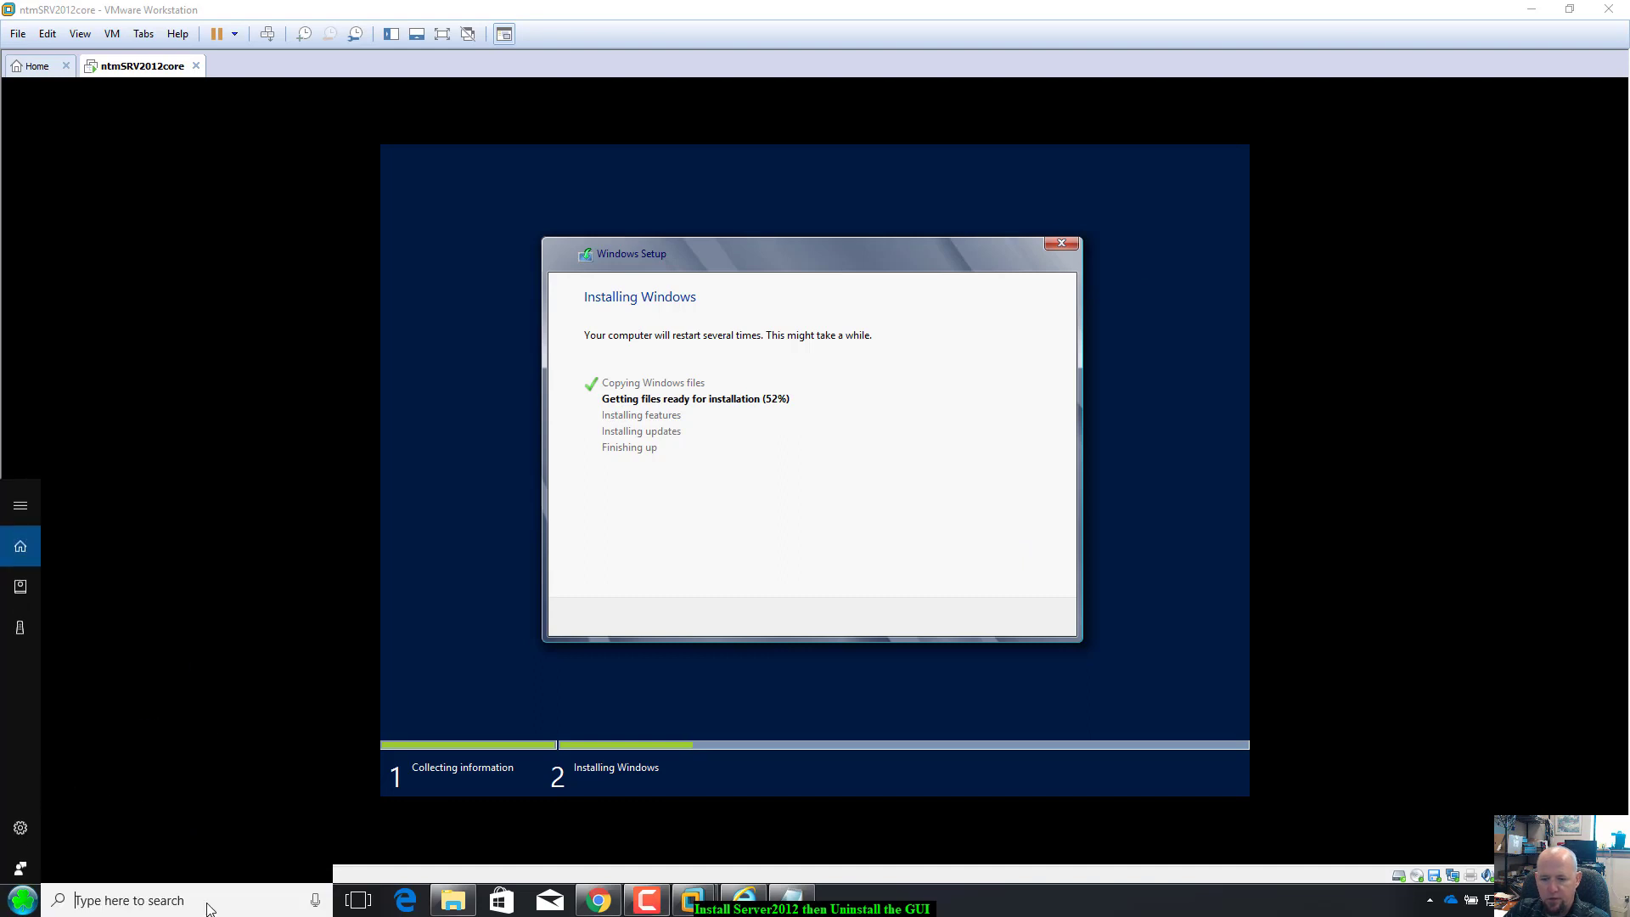
pyautogui.write('ta')
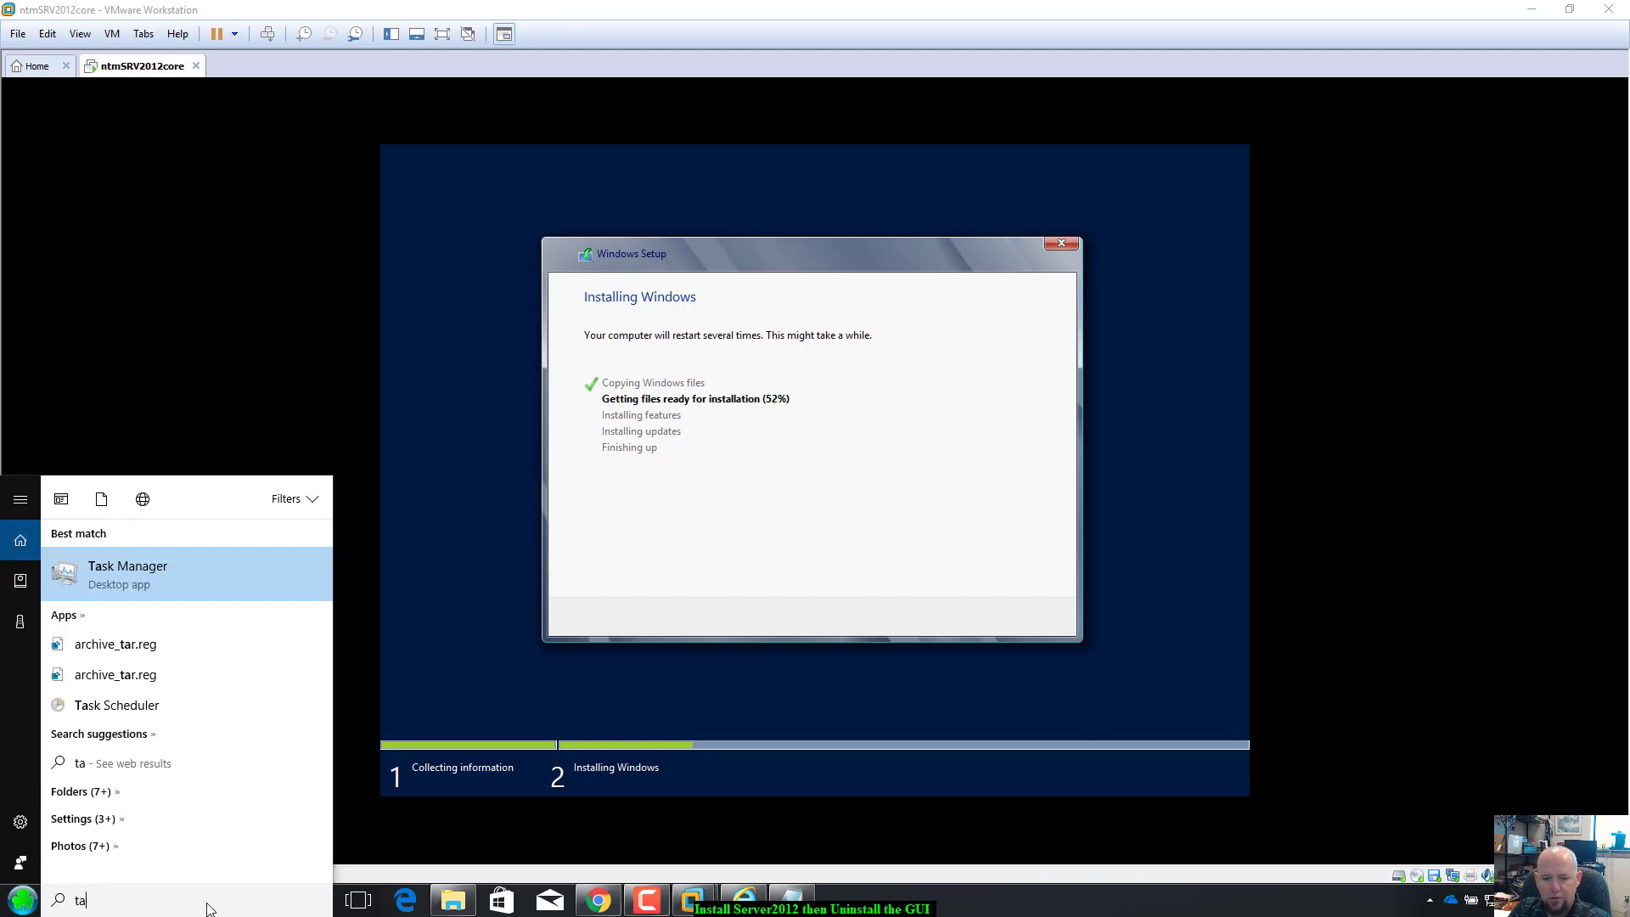
pyautogui.write('sk')
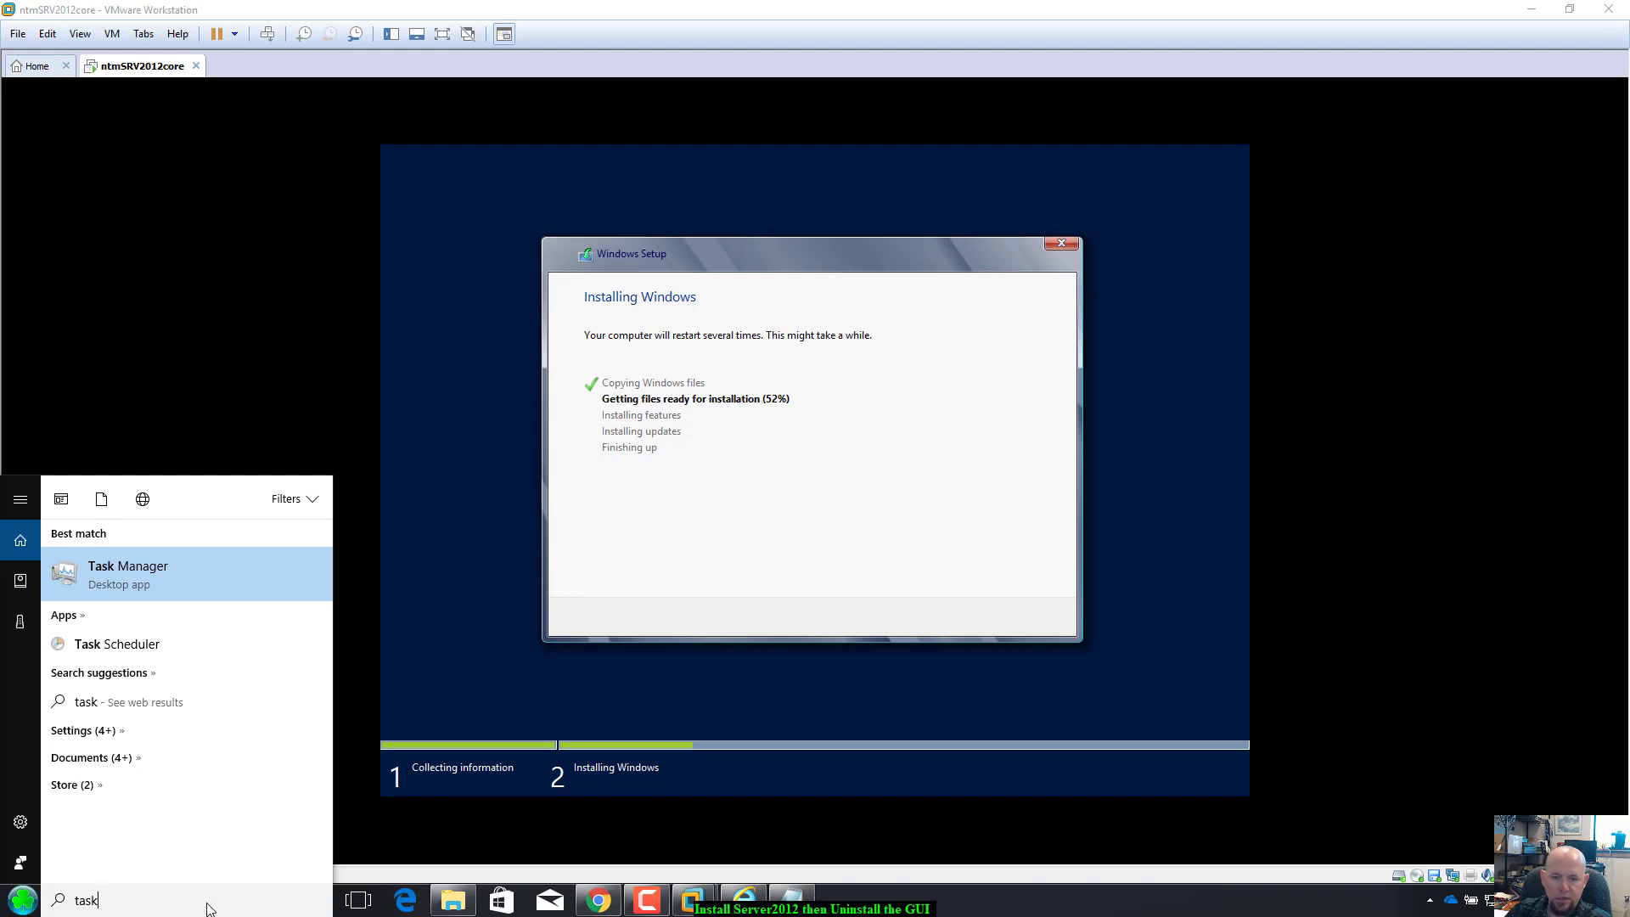
pyautogui.click(170, 581)
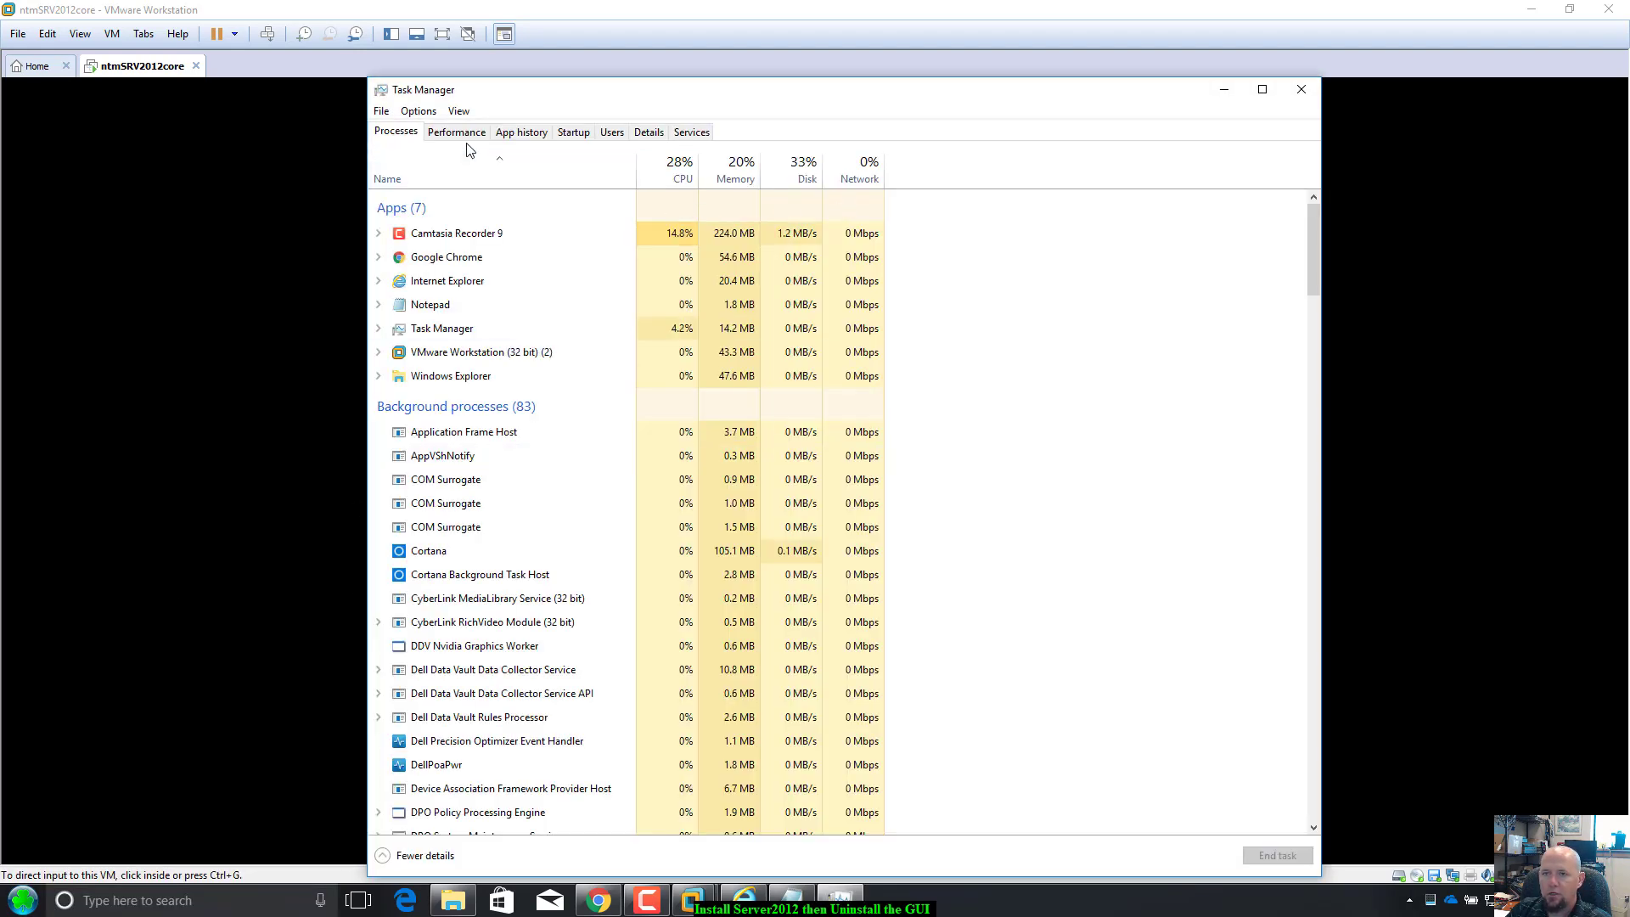
# Examine the host's performance graphs for Ethernet, memory, CPU and Disk 2 (E:) during the installation.
pyautogui.click(465, 134)
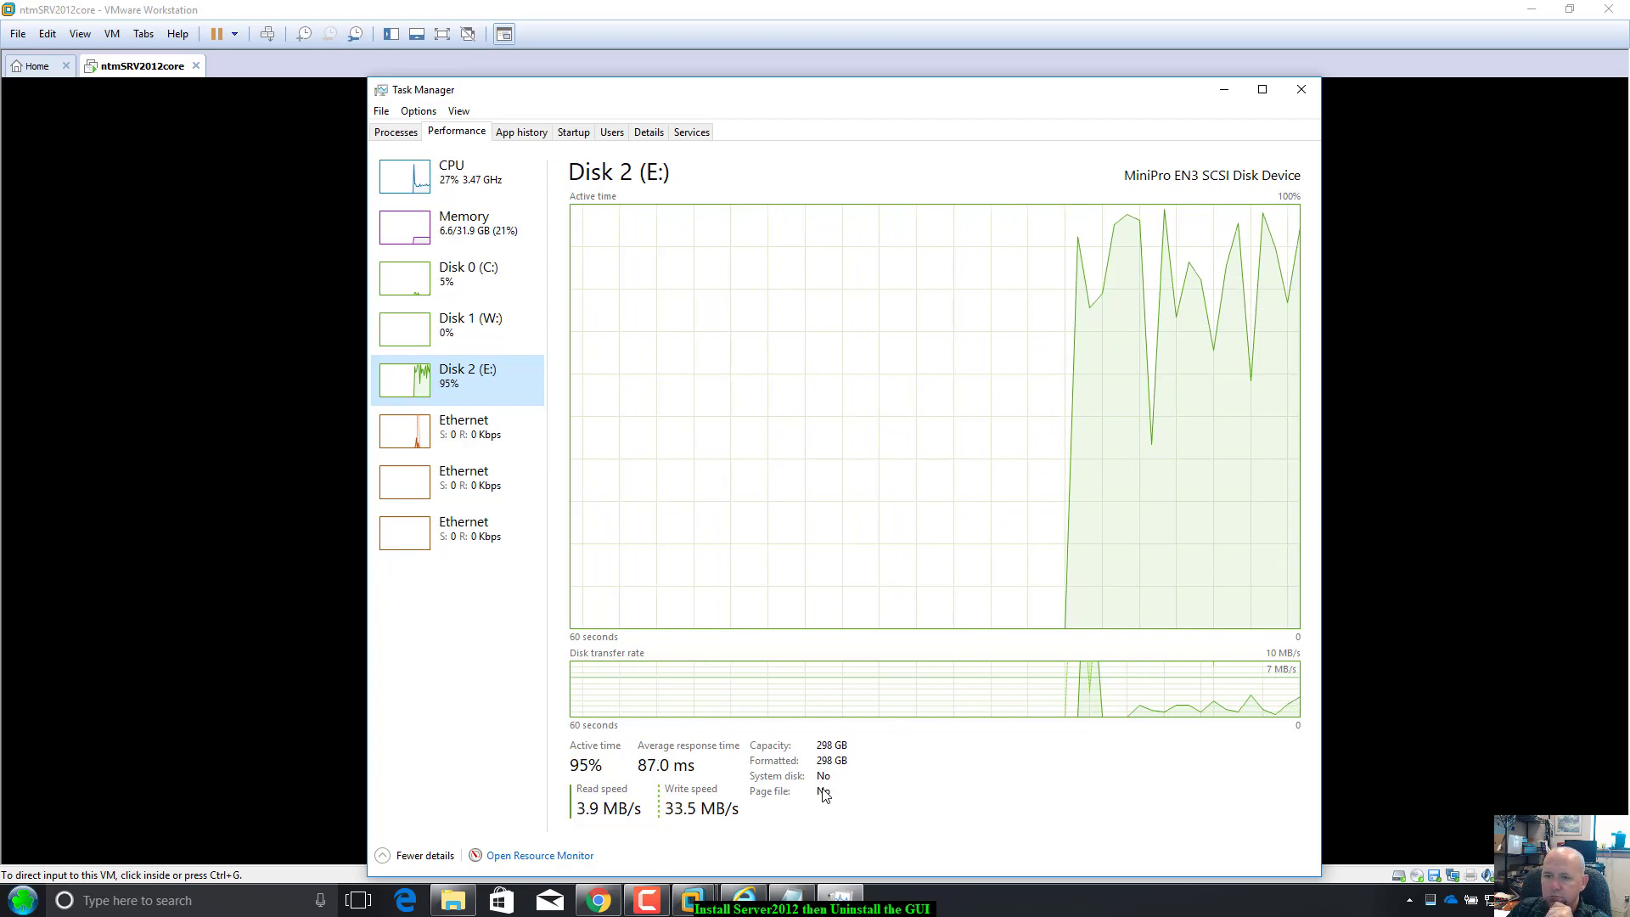
pyautogui.click(413, 438)
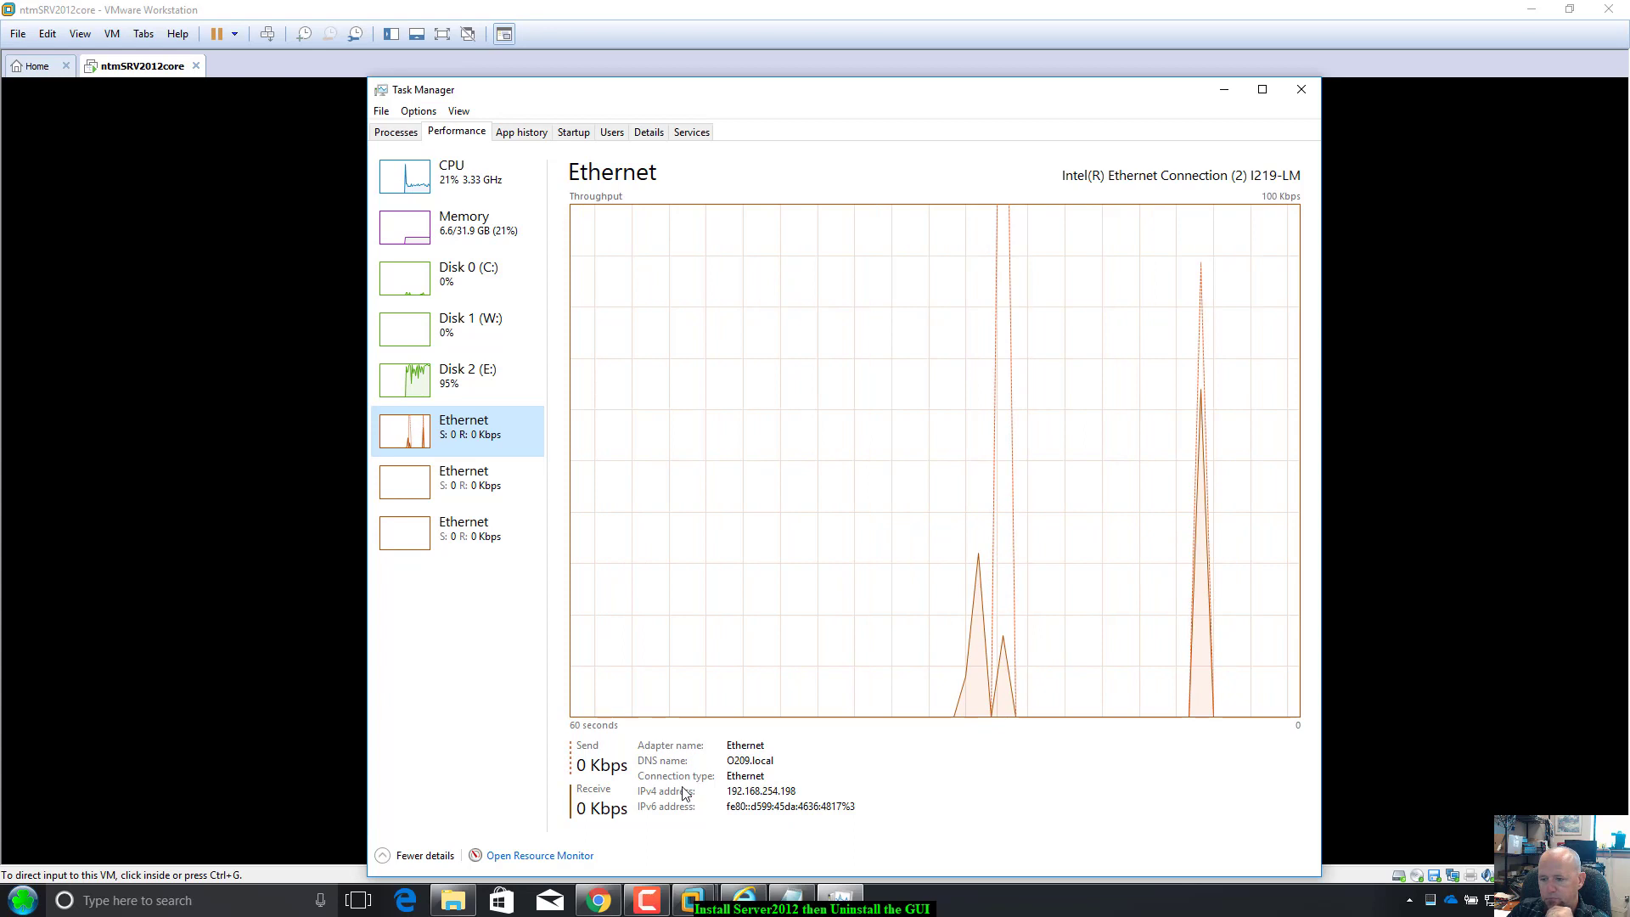
pyautogui.click(422, 231)
pyautogui.click(422, 180)
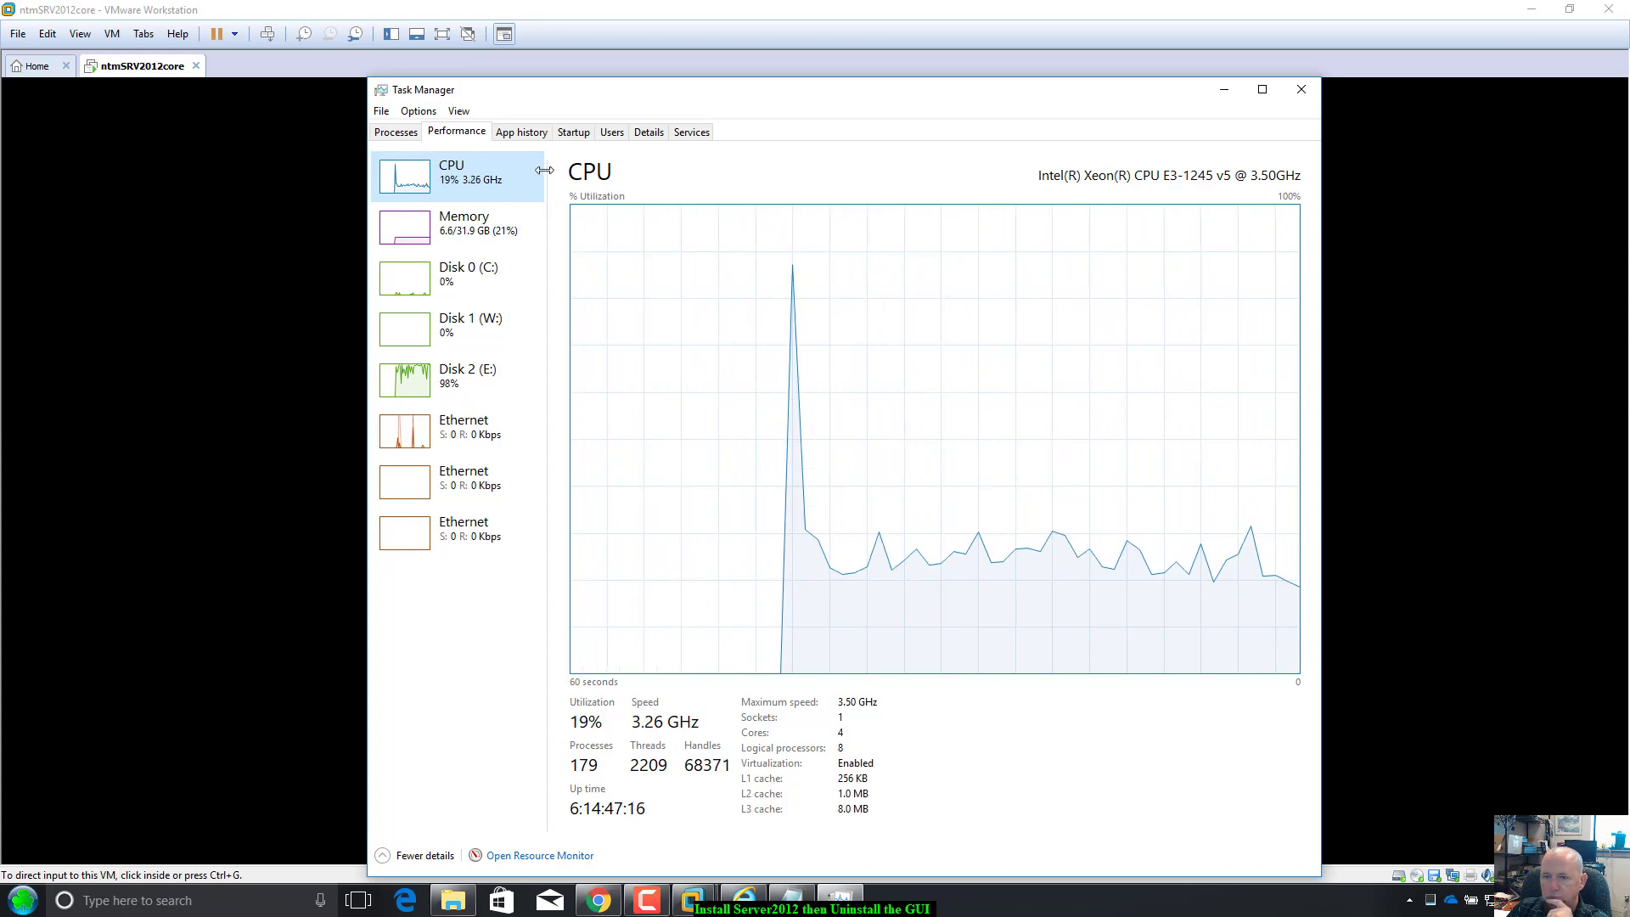
pyautogui.click(420, 384)
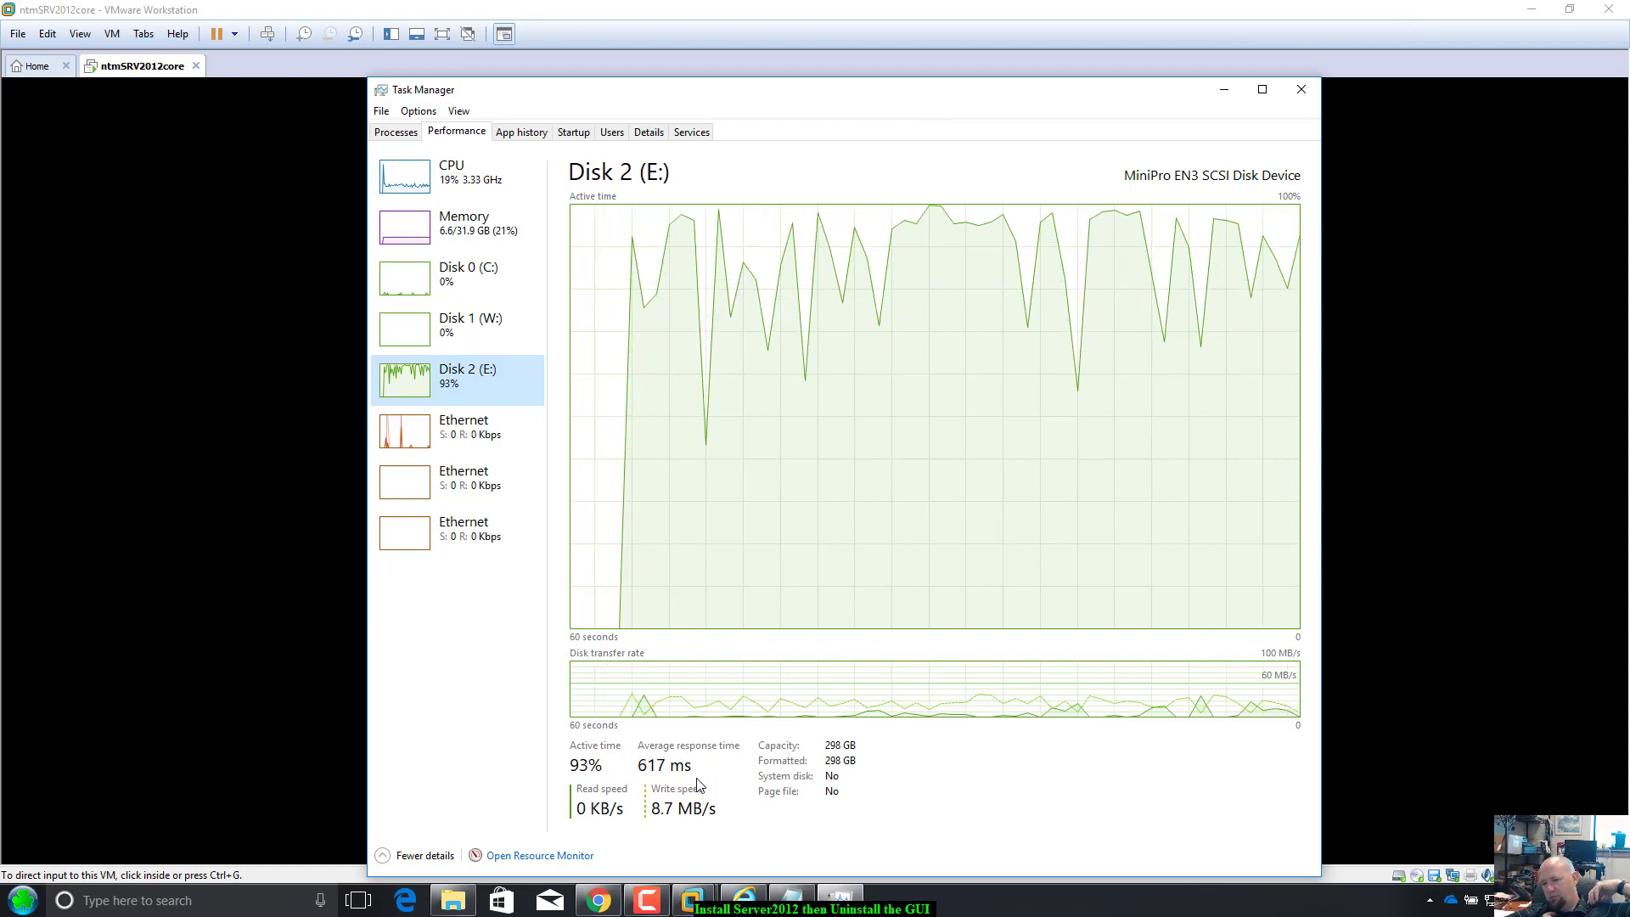
# Open Calculator on the host computer and place its window over the virtual machine's display.
pyautogui.click(123, 900)
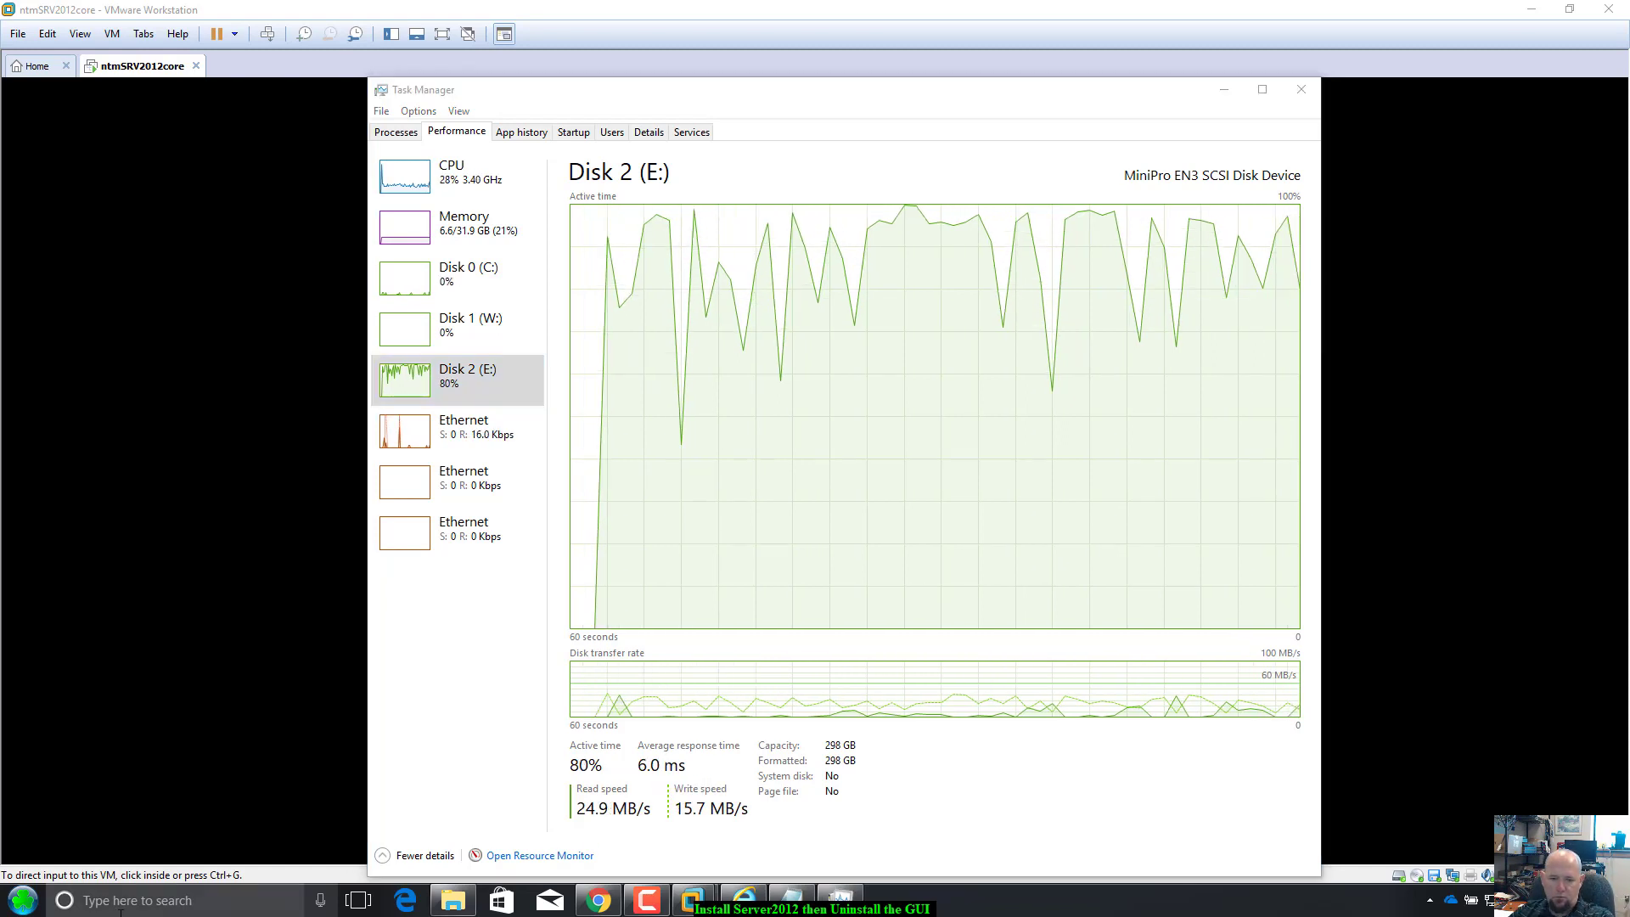
pyautogui.write('calc')
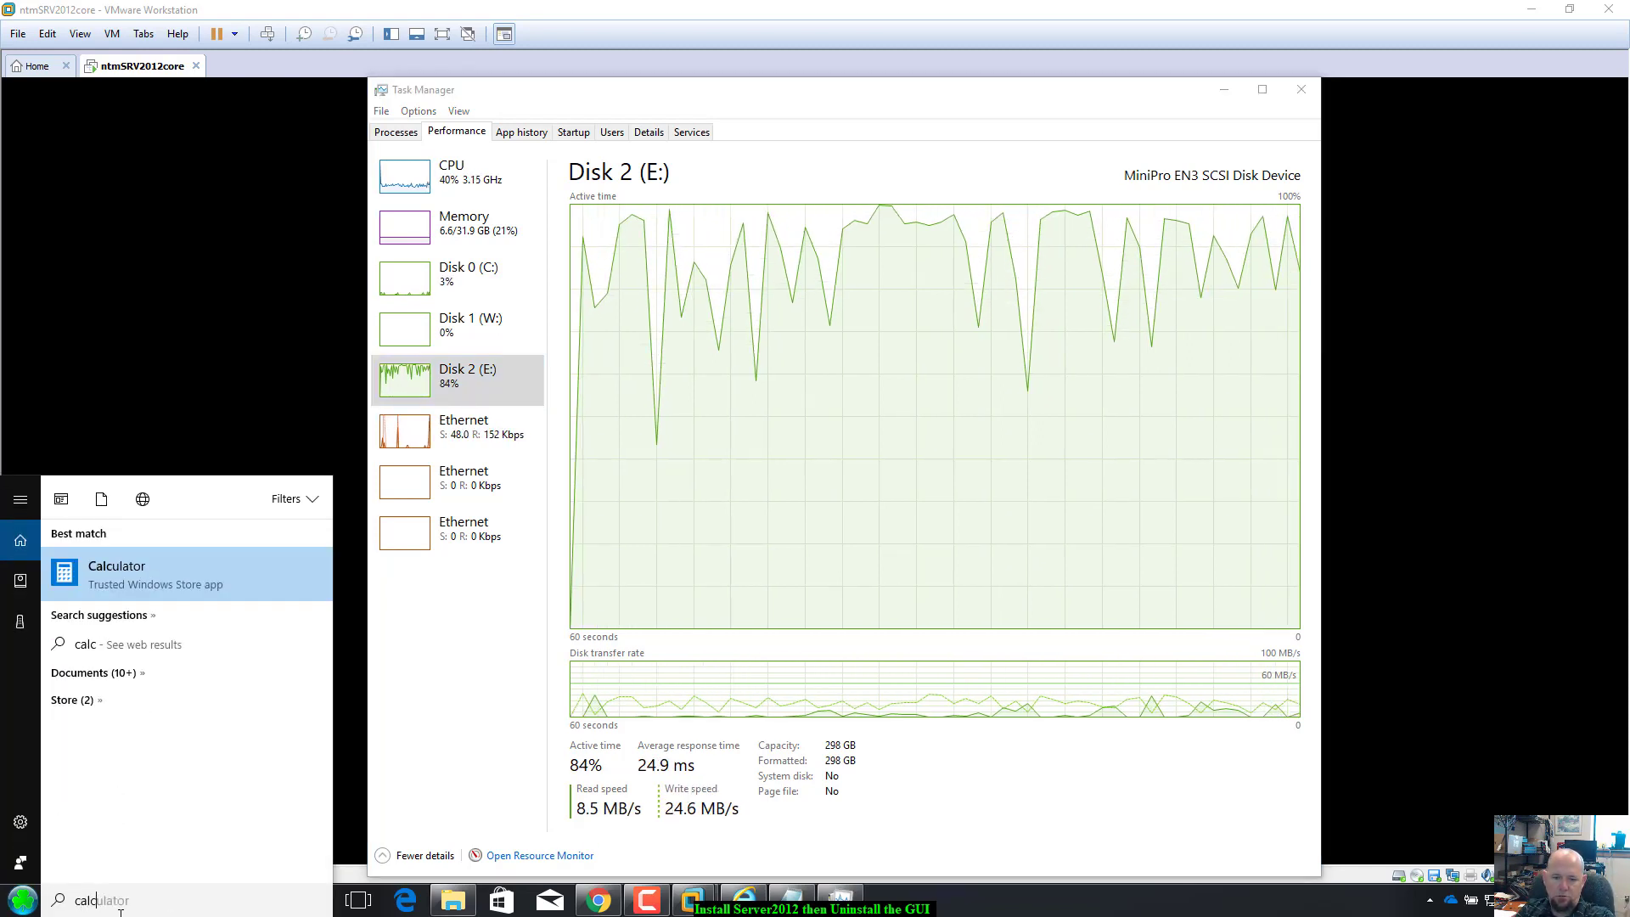
pyautogui.press('Return')
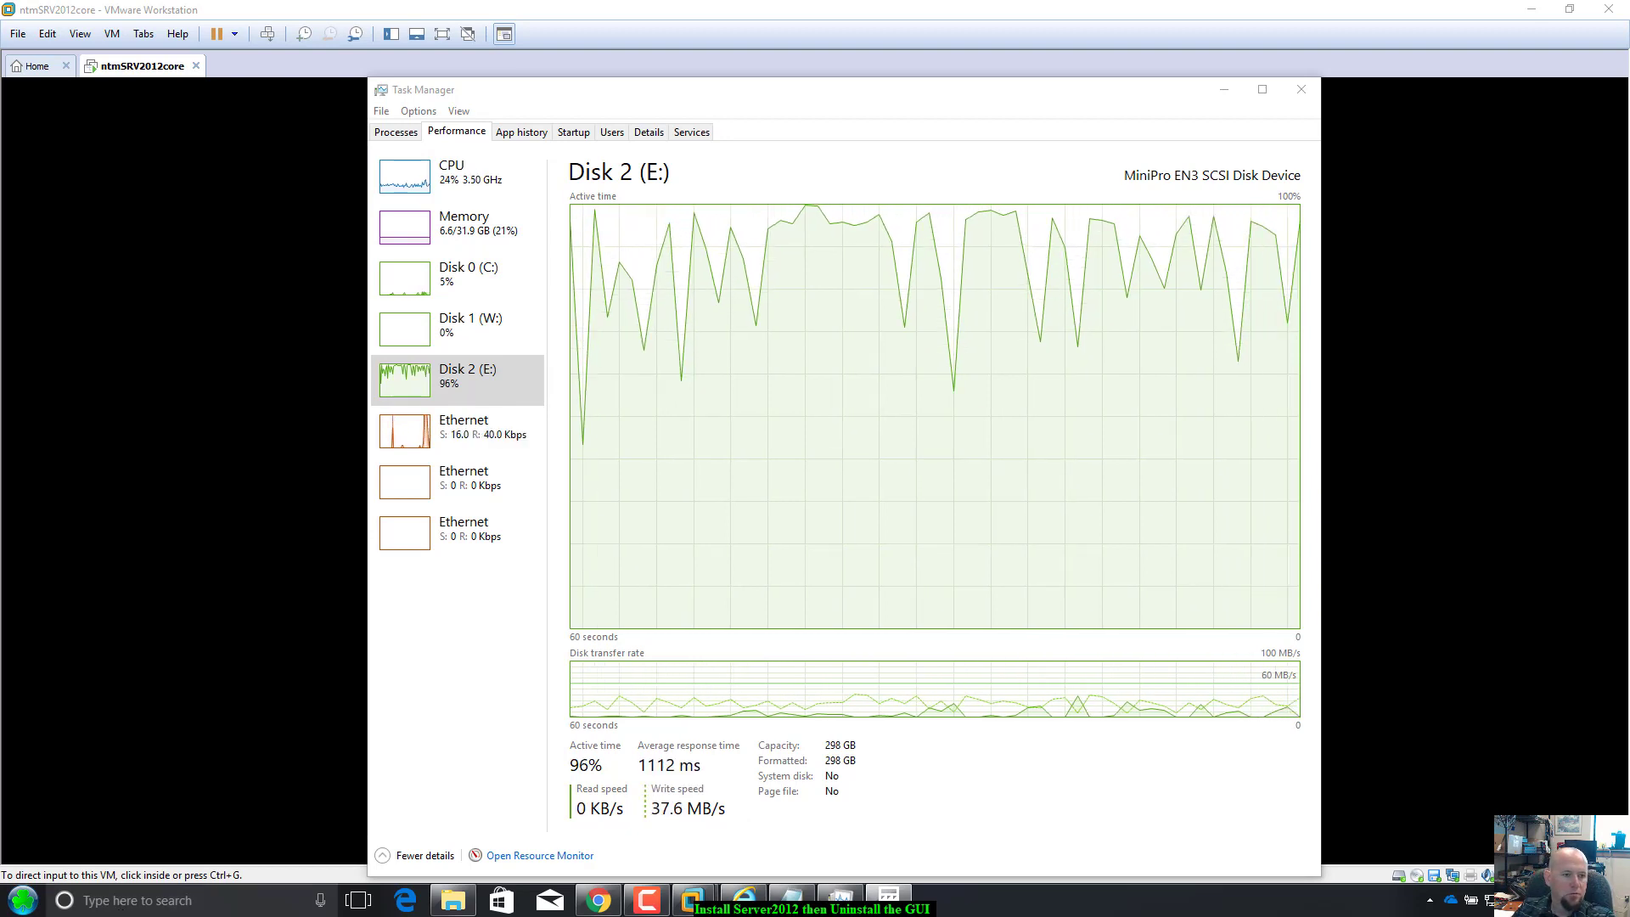
pyautogui.moveTo(0, 170); pyautogui.dragTo(1047, 438)
pyautogui.click(1182, 432)
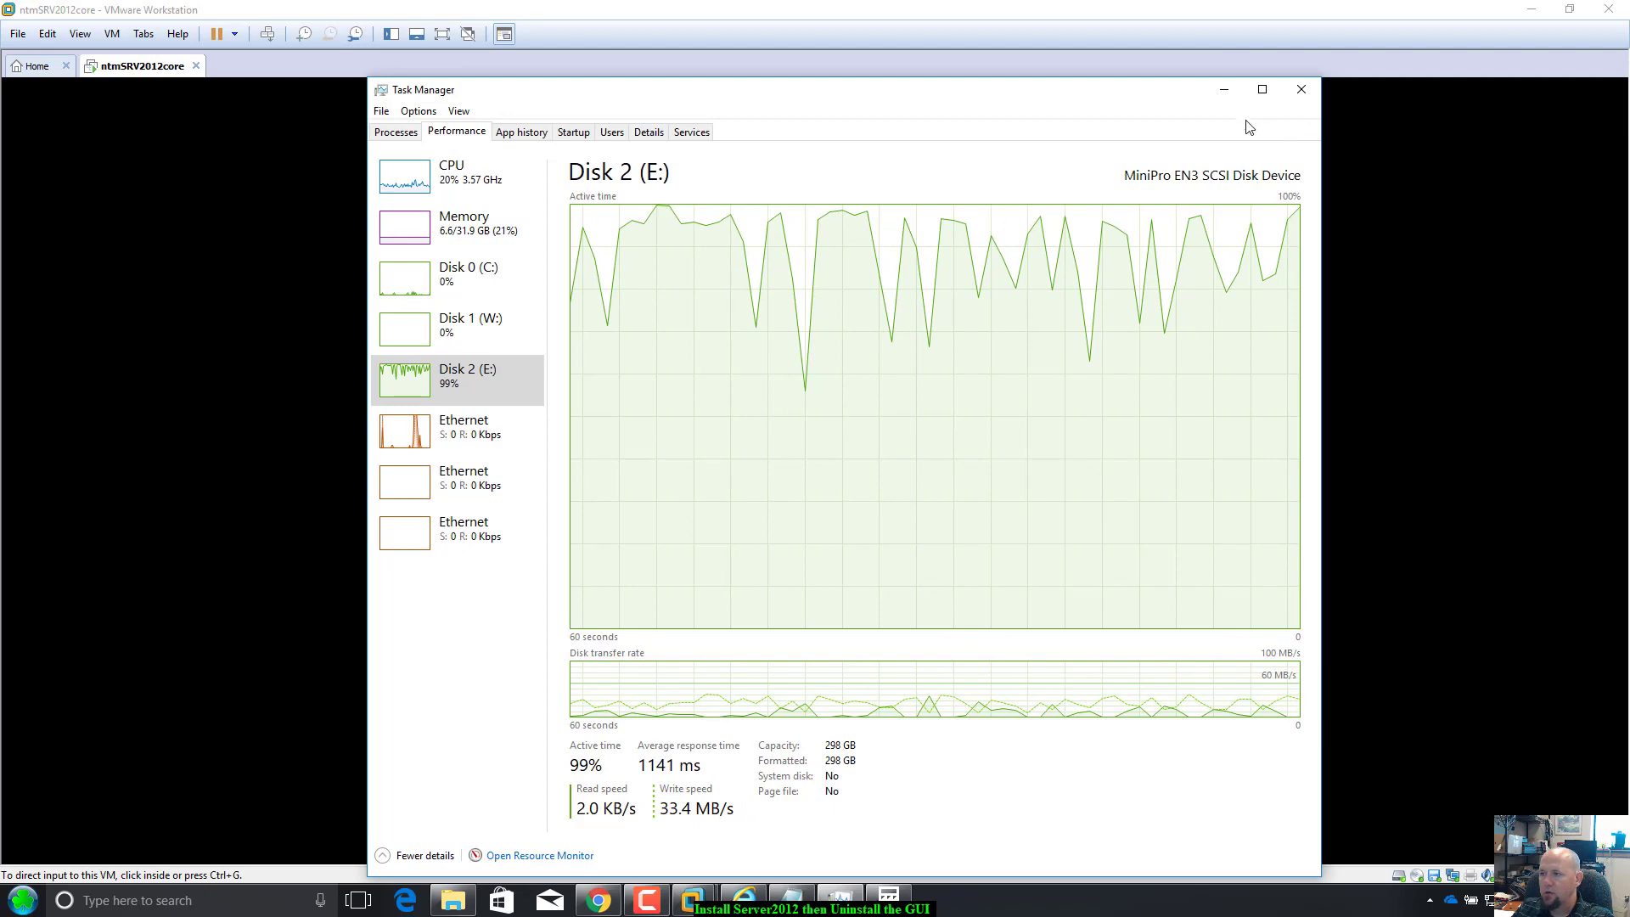
# Move the Task Manager and Notepad windows clear of the virtual machine's display.
pyautogui.moveTo(1205, 98); pyautogui.dragTo(1219, 466)
pyautogui.moveTo(1274, 387); pyautogui.dragTo(1359, 638)
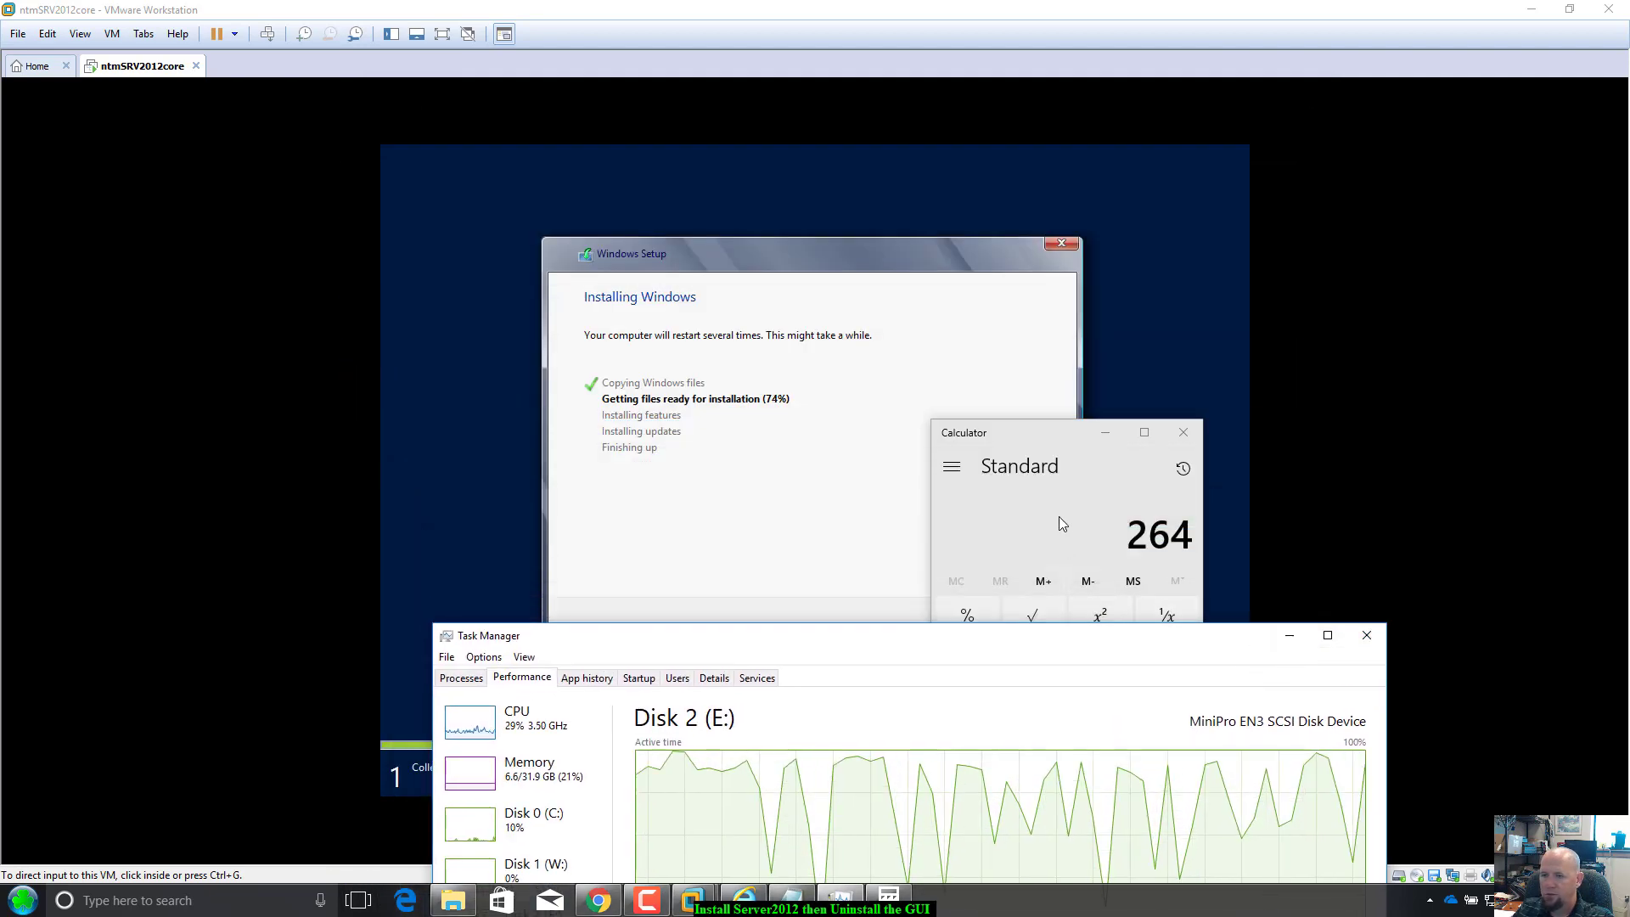
pyautogui.click(1049, 443)
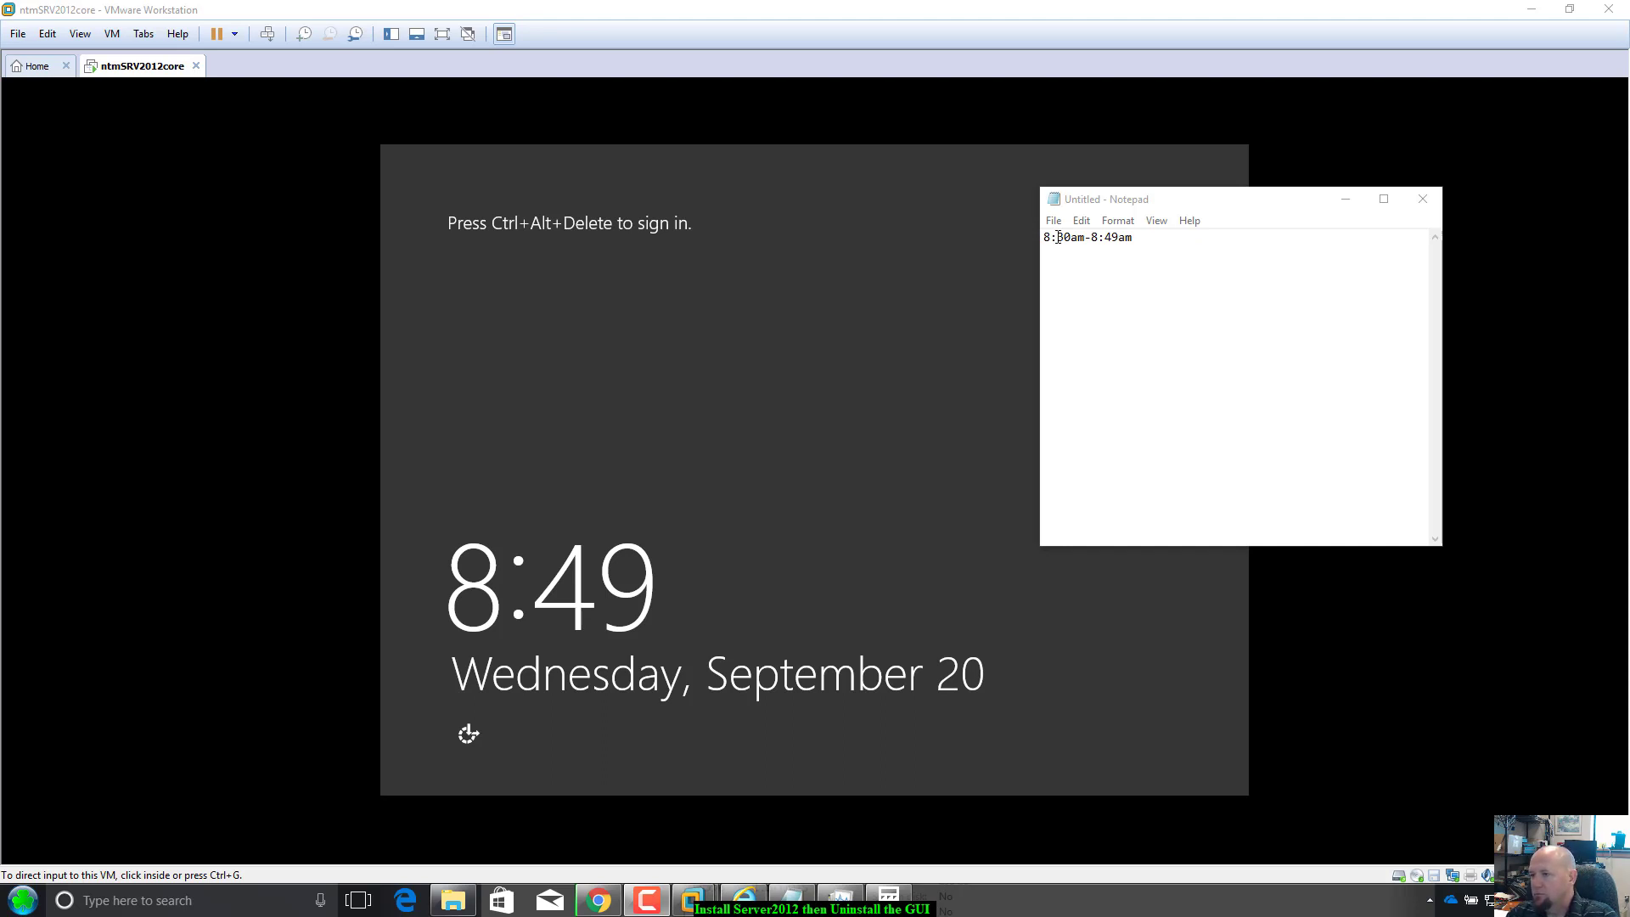
pyautogui.moveTo(1216, 208); pyautogui.dragTo(1029, 321)
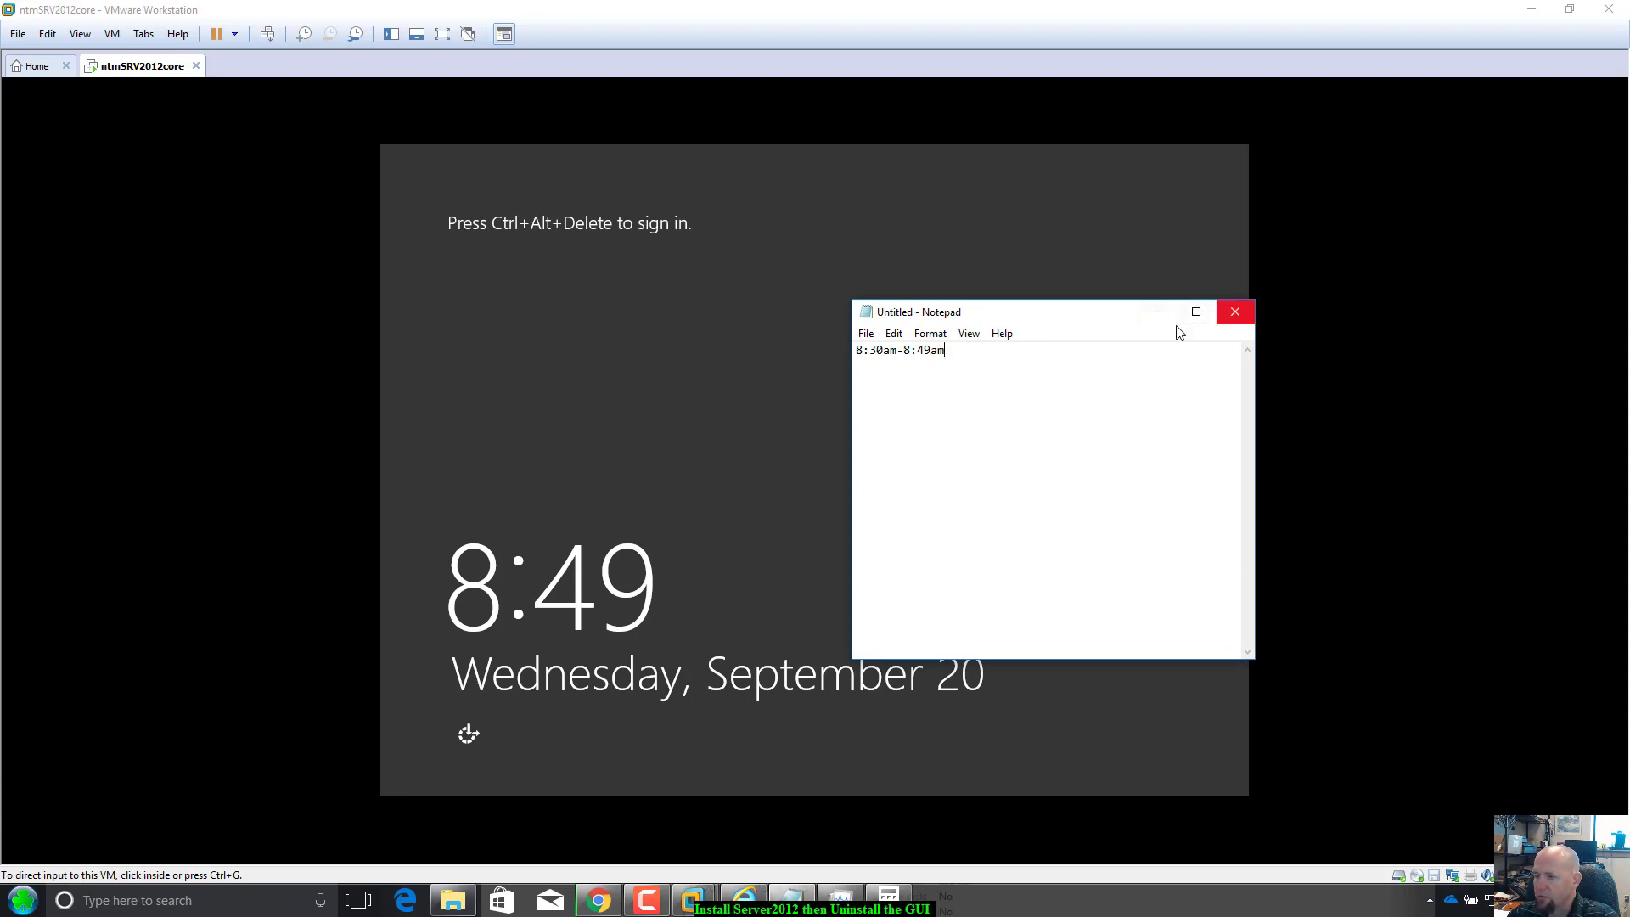
pyautogui.moveTo(1007, 316); pyautogui.dragTo(1629, 318)
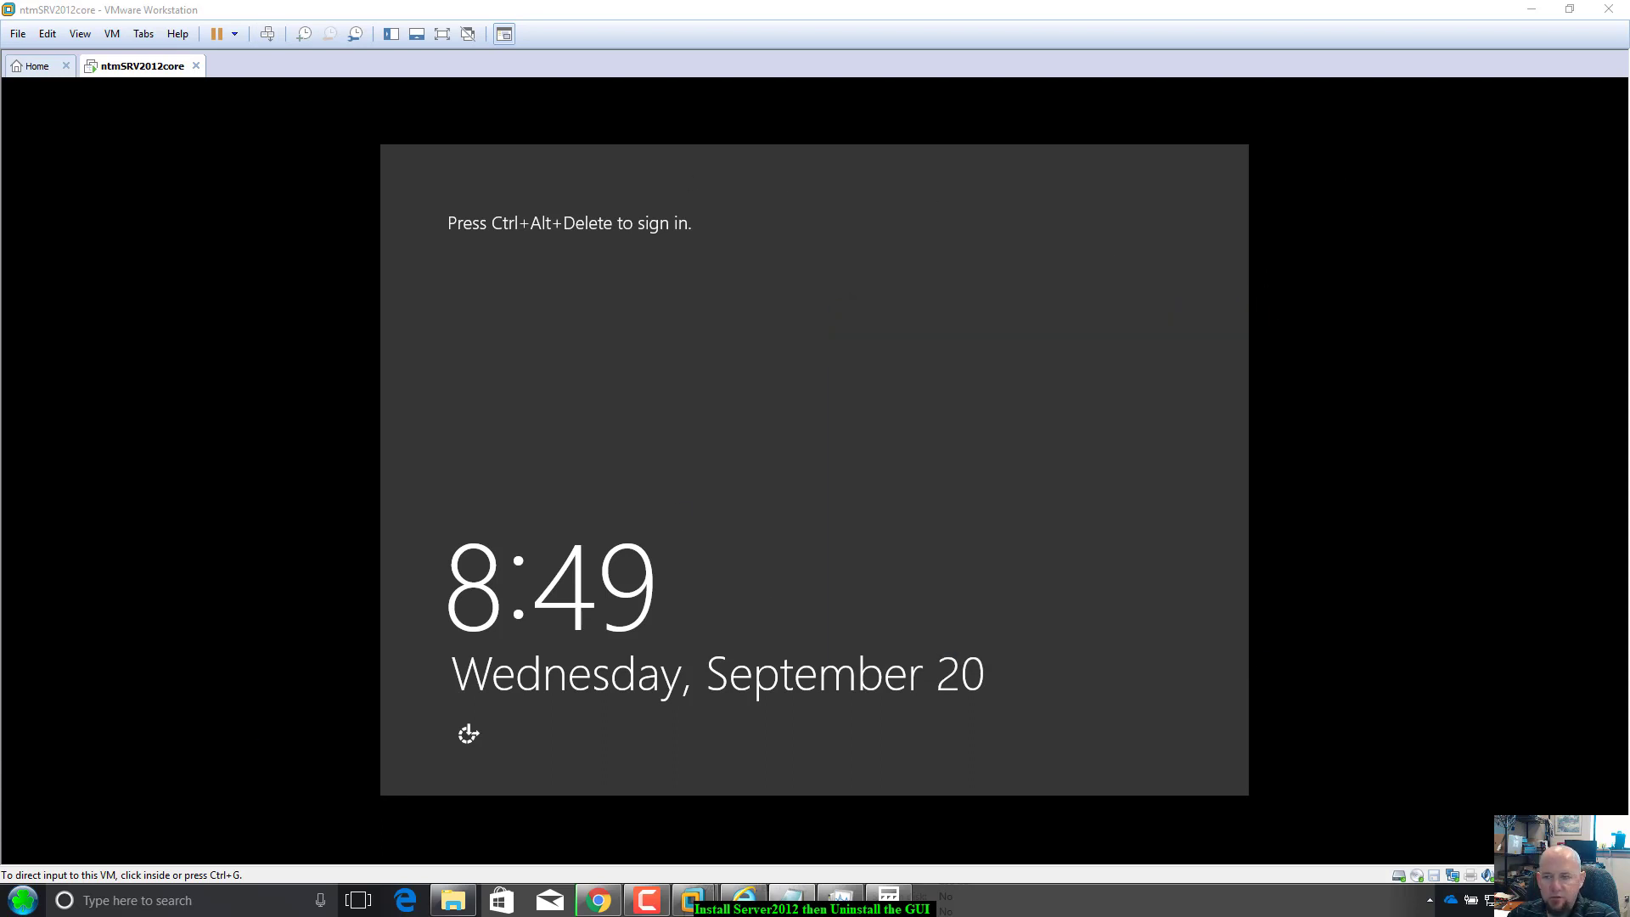
# Send the secure attention sequence to the virtual machine and sign in to Windows Server 2012 with the account password.
pyautogui.click(852, 401)
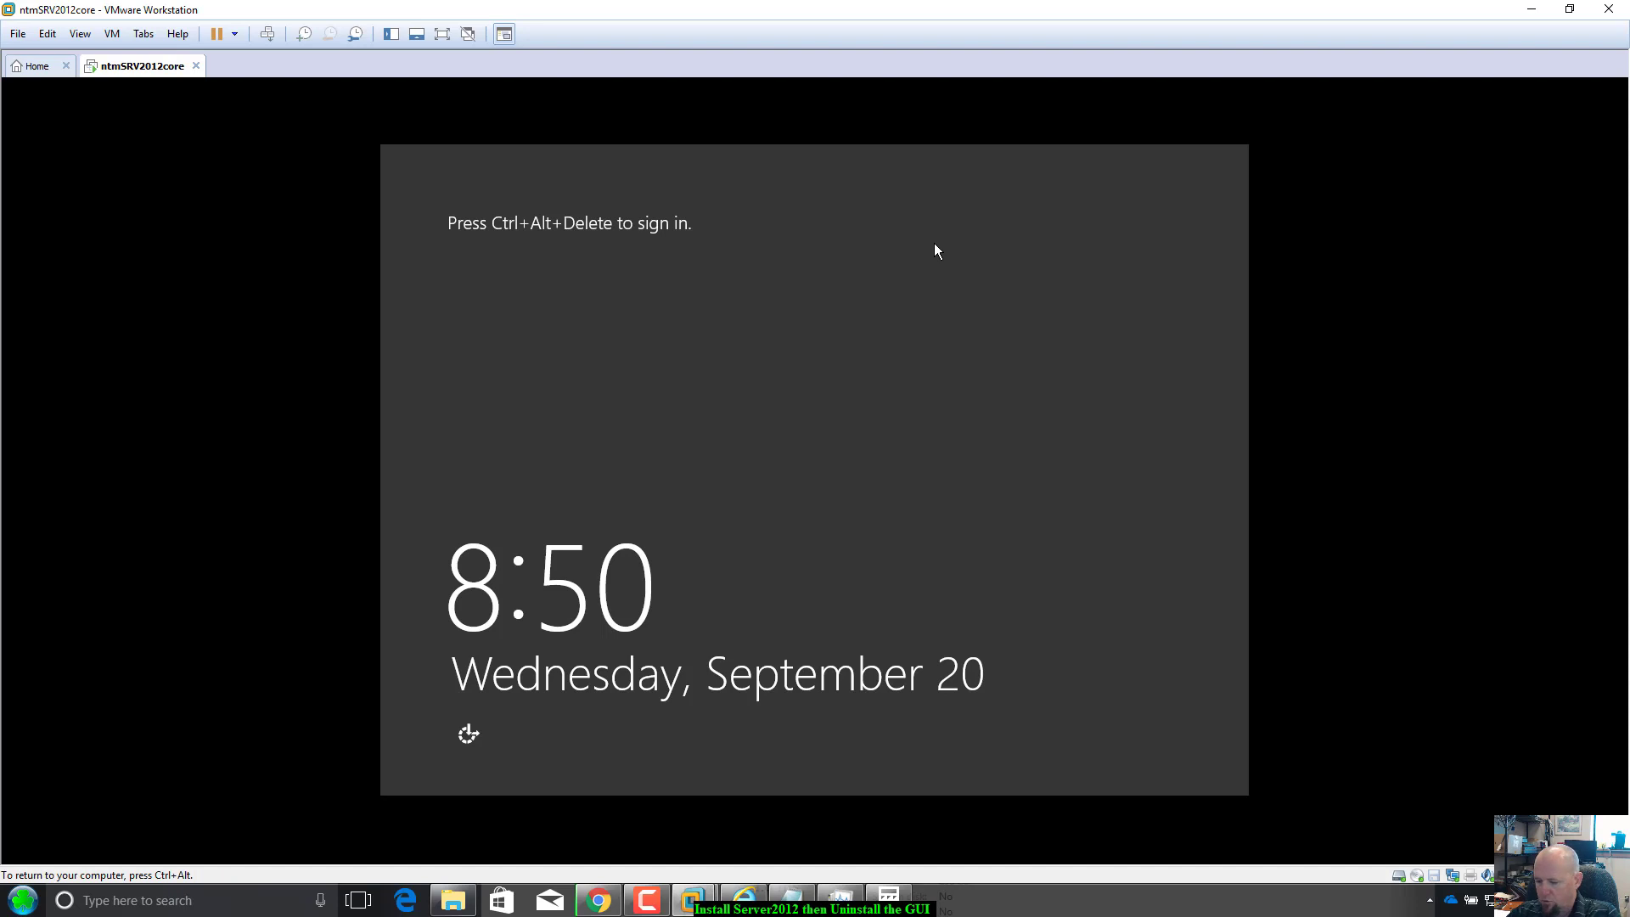
pyautogui.press('ctrl+alt+Insert')
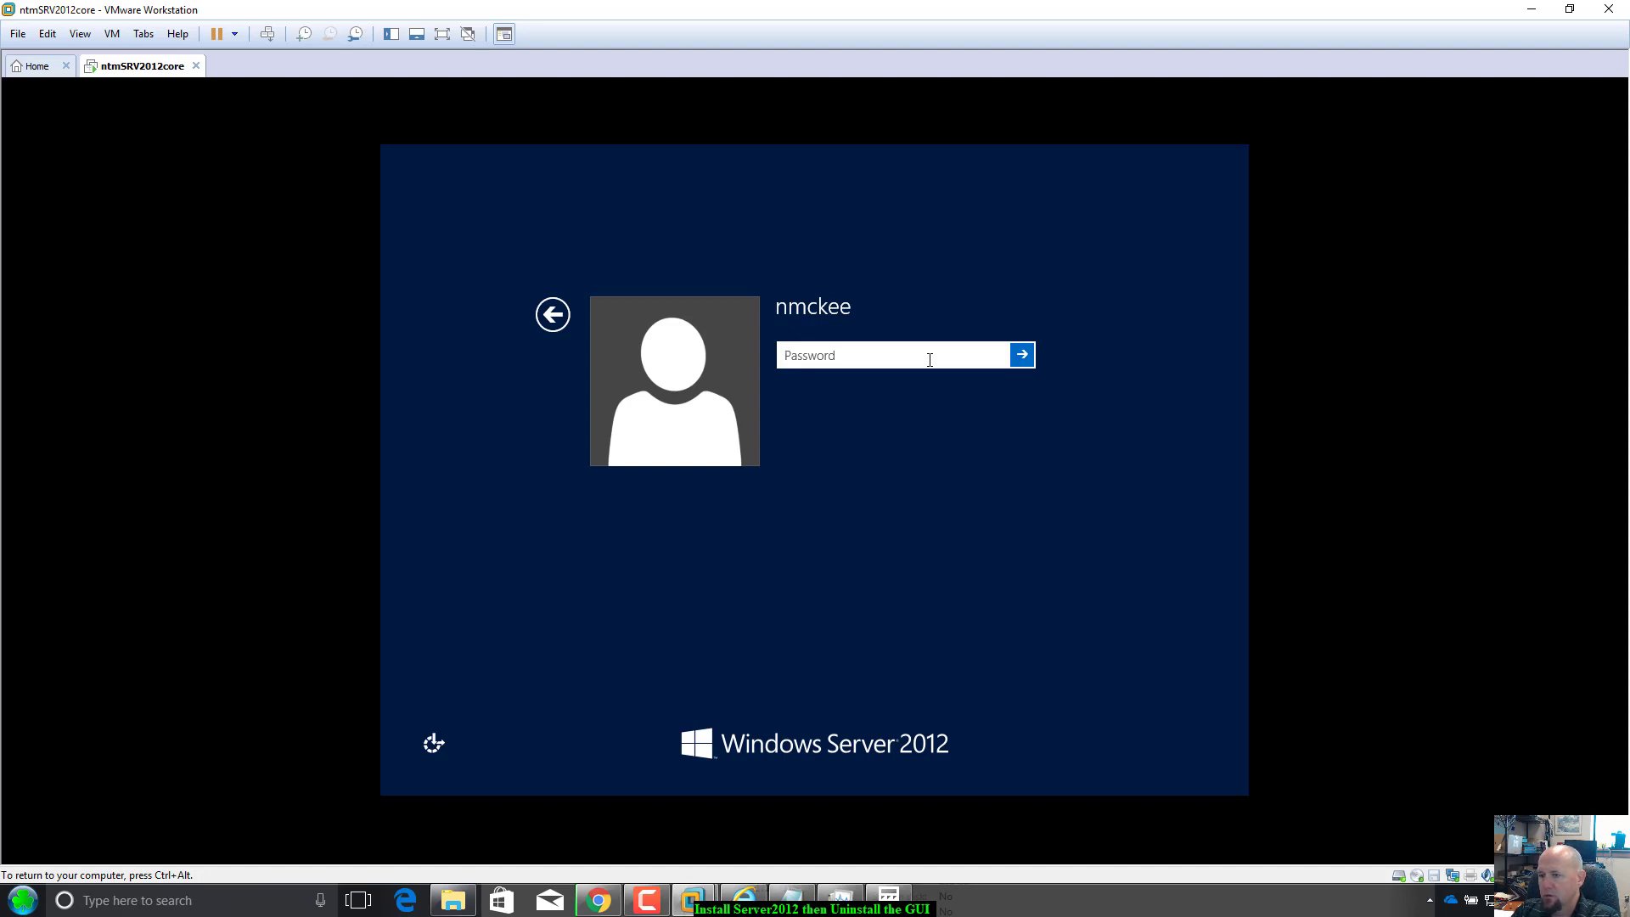
pyautogui.write('P')
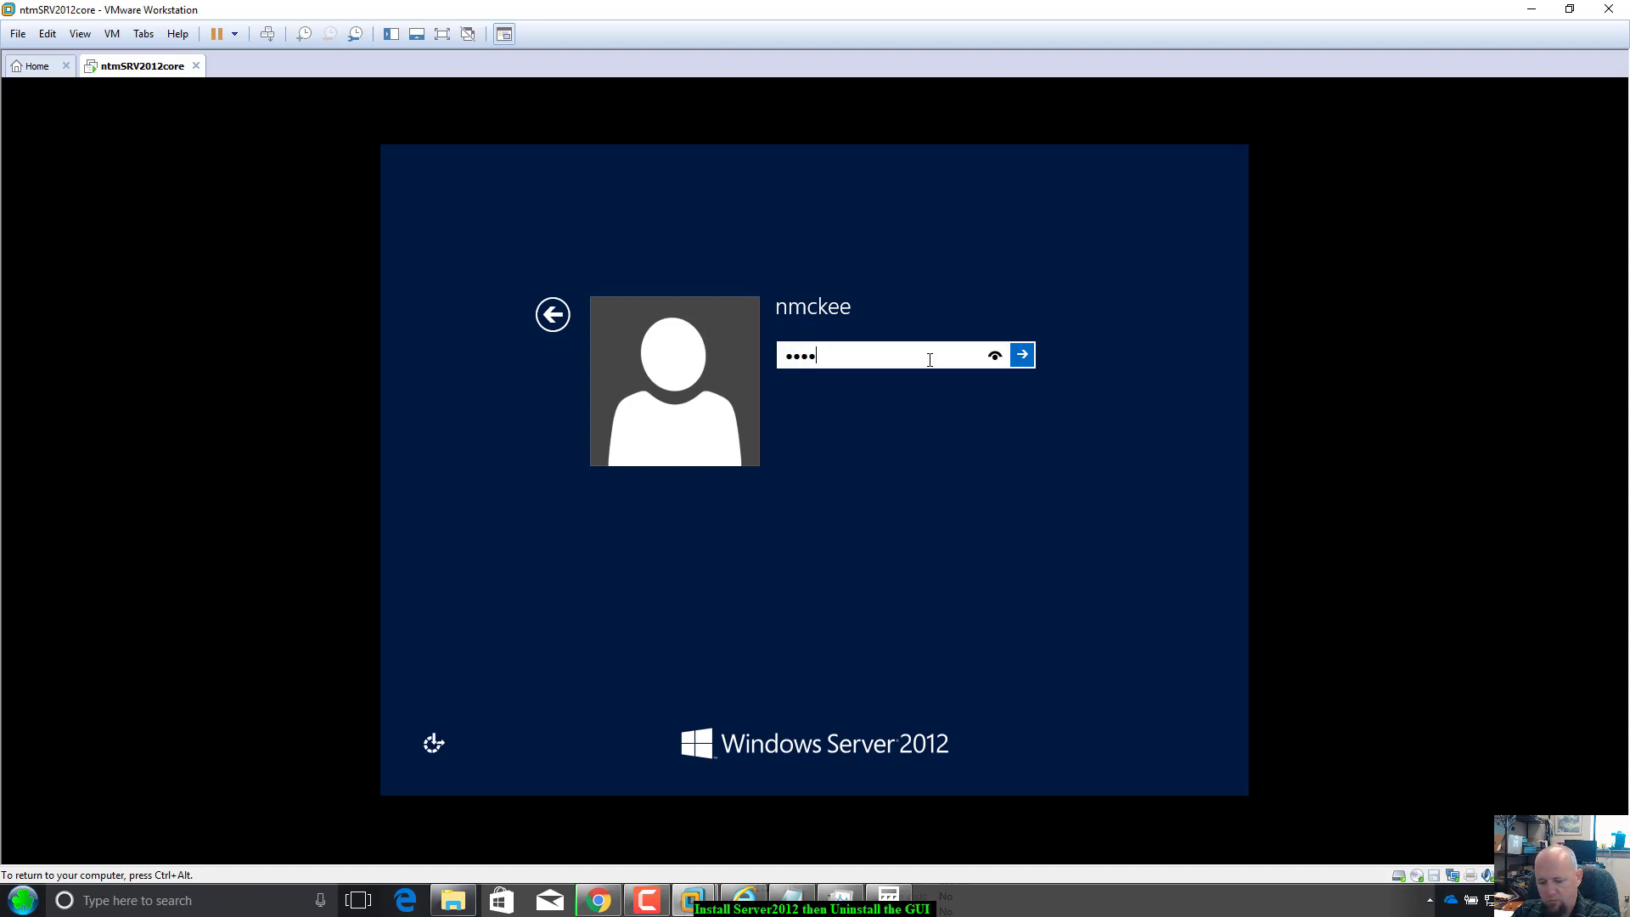
pyautogui.write('**')
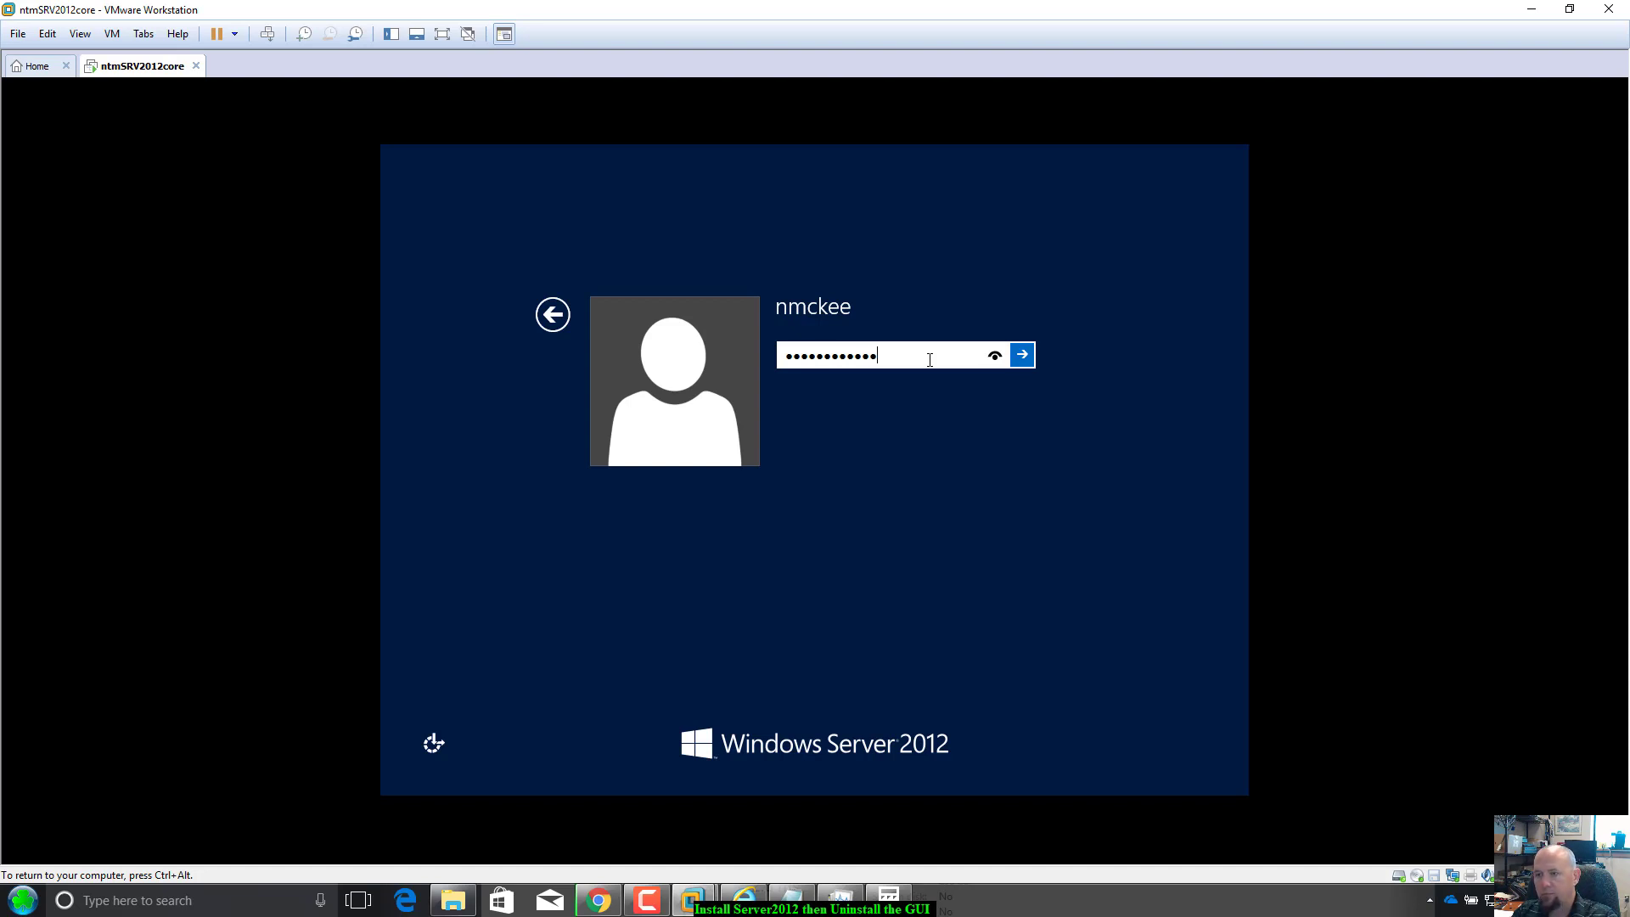
pyautogui.press('Return')
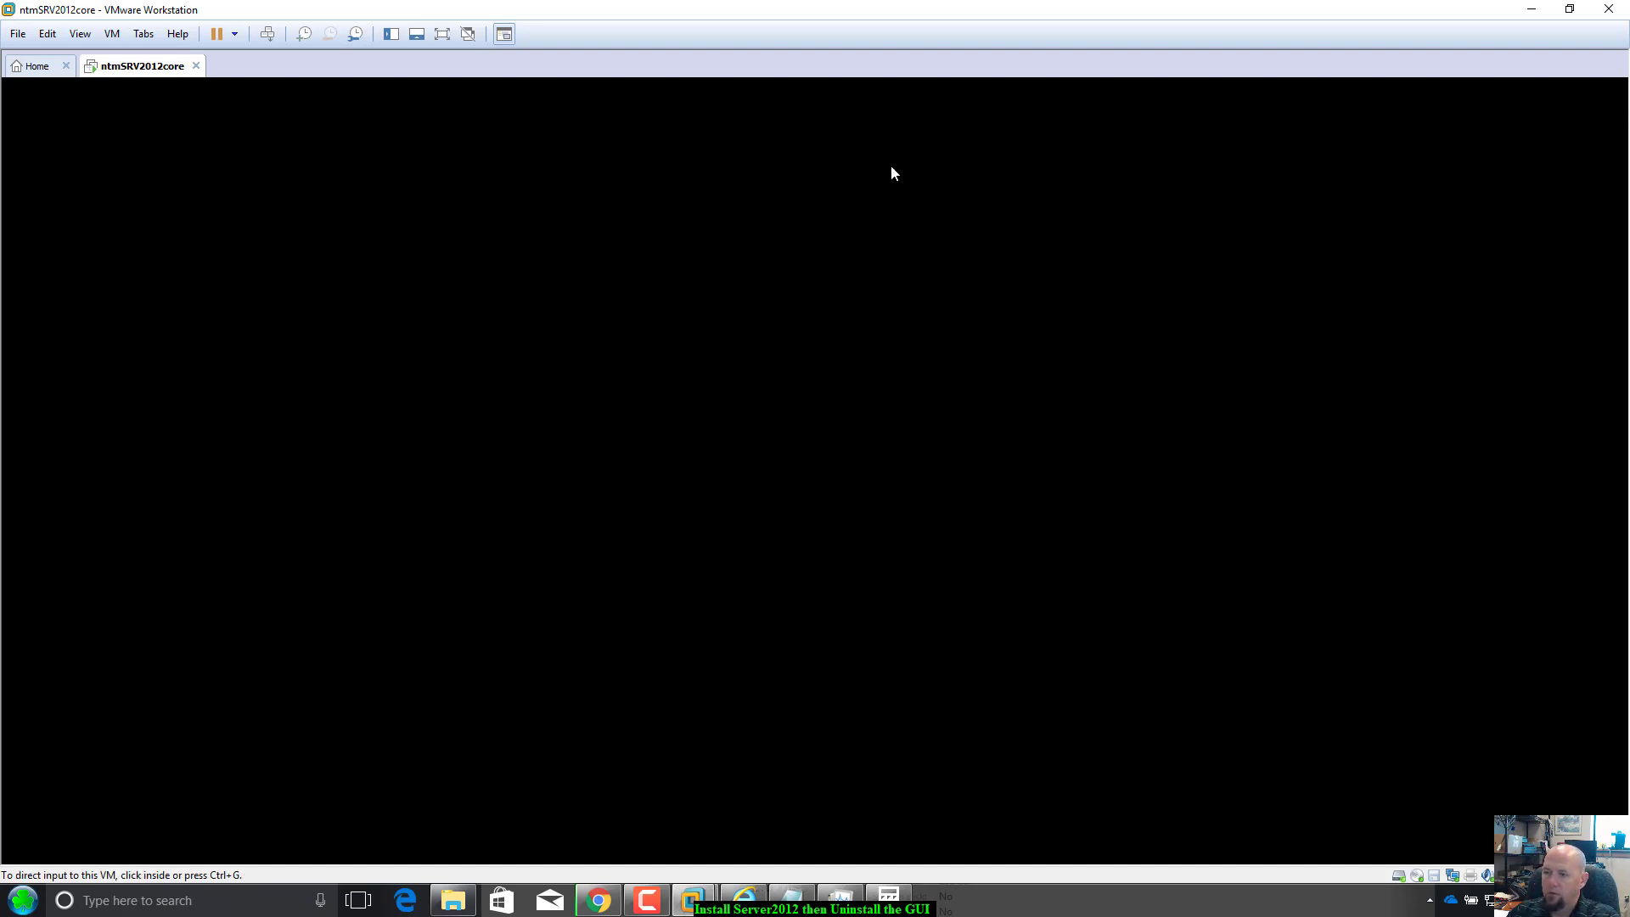
pyautogui.click(892, 173)
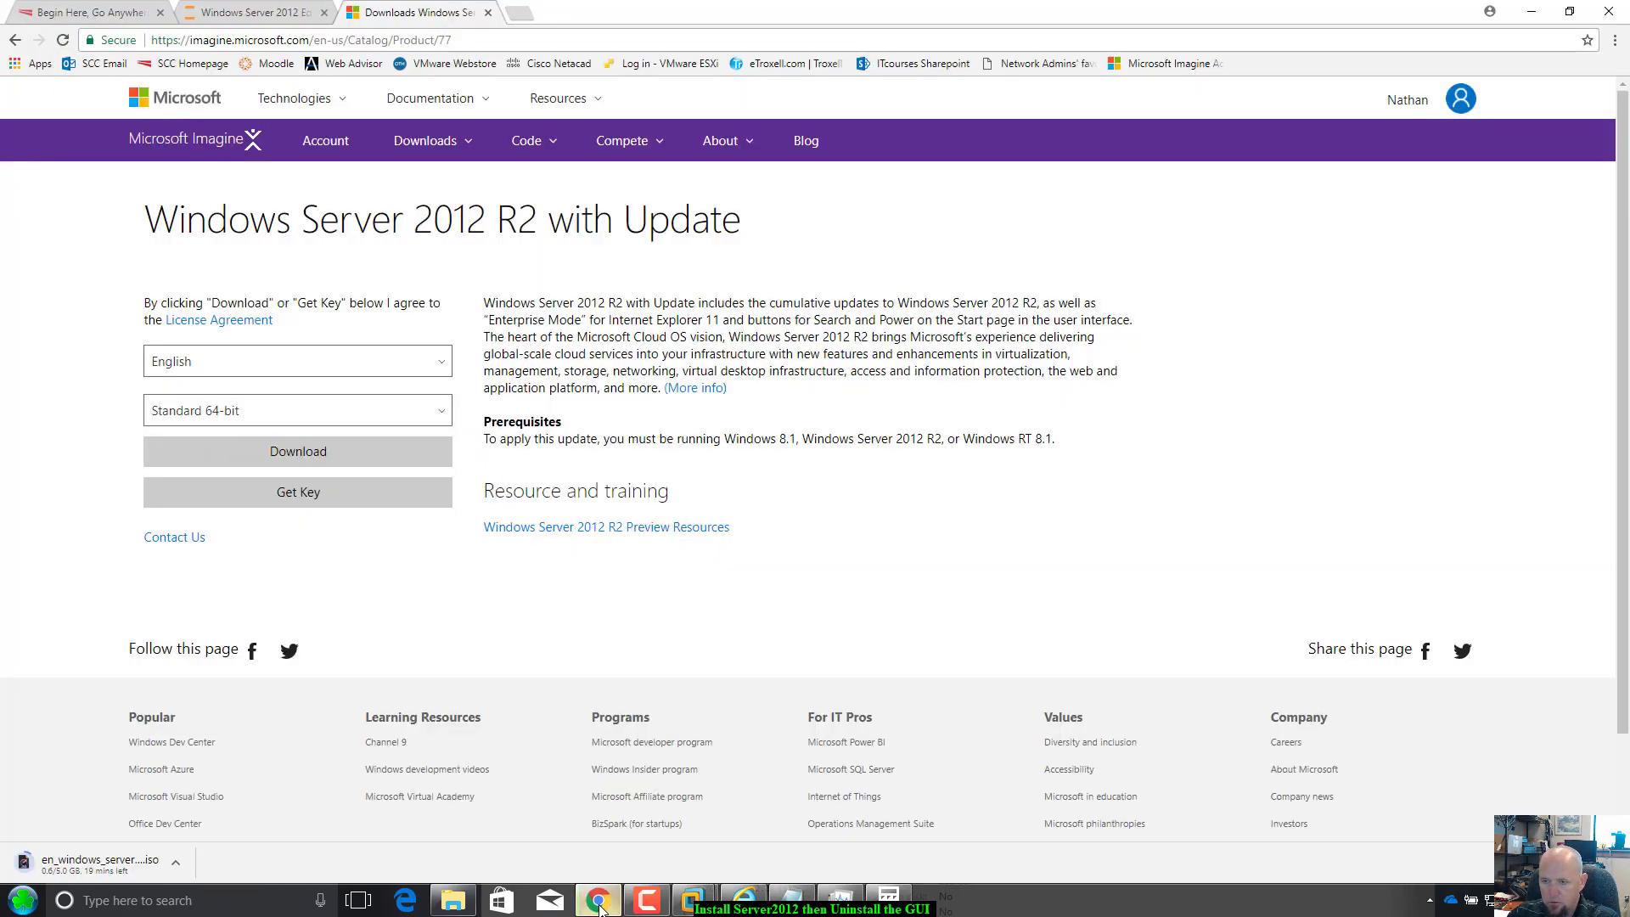
# Switch to Chrome, review the Windows Server 2012 R2 with Update download page, and return to the virtual machine.
pyautogui.click(599, 900)
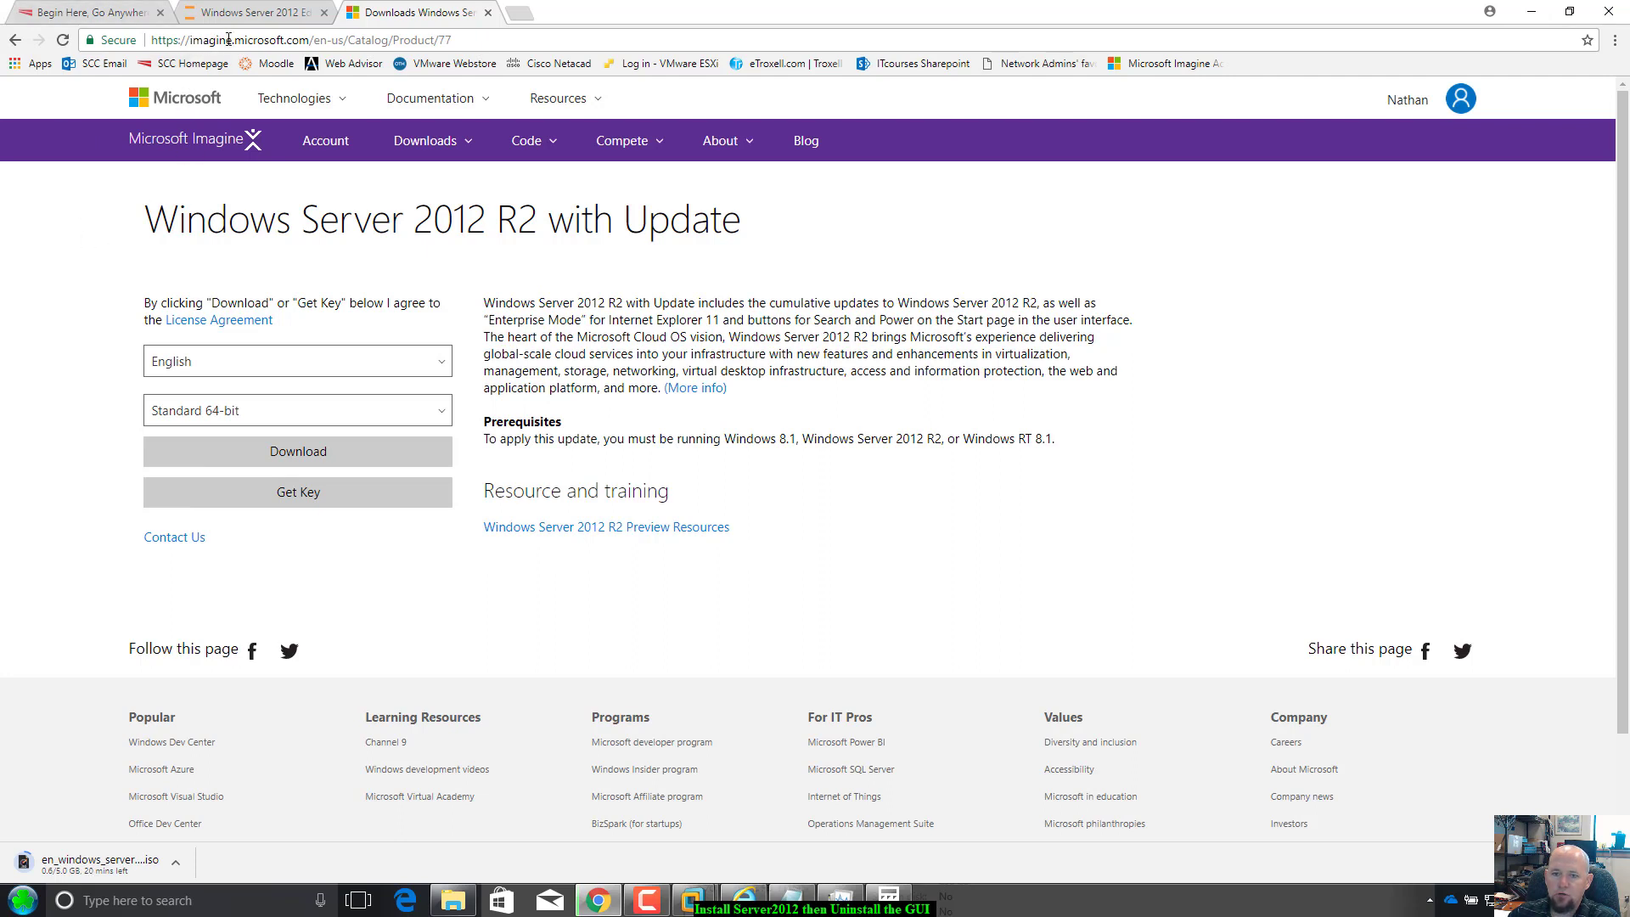
pyautogui.moveTo(148, 223); pyautogui.dragTo(839, 234)
pyautogui.click(843, 235)
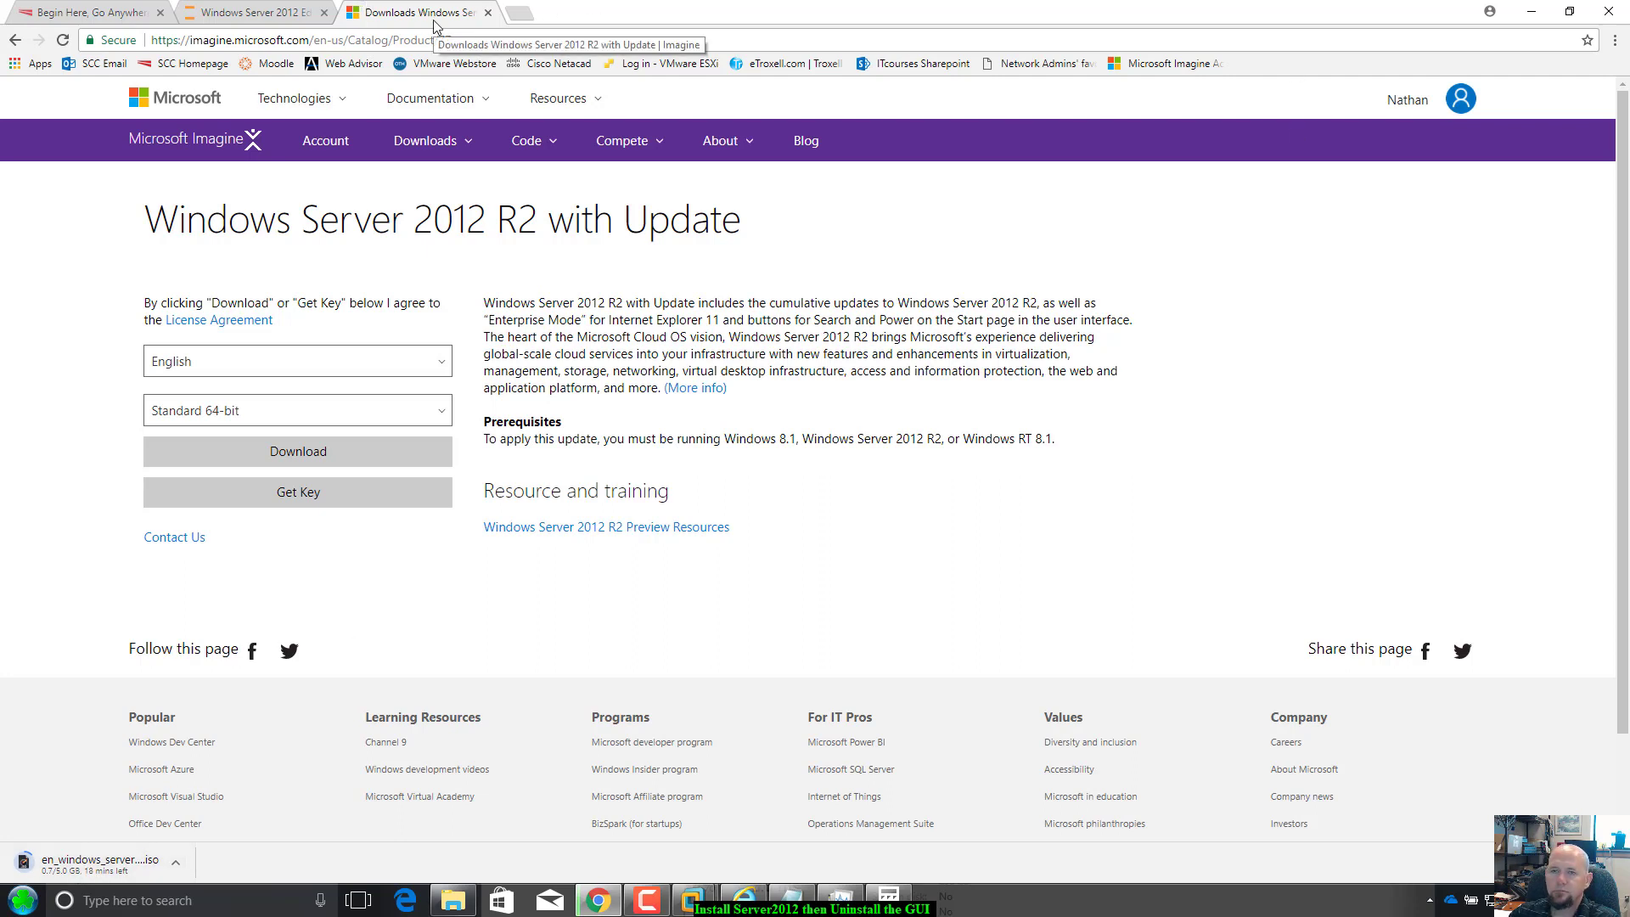
pyautogui.click(1535, 10)
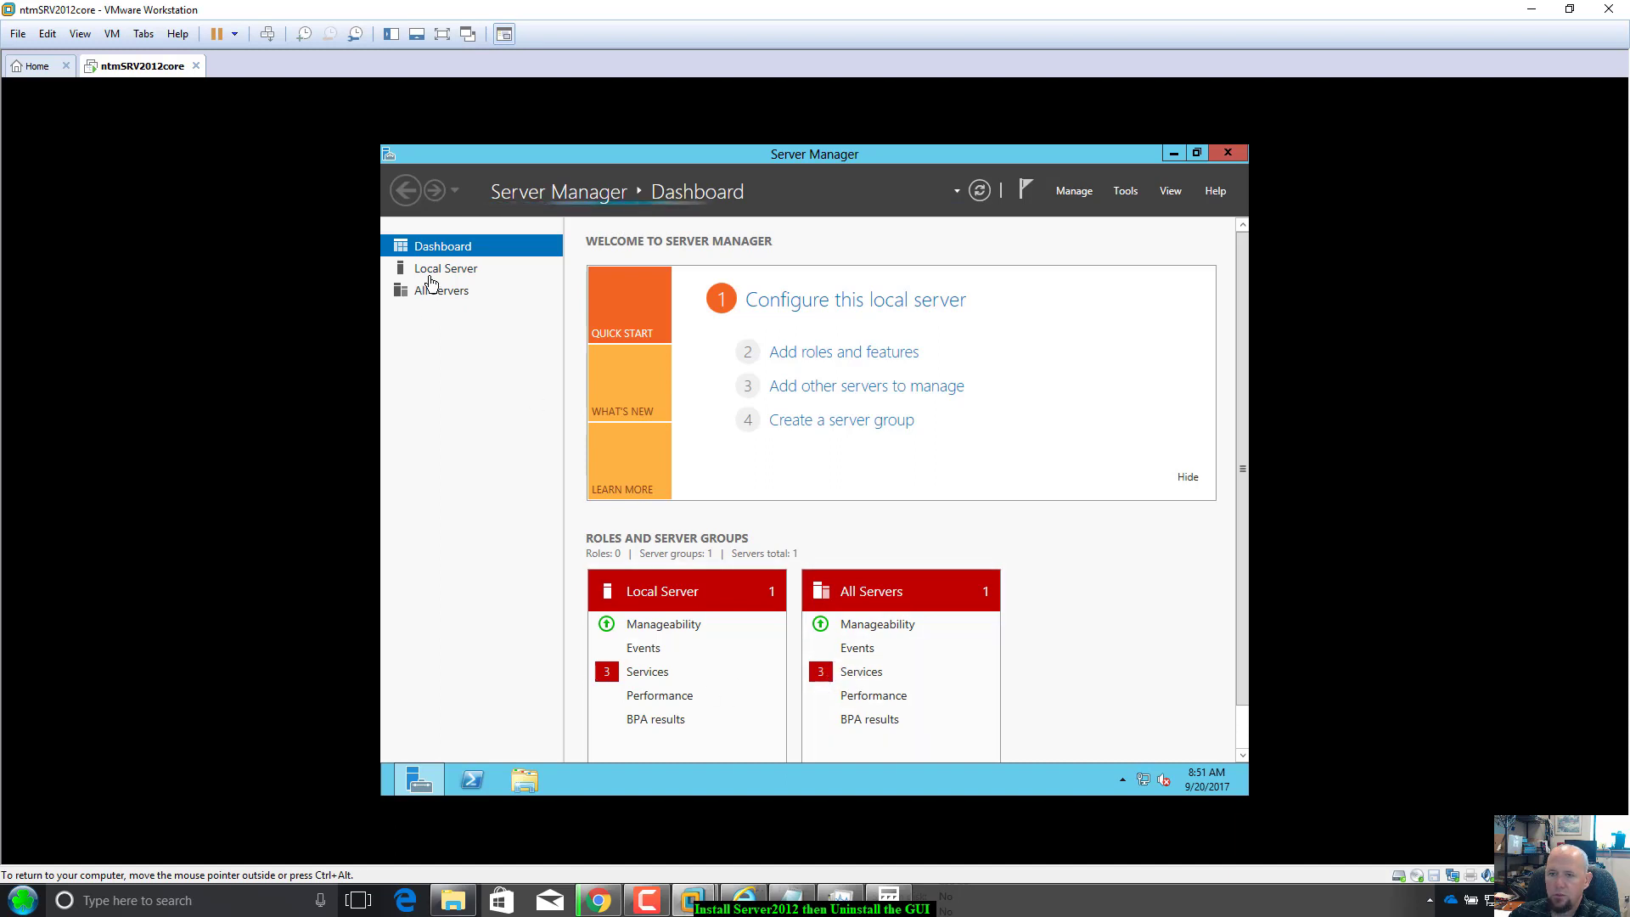
# Review all of the Local Server properties in Server Manager, including activation and hardware details, and close Server Manager.
pyautogui.click(434, 270)
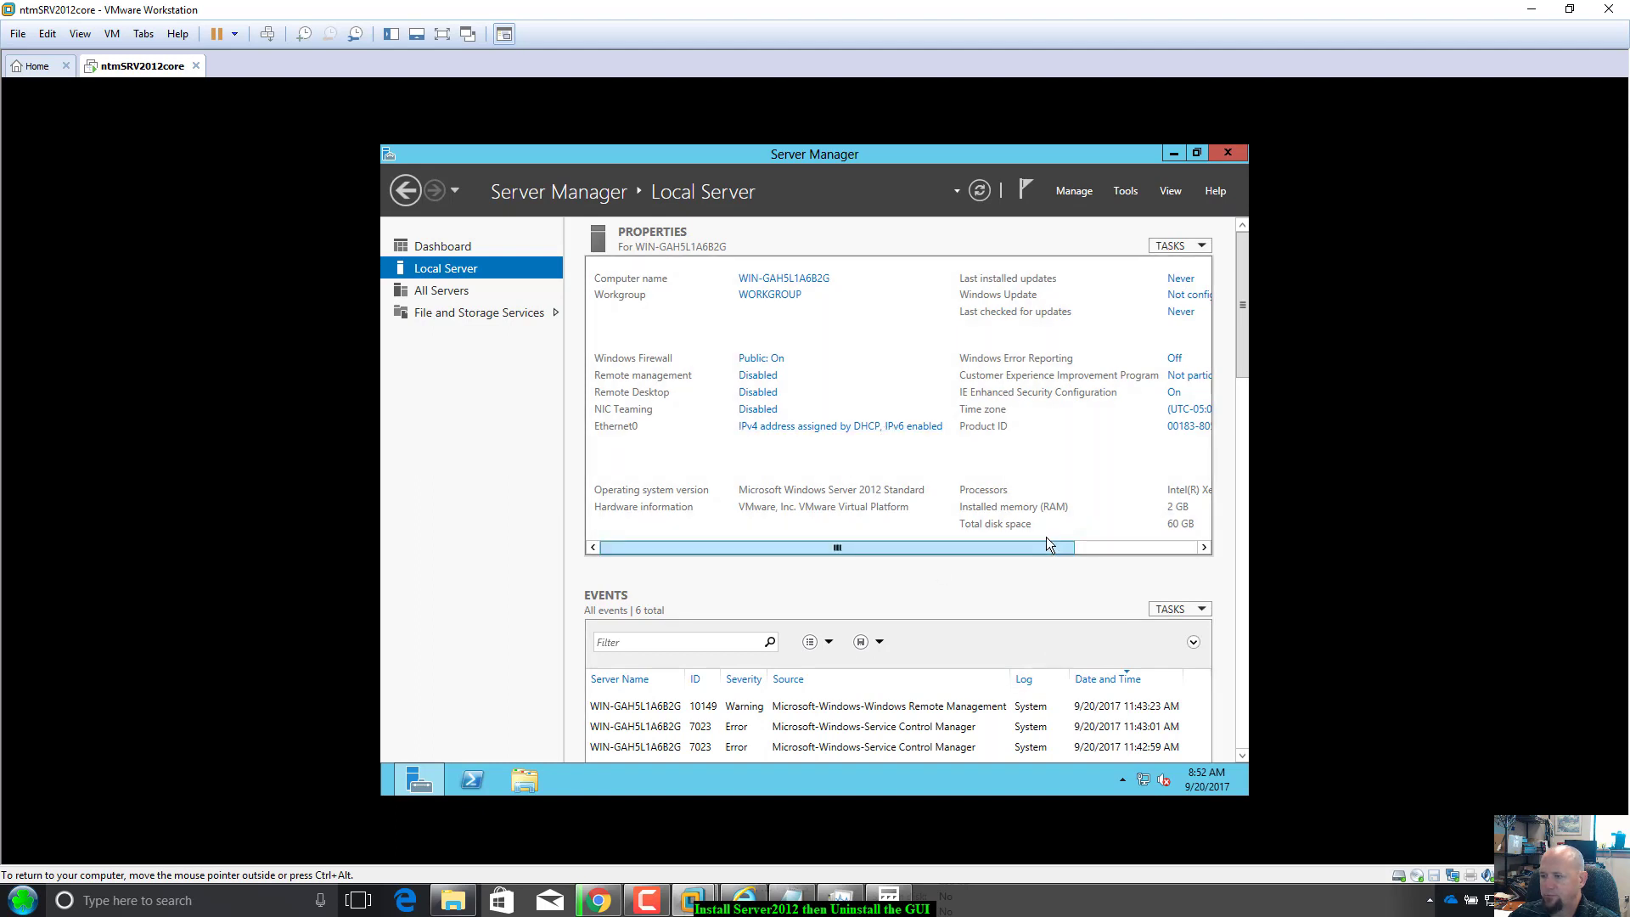
pyautogui.moveTo(1041, 543); pyautogui.dragTo(1164, 557)
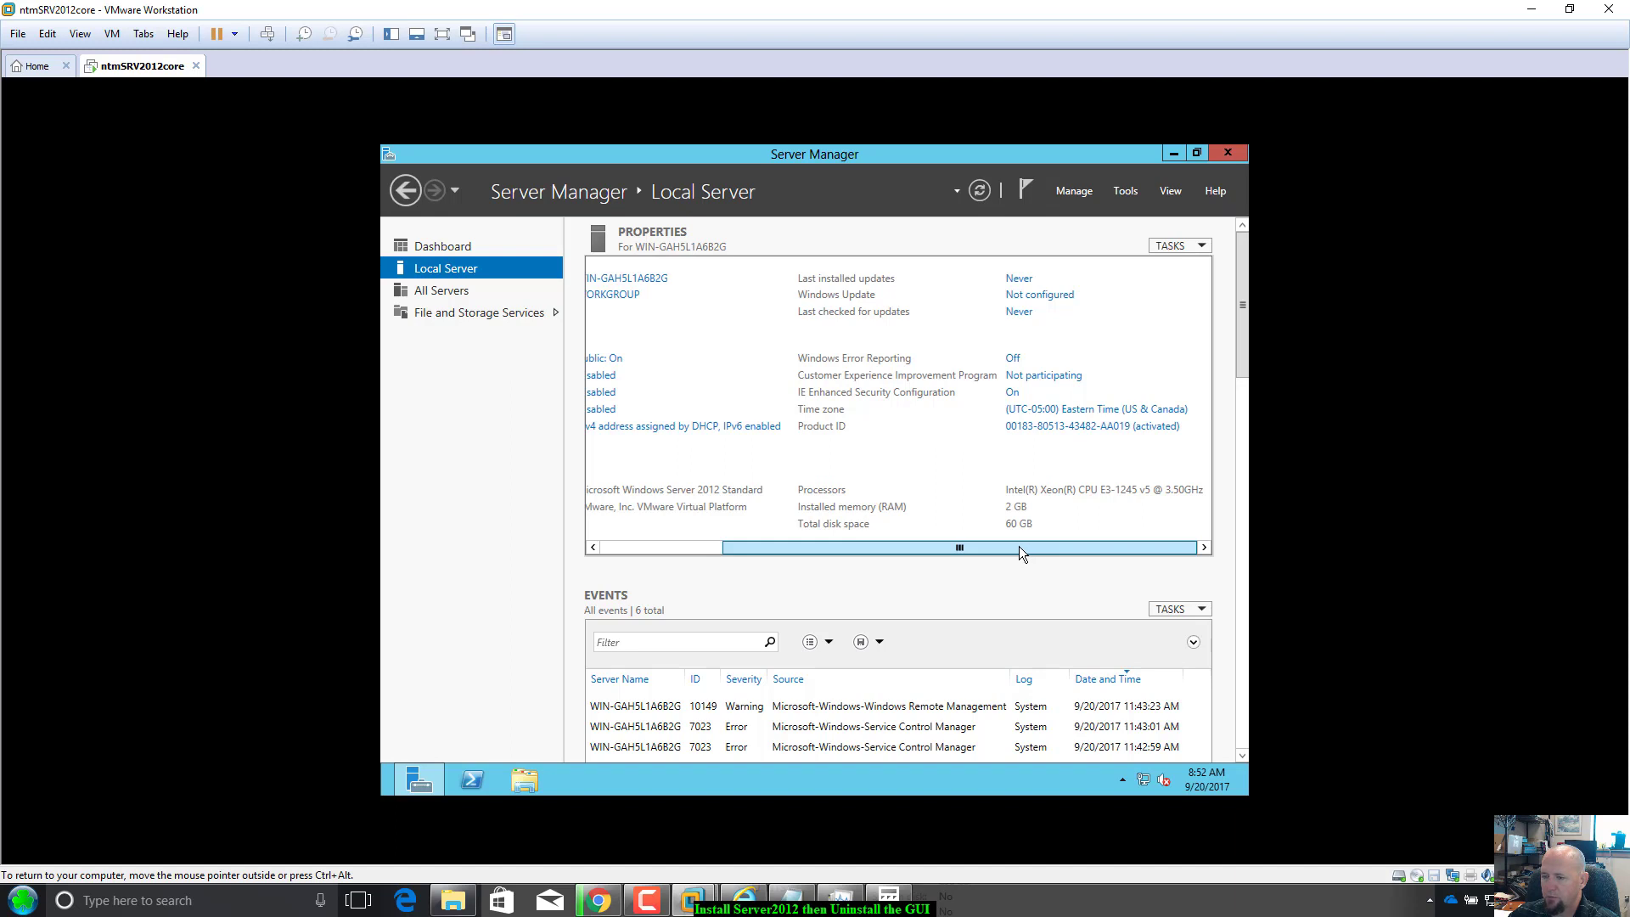
pyautogui.moveTo(1019, 547); pyautogui.dragTo(756, 532)
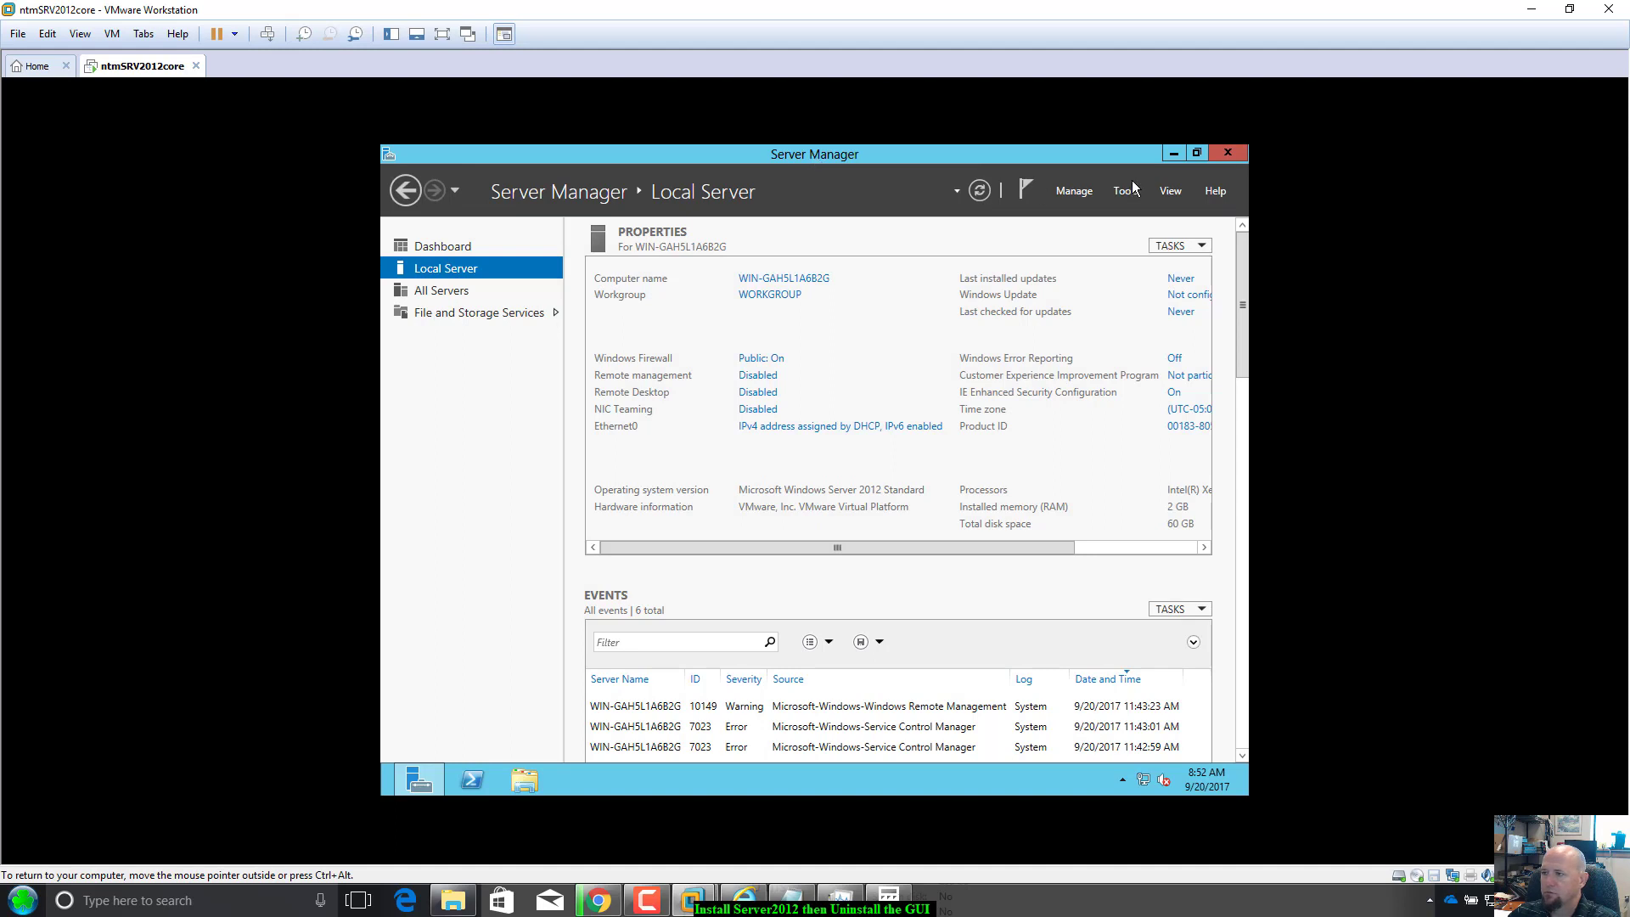
pyautogui.click(1223, 154)
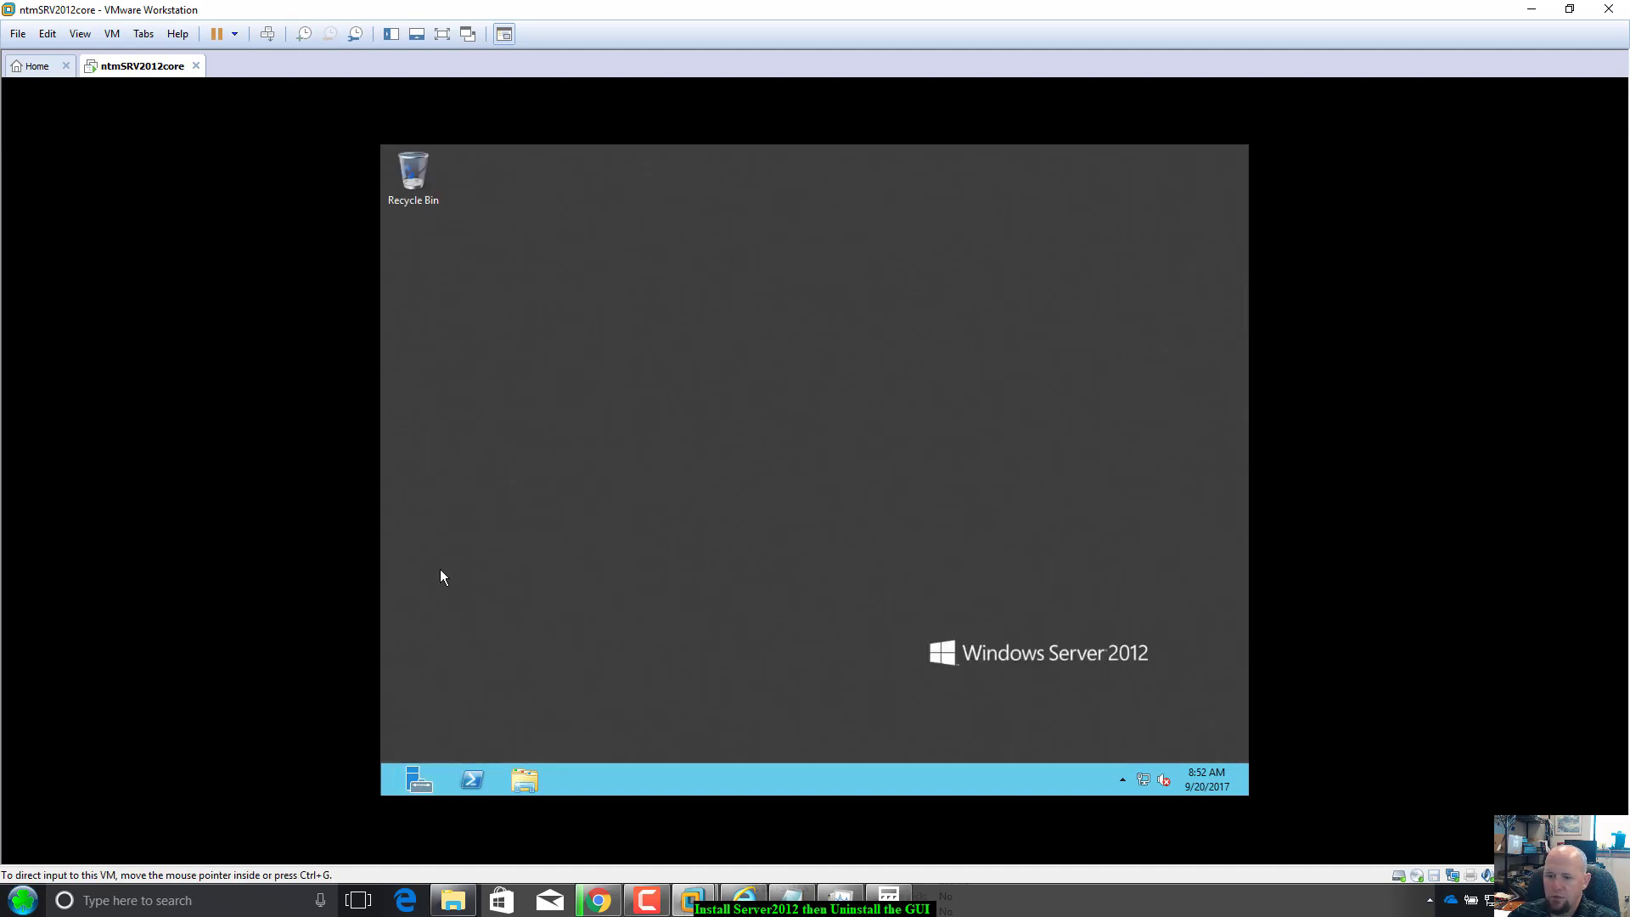
# Check the server's drives under Computer in File Explorer, including the DVD RW Drive (D:).
pyautogui.click(526, 781)
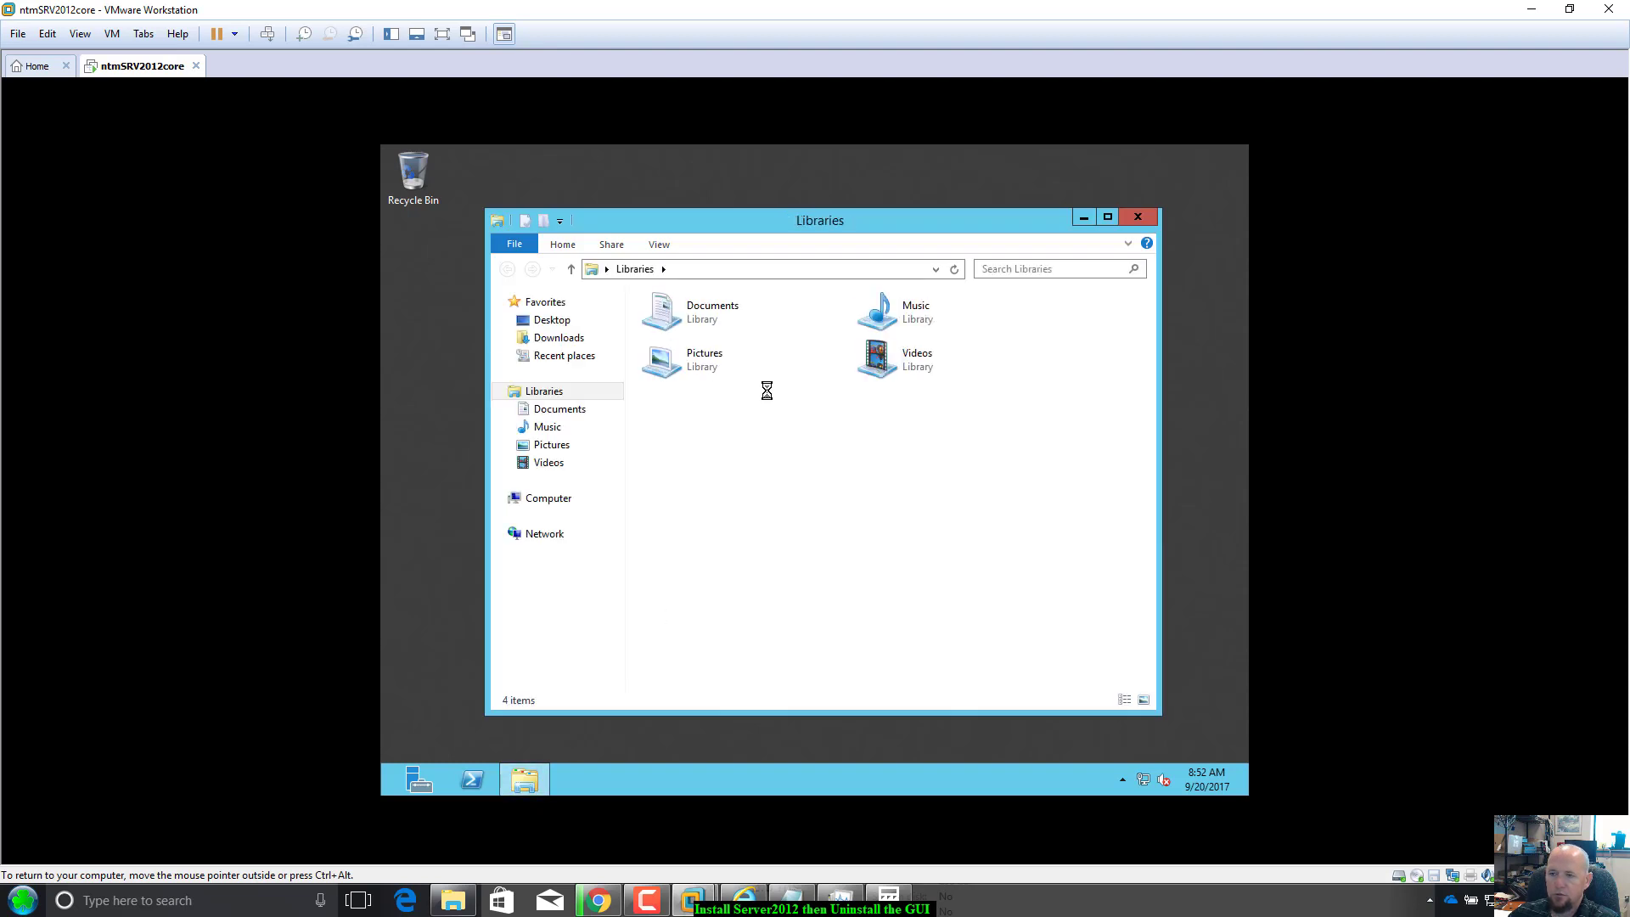
pyautogui.click(541, 503)
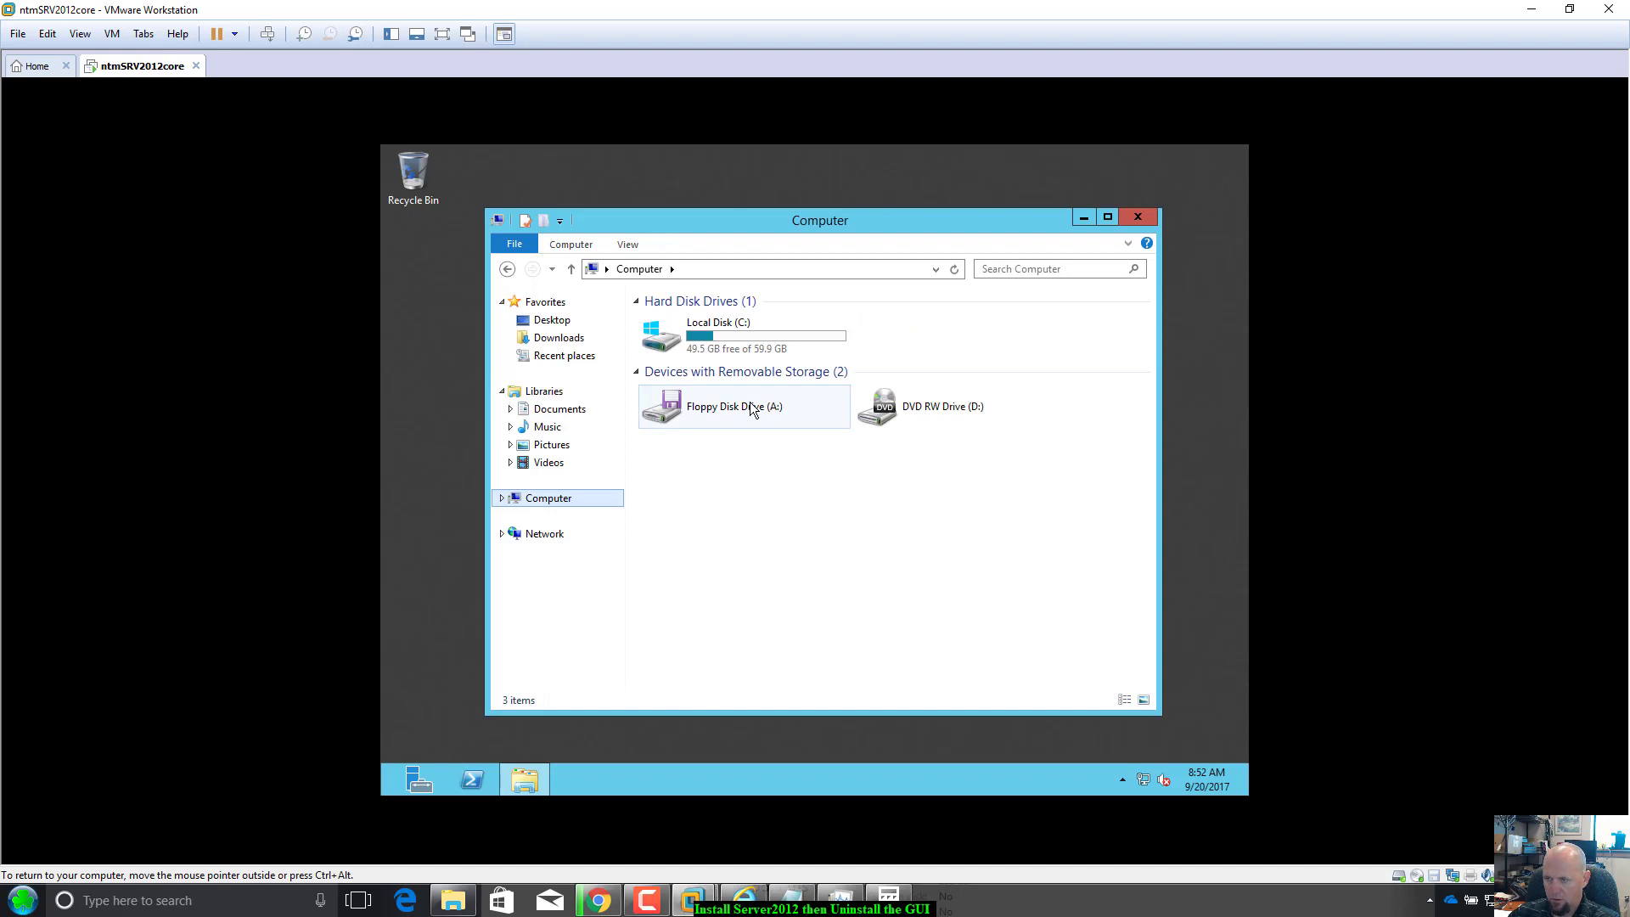
pyautogui.click(912, 416)
pyautogui.click(891, 470)
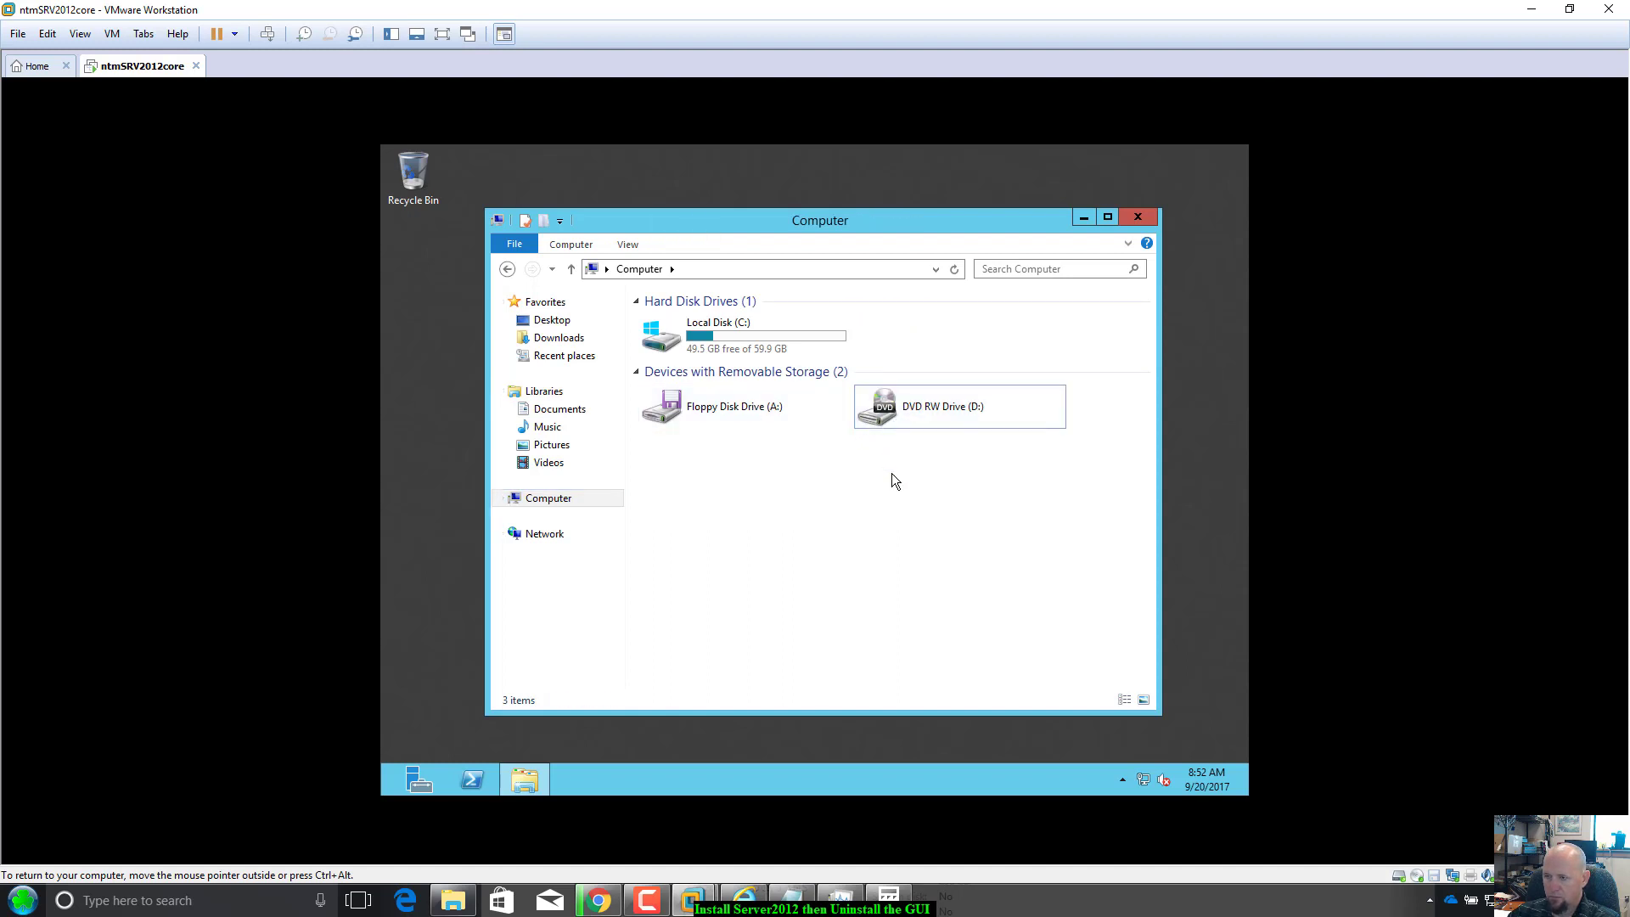
# Open Windows PowerShell on the server and list its services with the get-service command.
pyautogui.click(473, 781)
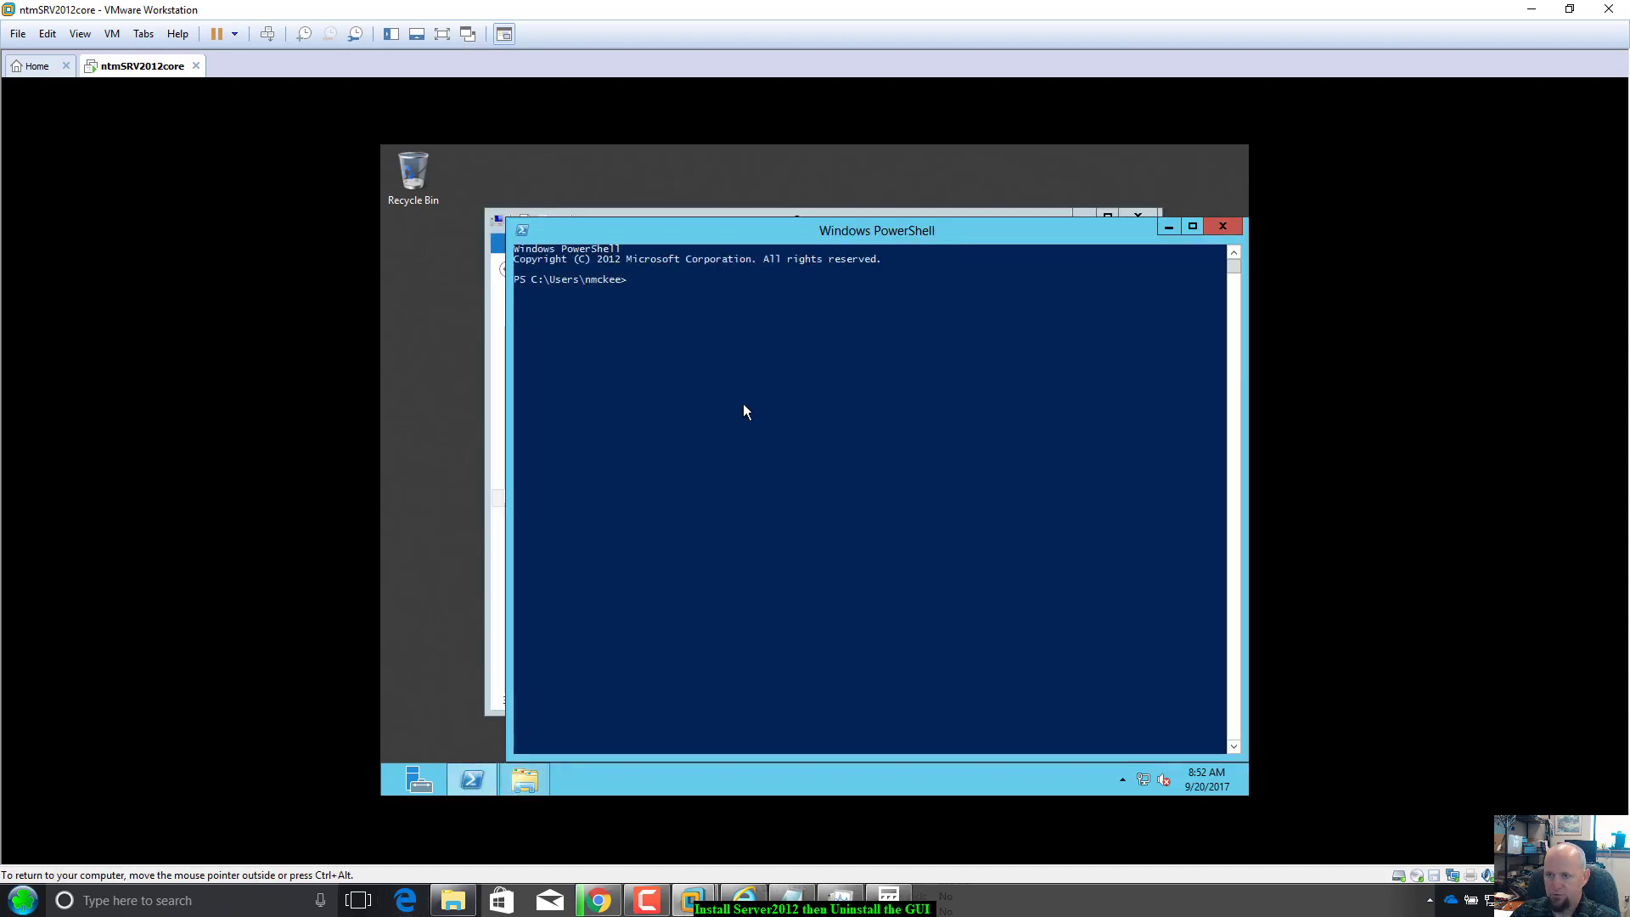
pyautogui.write('get-serice')
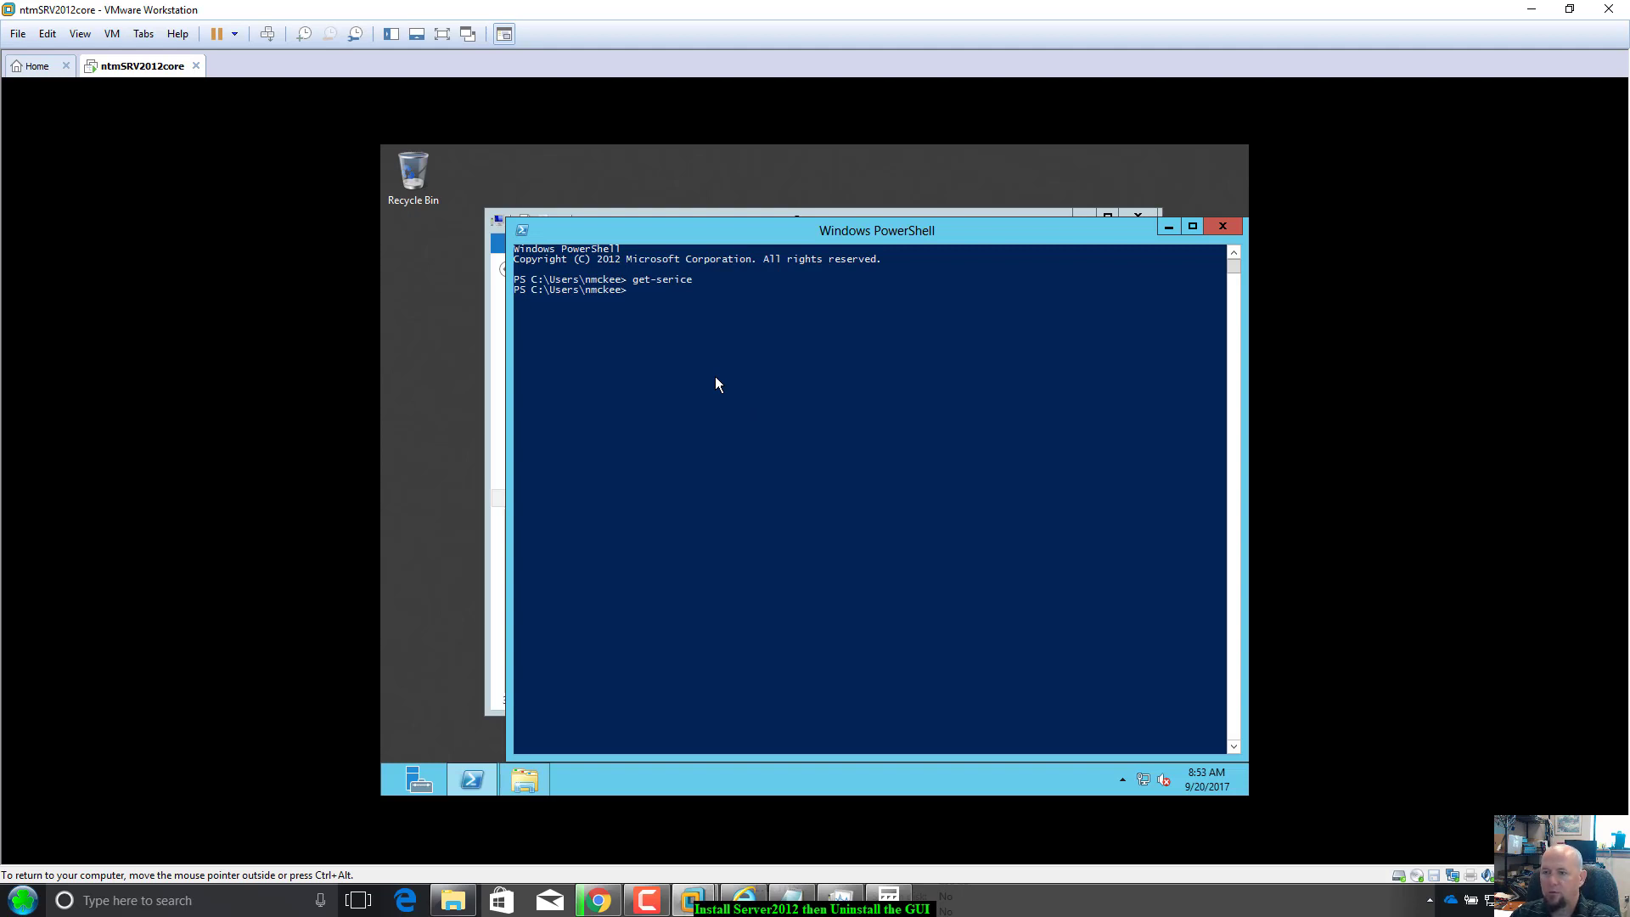
pyautogui.press('Up')
pyautogui.write('ce')
pyautogui.press('Return')
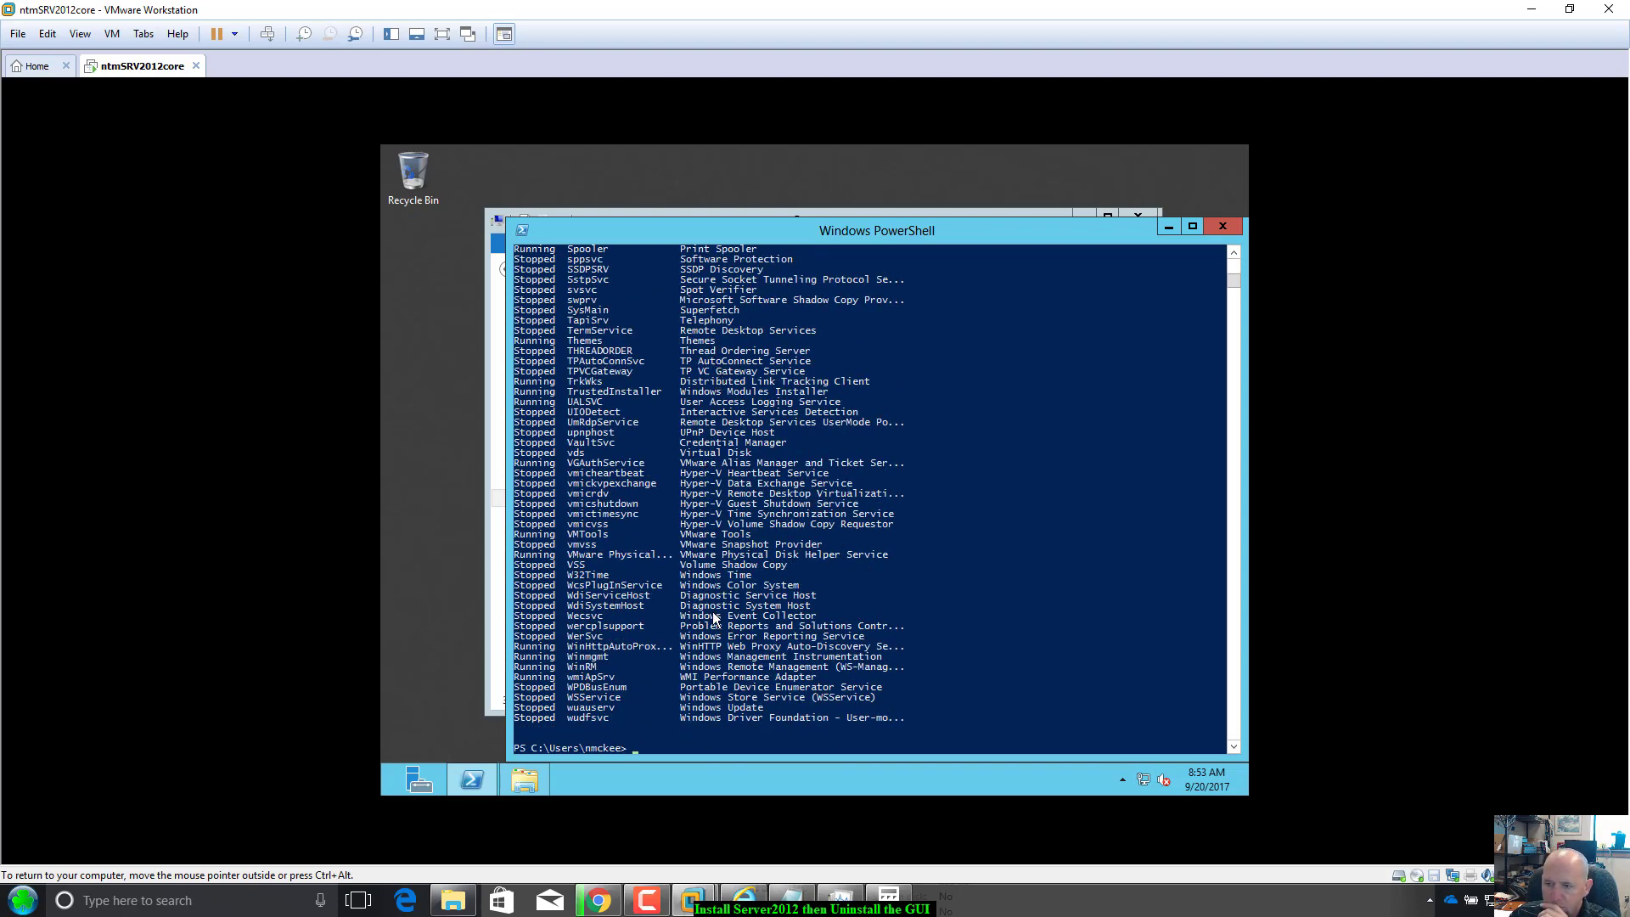
# Look back through the listed services and close Windows PowerShell.
pyautogui.scroll(2, 712, 612)
pyautogui.scroll(1, 712, 611)
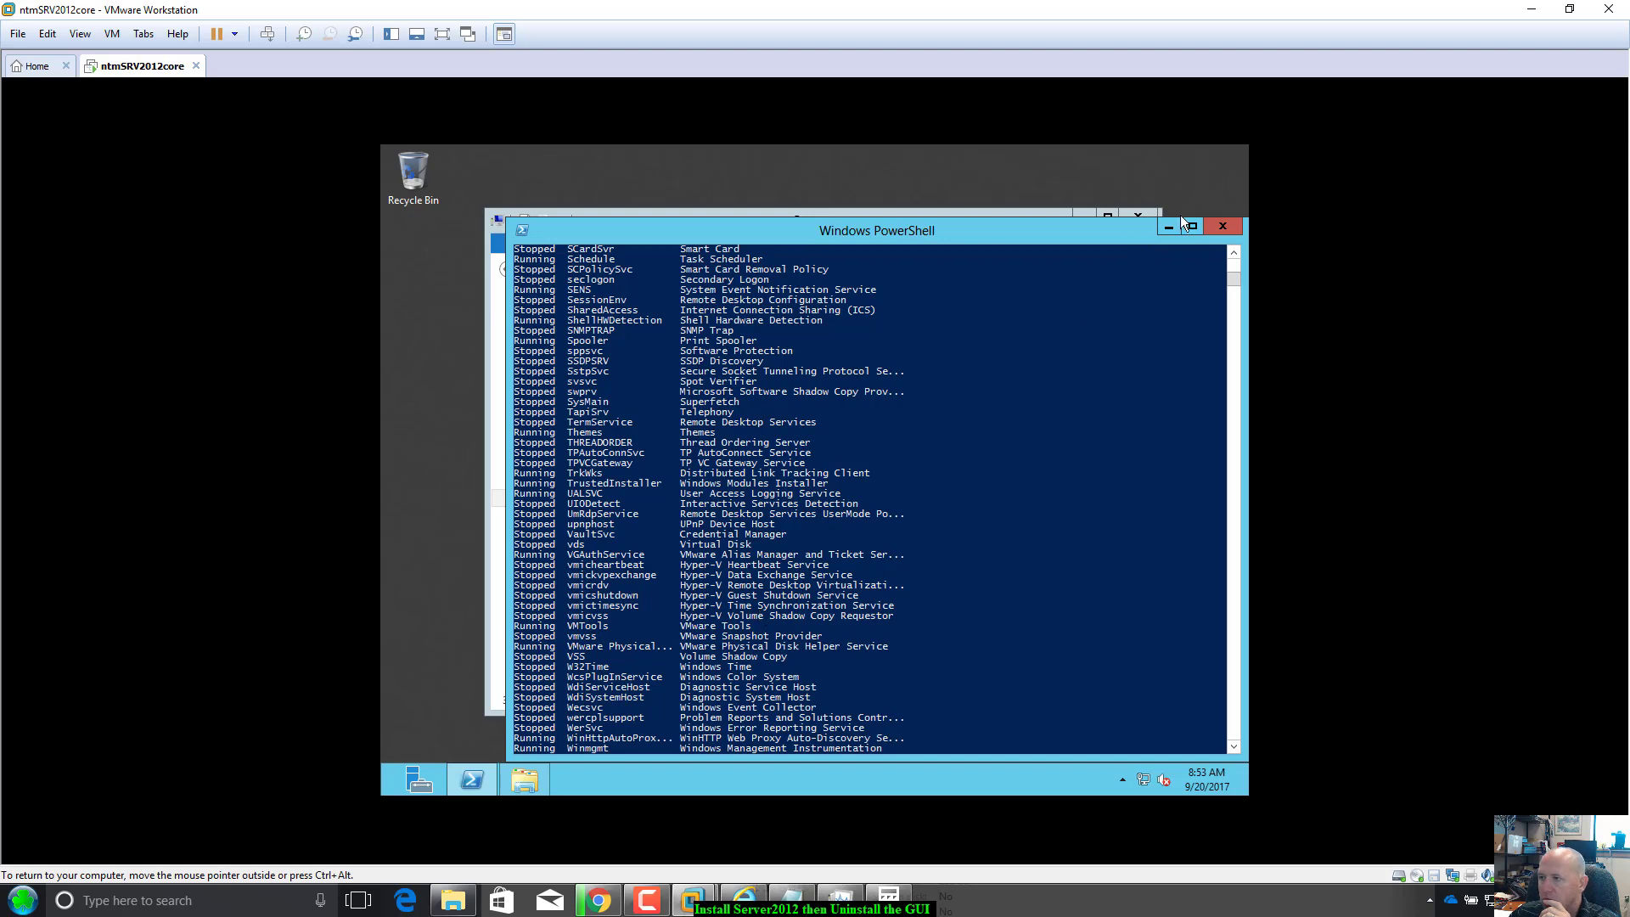
pyautogui.click(1223, 226)
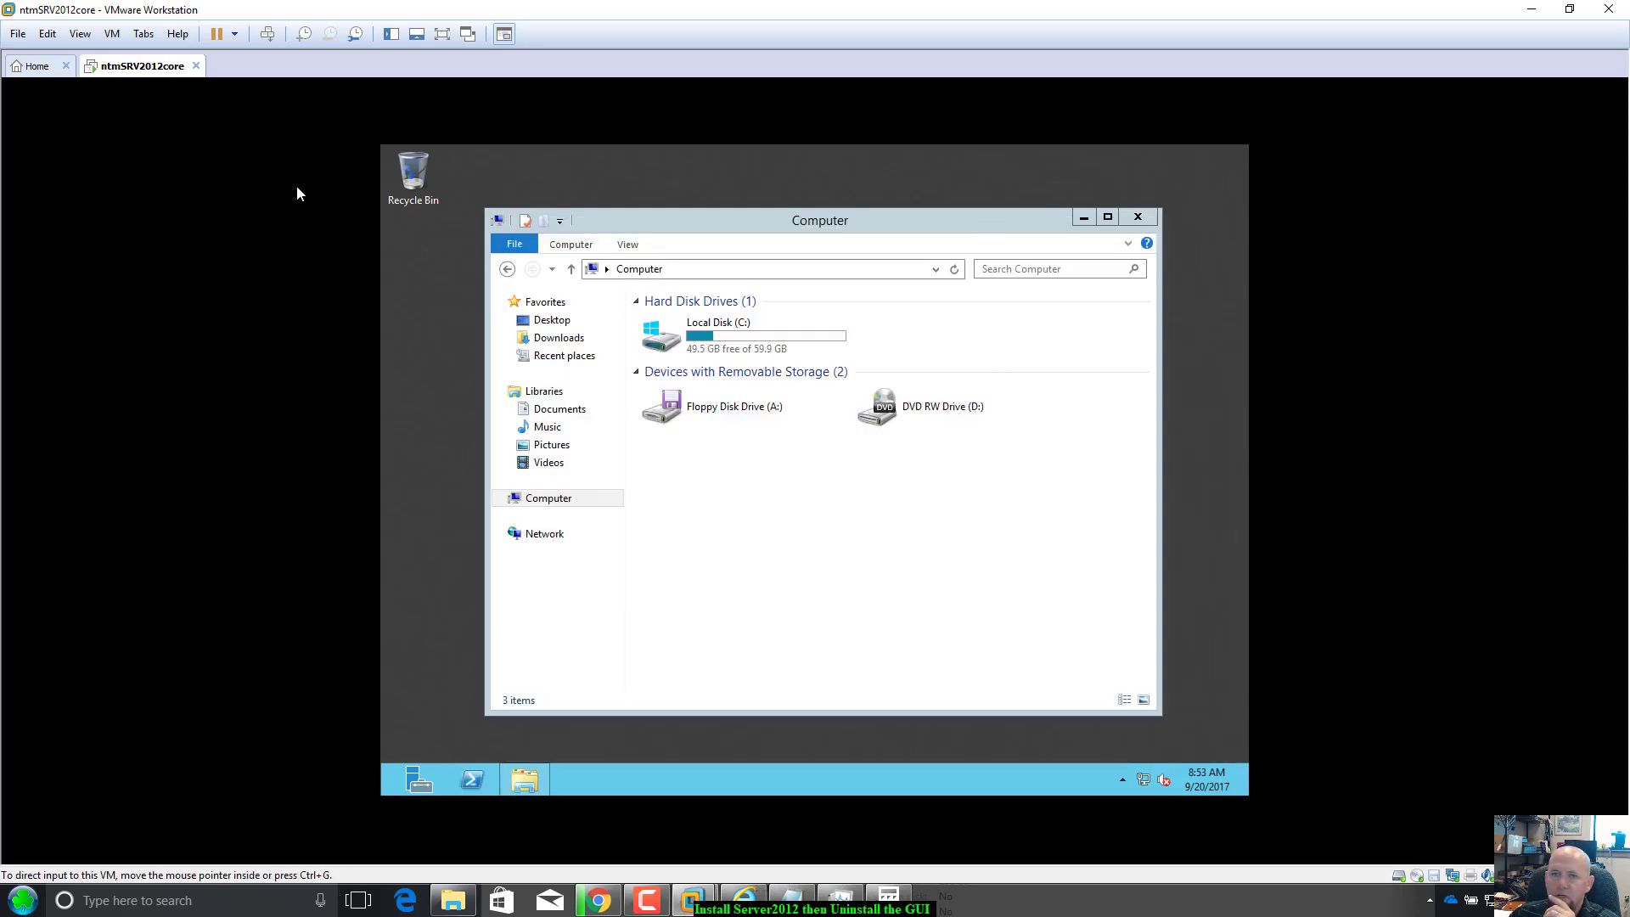
# Fit the guest display to the virtual machine window, reposition the Computer window on the server desktop and close it.
pyautogui.click(79, 34)
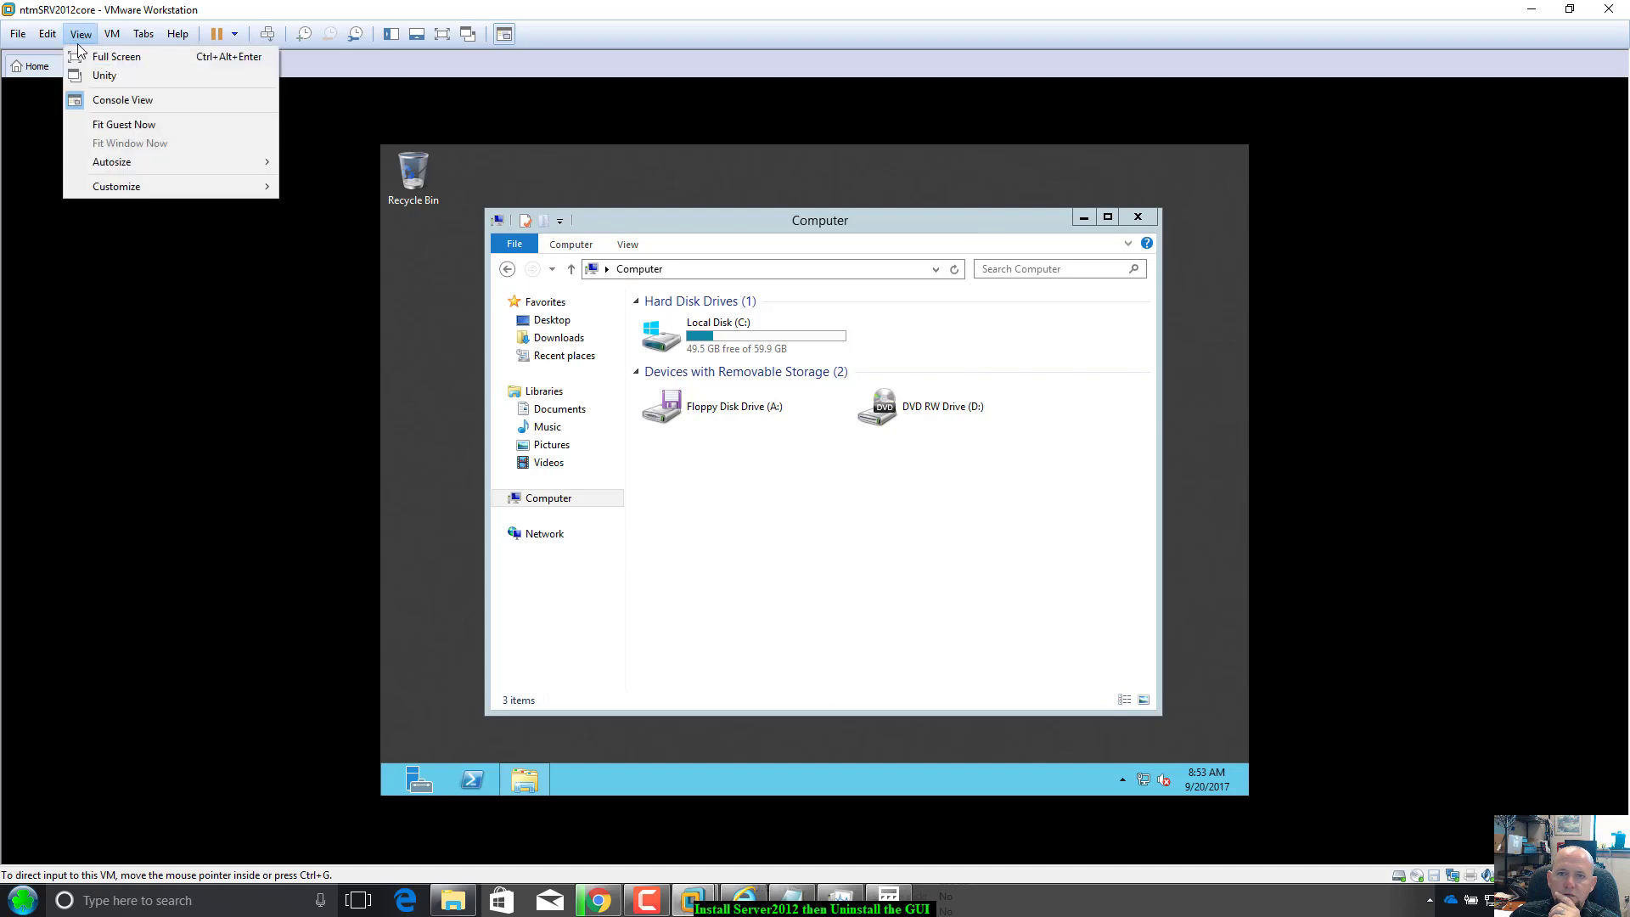
pyautogui.click(129, 125)
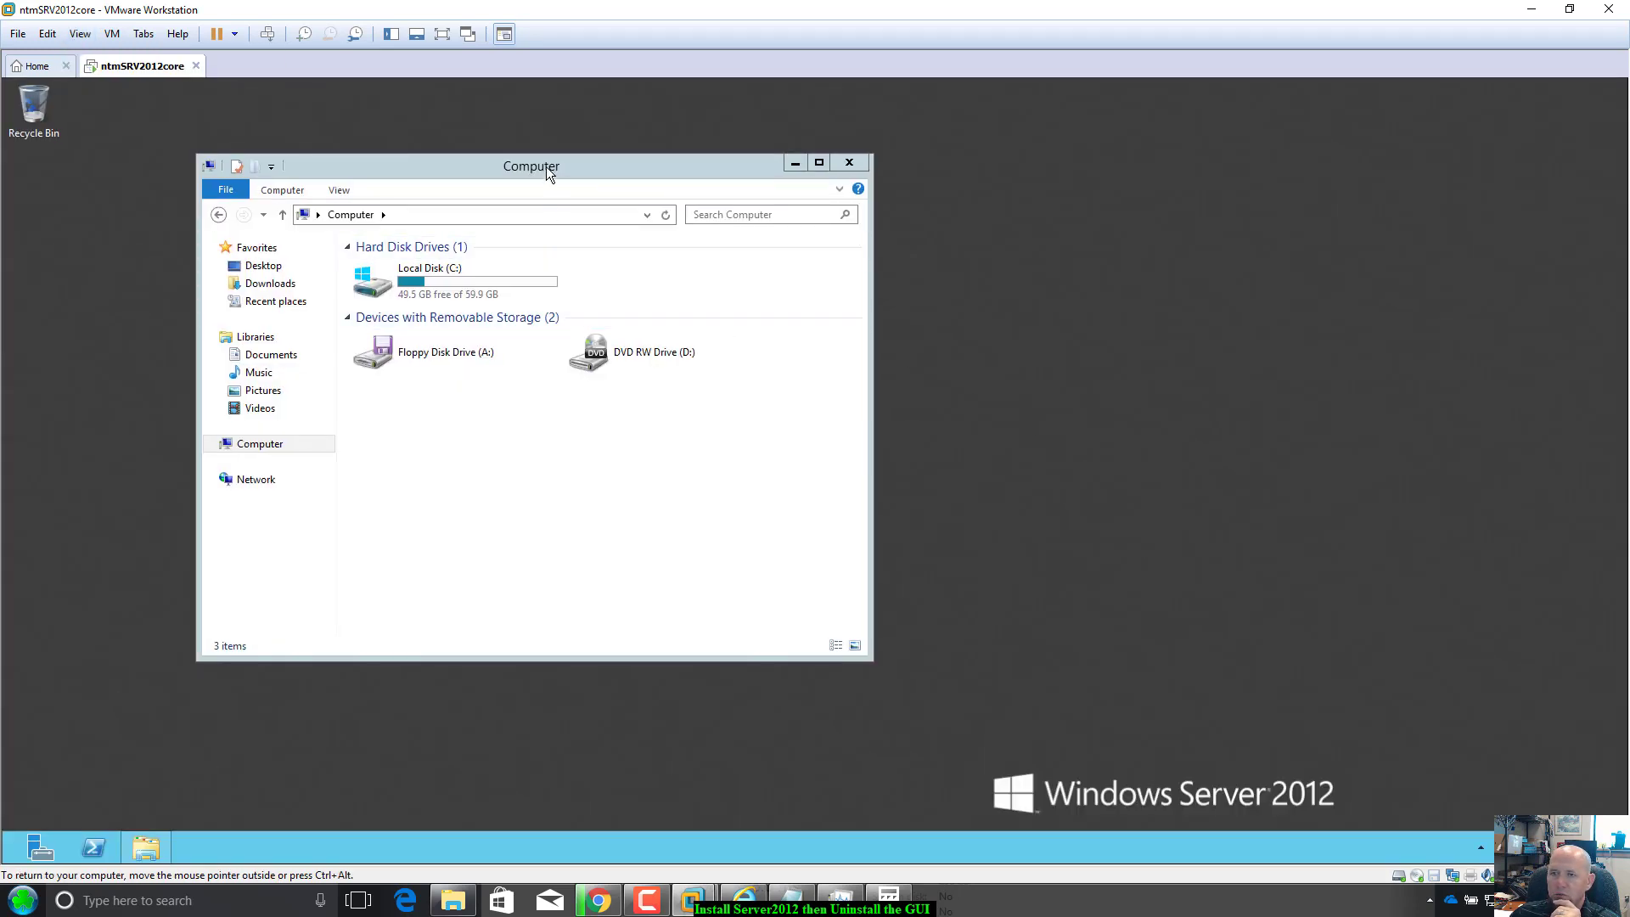
pyautogui.moveTo(546, 167); pyautogui.dragTo(828, 186)
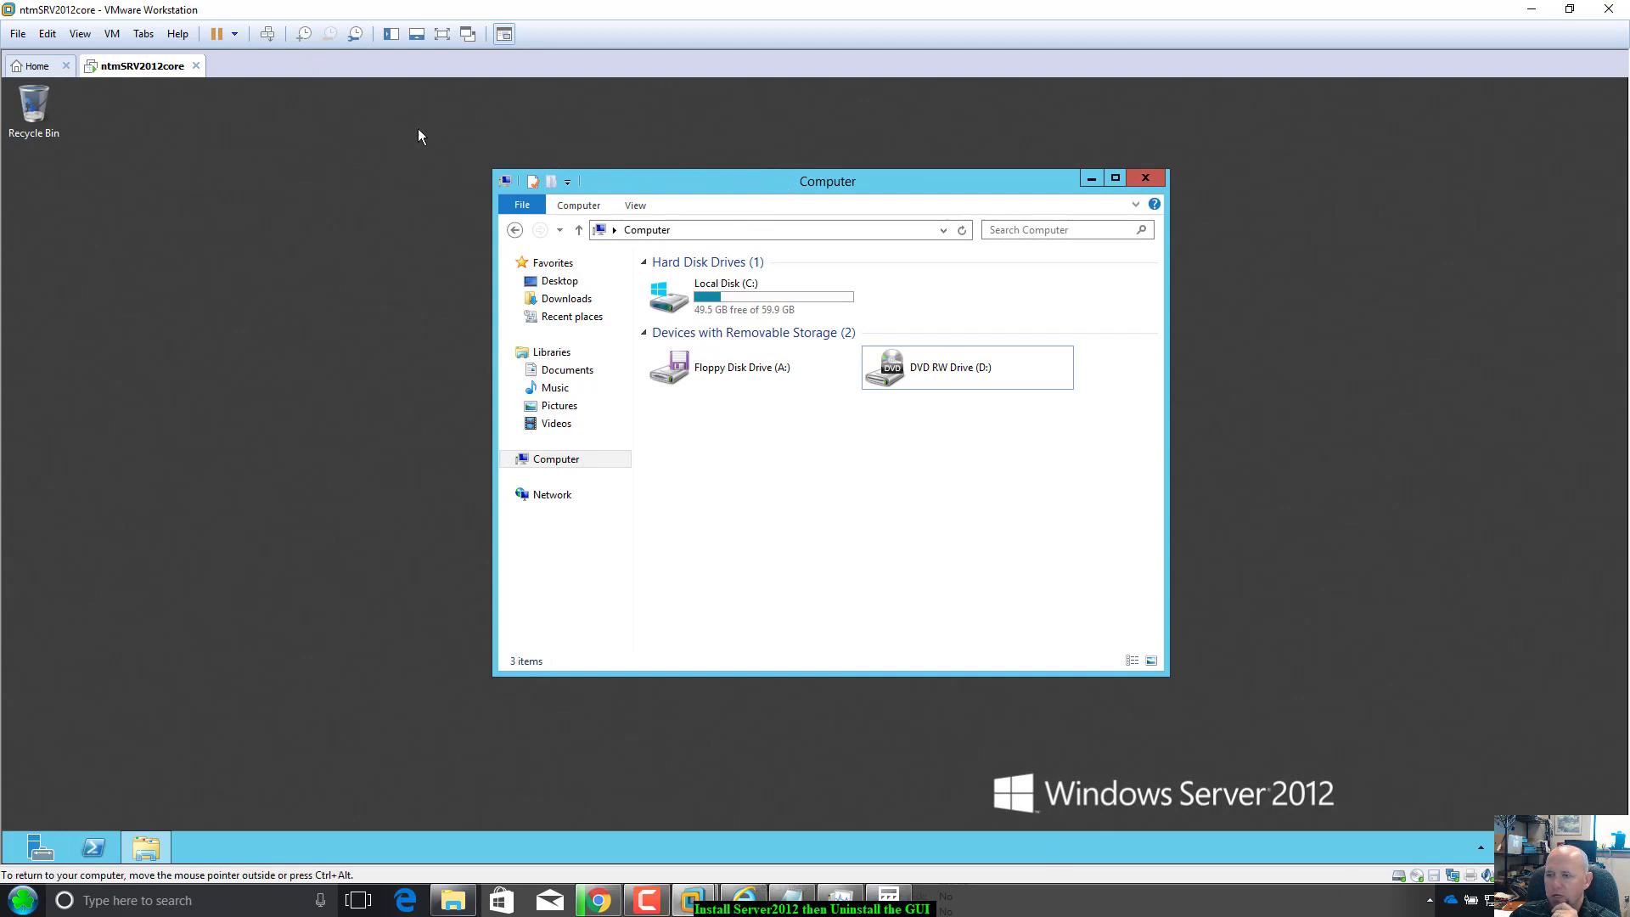
pyautogui.moveTo(796, 188)
pyautogui.mouseDown()
pyautogui.moveTo(776, 220)
pyautogui.moveTo(791, 198)
pyautogui.mouseUp()
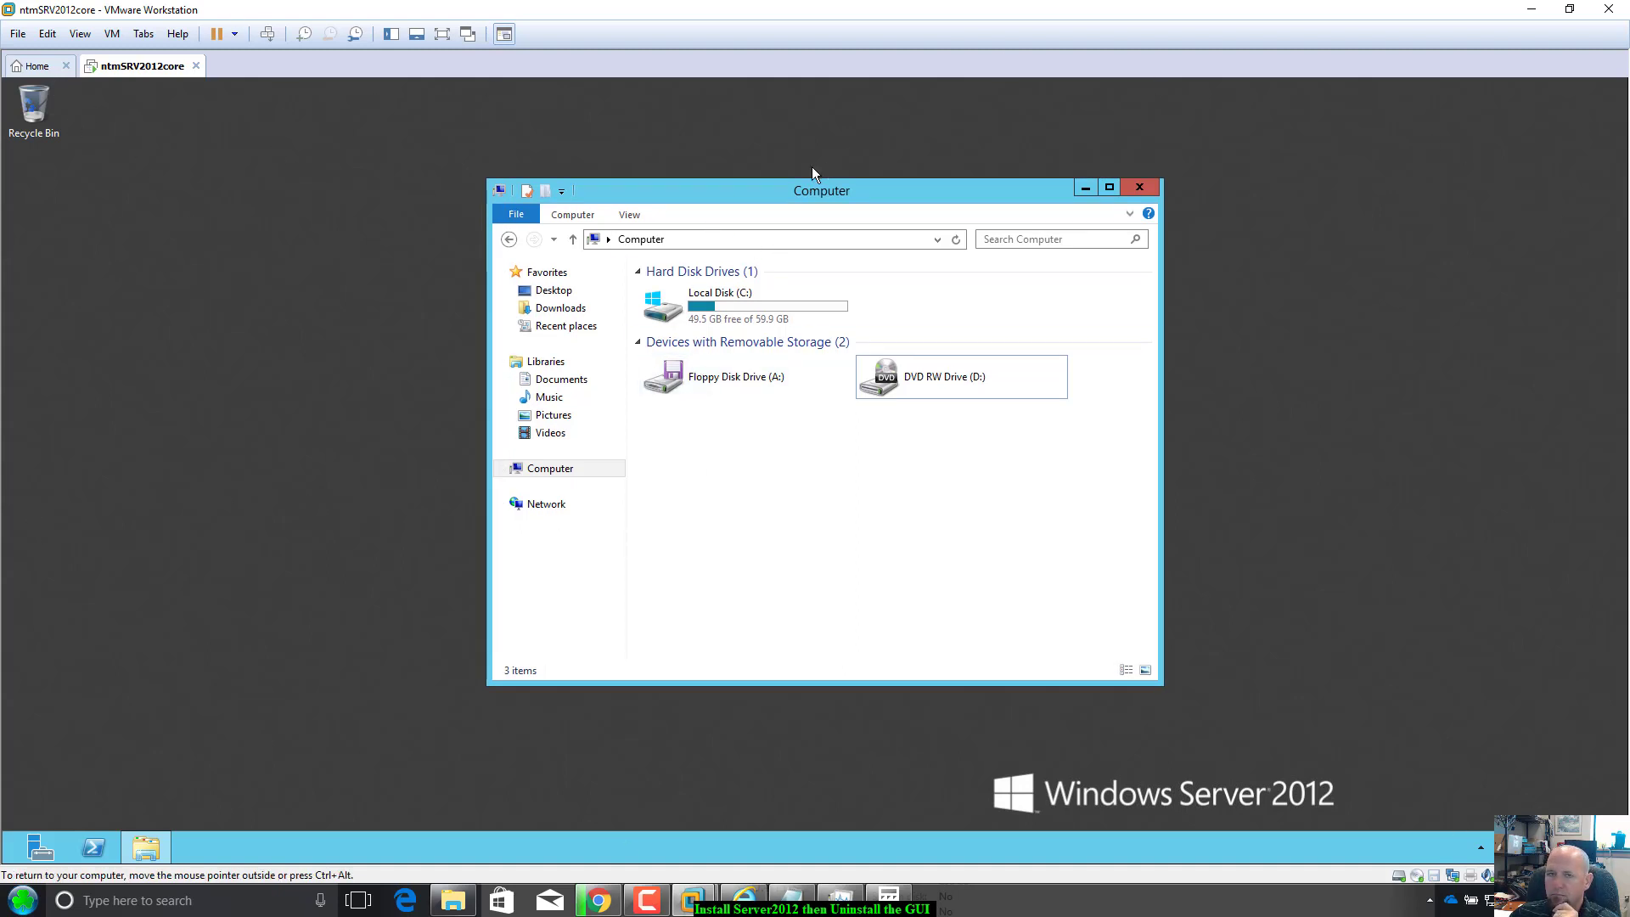
pyautogui.click(78, 35)
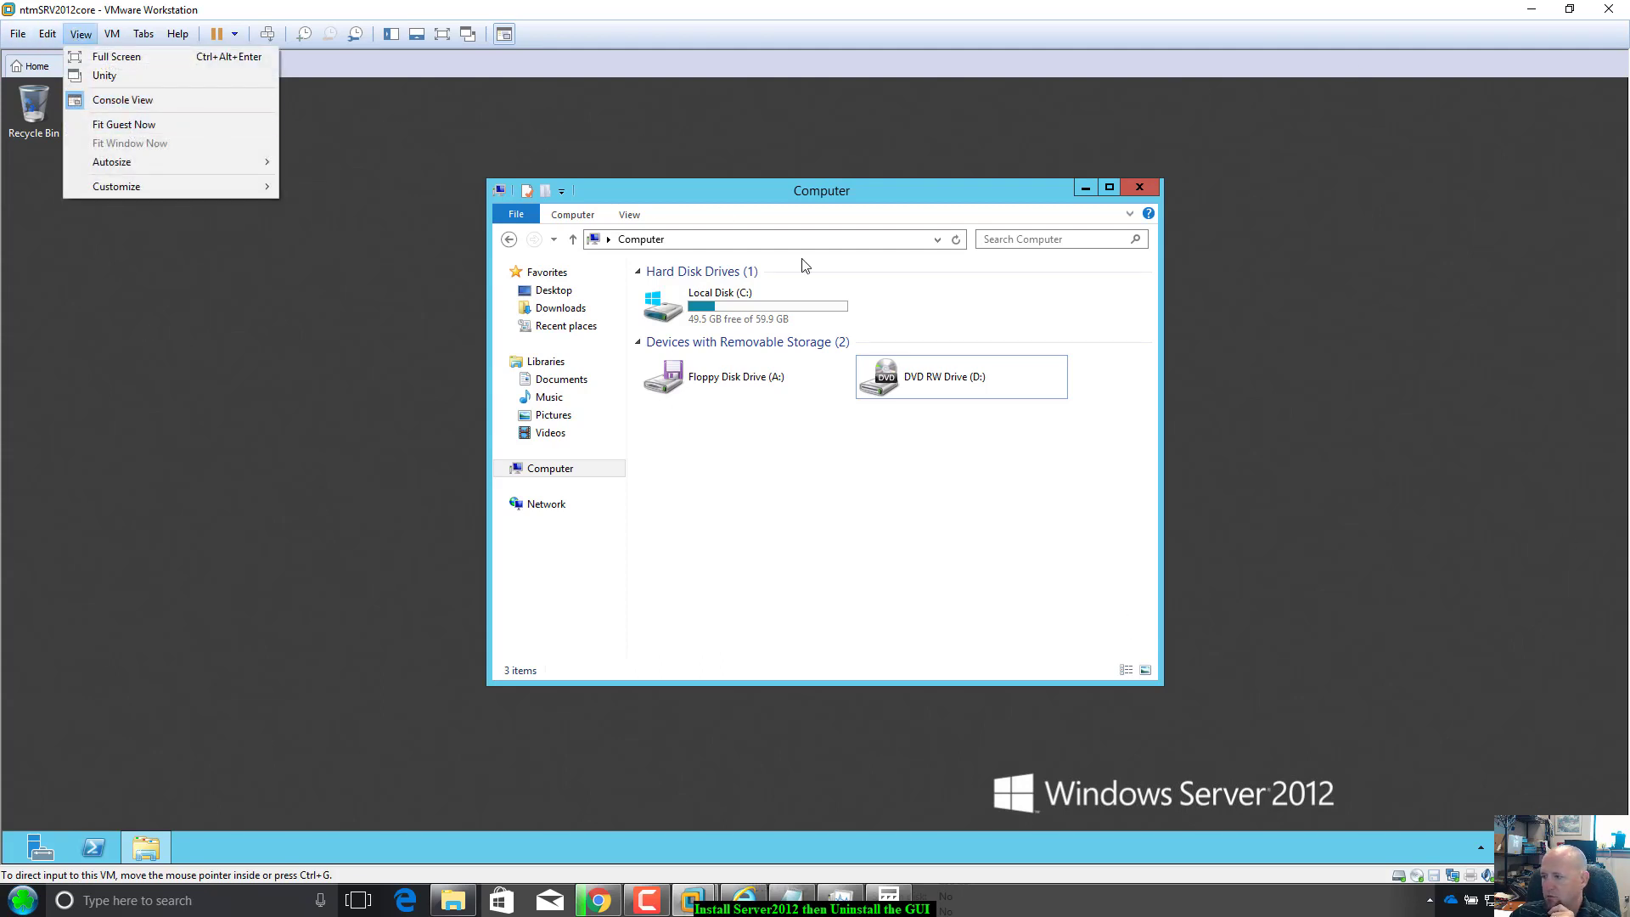
pyautogui.click(842, 198)
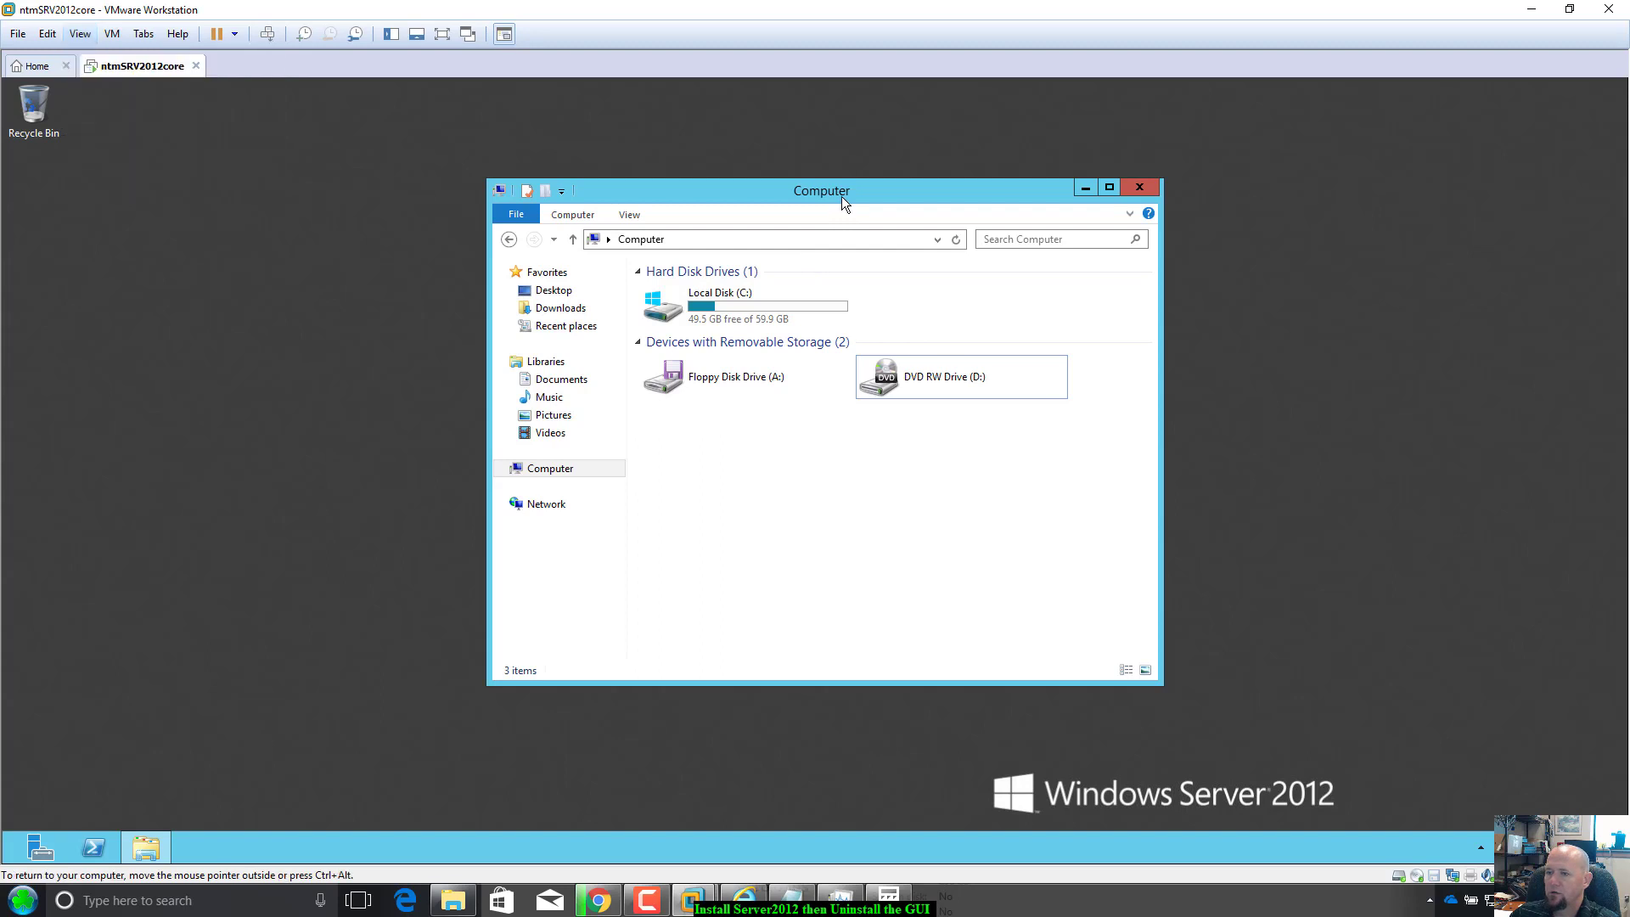
pyautogui.moveTo(843, 196); pyautogui.dragTo(849, 197)
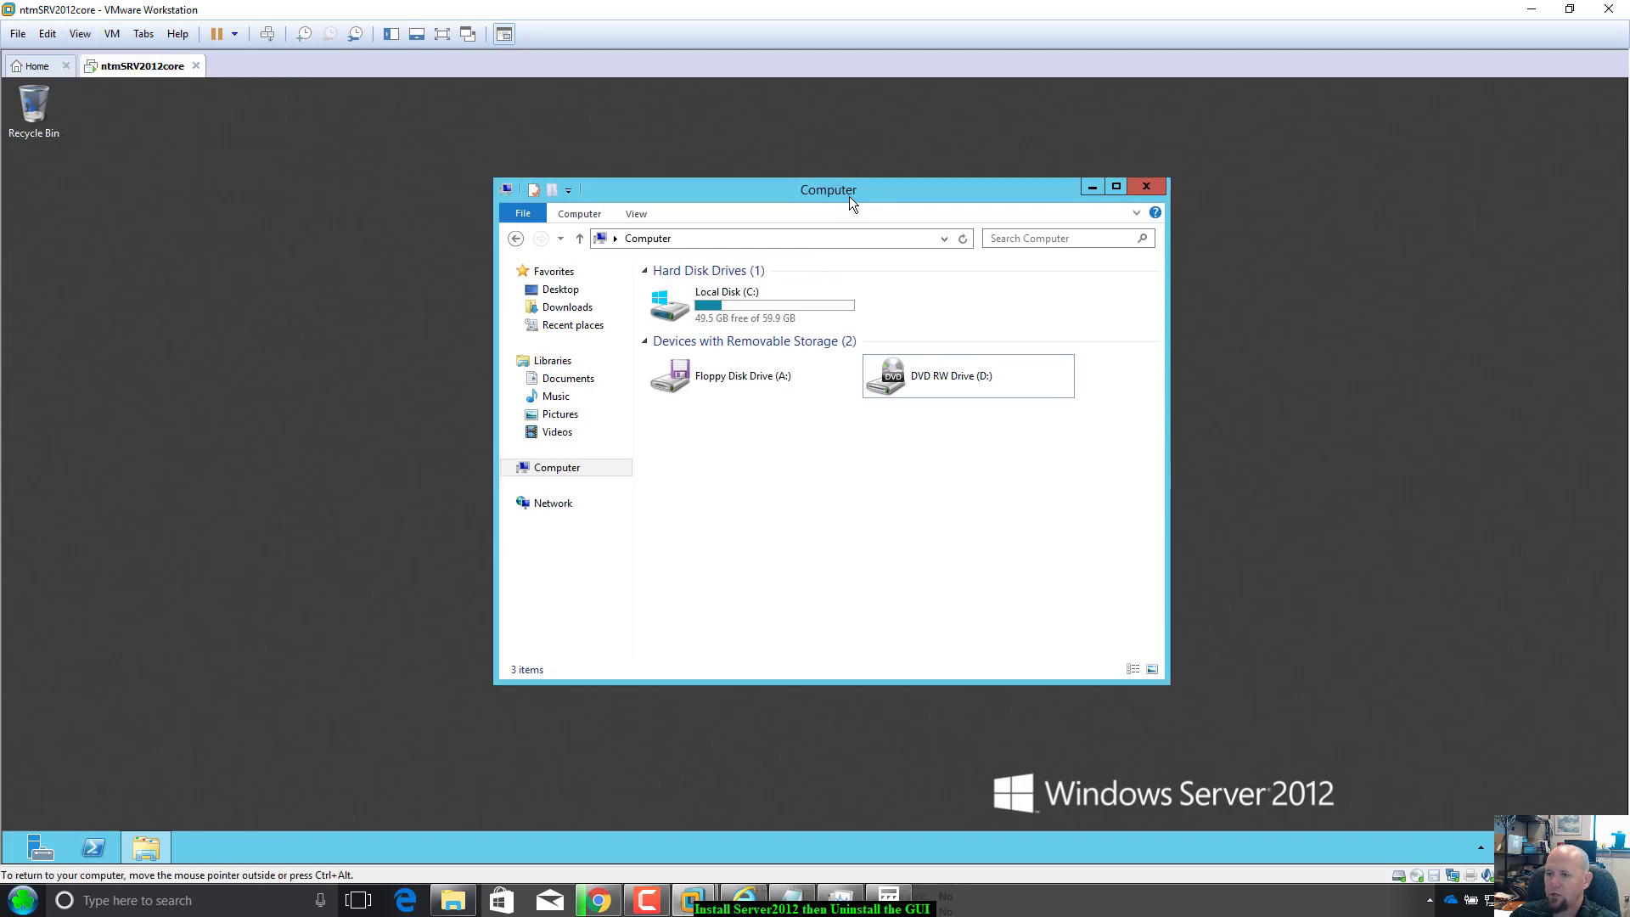
pyautogui.click(1162, 188)
# Launch sconfig from Windows PowerShell with elevation allowed, and move and enlarge its Server Configuration window.
pyautogui.click(95, 851)
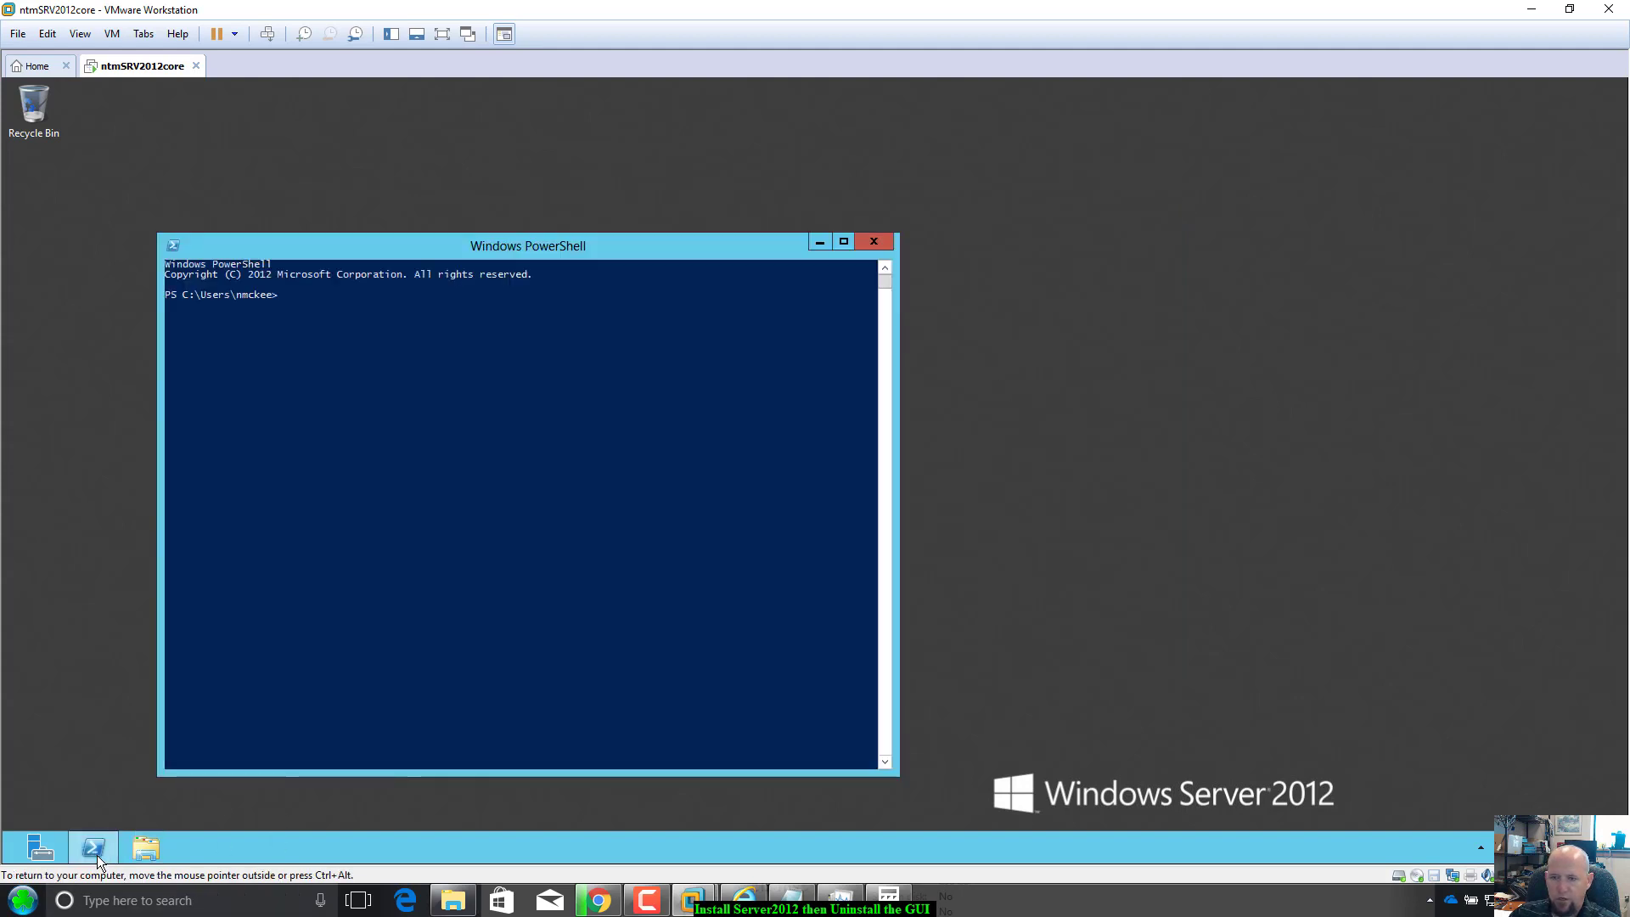
pyautogui.moveTo(489, 255); pyautogui.dragTo(748, 190)
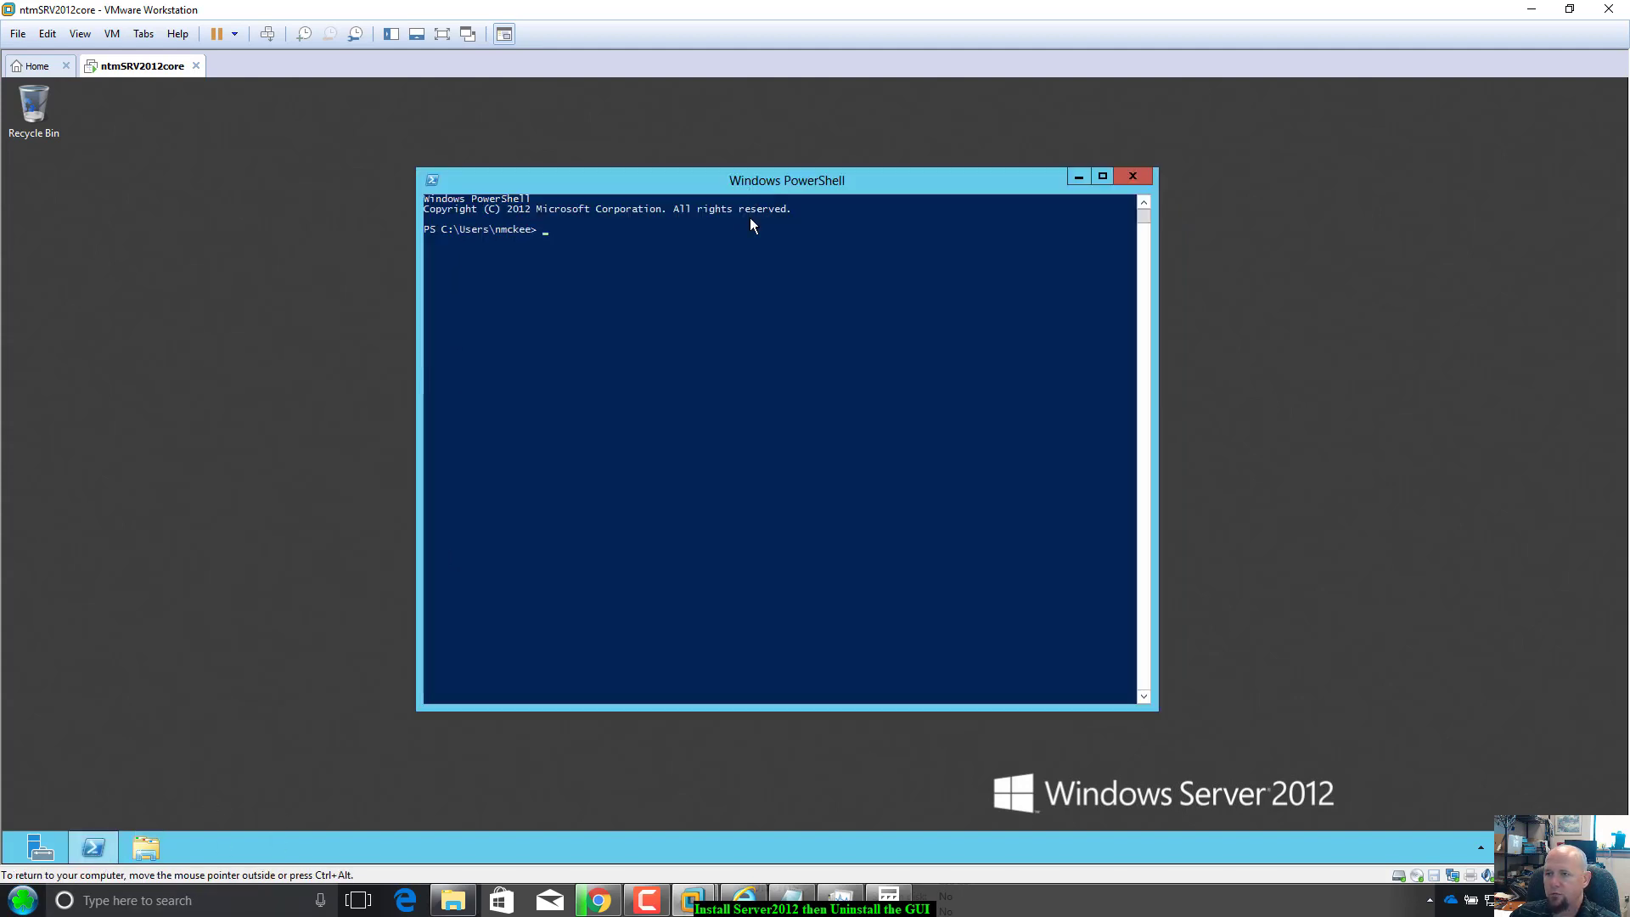
pyautogui.write('s')
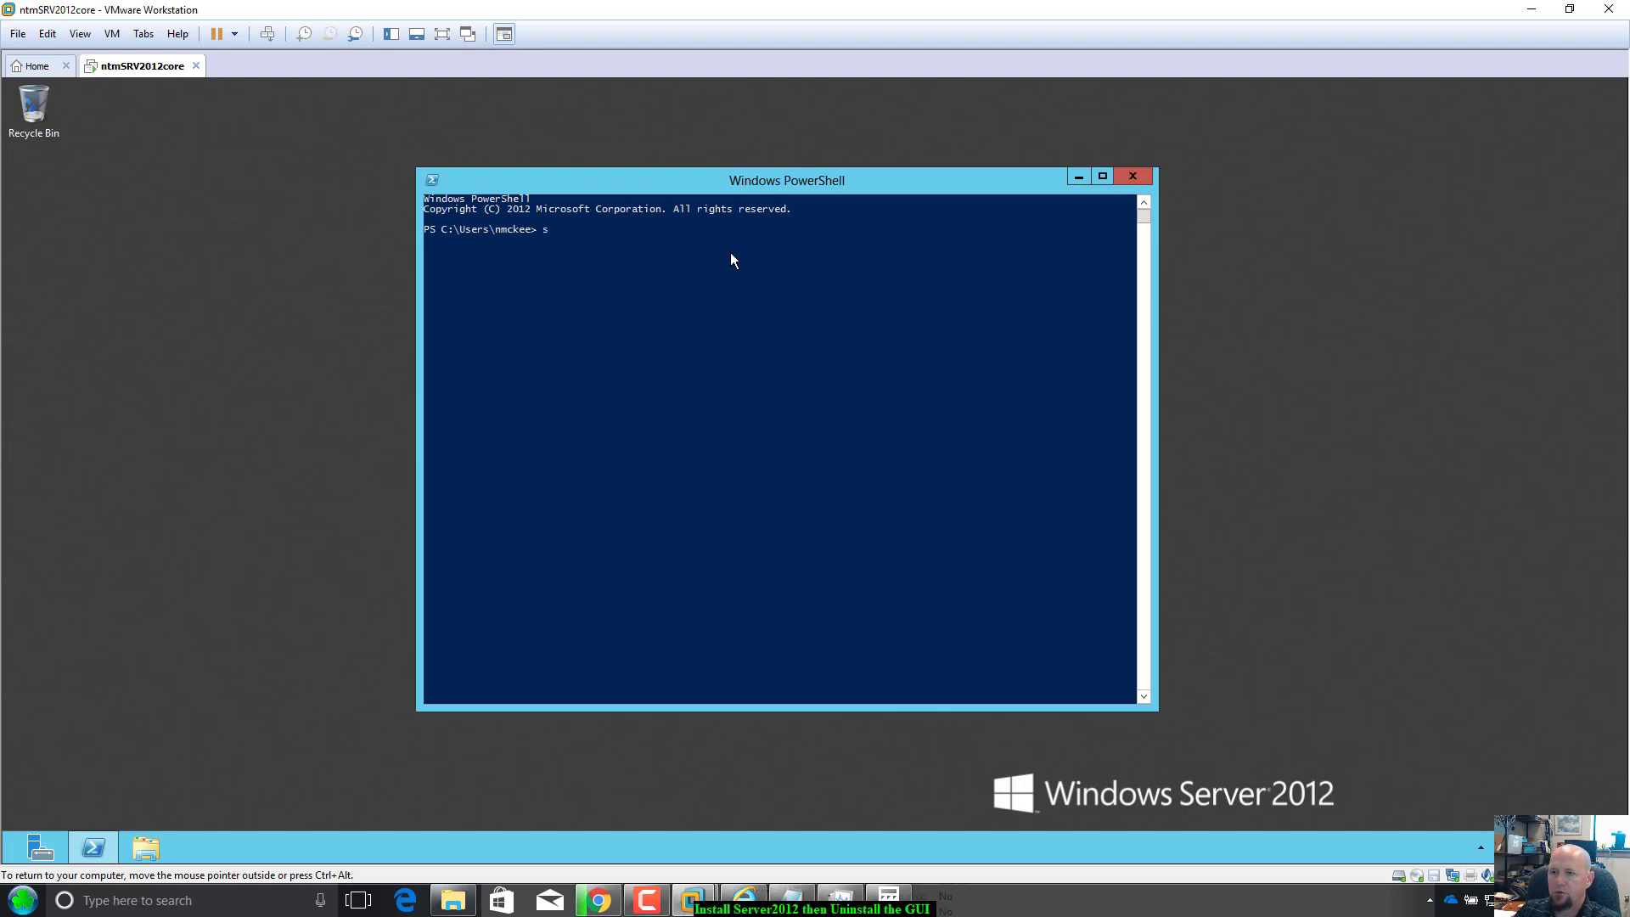
pyautogui.write('config')
pyautogui.press('Return')
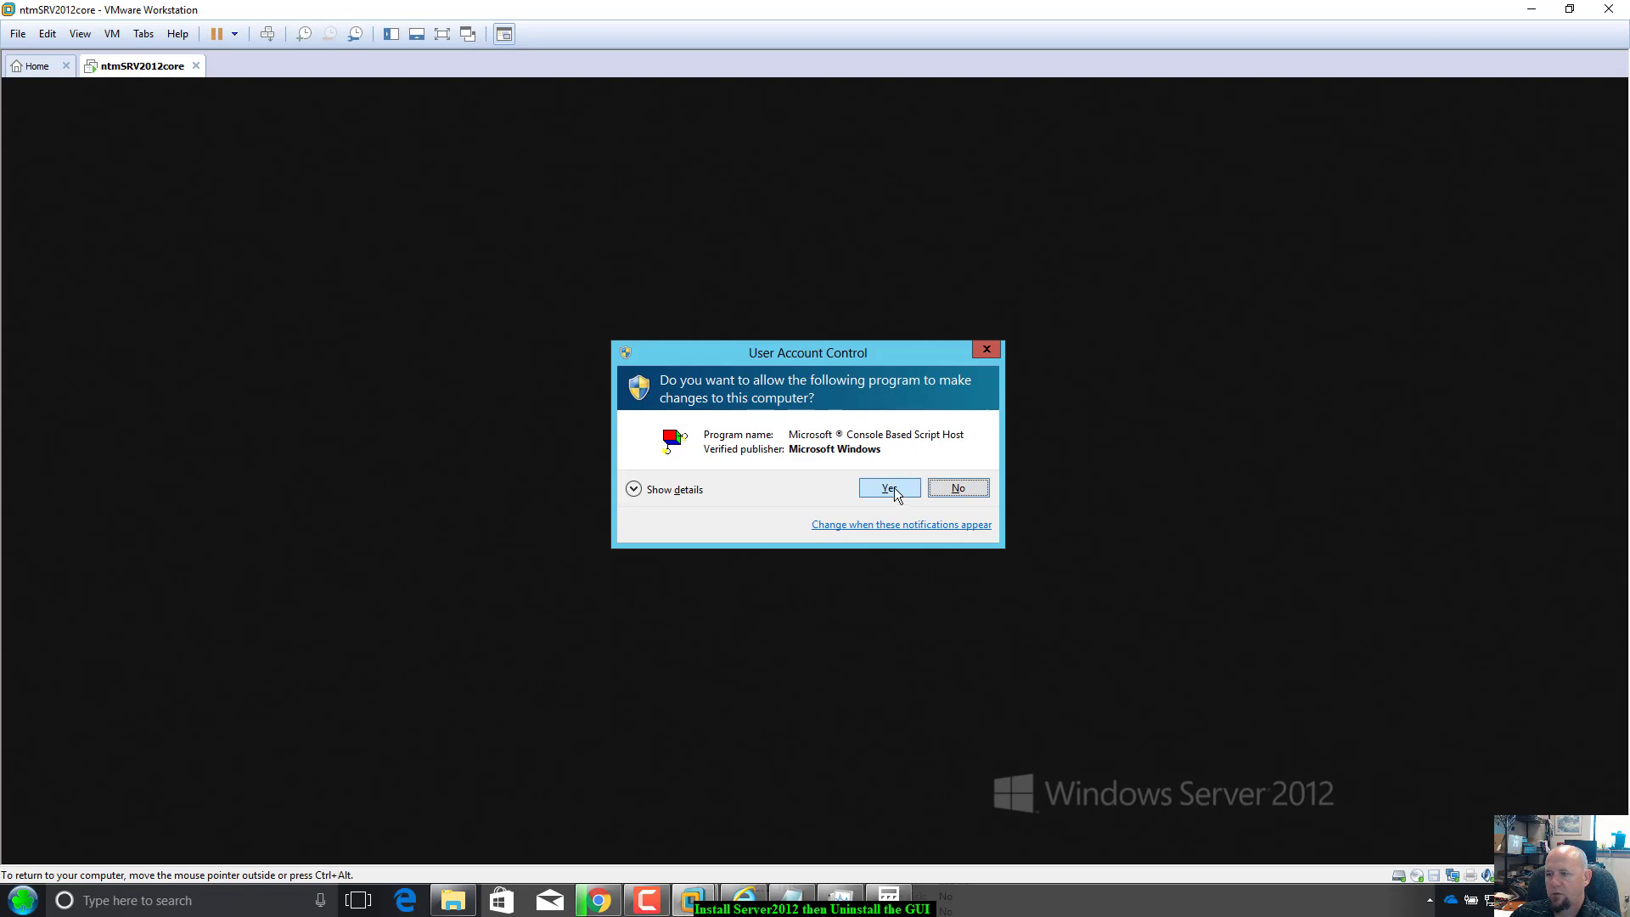
pyautogui.click(889, 488)
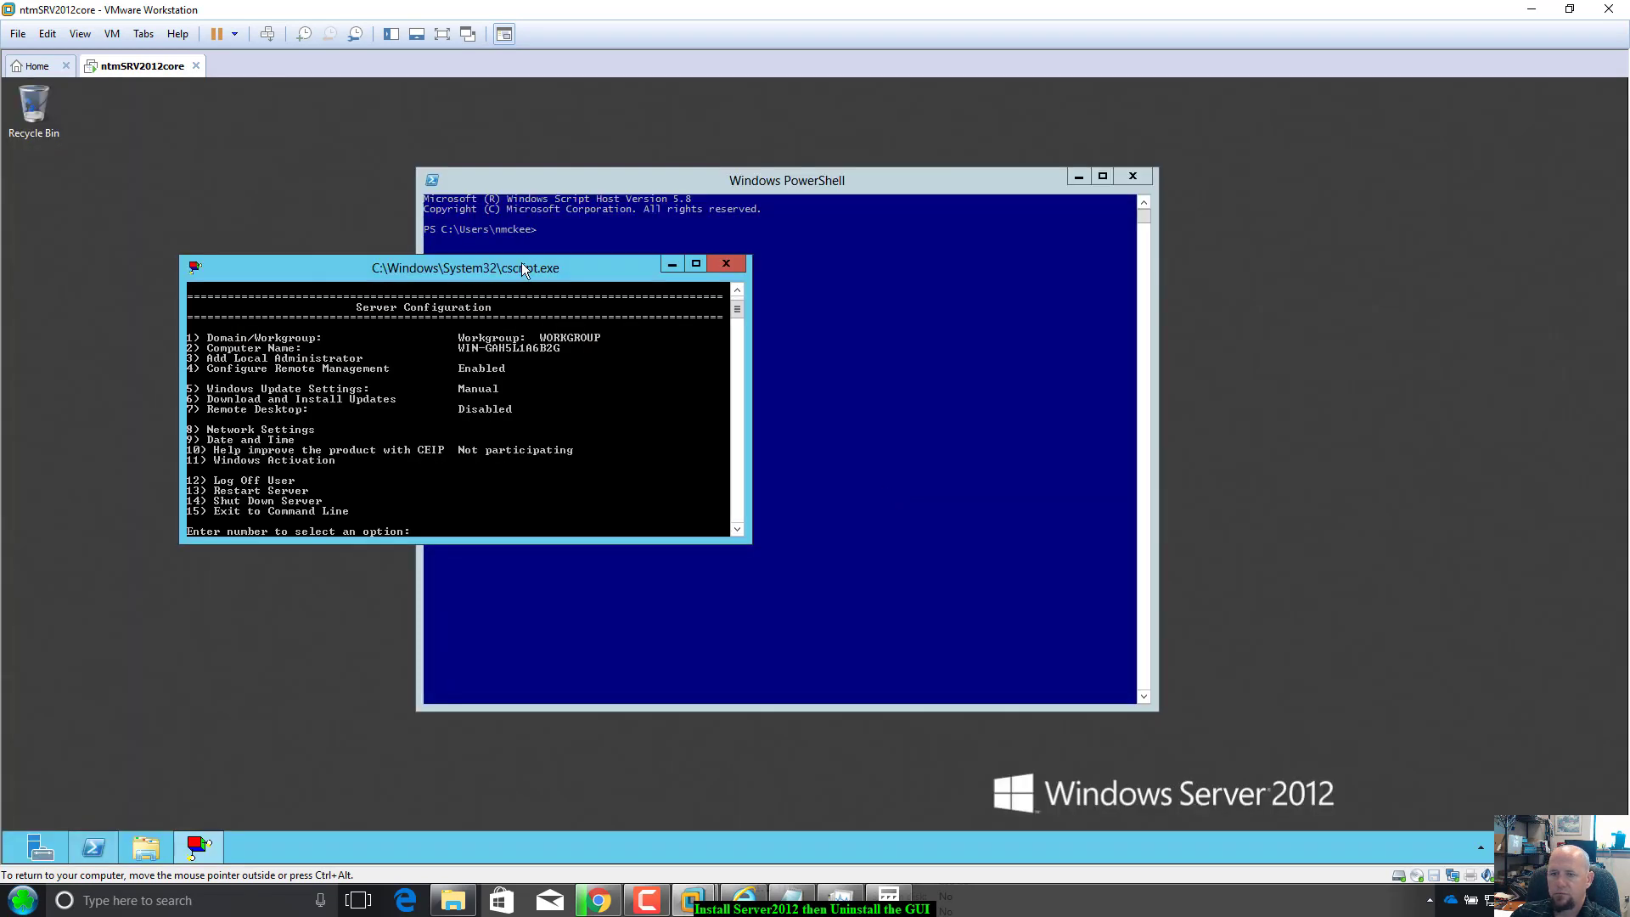
pyautogui.moveTo(534, 267); pyautogui.dragTo(795, 184)
pyautogui.moveTo(1012, 459); pyautogui.dragTo(1245, 679)
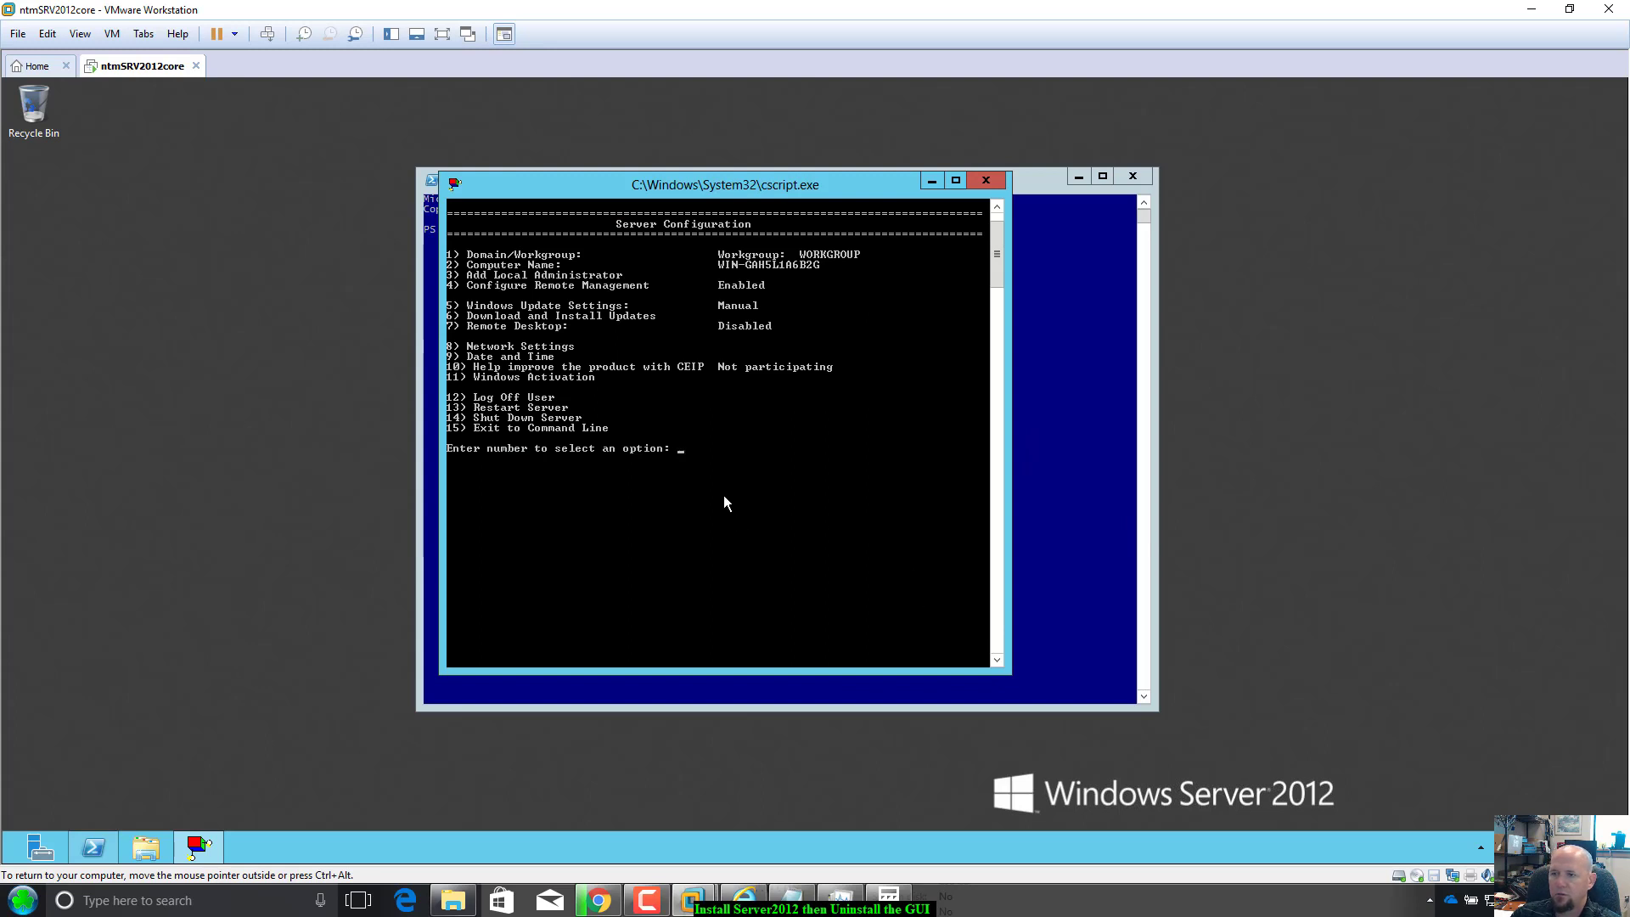
# Change the computer name to ntmSRV2012core with Server Configuration option 2 and decline the immediate restart.
pyautogui.write('1')
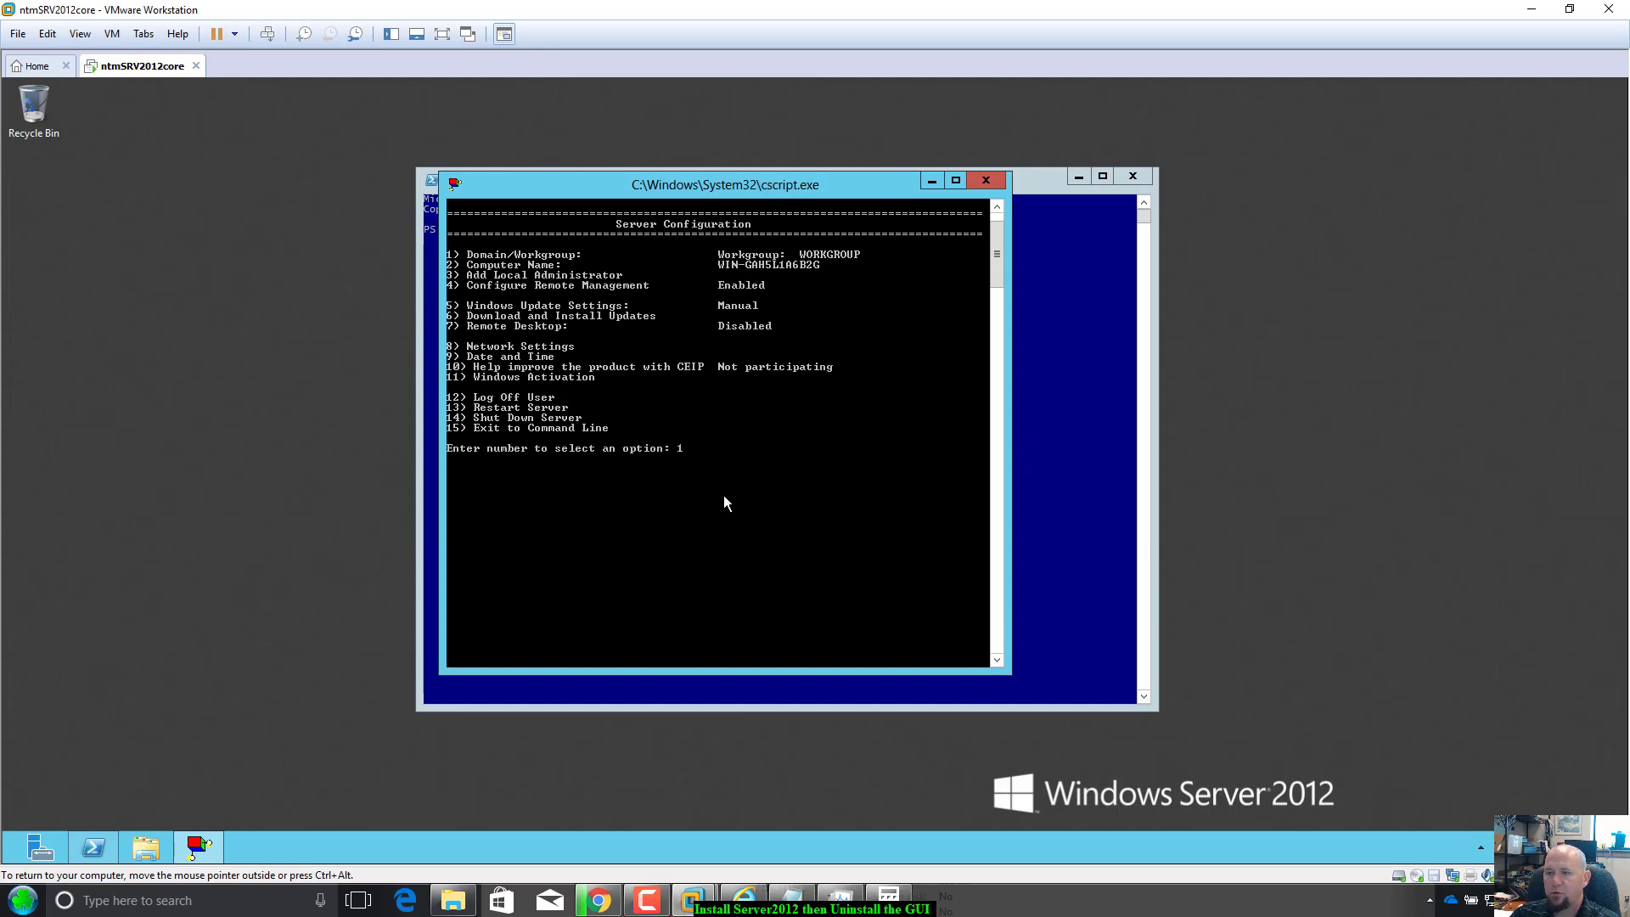
pyautogui.write('2')
pyautogui.press('Return')
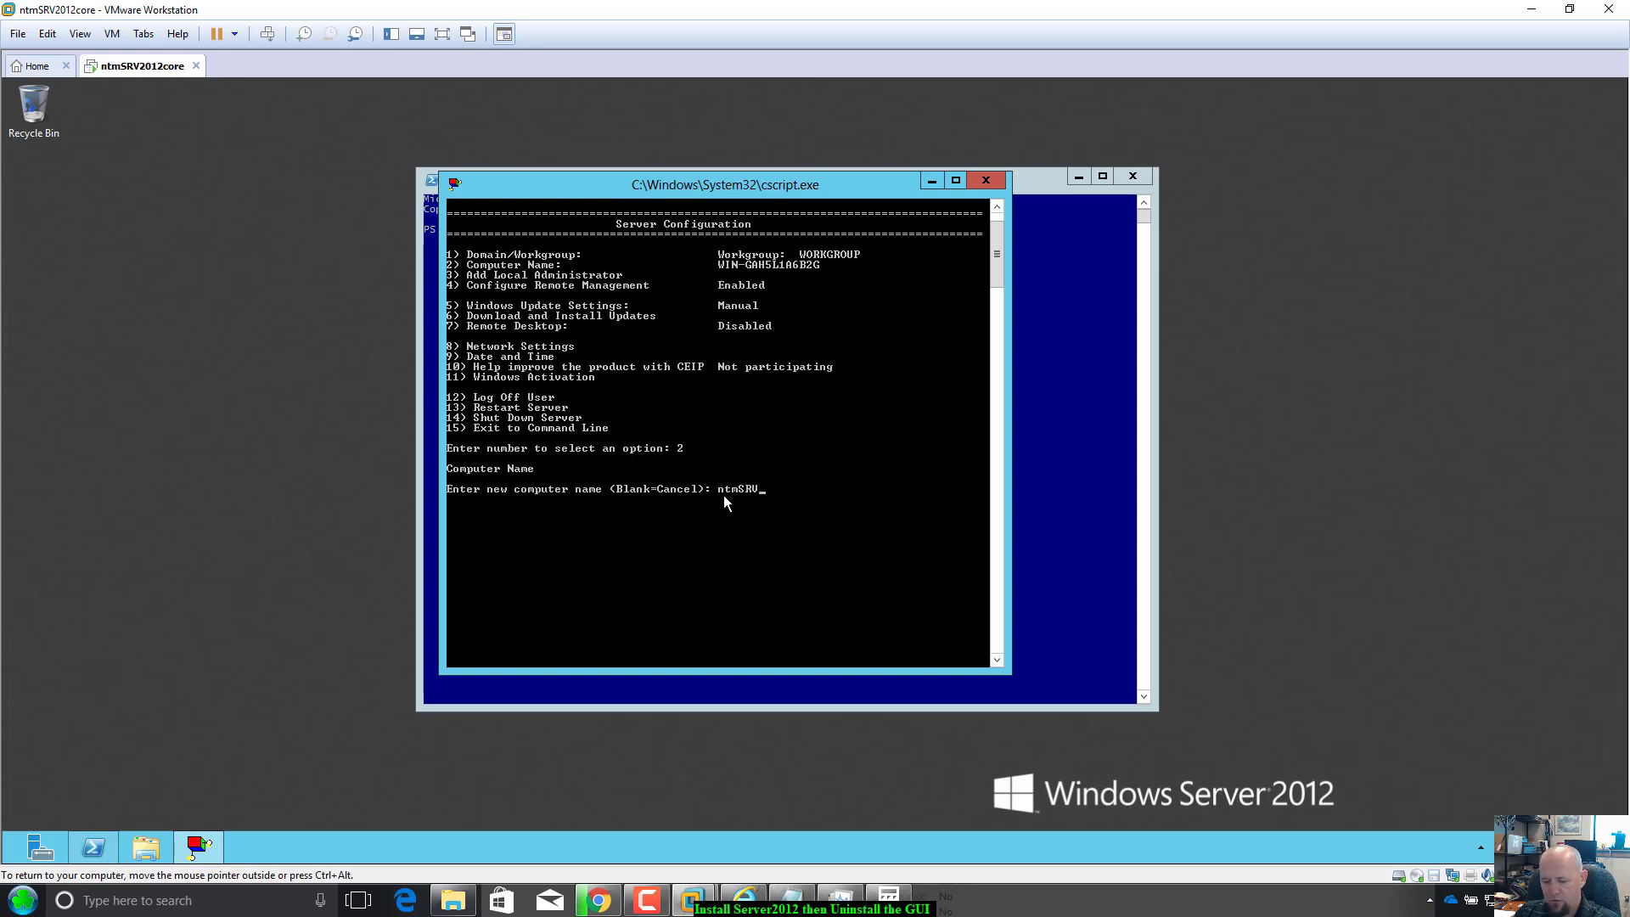
pyautogui.write('ntmSRV2012core')
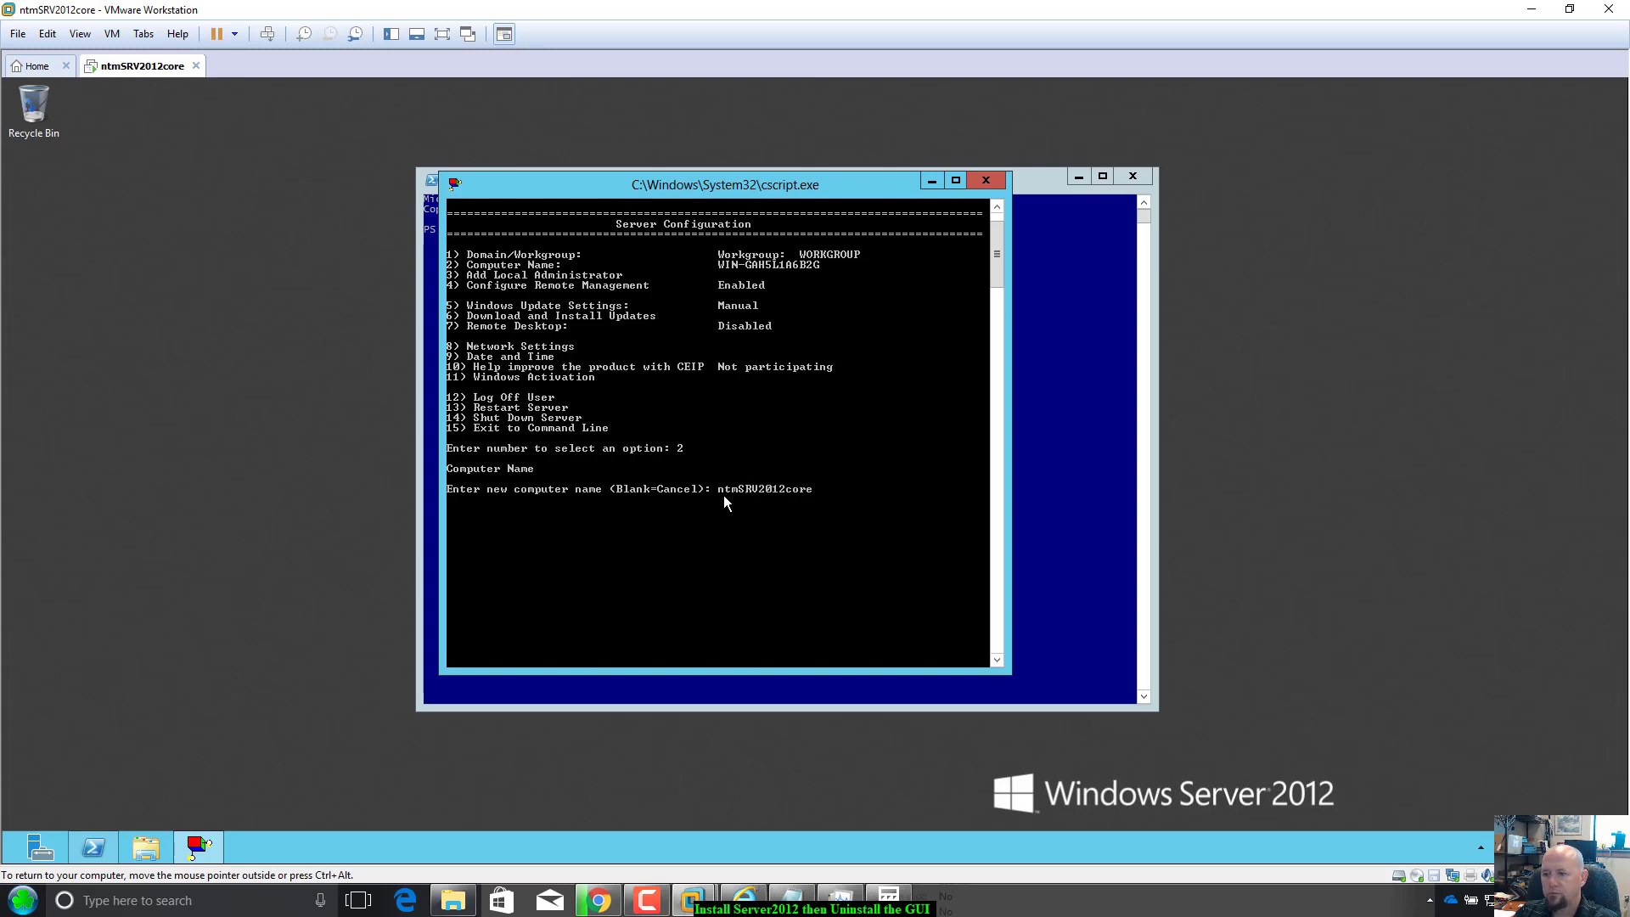
pyautogui.press('Return')
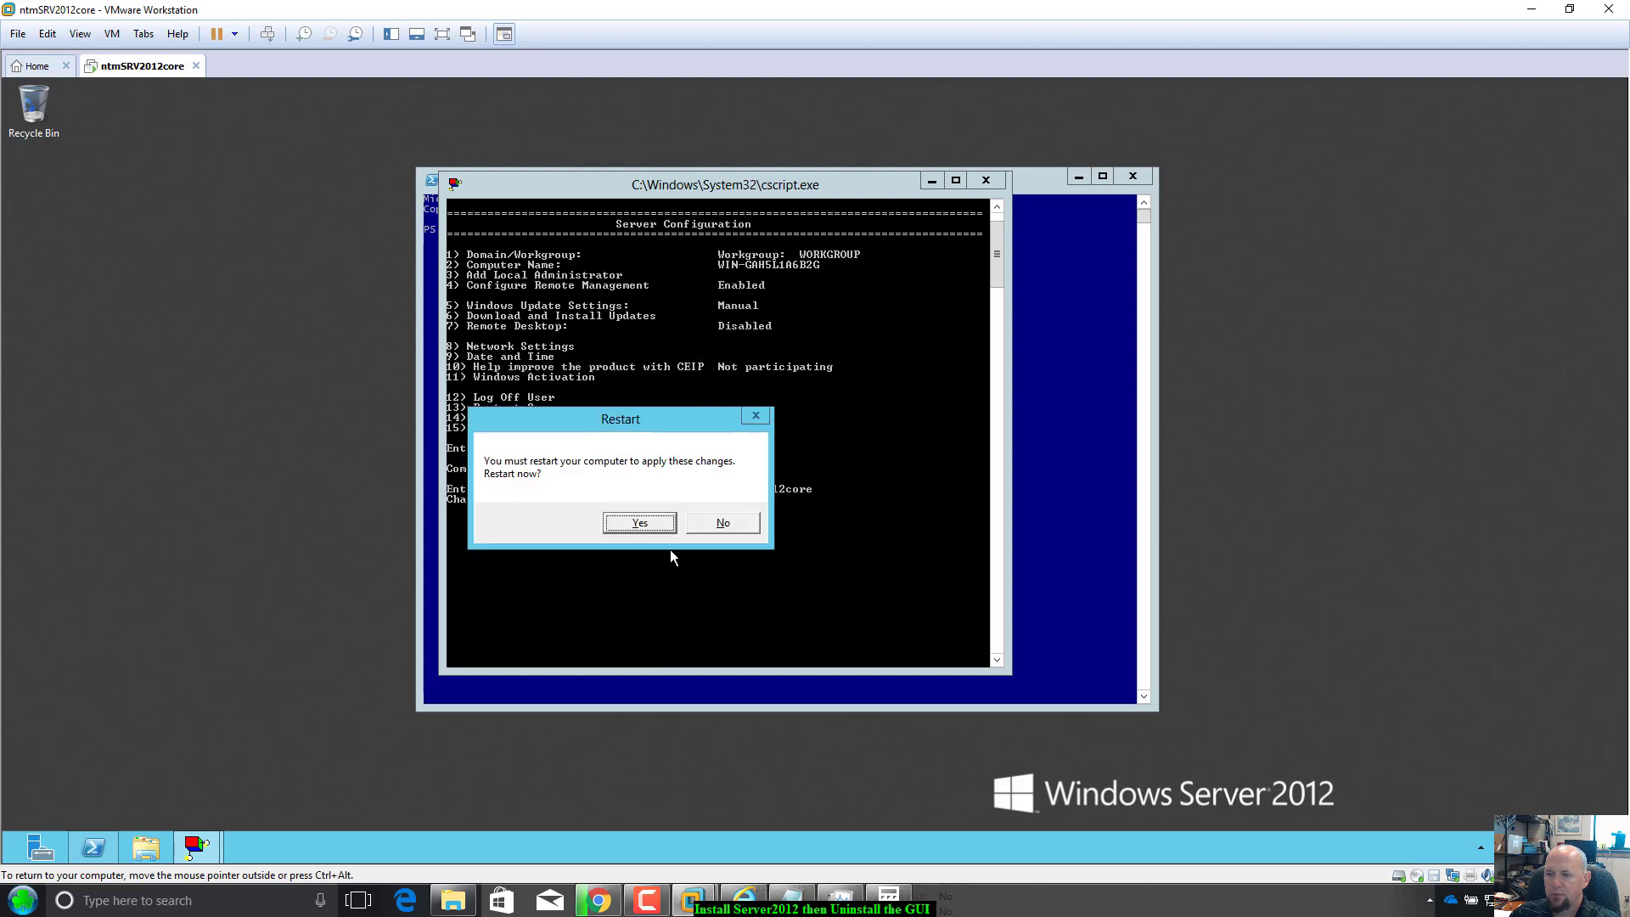
pyautogui.click(722, 523)
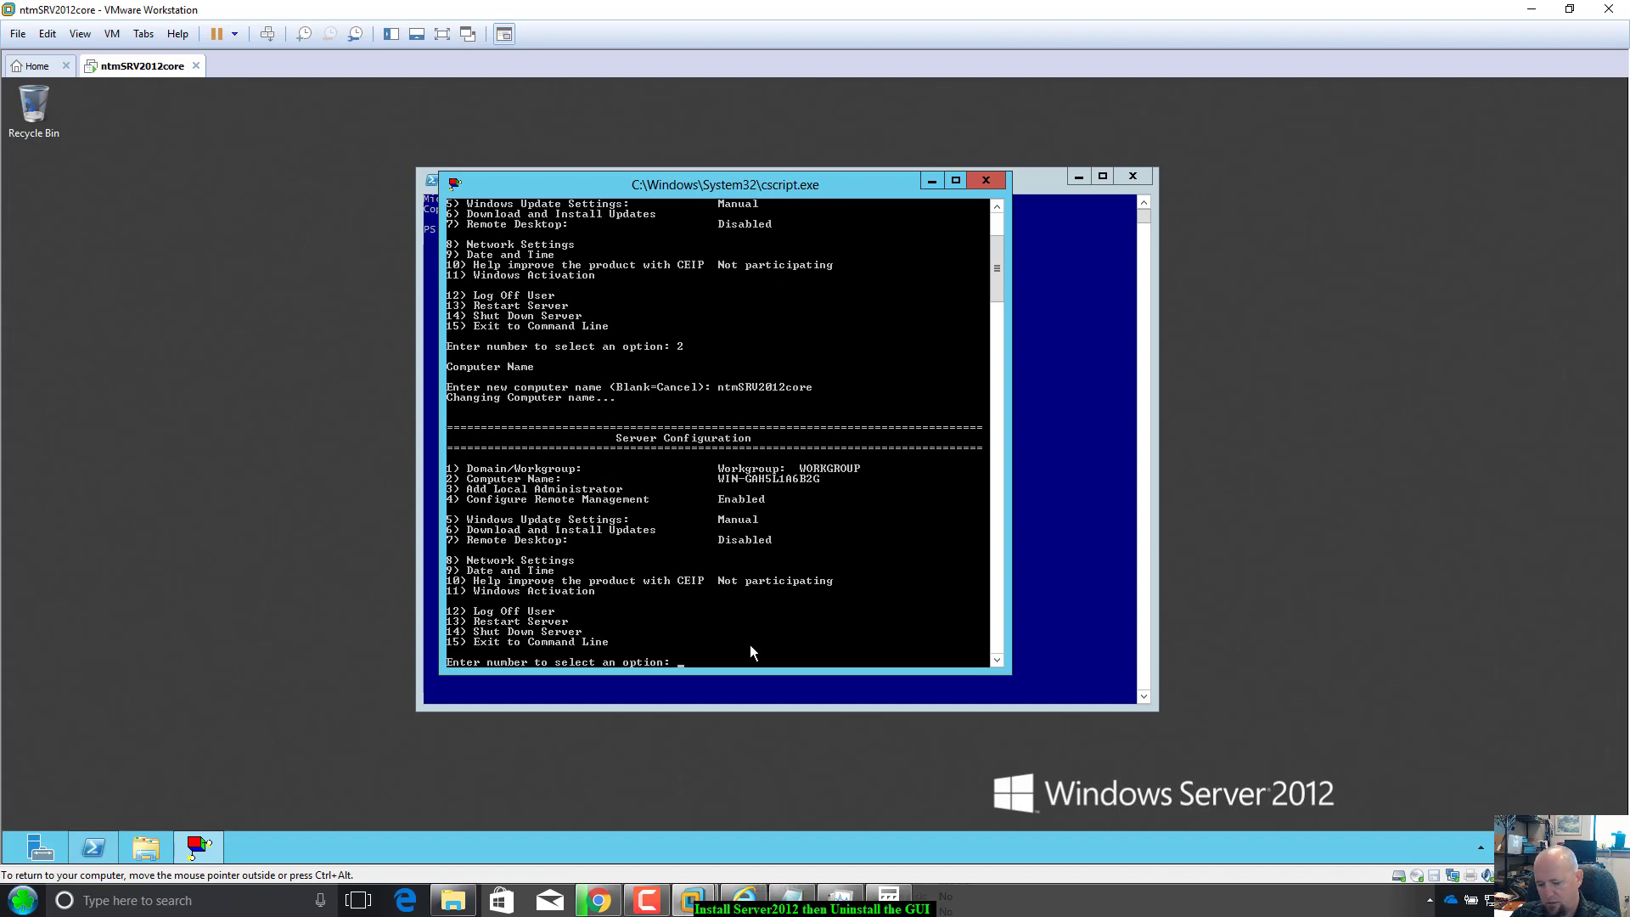
# Check the server's Date and Time settings through option 9, including additional clocks and internet time, and cancel without changes.
pyautogui.write('9')
pyautogui.press('Return')
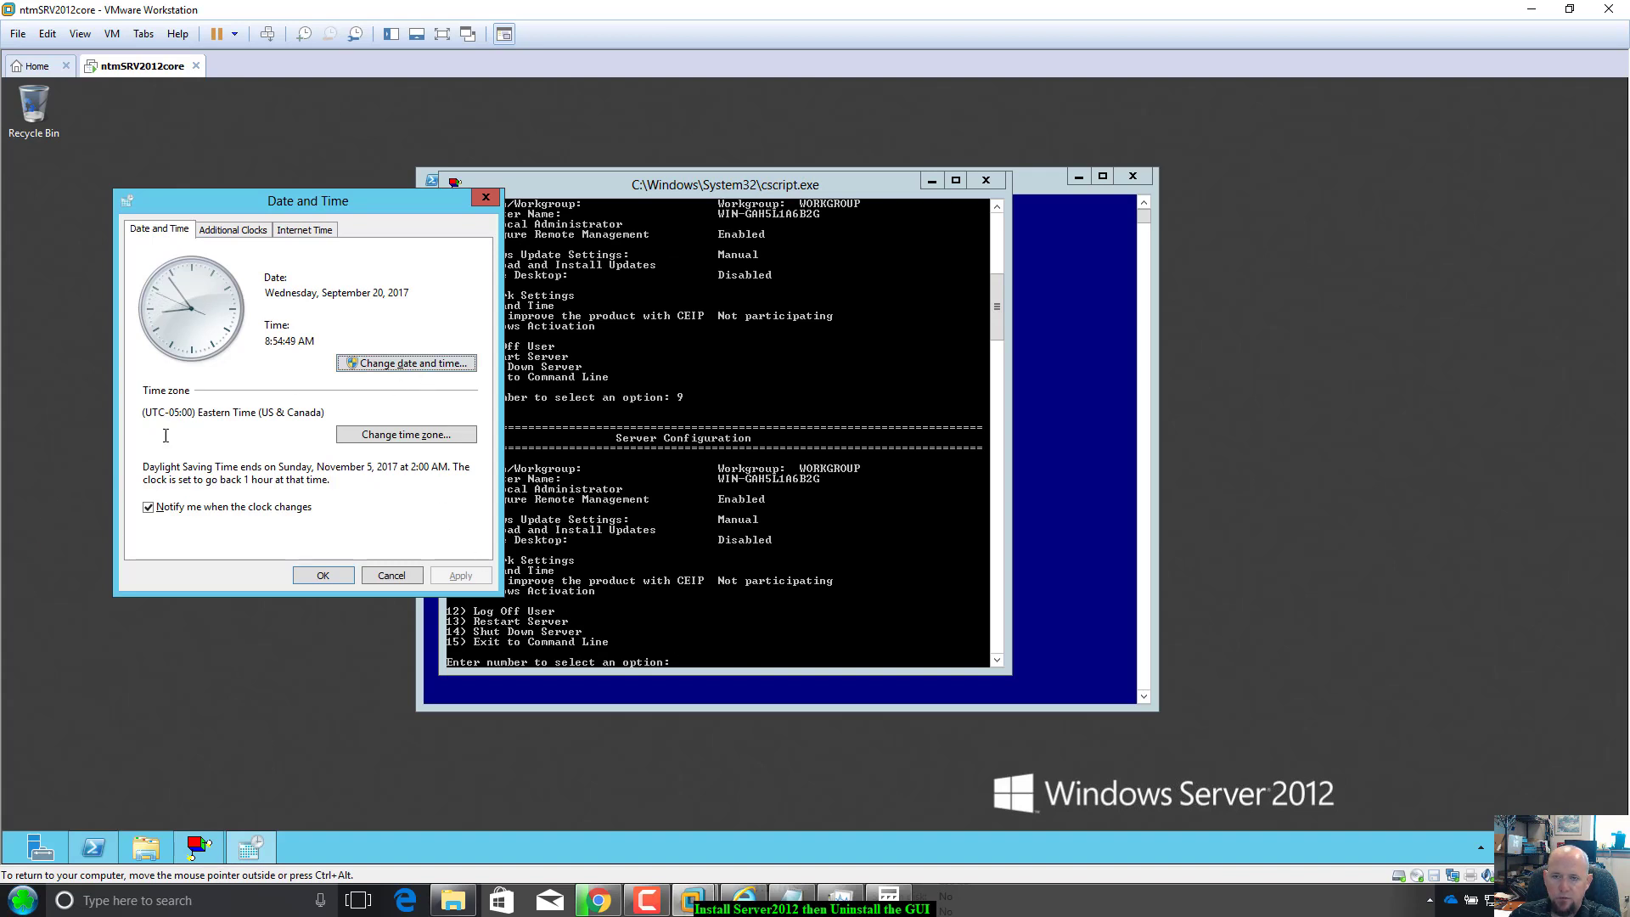
pyautogui.click(246, 230)
pyautogui.click(309, 229)
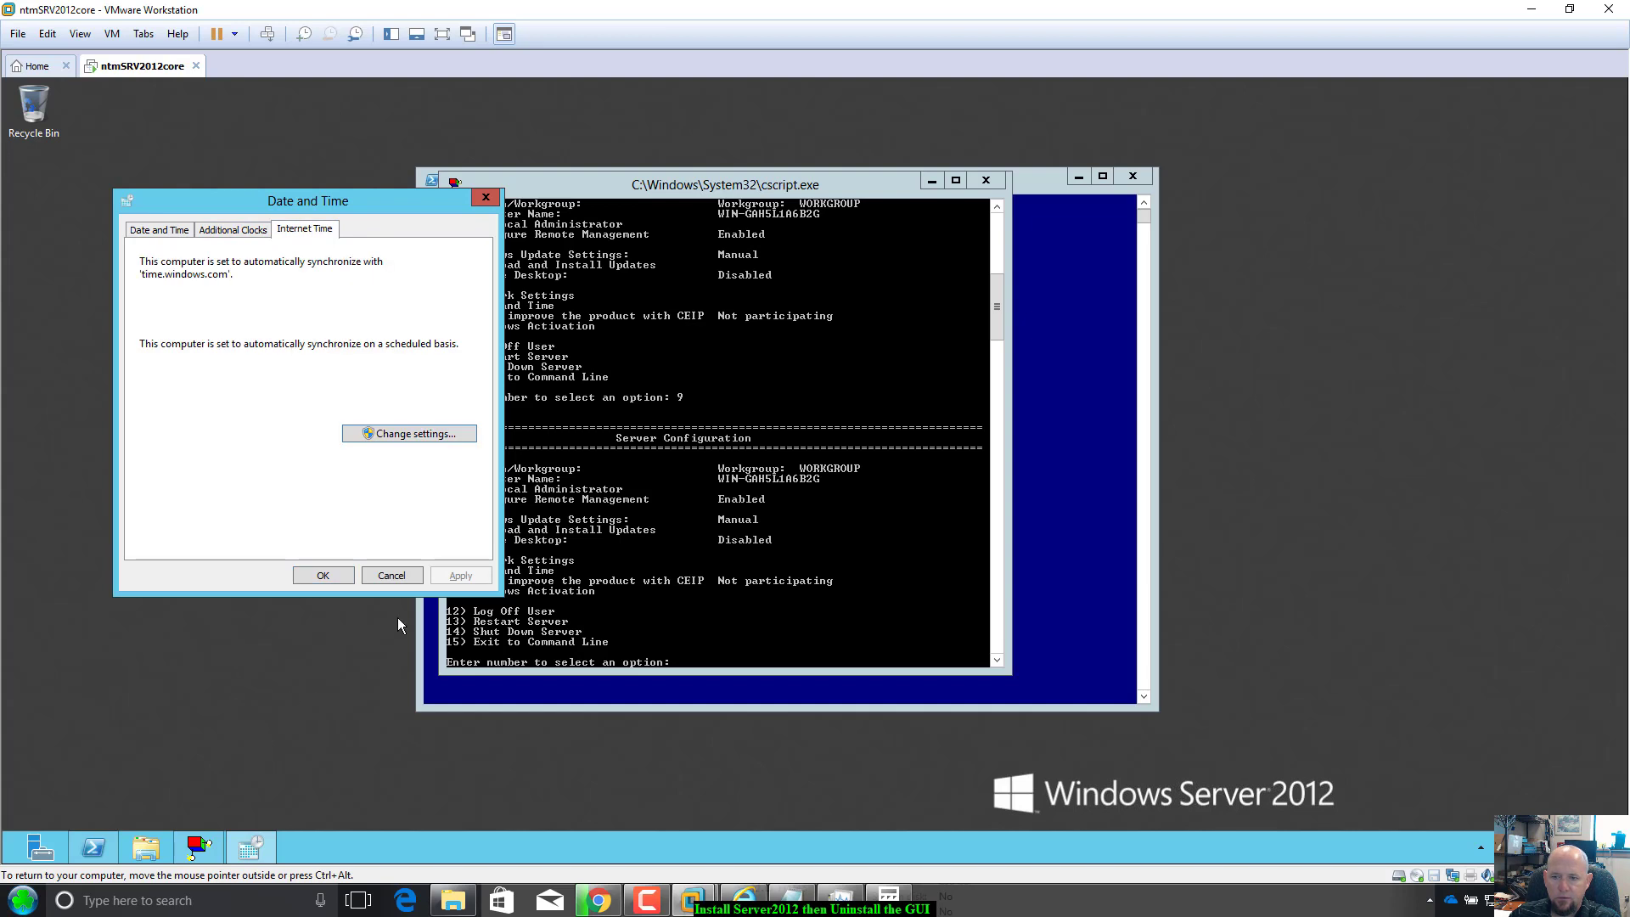
pyautogui.click(397, 576)
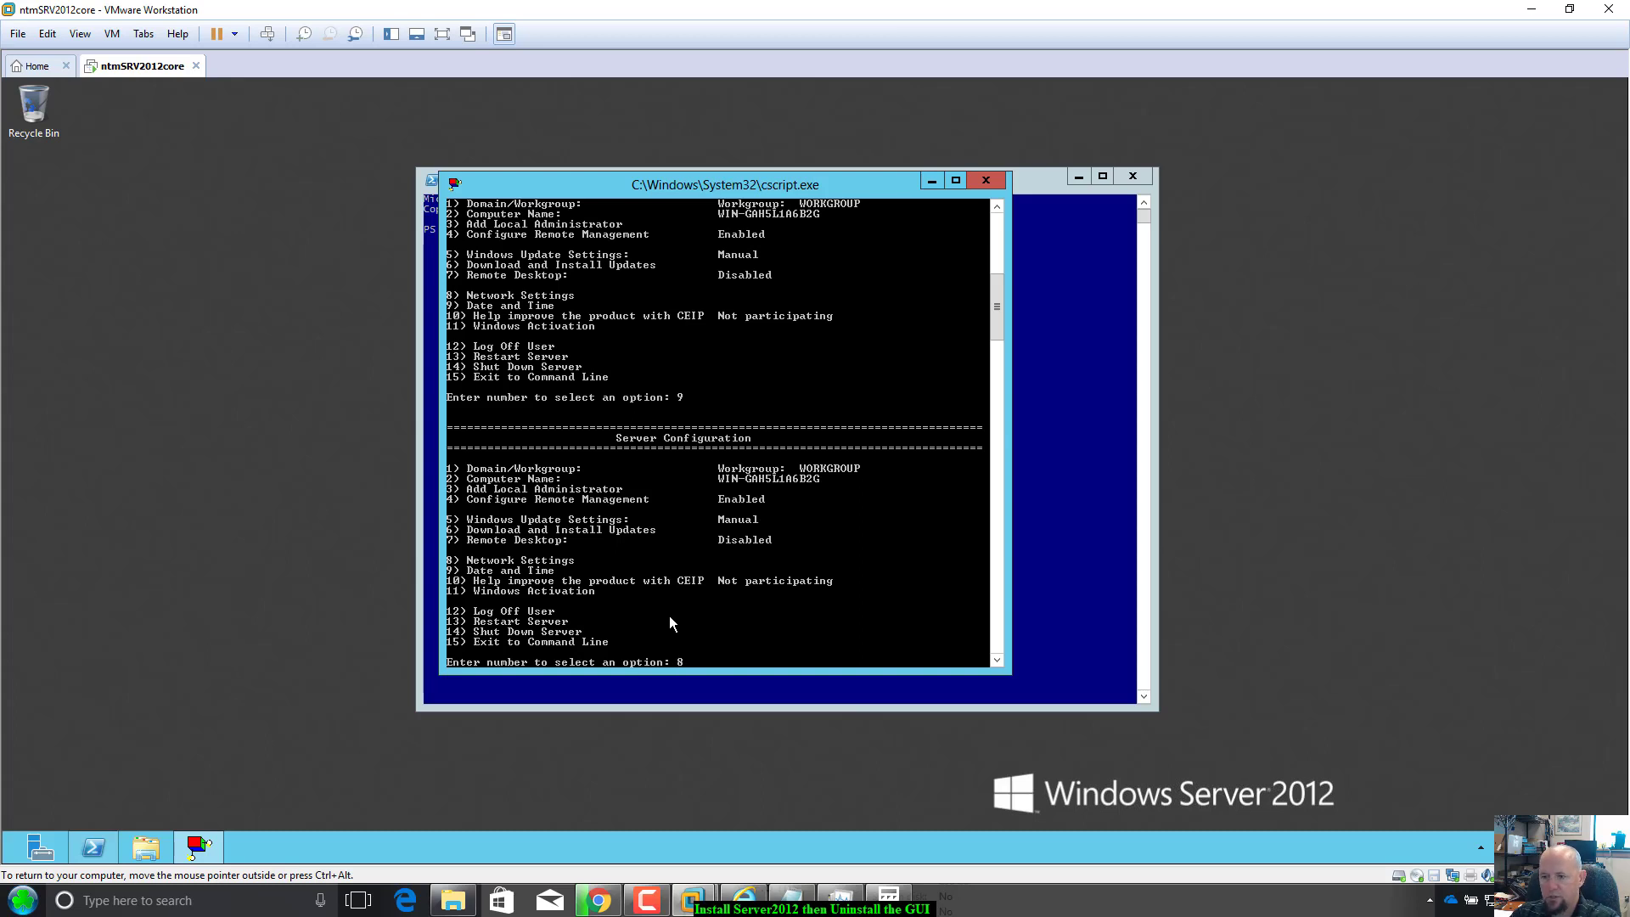
# Open Network Settings with option 8 and select the network adapter with index 10.
pyautogui.write('8')
pyautogui.press('Return')
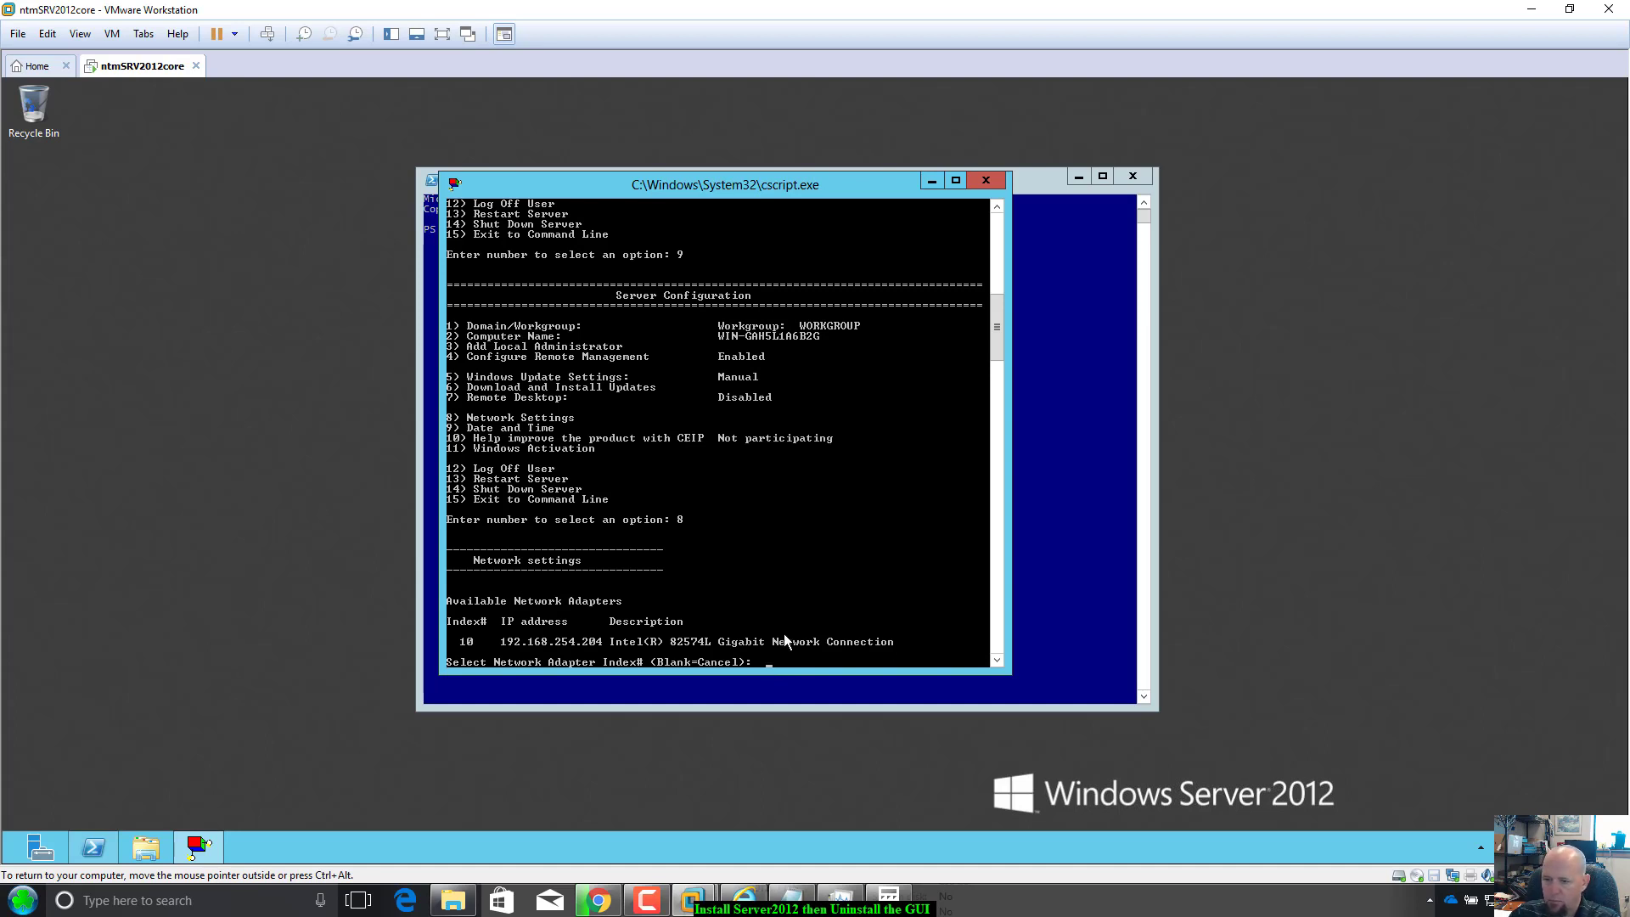
pyautogui.write('8')
pyautogui.press('BackSpace')
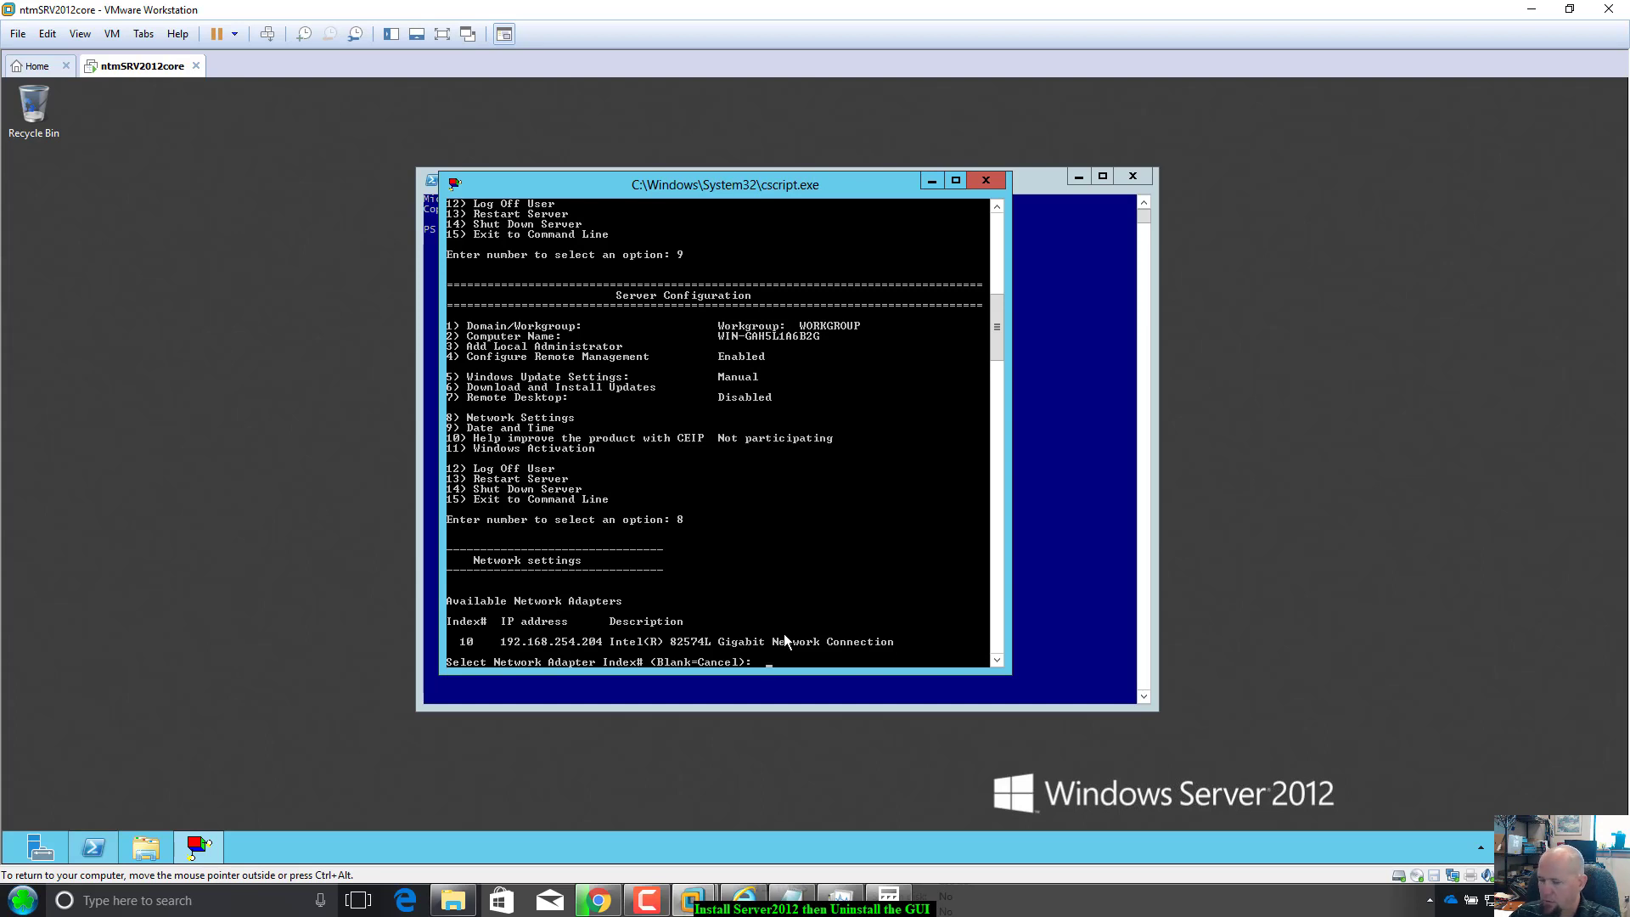
pyautogui.write('10')
pyautogui.press('Return')
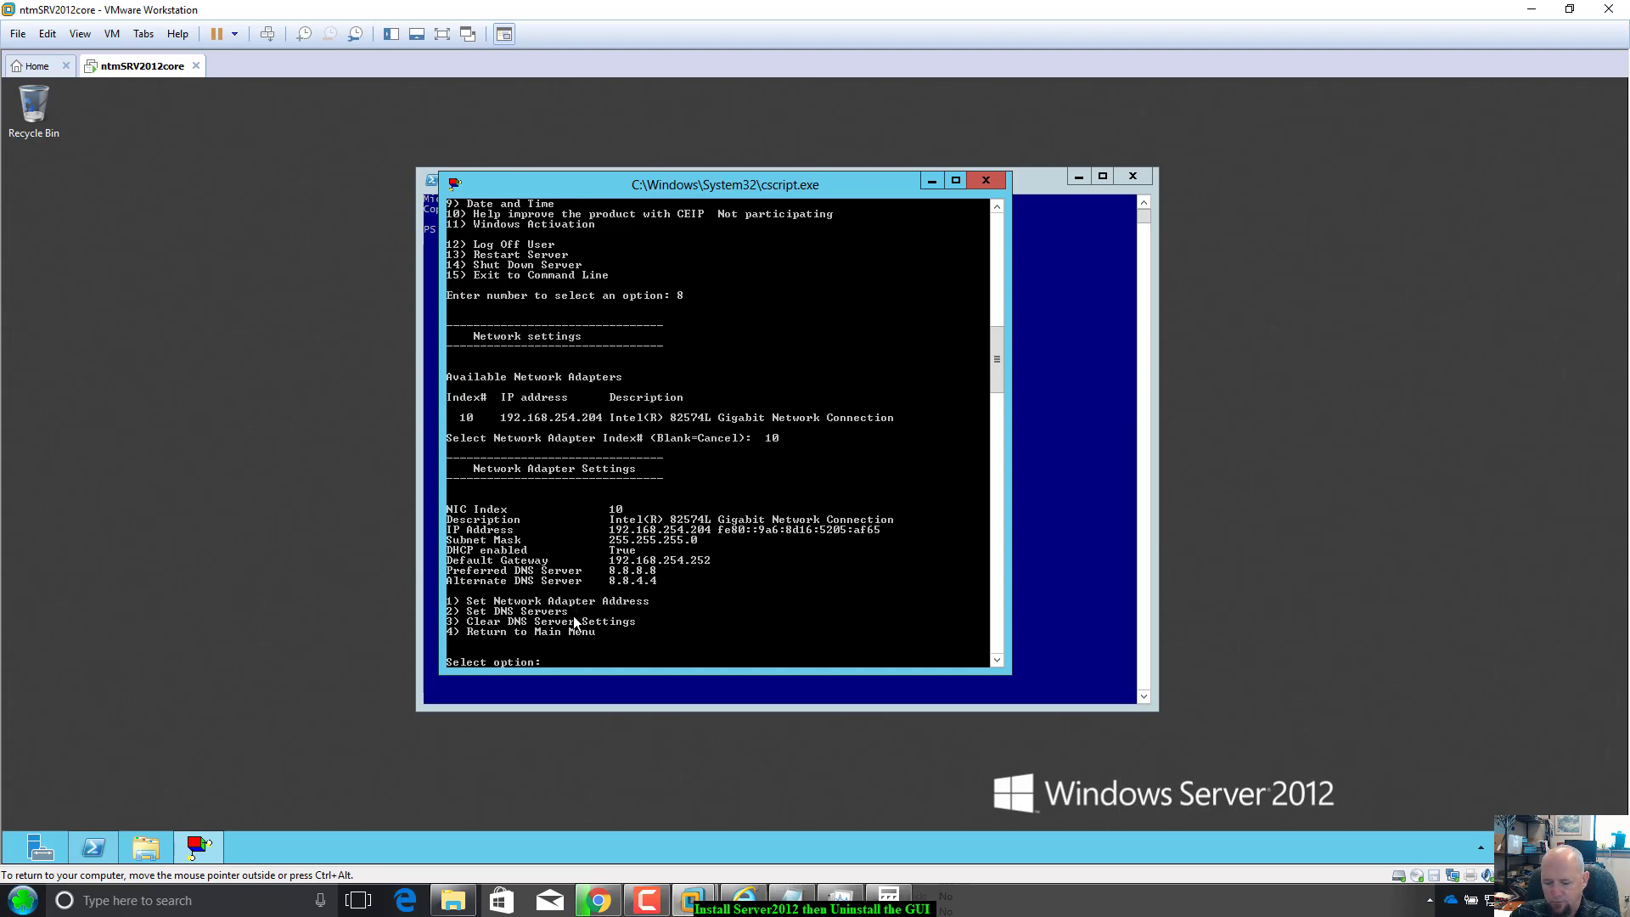
# Set the network adapter address to static IP 192.168.200.4 and accept the default subnet mask.
pyautogui.press('Return')
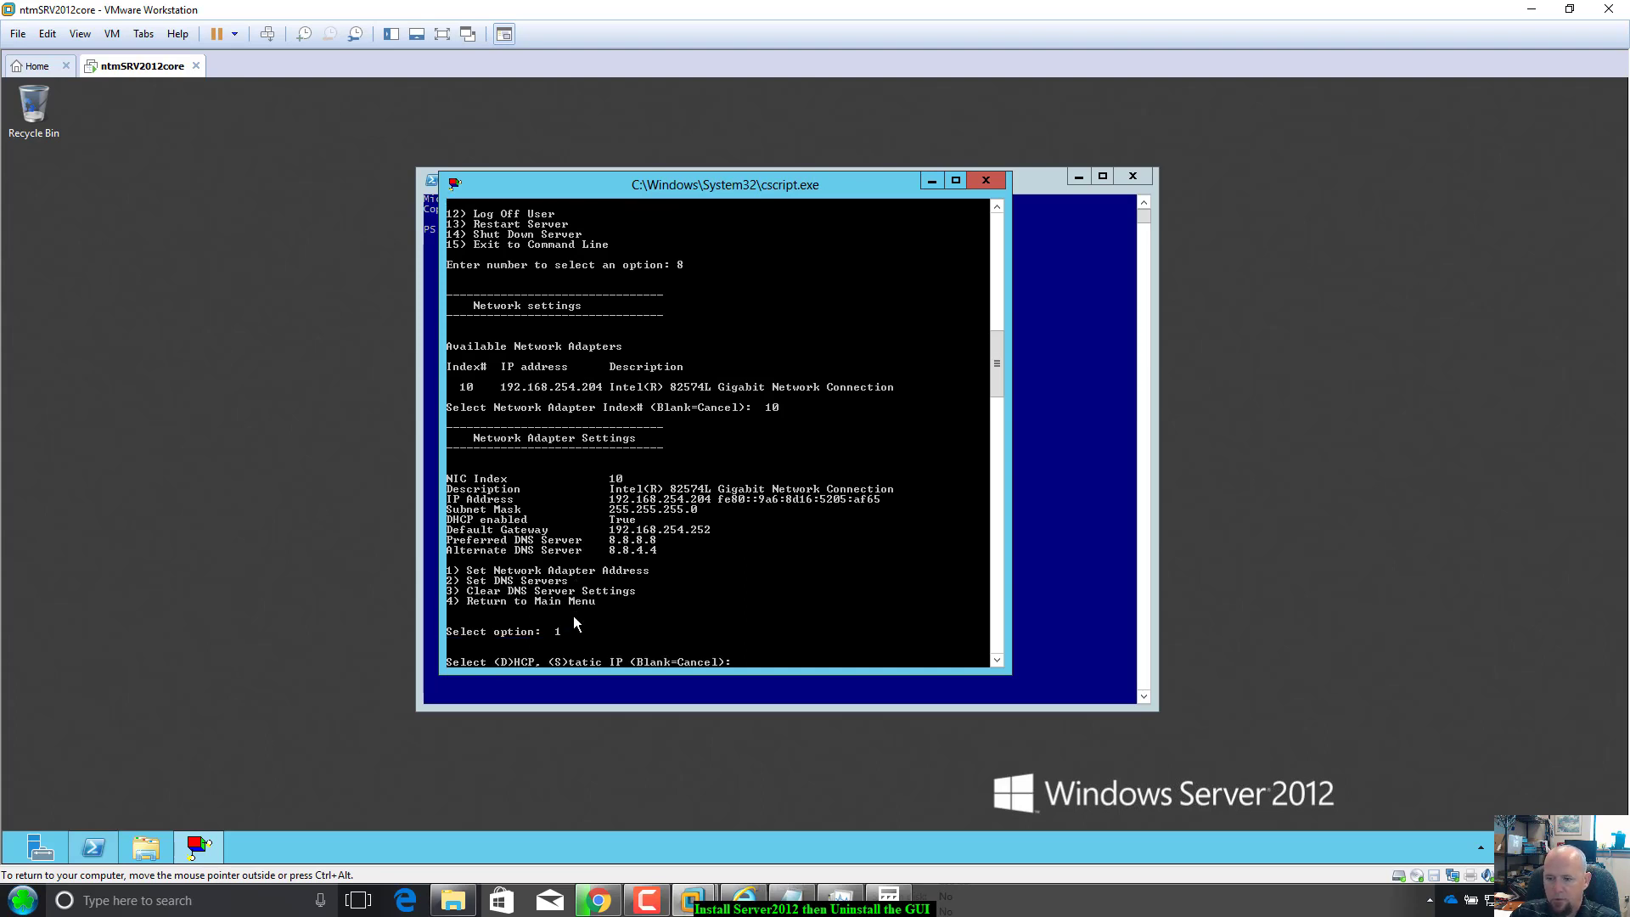
pyautogui.write('s')
pyautogui.press('Return')
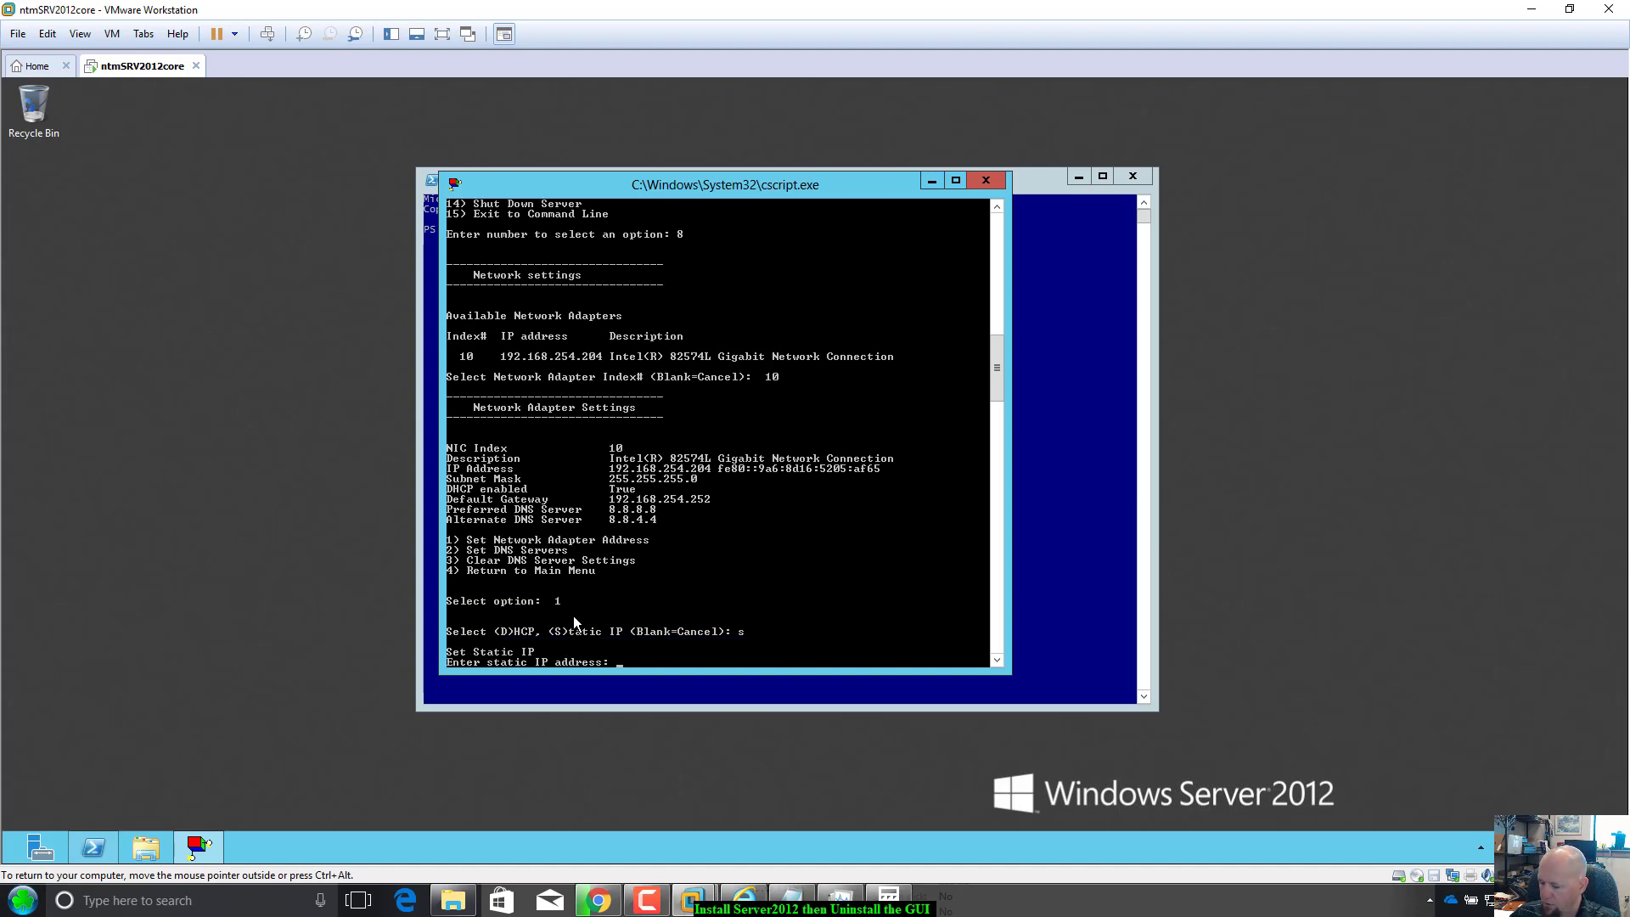
pyautogui.write('192.168.2')
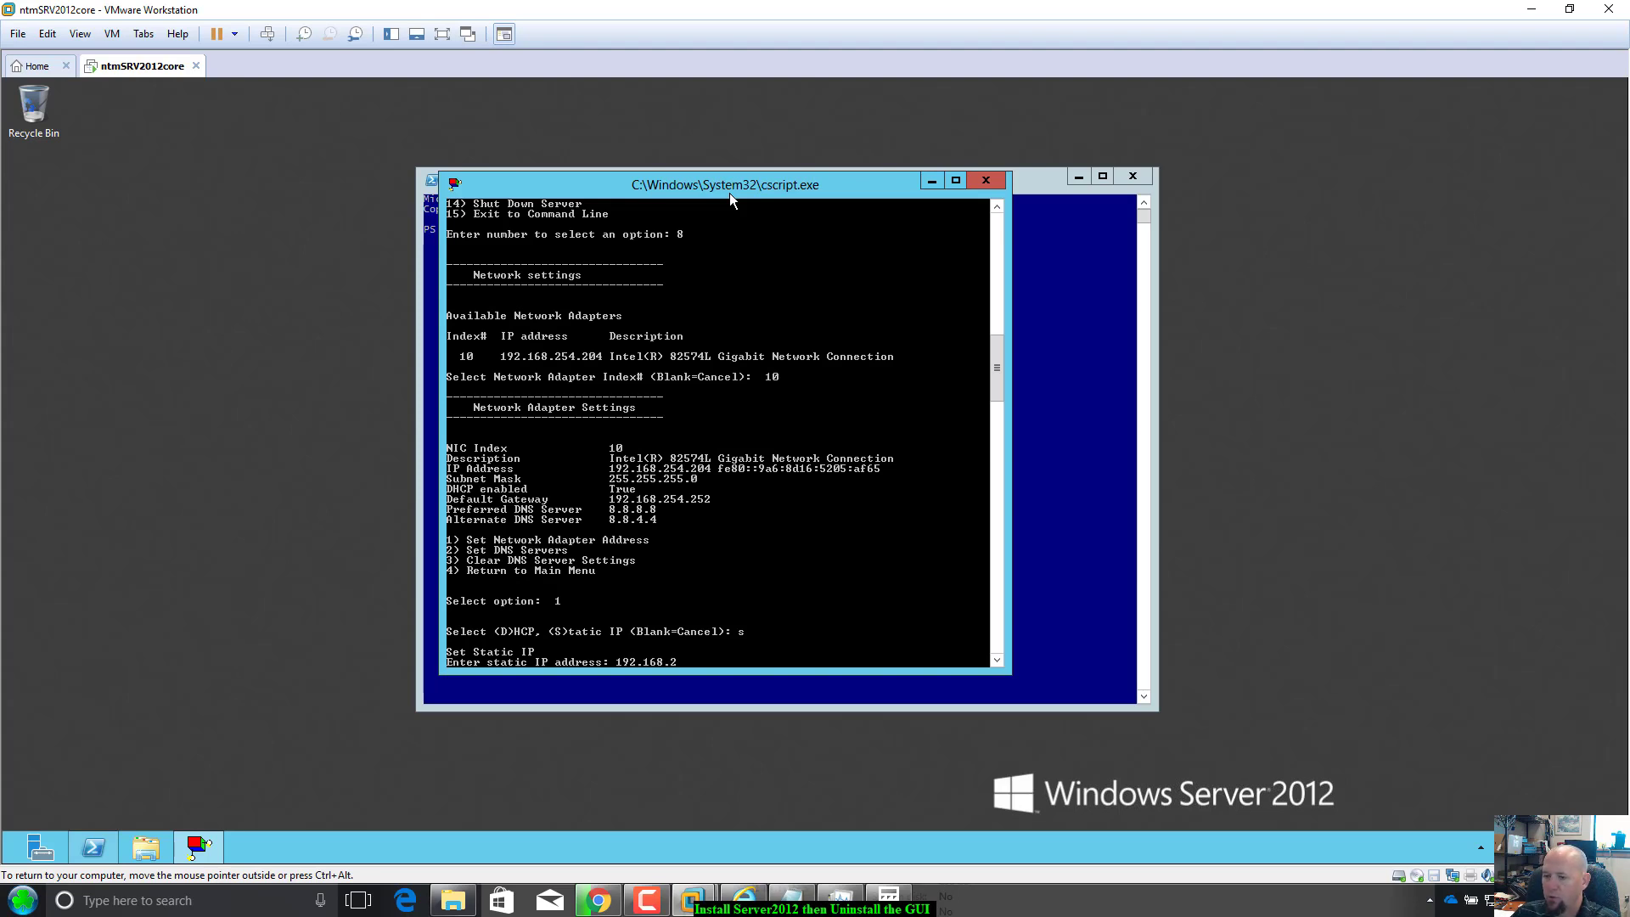
pyautogui.write('00')
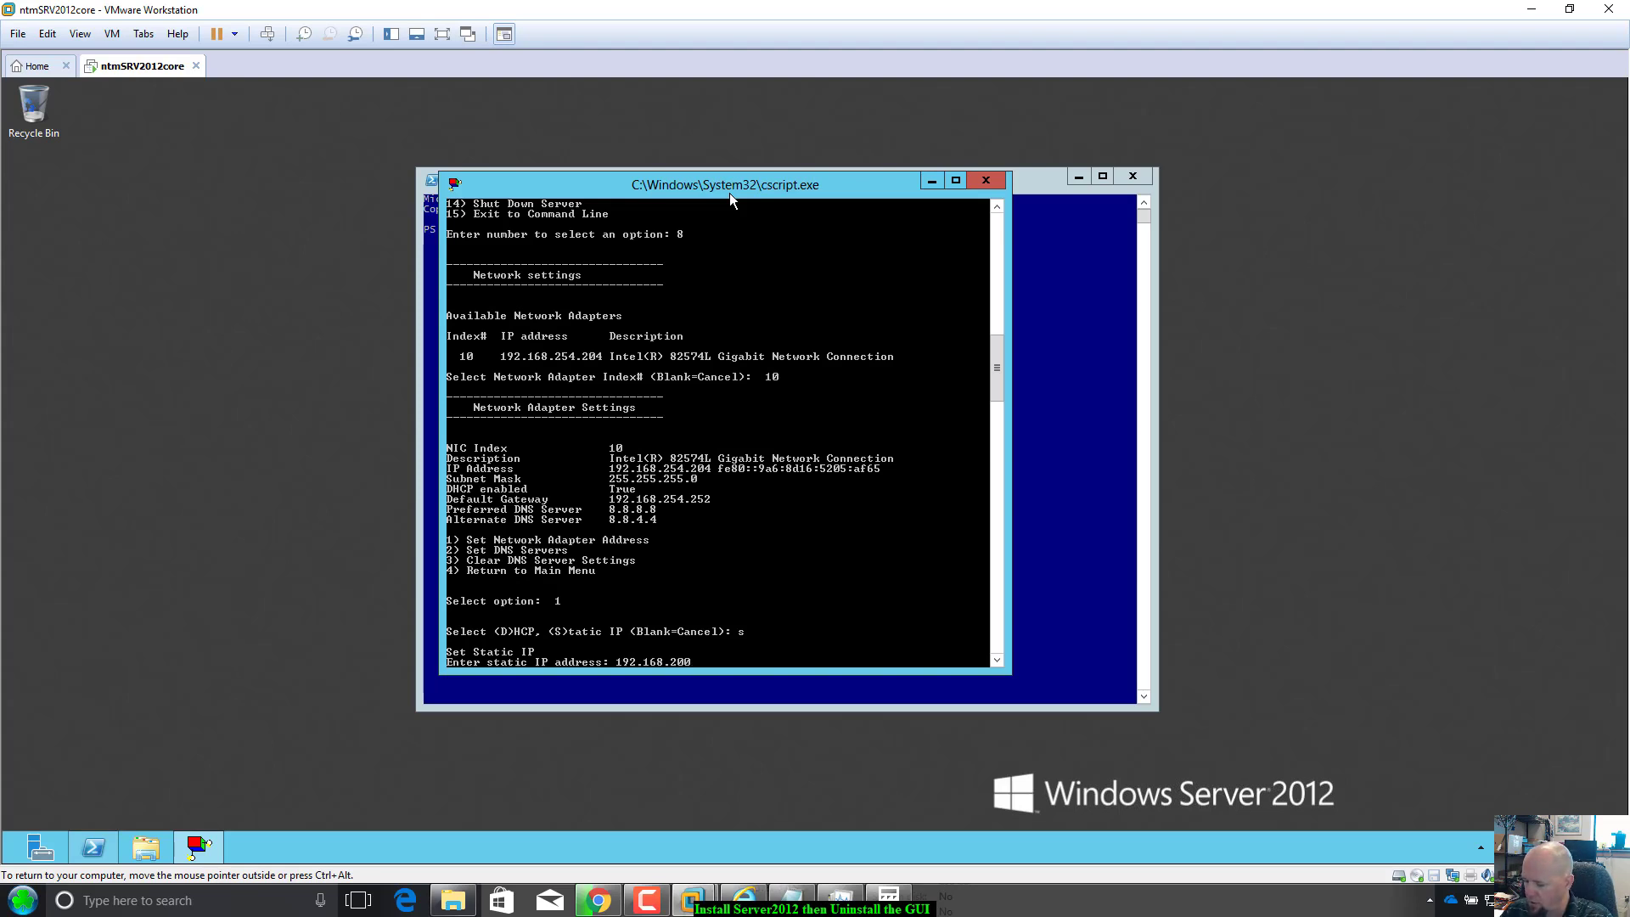
pyautogui.write('.4')
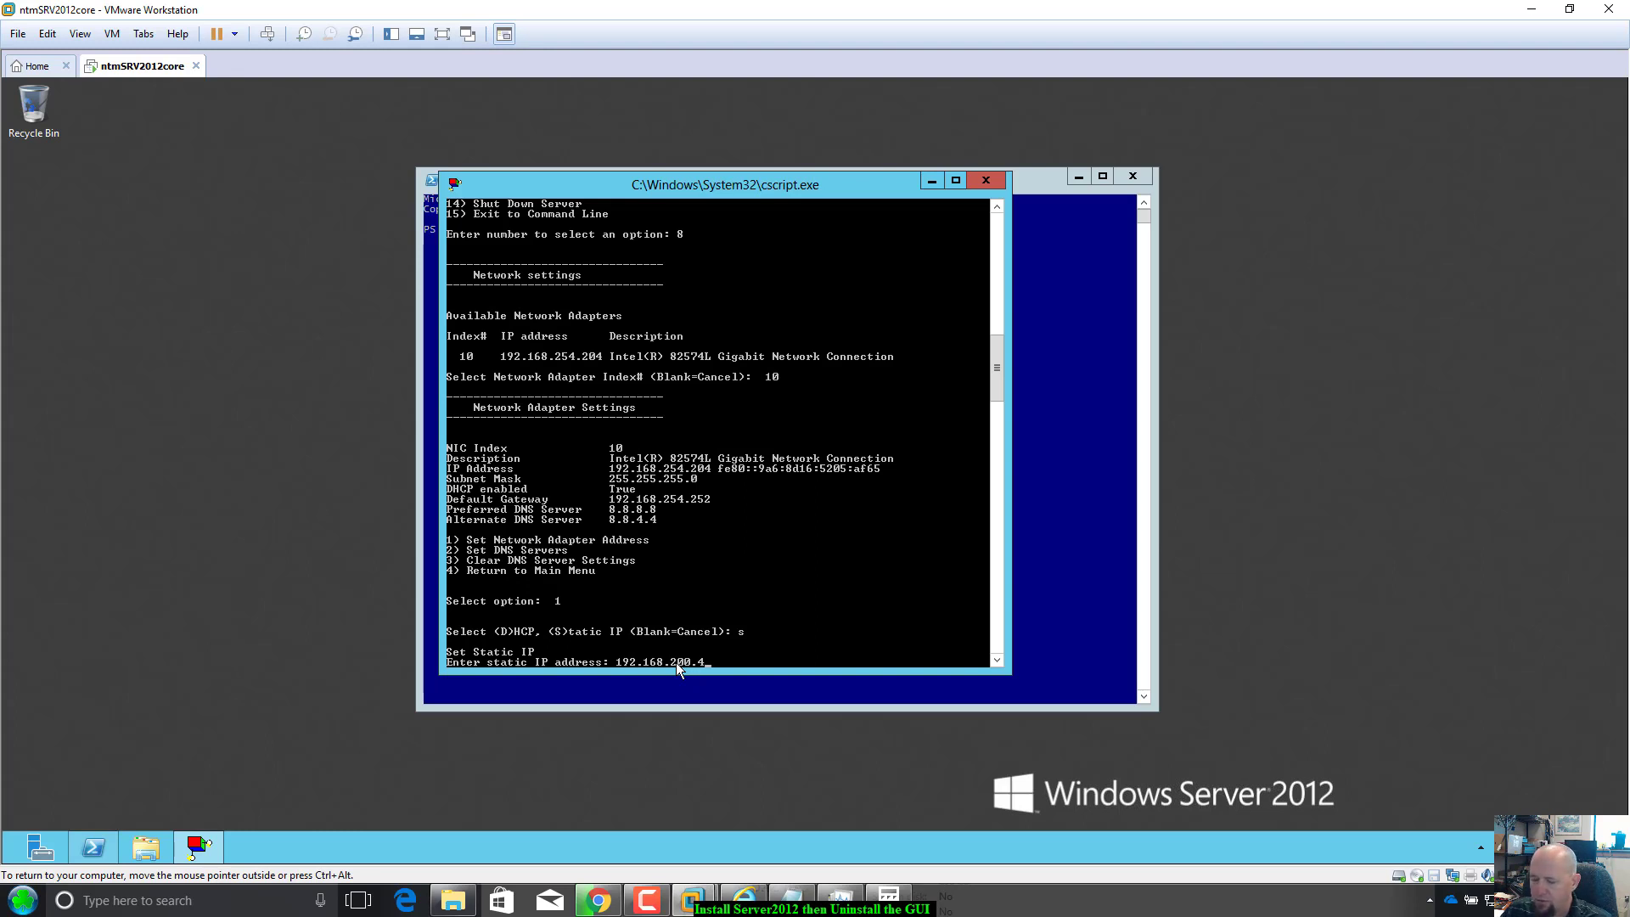
pyautogui.press('Return')
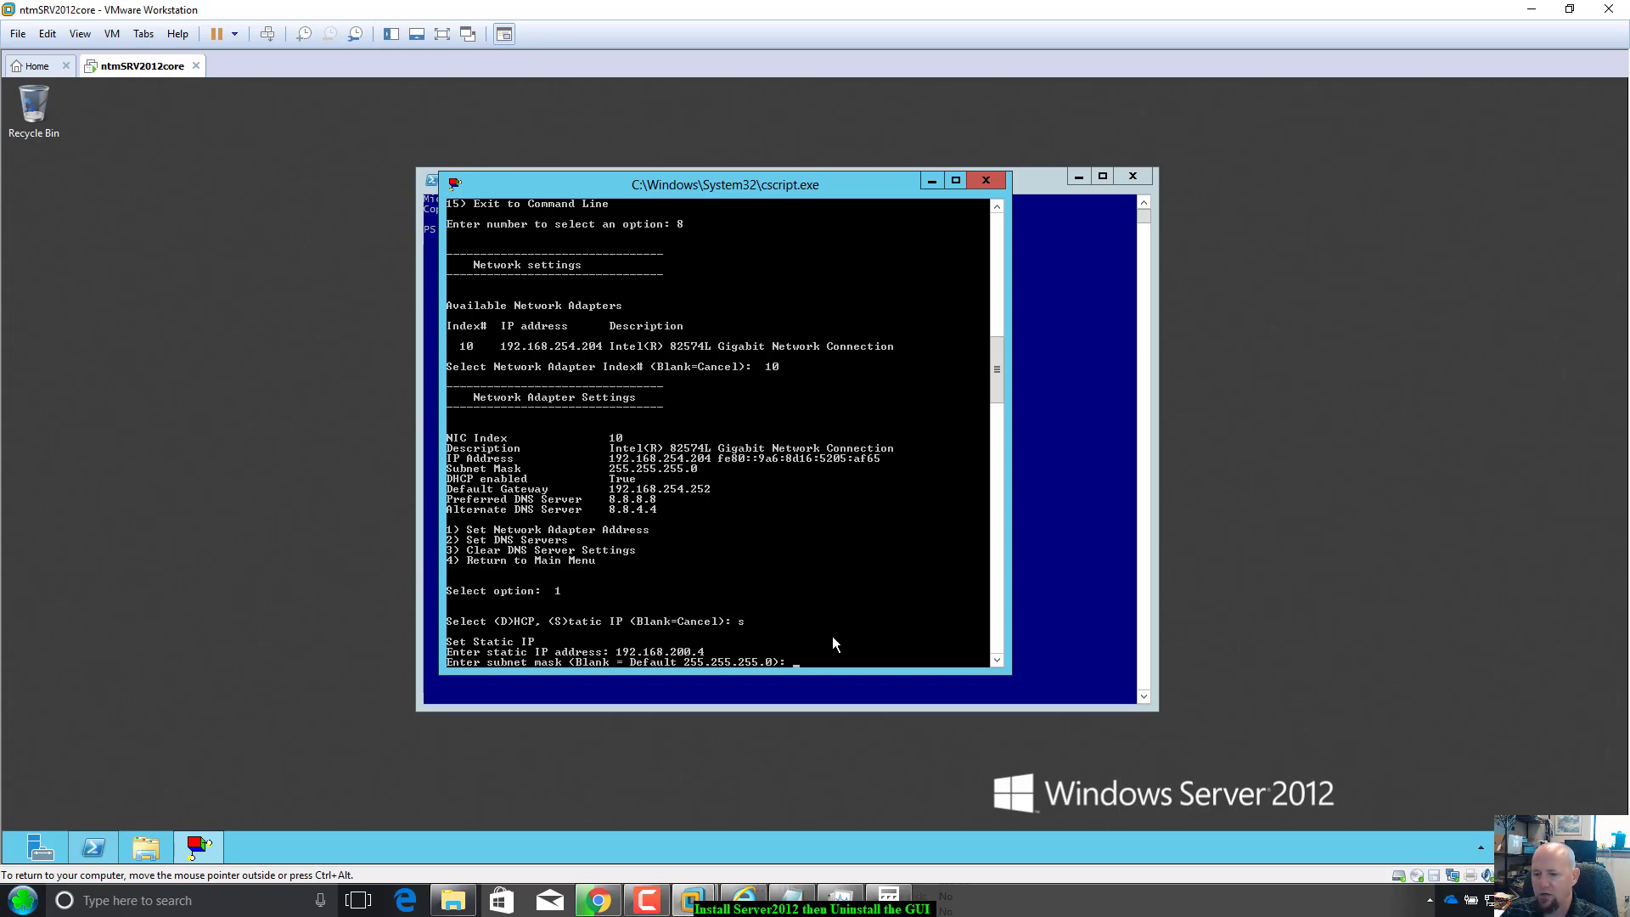
pyautogui.press('Return')
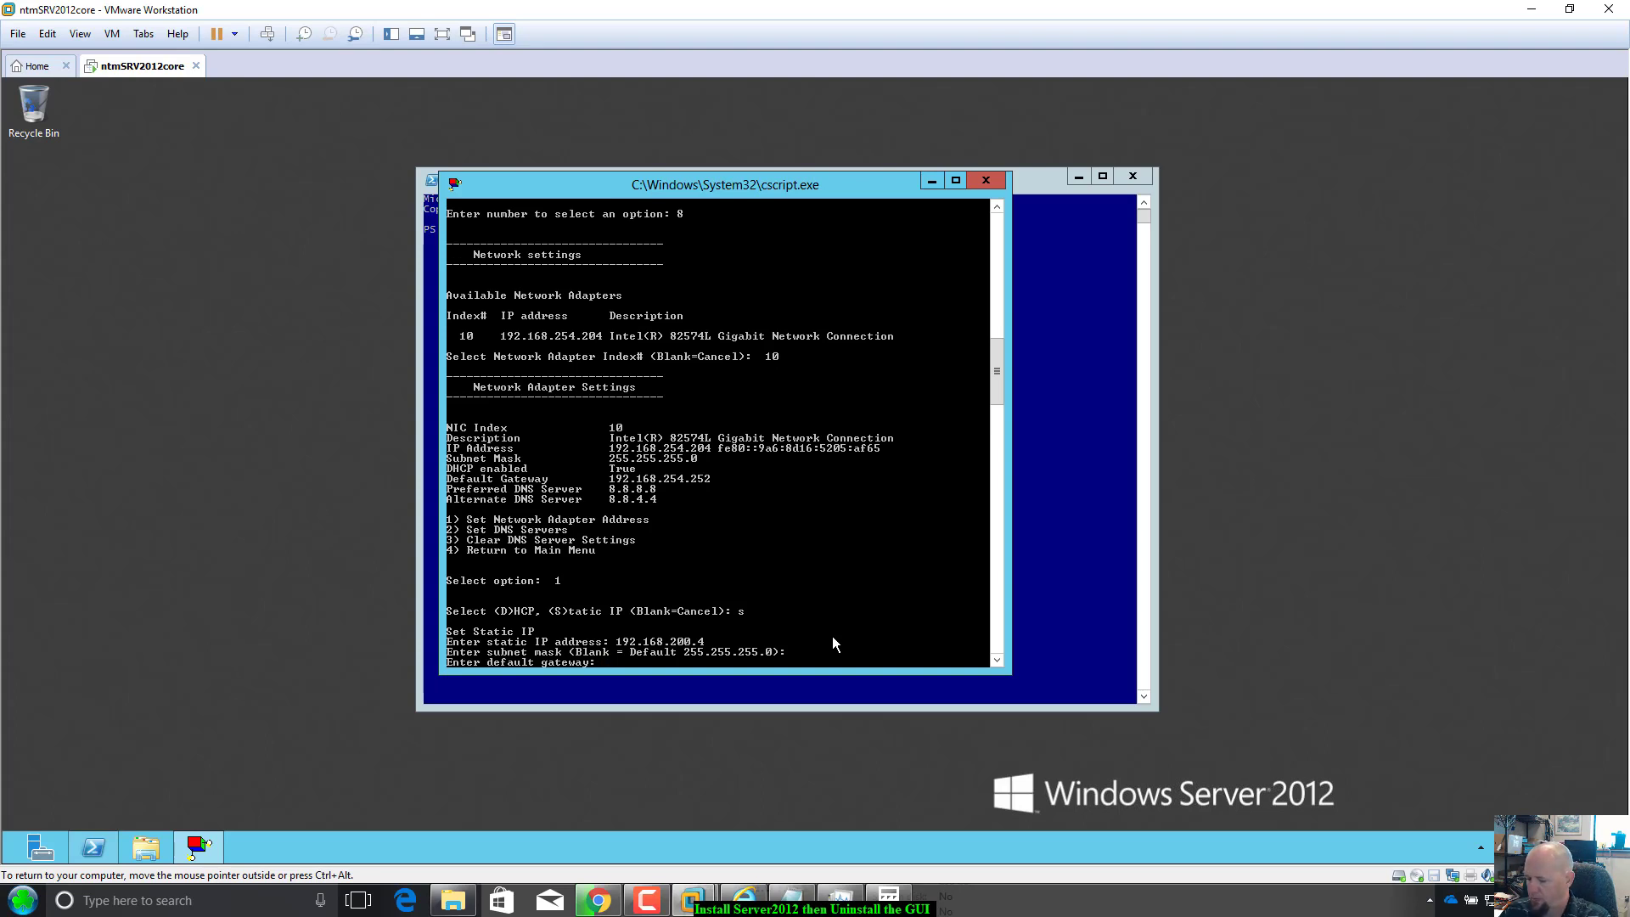
# Set the network adapter's default gateway to 192.168.254.252 and apply the static IP settings.
pyautogui.write('192.16')
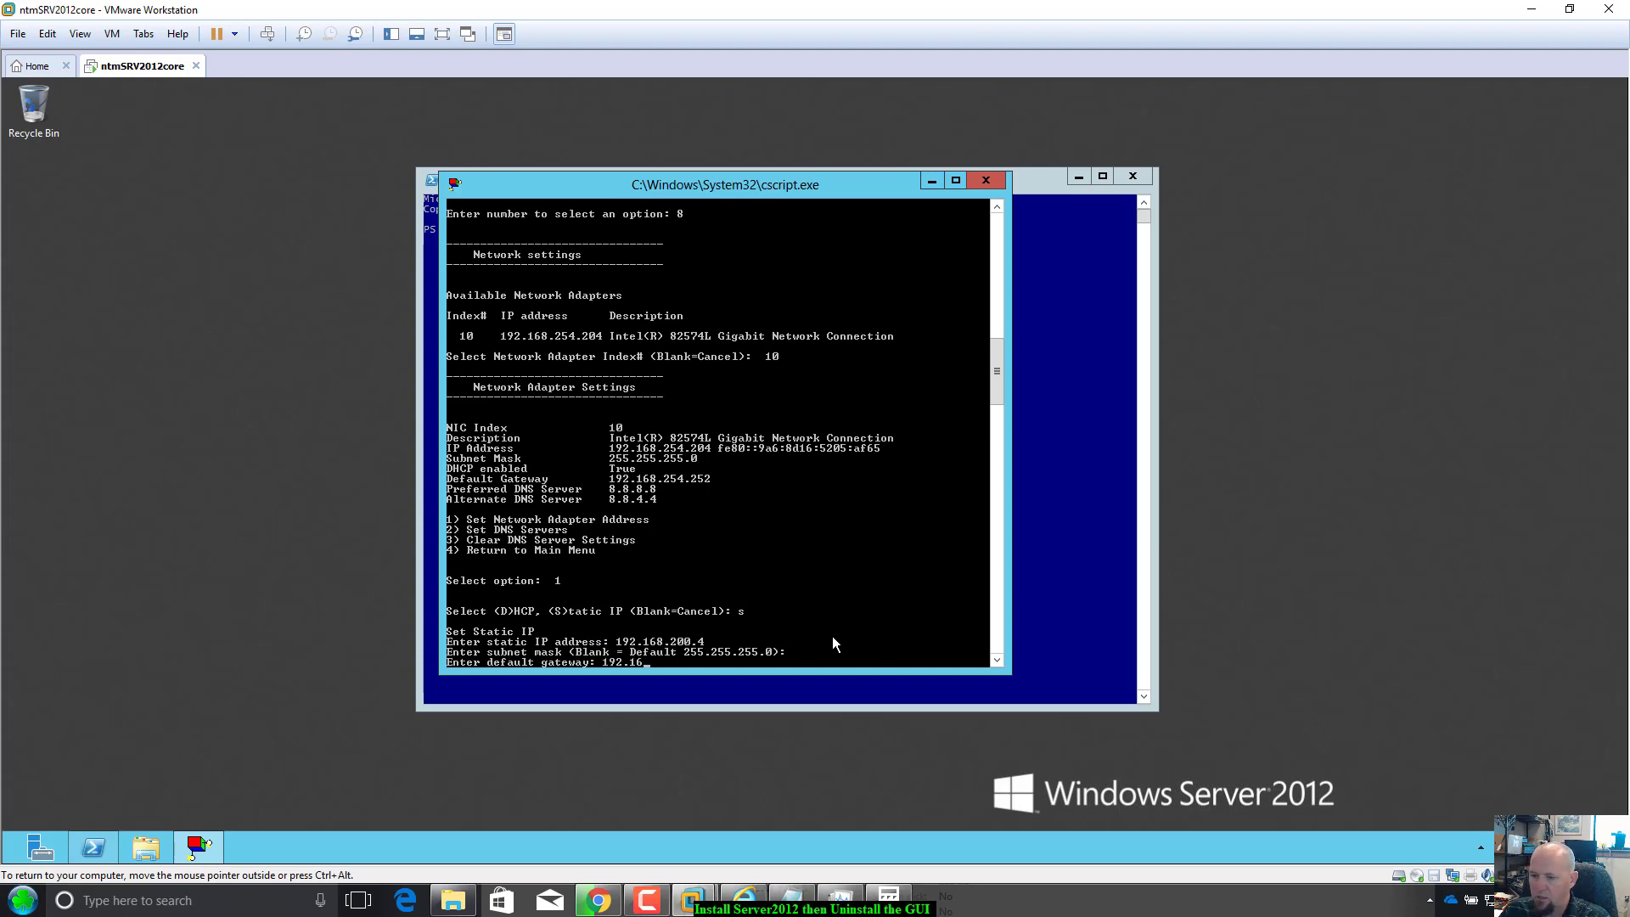
pyautogui.write('8')
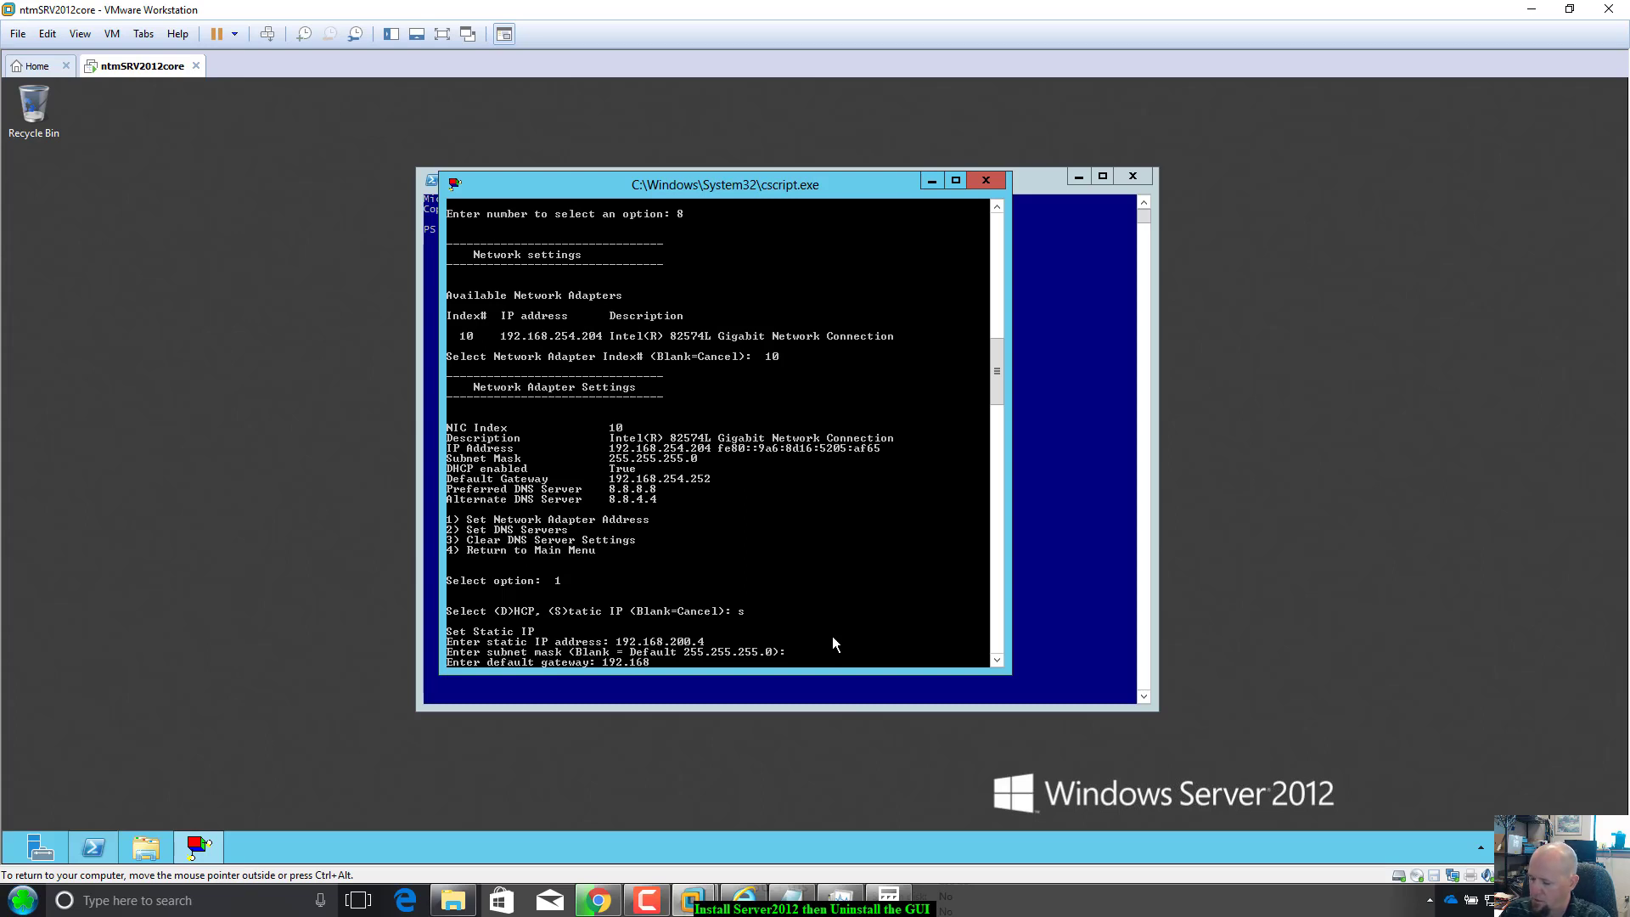
pyautogui.write('.254.252')
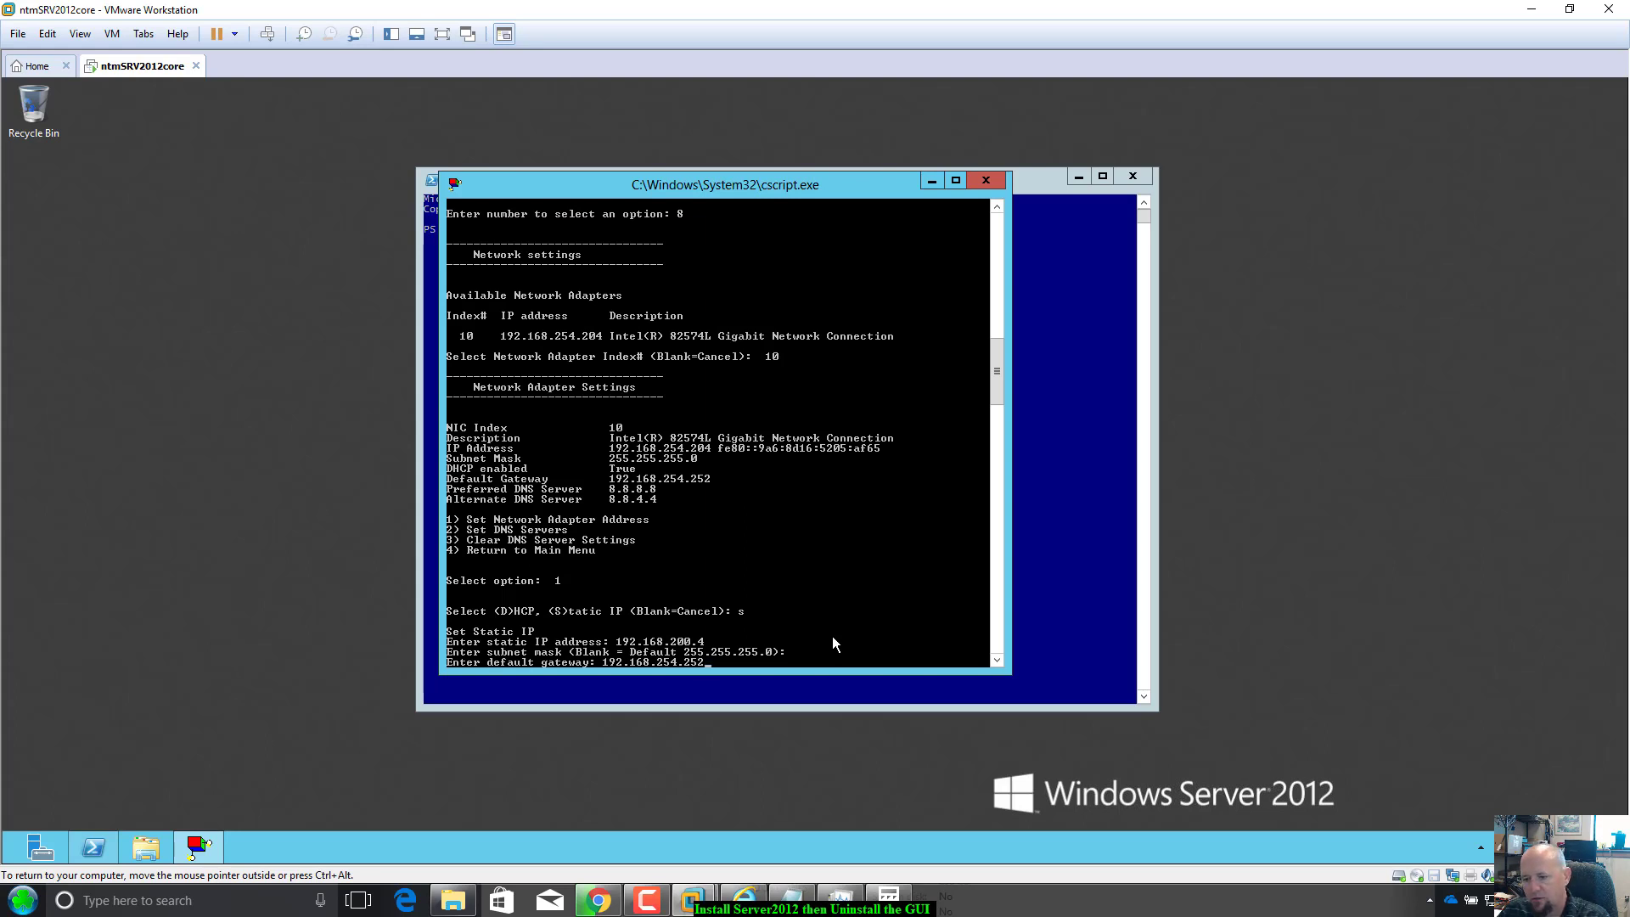
pyautogui.press('Return')
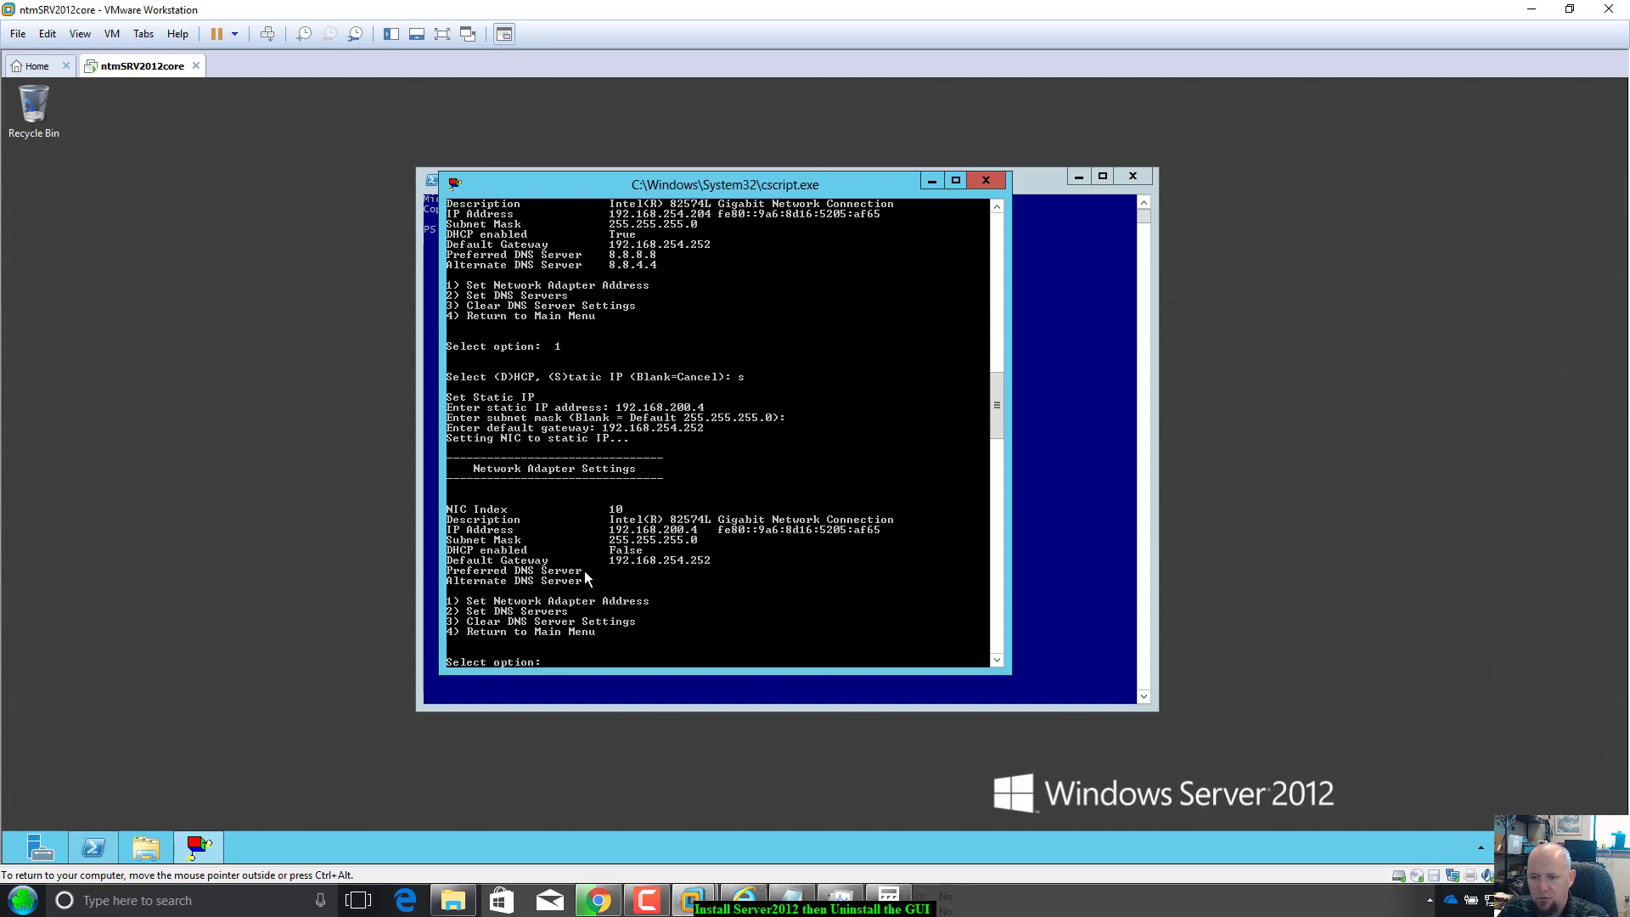
# Set the adapter's preferred DNS server to 8.8.8.8 and its alternate DNS server to 8.8.4.4 through option 2.
pyautogui.write('2')
pyautogui.press('Return')
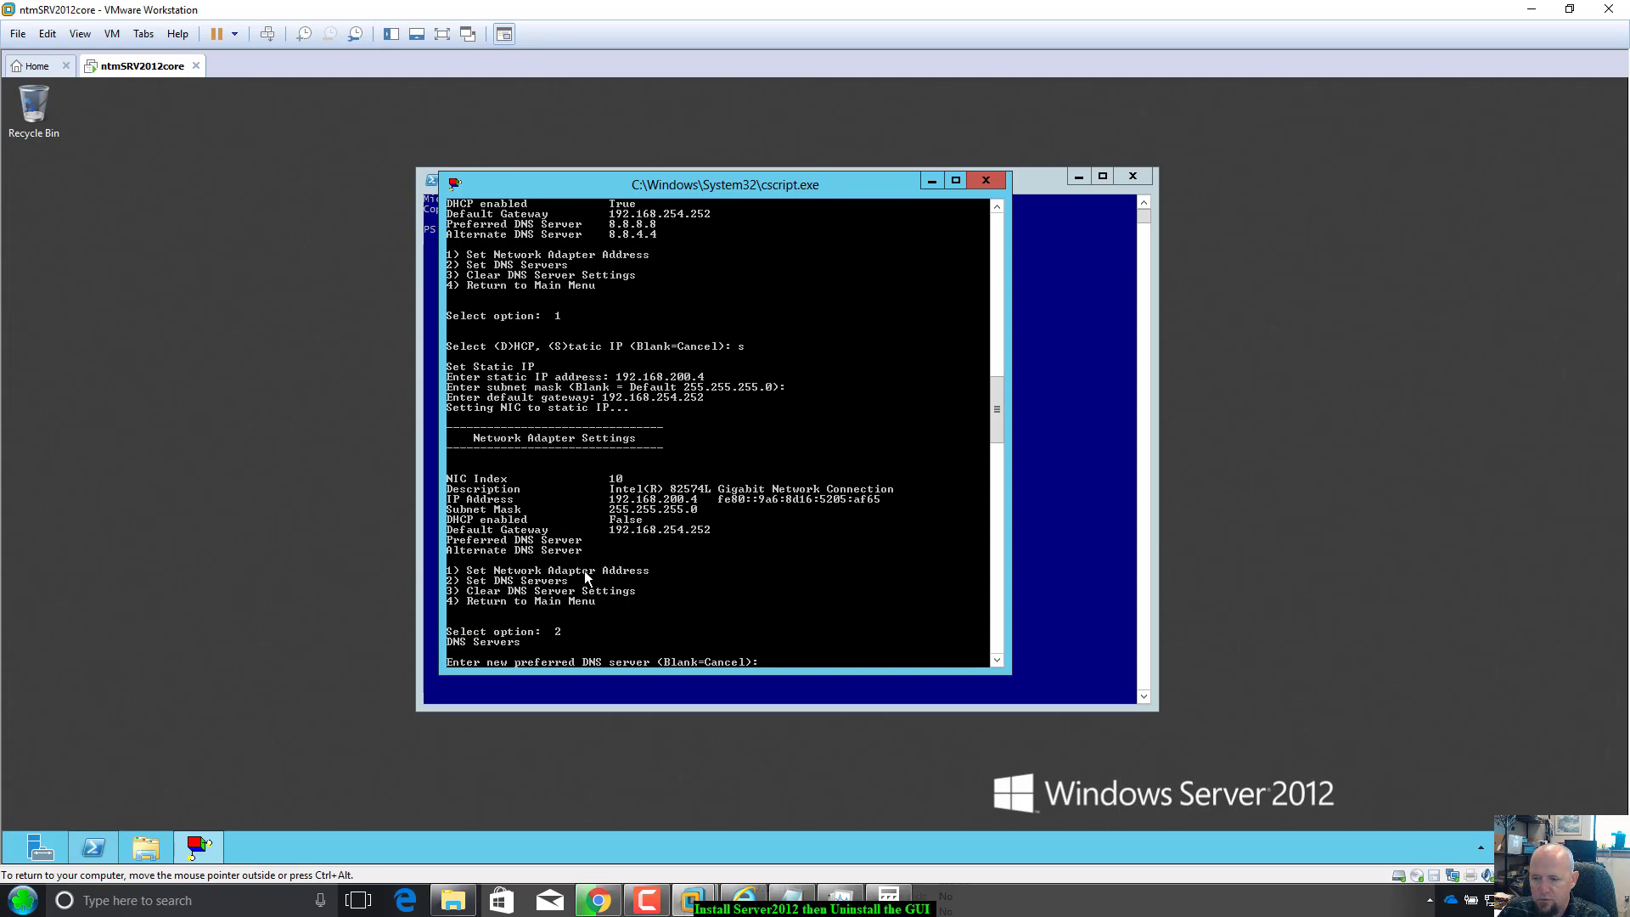
pyautogui.write('8')
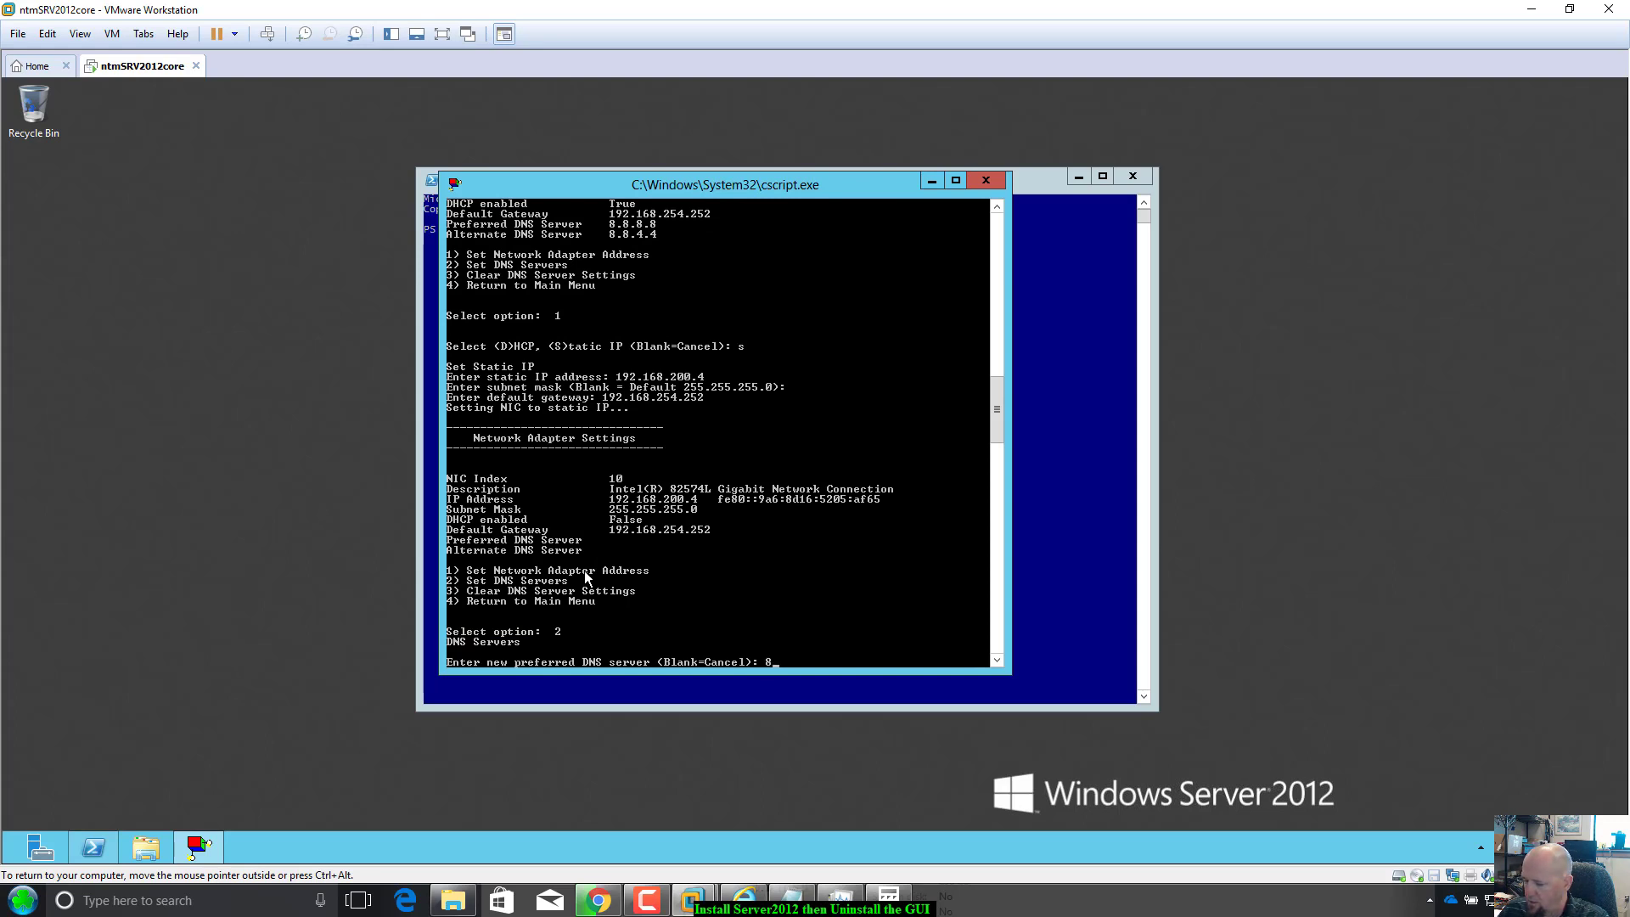
pyautogui.write('.8.8.8')
pyautogui.press('Return')
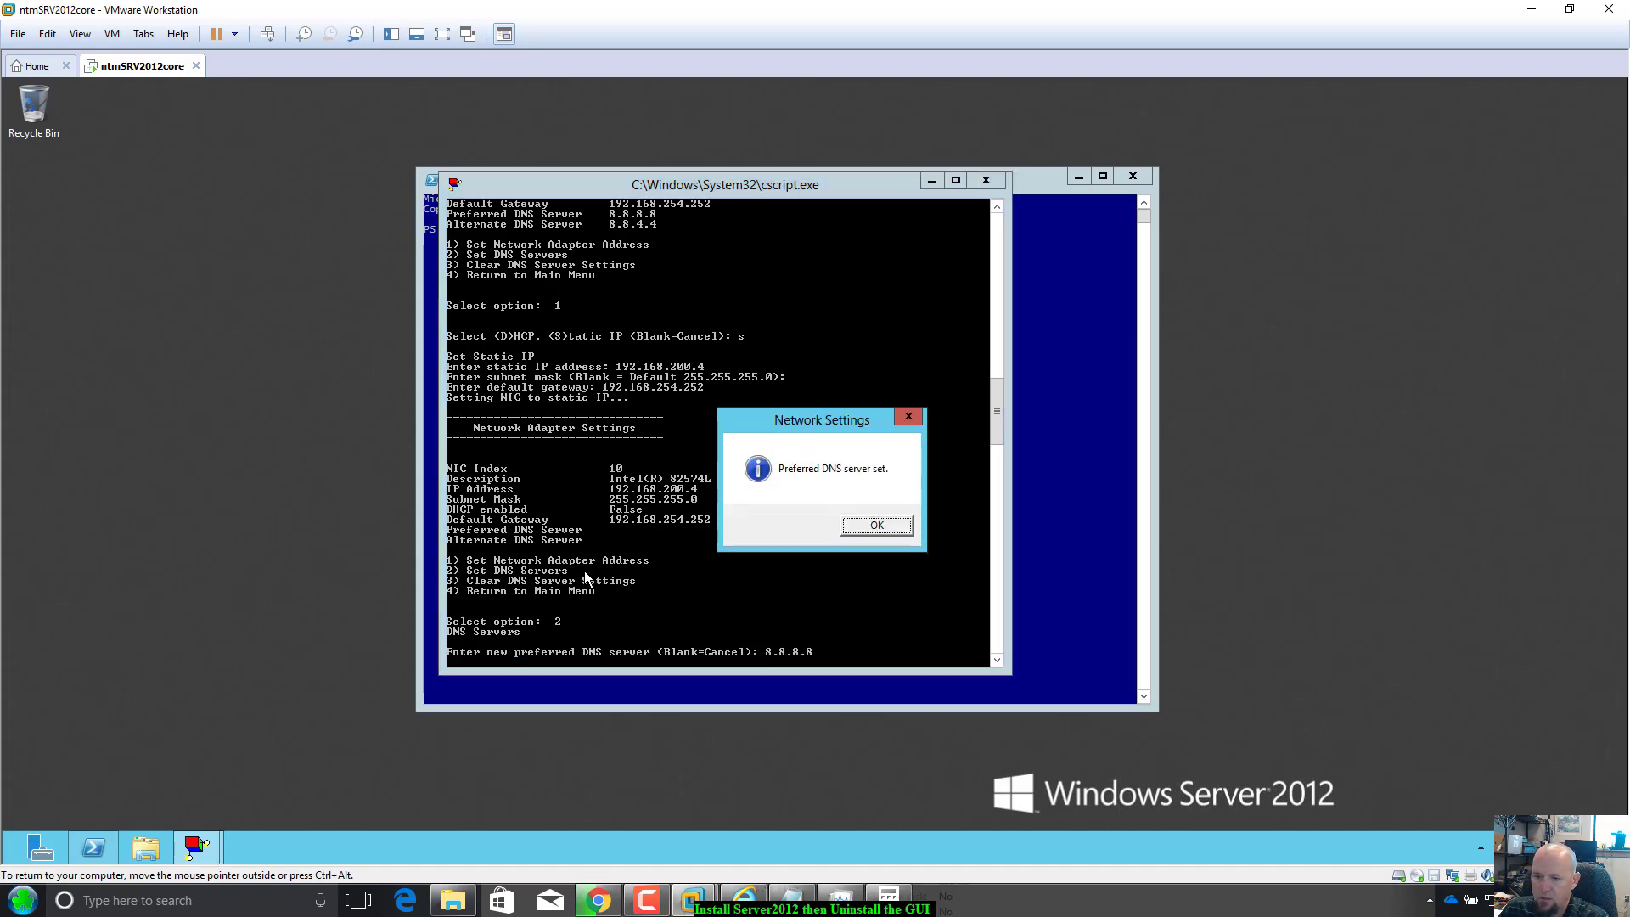
pyautogui.click(878, 526)
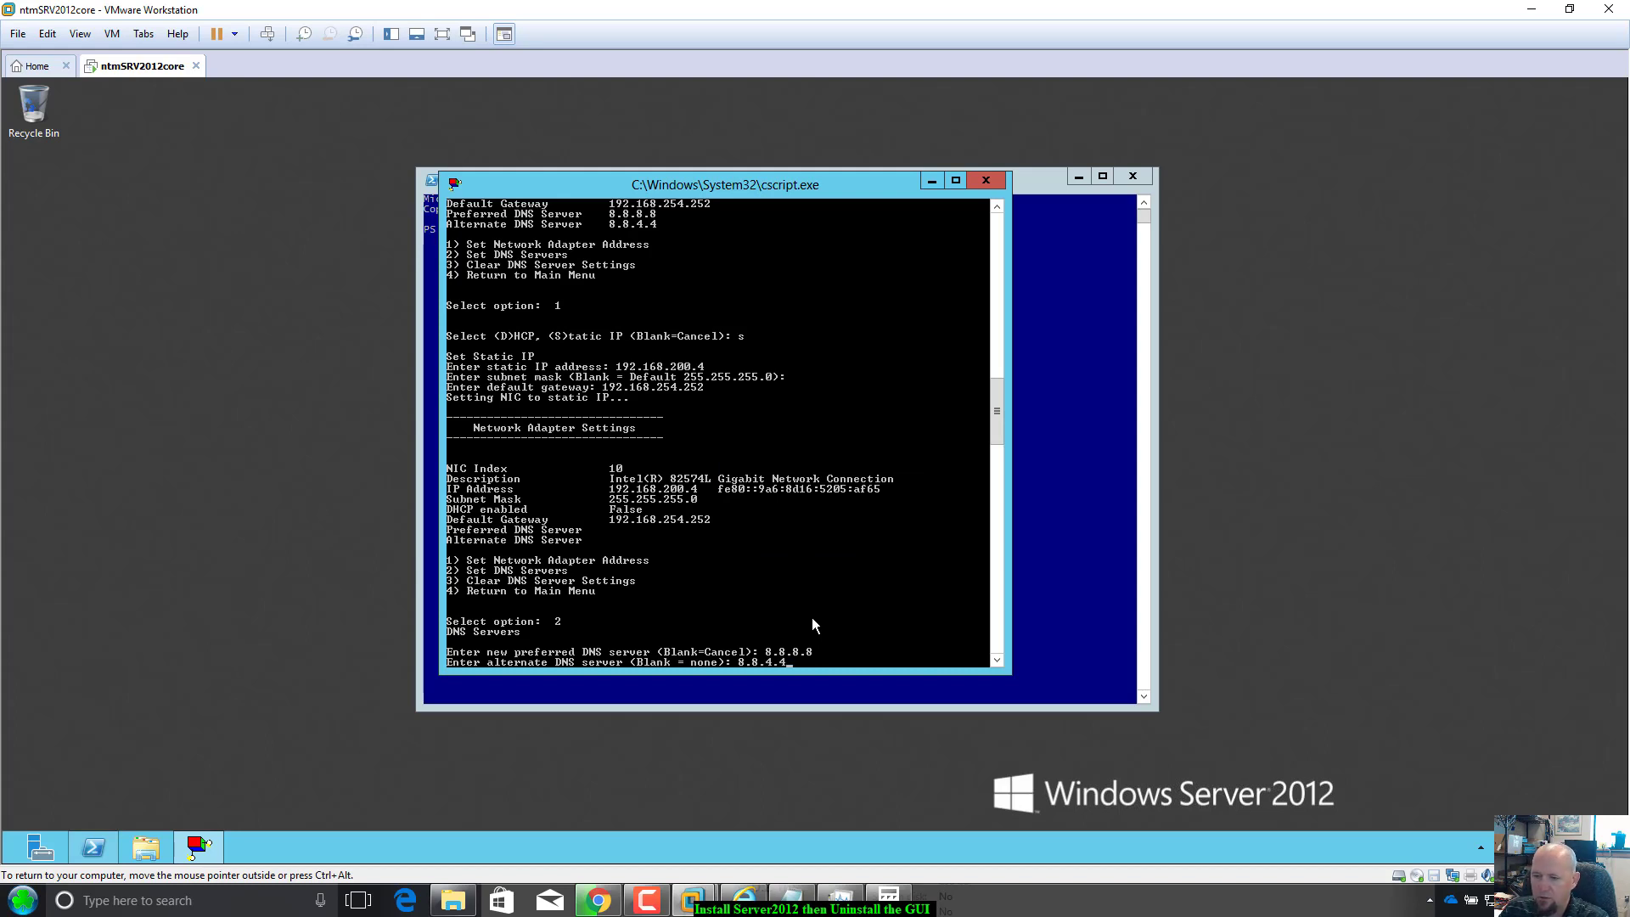
pyautogui.press('Return')
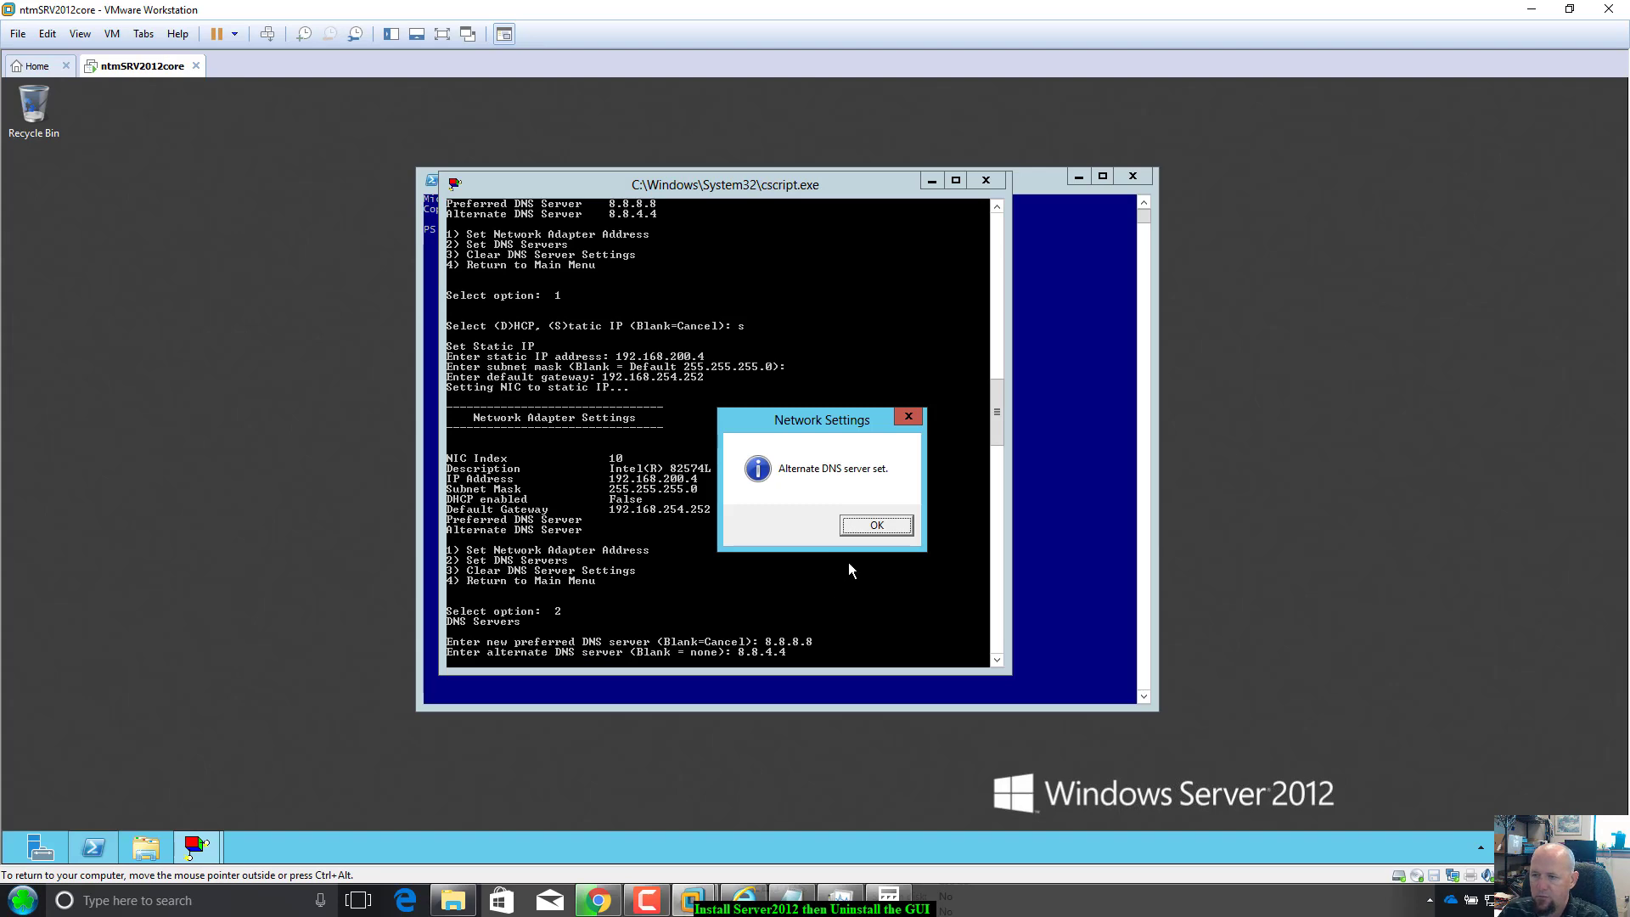
pyautogui.click(877, 527)
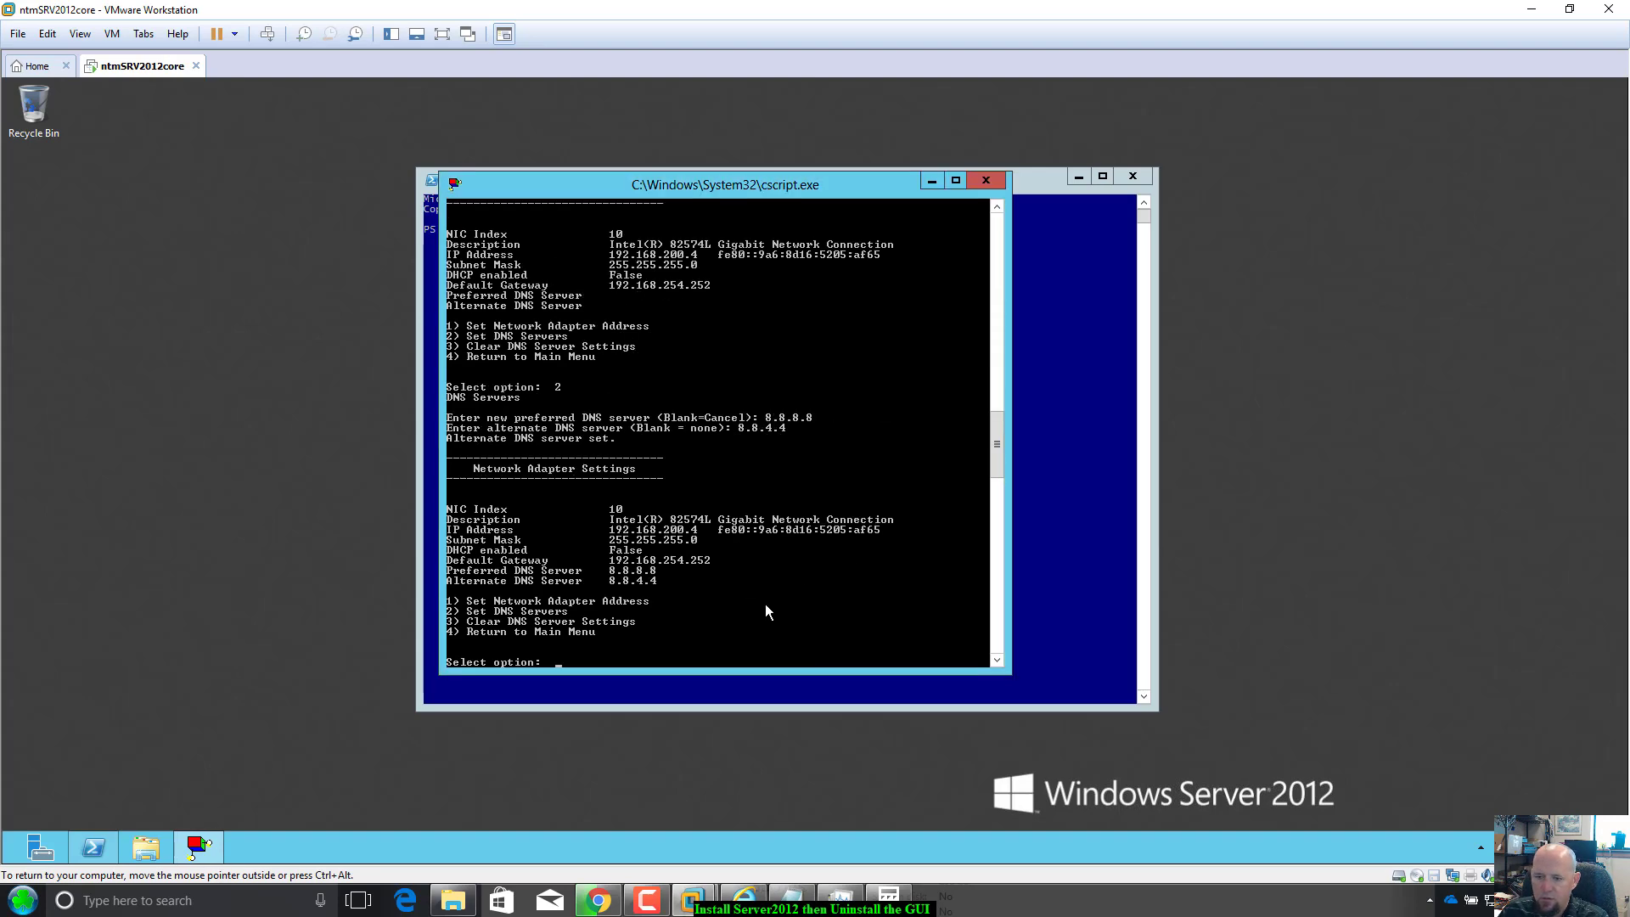
# Return to the Server Configuration menu with option 4, request a server restart with option 13, and move the confirmation prompt aside.
pyautogui.write('4')
pyautogui.press('Return')
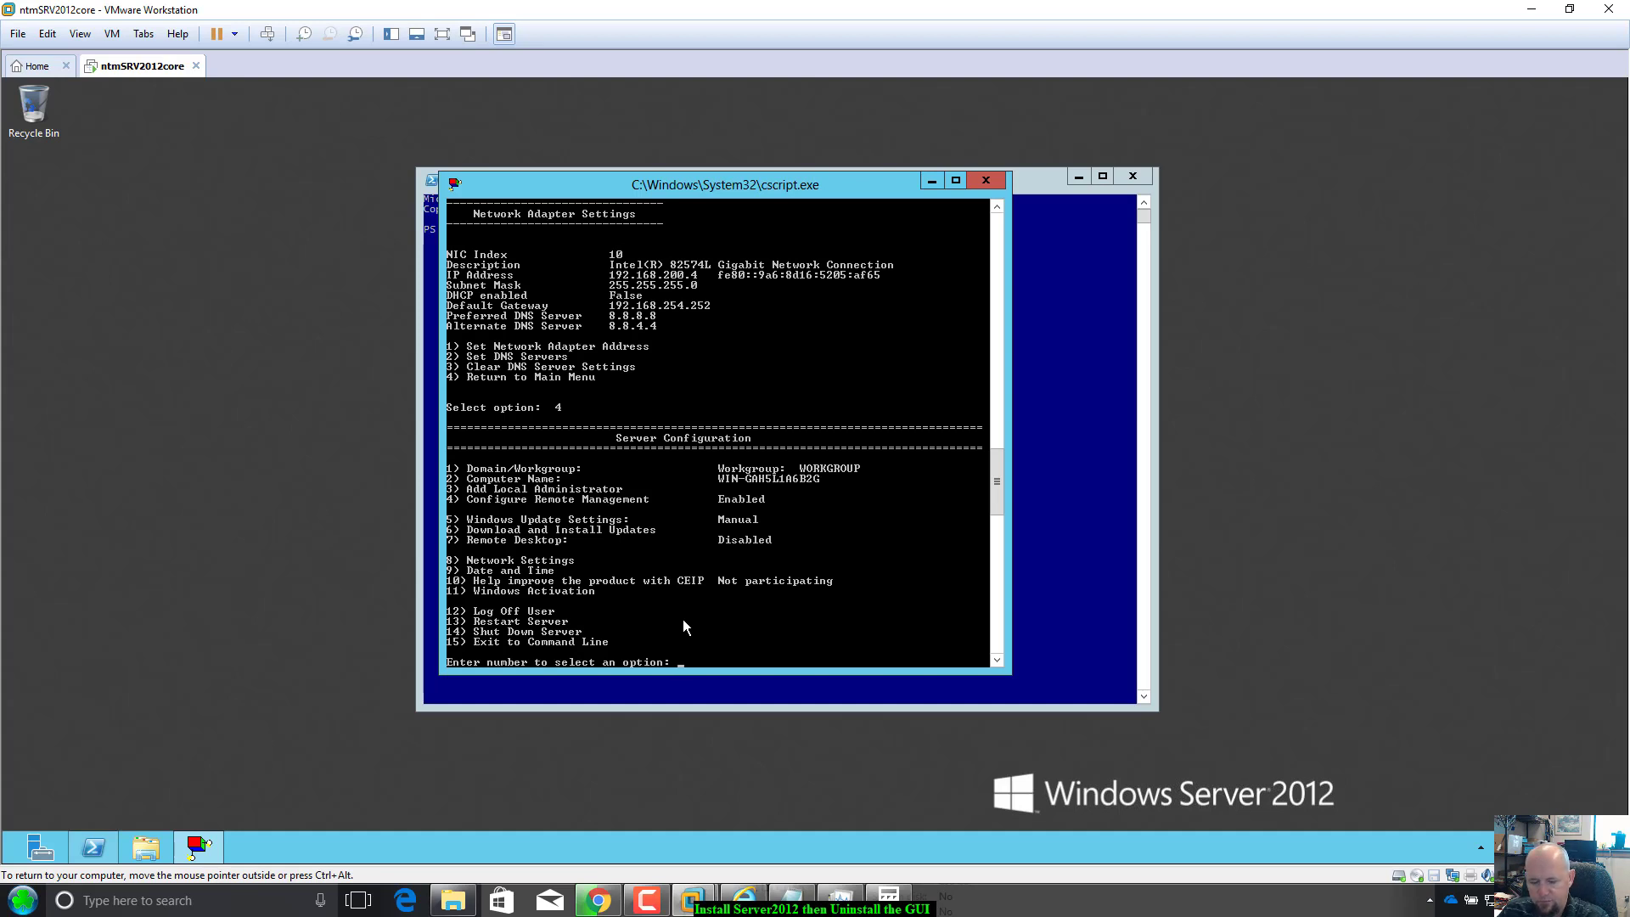
pyautogui.press('Return')
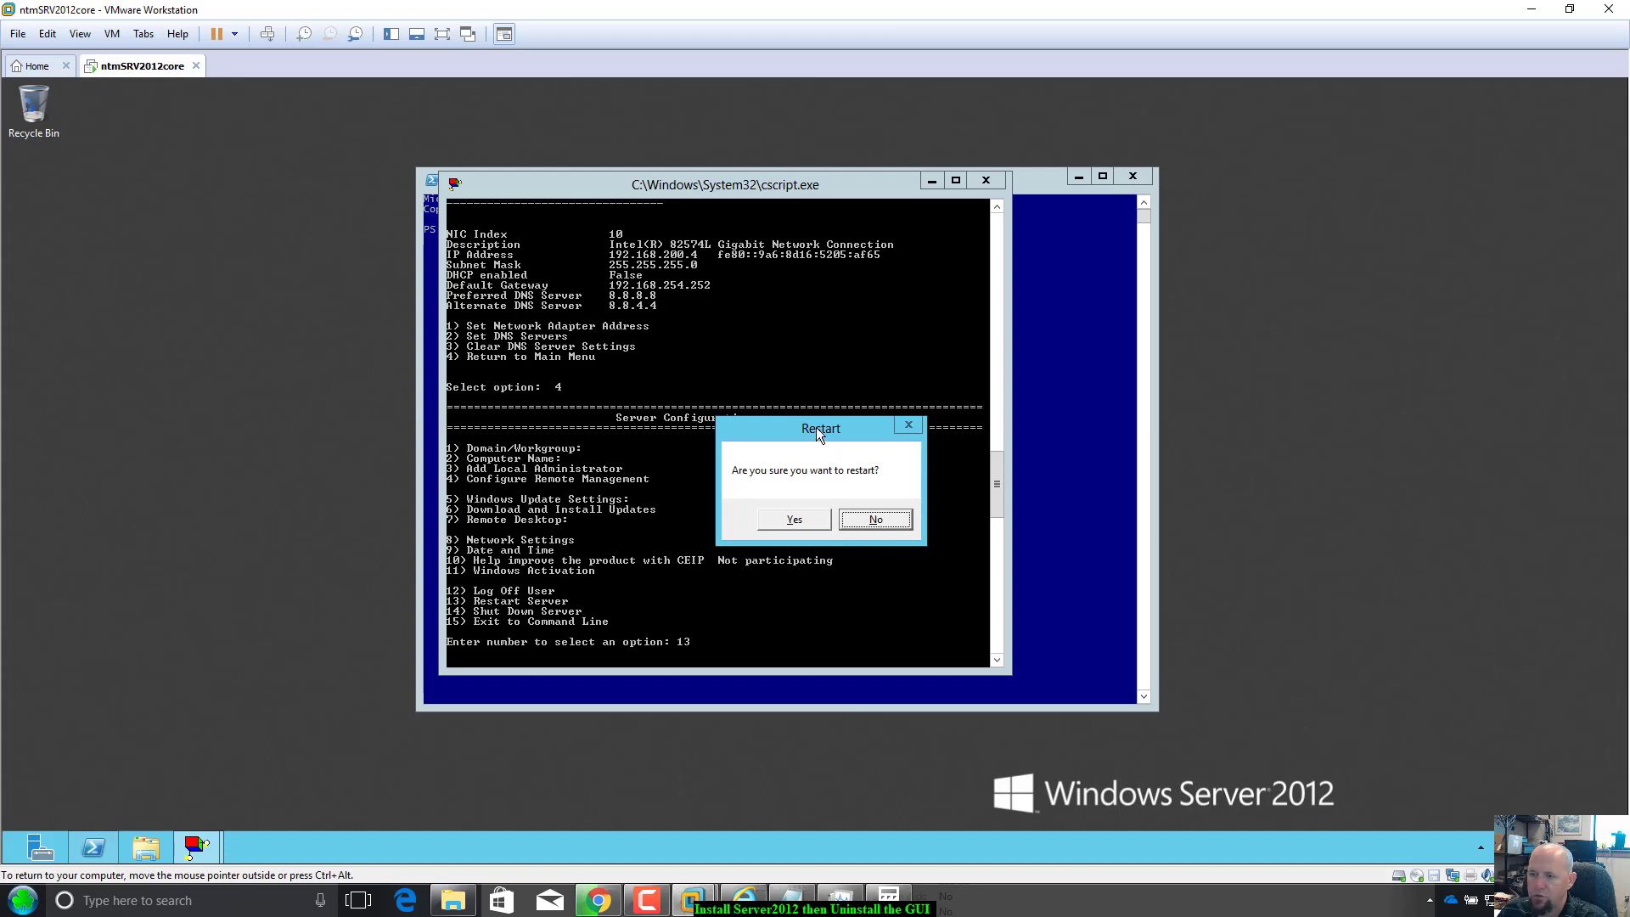
pyautogui.moveTo(817, 426); pyautogui.dragTo(878, 440)
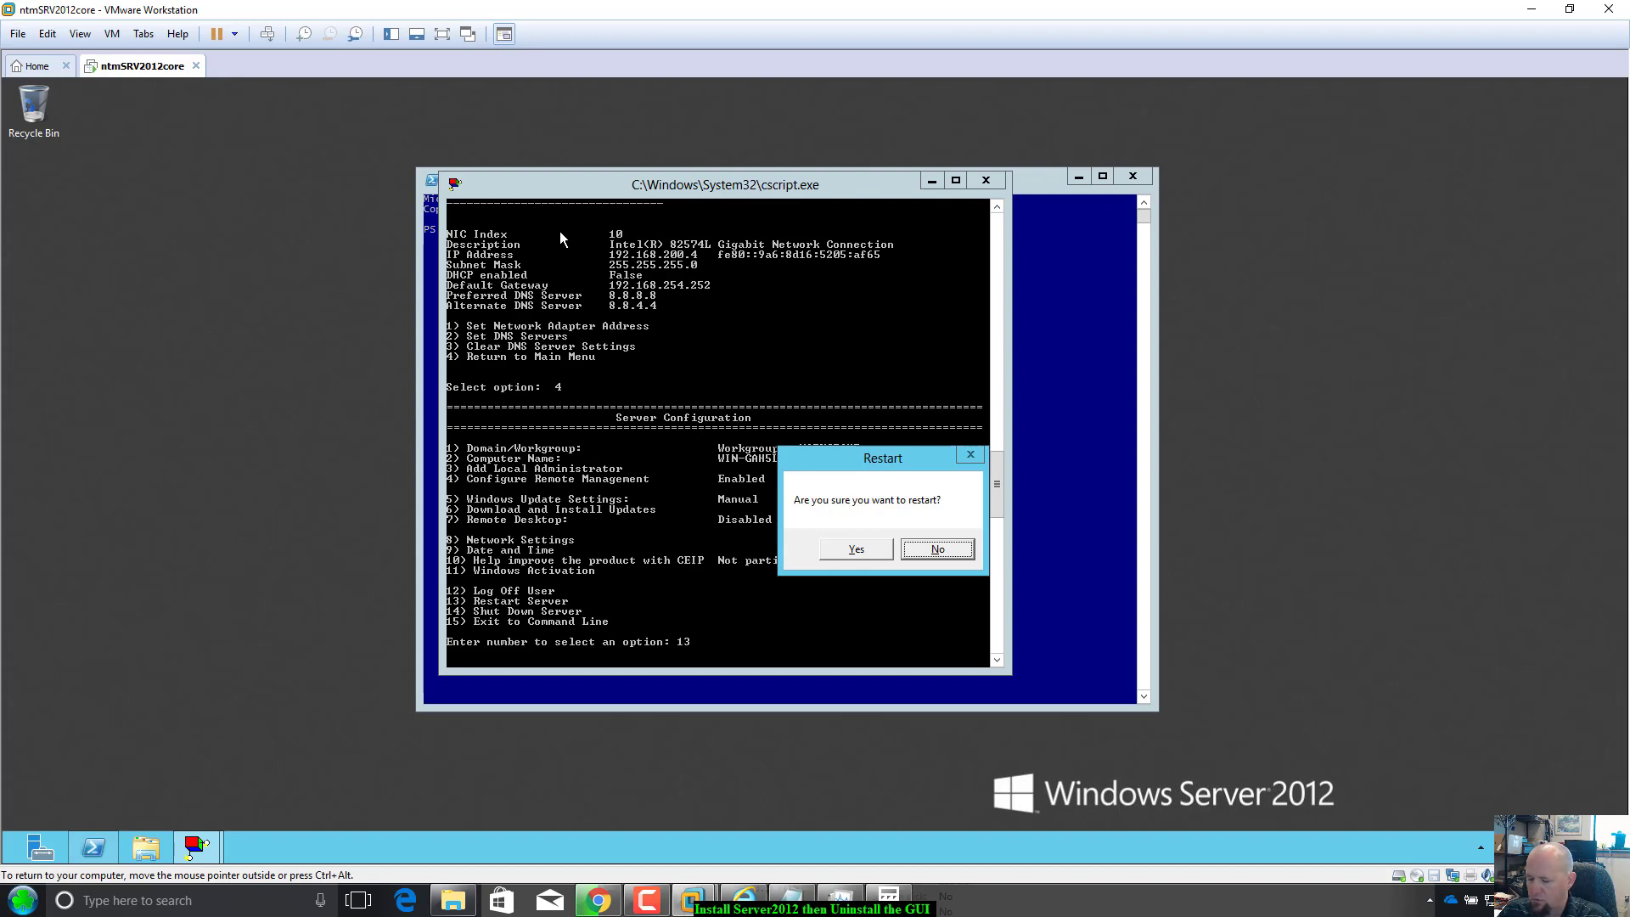
# Capture a screenshot of the virtual machine and paste it into a new blank document in Word.
pyautogui.press('ctrl+alt+Print')
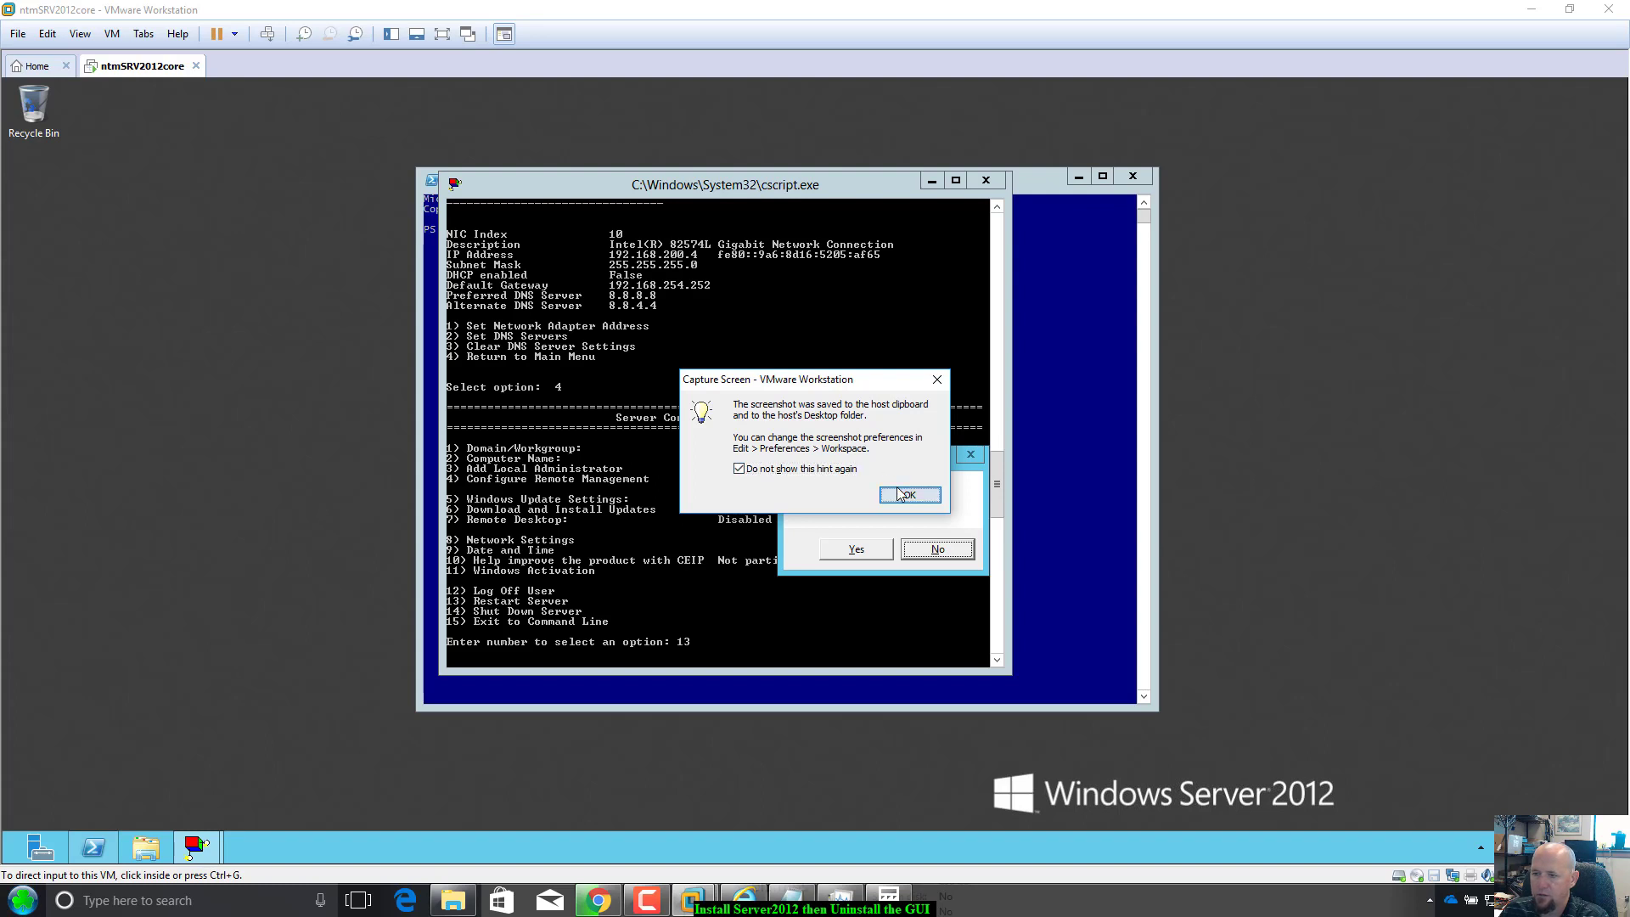
pyautogui.click(904, 495)
pyautogui.click(170, 911)
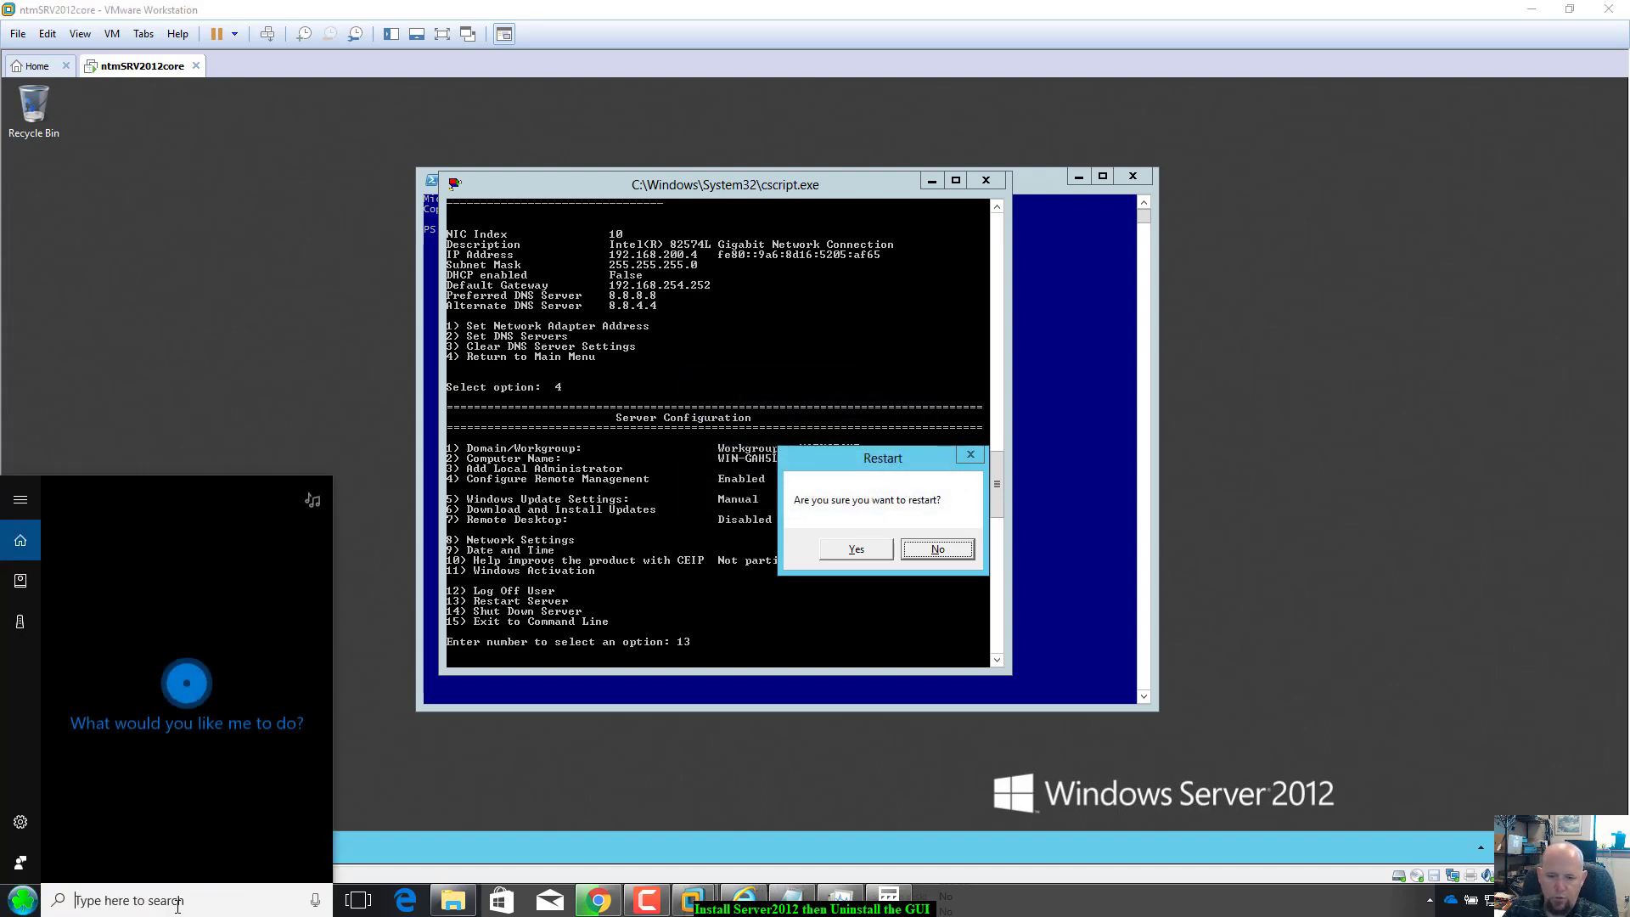
pyautogui.write('word')
pyautogui.press('Return')
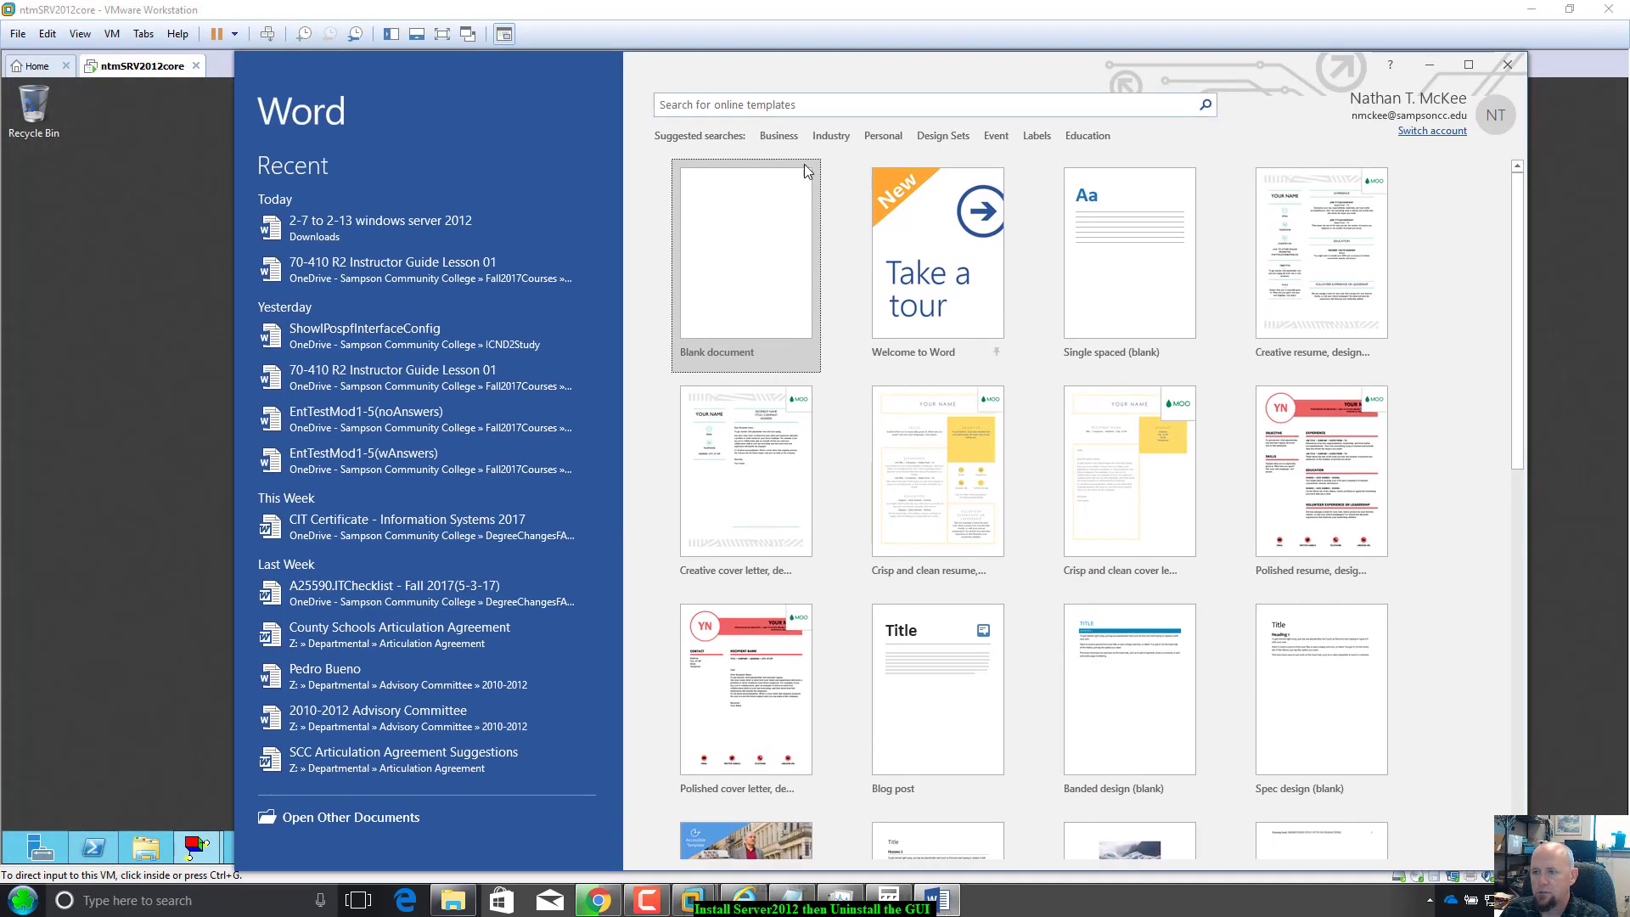
pyautogui.click(723, 308)
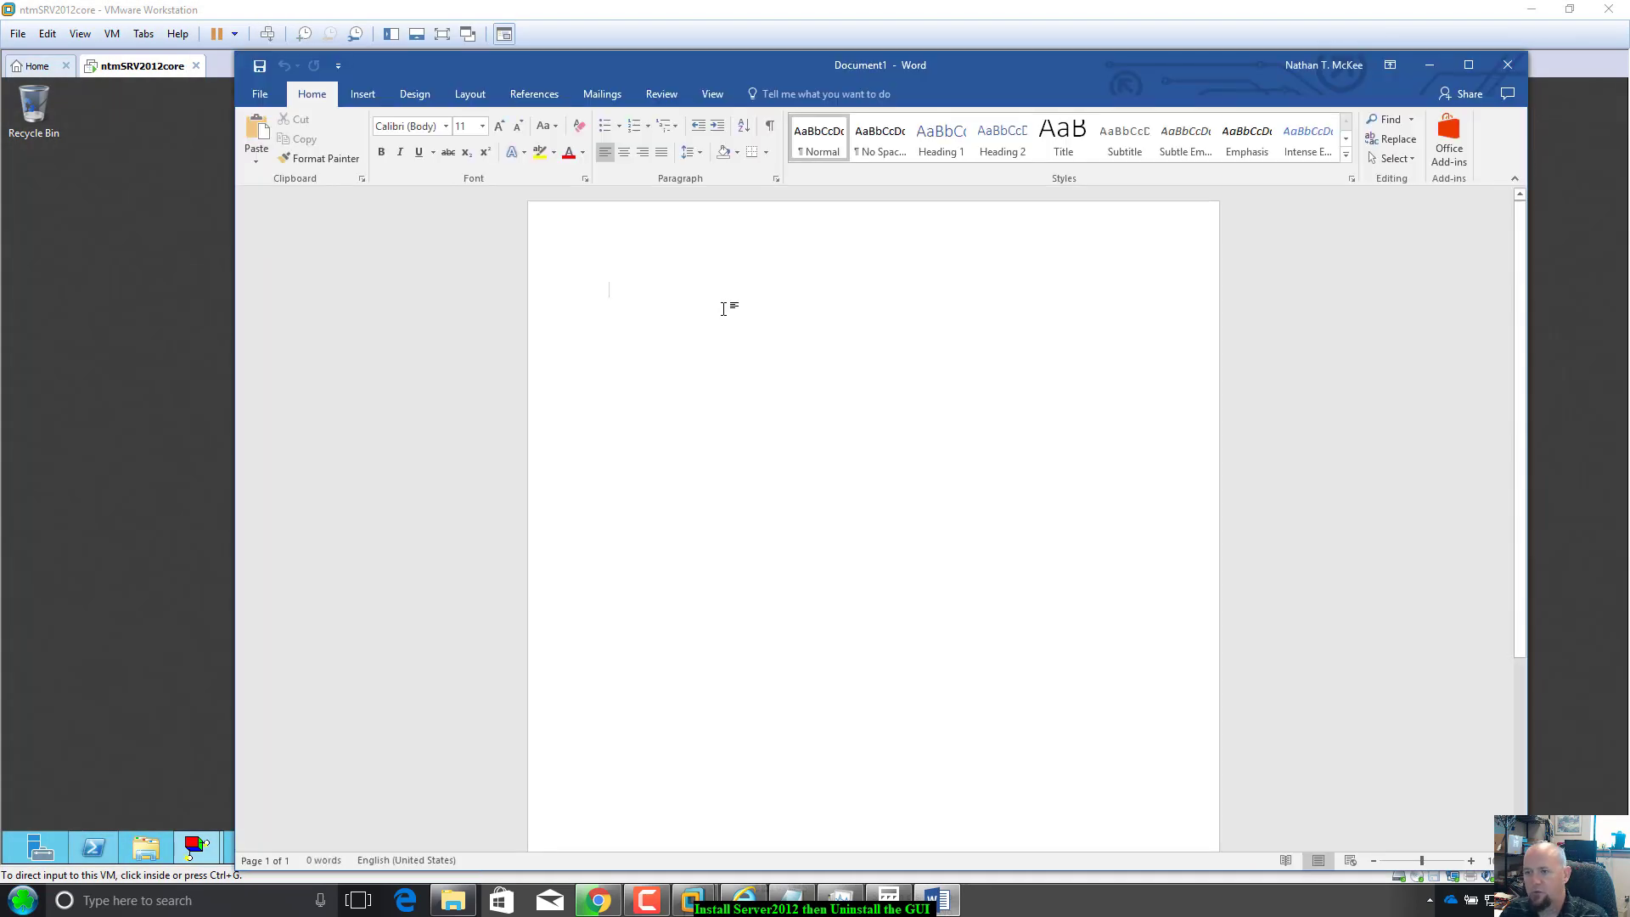
pyautogui.hotkey('ctrl', 'v')
pyautogui.click(791, 374)
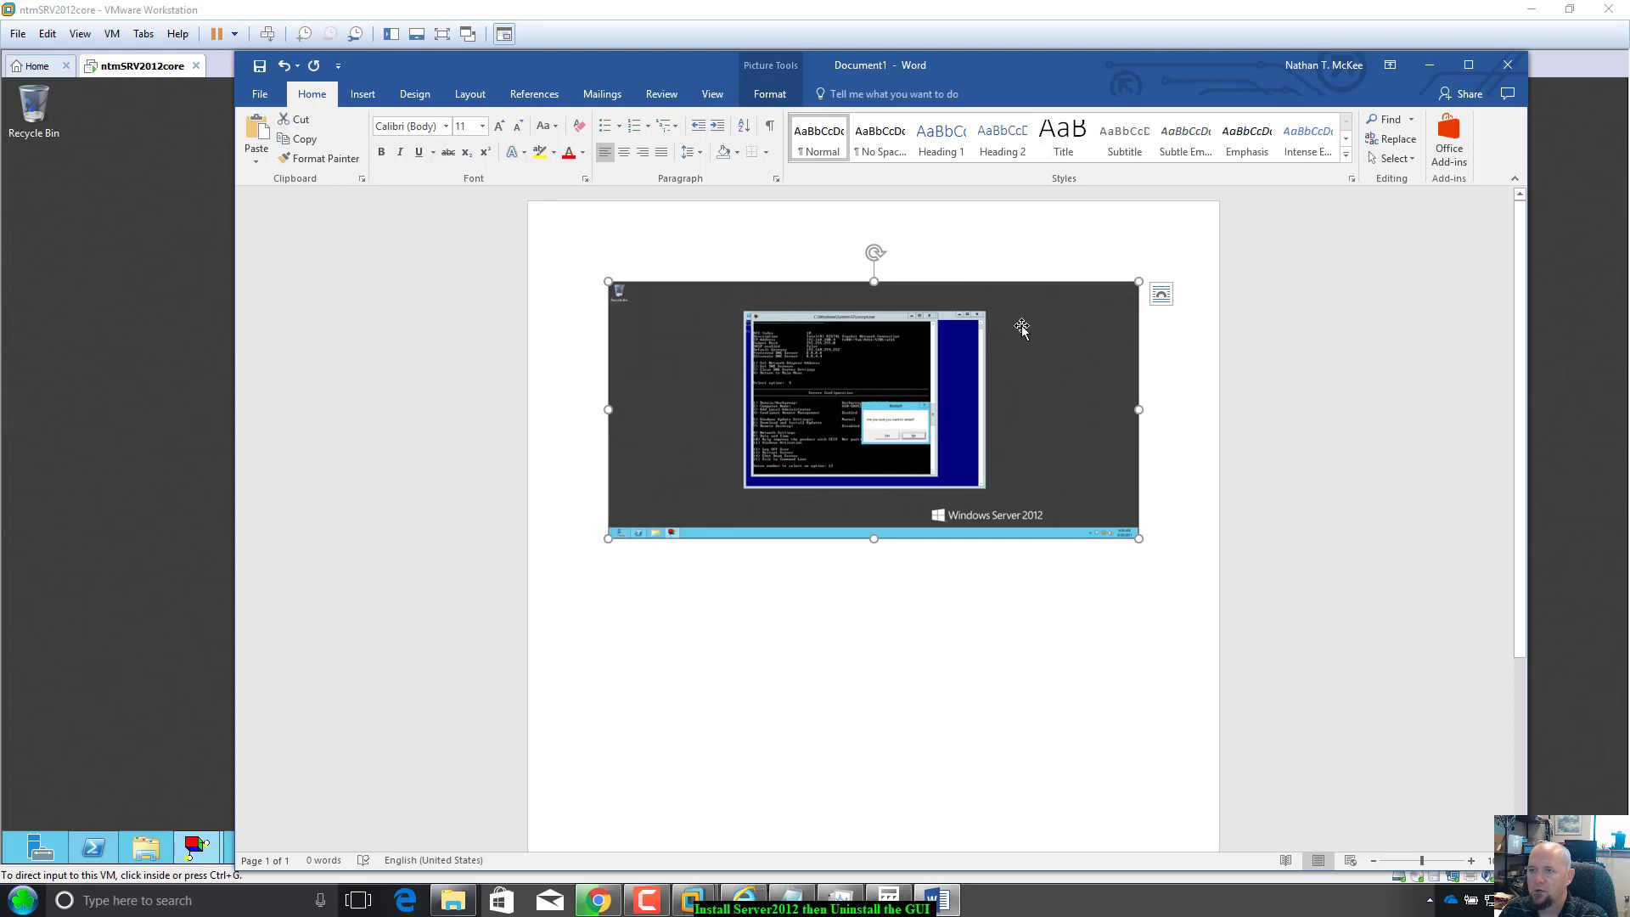
# Crop the pasted screenshot to the PowerShell and cscript windows, about 2.3" high and 3.07" wide.
pyautogui.click(783, 99)
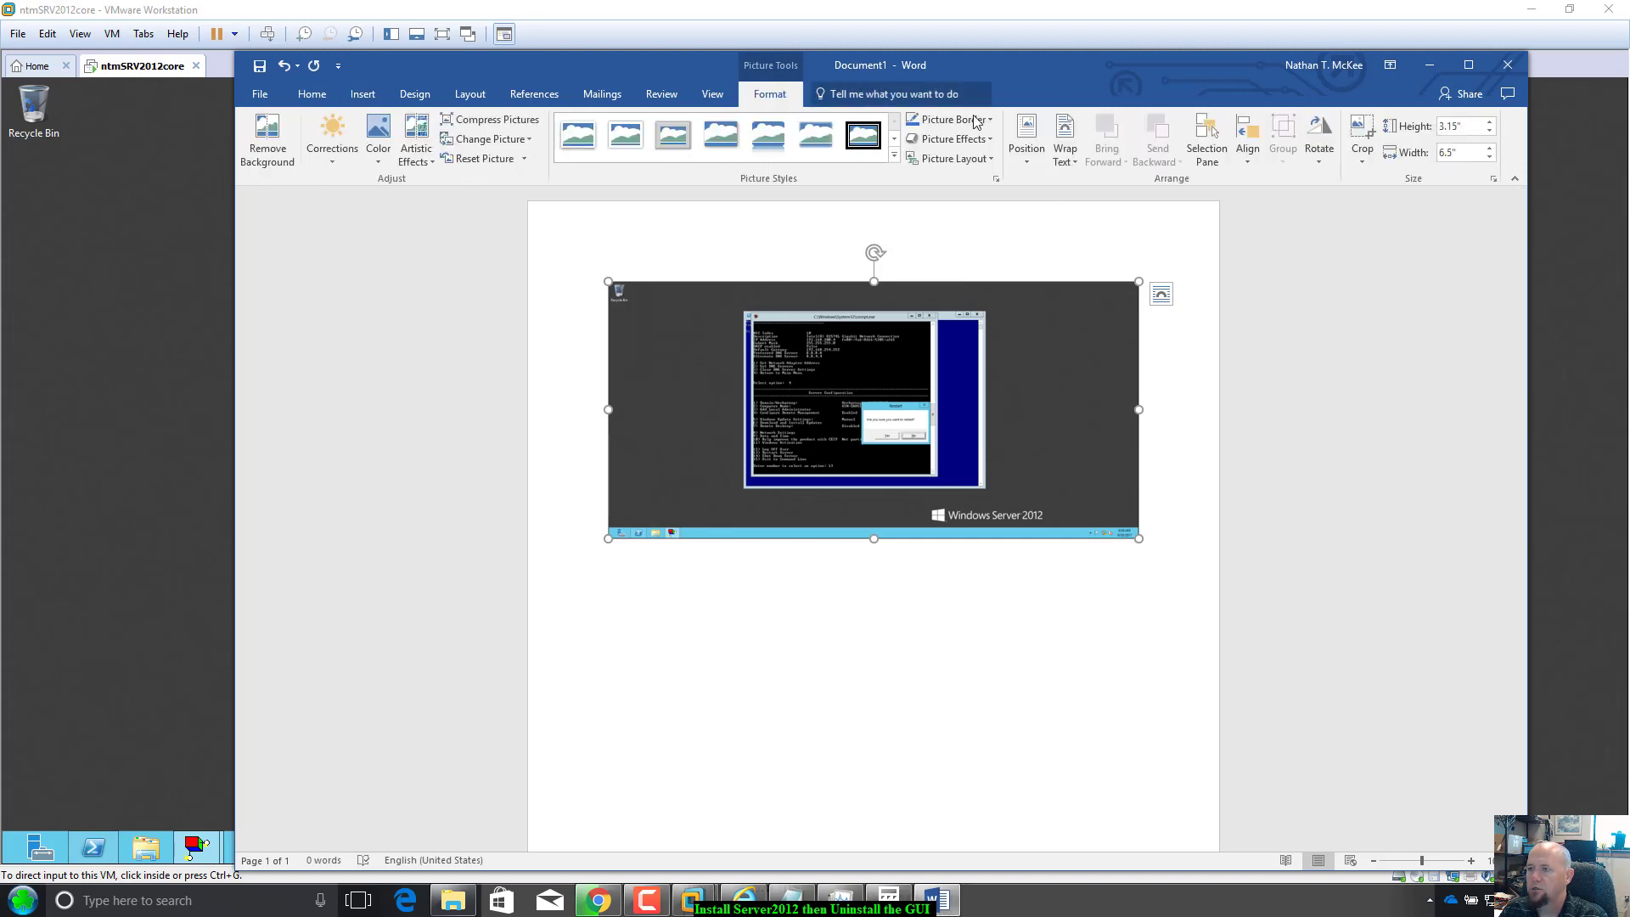
pyautogui.click(1362, 158)
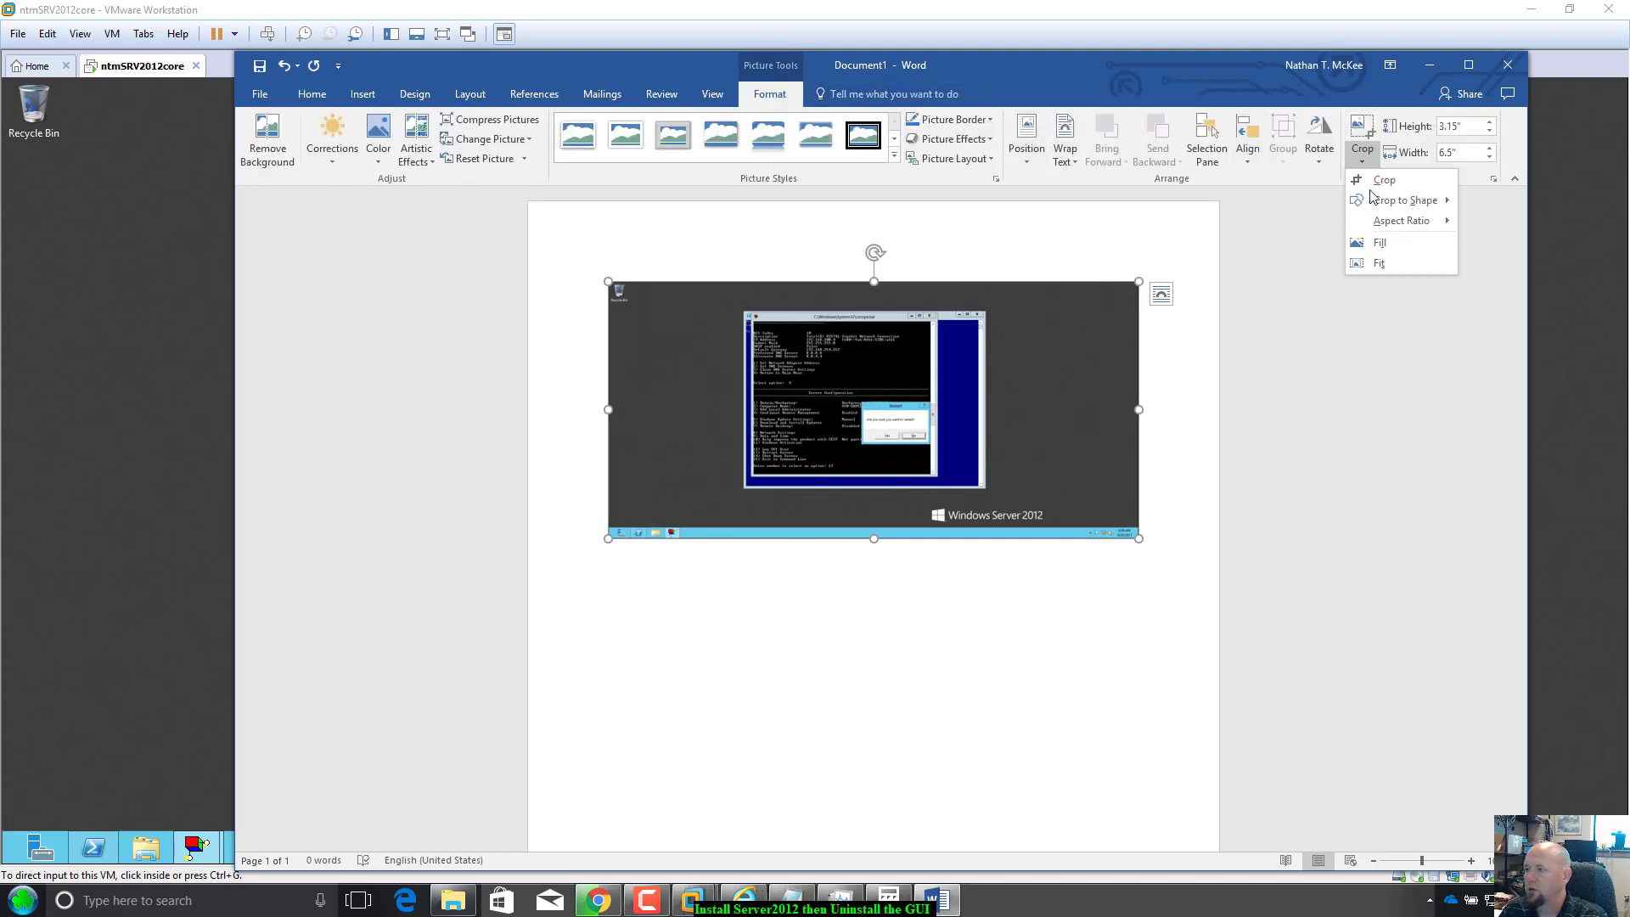
pyautogui.click(1378, 178)
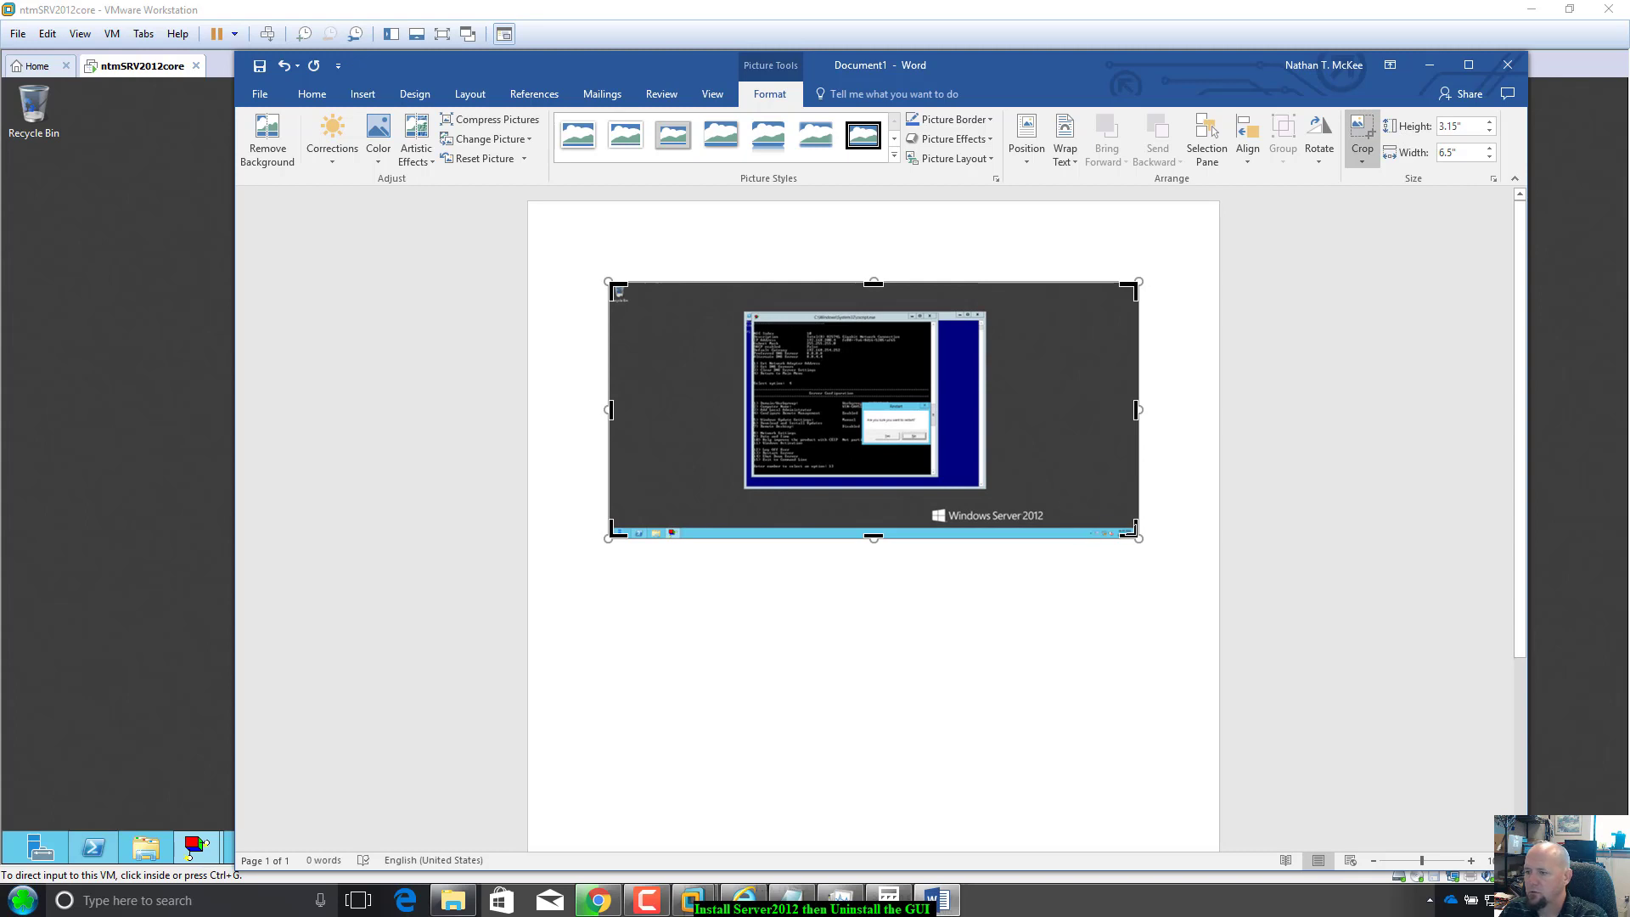
pyautogui.moveTo(1129, 530); pyautogui.dragTo(985, 494)
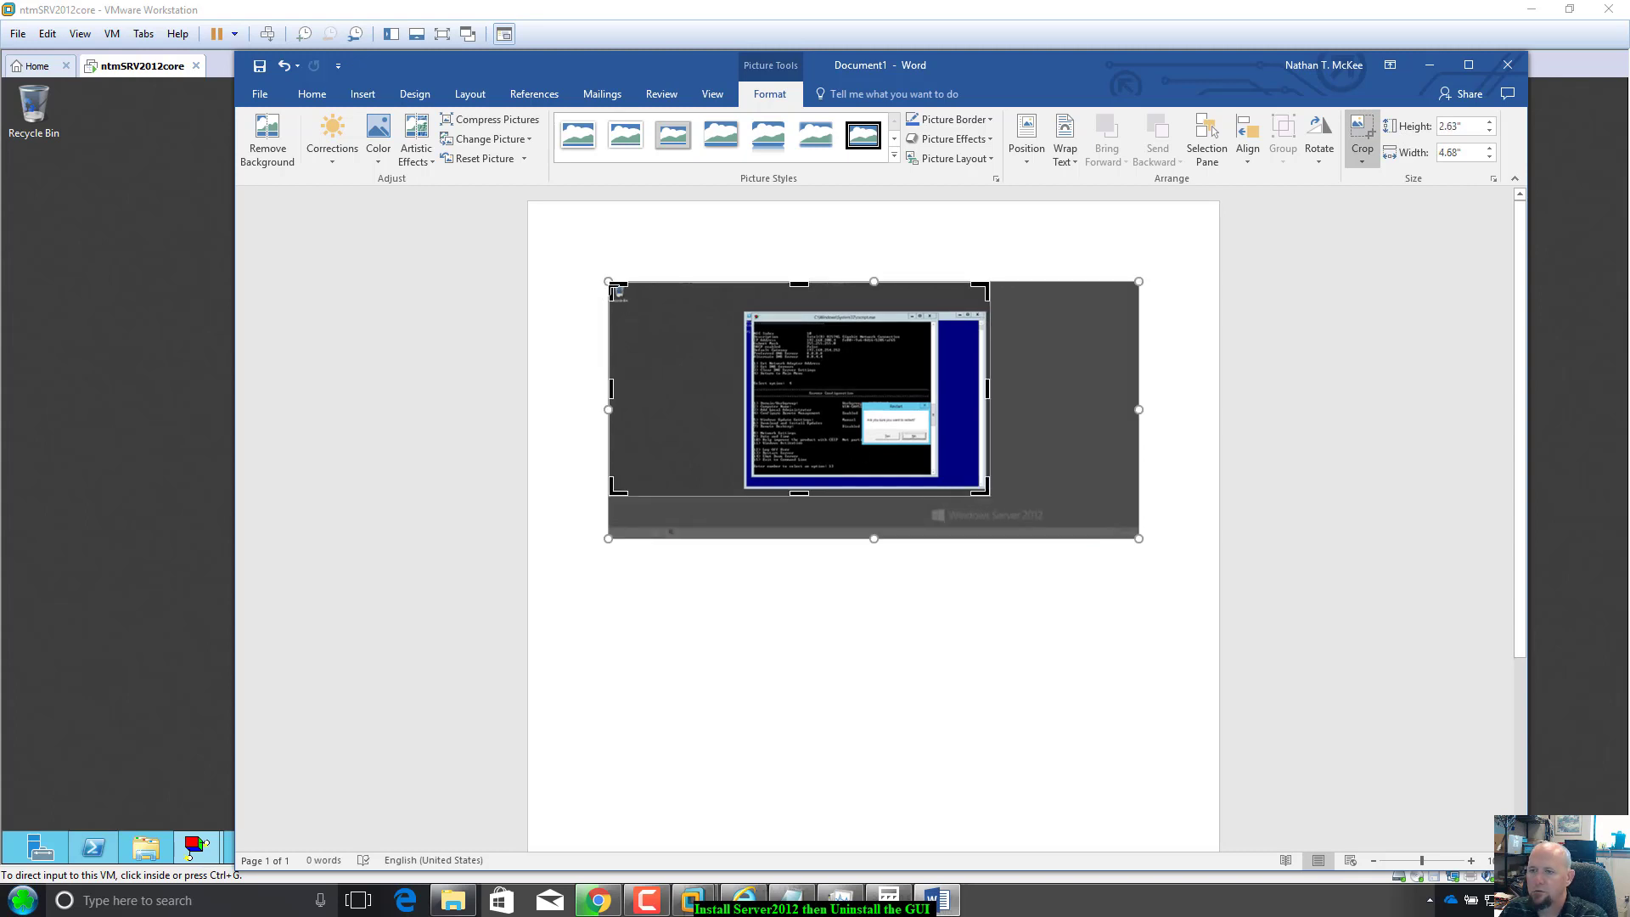
pyautogui.moveTo(606, 291); pyautogui.dragTo(740, 307)
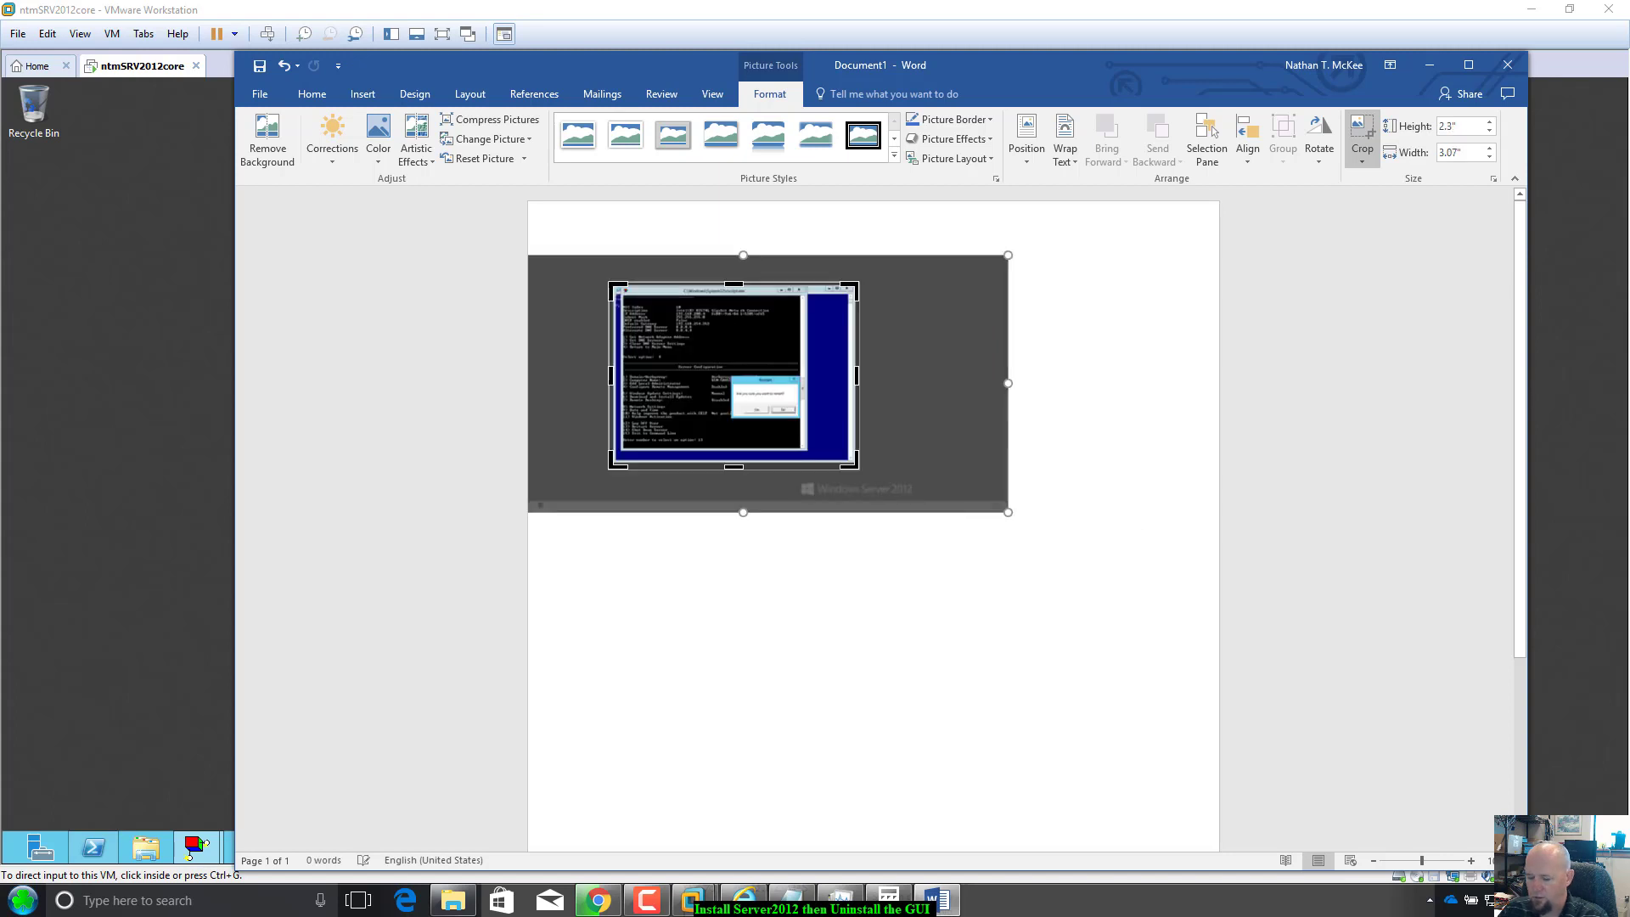
pyautogui.press('Escape')
pyautogui.click(728, 312)
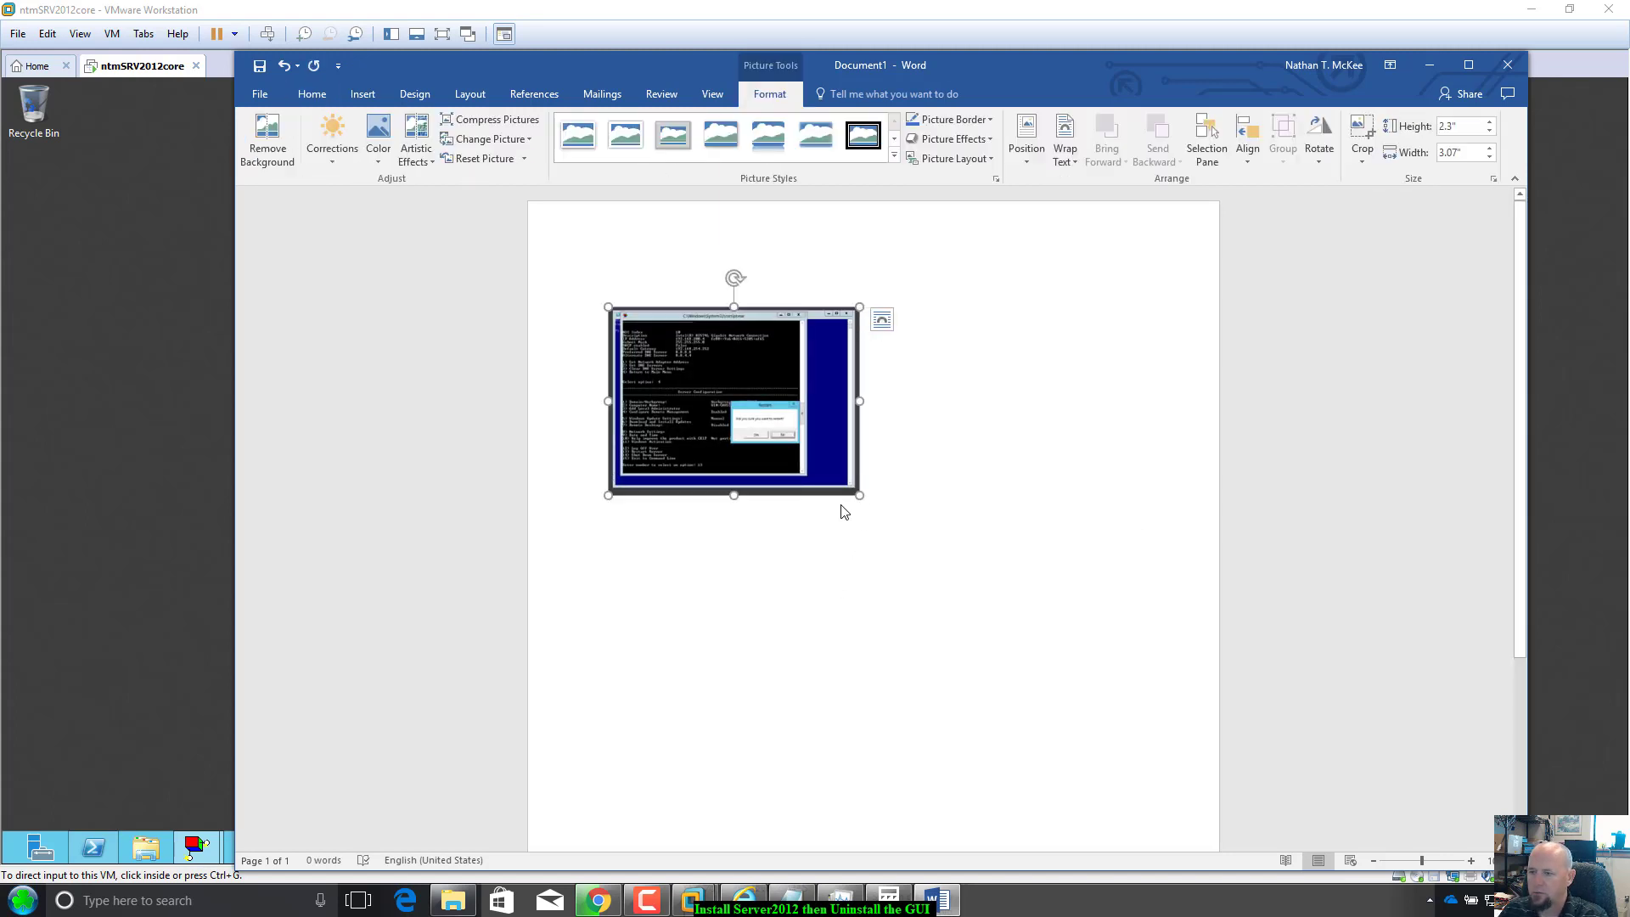
# Enlarge the screenshot, crop it closer around the cscript window, and resize it to about 6.05" high and 7.15" wide.
pyautogui.moveTo(859, 497); pyautogui.dragTo(1190, 758)
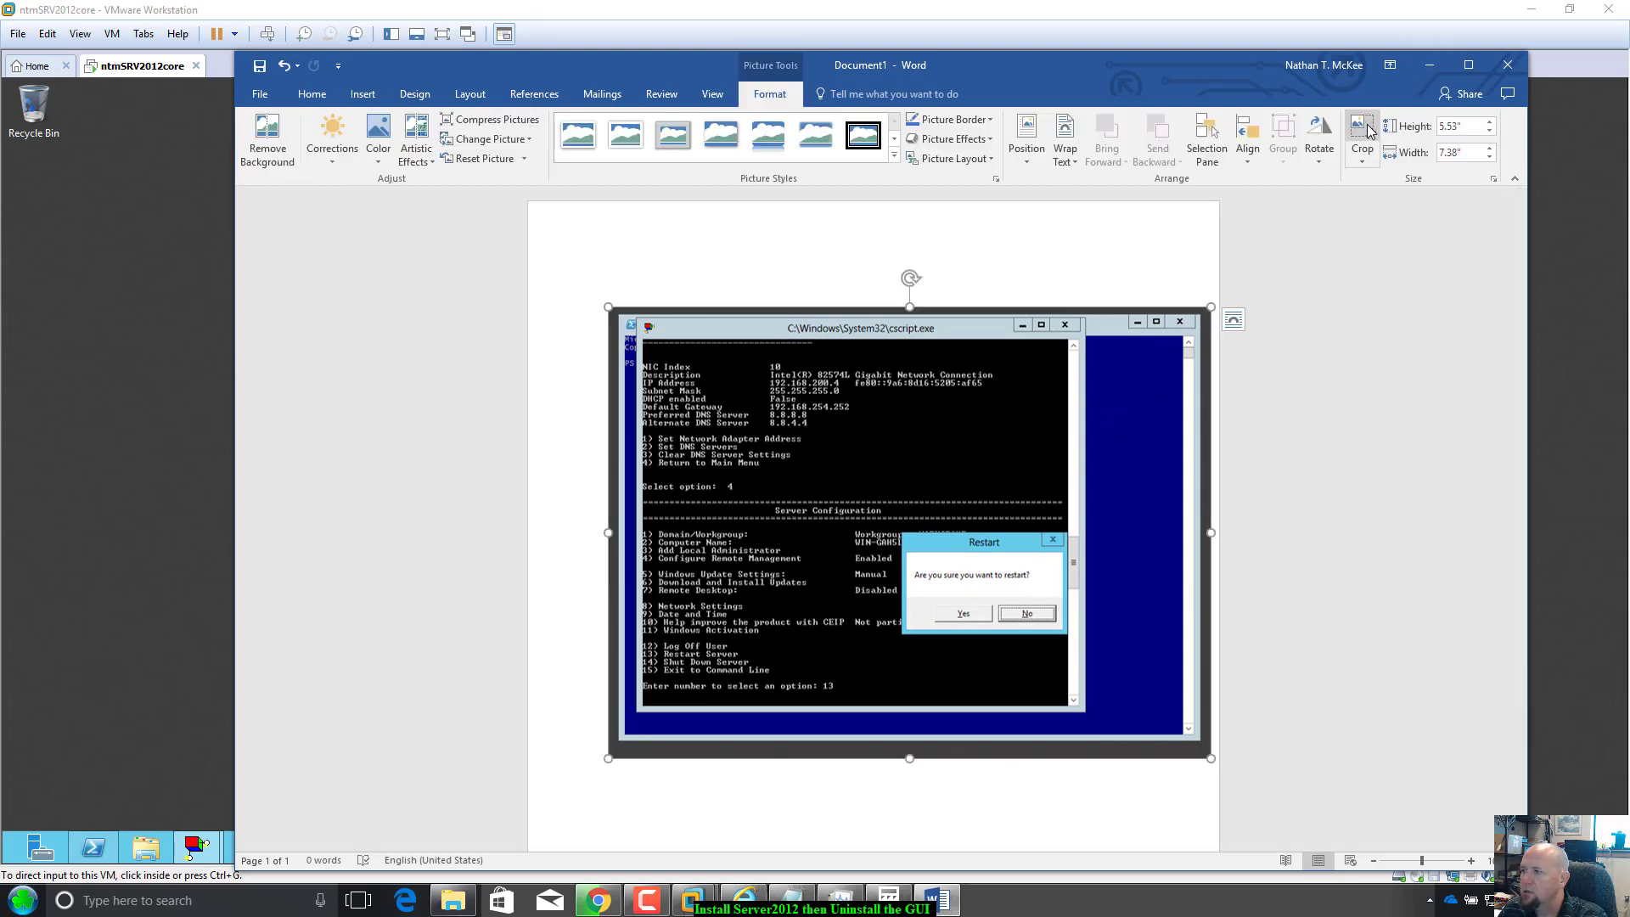
pyautogui.click(1361, 132)
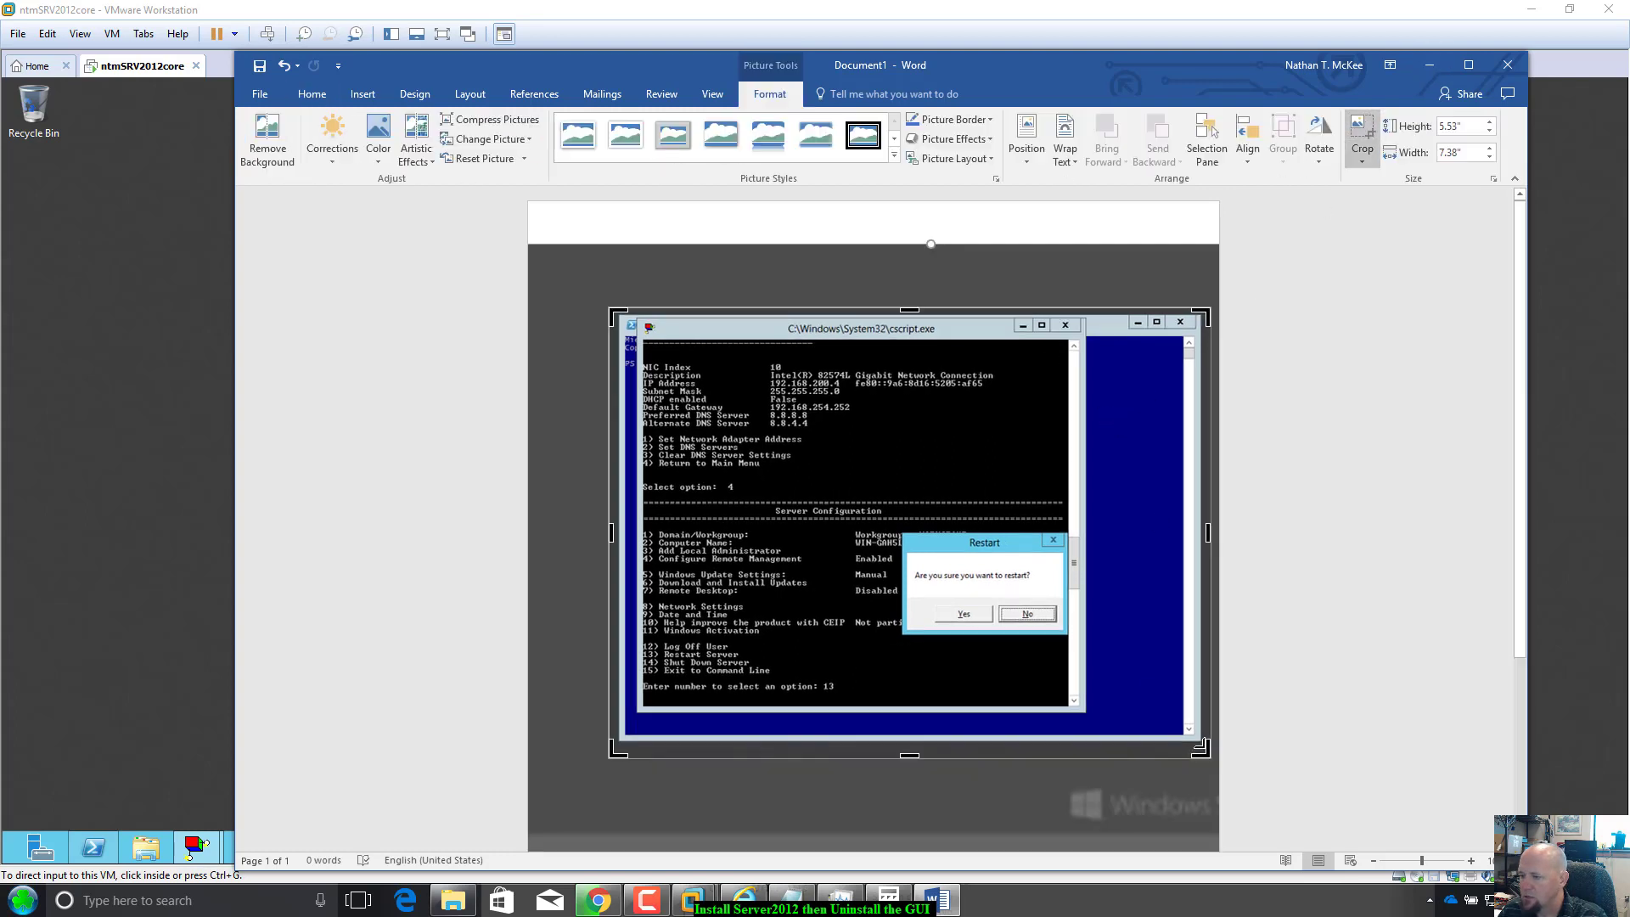
pyautogui.moveTo(1200, 748); pyautogui.dragTo(1100, 724)
pyautogui.click(1102, 724)
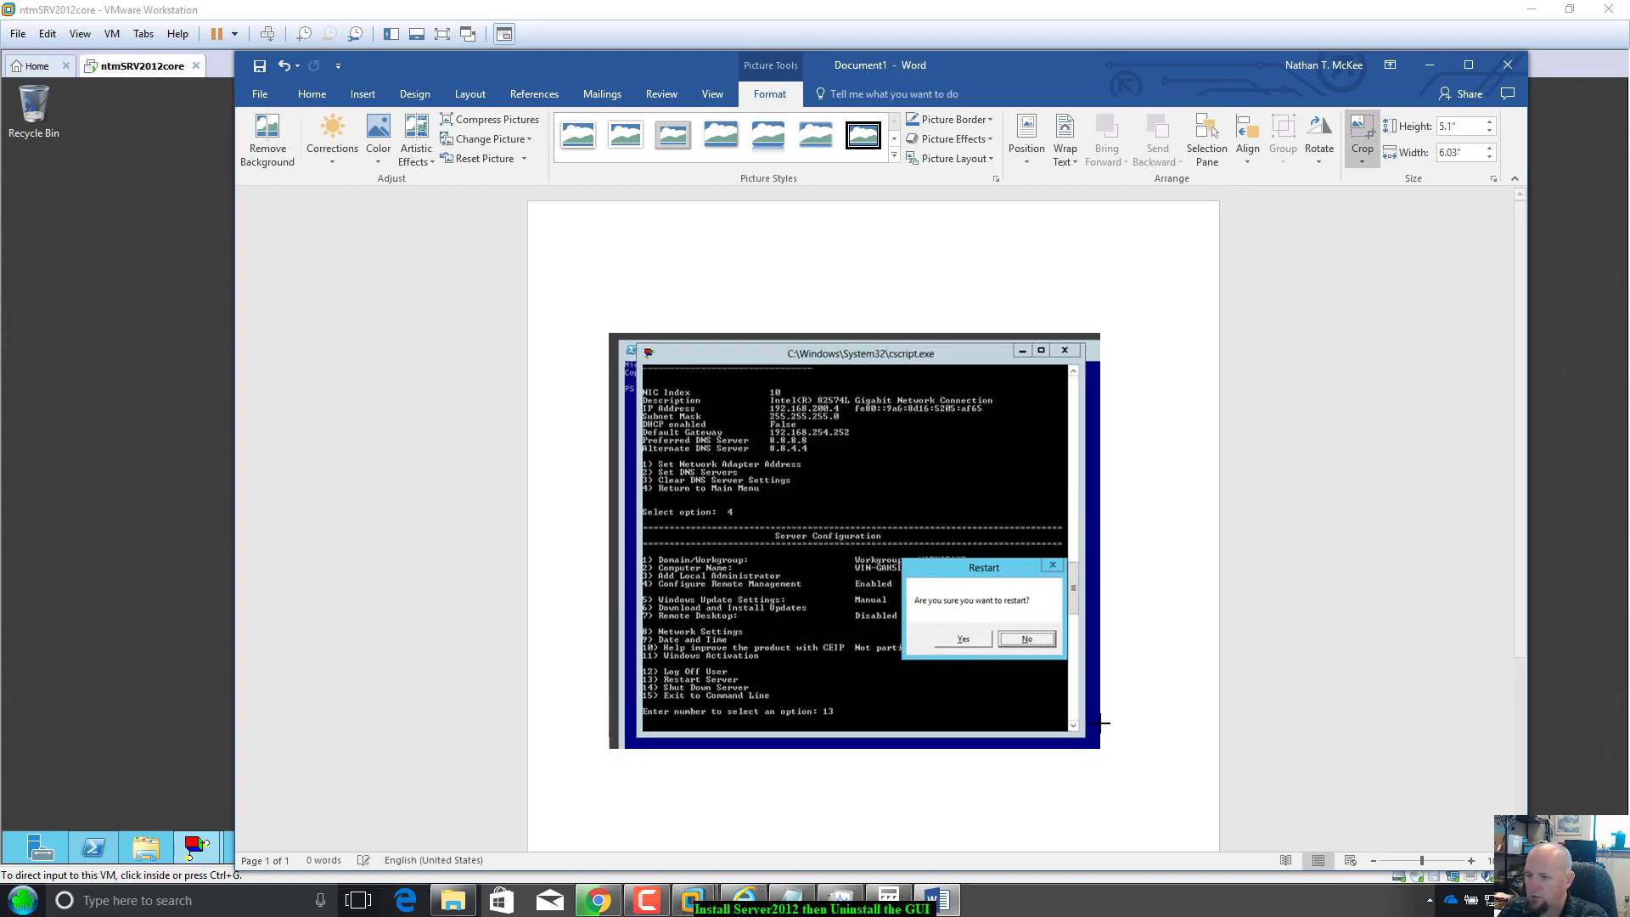
pyautogui.click(1072, 731)
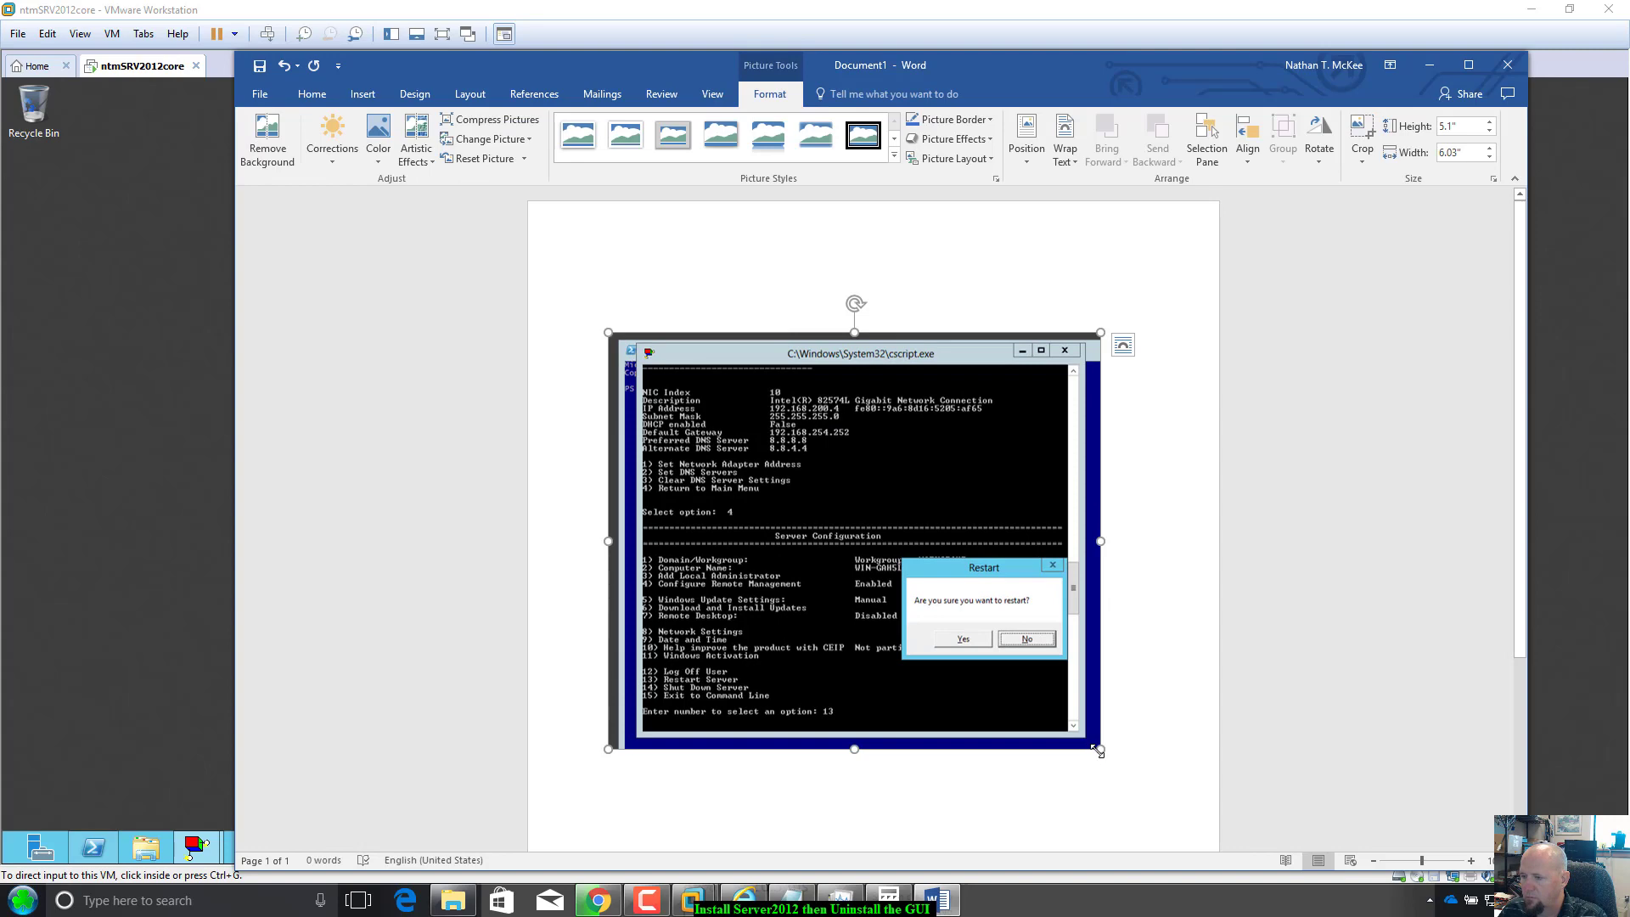
pyautogui.moveTo(1100, 748); pyautogui.dragTo(1201, 829)
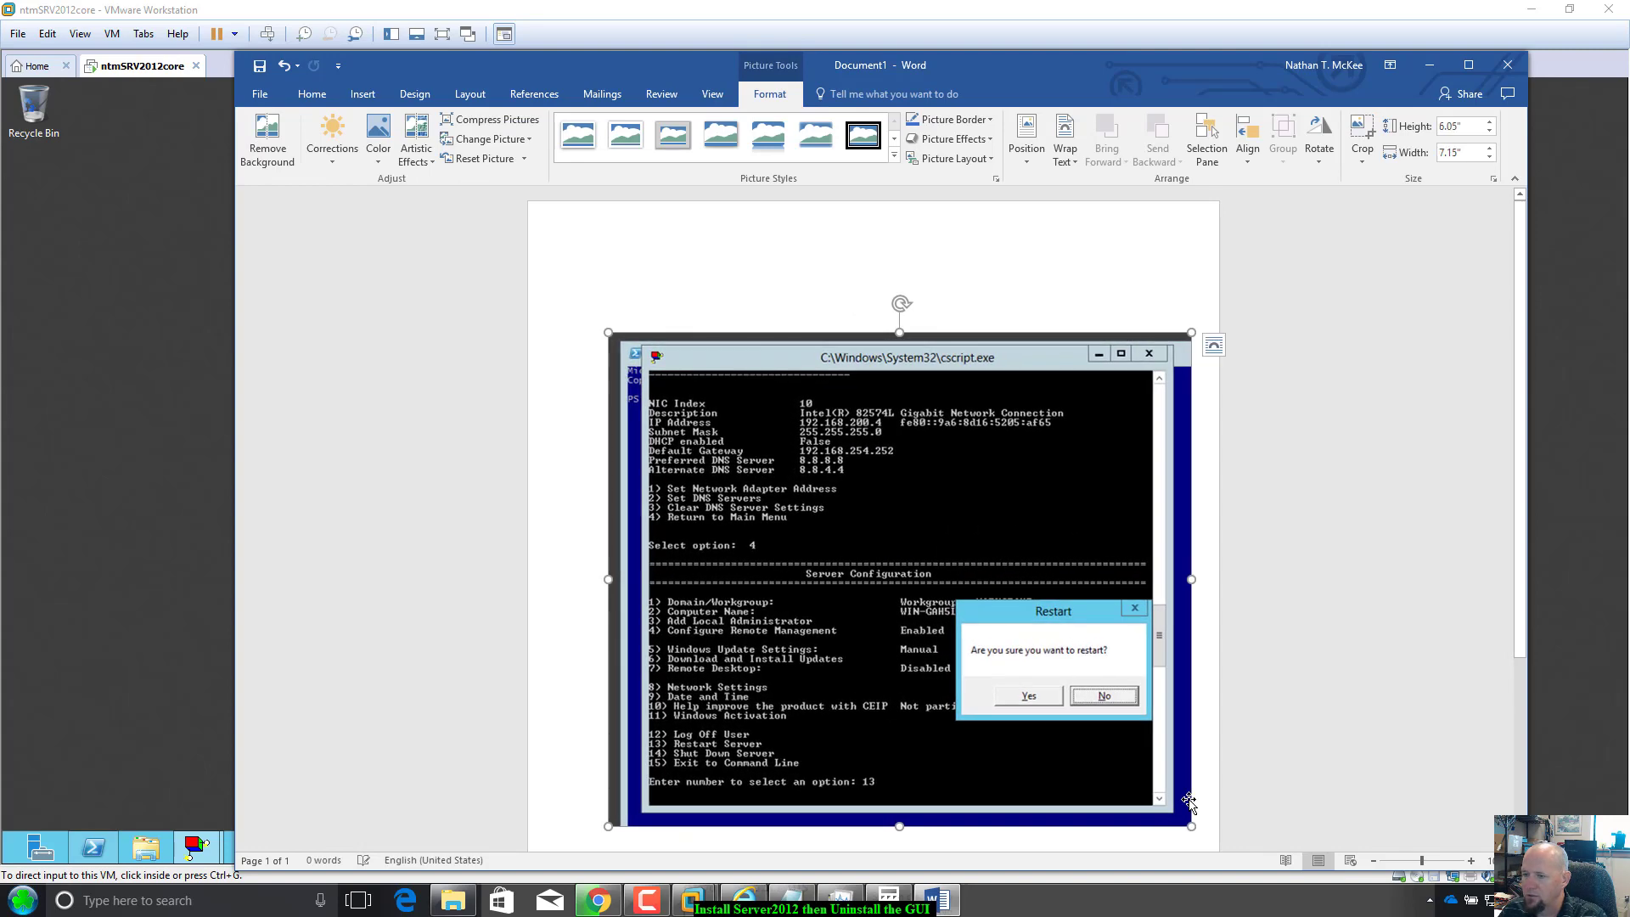
# Start saving the cropped screenshot as a separate PNG picture with the file name nos130_9-20-17.
pyautogui.scroll(-1, 930, 625)
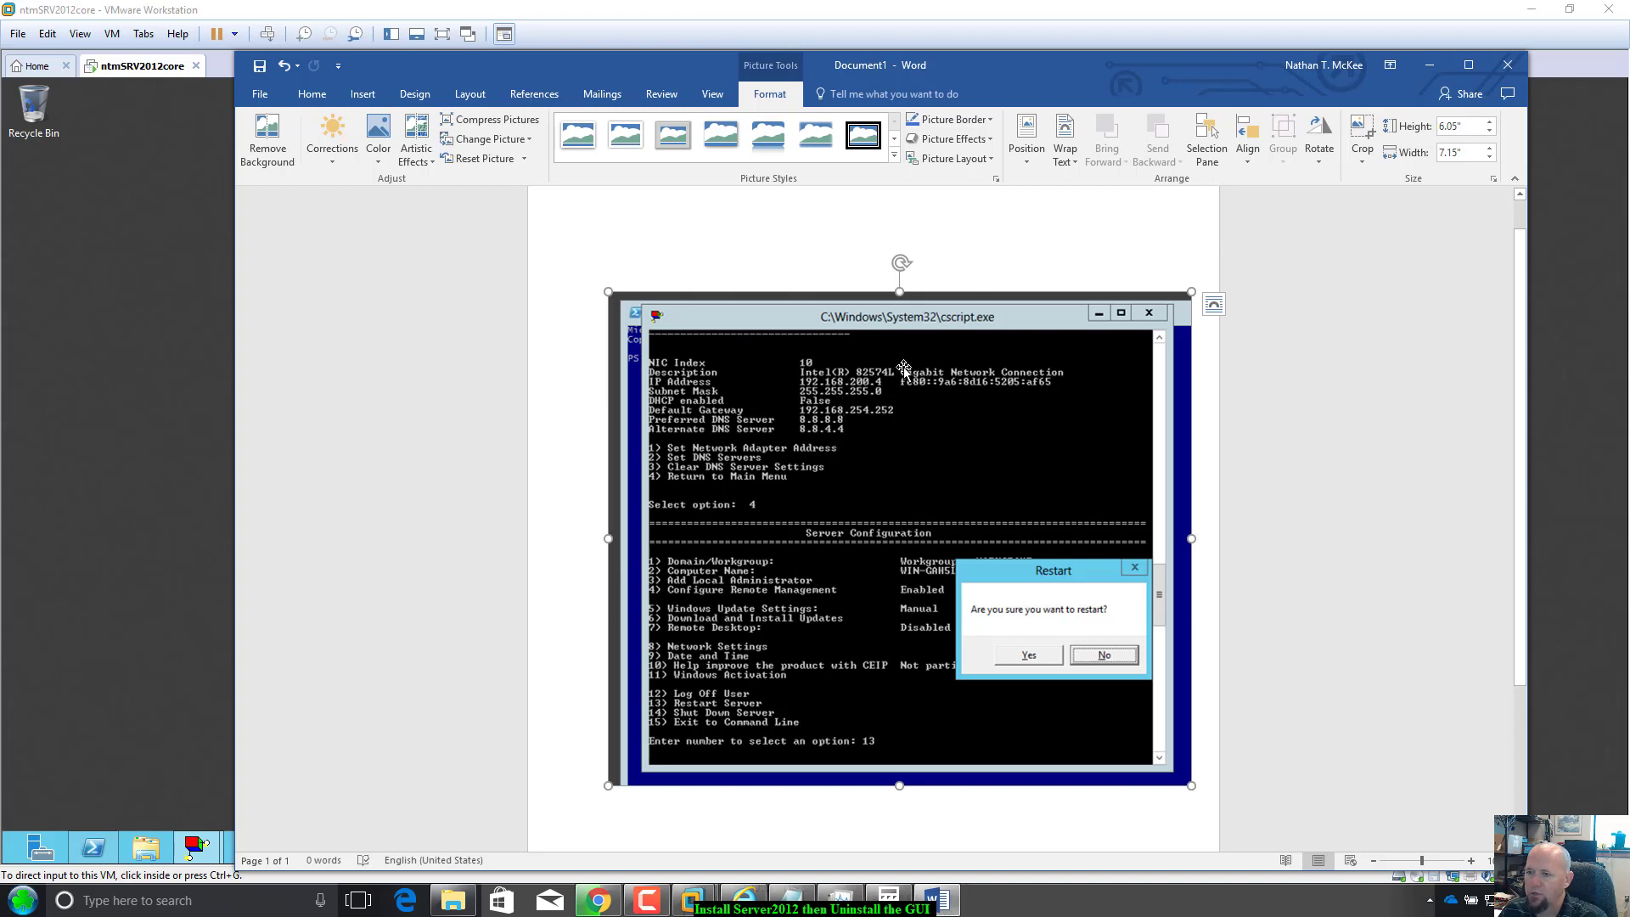
pyautogui.rightClick(923, 451)
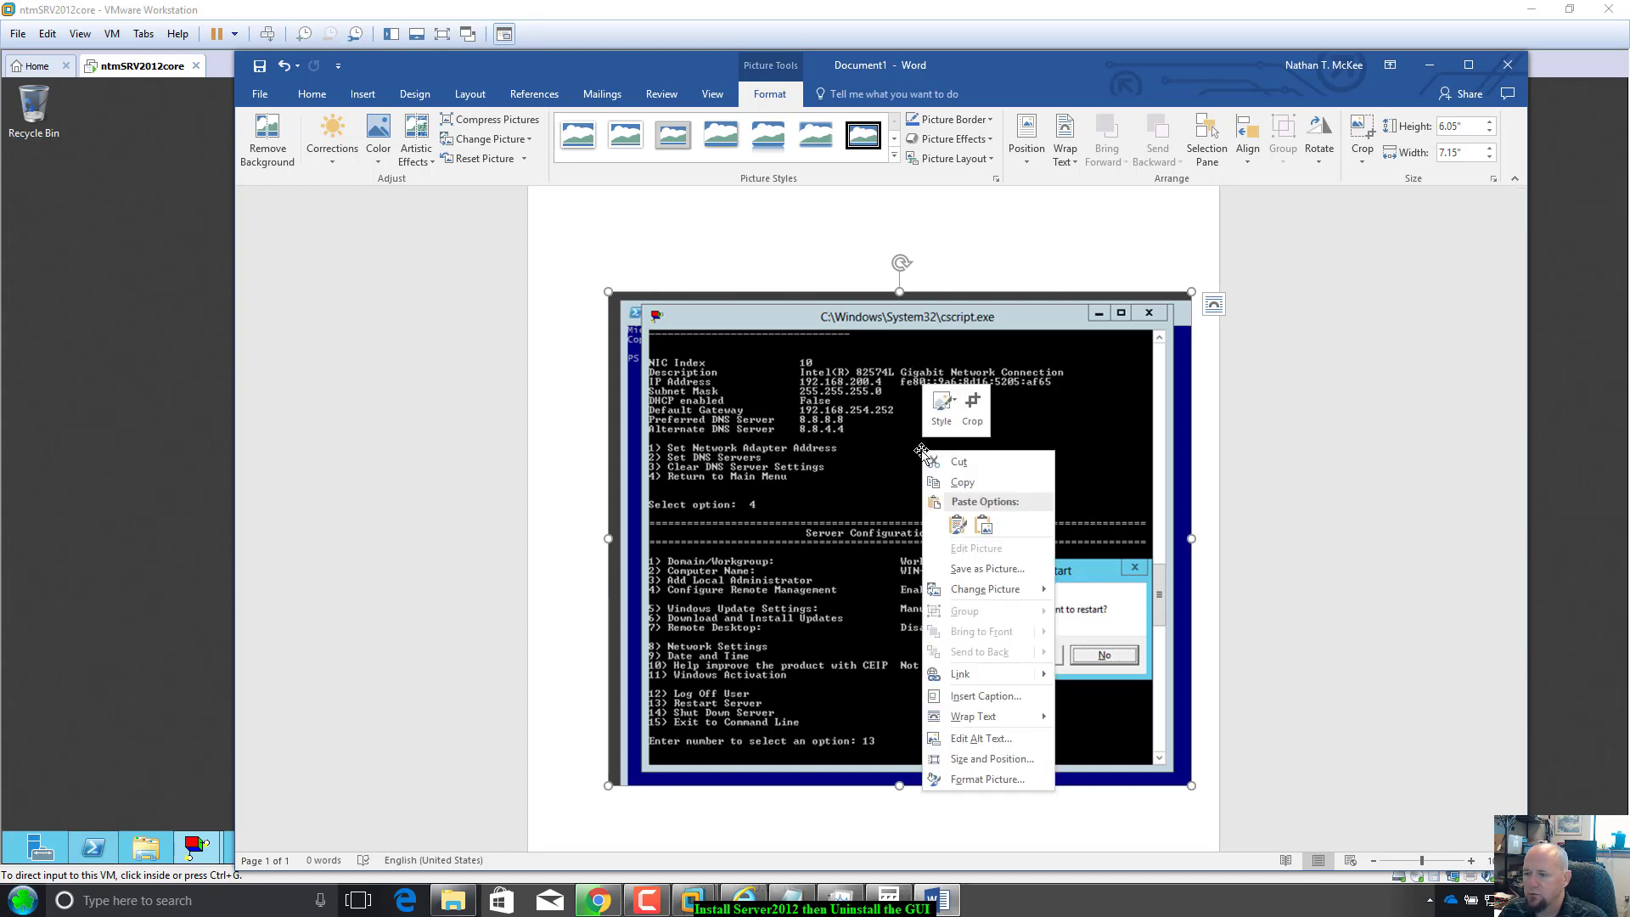
pyautogui.click(988, 570)
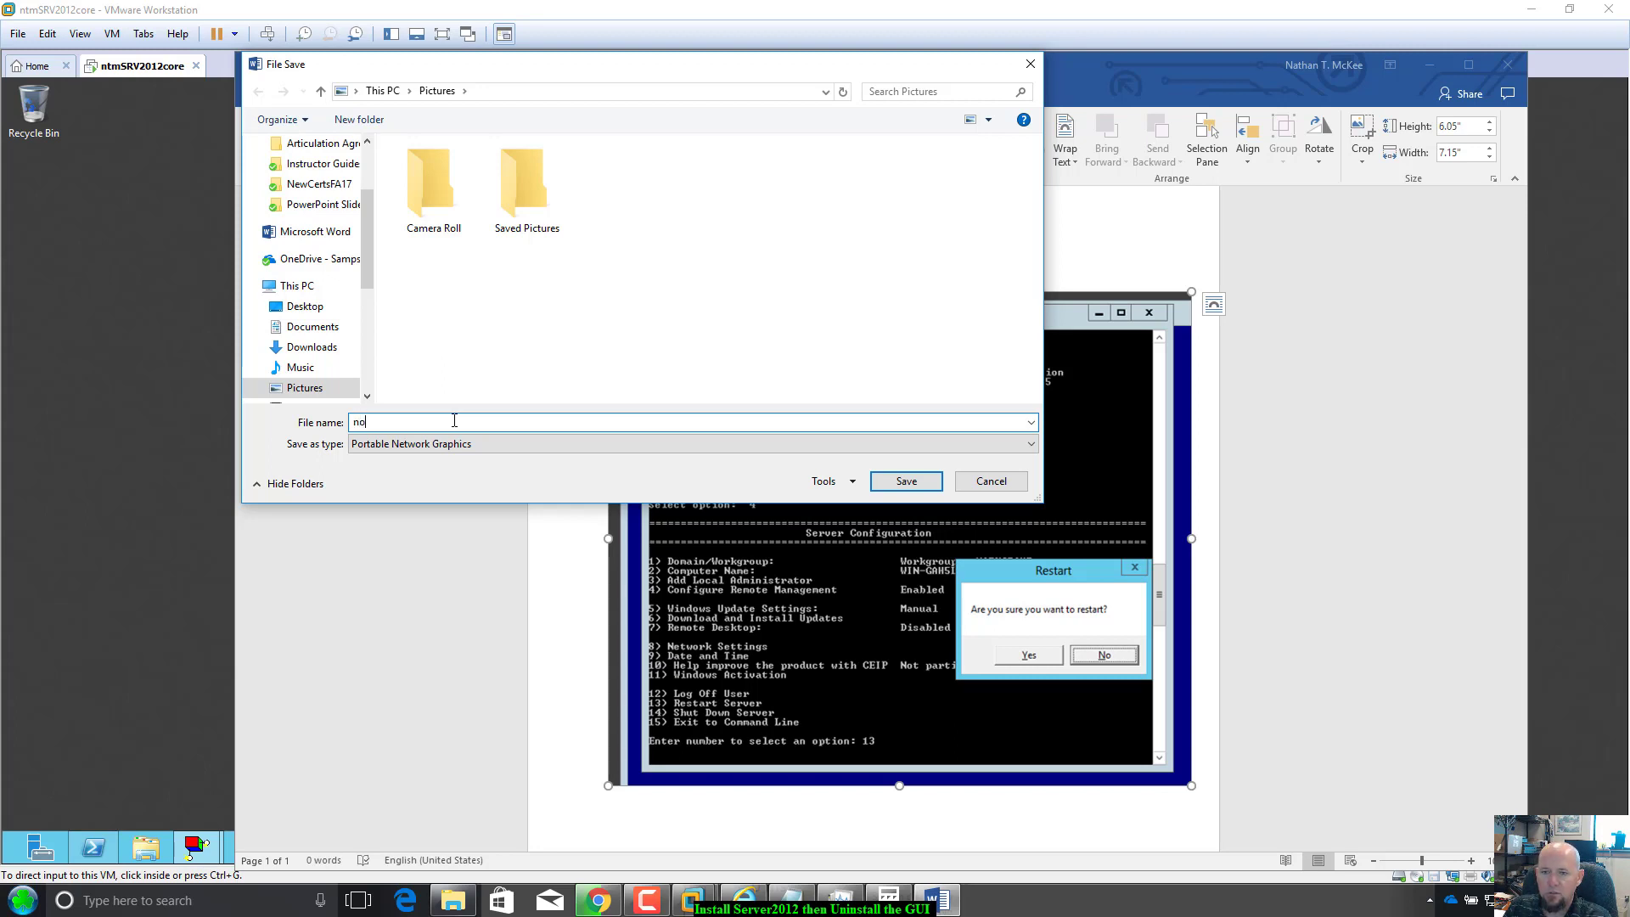
pyautogui.write('30')
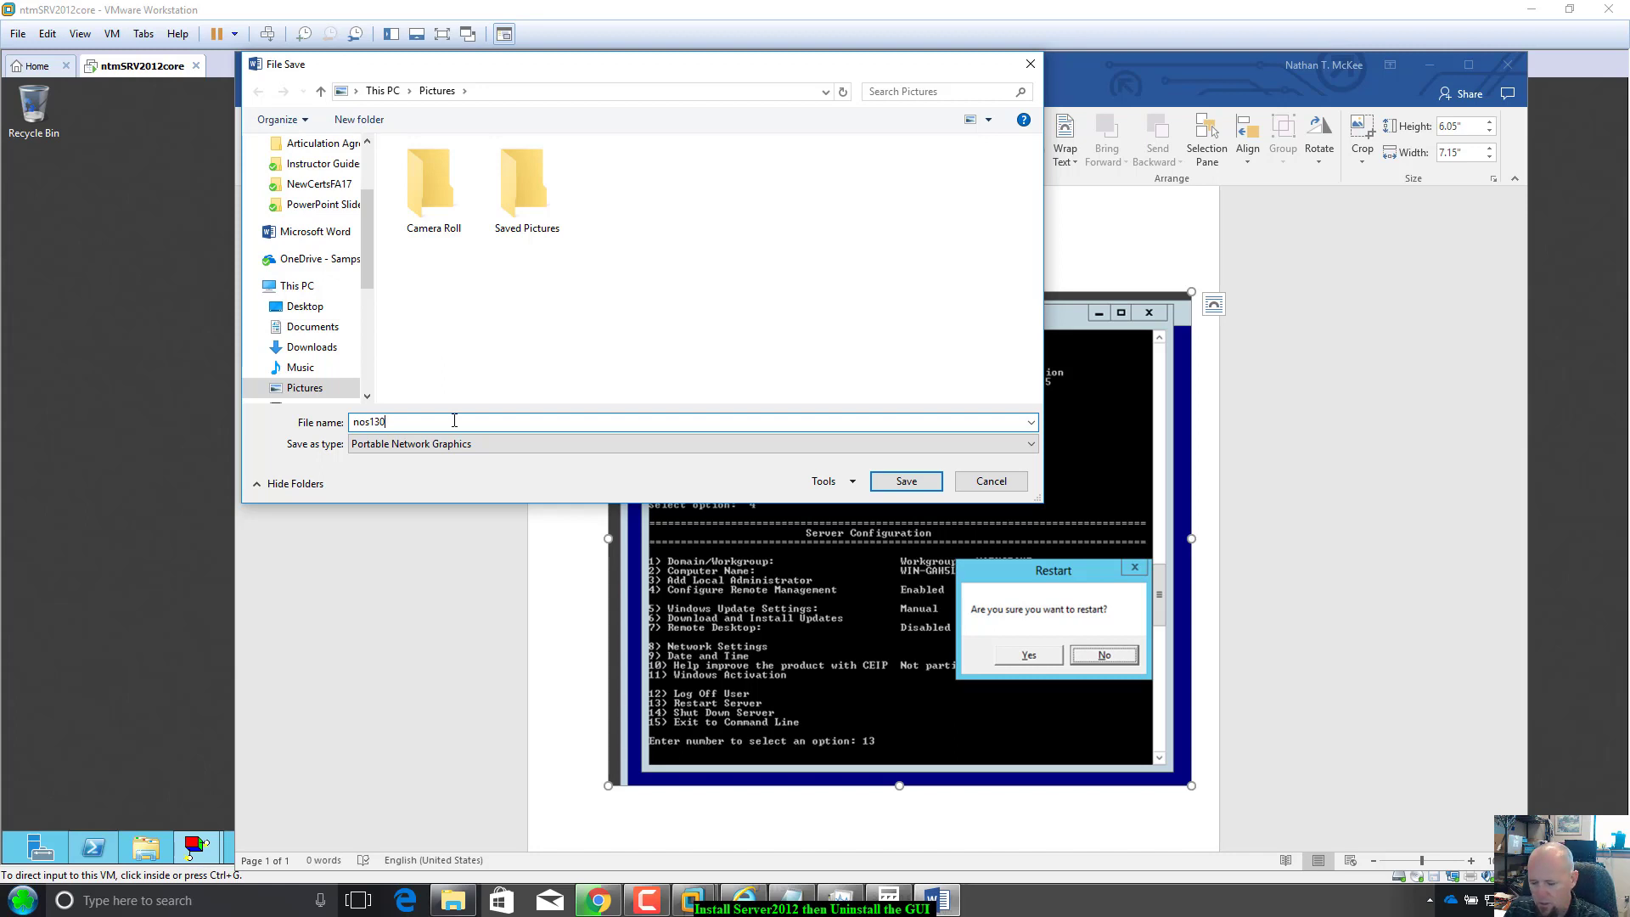
pyautogui.write('9-20-1')
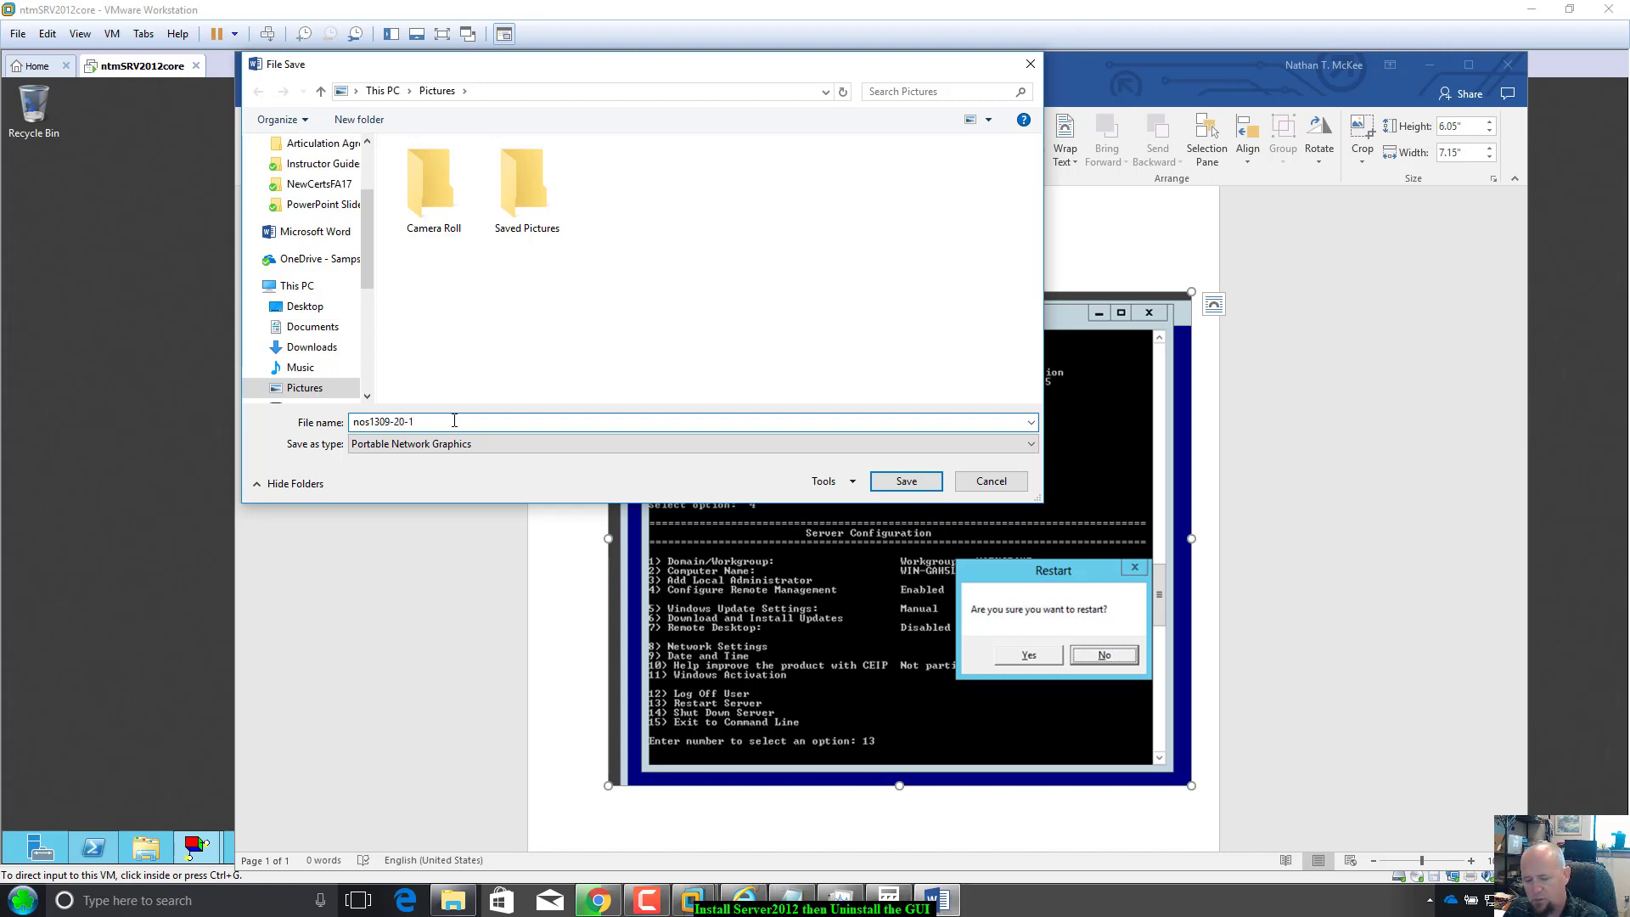
pyautogui.write('7')
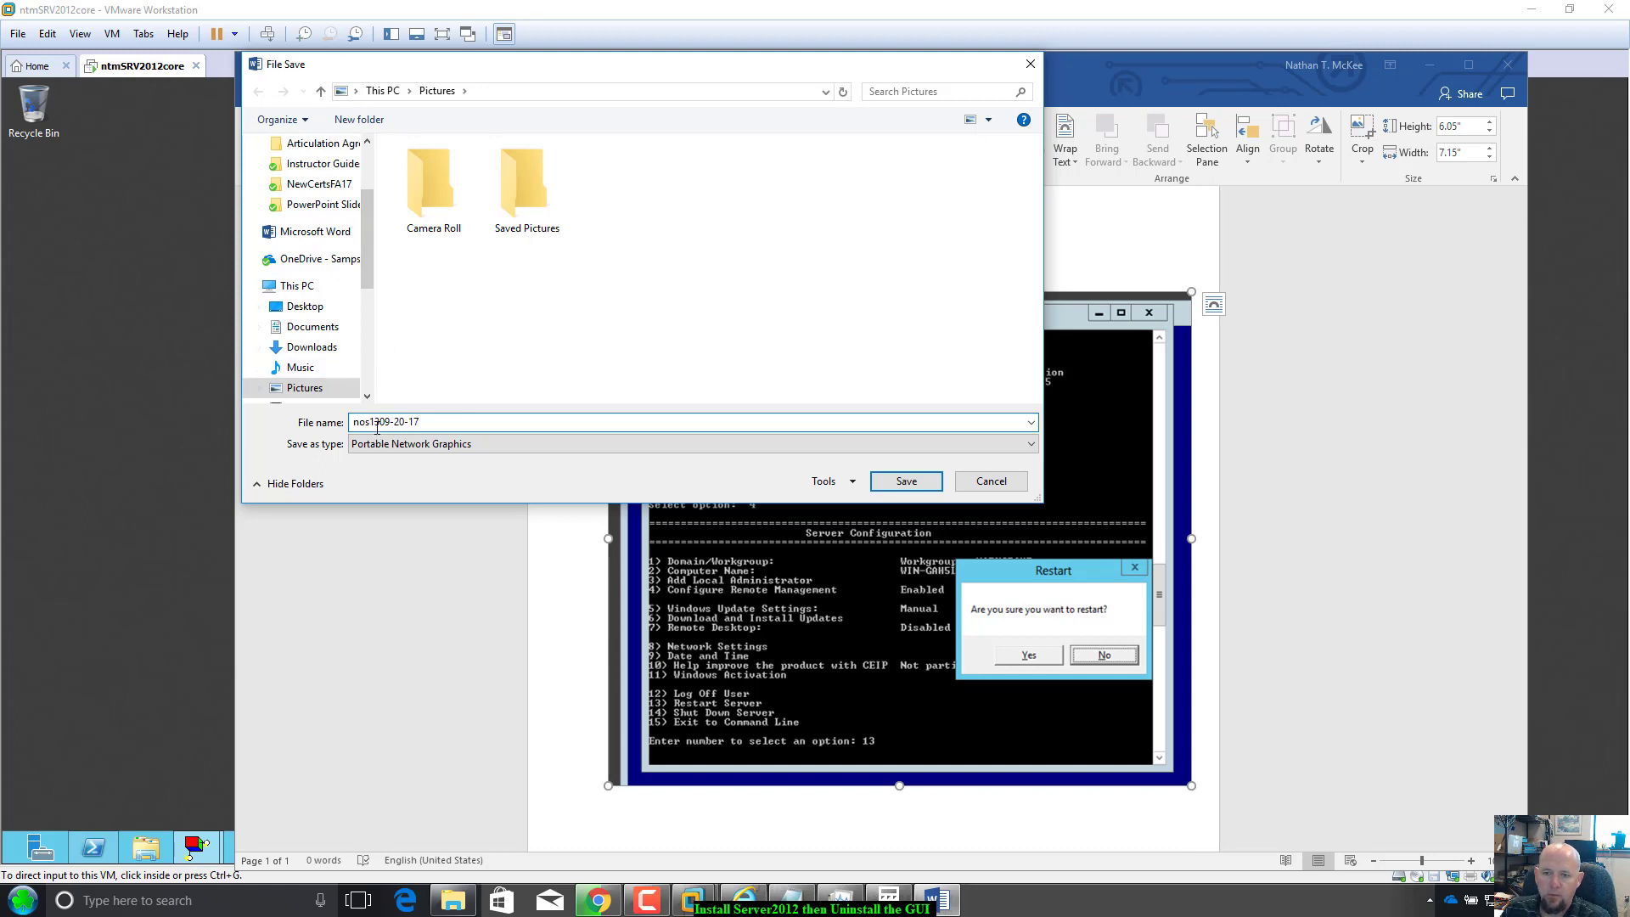
pyautogui.write('_')
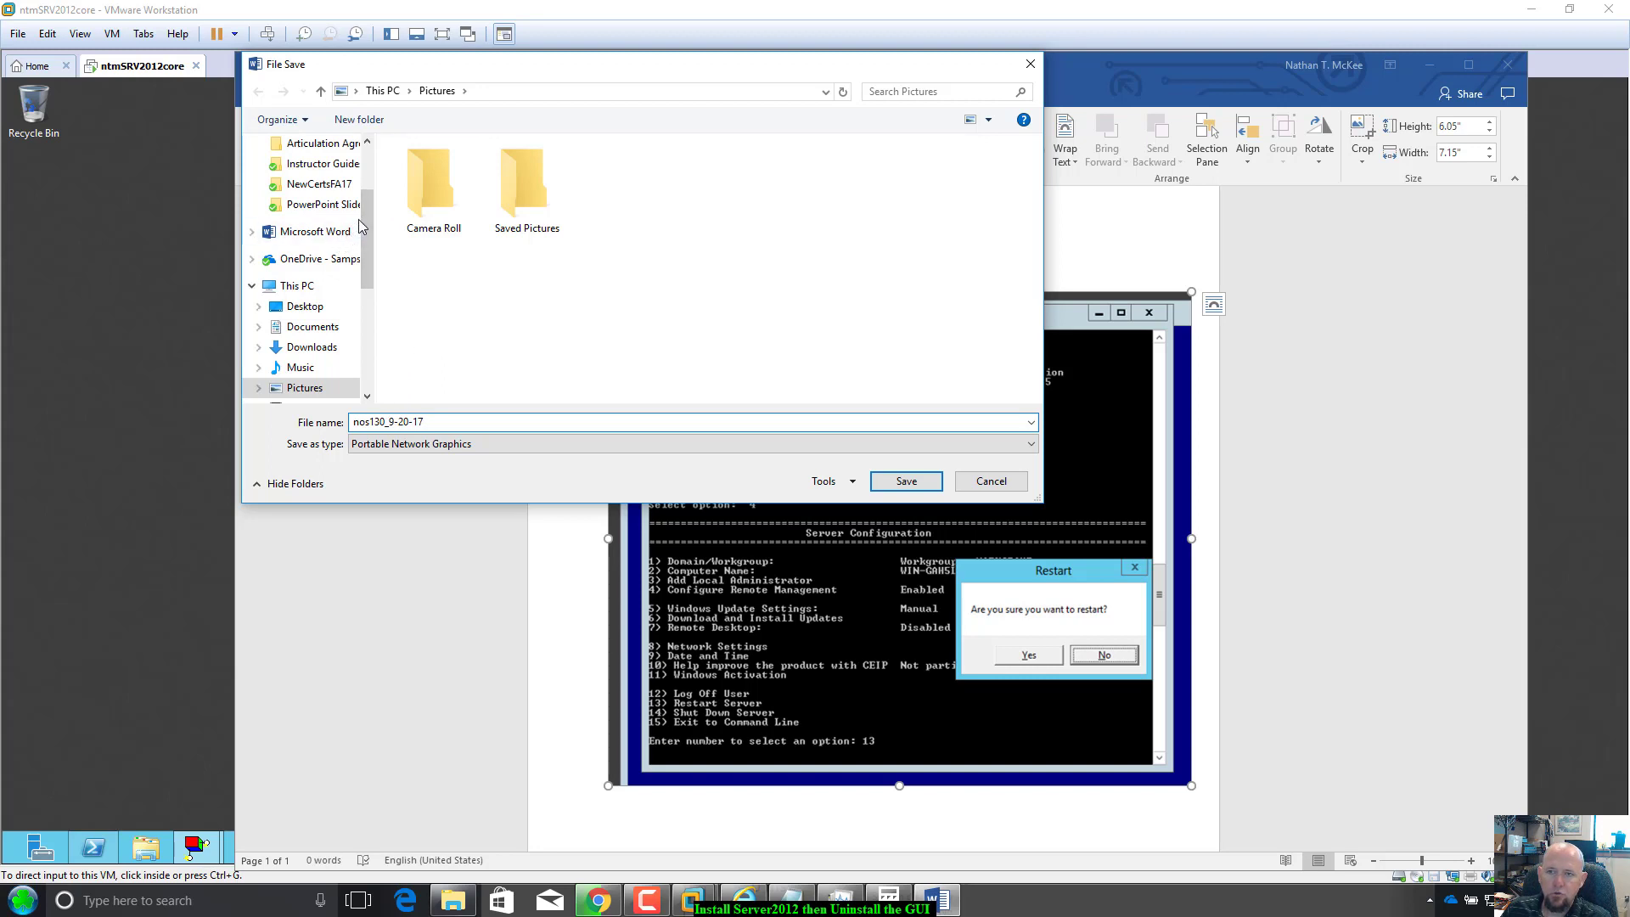
# Choose the NOS-130 folder inside Fall2017Courses on the Sampson Community College OneDrive as the save location.
pyautogui.moveTo(368, 212); pyautogui.dragTo(384, 172)
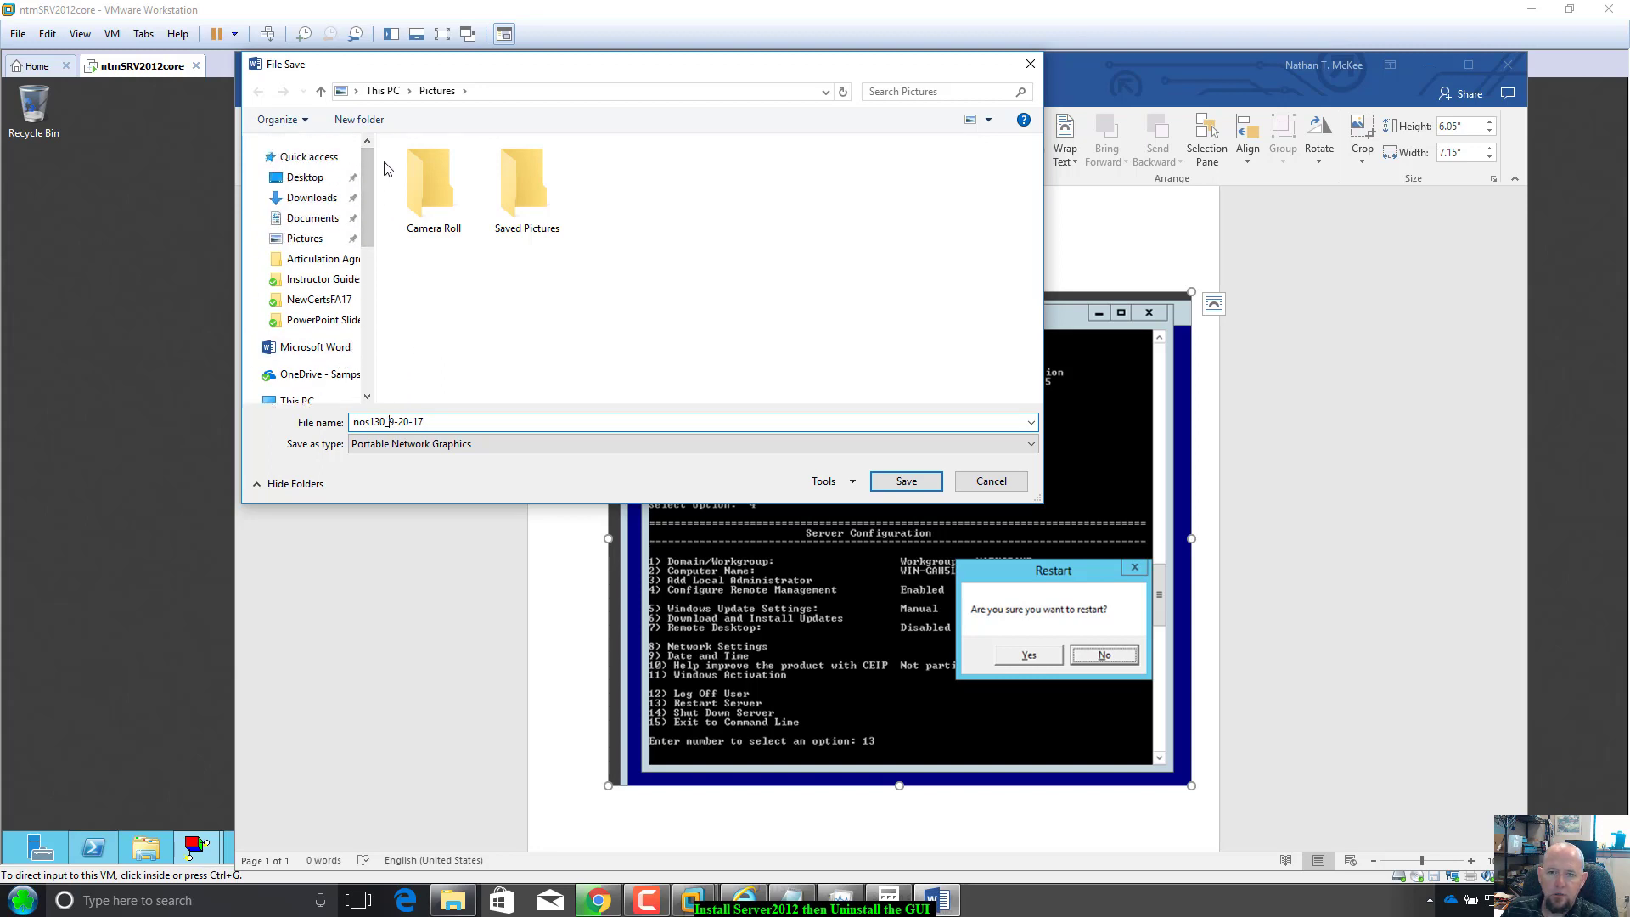
pyautogui.click(345, 380)
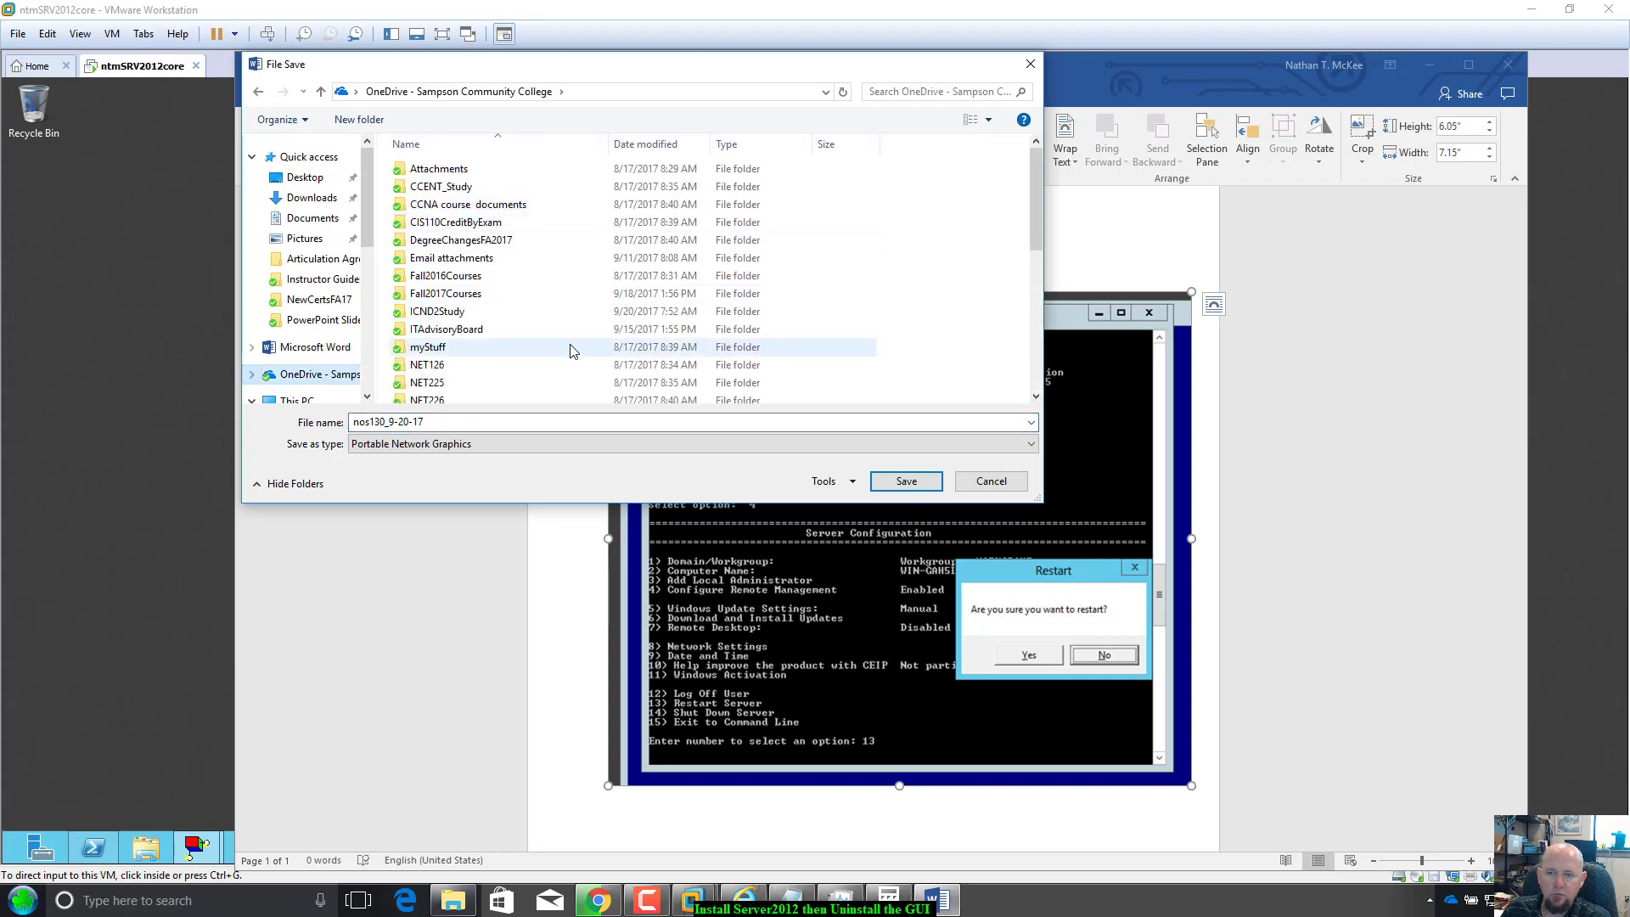
pyautogui.scroll(-1, 564, 357)
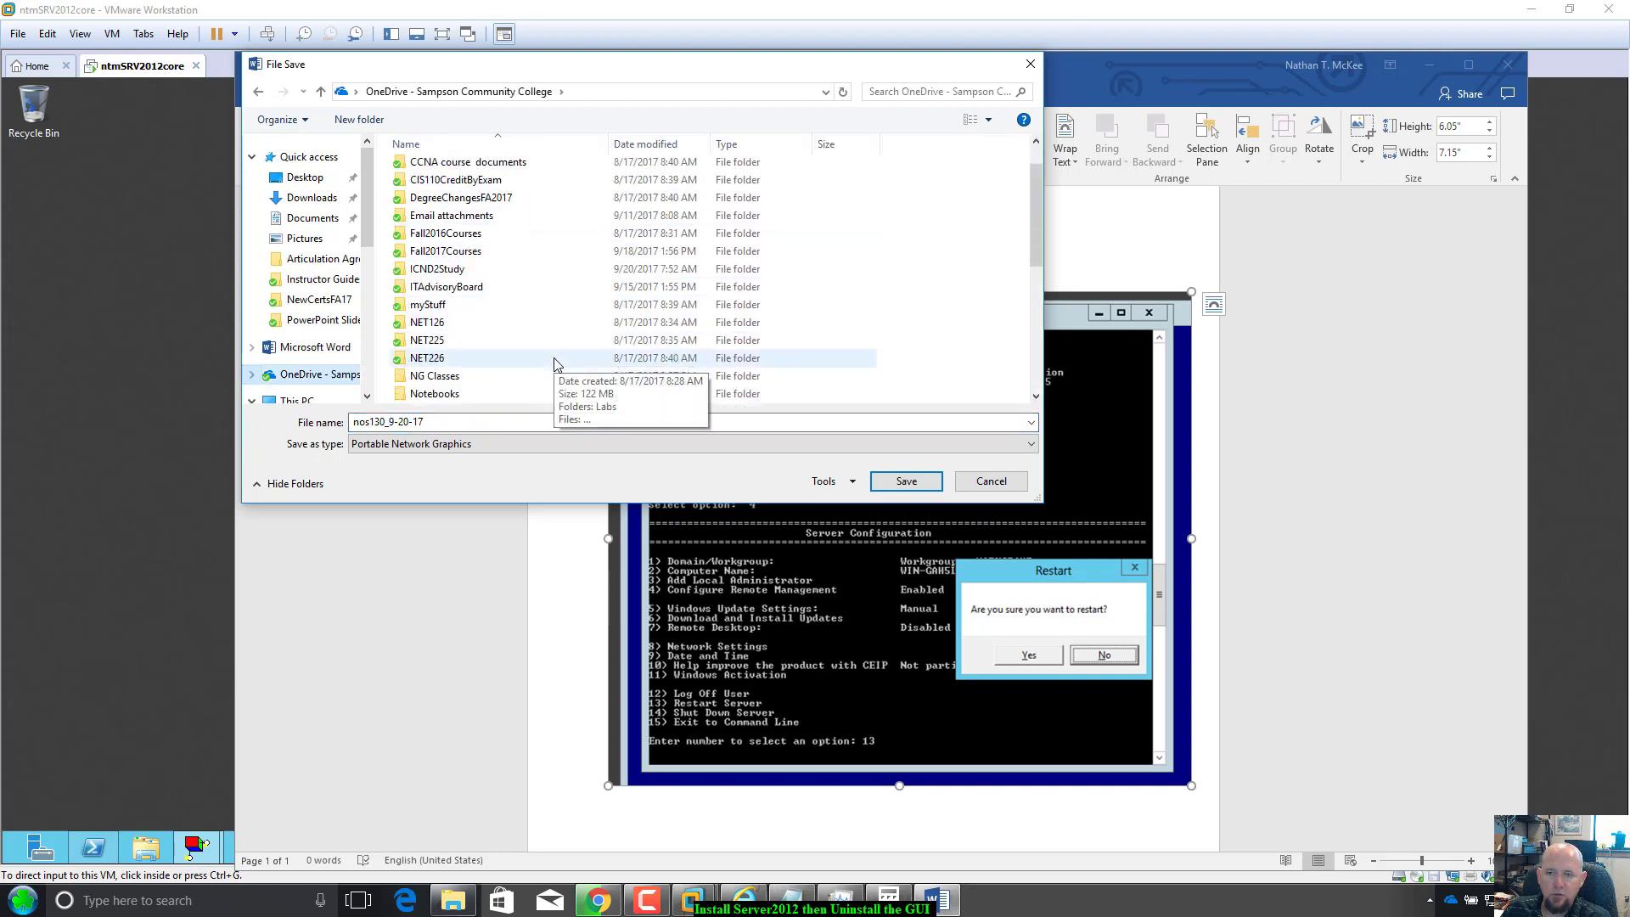
pyautogui.doubleClick(474, 252)
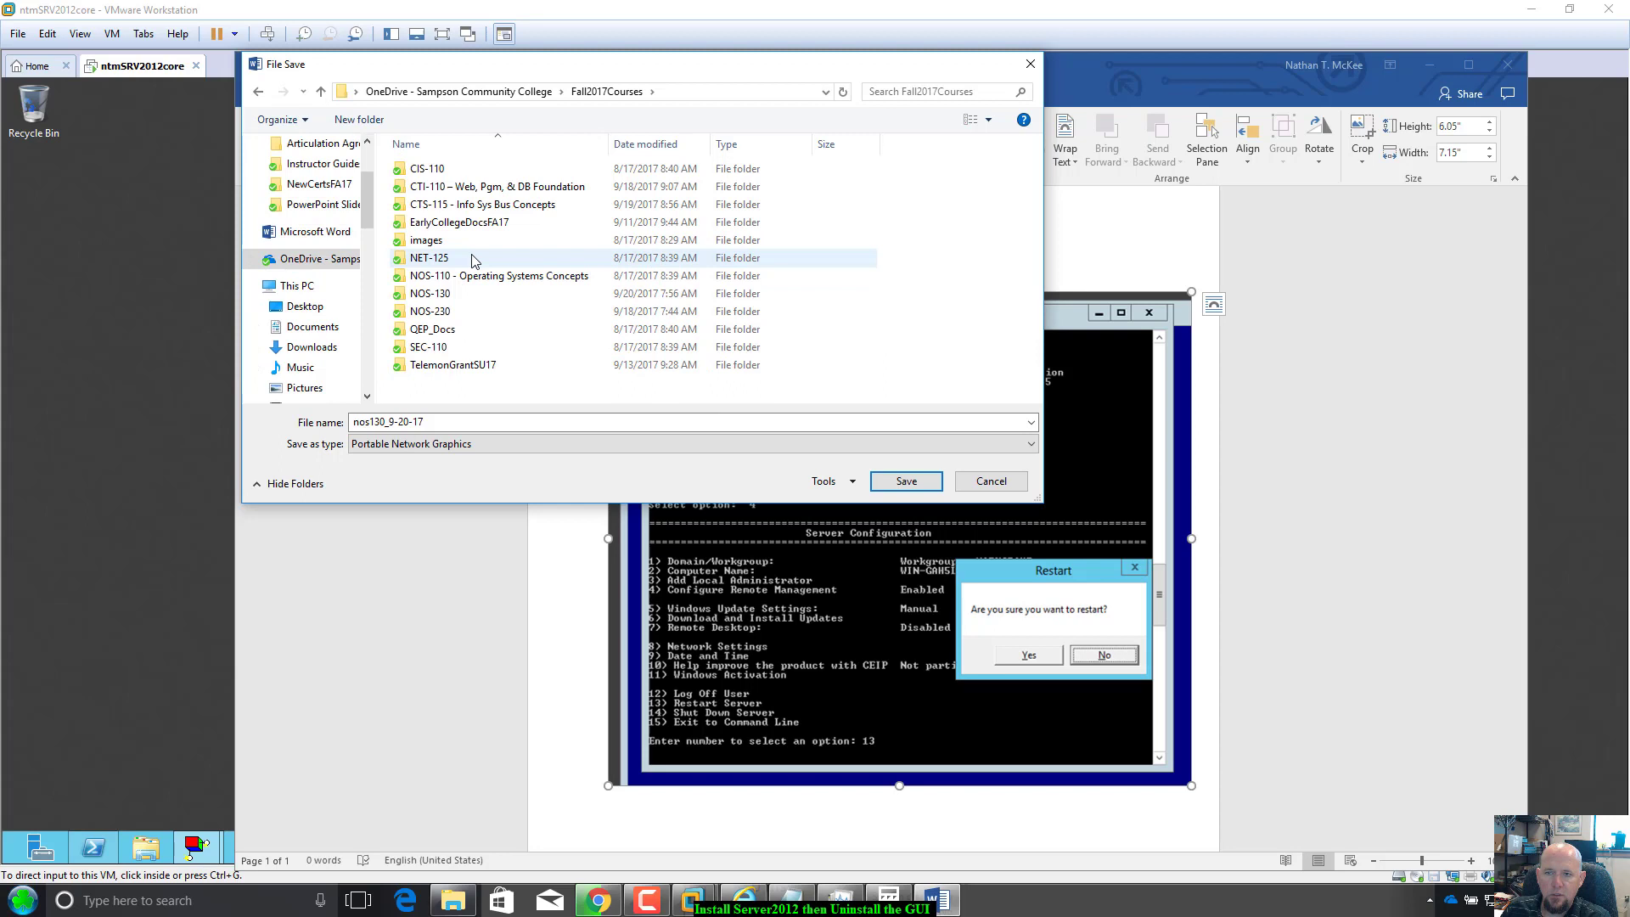
pyautogui.doubleClick(450, 295)
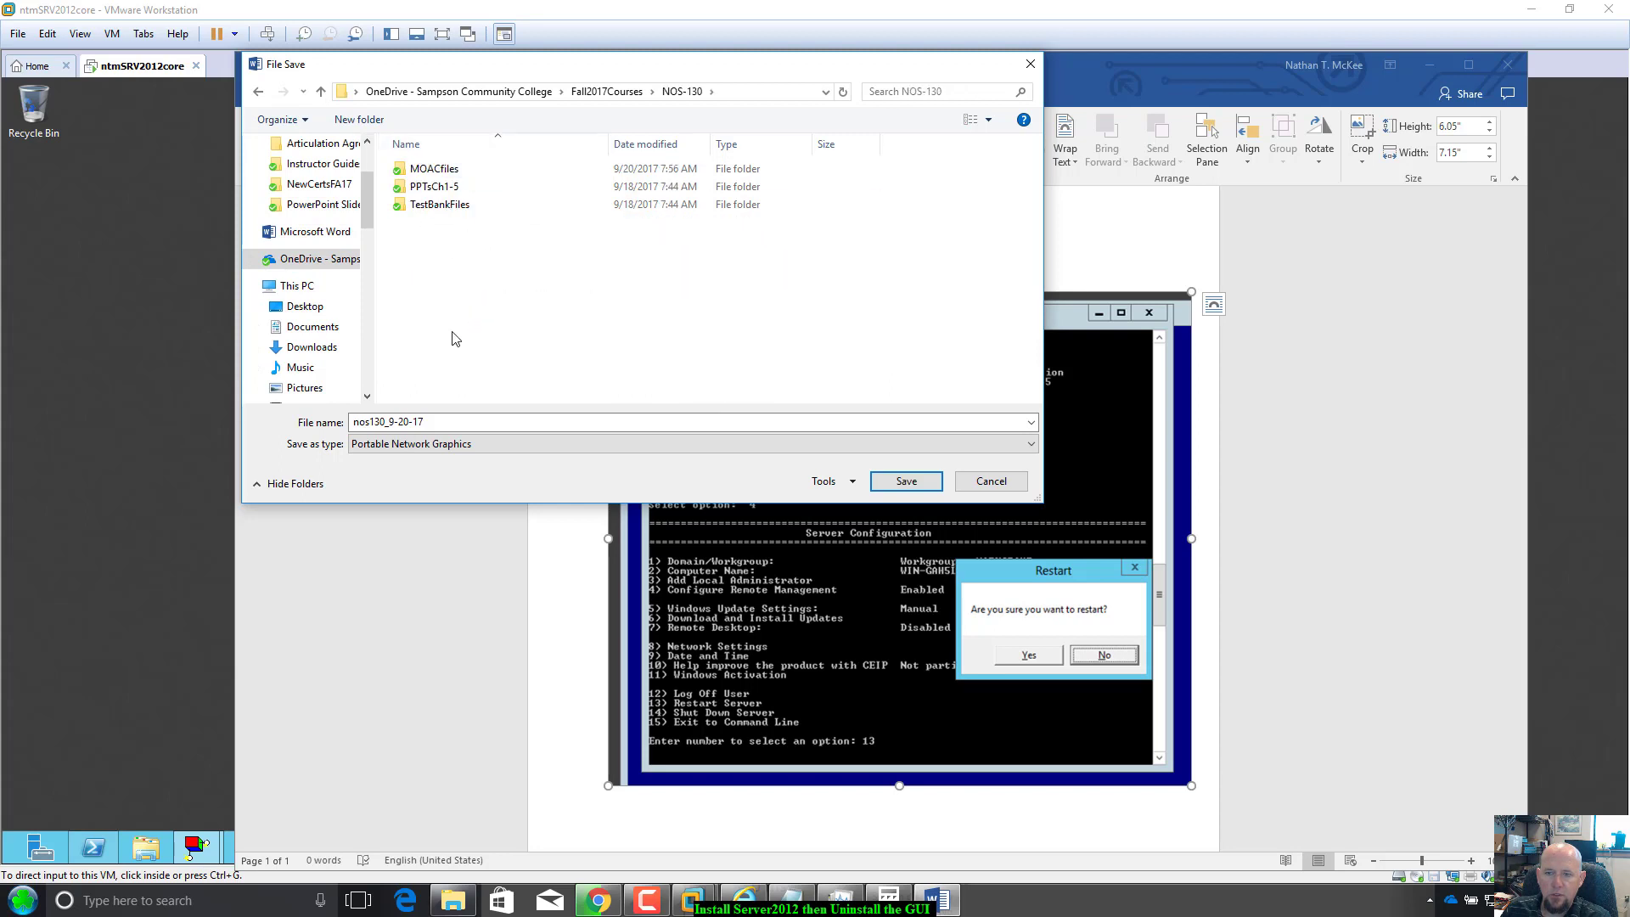
# Extend the file name to nos130_9-20-17(in_class_assign) and save the picture.
pyautogui.doubleClick(449, 421)
pyautogui.click(449, 421)
pyautogui.write('(in')
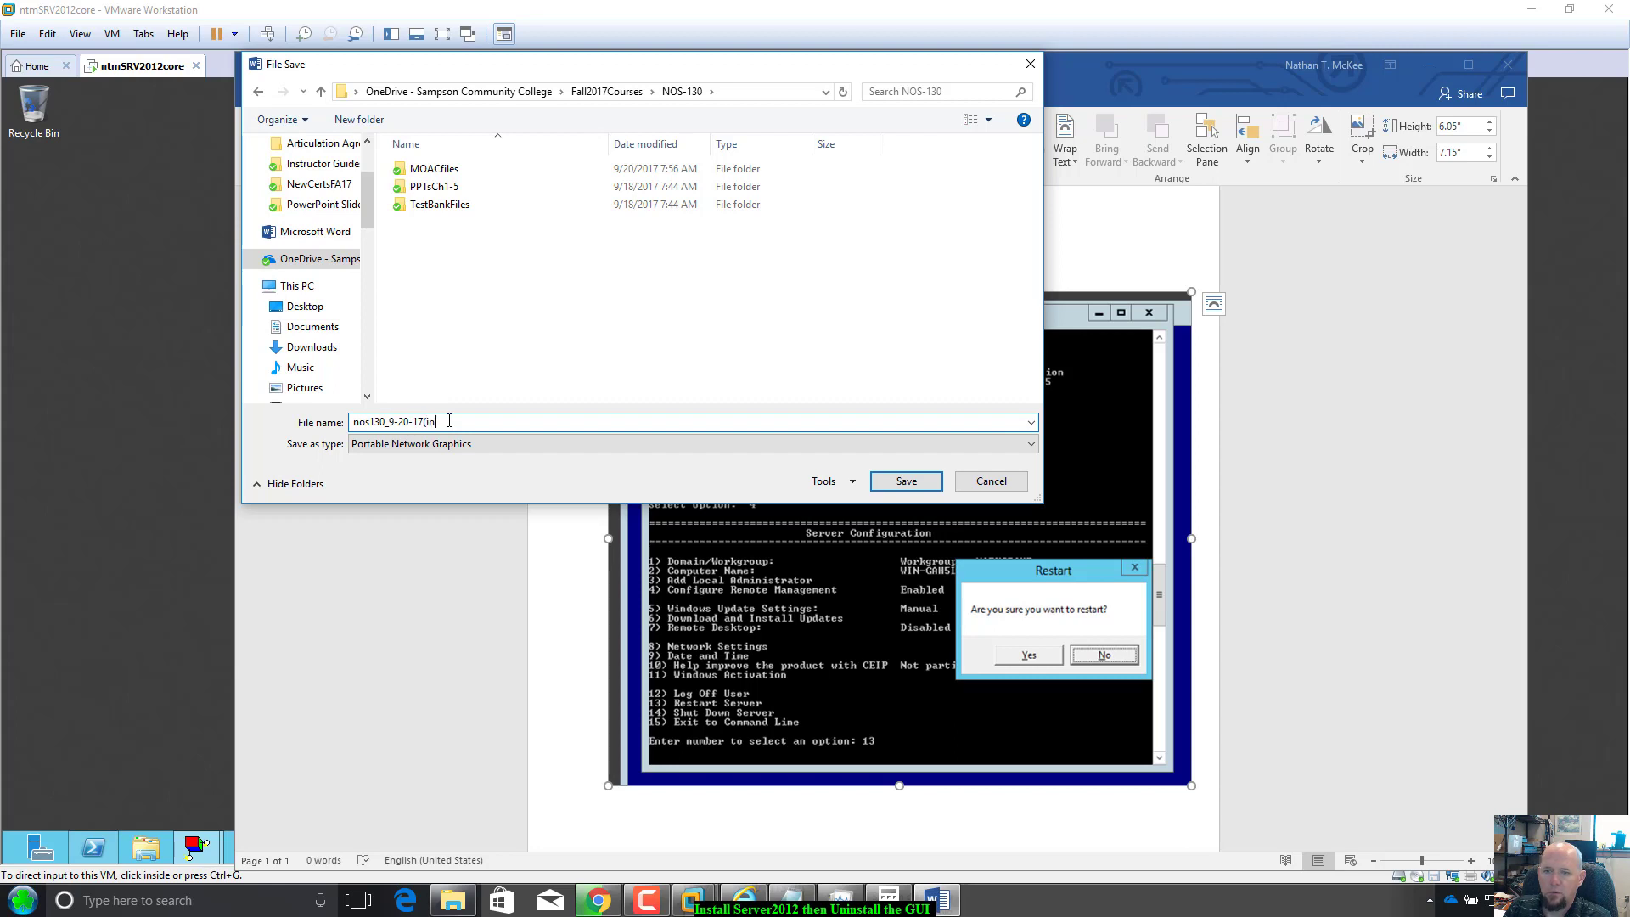
pyautogui.write('classassign')
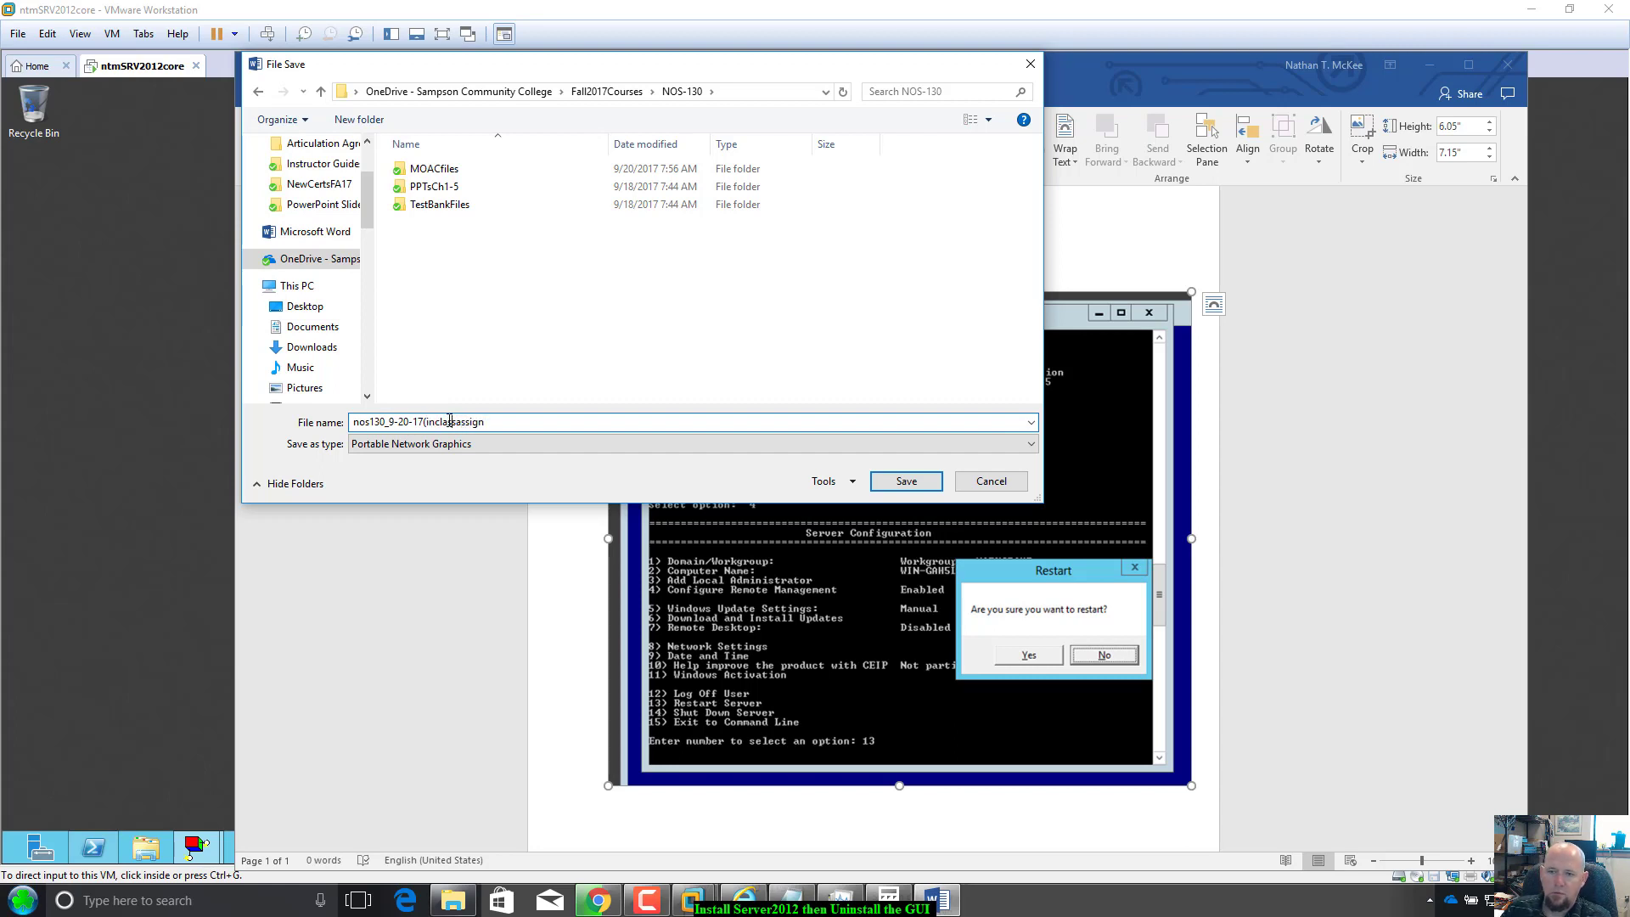
pyautogui.press('Left')
pyautogui.press('Left')
pyautogui.press('Left')
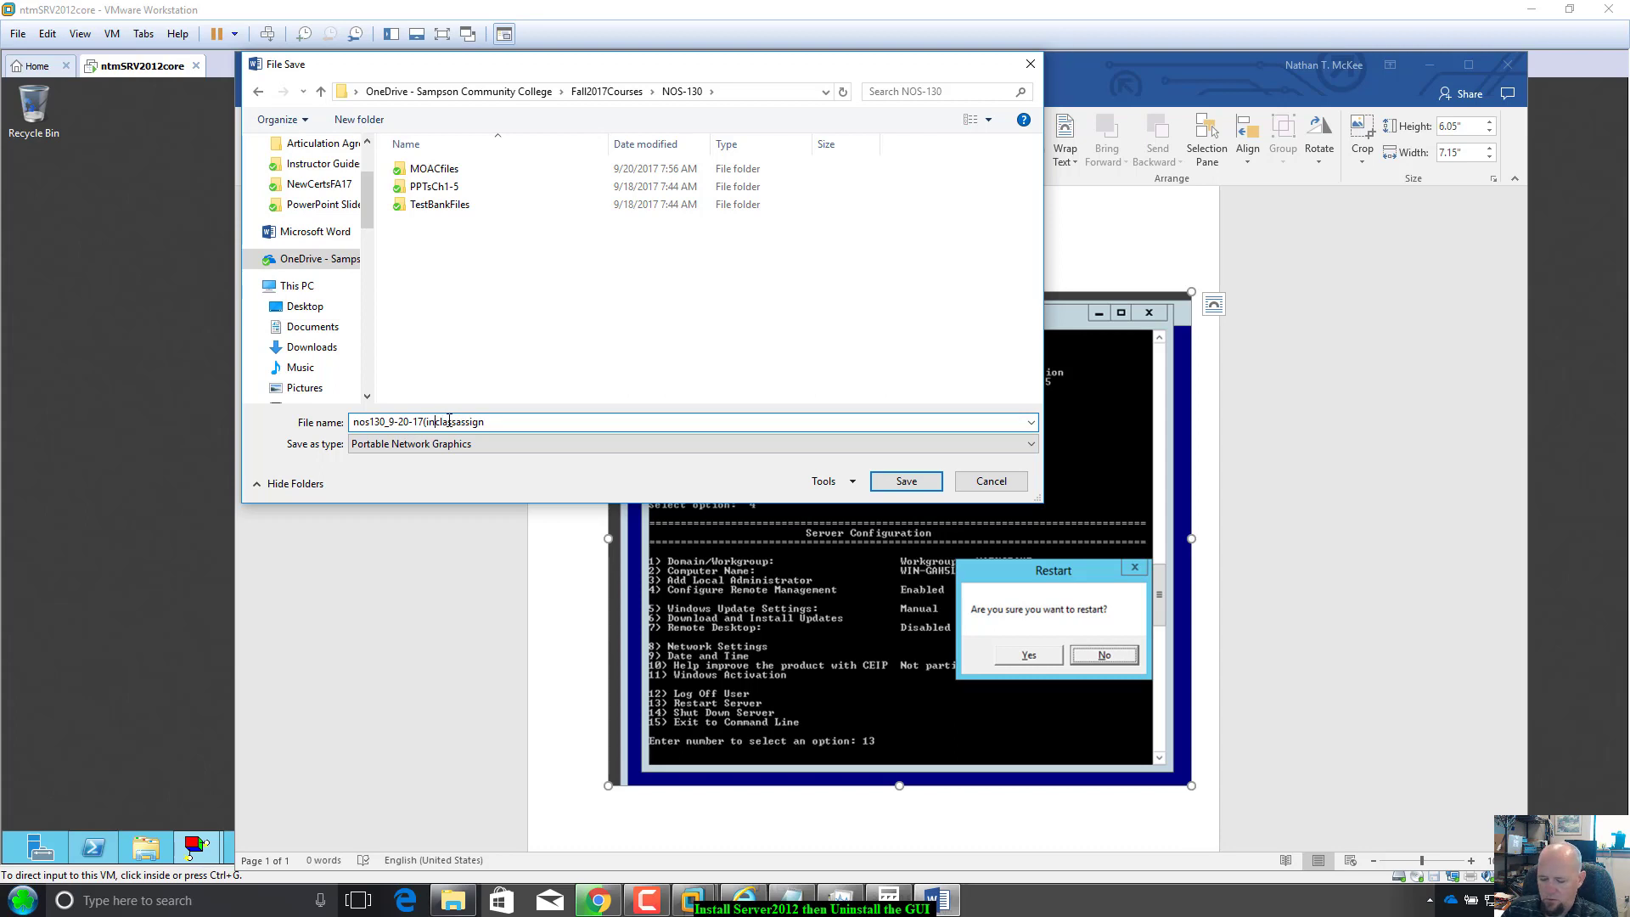
pyautogui.write('_')
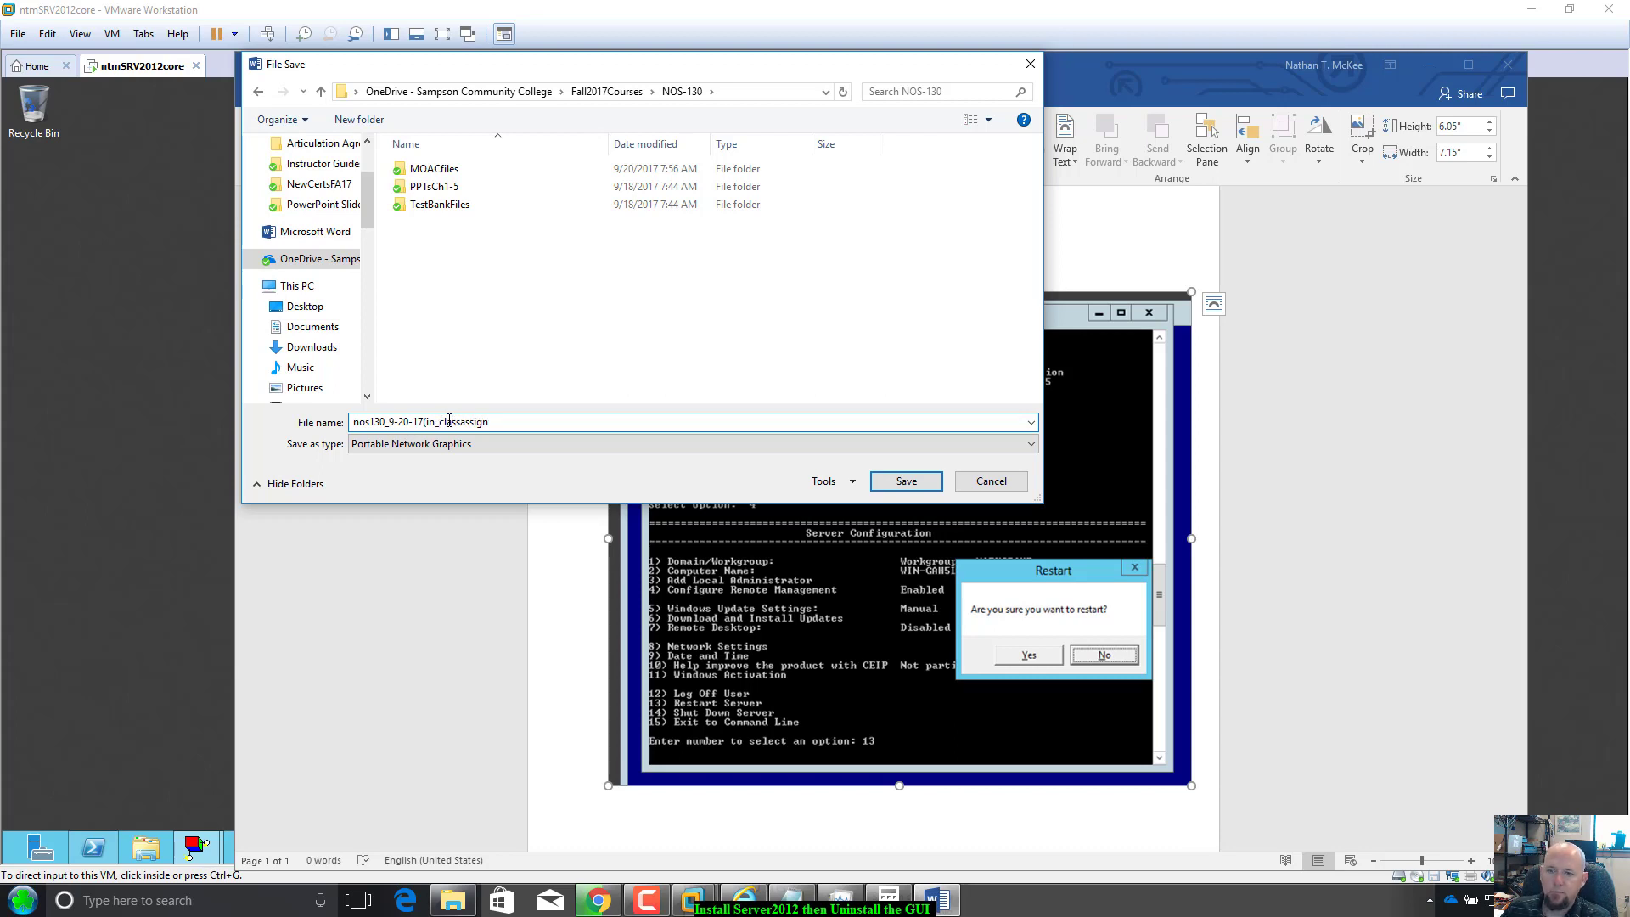
pyautogui.press('Left')
pyautogui.press('Left')
pyautogui.press('Left')
pyautogui.press('Left')
pyautogui.press('Left')
pyautogui.press('Left')
pyautogui.write('_')
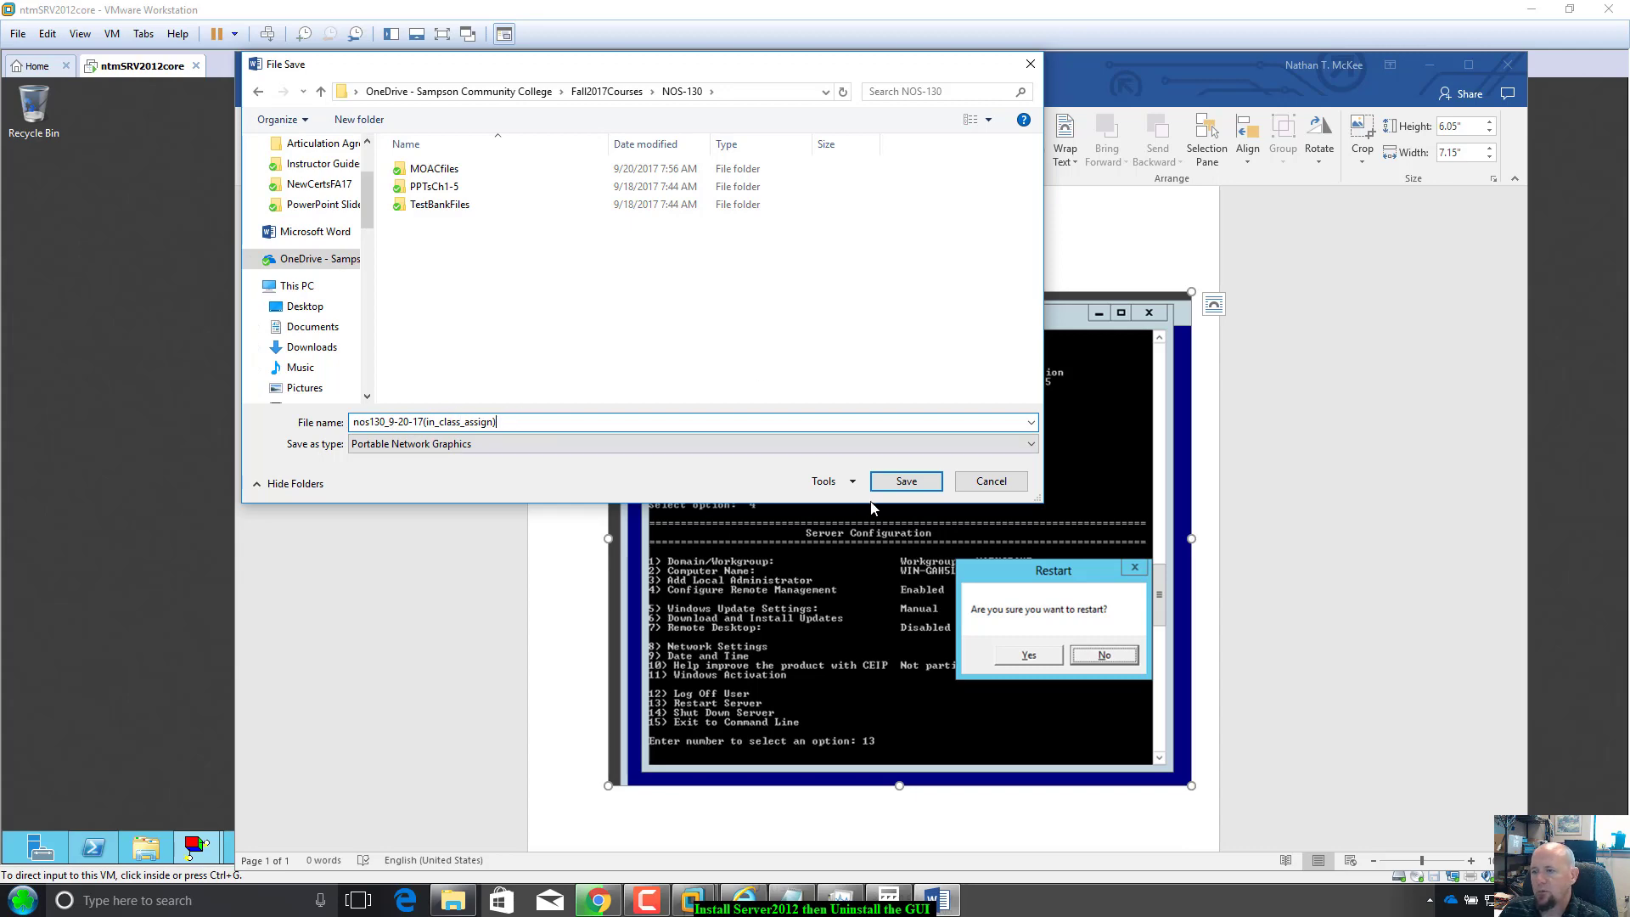
pyautogui.click(905, 482)
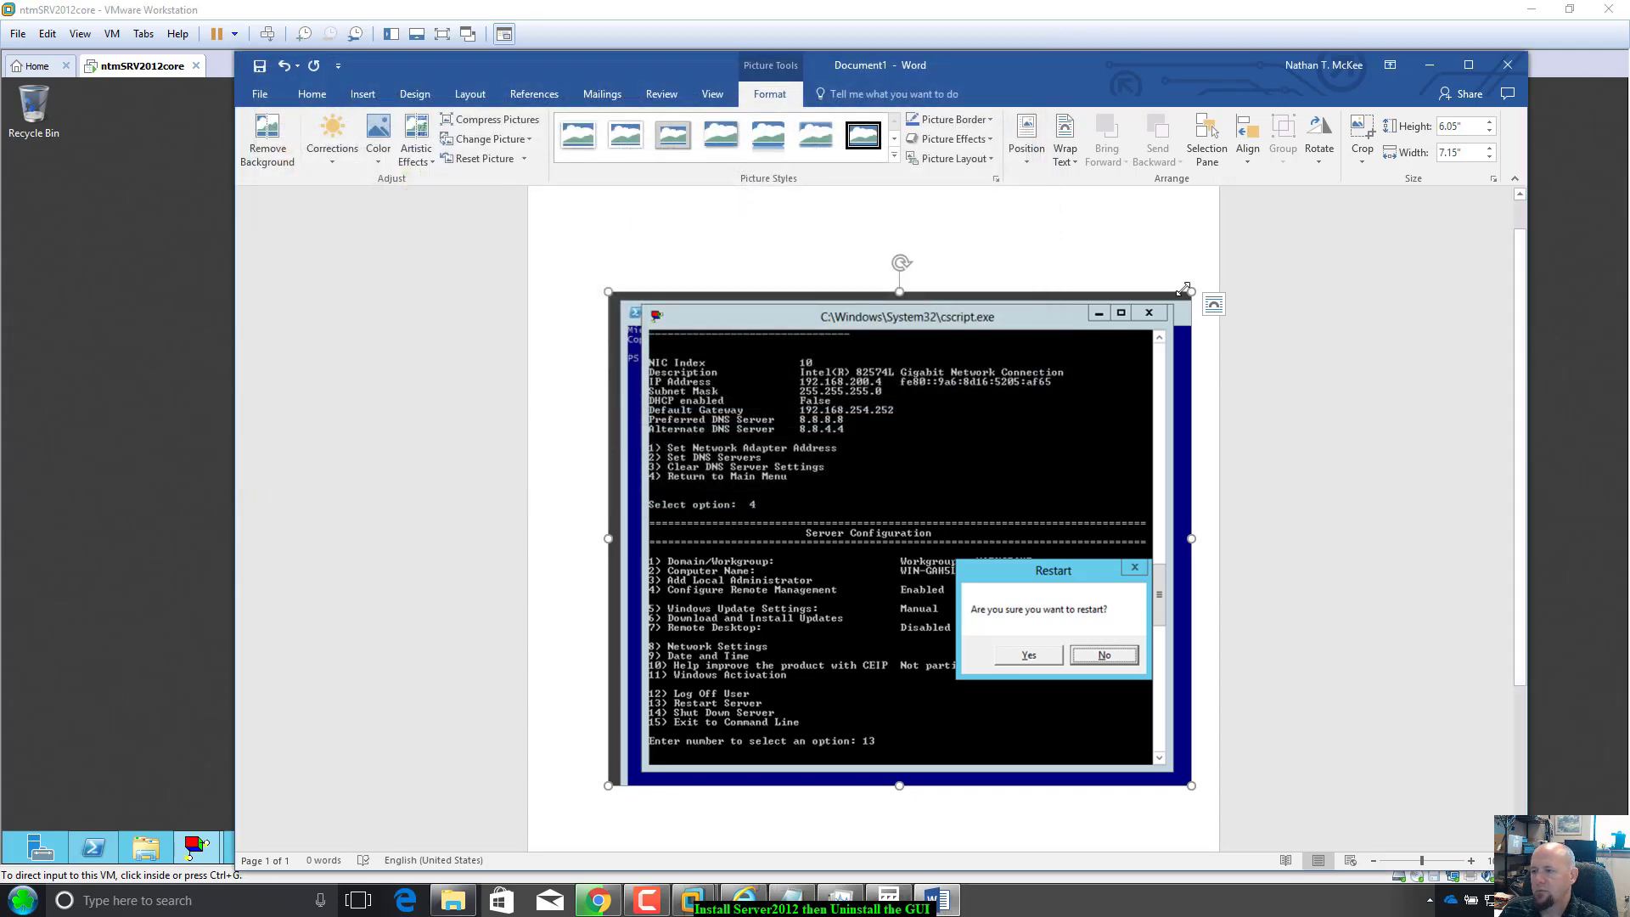
# Delete the screenshot from the Word document and close Word without saving the changes.
pyautogui.press('Delete')
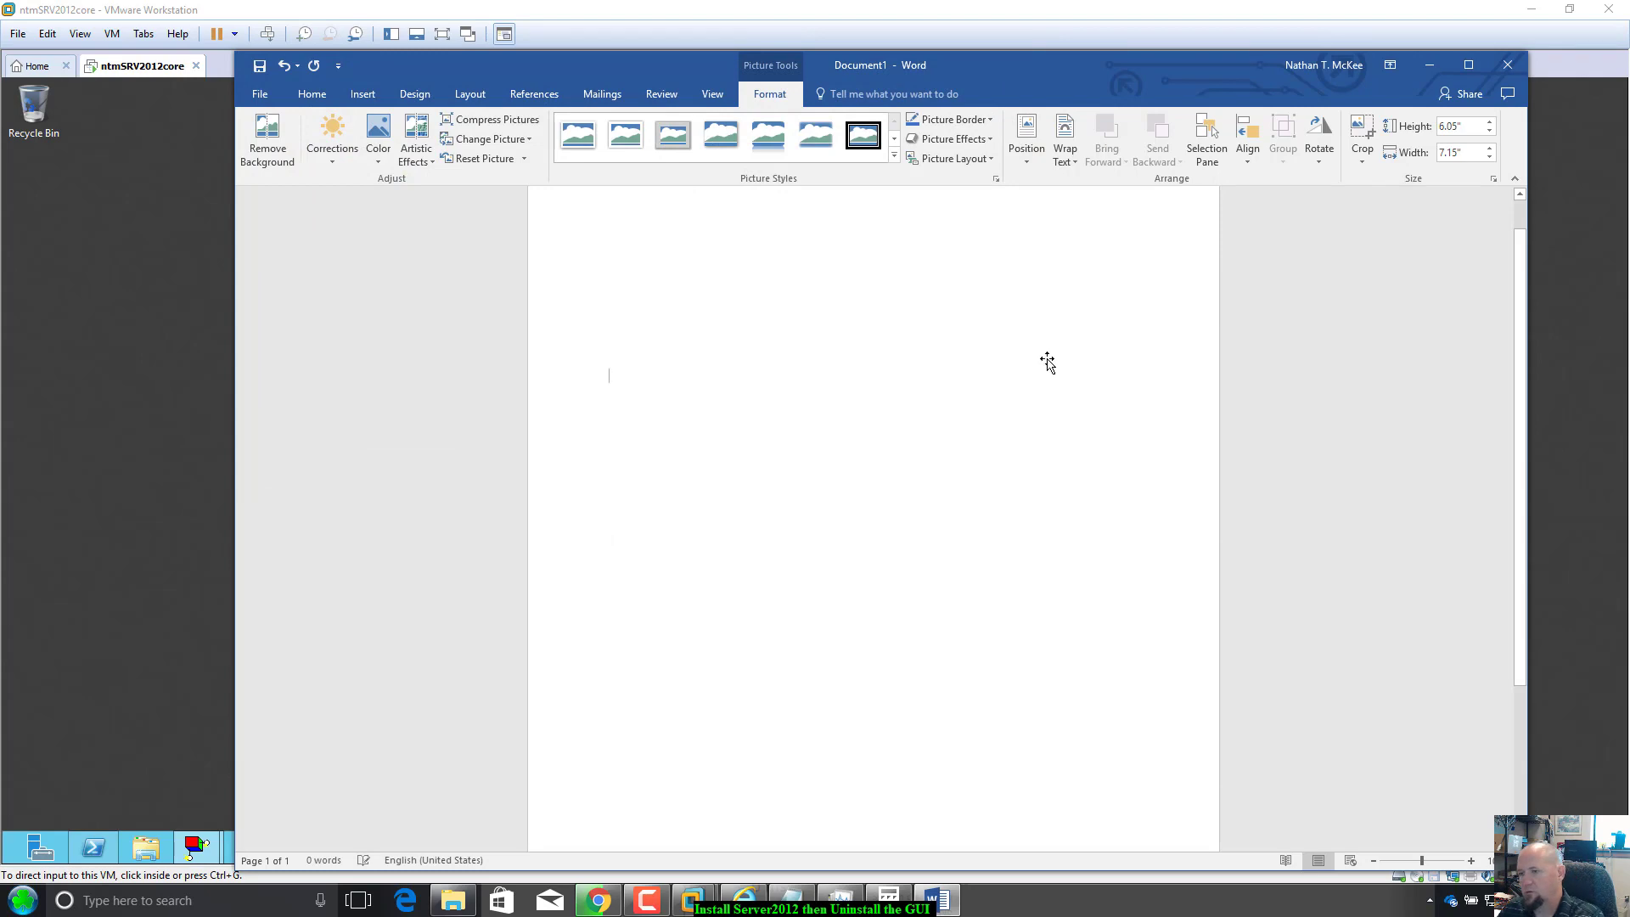
pyautogui.click(1508, 65)
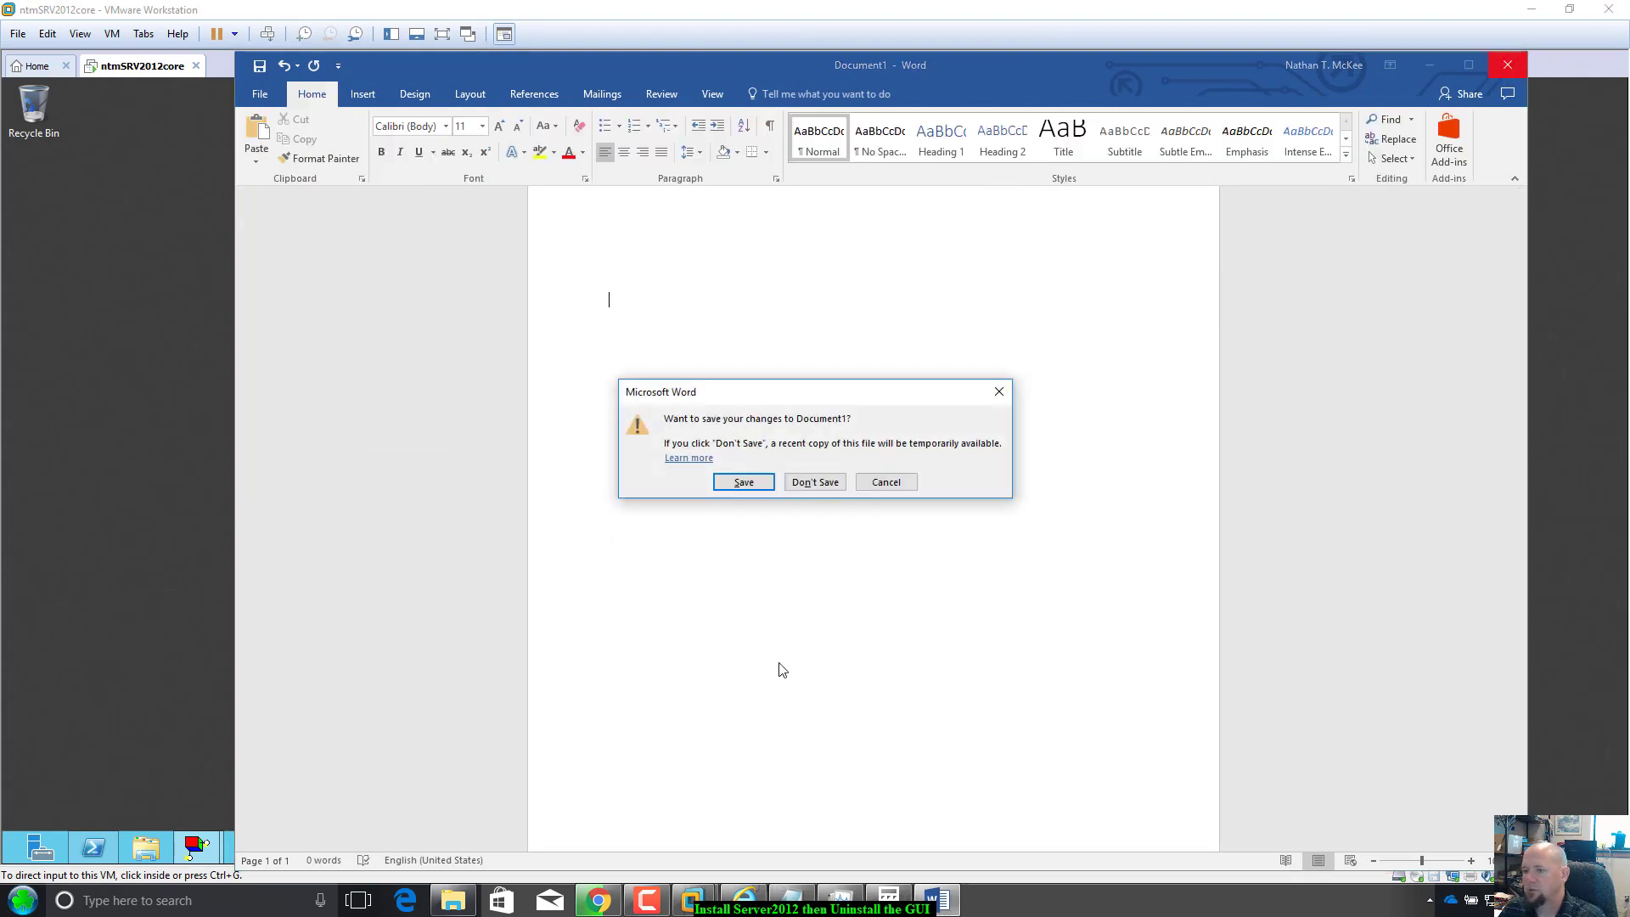
pyautogui.click(816, 483)
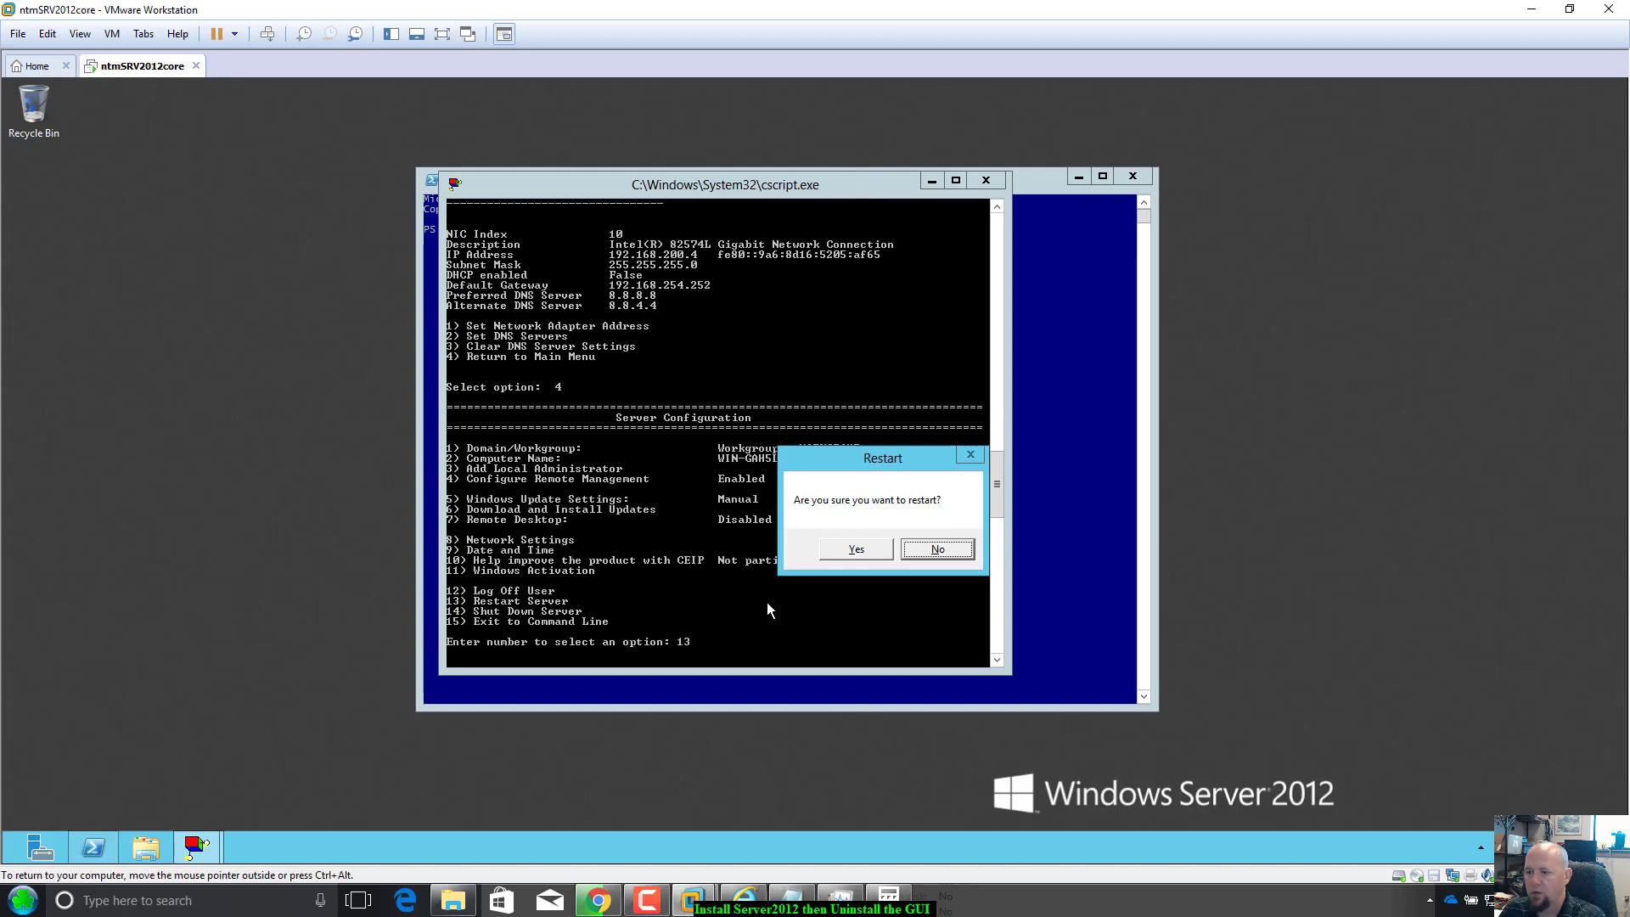
# Confirm the server restart in the virtual machine and release the pointer to the host computer.
pyautogui.click(856, 547)
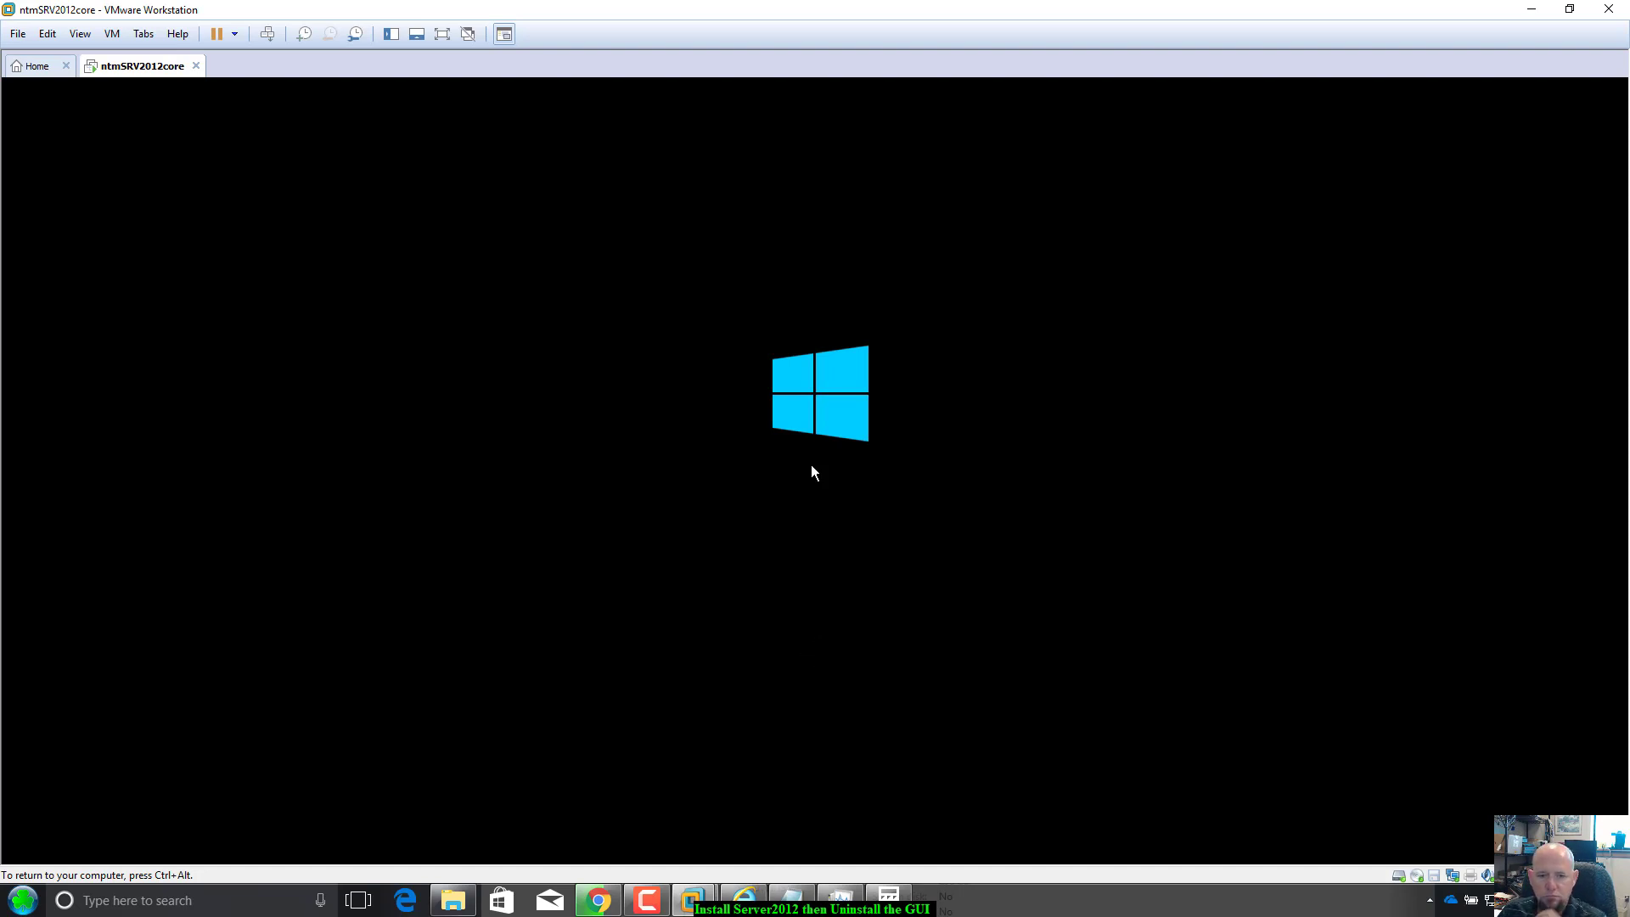
pyautogui.hotkey('ctrl', 'alt')
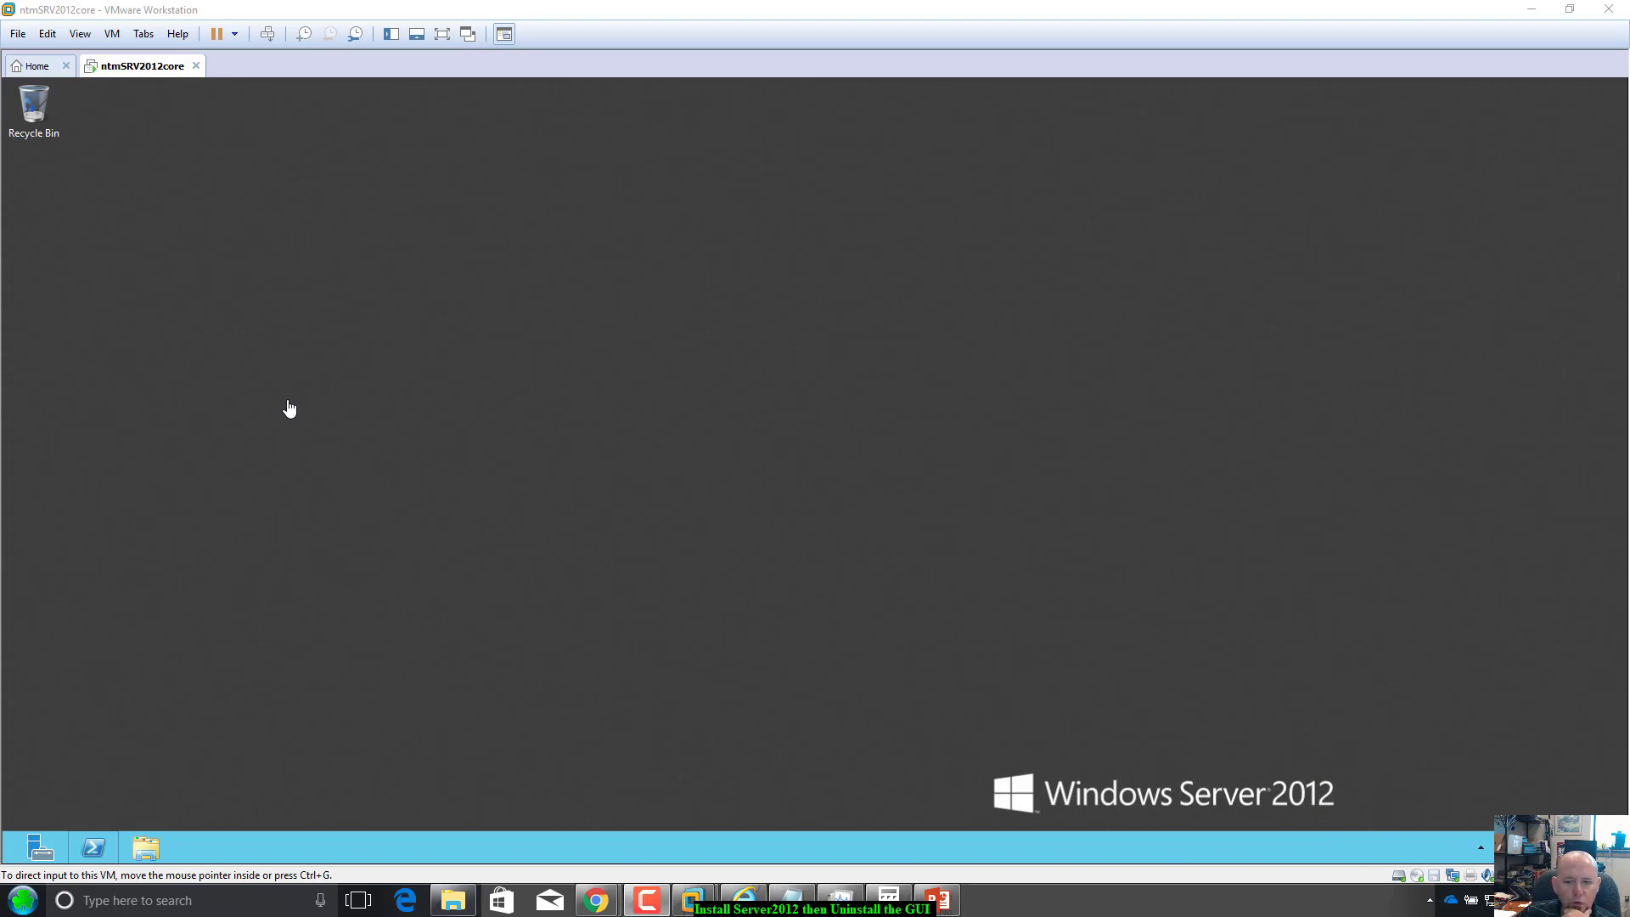
# Open Windows PowerShell in the virtual machine, move its window towards the desktop's center, and run get-windowsfeature.
pyautogui.click(94, 848)
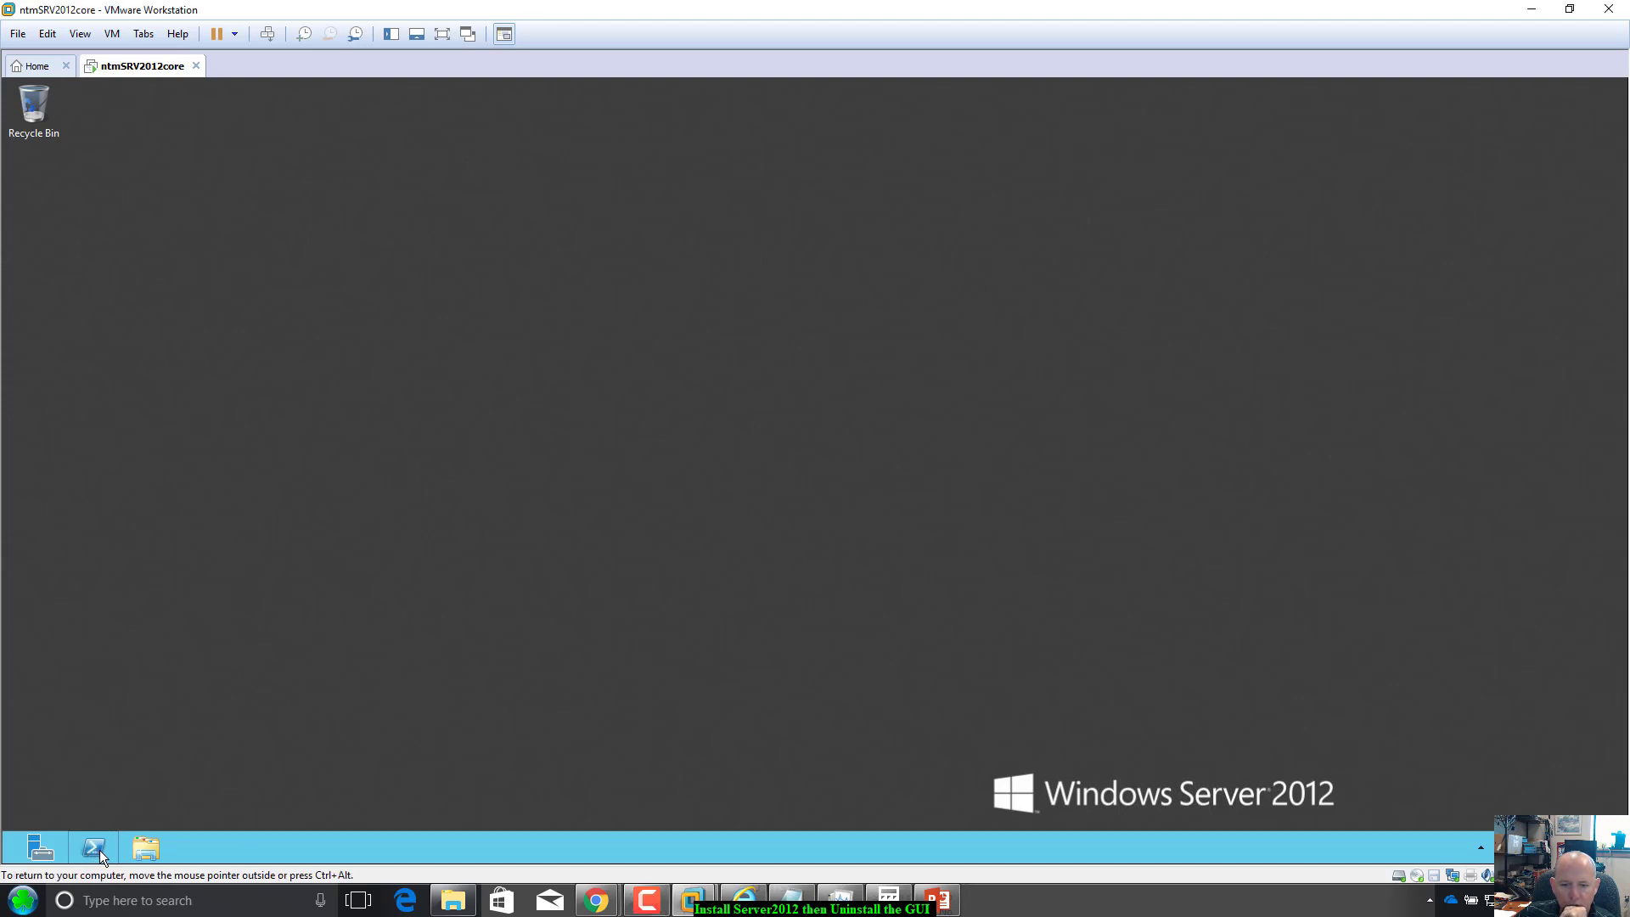
pyautogui.click(99, 849)
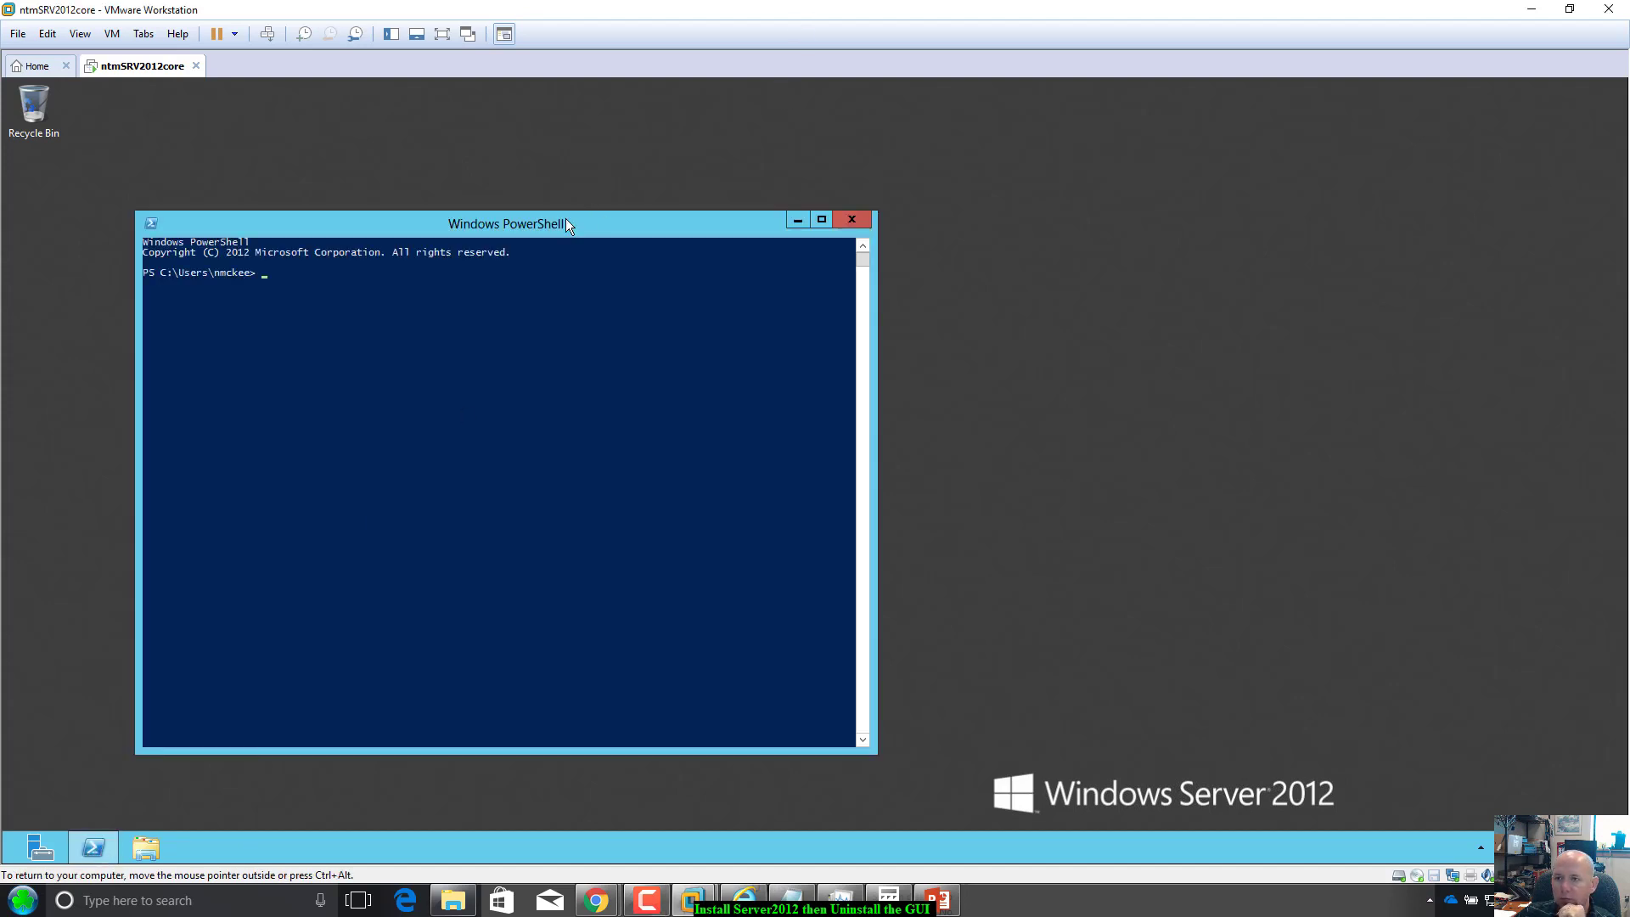
pyautogui.moveTo(577, 226); pyautogui.dragTo(654, 189)
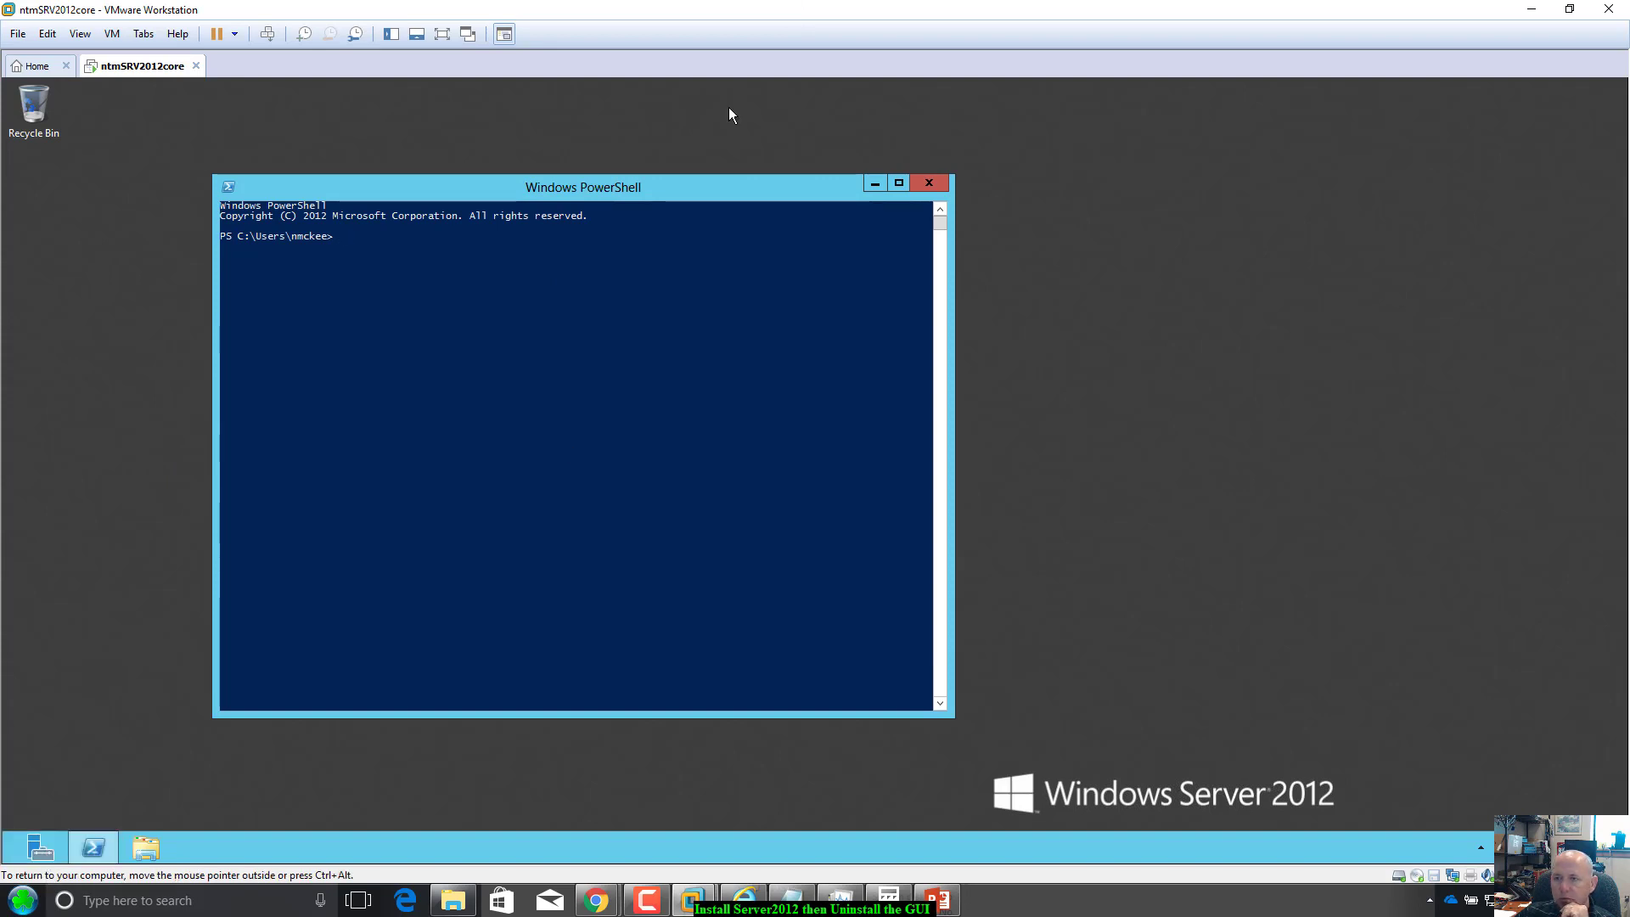
pyautogui.moveTo(644, 191); pyautogui.dragTo(700, 183)
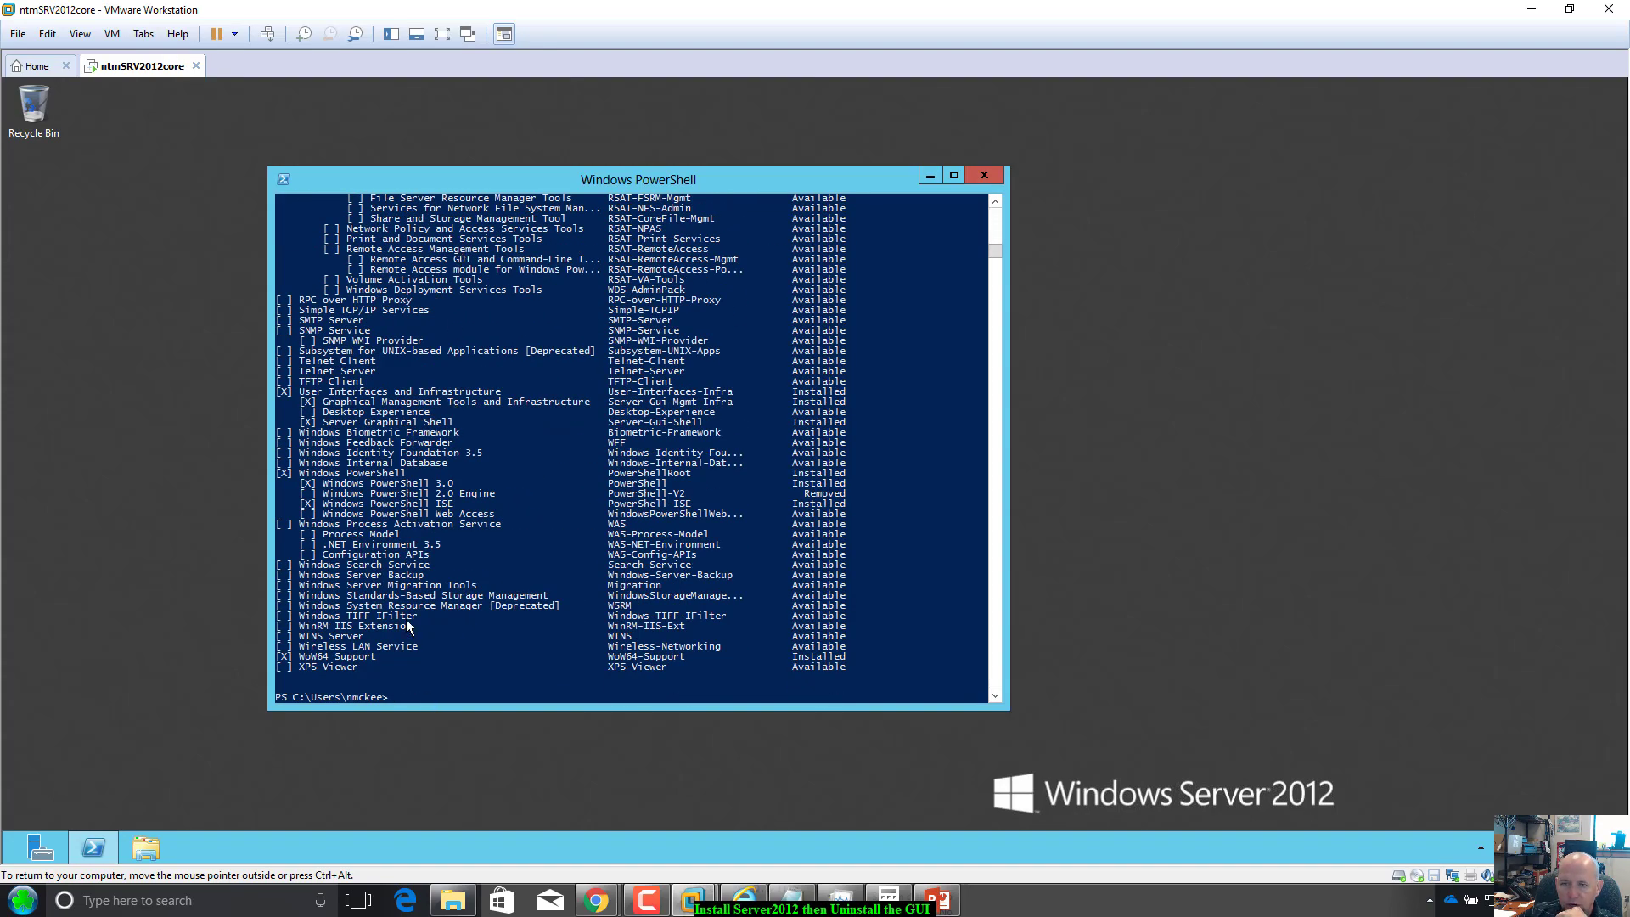
# Examine the install states of the roles and features in the get-windowsfeature output, up to its beginning.
pyautogui.scroll(5, 407, 624)
pyautogui.scroll(6, 406, 622)
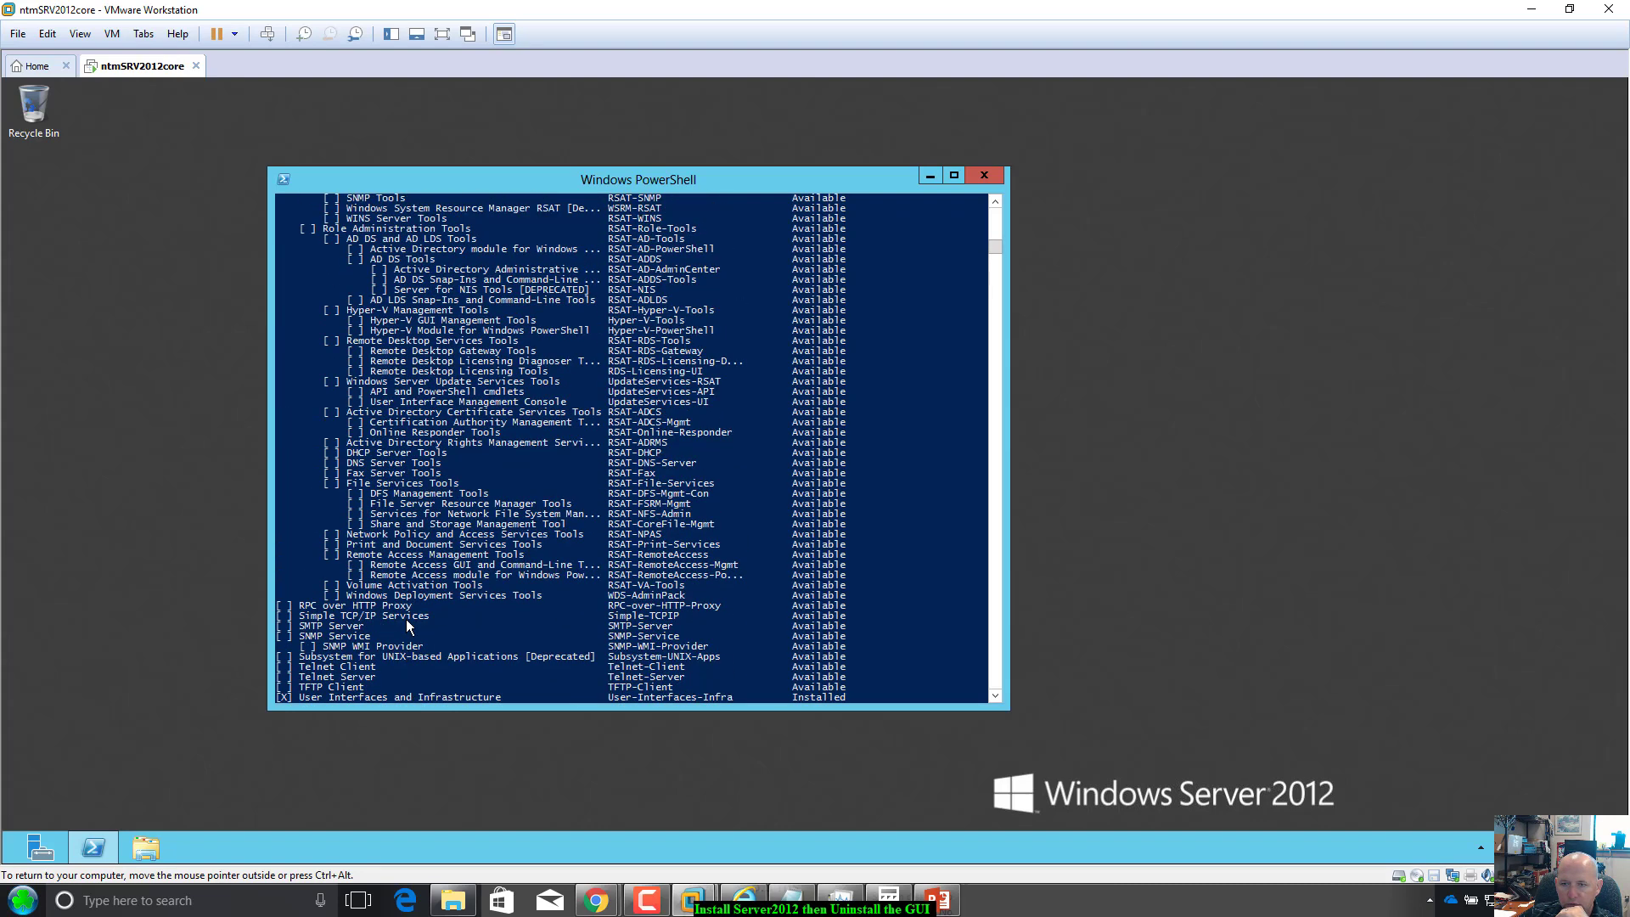
pyautogui.scroll(9, 407, 625)
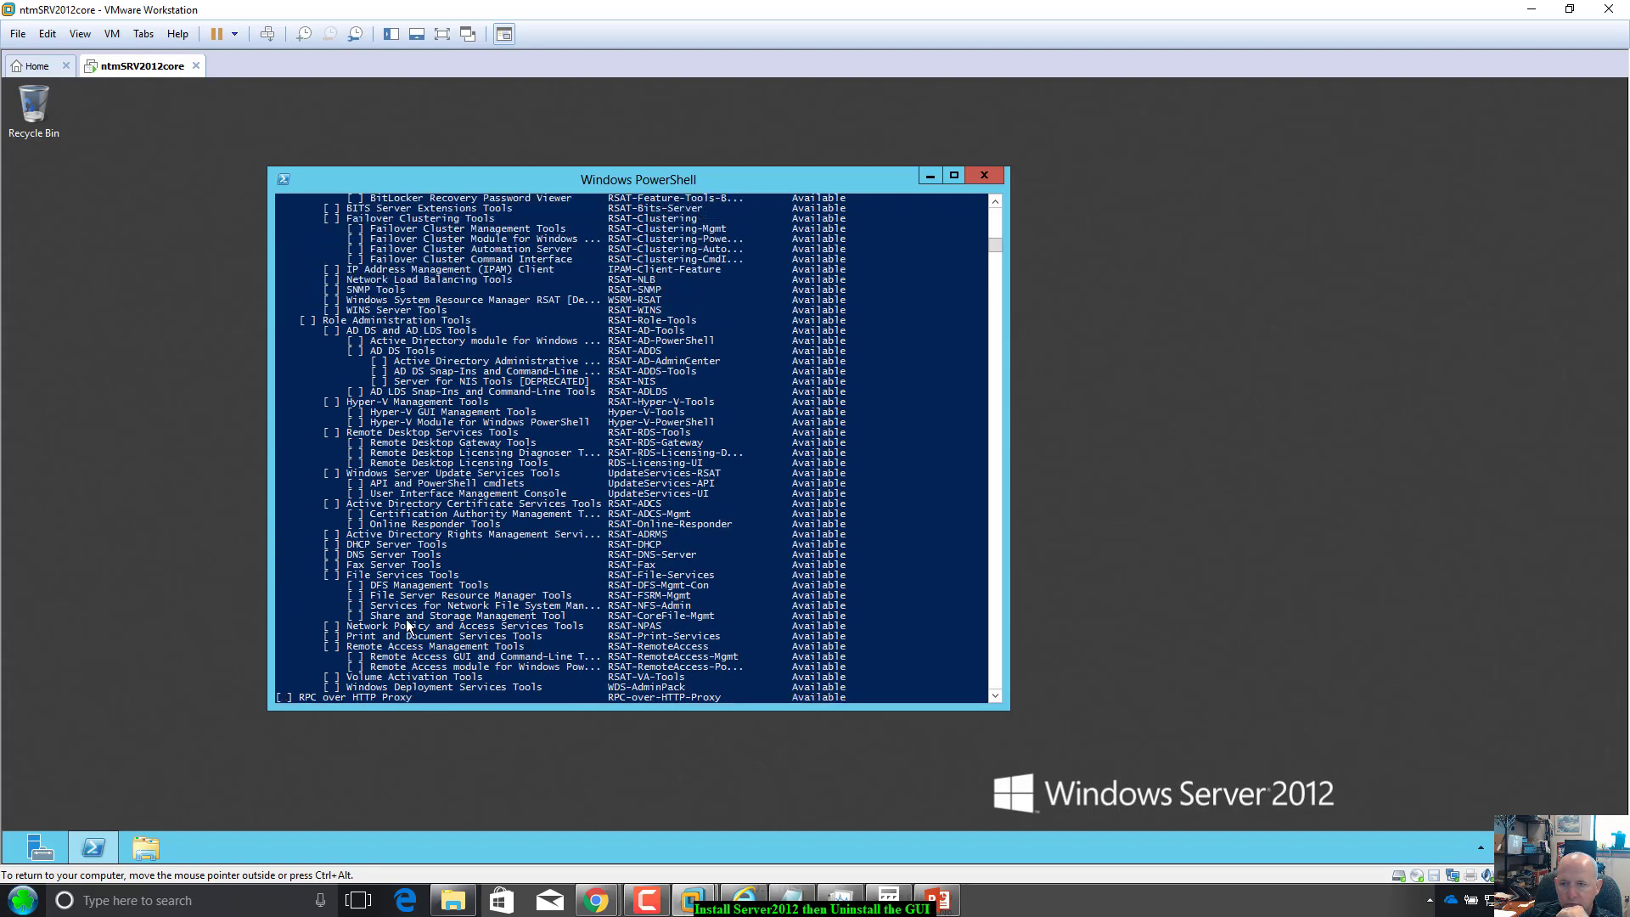
pyautogui.scroll(-20, 408, 626)
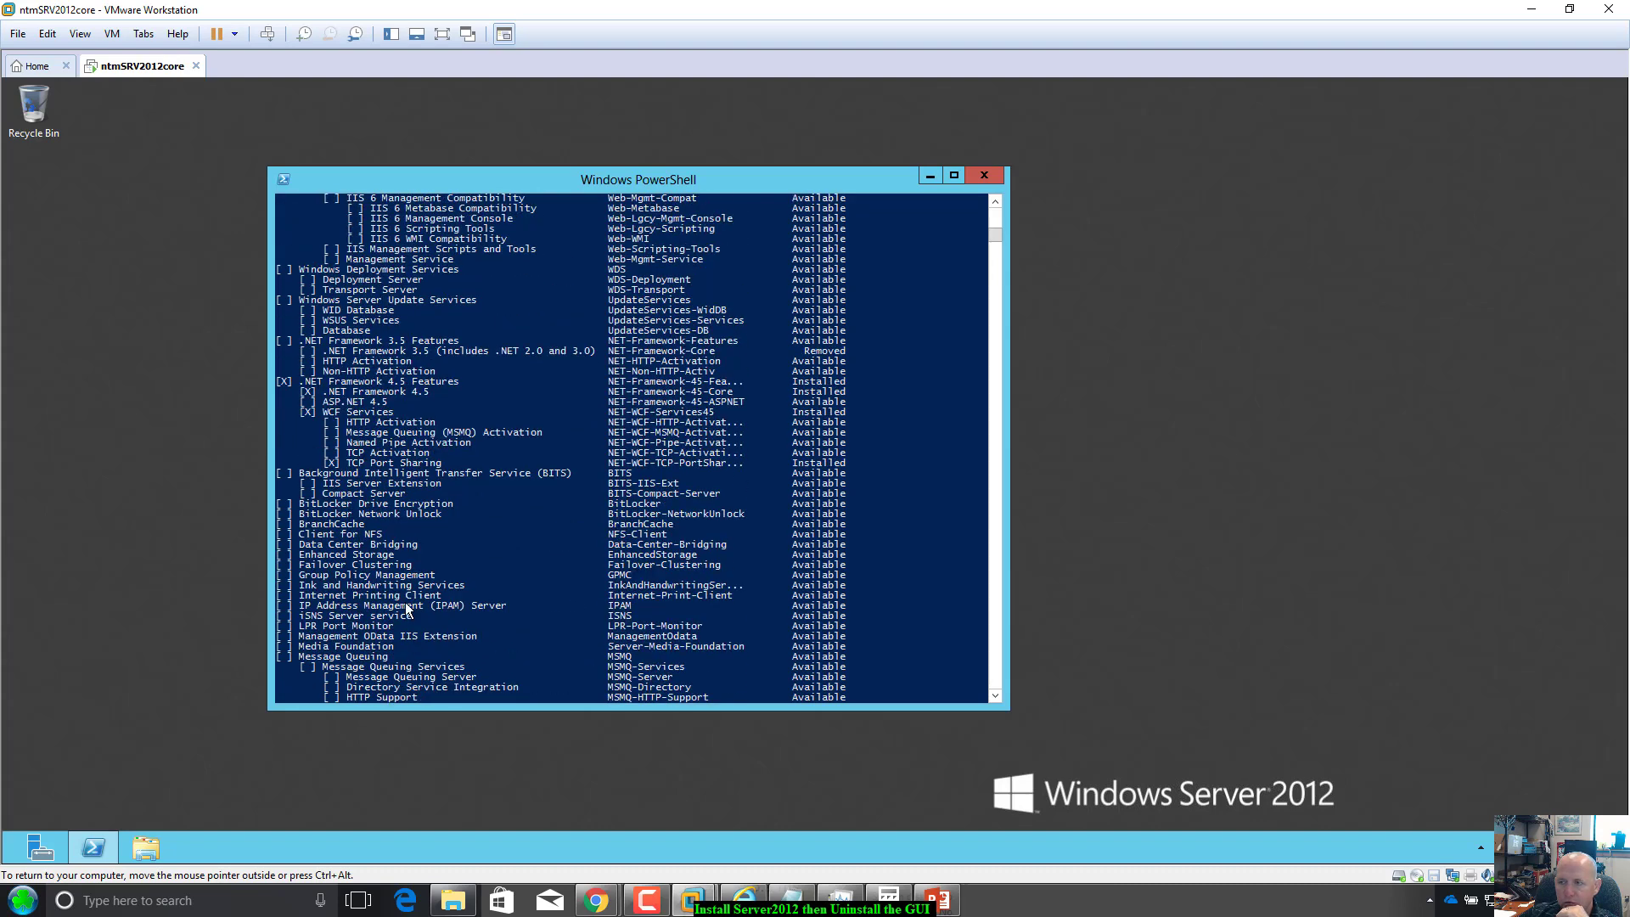
pyautogui.scroll(-5, 407, 607)
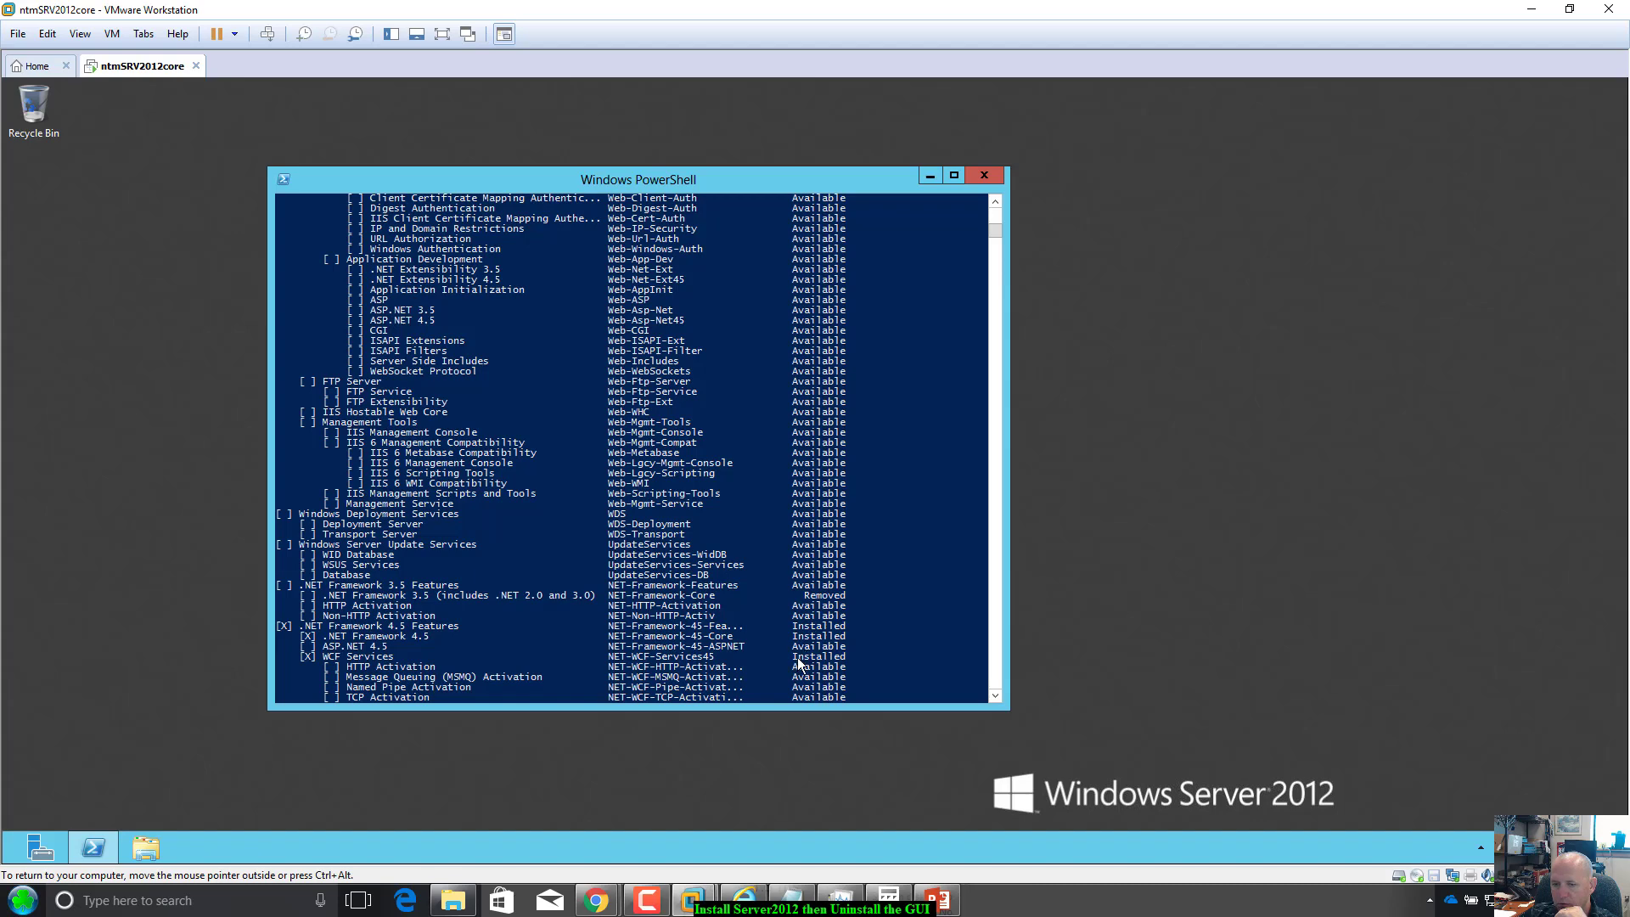
pyautogui.scroll(14, 387, 668)
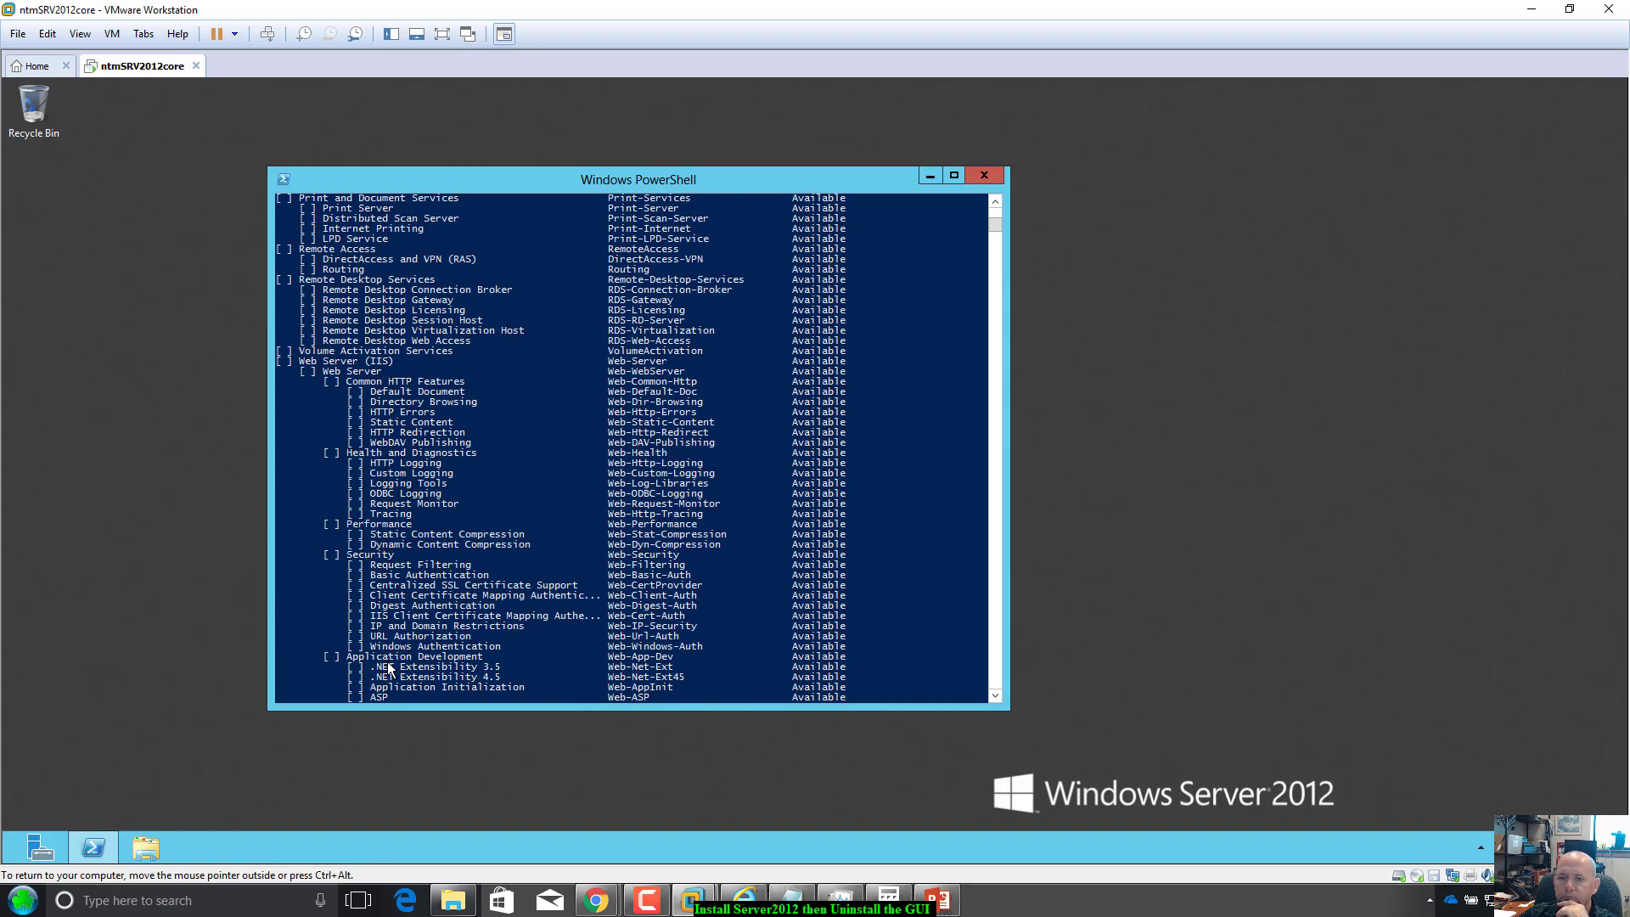
pyautogui.scroll(9, 335, 411)
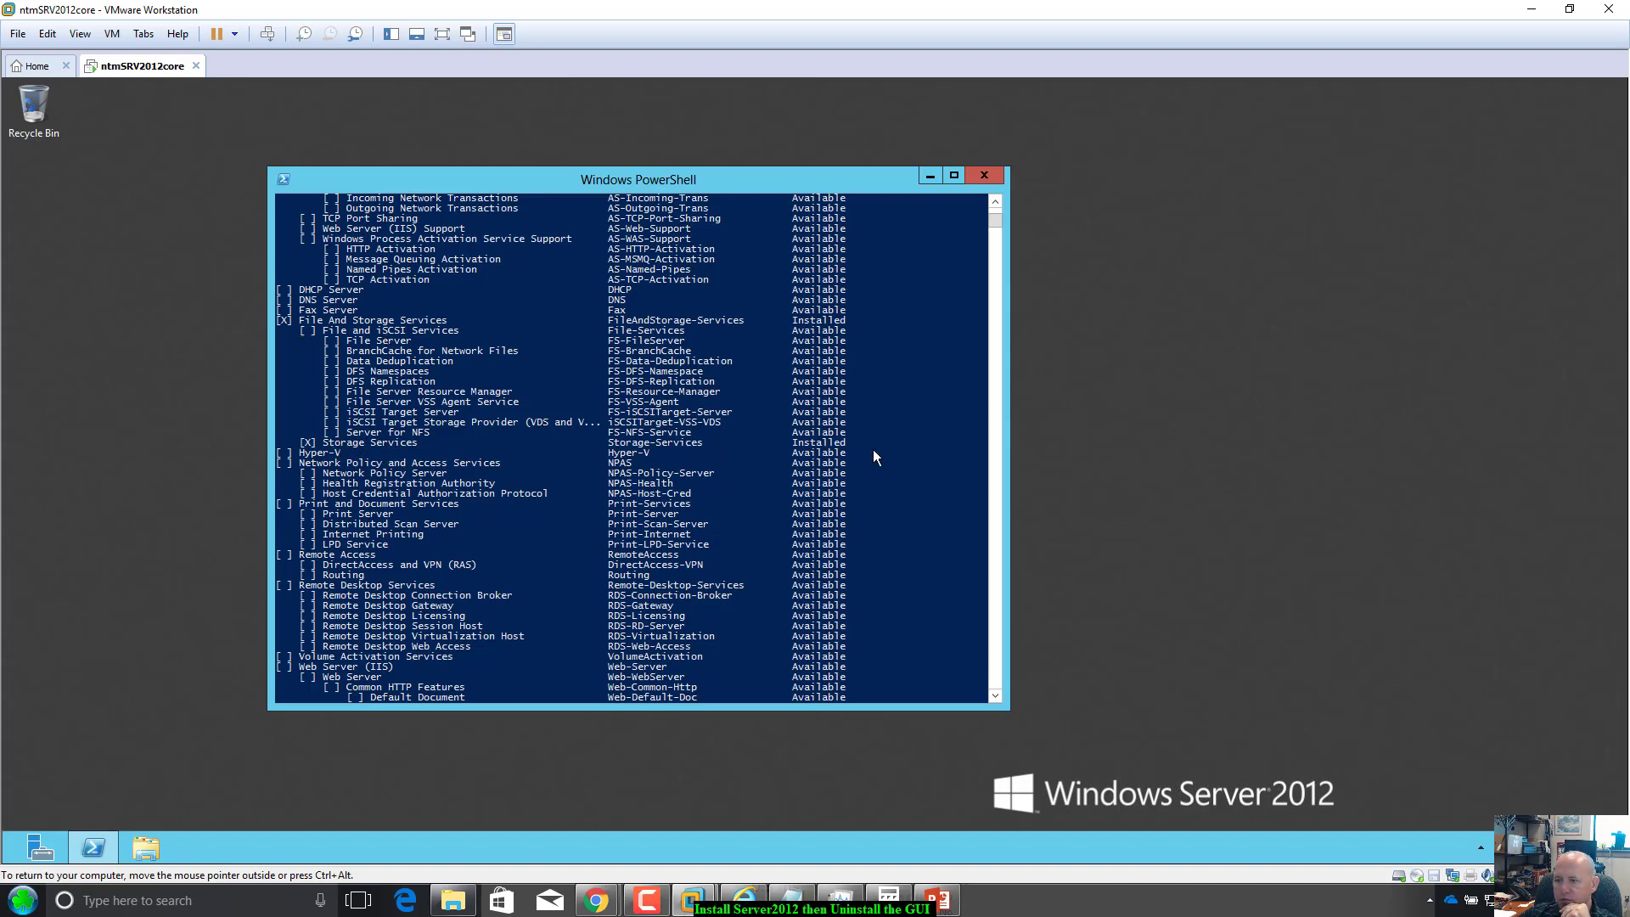
pyautogui.scroll(10, 833, 321)
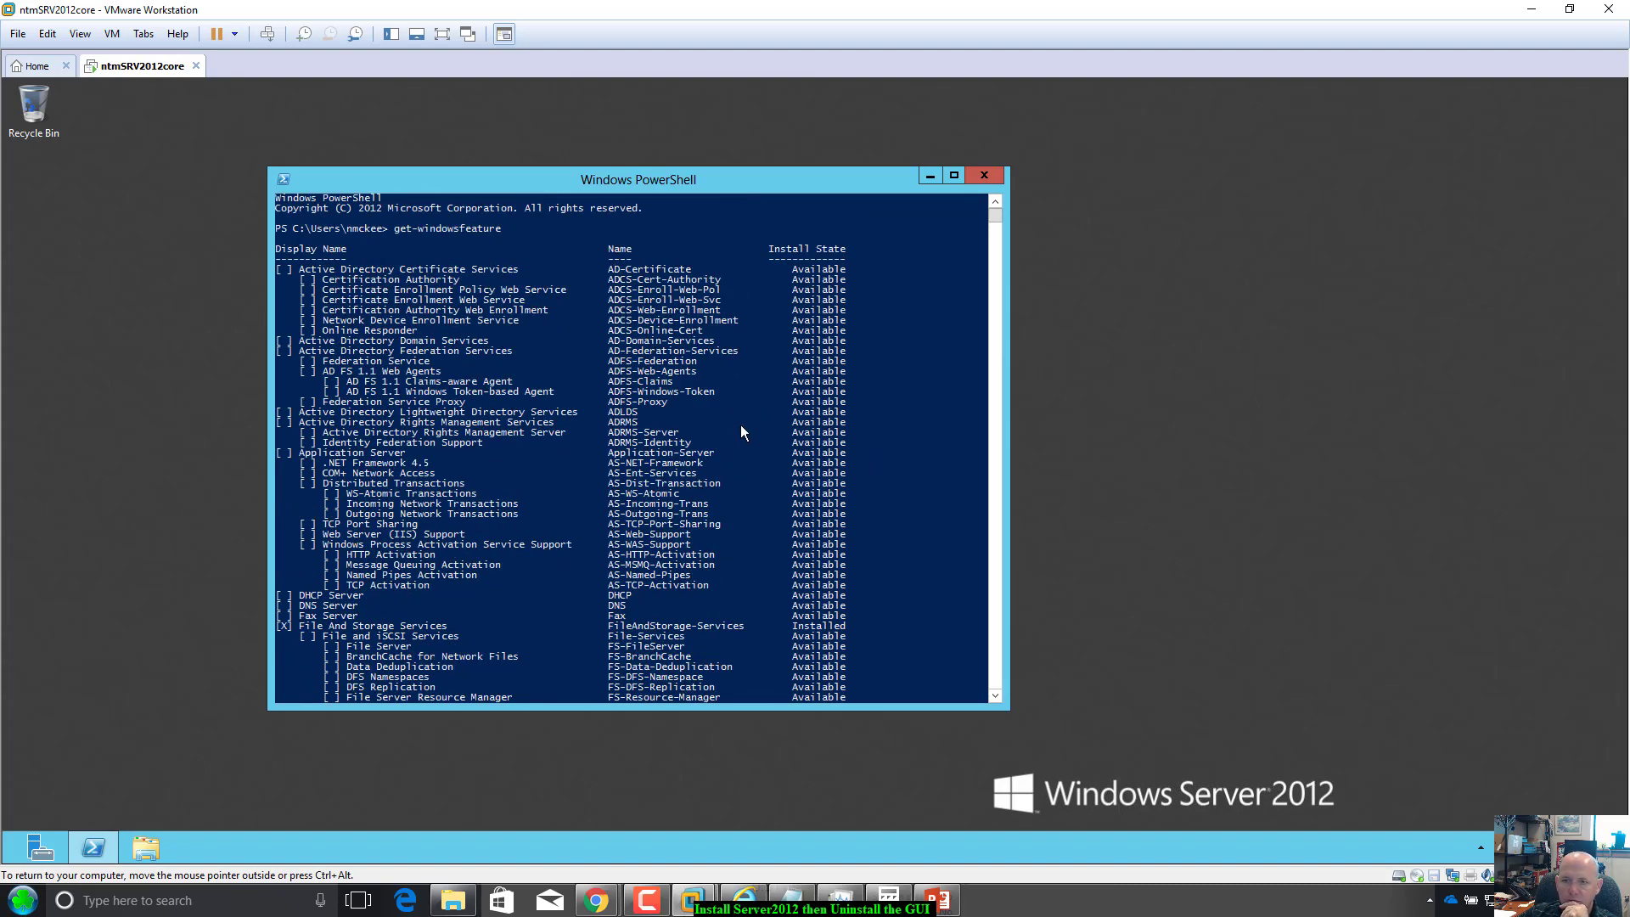
pyautogui.click(288, 270)
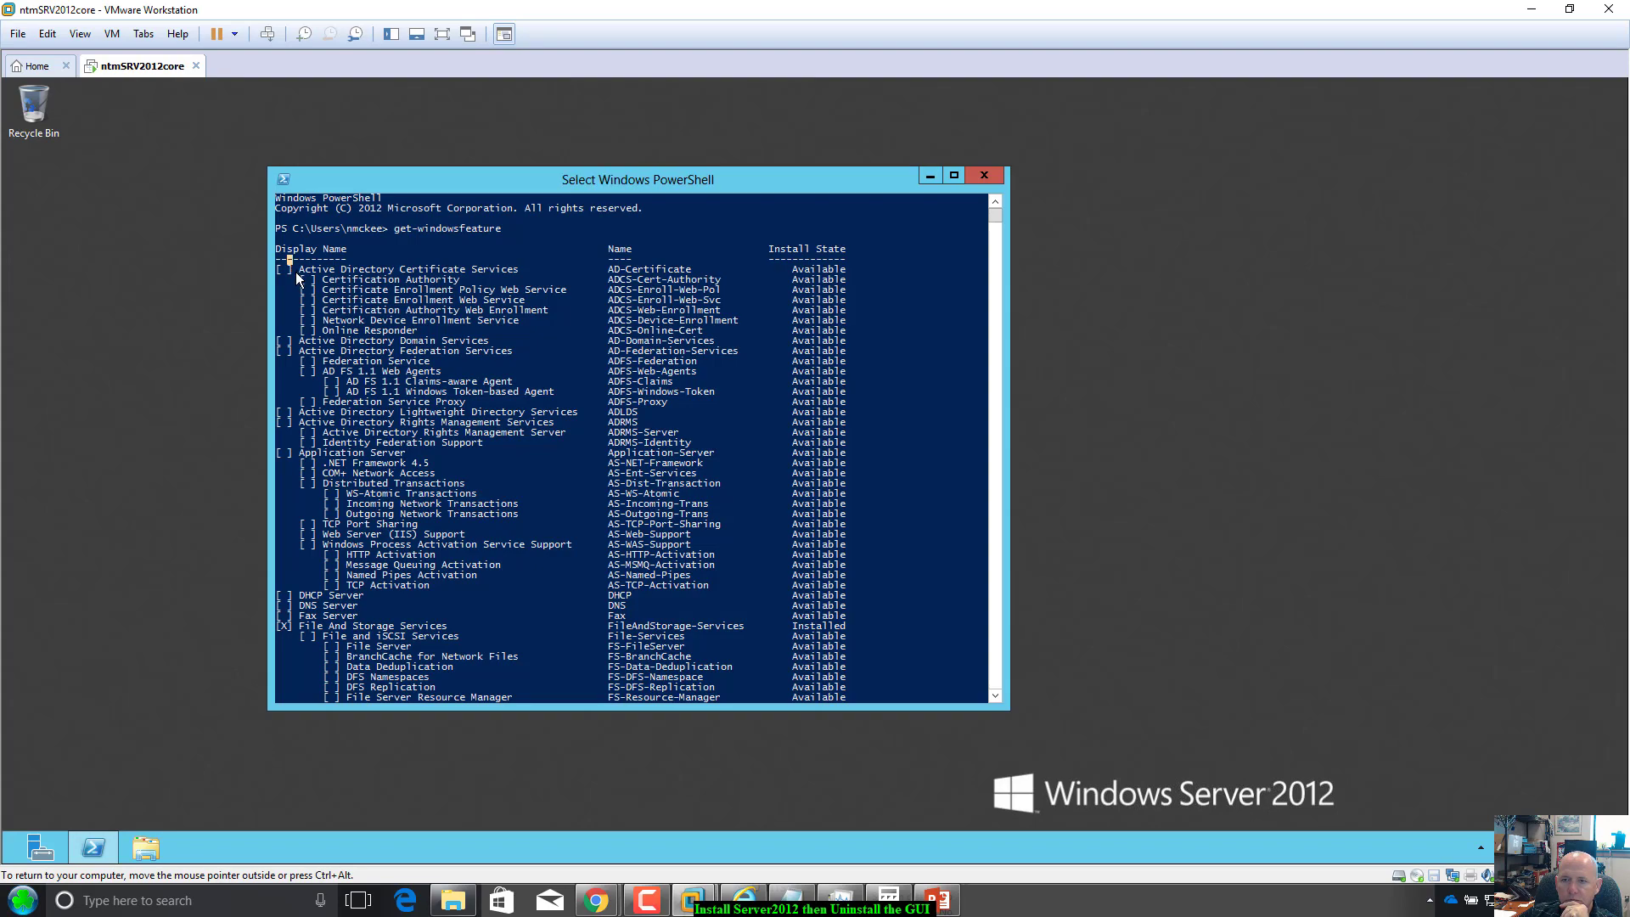
# Examine the get-windowsfeature output down to User Interfaces and Infrastructure, marking the feature names Server-Gui-Mgmt-Infra and Server-Gui-Shell.
pyautogui.scroll(-15, 710, 263)
pyautogui.scroll(-16, 712, 268)
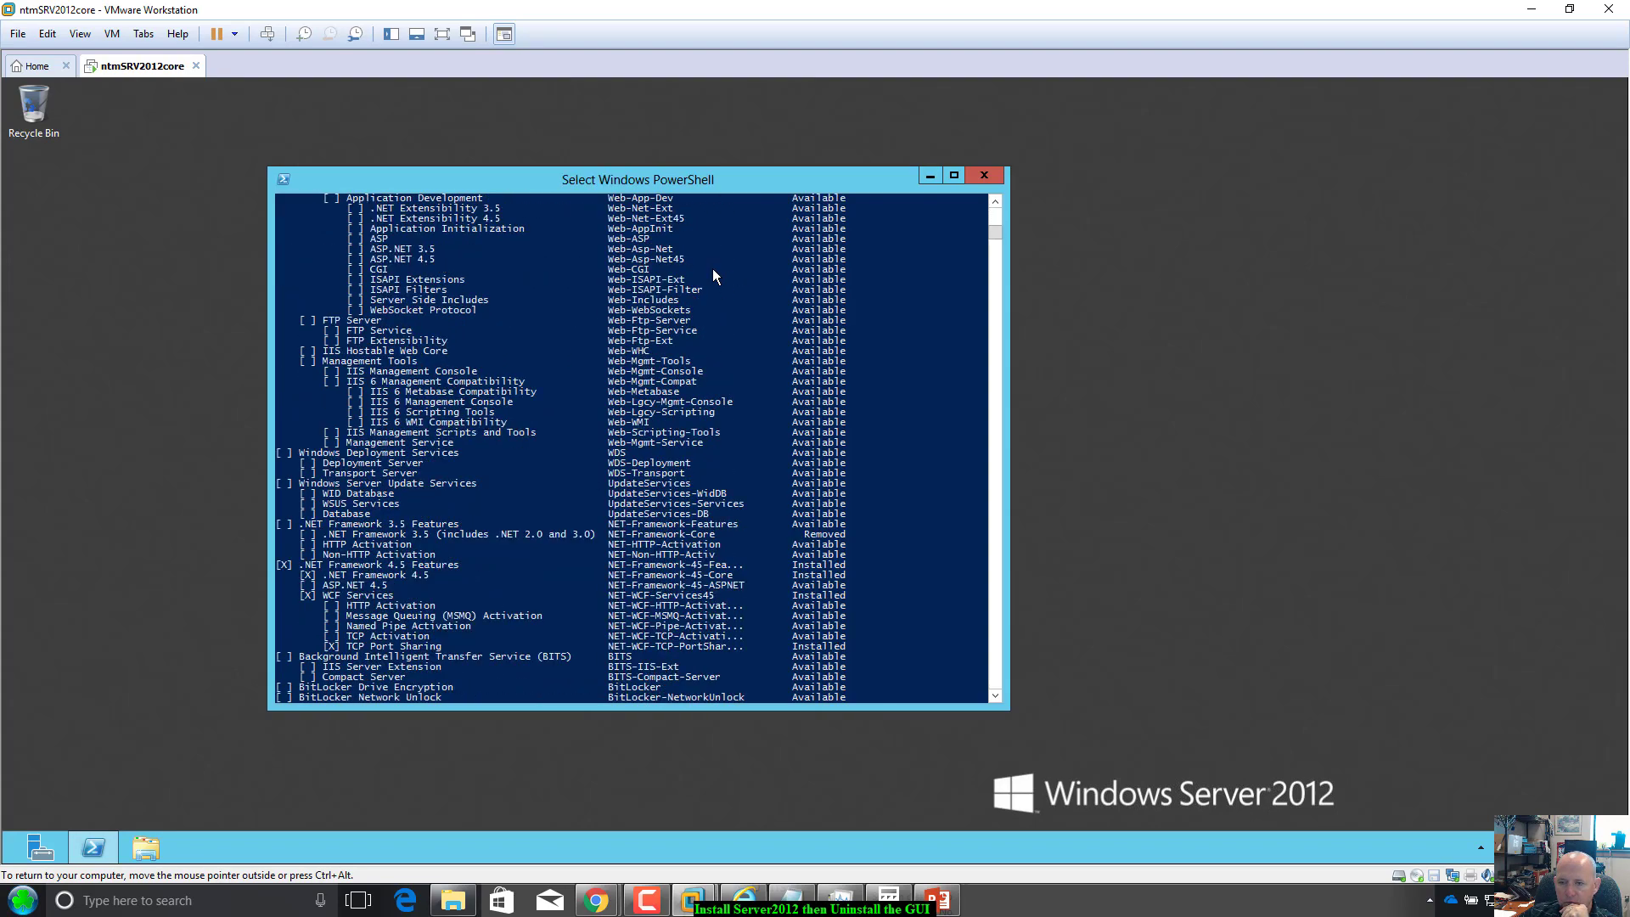
pyautogui.scroll(-4, 712, 268)
pyautogui.scroll(-1, 711, 269)
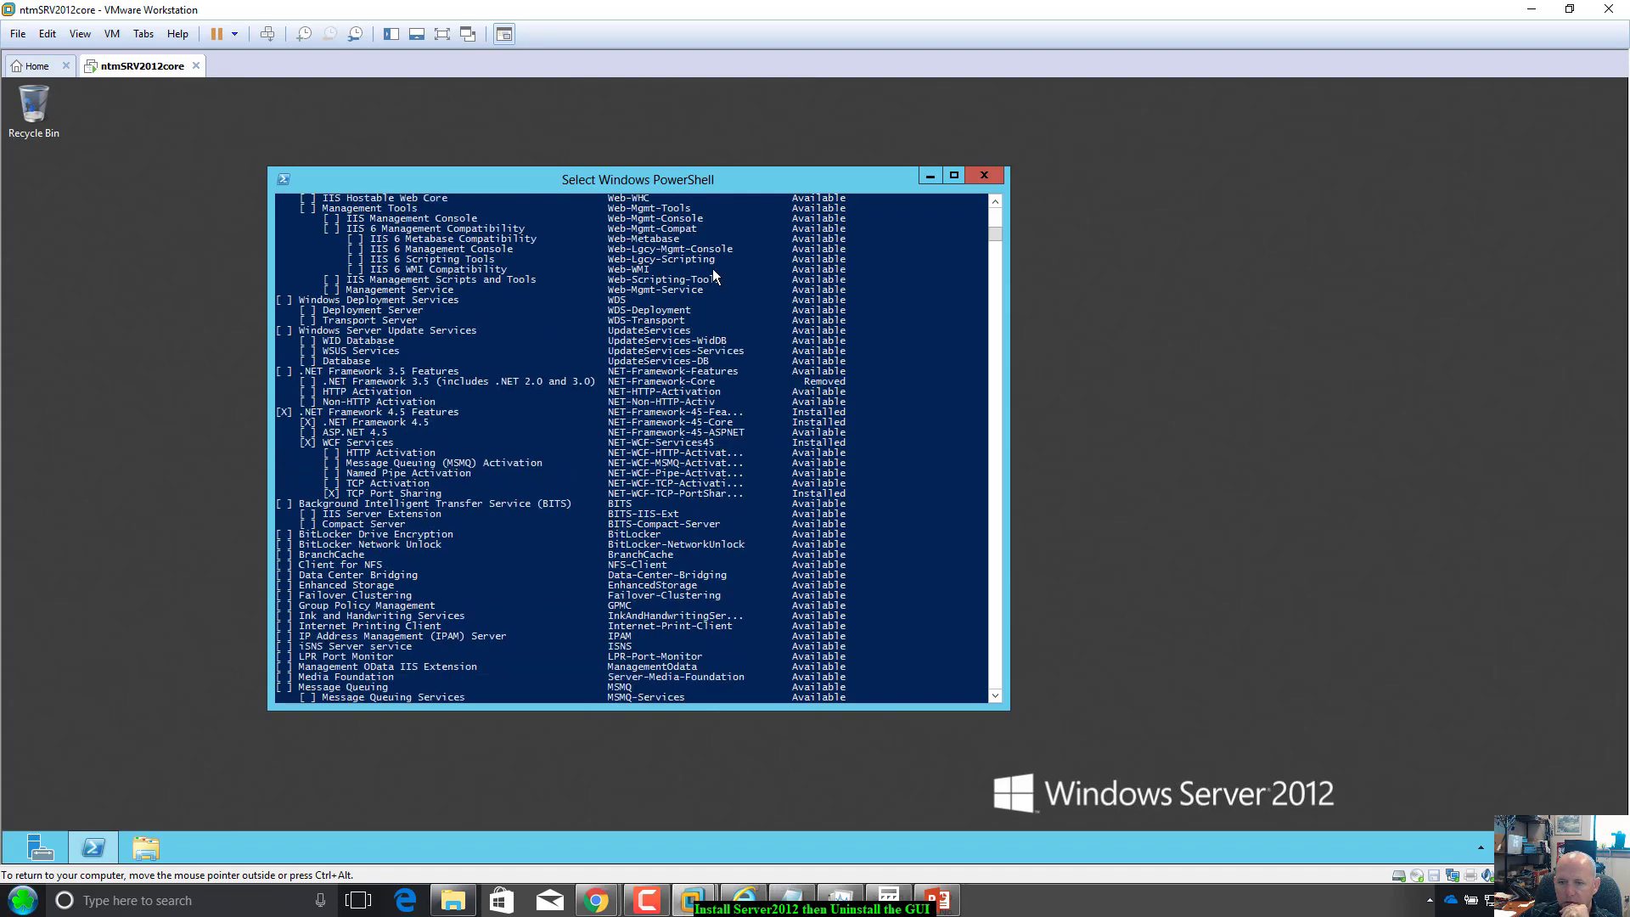
pyautogui.scroll(-14, 711, 269)
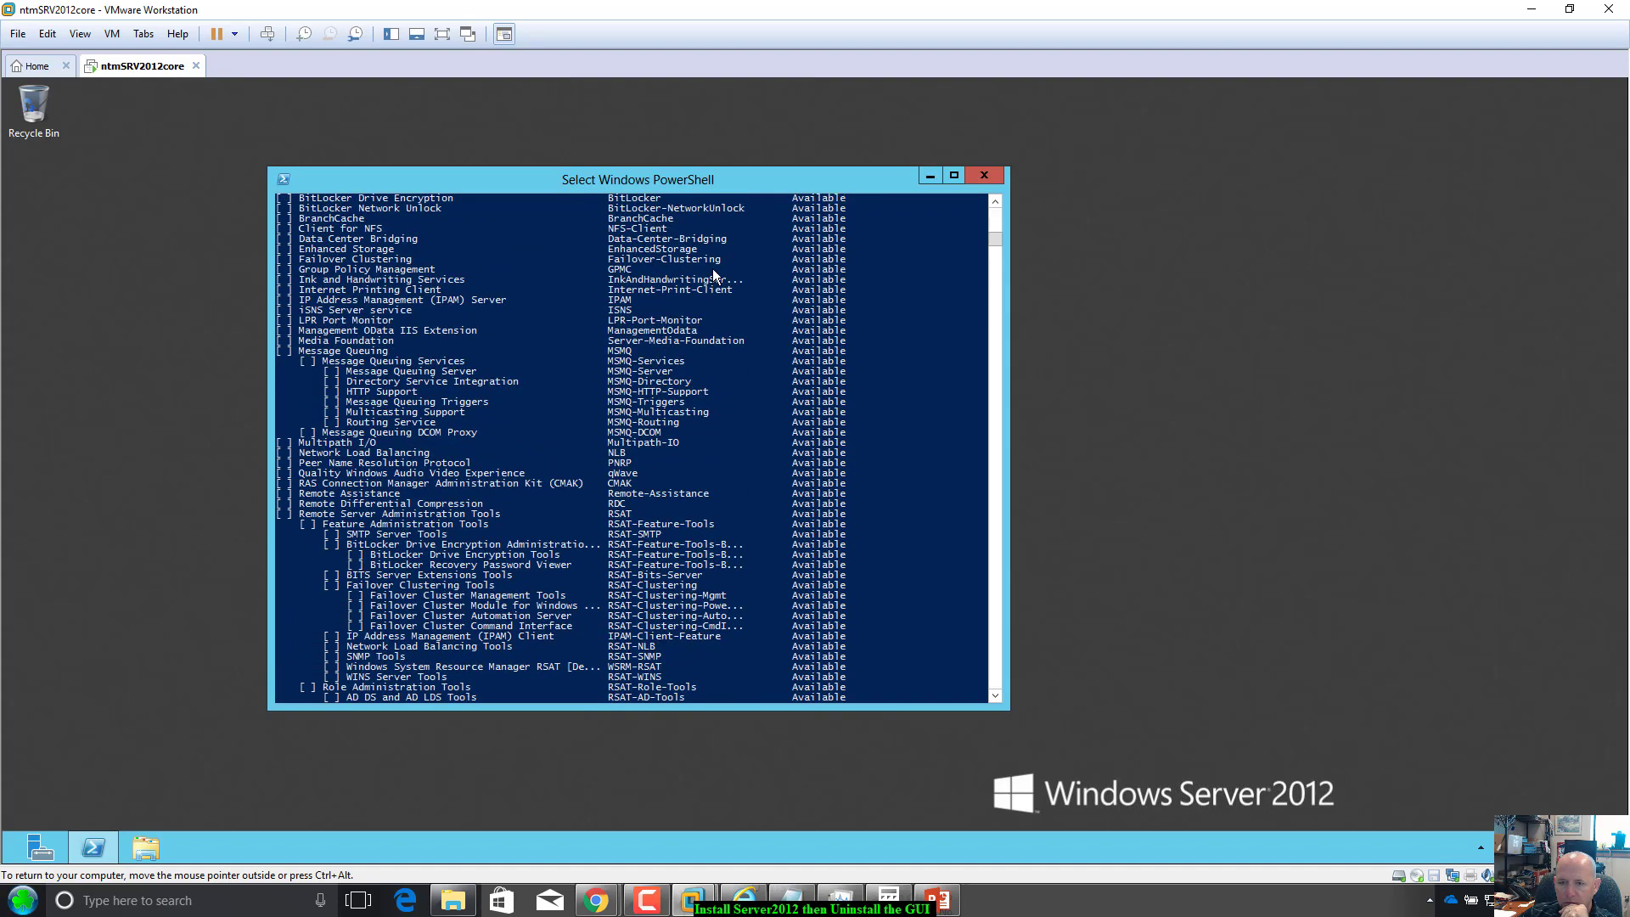
pyautogui.scroll(-15, 712, 268)
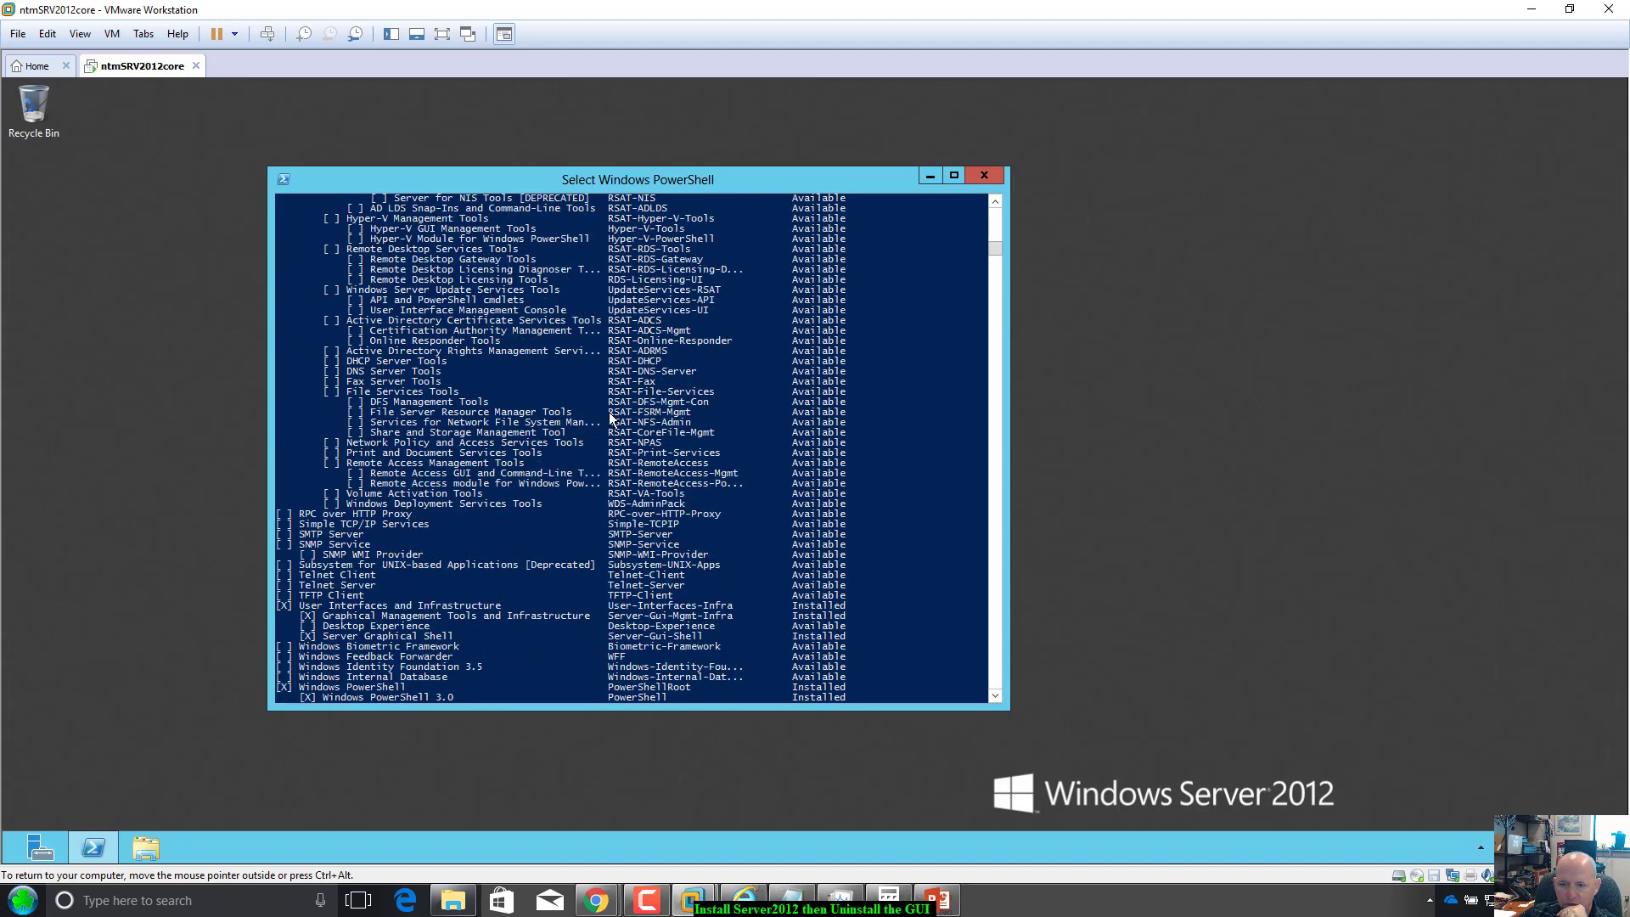
pyautogui.scroll(-4, 609, 416)
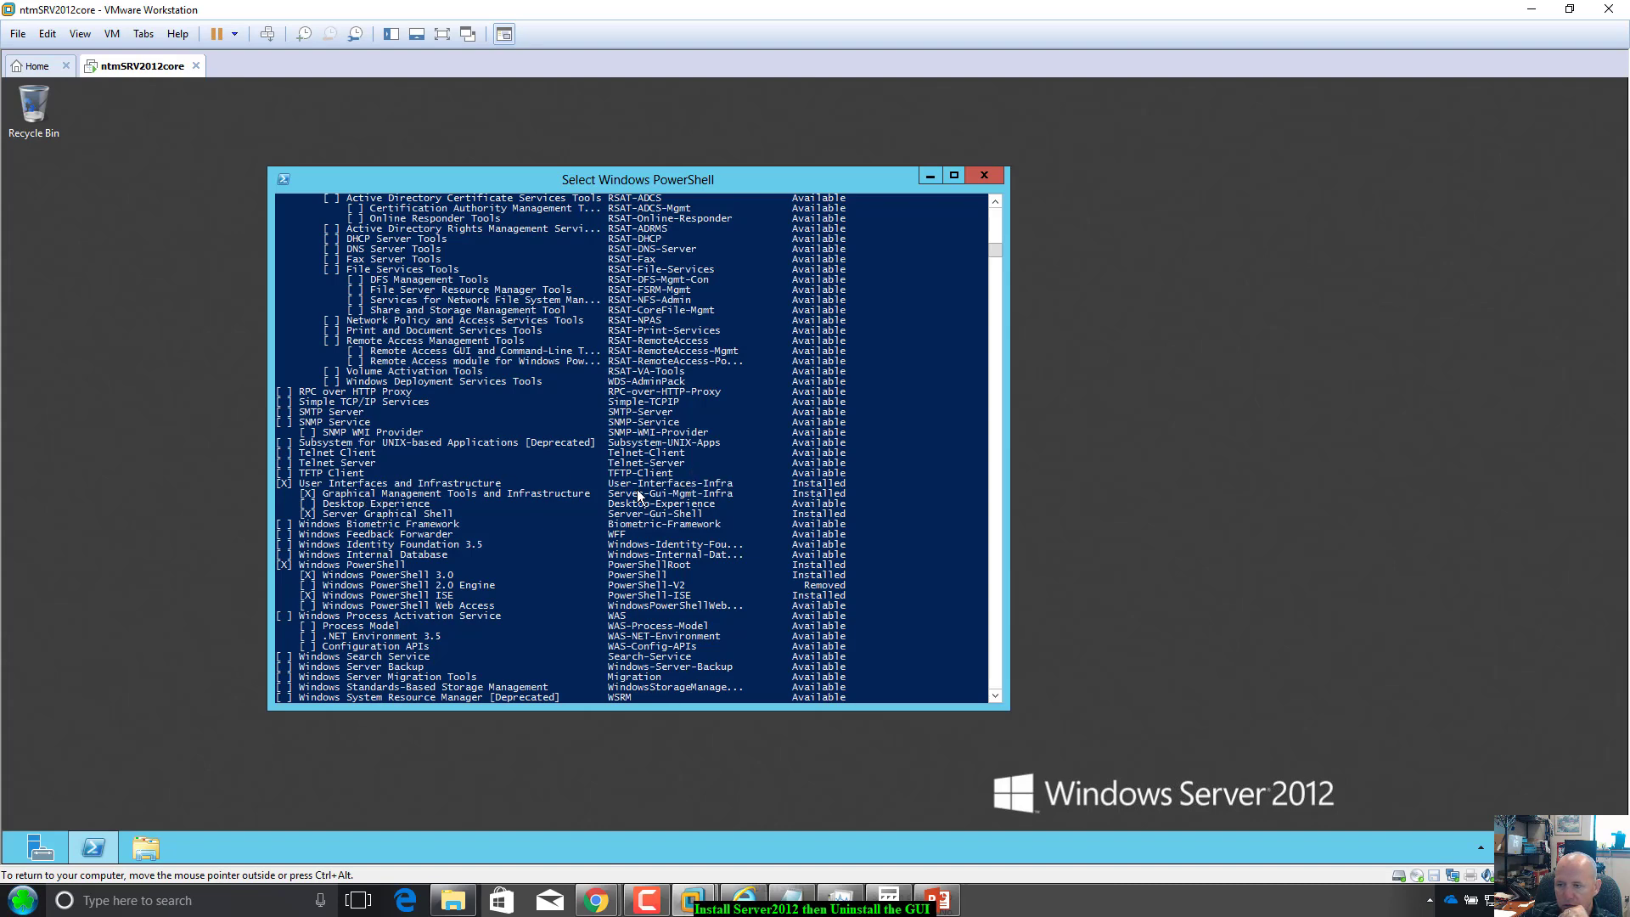
pyautogui.moveTo(608, 481); pyautogui.dragTo(730, 496)
pyautogui.moveTo(610, 507)
pyautogui.mouseDown()
pyautogui.moveTo(702, 512)
pyautogui.moveTo(612, 517)
pyautogui.mouseUp()
pyautogui.click(705, 511)
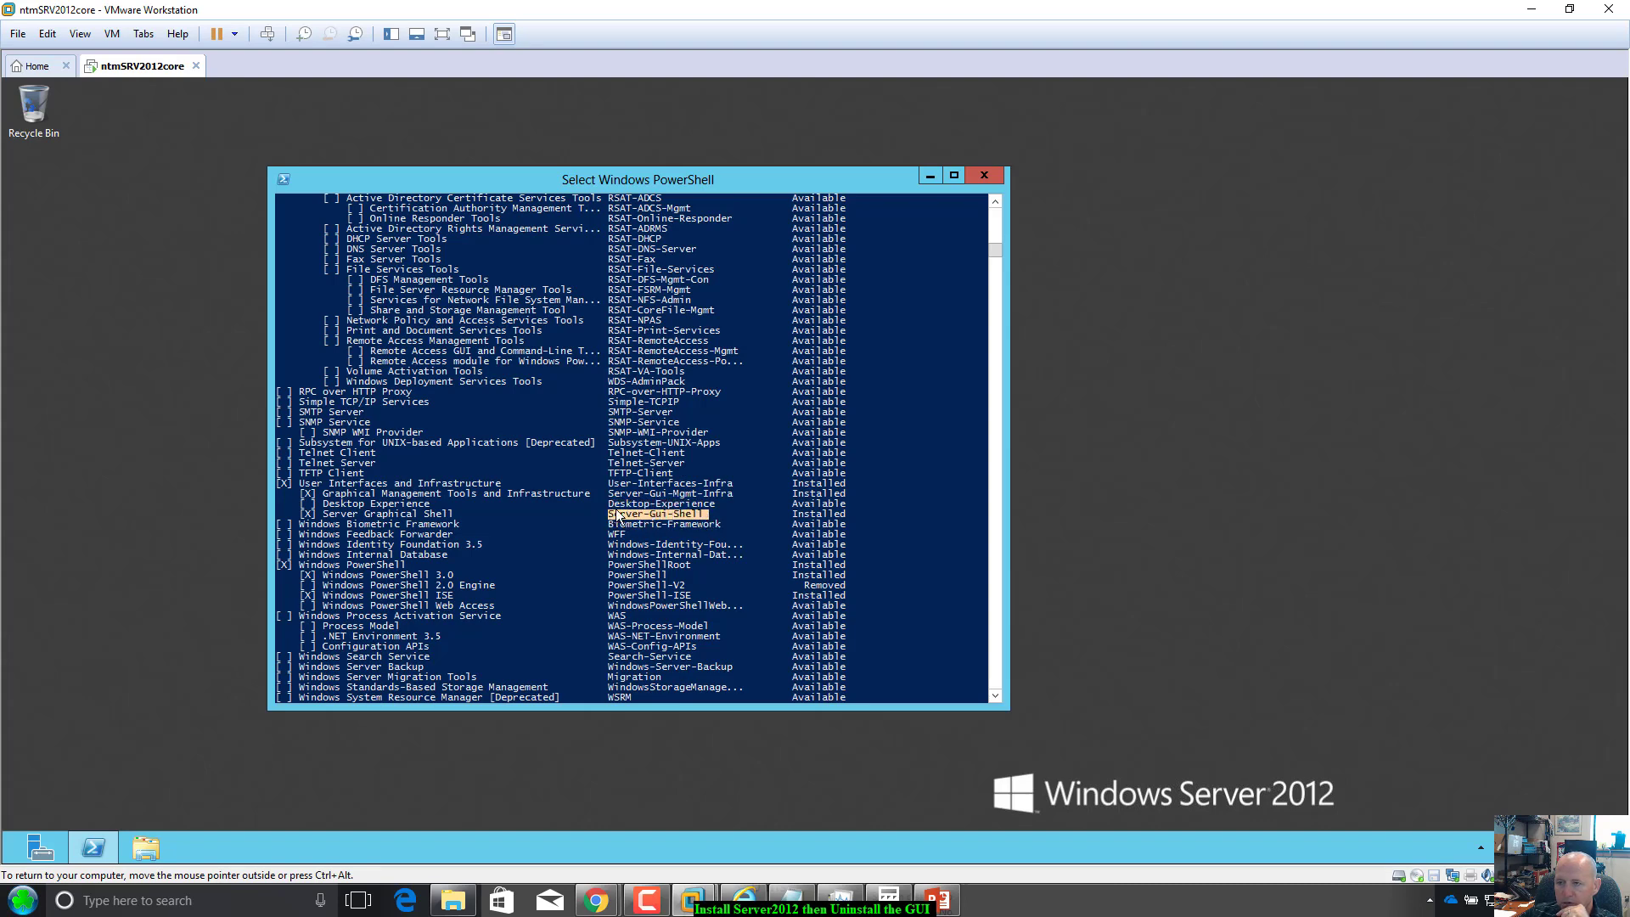
# Review the feature list from its beginning and return to the command prompt at its end.
pyautogui.scroll(20, 615, 513)
pyautogui.scroll(20, 620, 508)
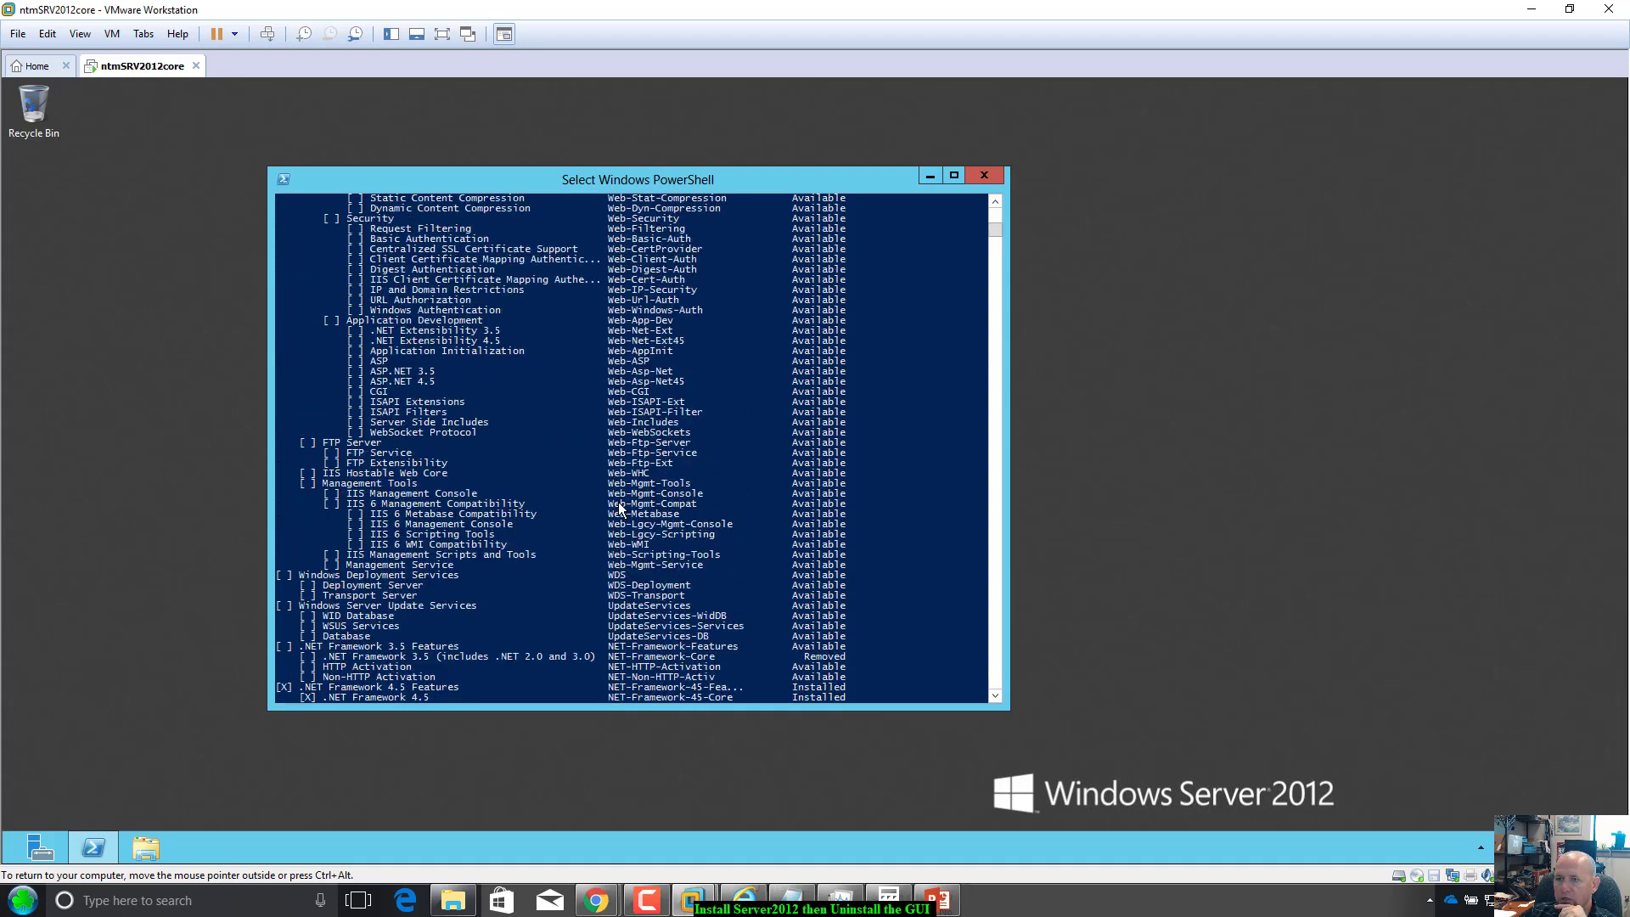
pyautogui.scroll(1, 621, 505)
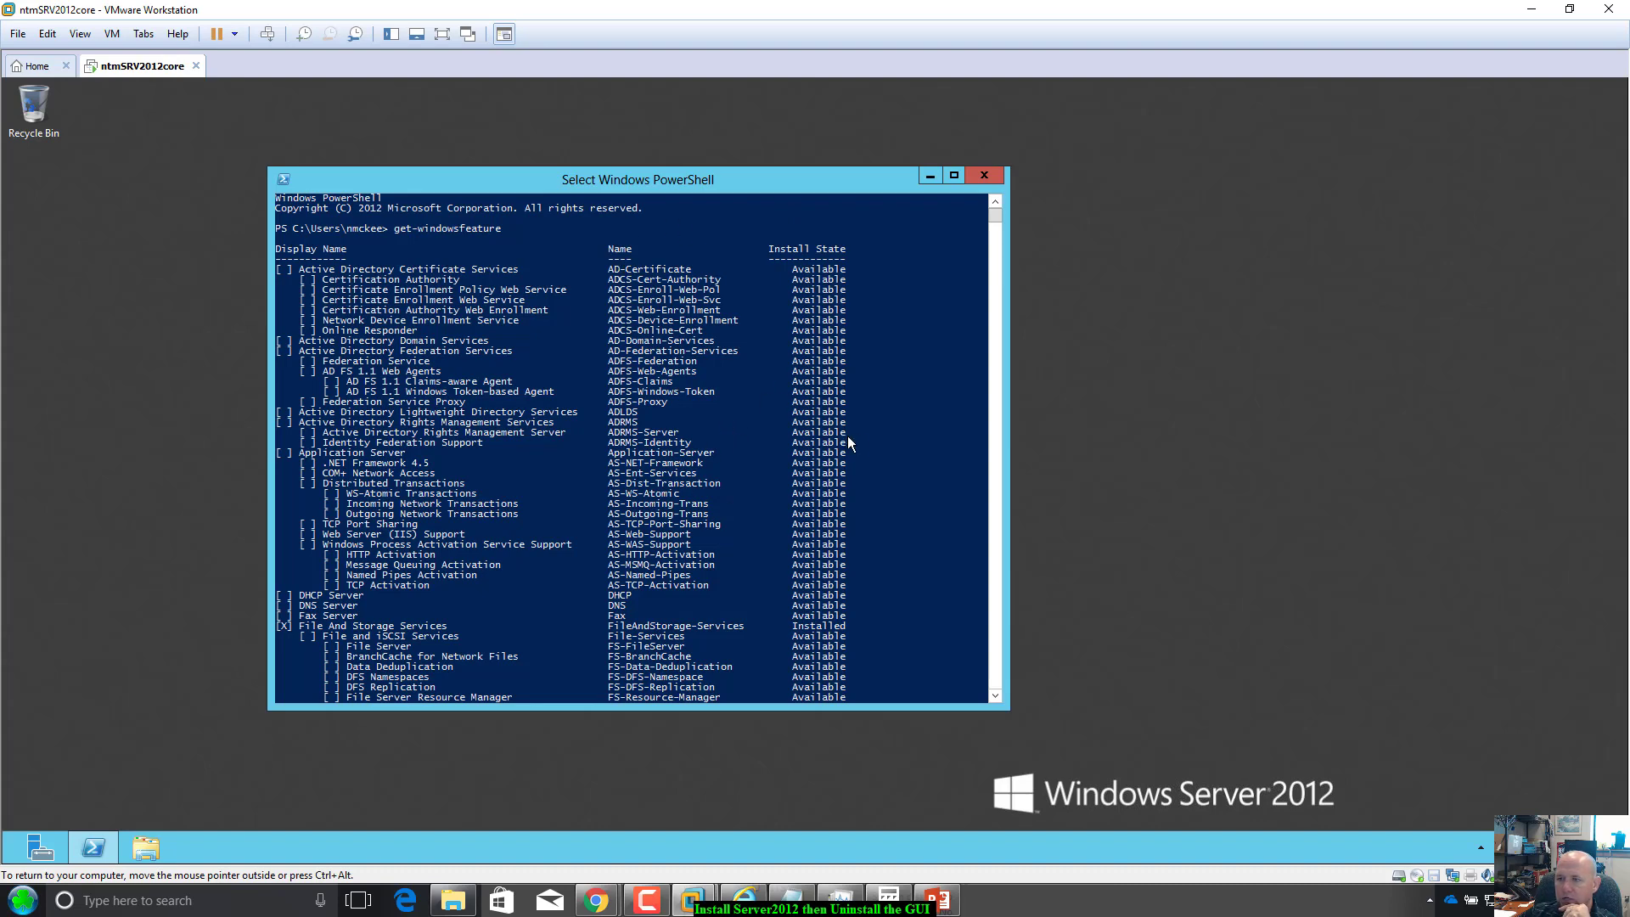
pyautogui.scroll(-5, 943, 441)
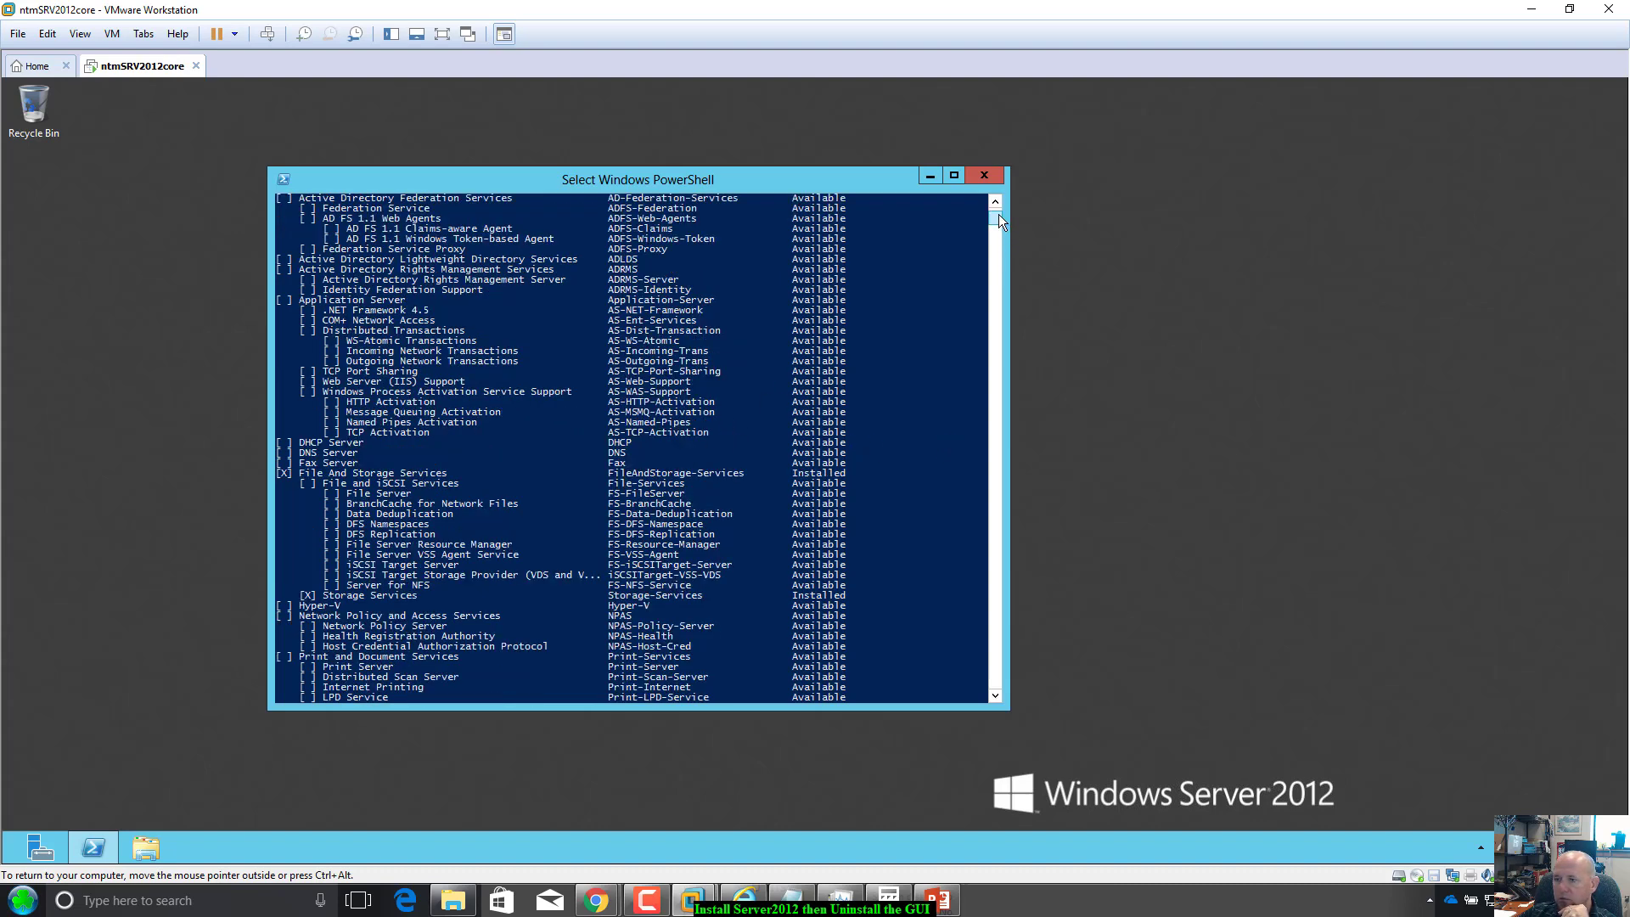
pyautogui.moveTo(998, 214); pyautogui.dragTo(992, 256)
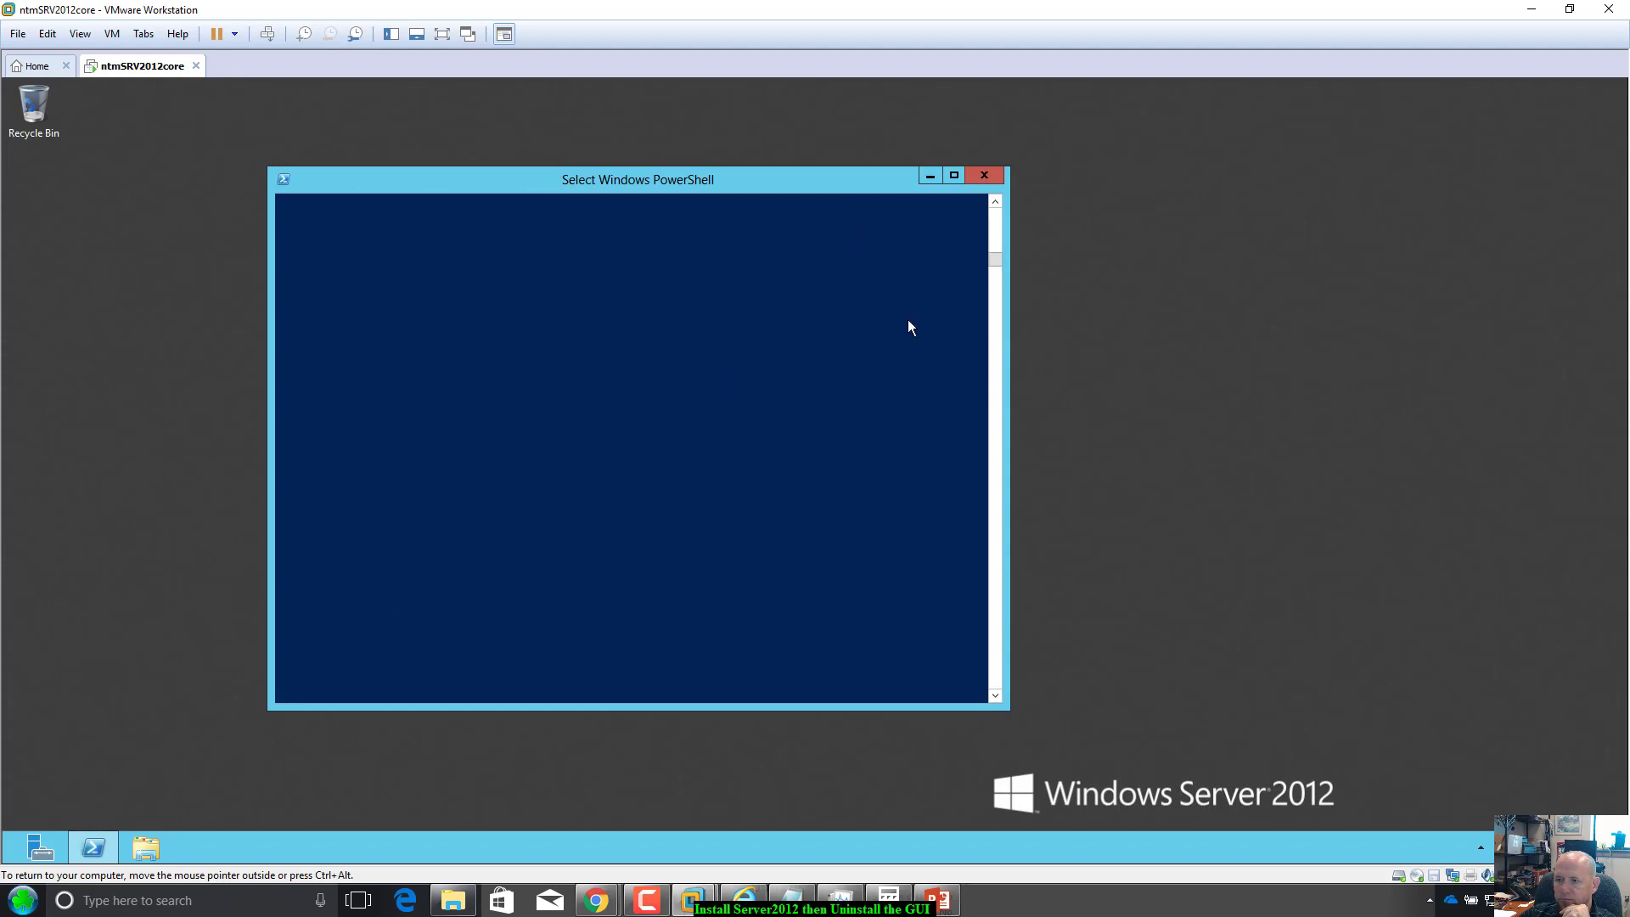
pyautogui.scroll(10, 909, 320)
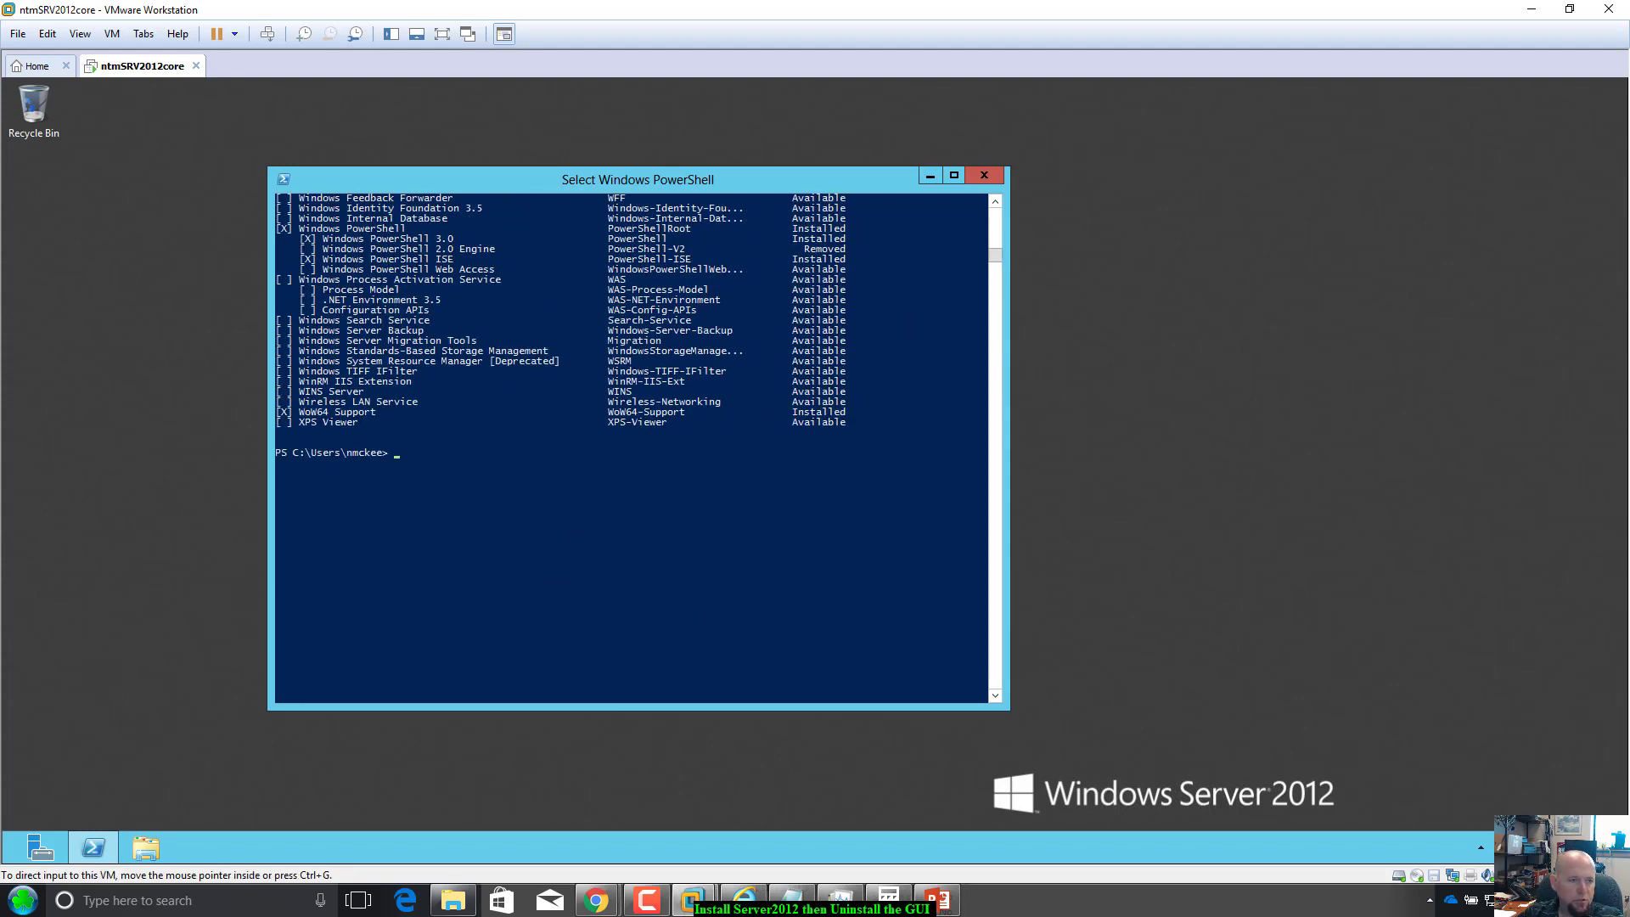
# Switch to Notepad, move its window over the virtual machine, select the get-windowsfeature command, and return to PowerShell.
pyautogui.click(793, 898)
pyautogui.moveTo(274, 332); pyautogui.dragTo(935, 356)
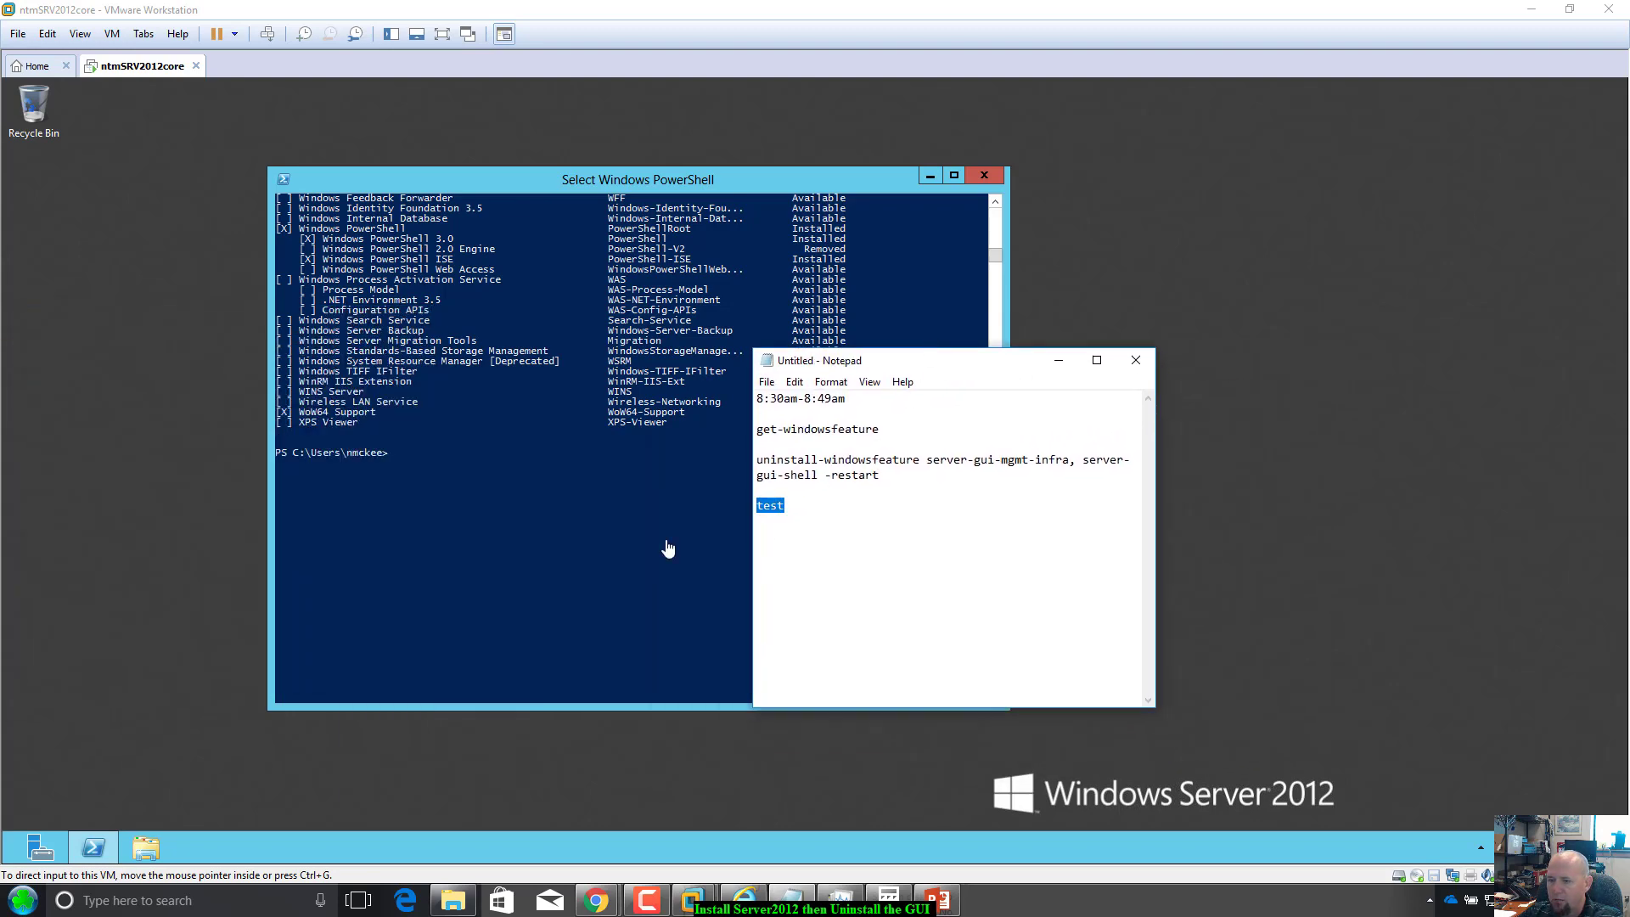
pyautogui.click(759, 433)
pyautogui.moveTo(757, 430); pyautogui.dragTo(885, 424)
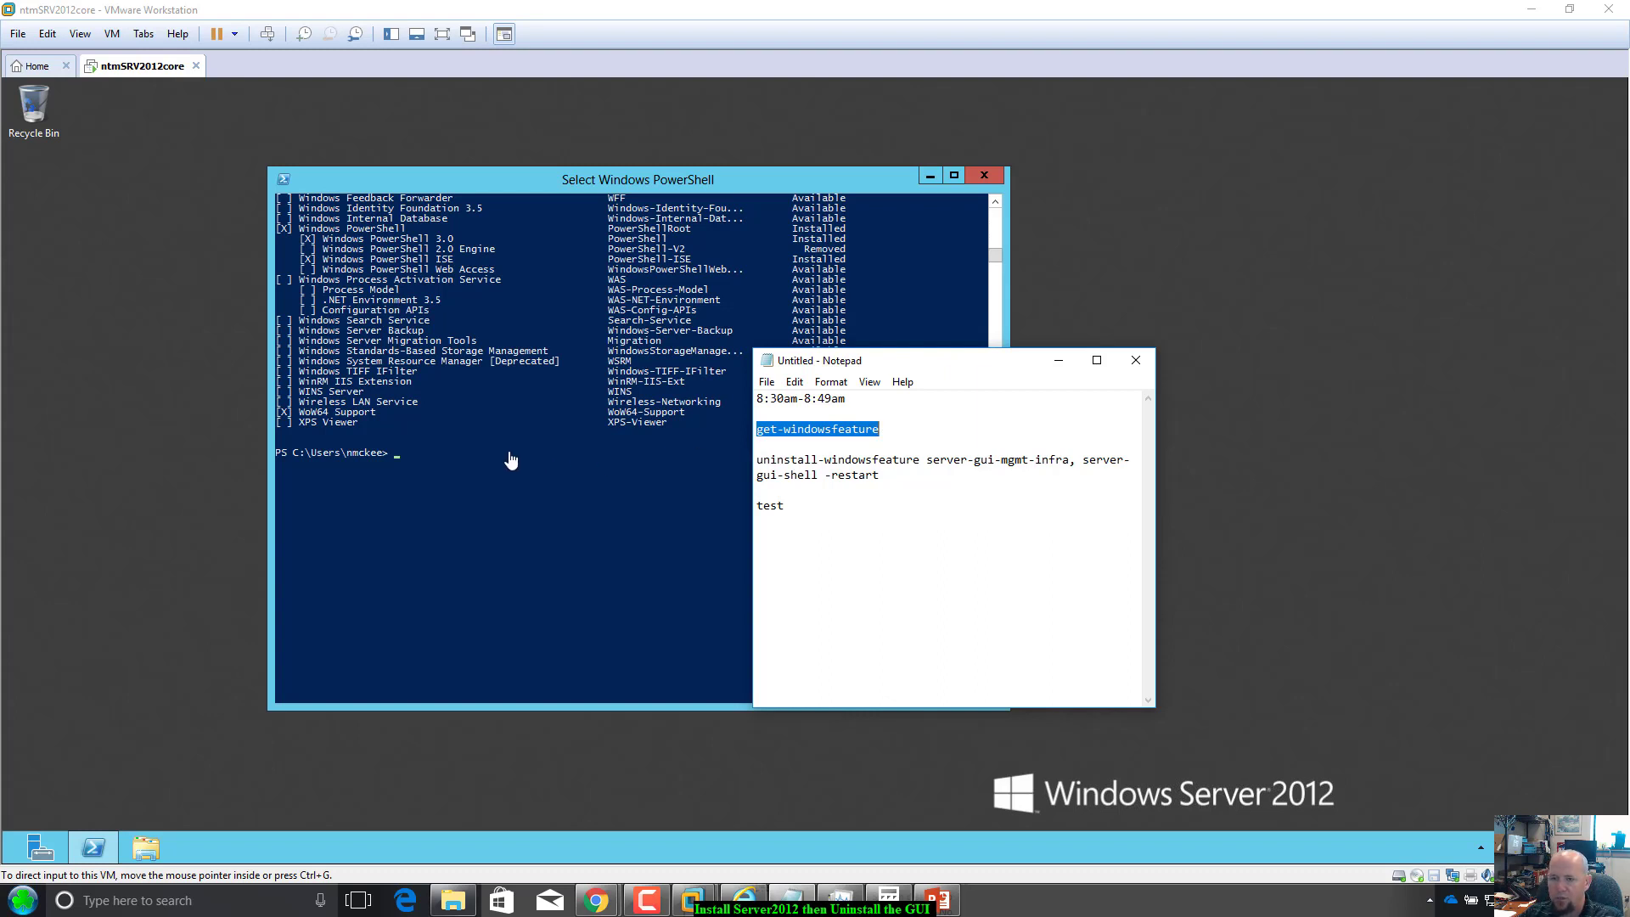
pyautogui.click(801, 179)
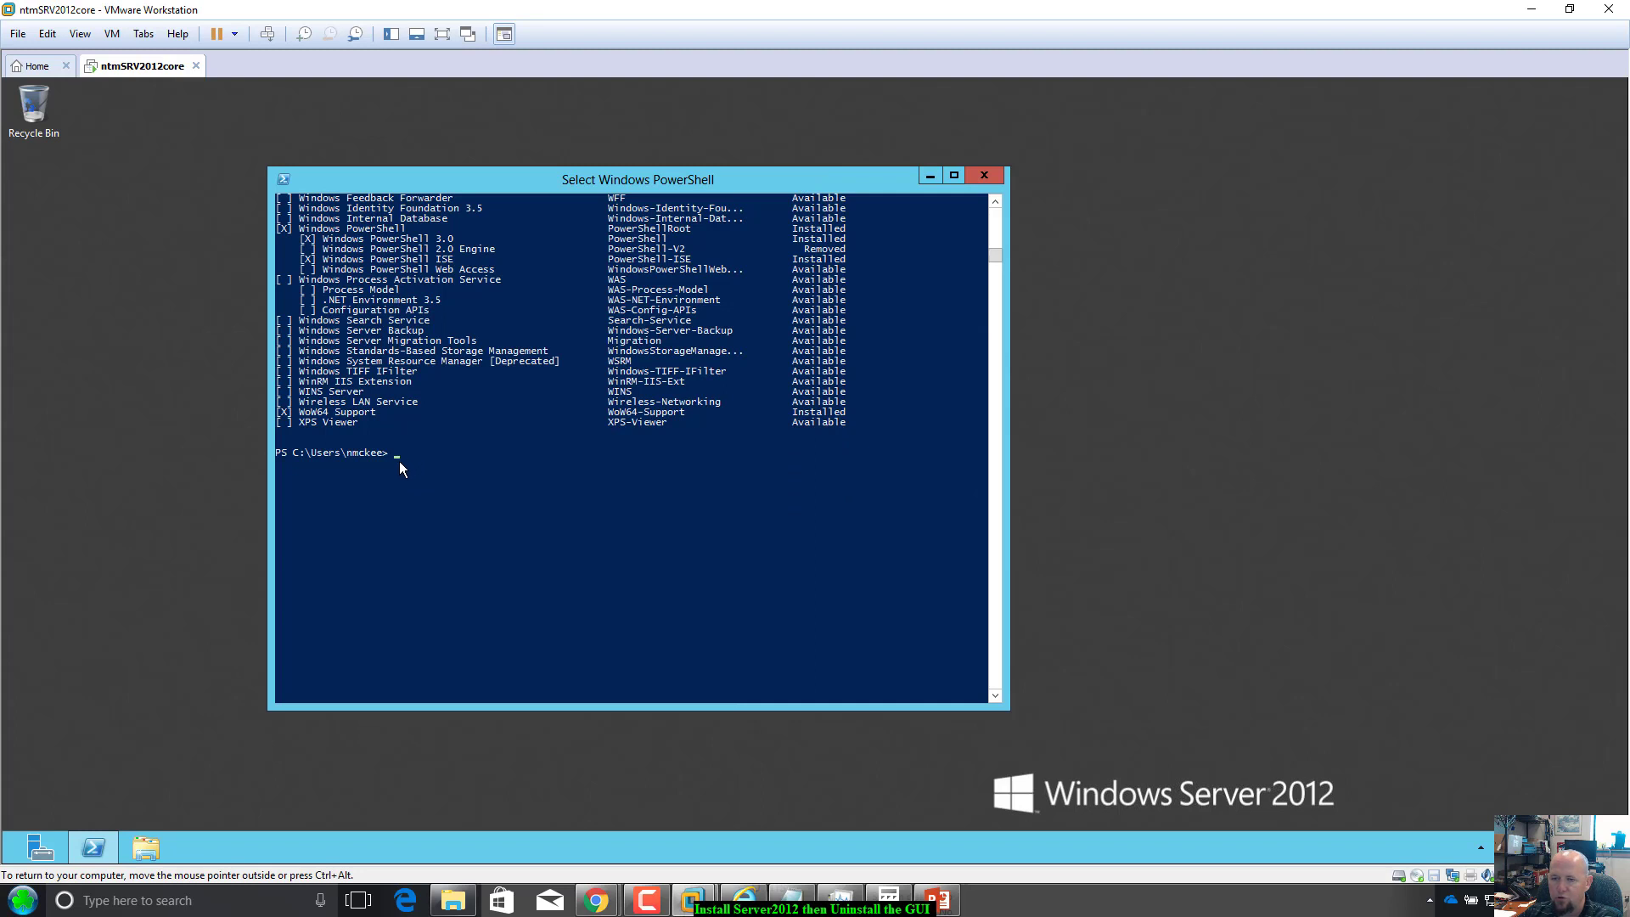
# Cancel the text selection mode in the PowerShell window so the prompt accepts input.
pyautogui.press('Escape')
pyautogui.click(406, 452)
pyautogui.click(398, 454)
pyautogui.press('Escape')
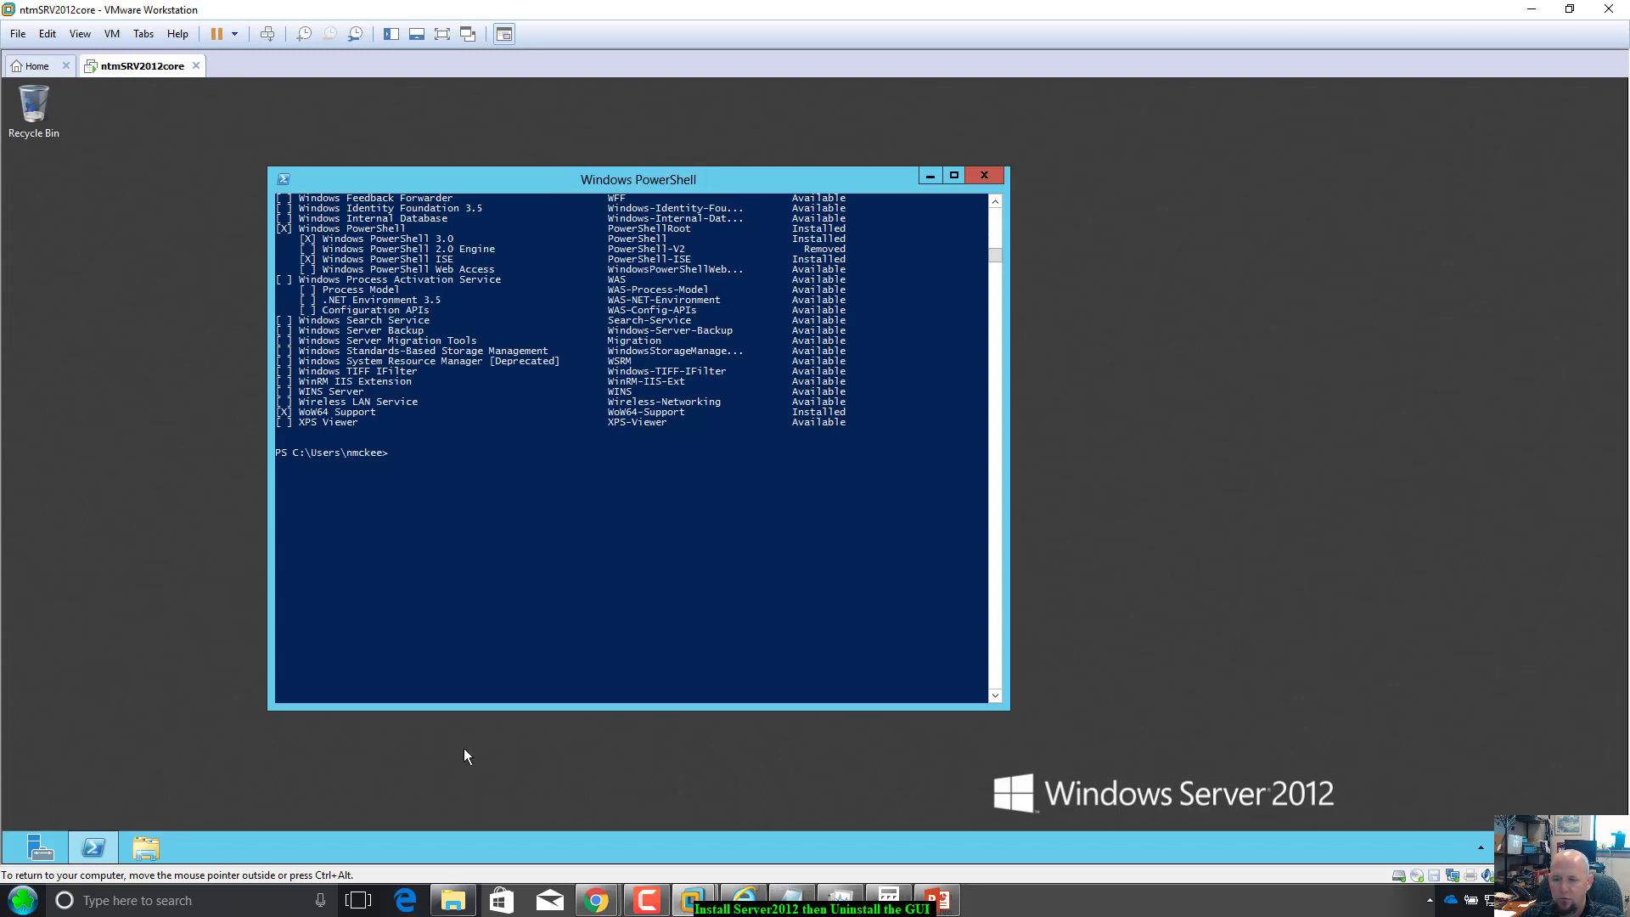
pyautogui.click(397, 465)
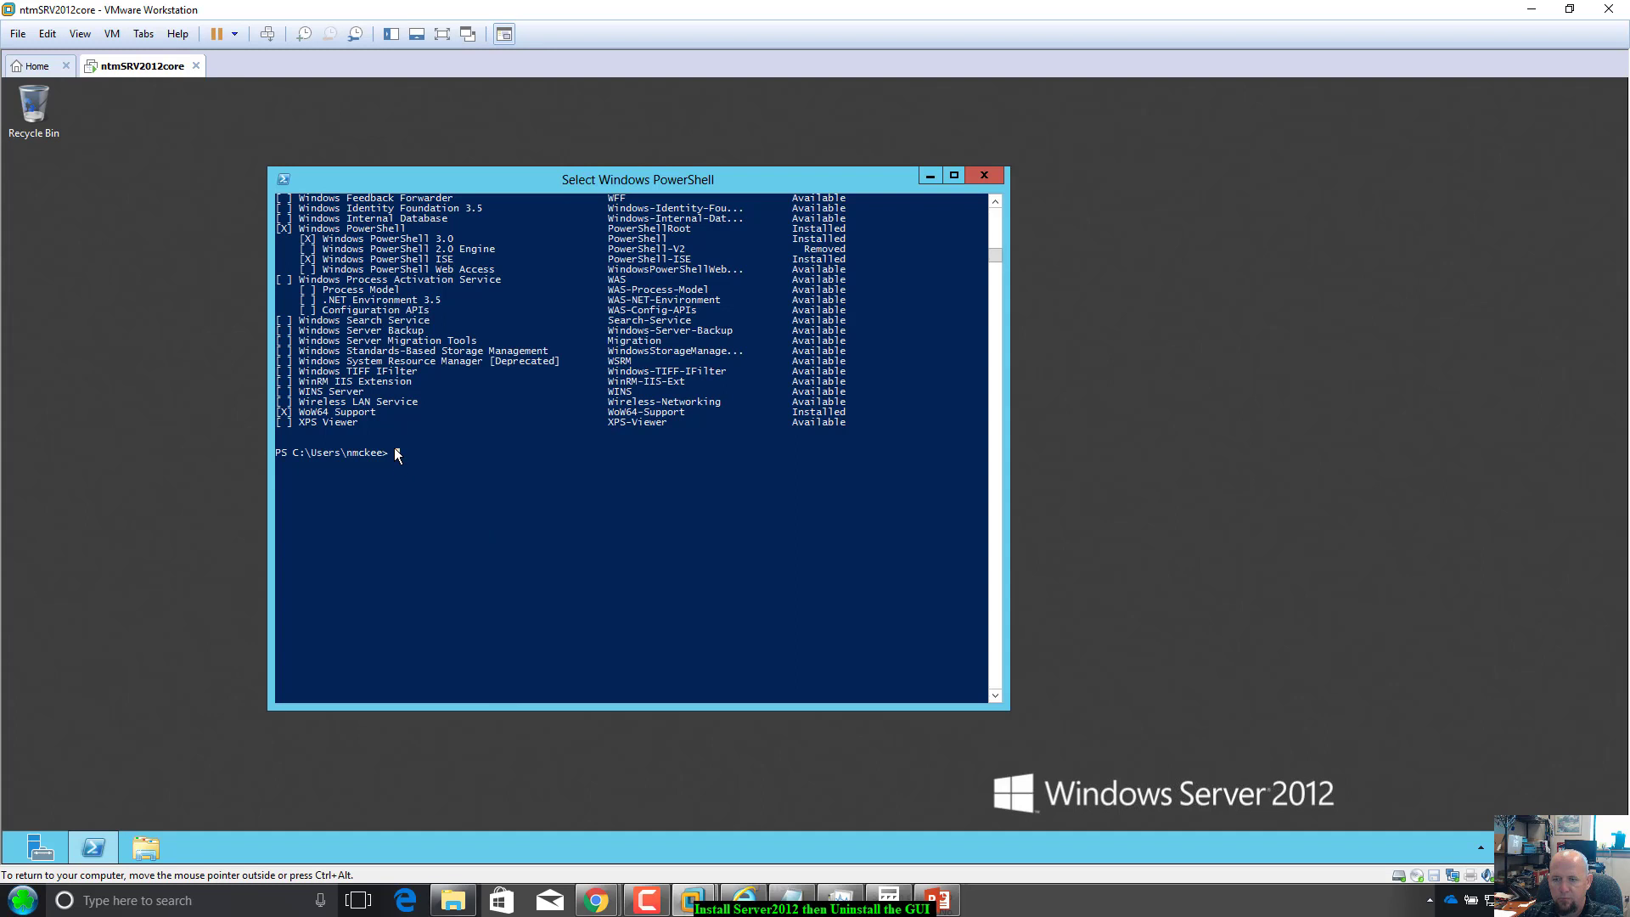
pyautogui.press('Escape')
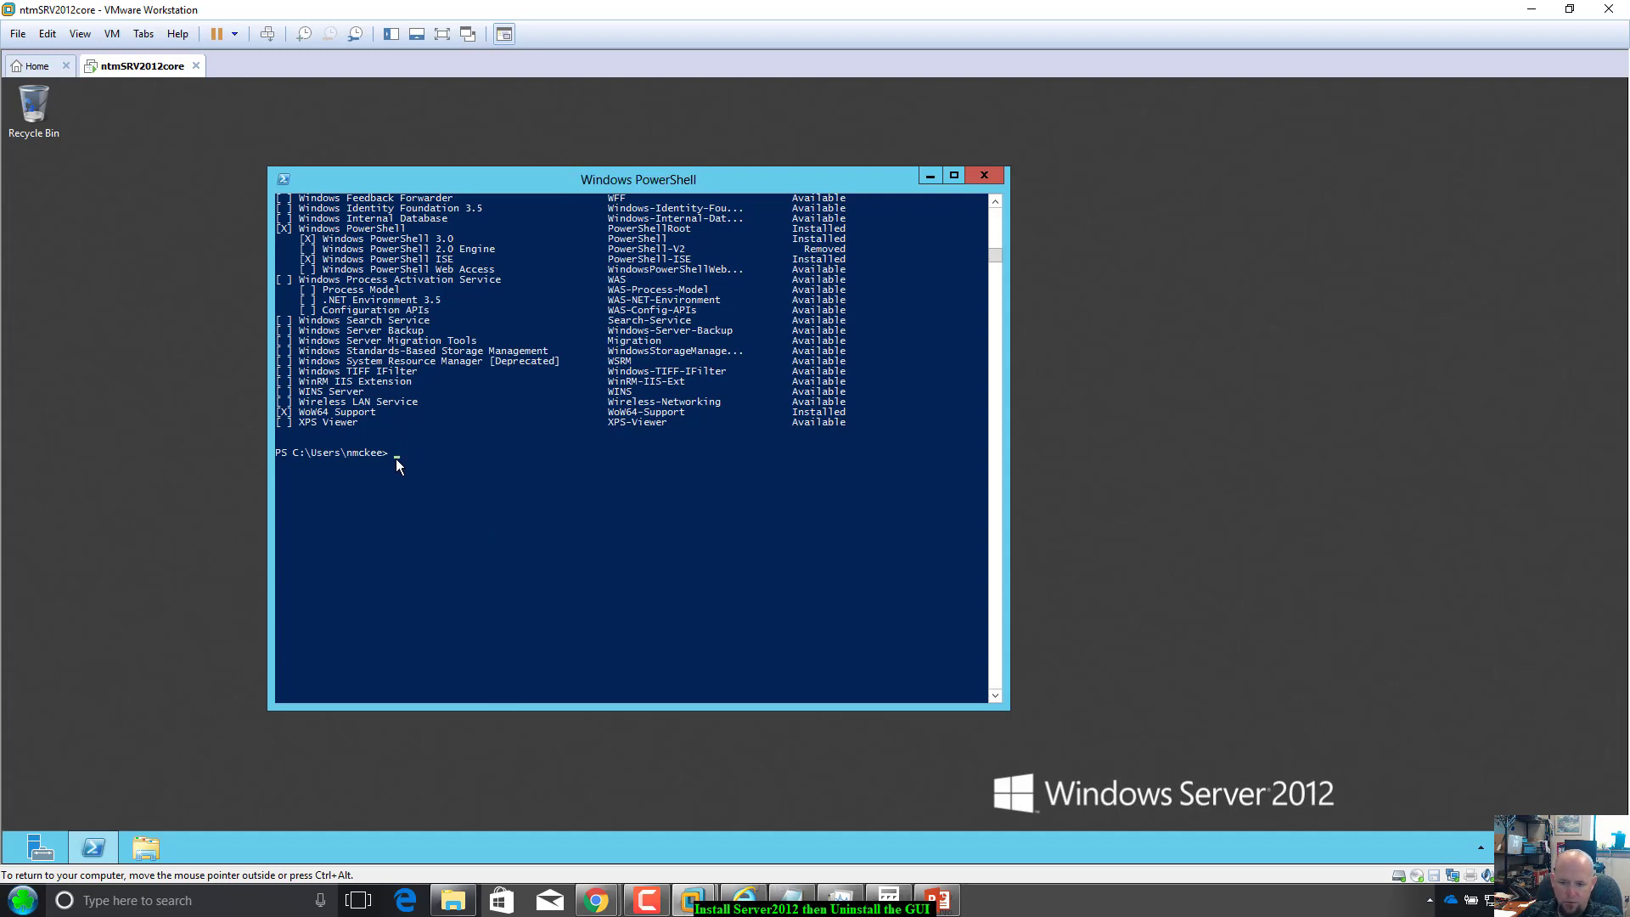
# Copy get-windowsfeature from Notepad, paste it at the PowerShell prompt, and run it.
pyautogui.click(790, 898)
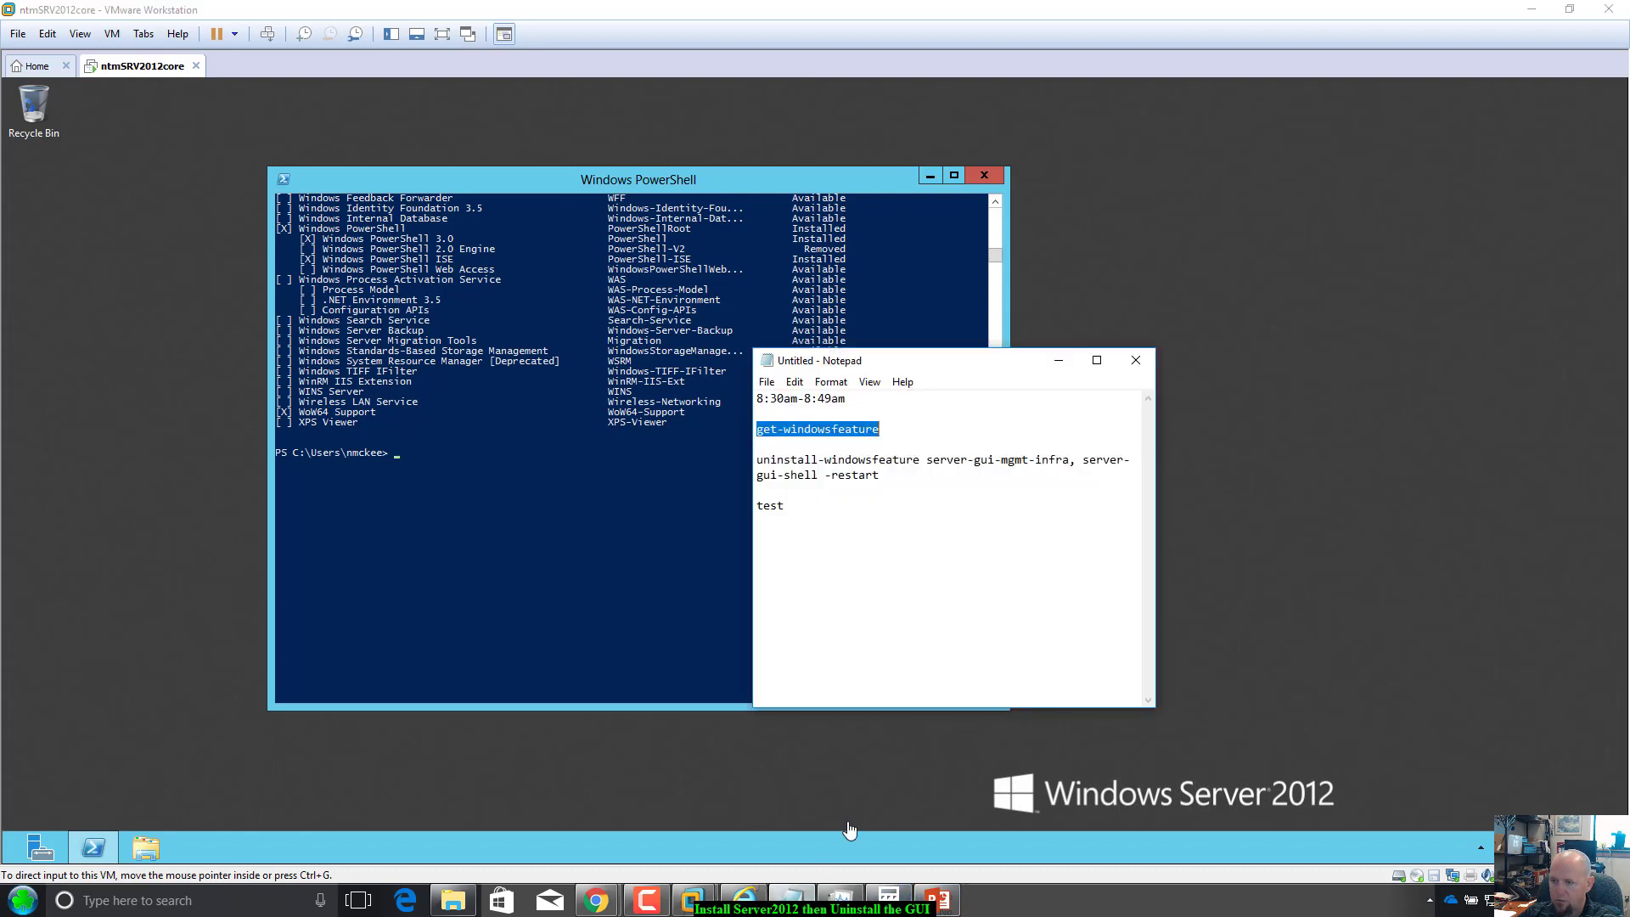
pyautogui.click(888, 435)
pyautogui.moveTo(838, 434); pyautogui.dragTo(770, 433)
pyautogui.hotkey('ctrl', 'c')
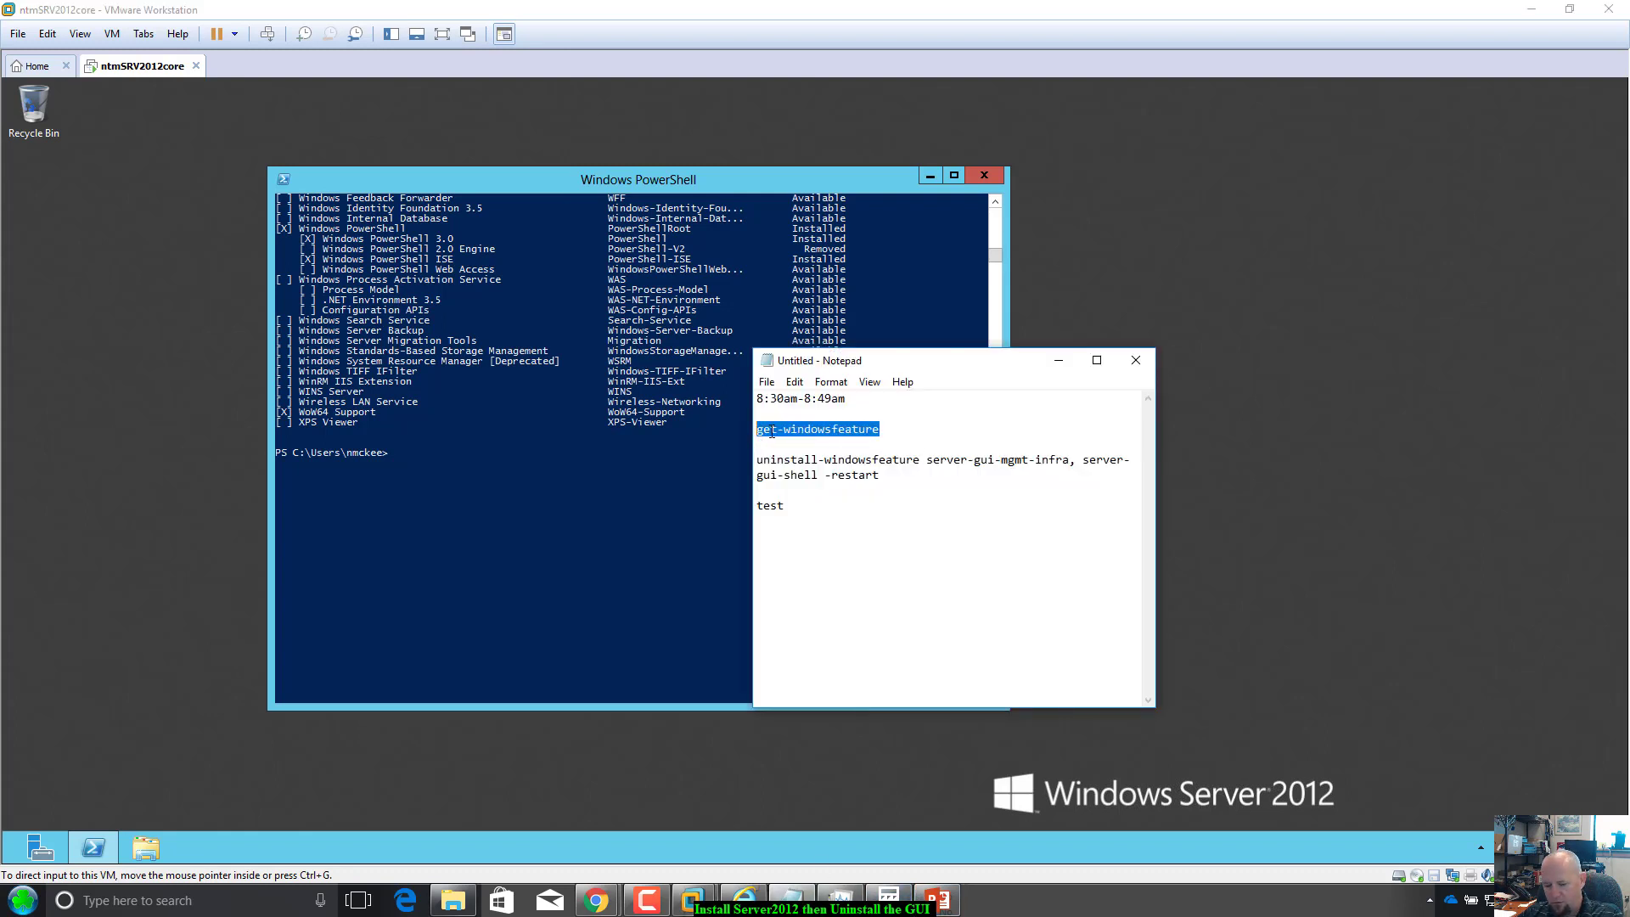
pyautogui.click(399, 455)
pyautogui.rightClick(399, 455)
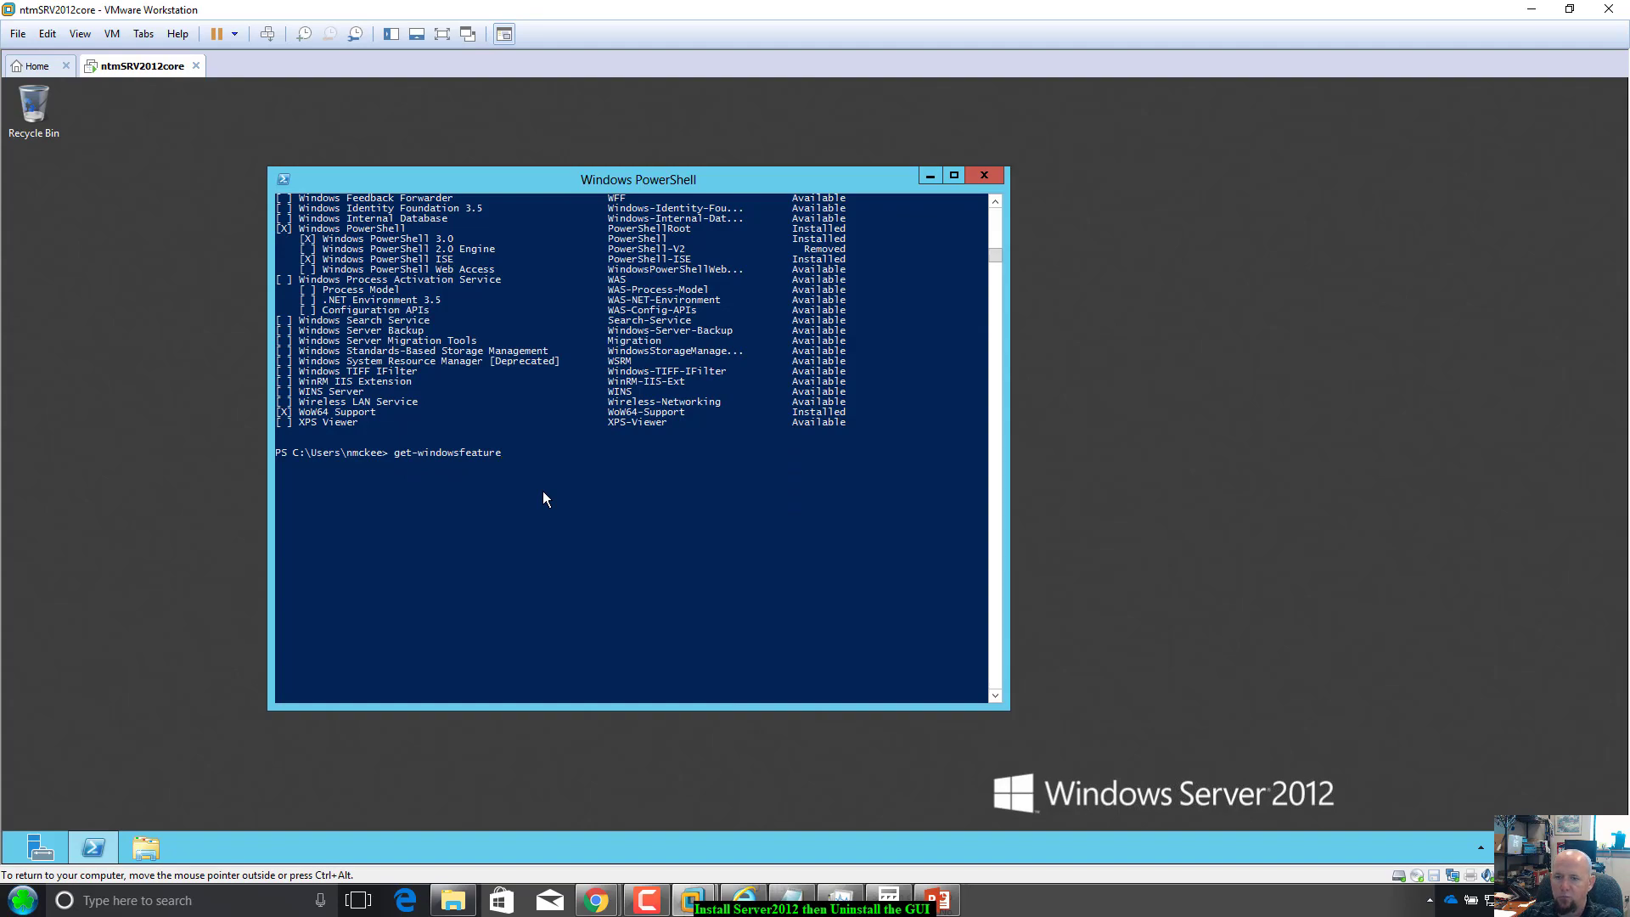
pyautogui.press('Return')
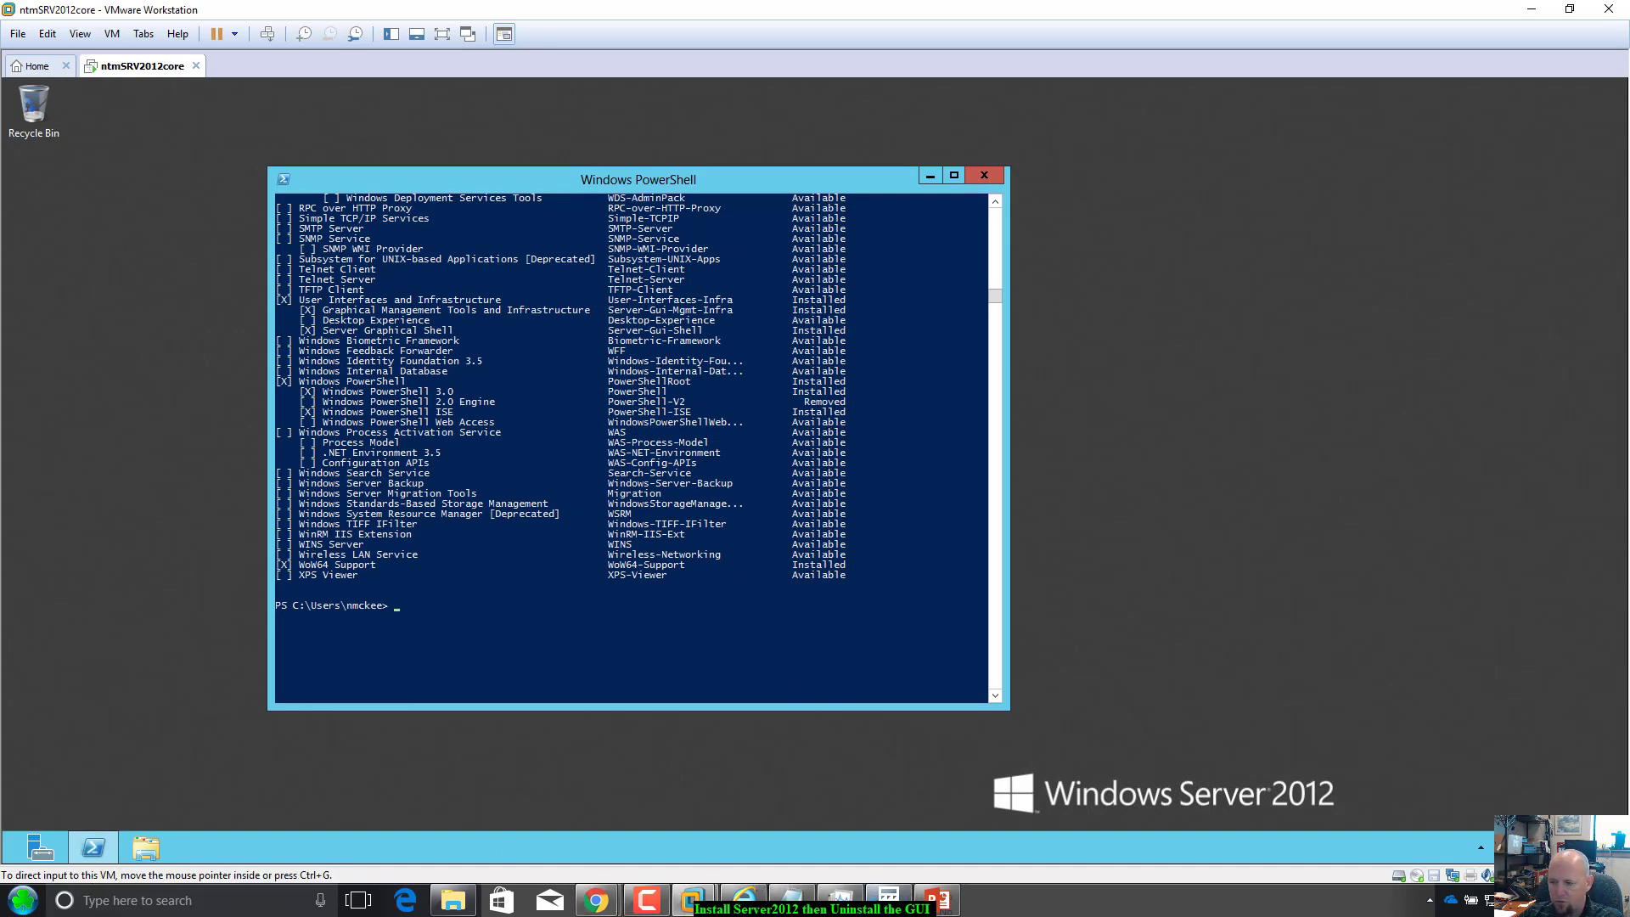
# Place the Notepad window beside PowerShell and highlight the uninstall-windowsfeature command name.
pyautogui.click(788, 902)
pyautogui.moveTo(892, 360); pyautogui.dragTo(1166, 386)
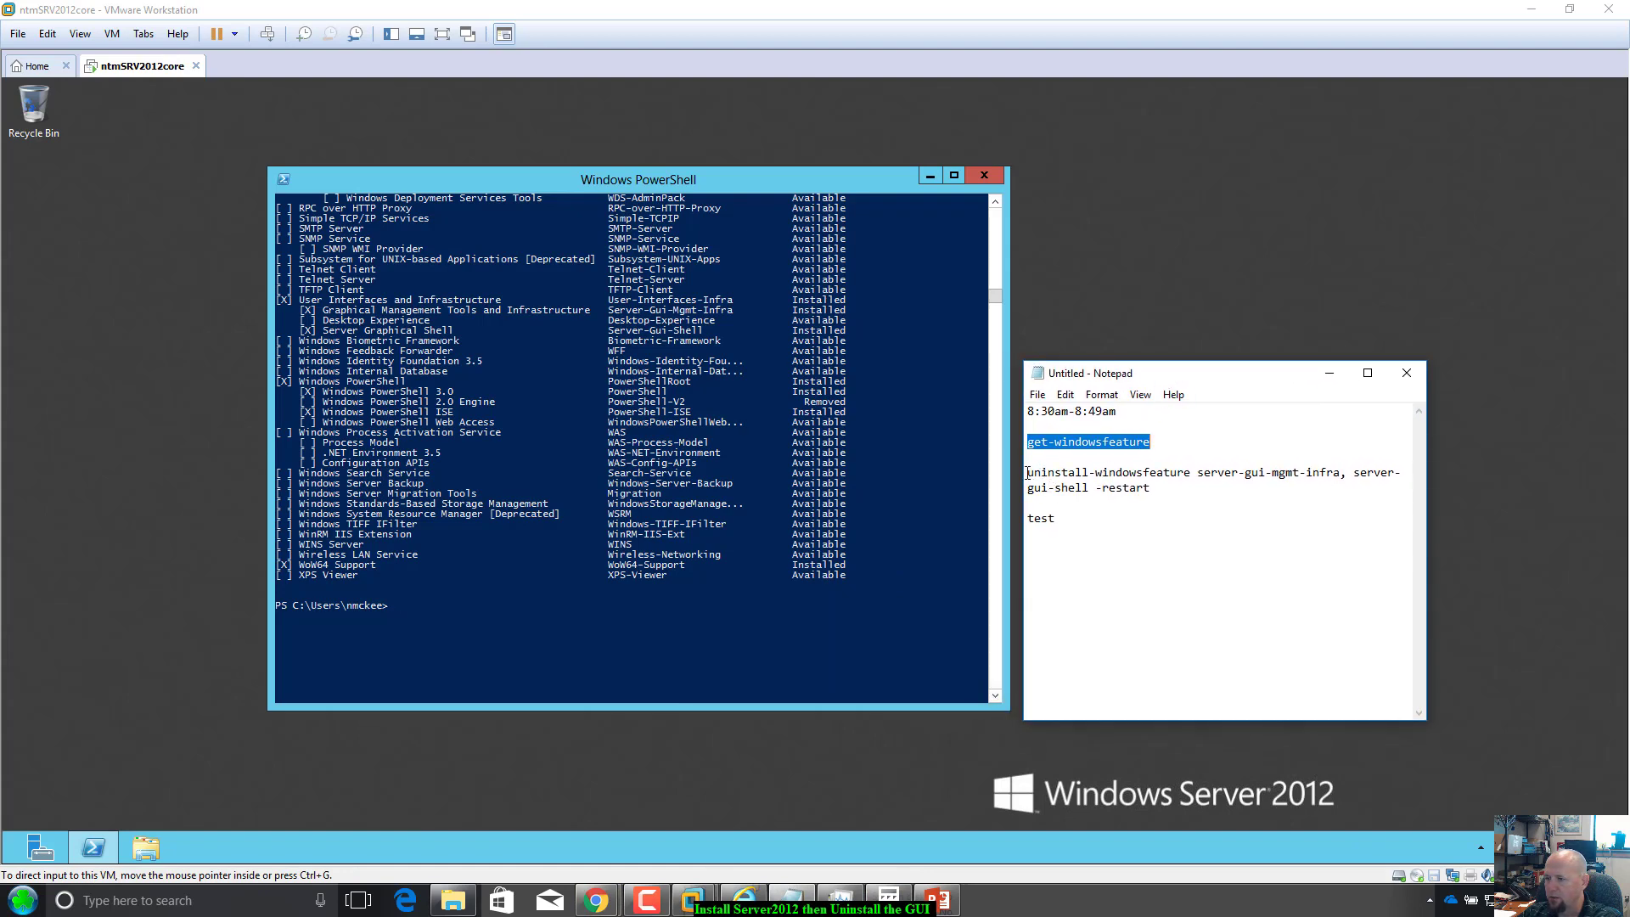
pyautogui.moveTo(1027, 473)
pyautogui.mouseDown()
pyautogui.moveTo(1193, 474)
pyautogui.moveTo(1083, 488)
pyautogui.moveTo(1028, 473)
pyautogui.mouseUp()
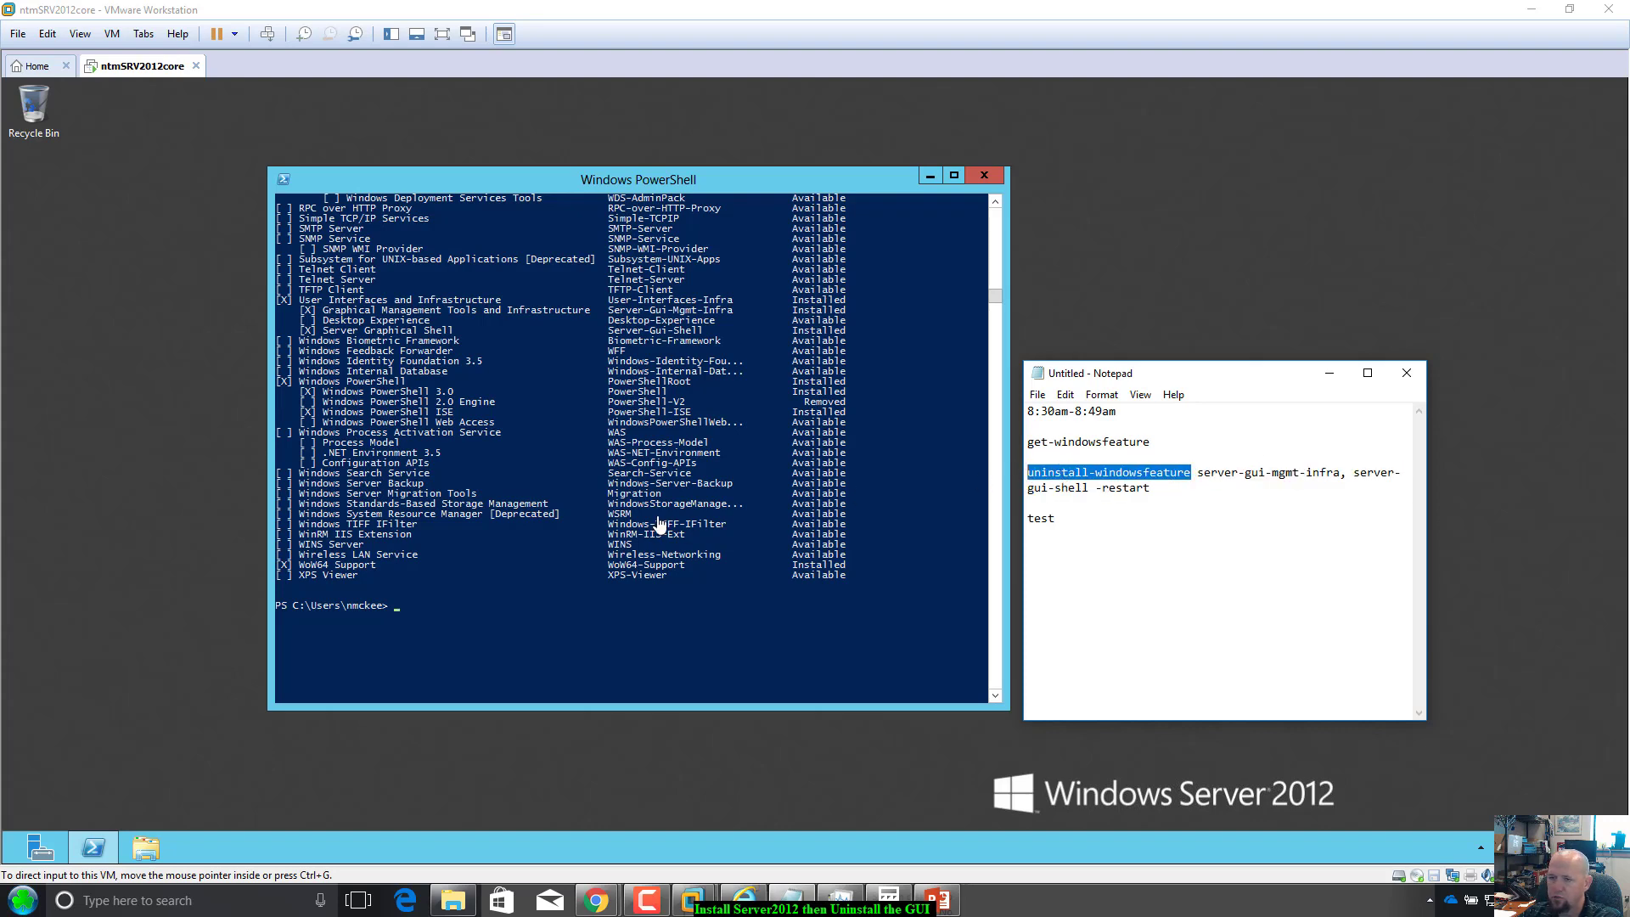
# Examine the second get-windowsfeature output from its beginning down to the command prompt.
pyautogui.click(447, 601)
pyautogui.scroll(12, 452, 593)
pyautogui.scroll(20, 459, 578)
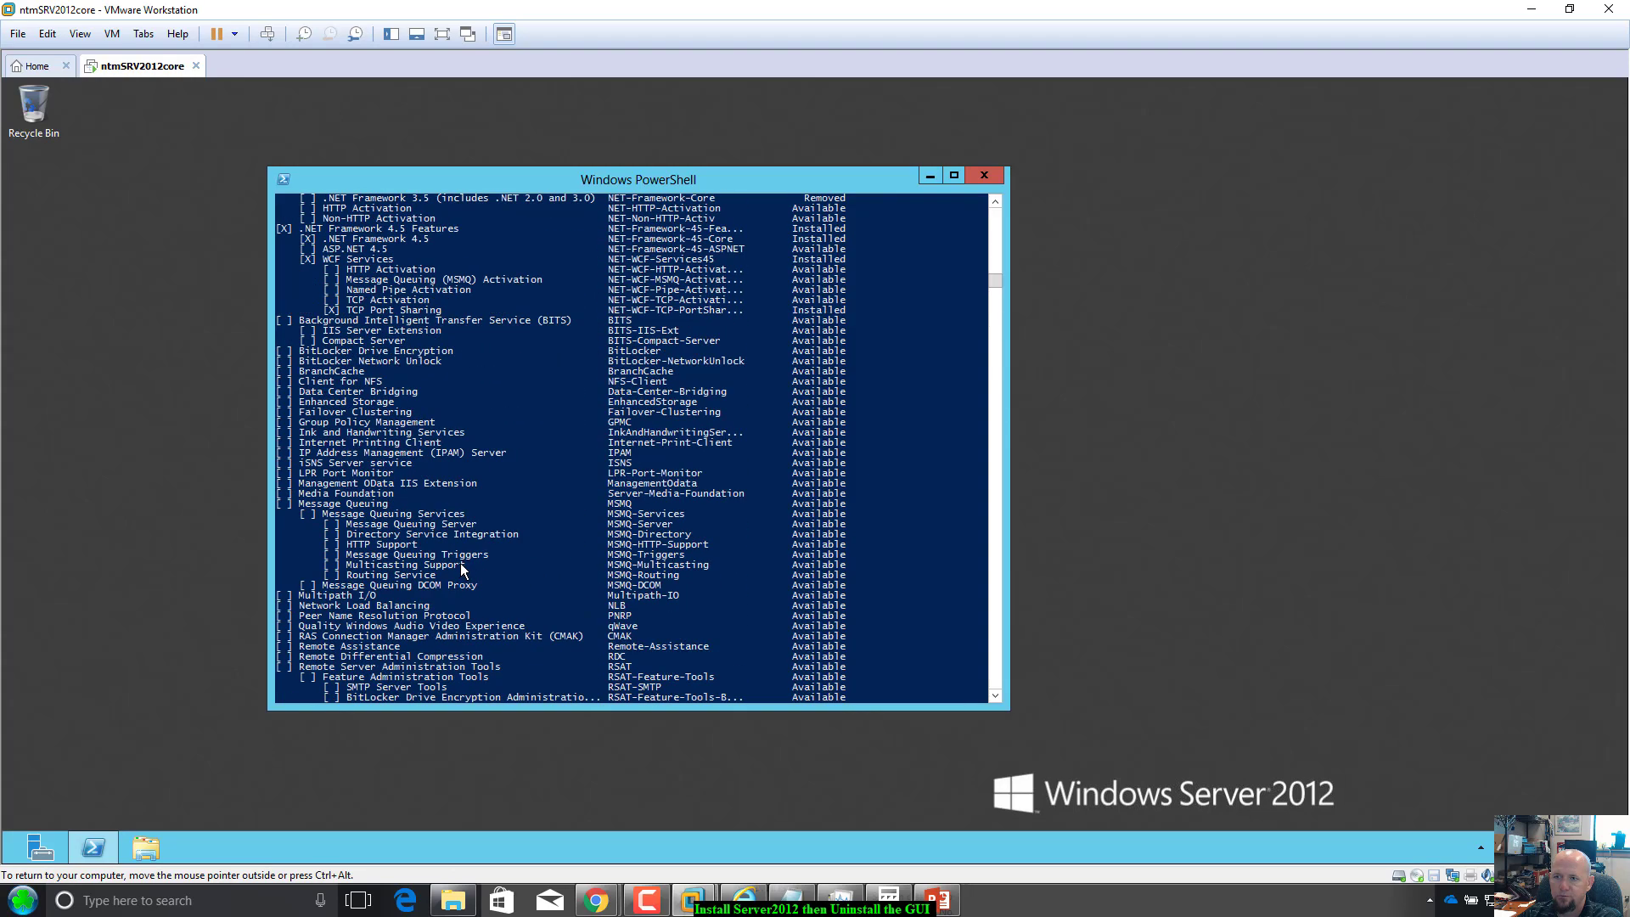
pyautogui.scroll(20, 460, 563)
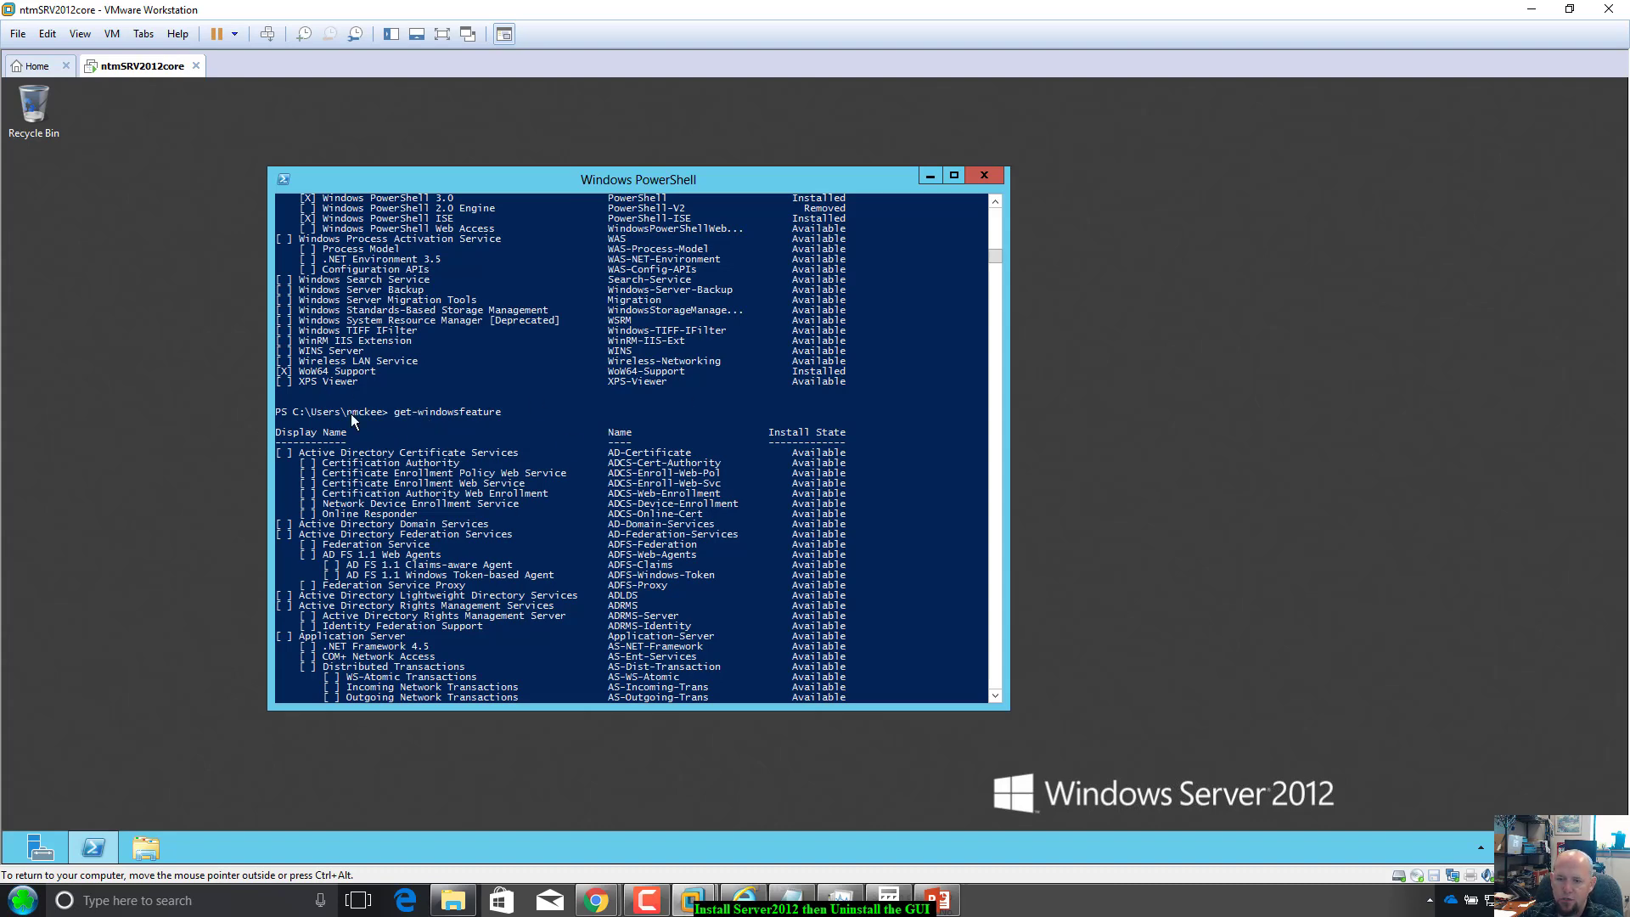
pyautogui.scroll(-20, 343, 391)
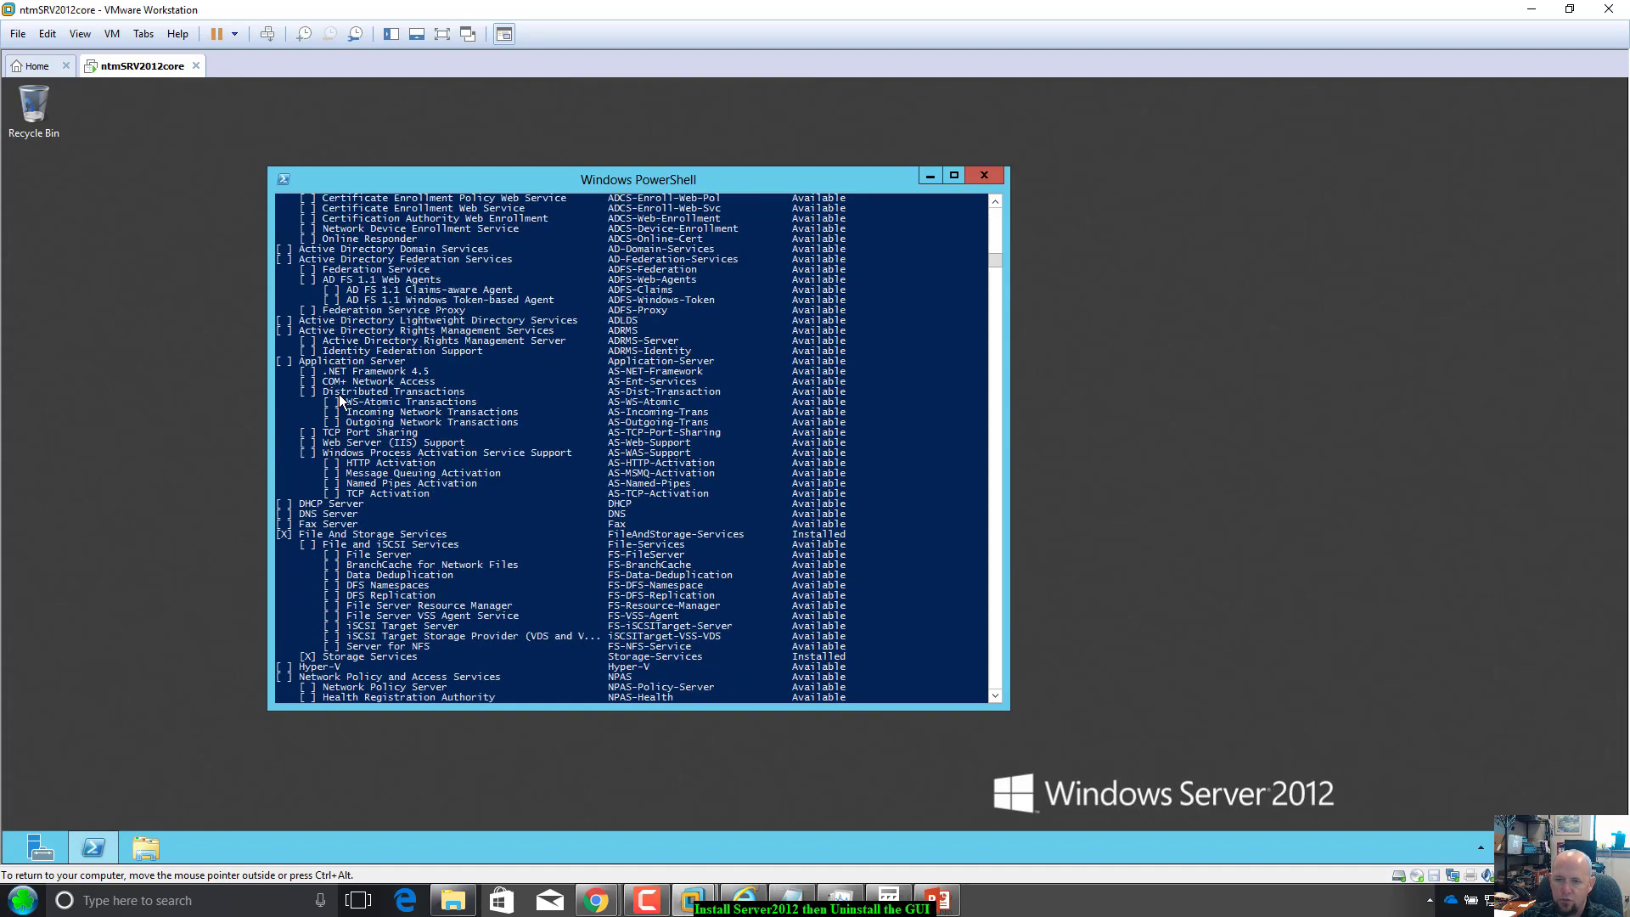
pyautogui.scroll(-20, 344, 394)
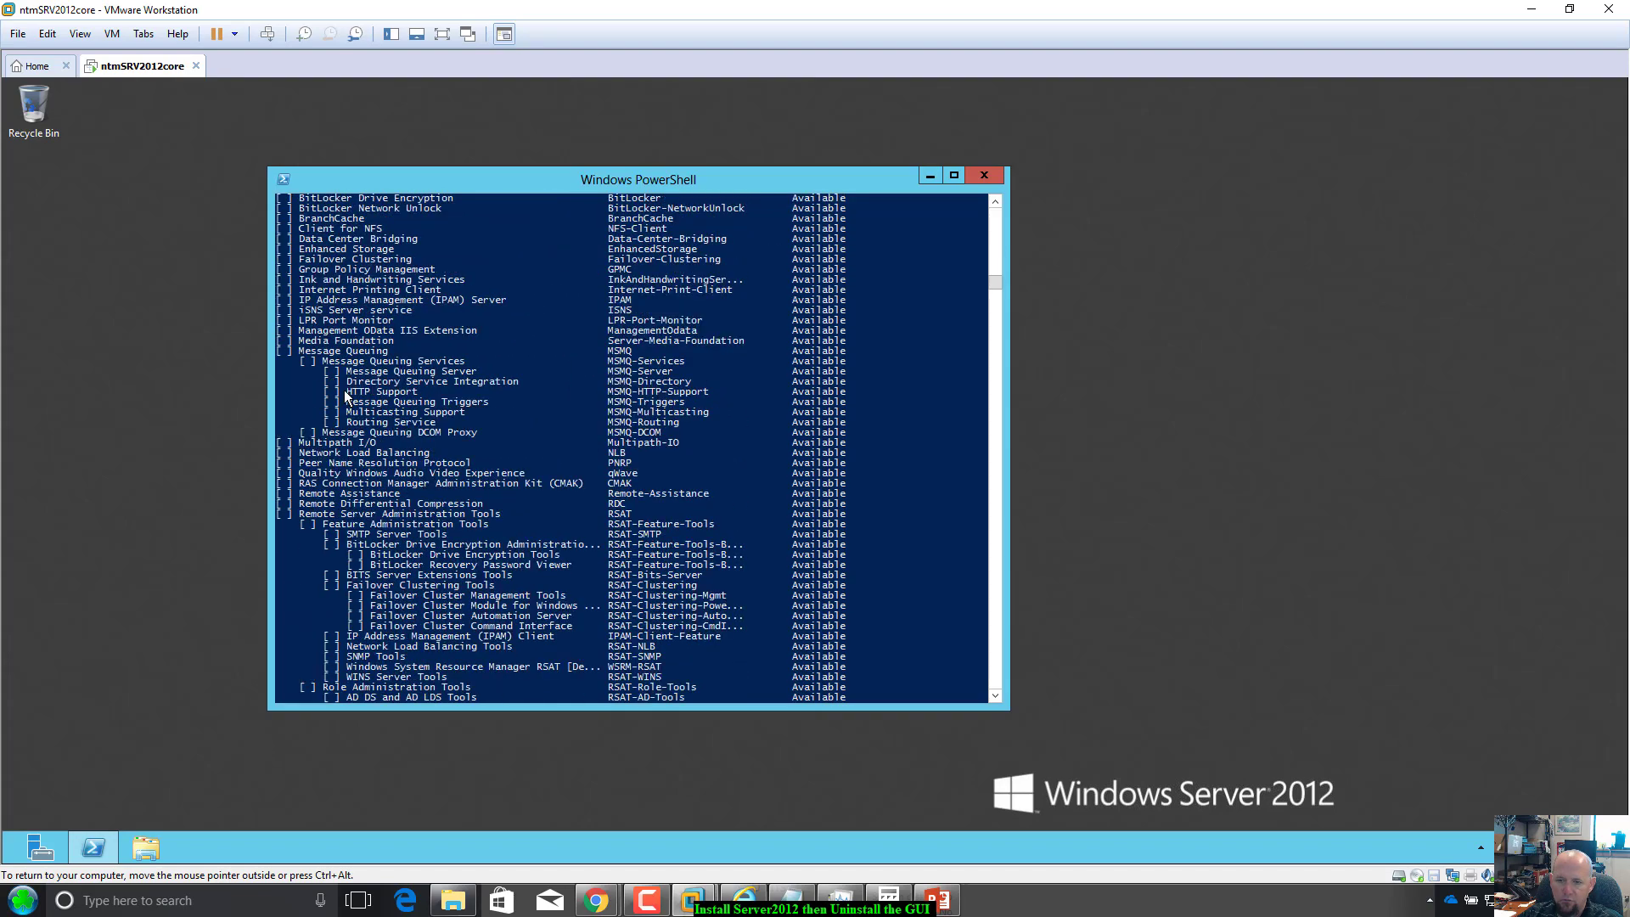
pyautogui.scroll(-16, 344, 390)
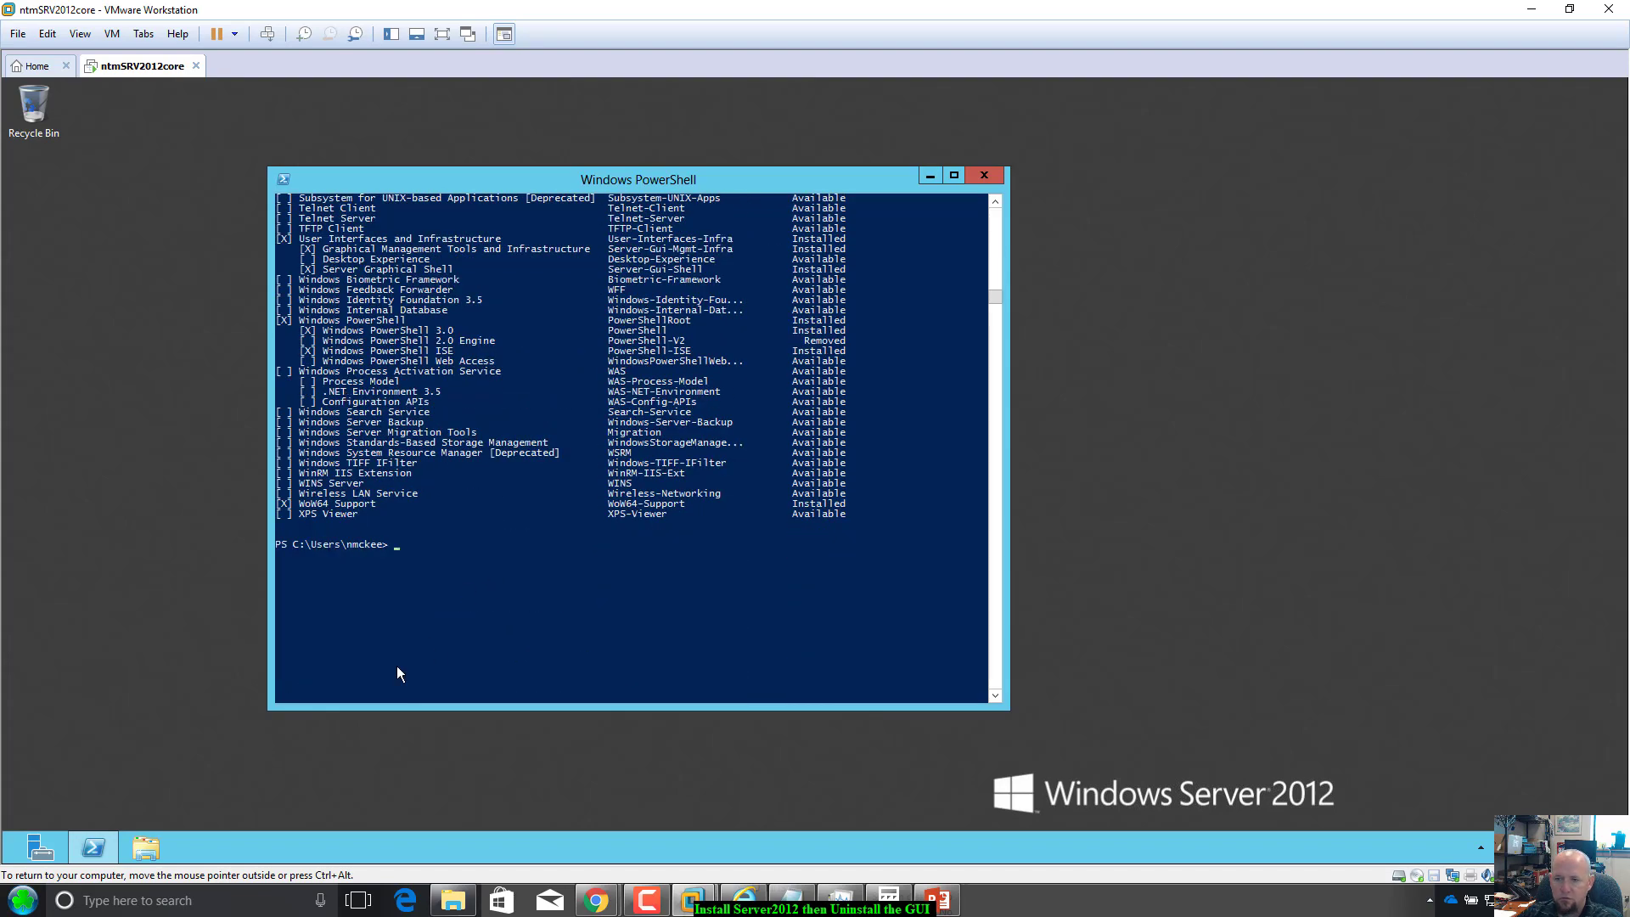
# Bring Notepad back, move its window slightly higher, and highlight server-gui-mgmt-infra in the uninstall command.
pyautogui.click(788, 901)
pyautogui.moveTo(1156, 376); pyautogui.dragTo(1177, 318)
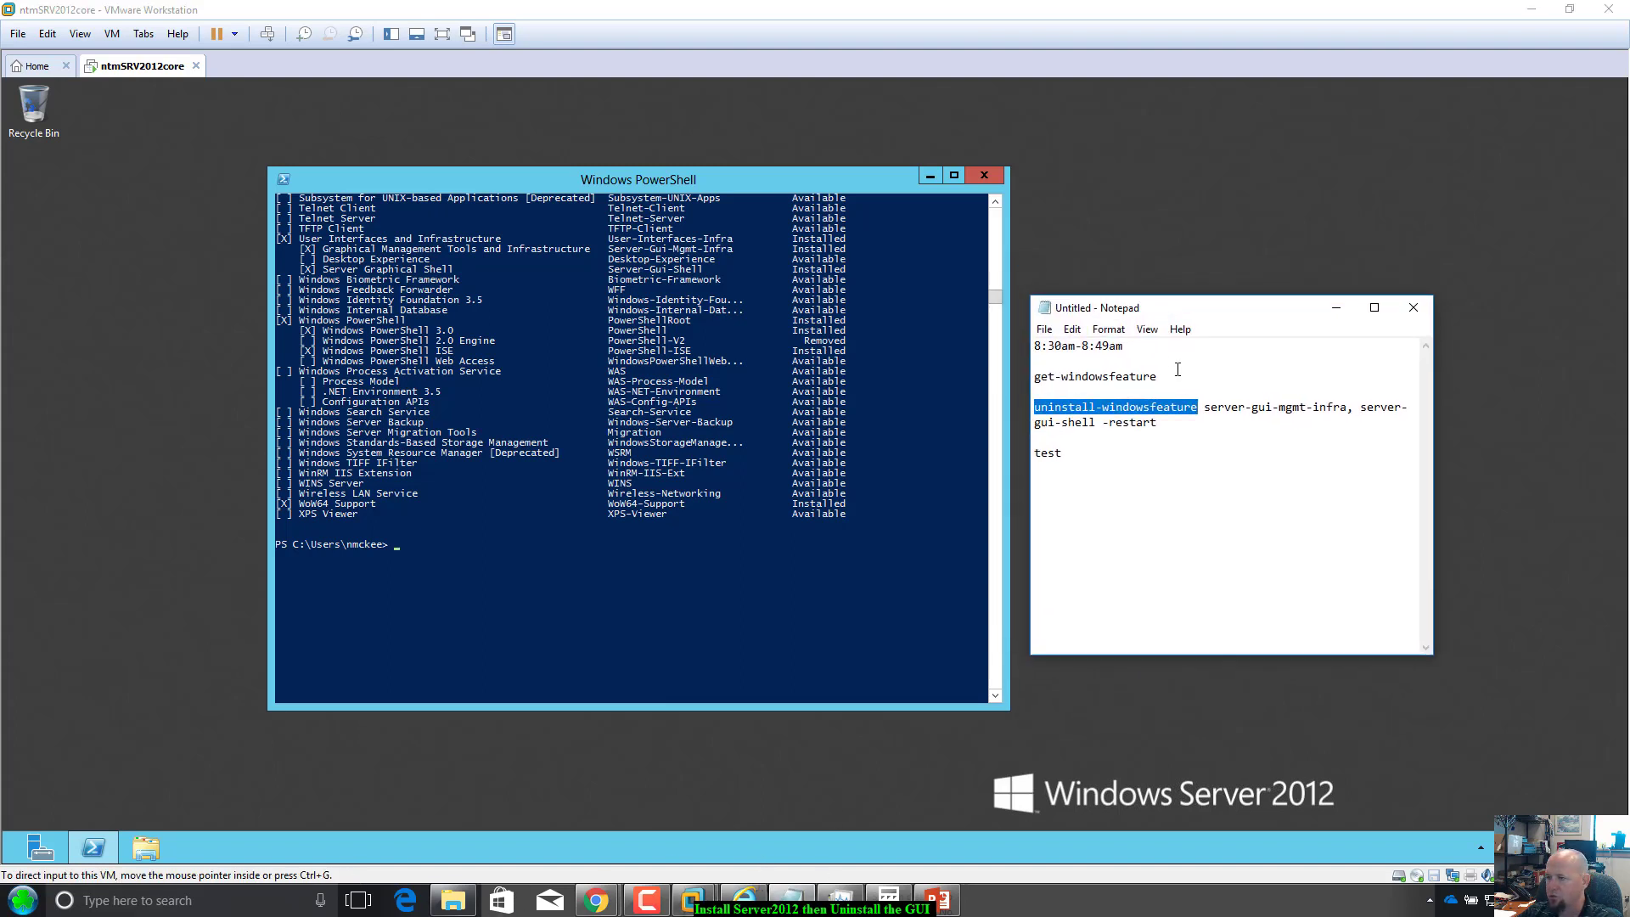
pyautogui.click(1196, 427)
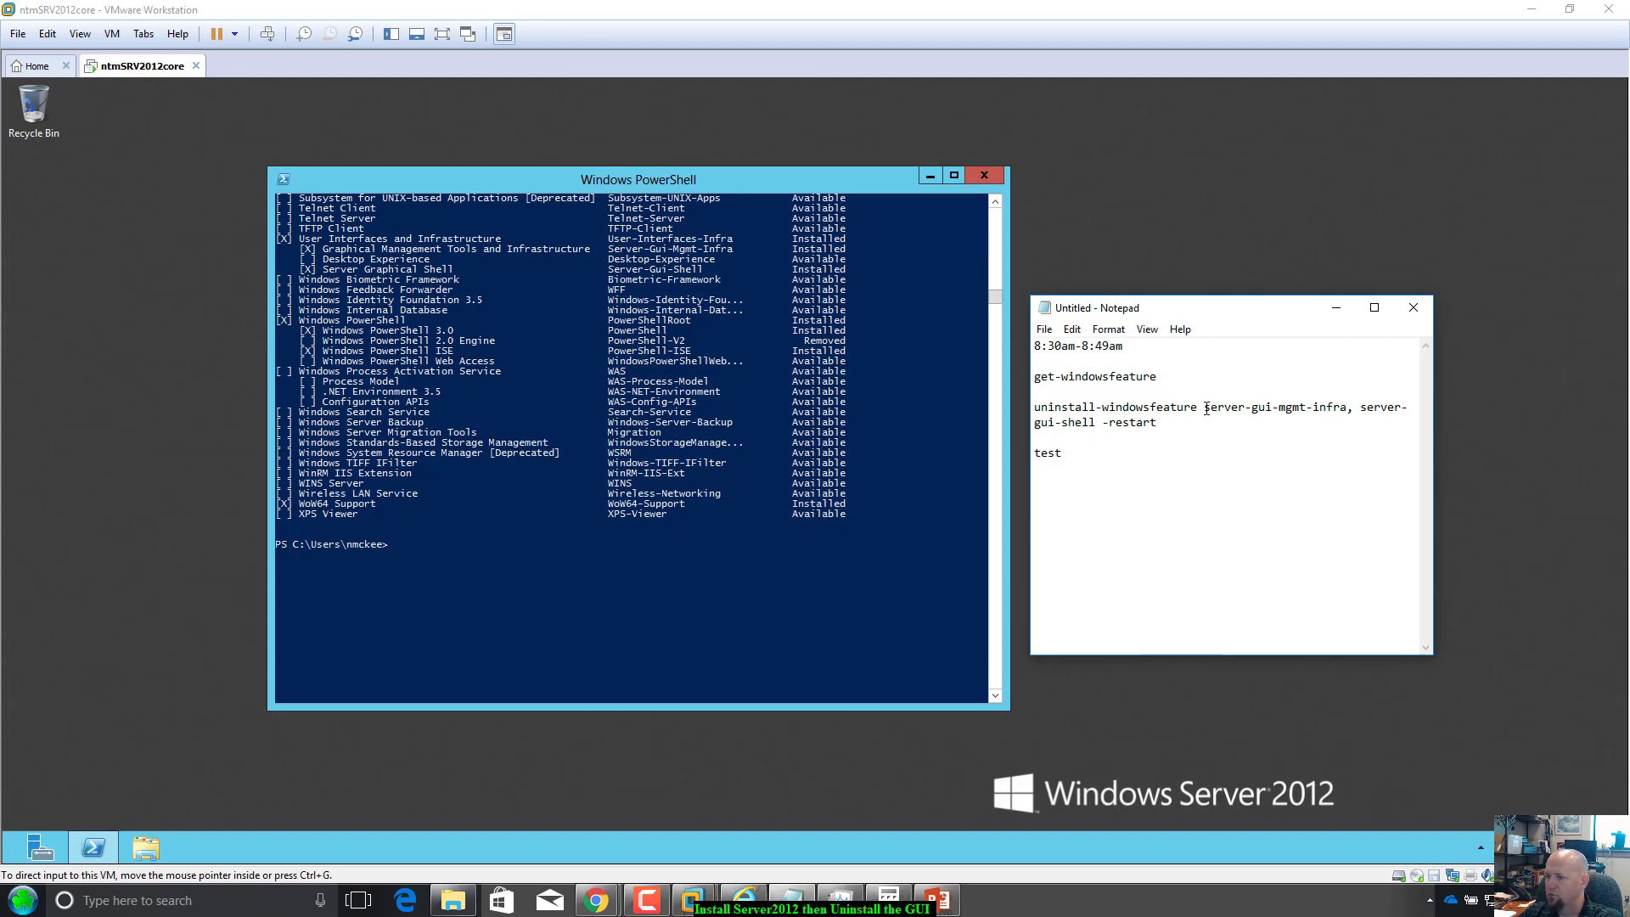
pyautogui.moveTo(1206, 409); pyautogui.dragTo(1351, 407)
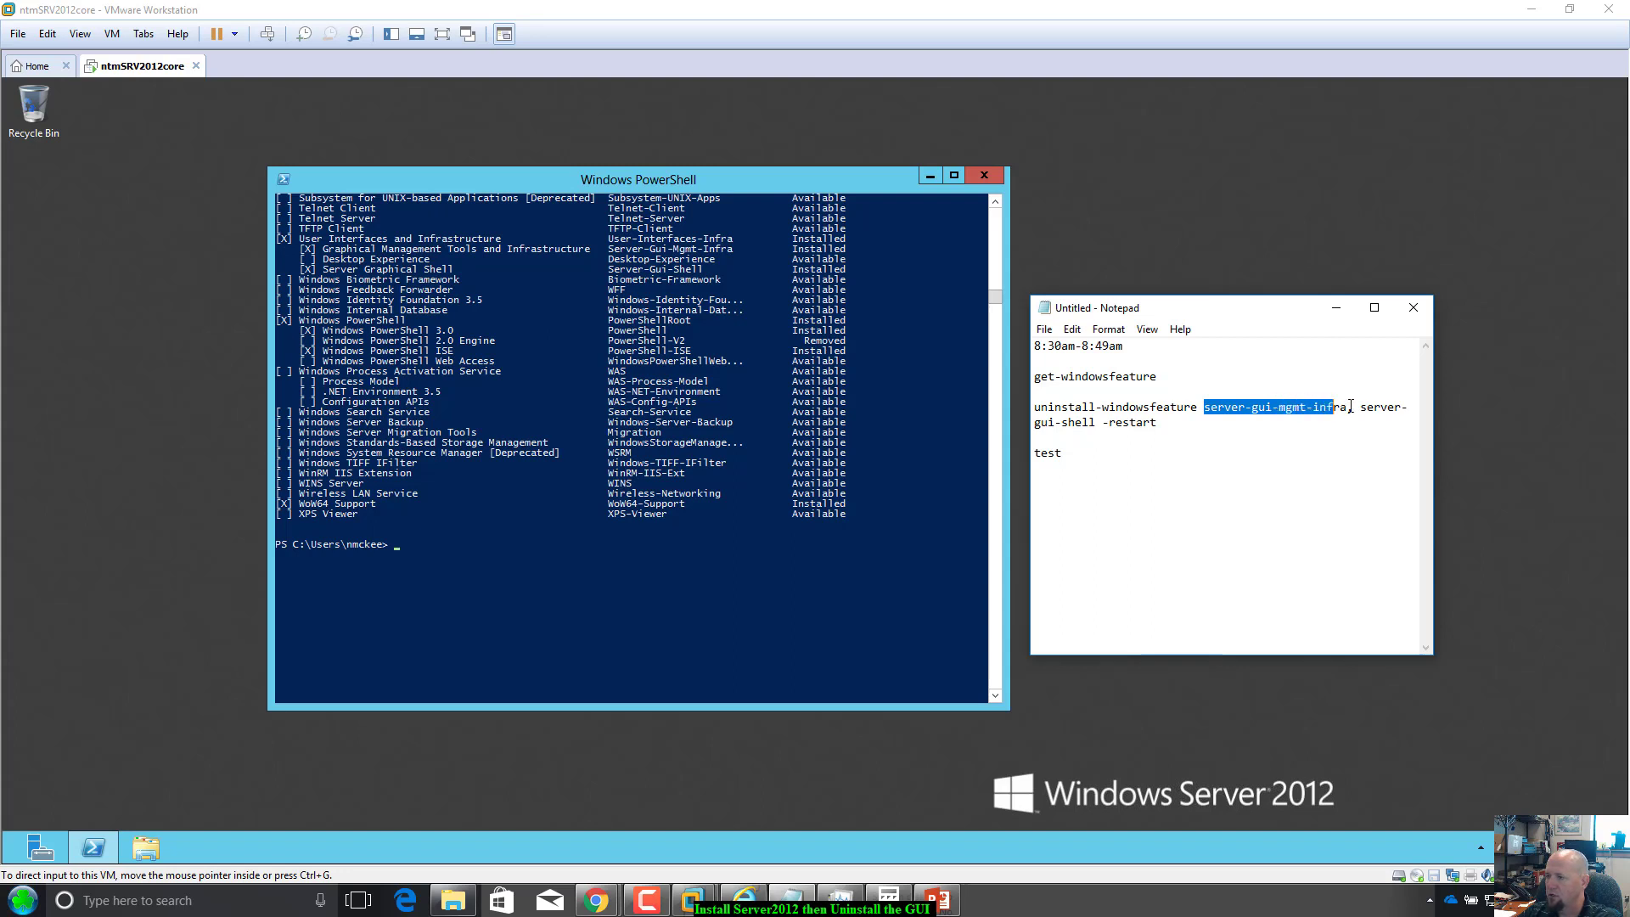
pyautogui.click(1351, 407)
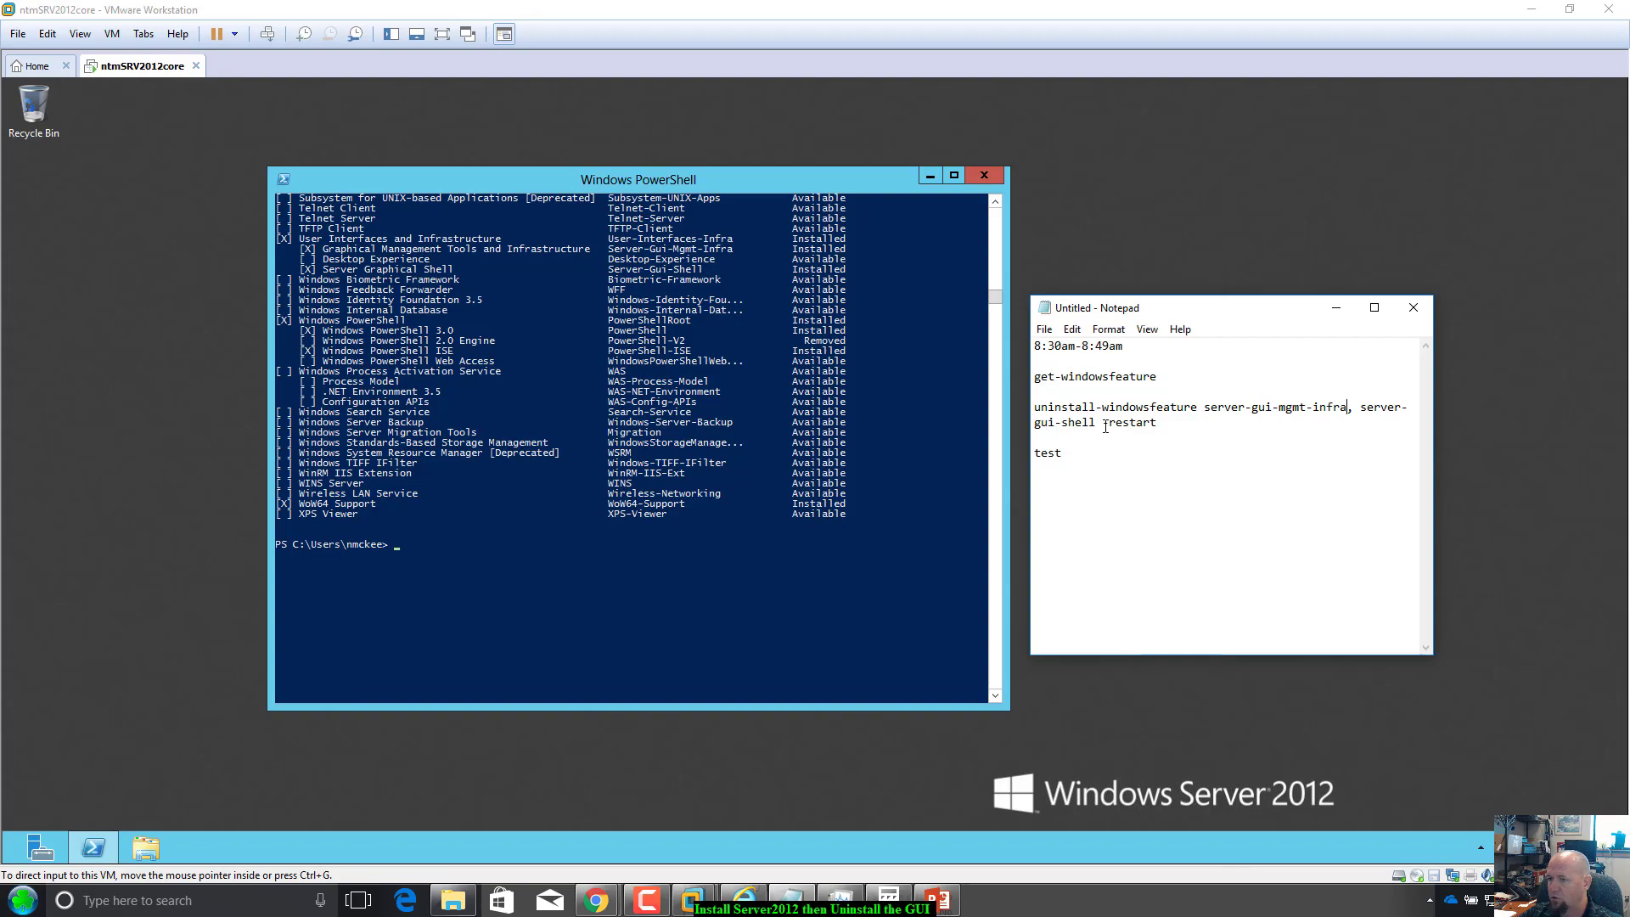
# Review the get-windowsfeature list in PowerShell, including the entries under User Interfaces and Infrastructure, down to the command prompt.
pyautogui.click(451, 582)
pyautogui.scroll(1, 451, 582)
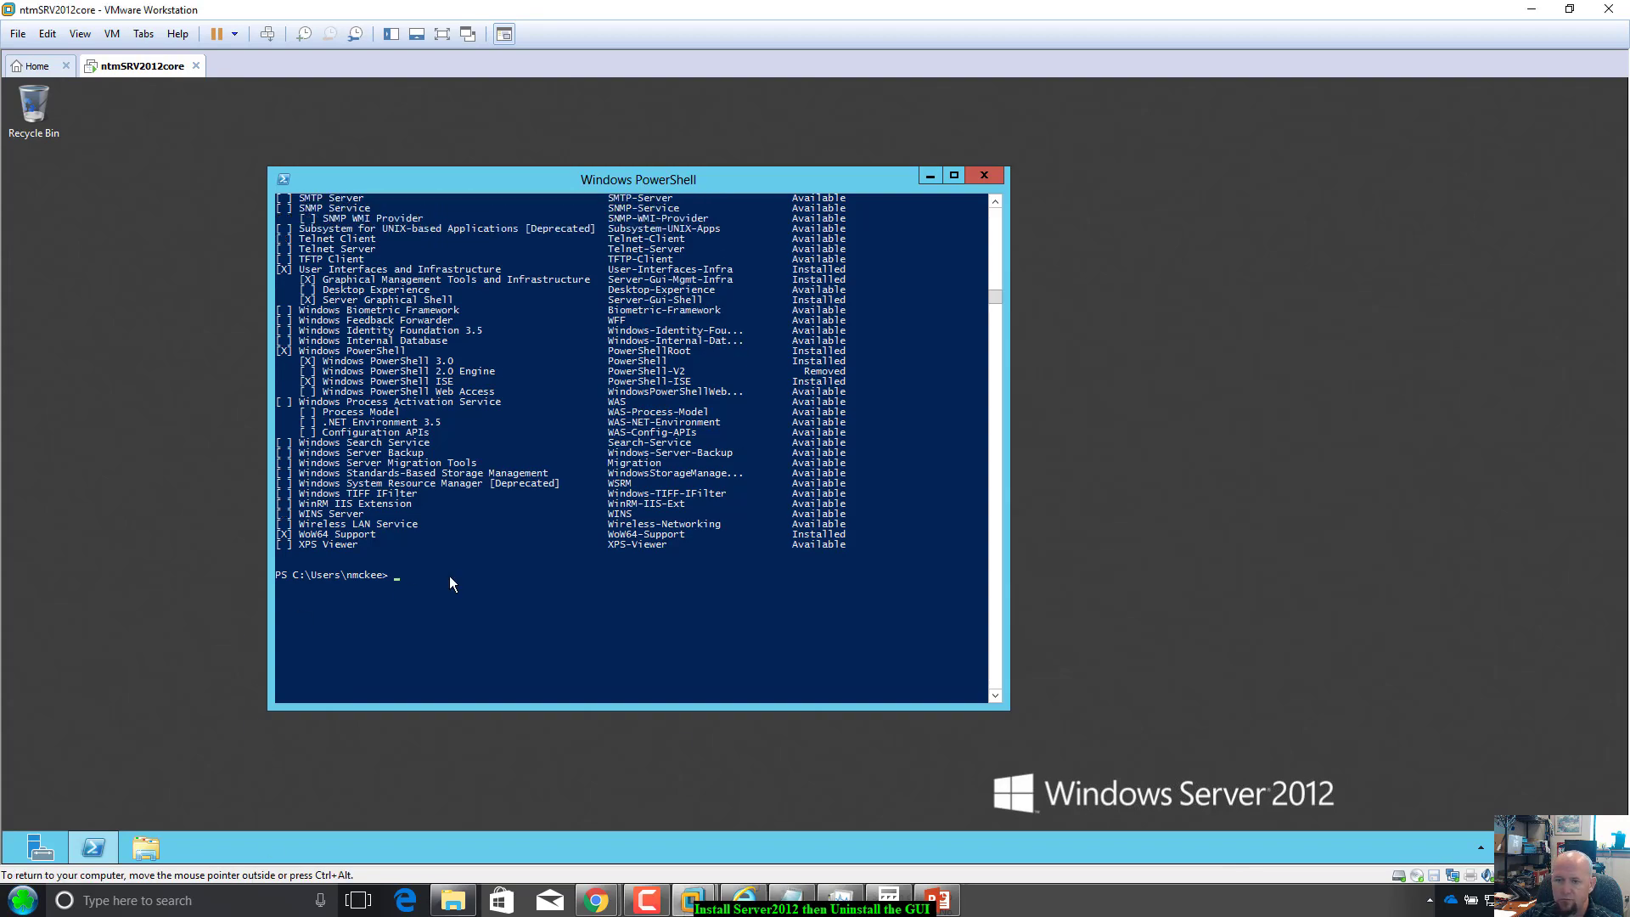
pyautogui.scroll(20, 450, 576)
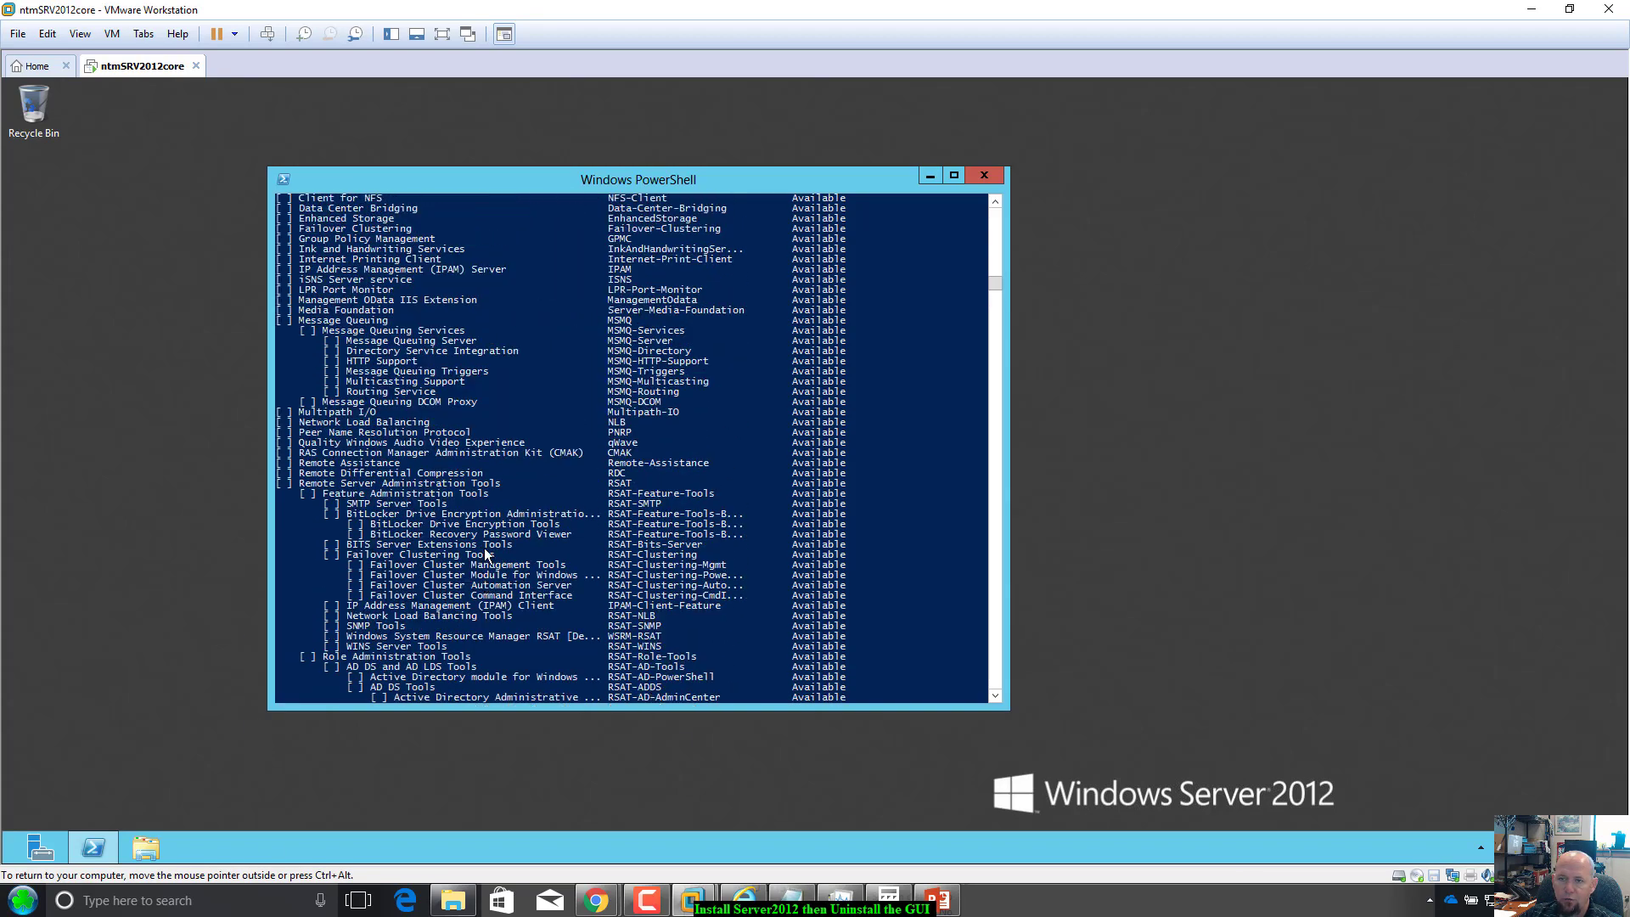
pyautogui.scroll(9, 485, 554)
pyautogui.scroll(-20, 483, 547)
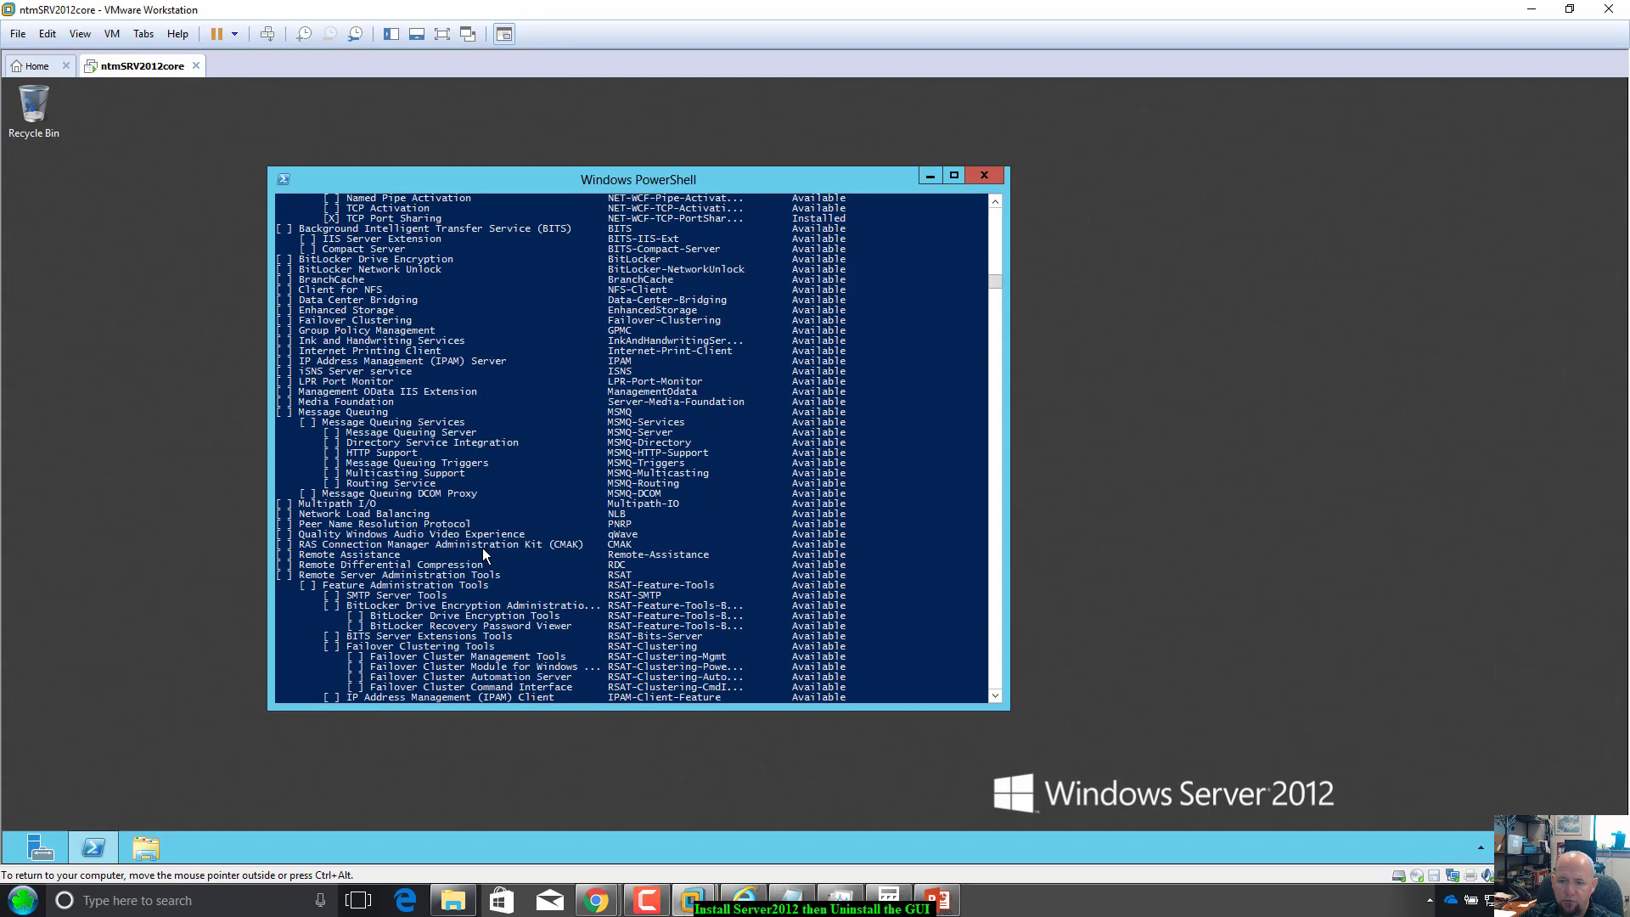
pyautogui.scroll(-6, 482, 550)
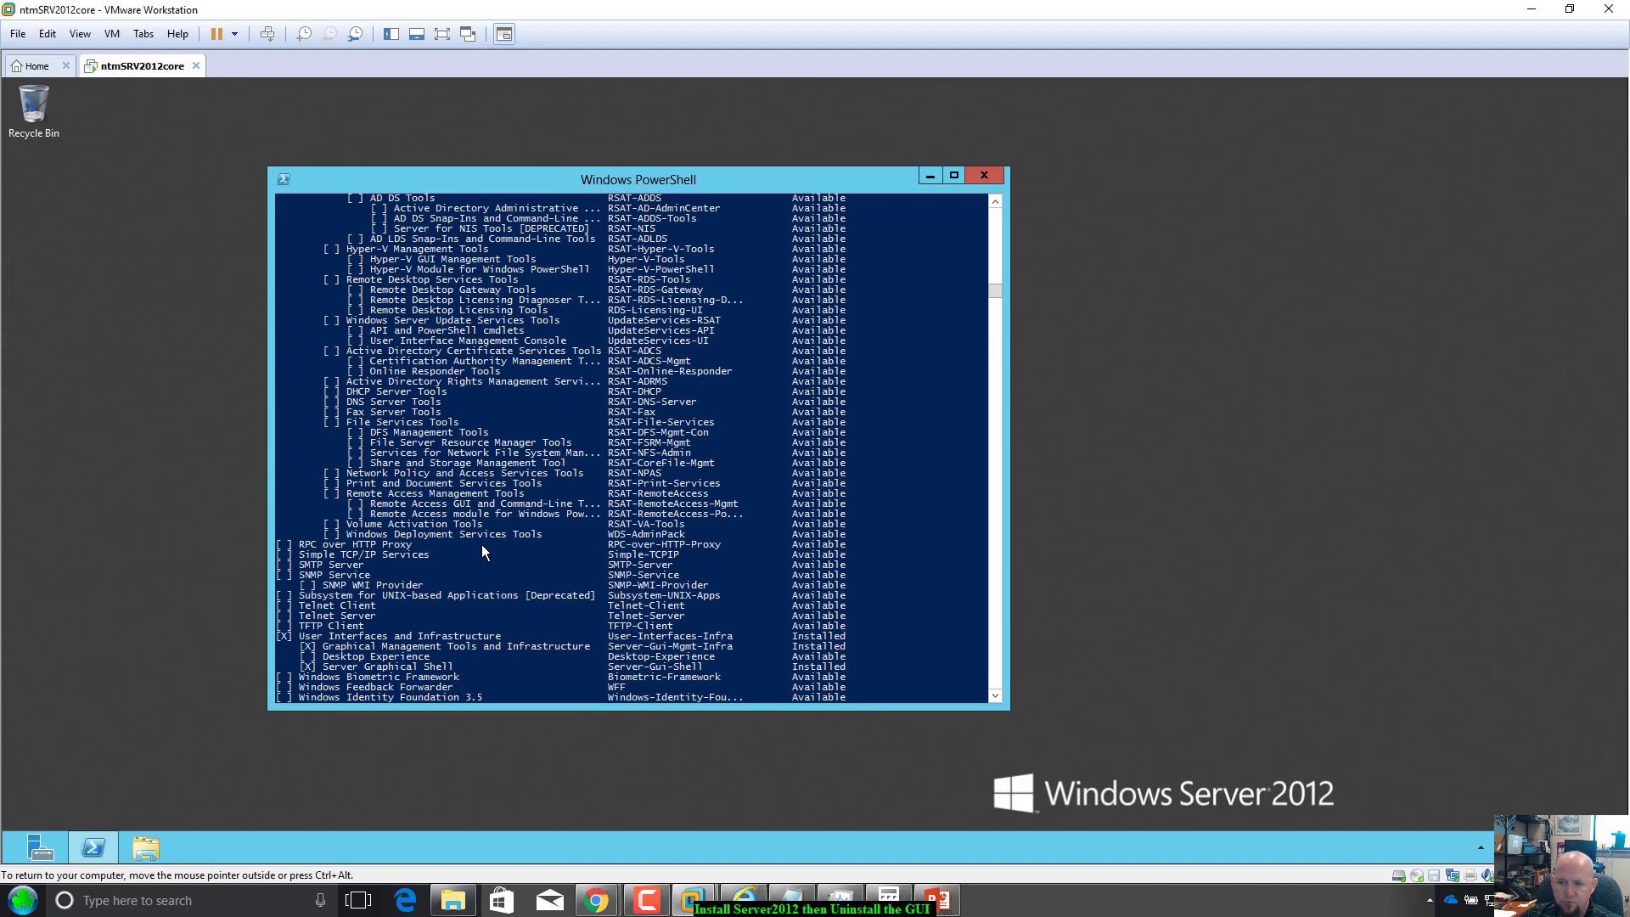
pyautogui.scroll(-4, 482, 544)
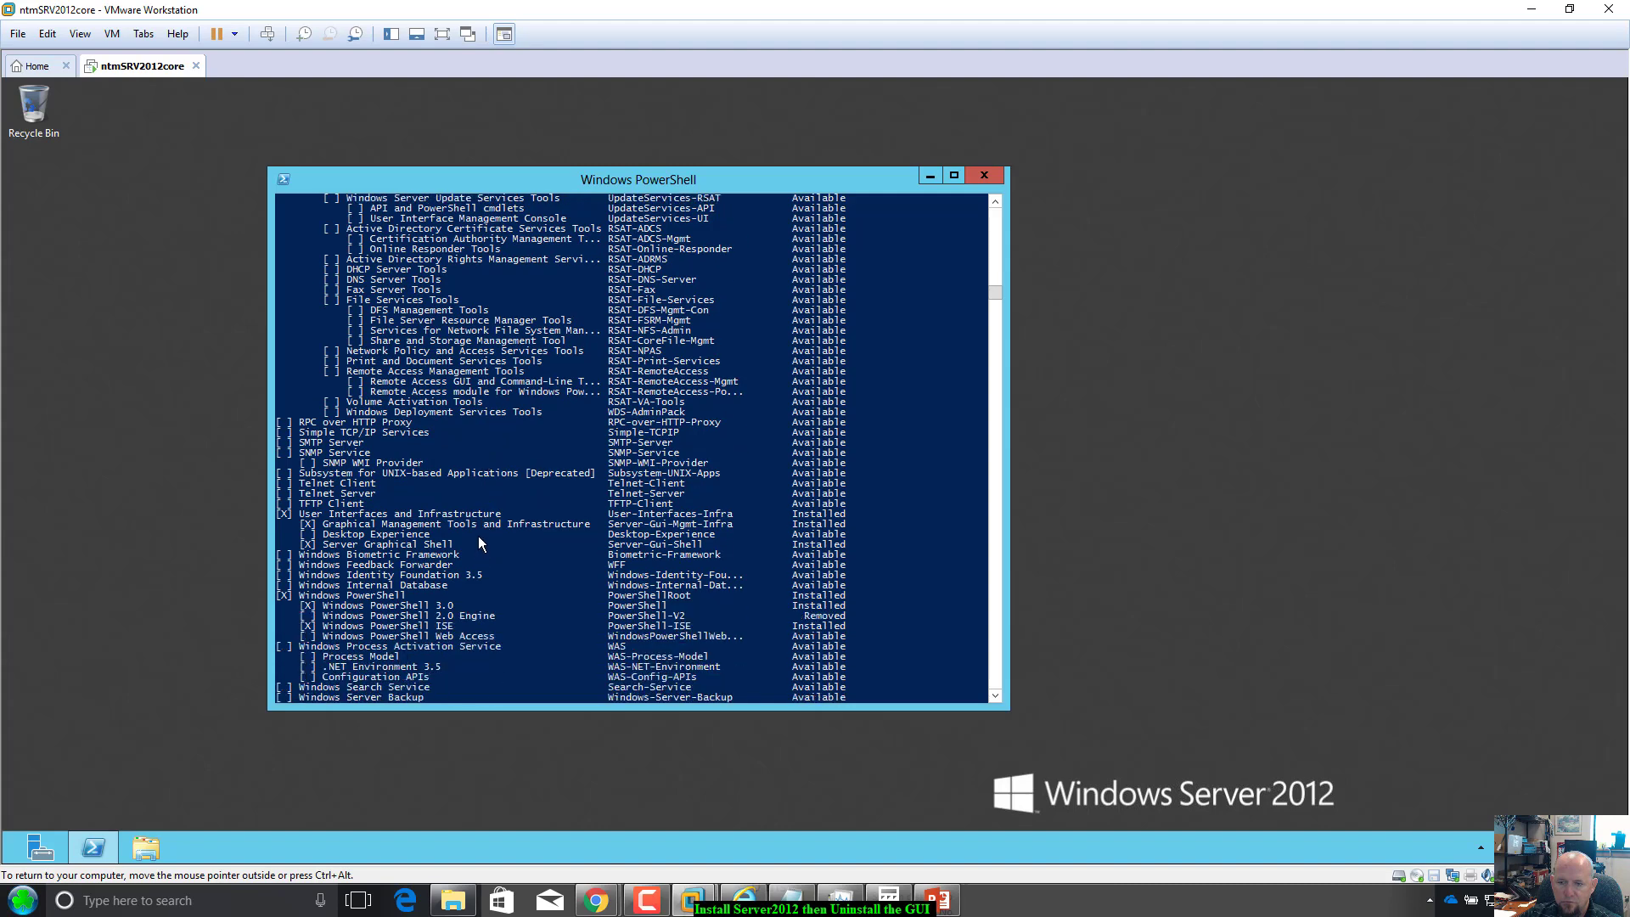
pyautogui.scroll(-2, 477, 537)
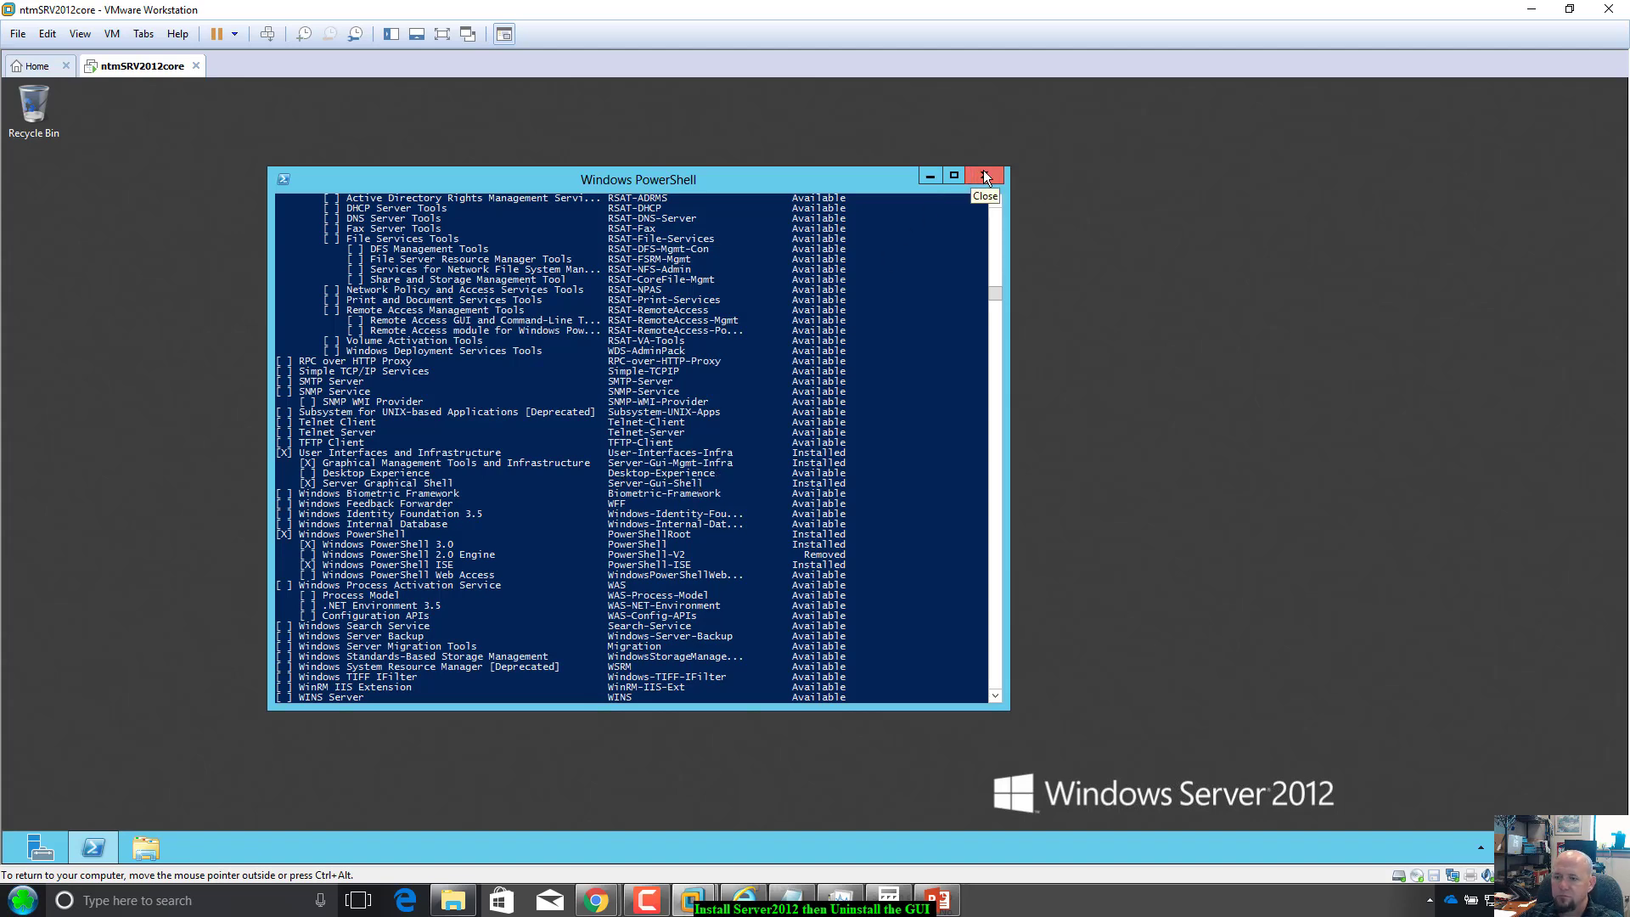
pyautogui.scroll(-6, 820, 434)
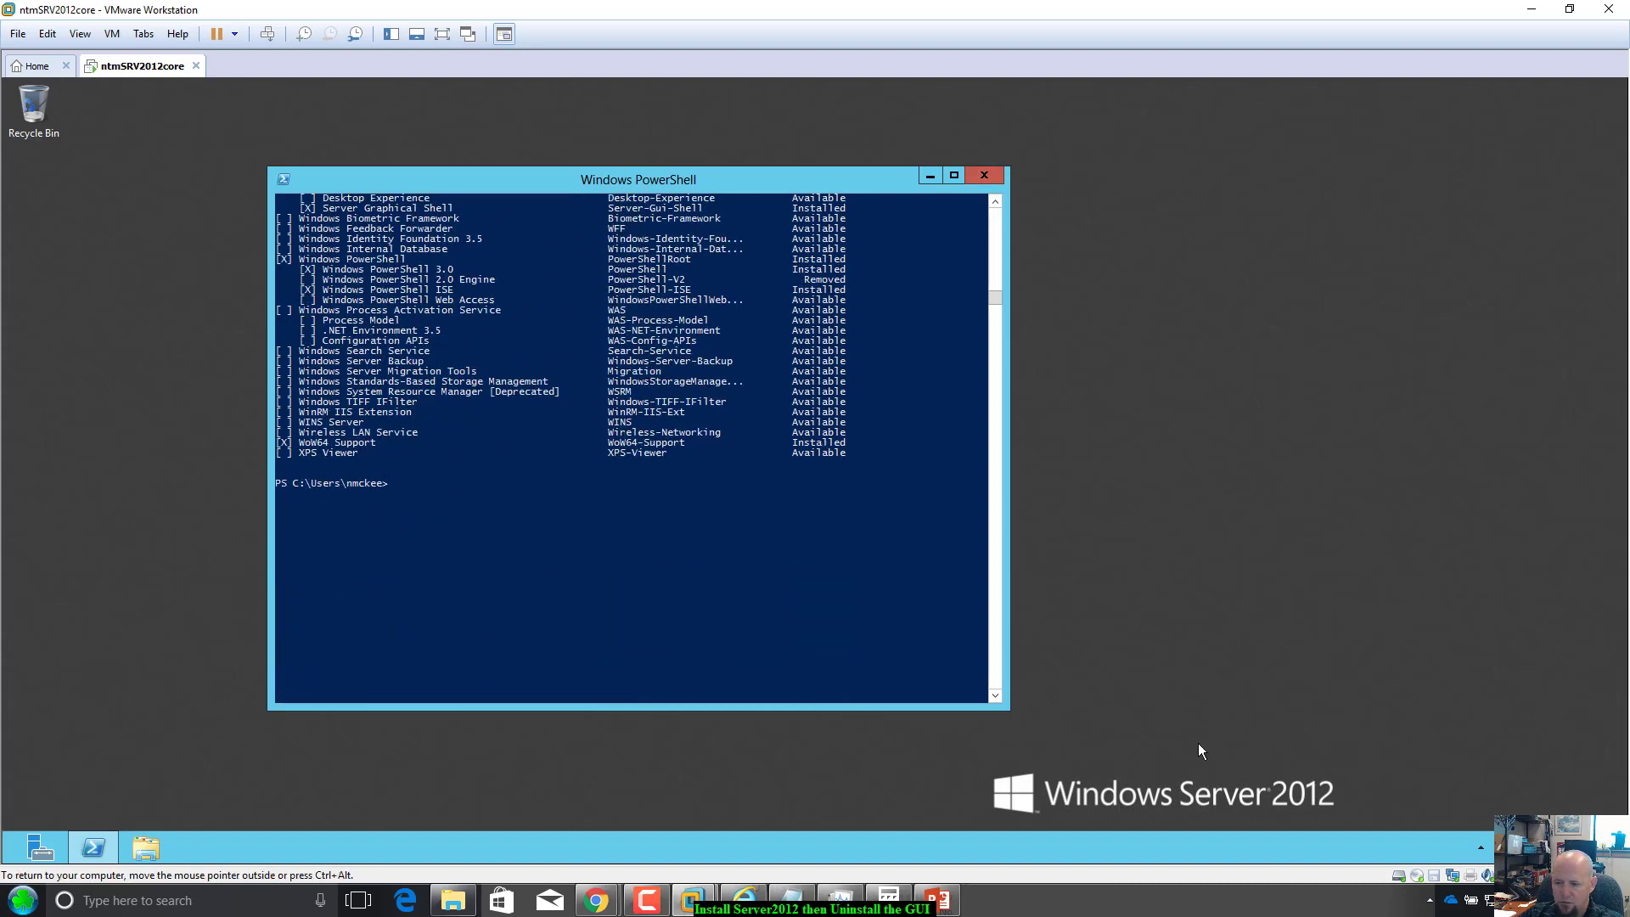
# Copy uninstall-windowsfeature server-gui-mgmt-infra, server-gui-shell -restart from Notepad and try to run it at the PowerShell prompt.
pyautogui.click(790, 900)
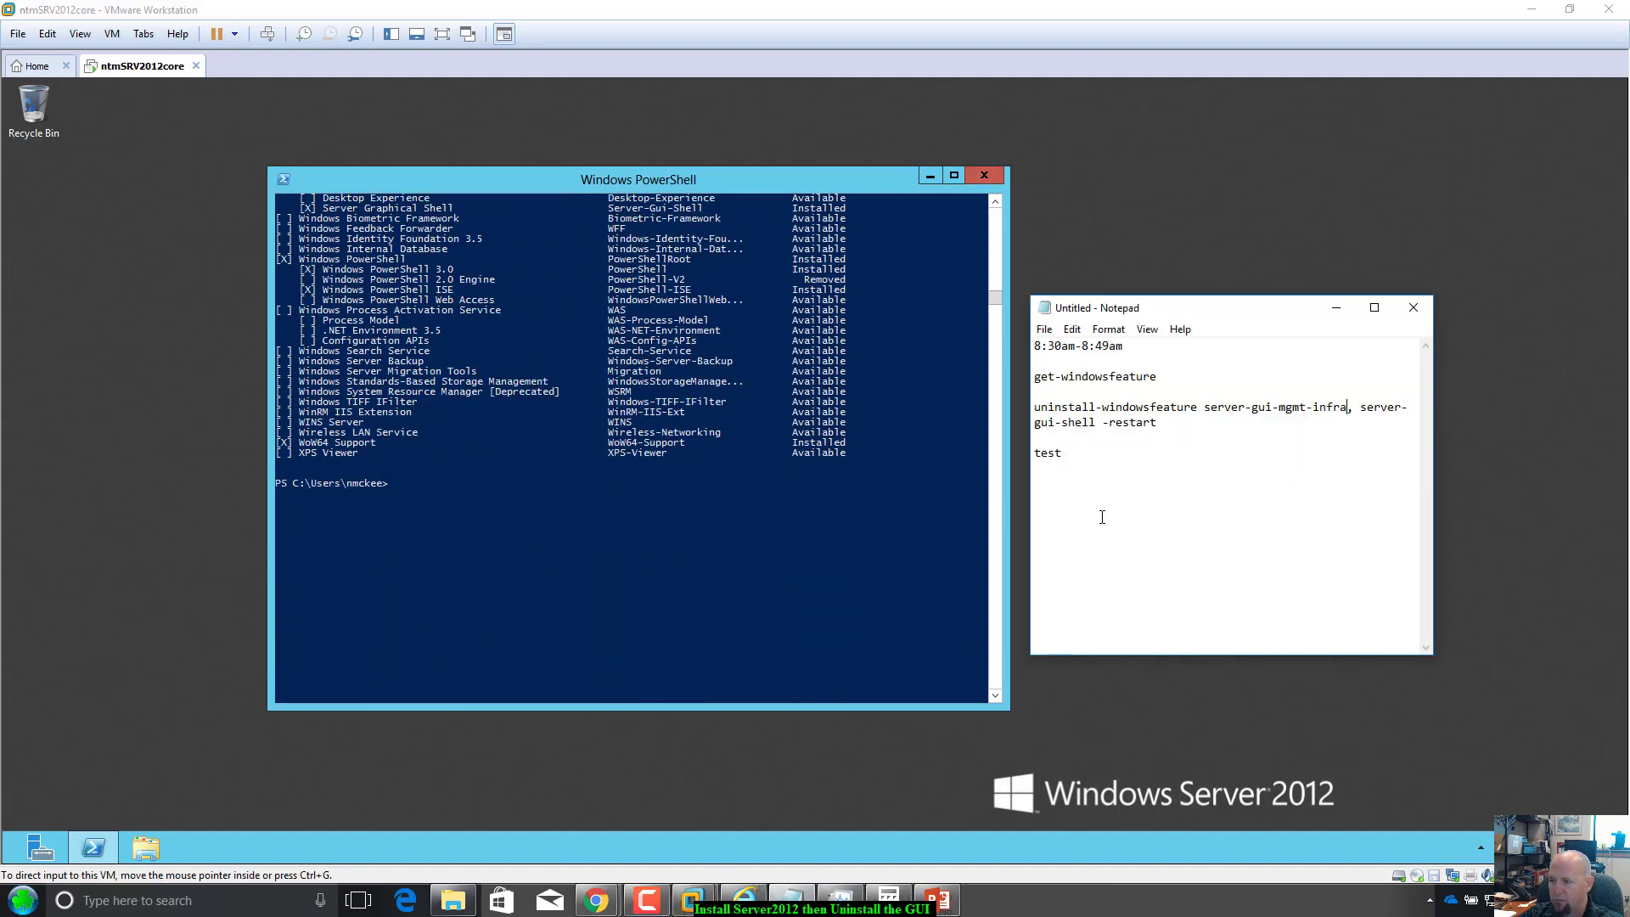
pyautogui.moveTo(1171, 419); pyautogui.dragTo(1037, 410)
pyautogui.hotkey('ctrl', 'c')
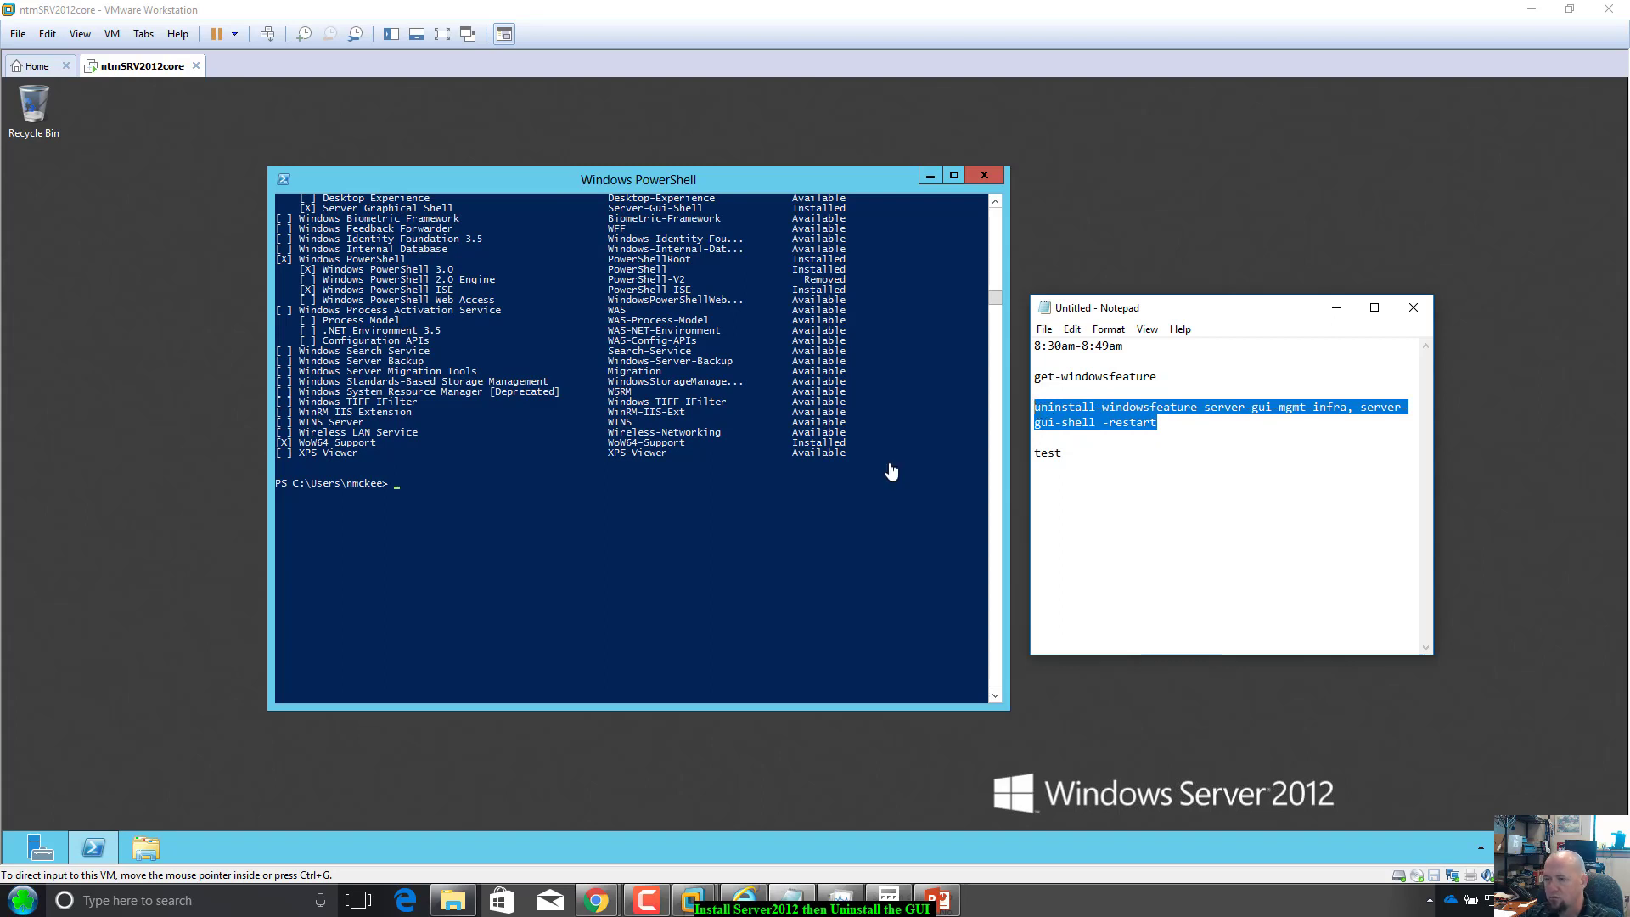
pyautogui.click(396, 489)
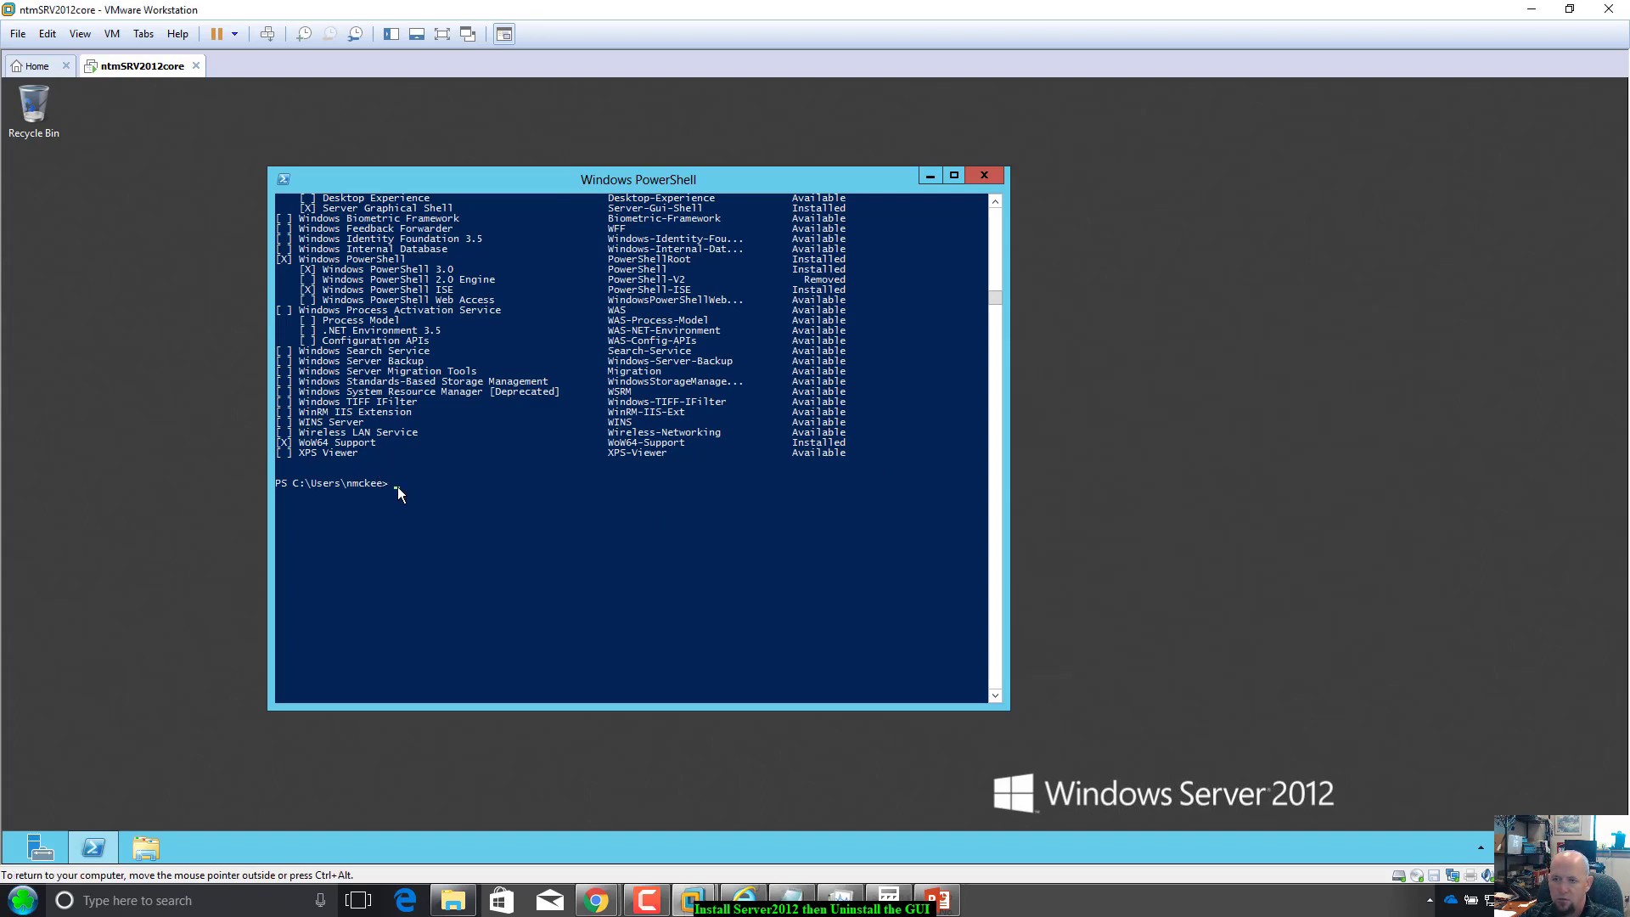
pyautogui.rightClick(398, 487)
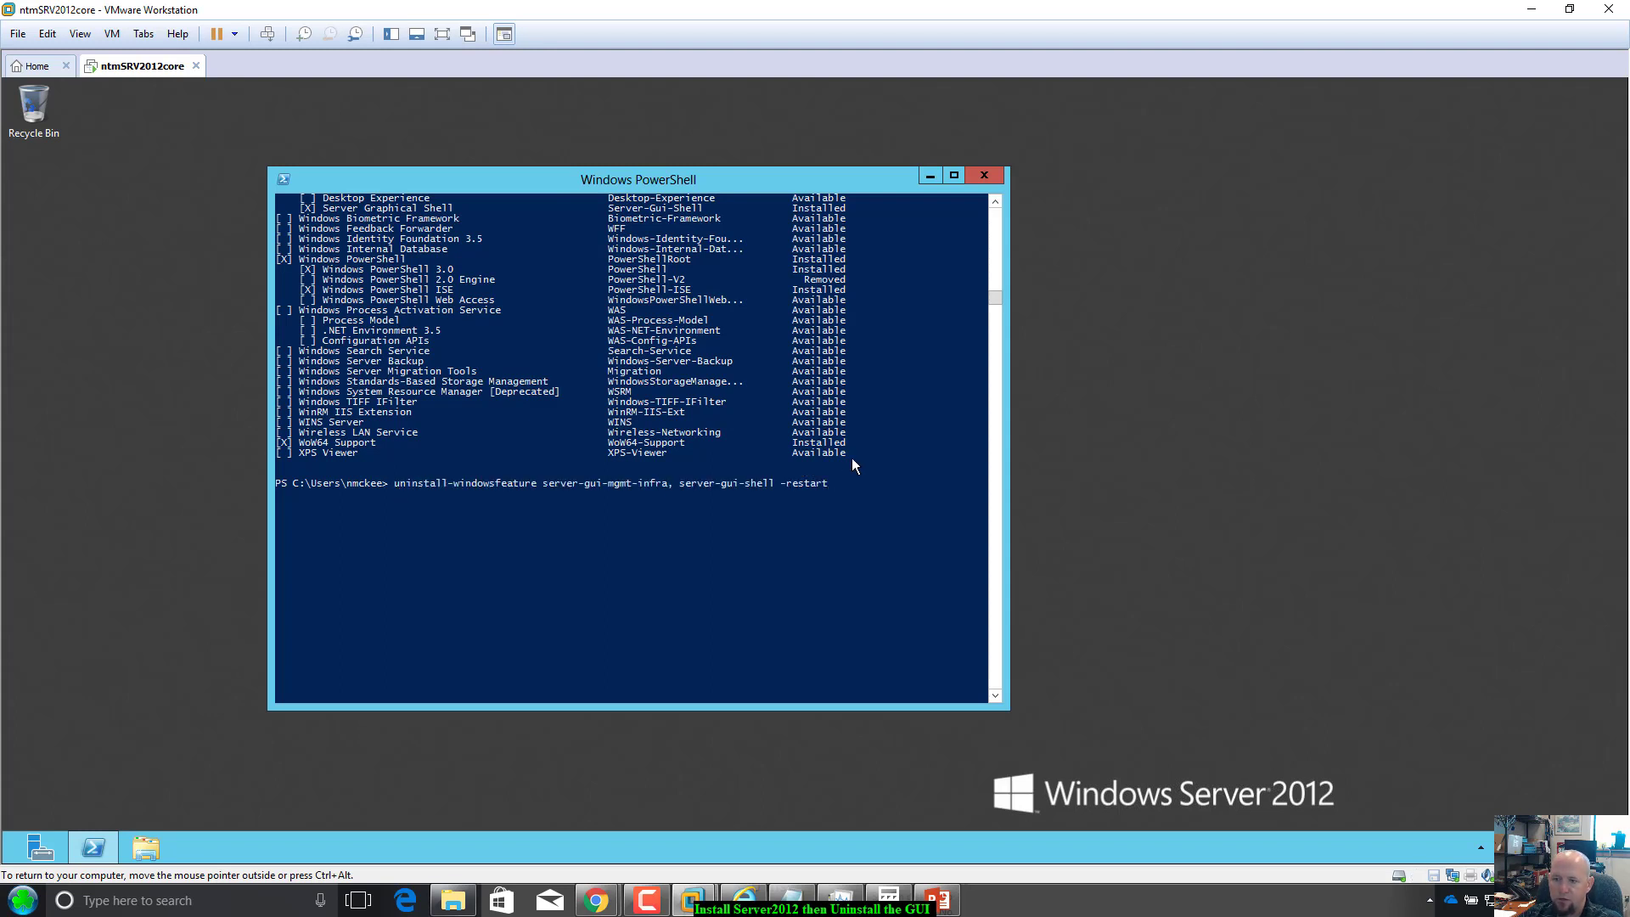
pyautogui.press('Return')
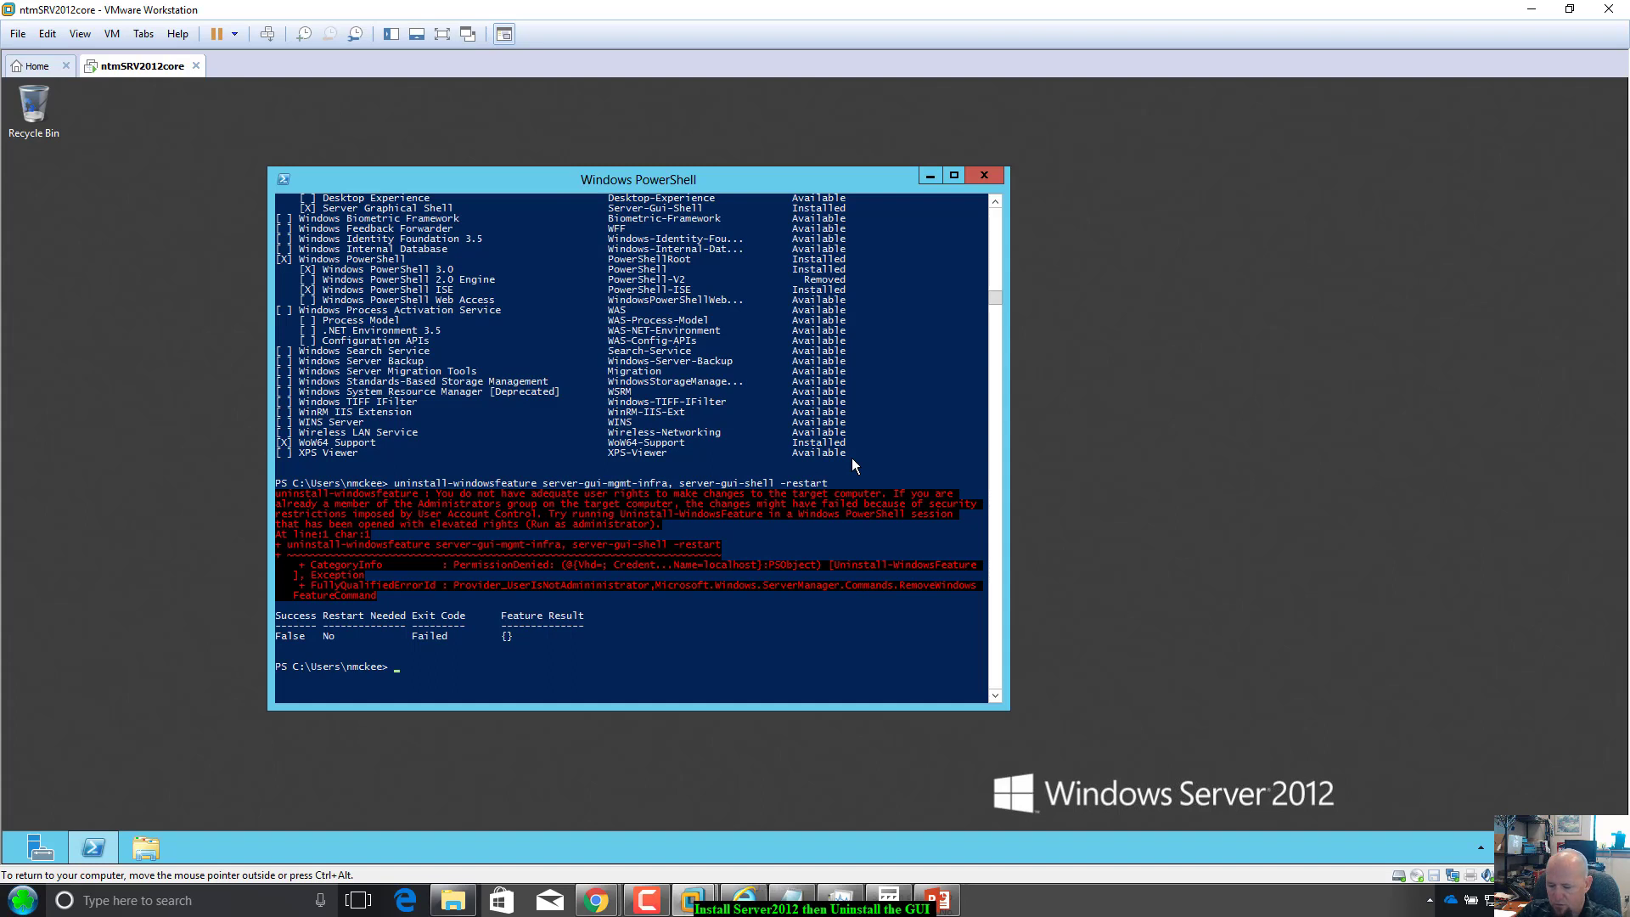
# Try to run the copied uninstall-windowsfeature command with a ./ prefix.
pyautogui.write('./')
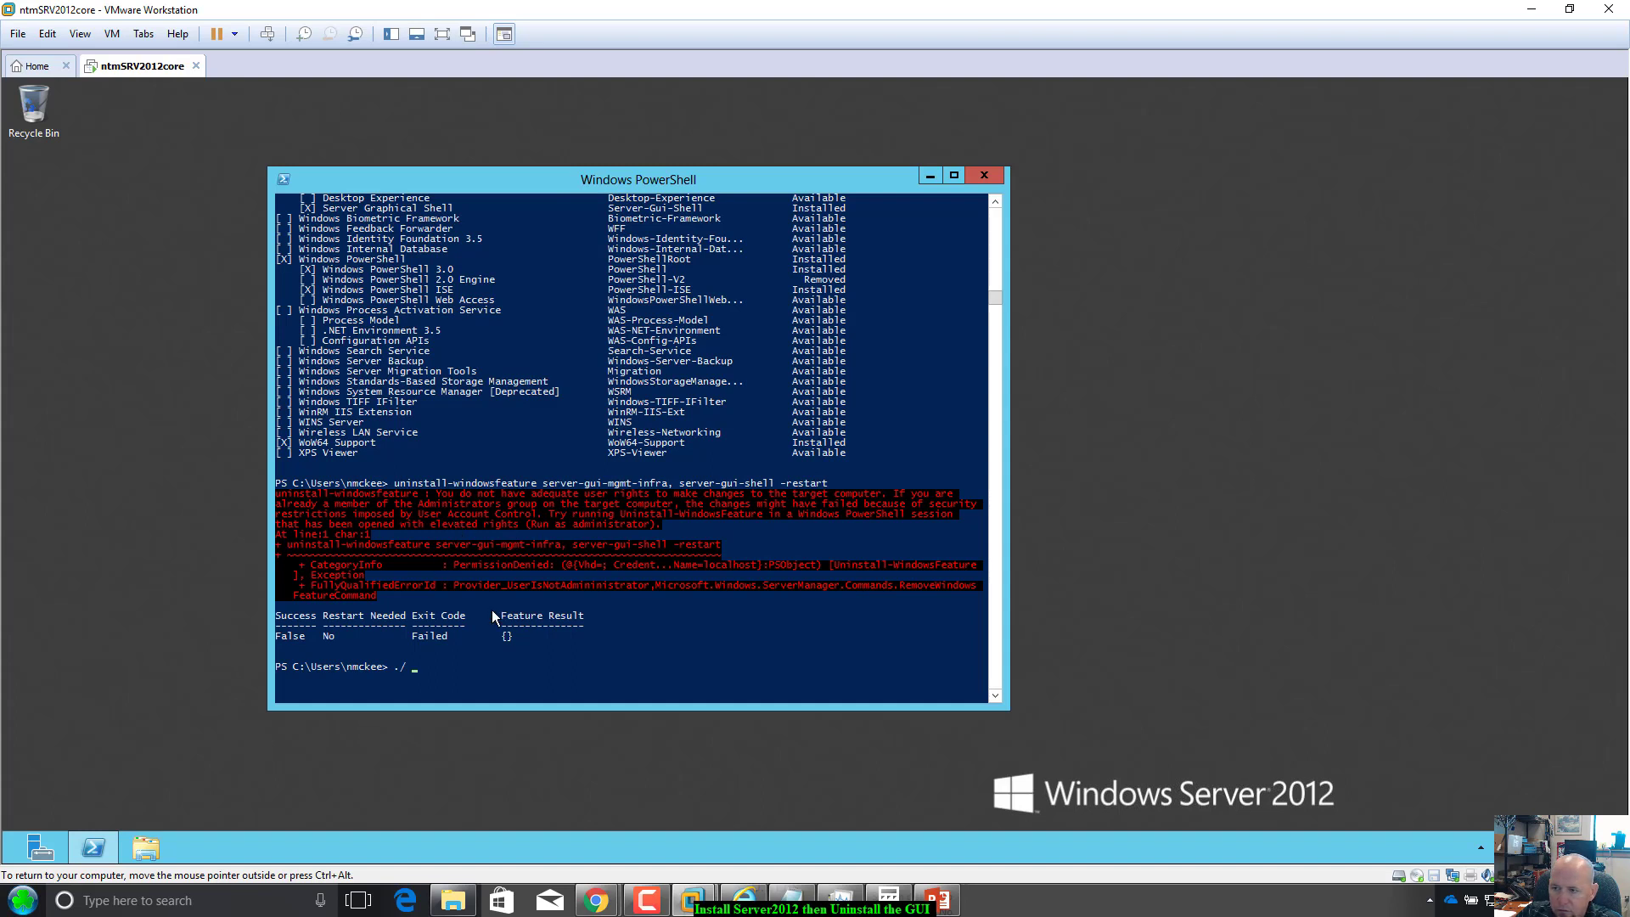
pyautogui.rightClick(435, 664)
pyautogui.press('Return')
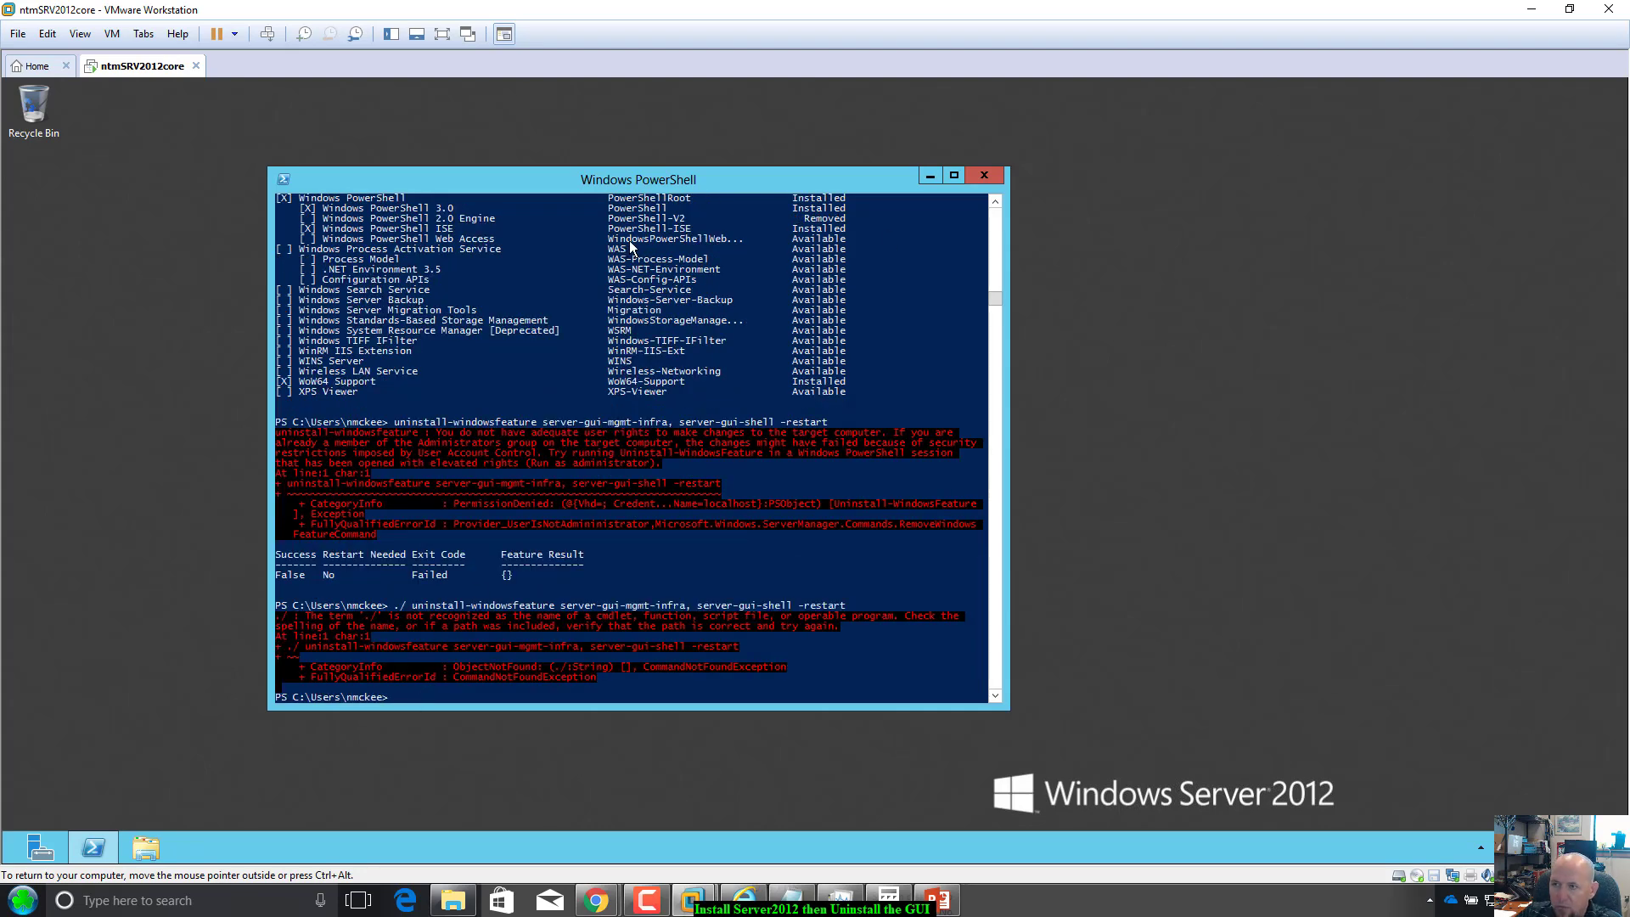
# Close the PowerShell window and reopen PowerShell as administrator, allowing it to make changes to the computer.
pyautogui.click(997, 172)
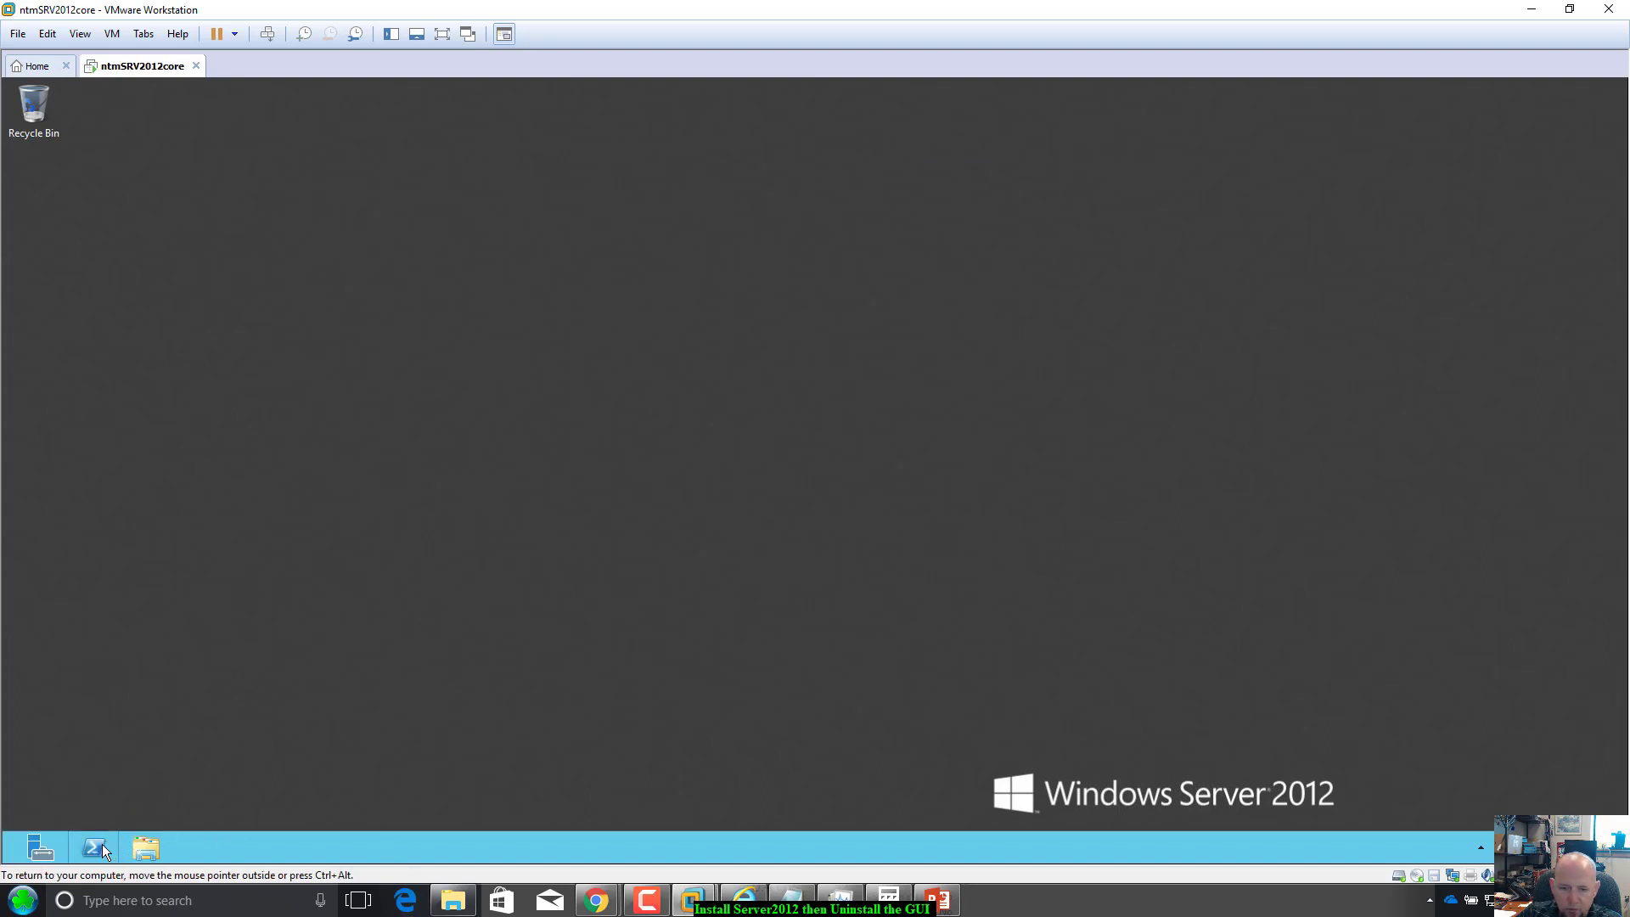
pyautogui.rightClick(101, 844)
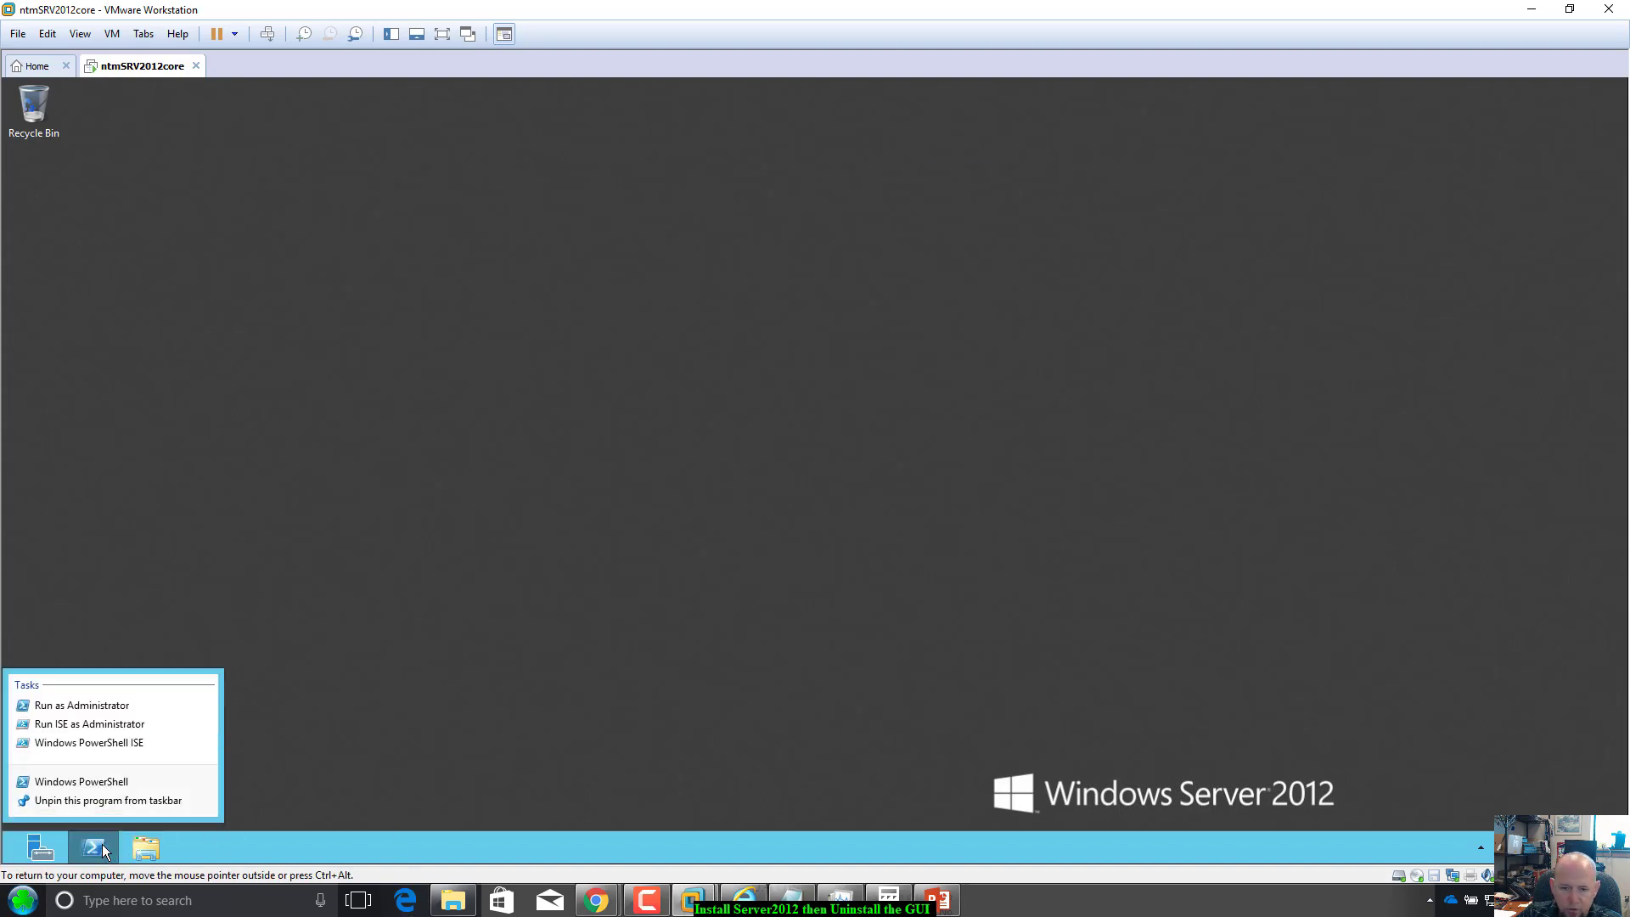
pyautogui.click(104, 703)
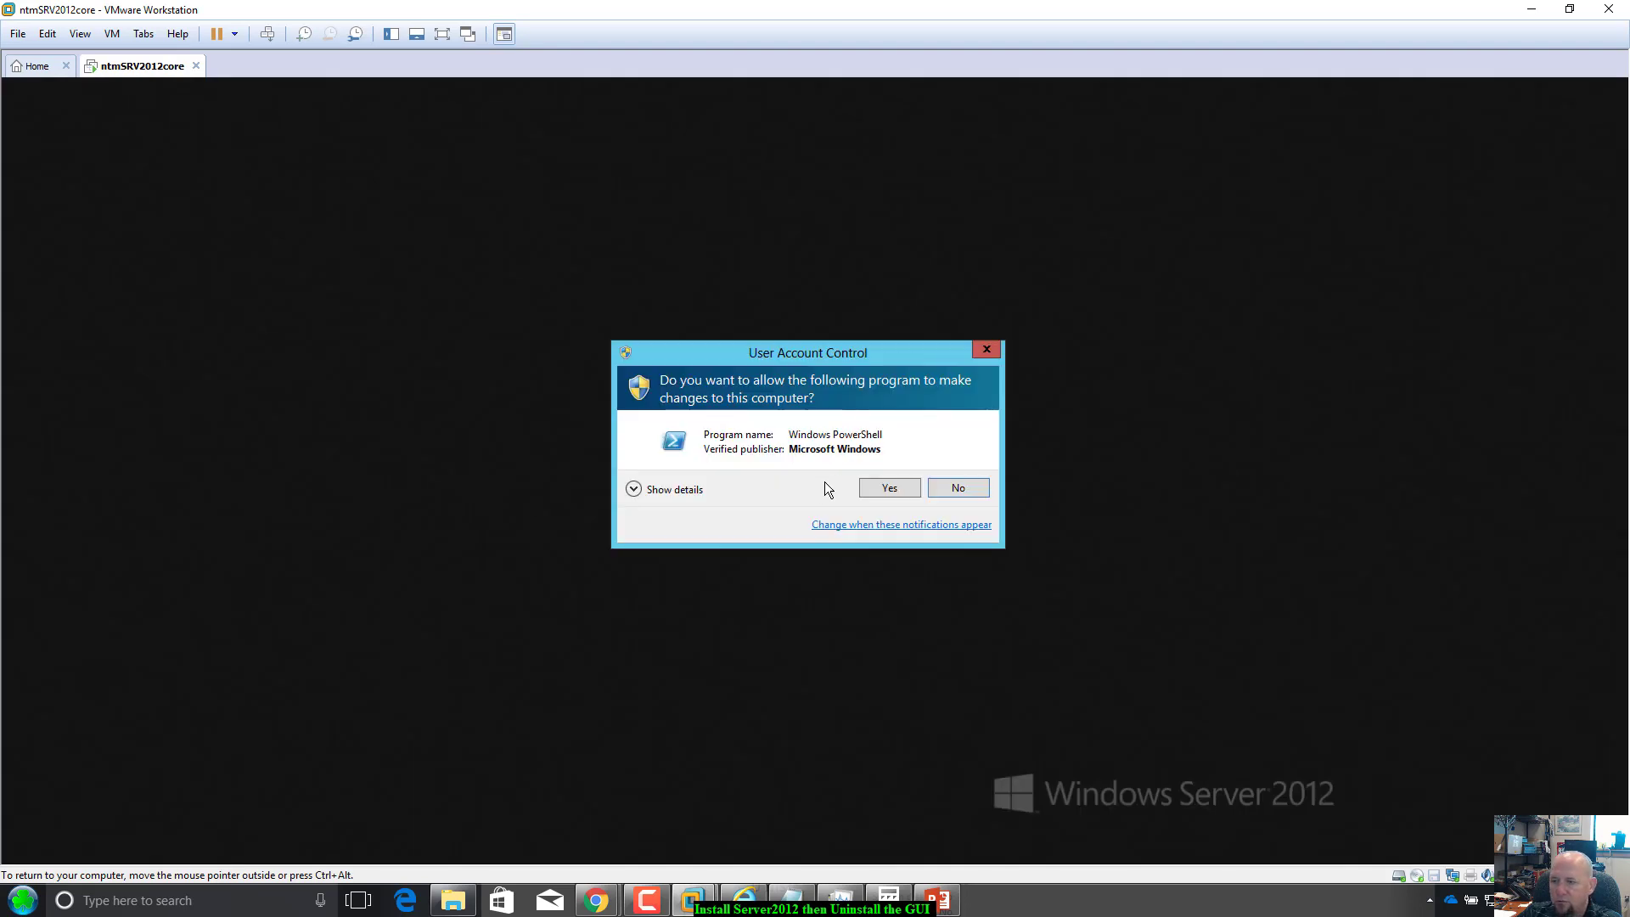
pyautogui.click(890, 486)
# Paste uninstall-windowsfeature server-gui-mgmt-infra, server-gui-shell -restart into the administrator PowerShell window and run it.
pyautogui.moveTo(528, 249); pyautogui.dragTo(678, 232)
pyautogui.rightClick(470, 282)
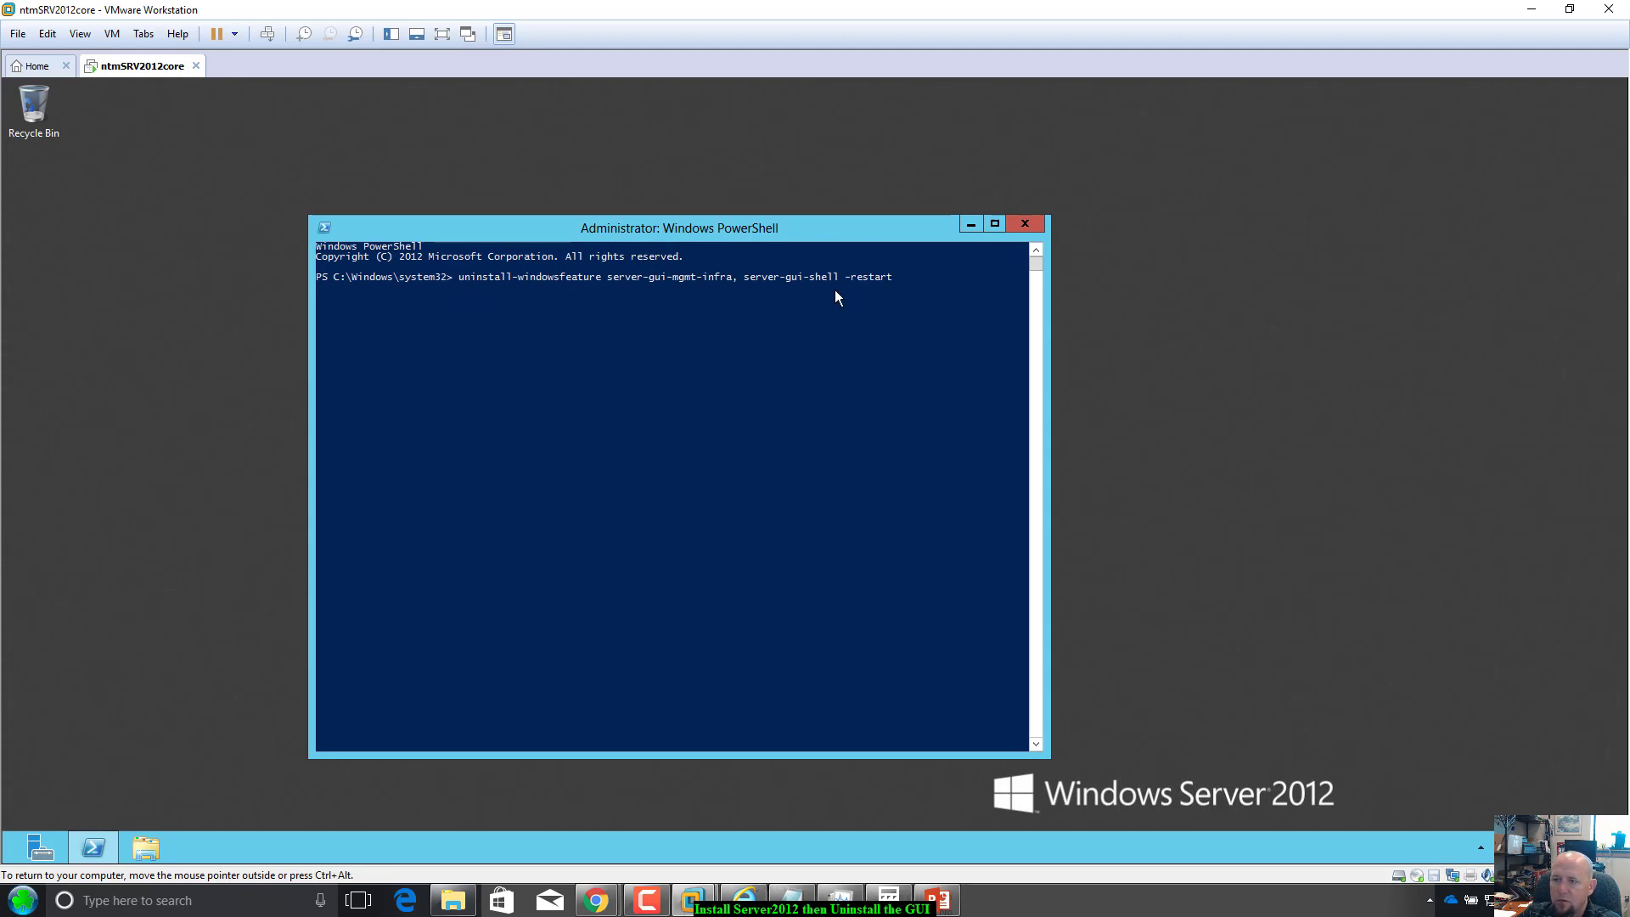
pyautogui.press('Return')
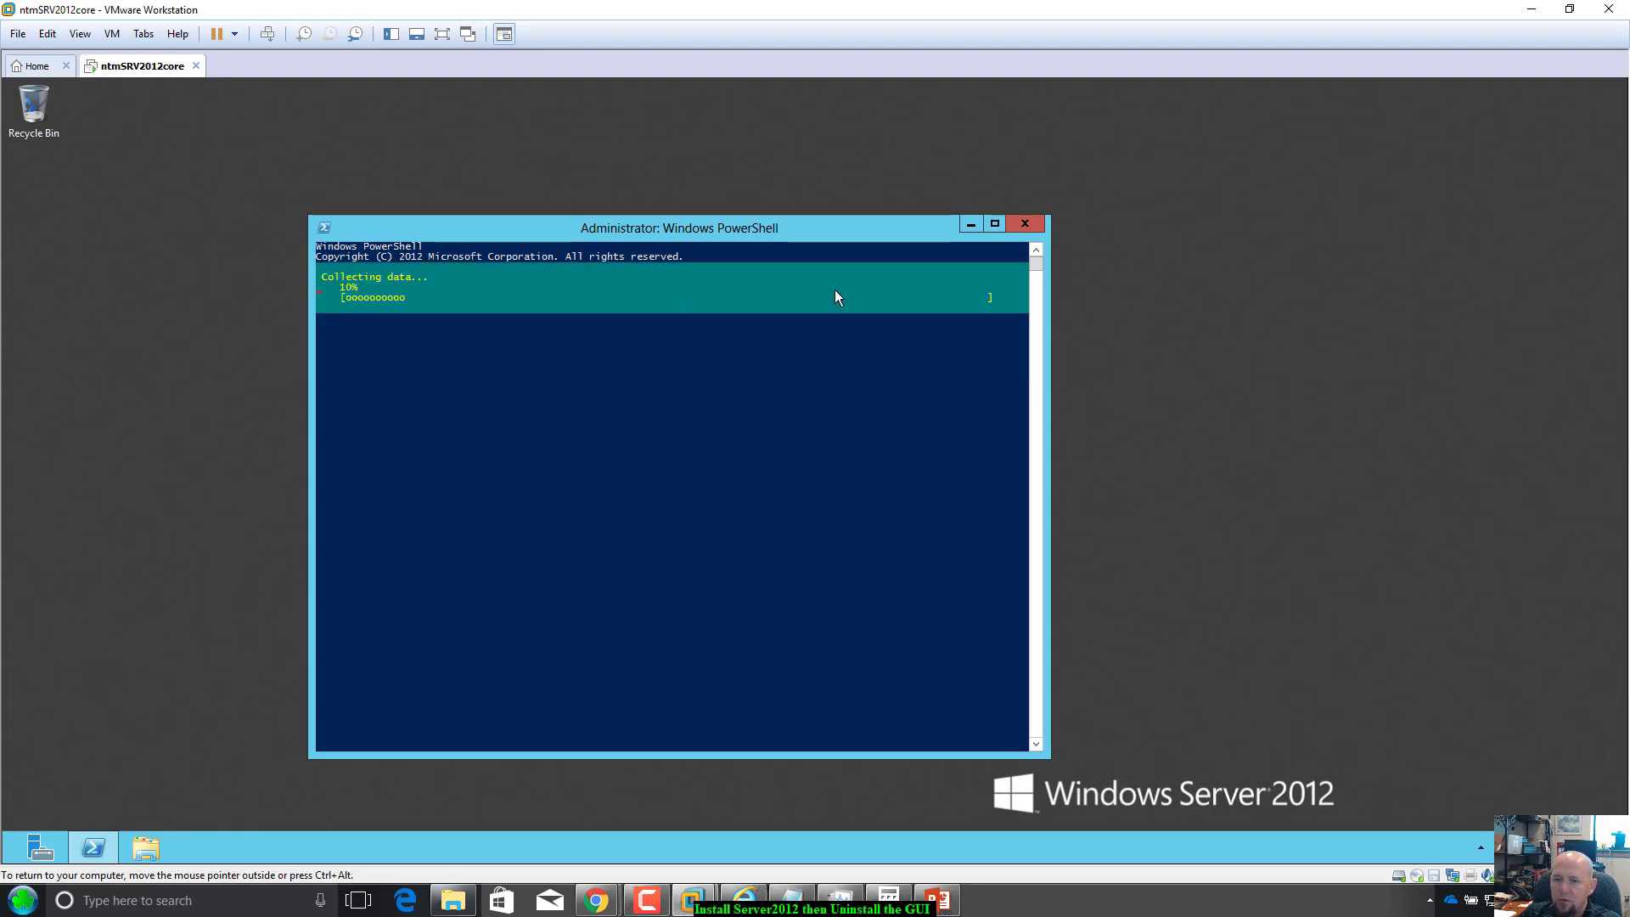
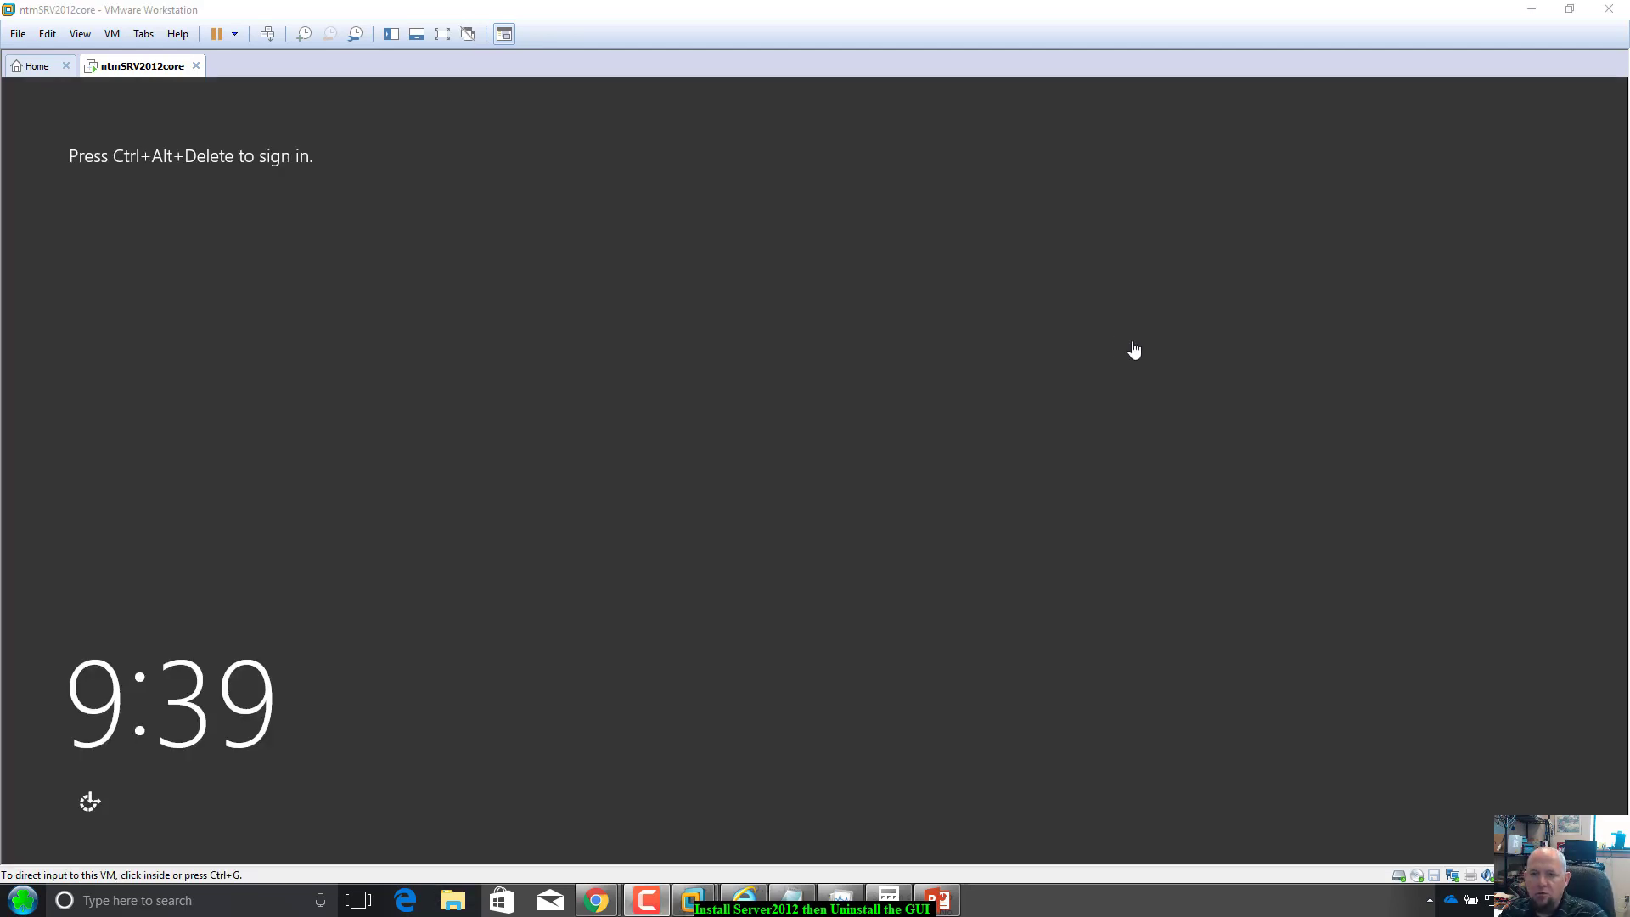
# Unlock the restarted virtual machine's sign-in screen and sign in by entering the account password.
pyautogui.click(952, 572)
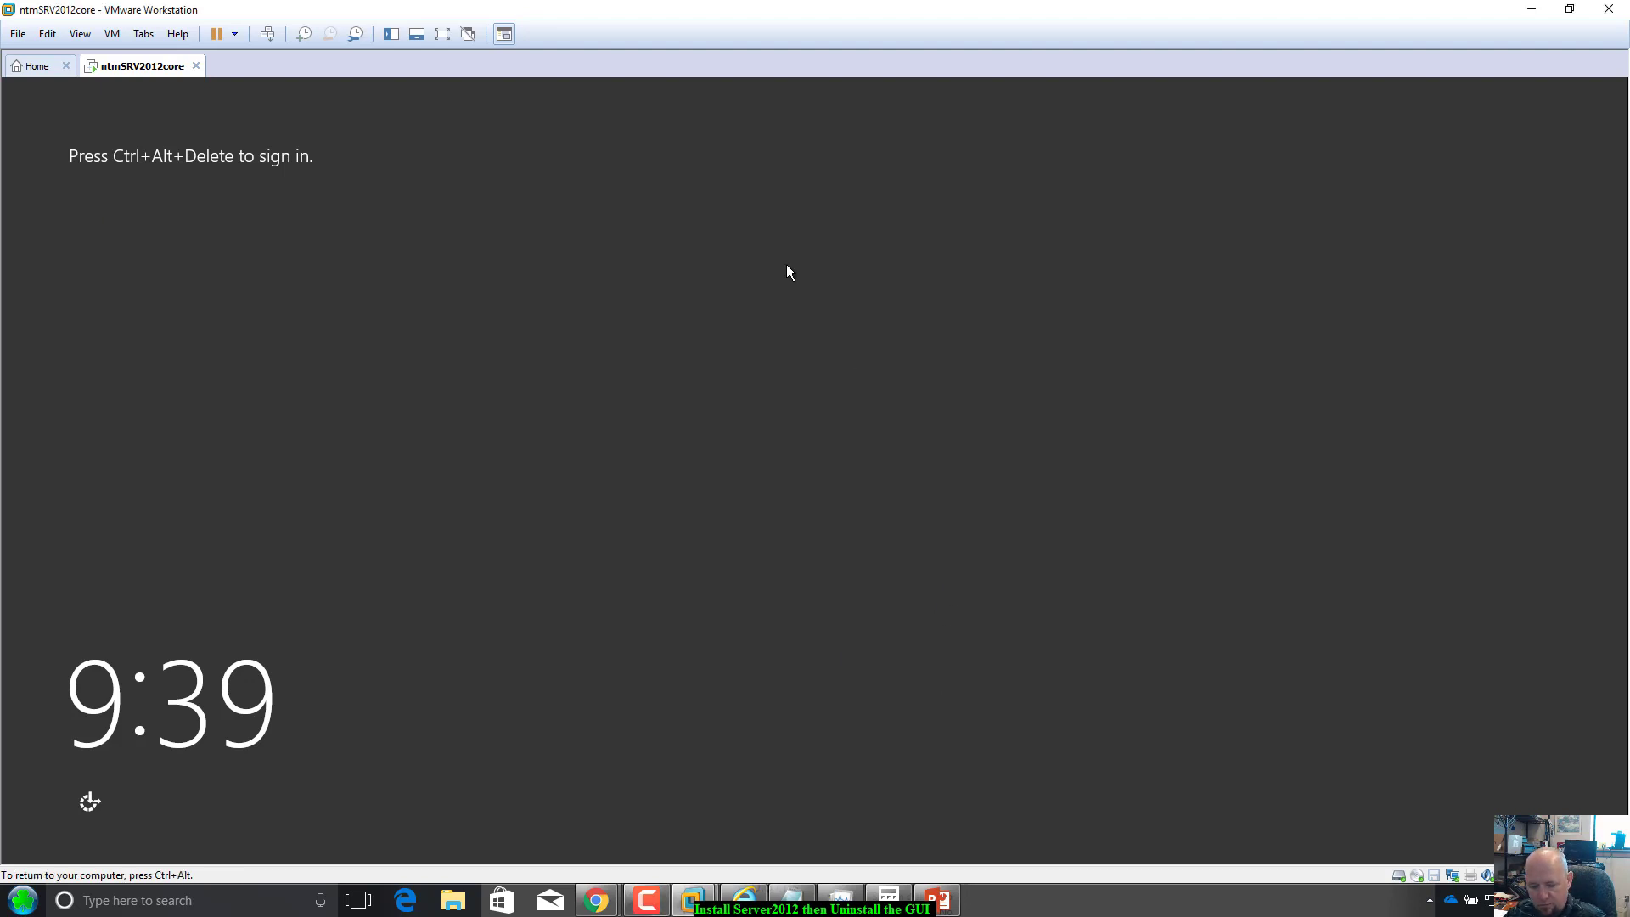
pyautogui.press('ctrl+alt+Insert')
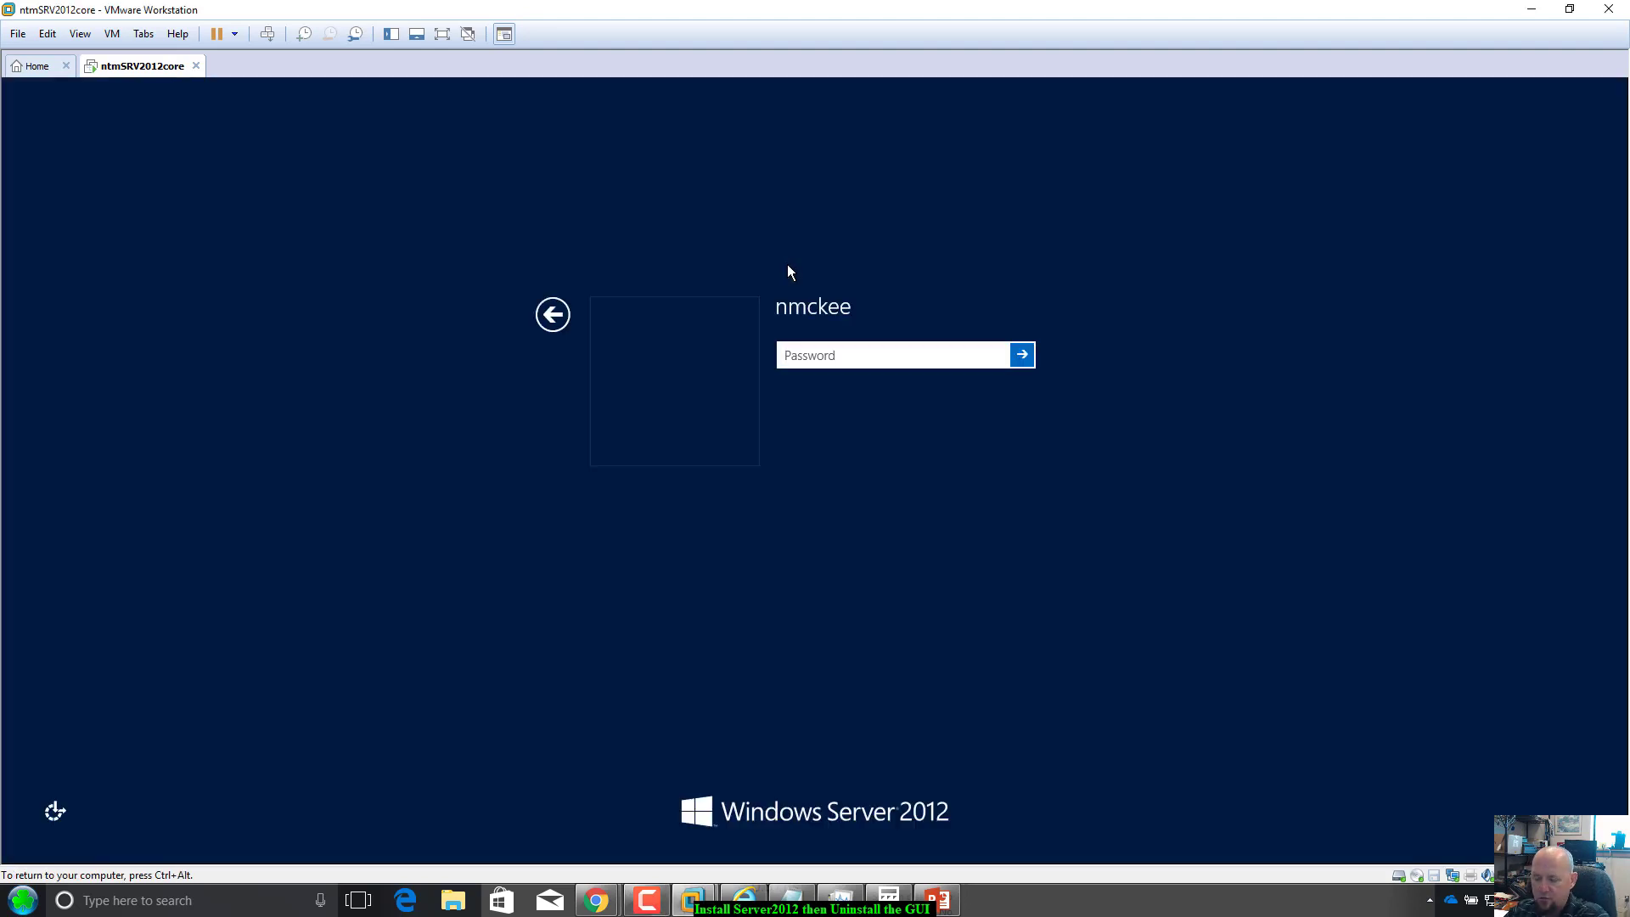
pyautogui.write('******')
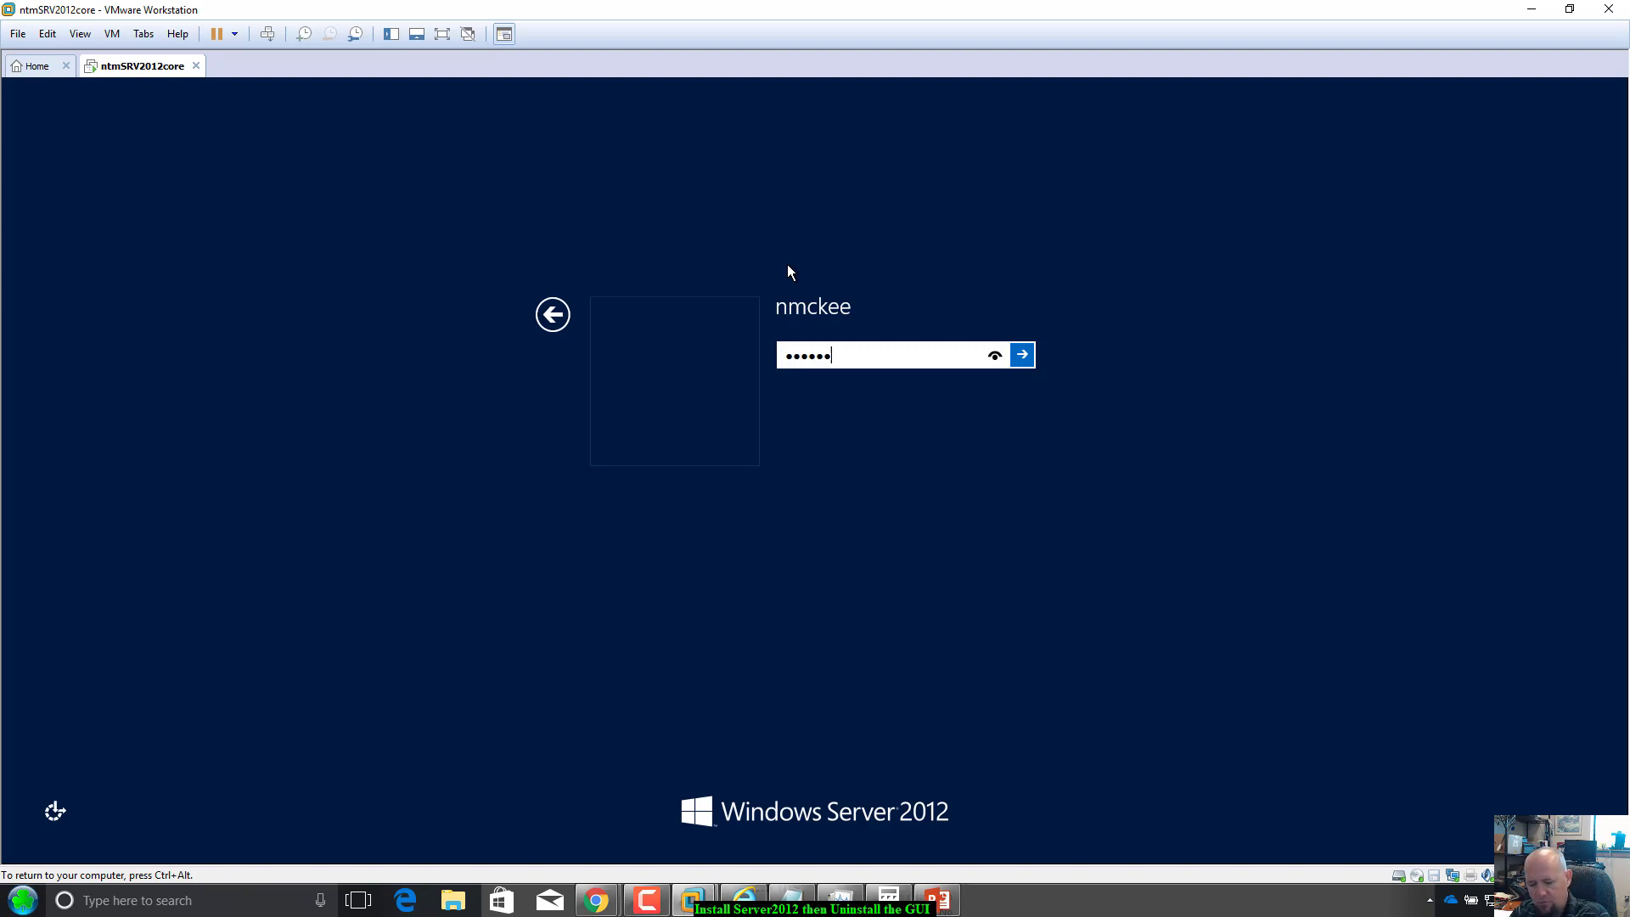
pyautogui.write('*****')
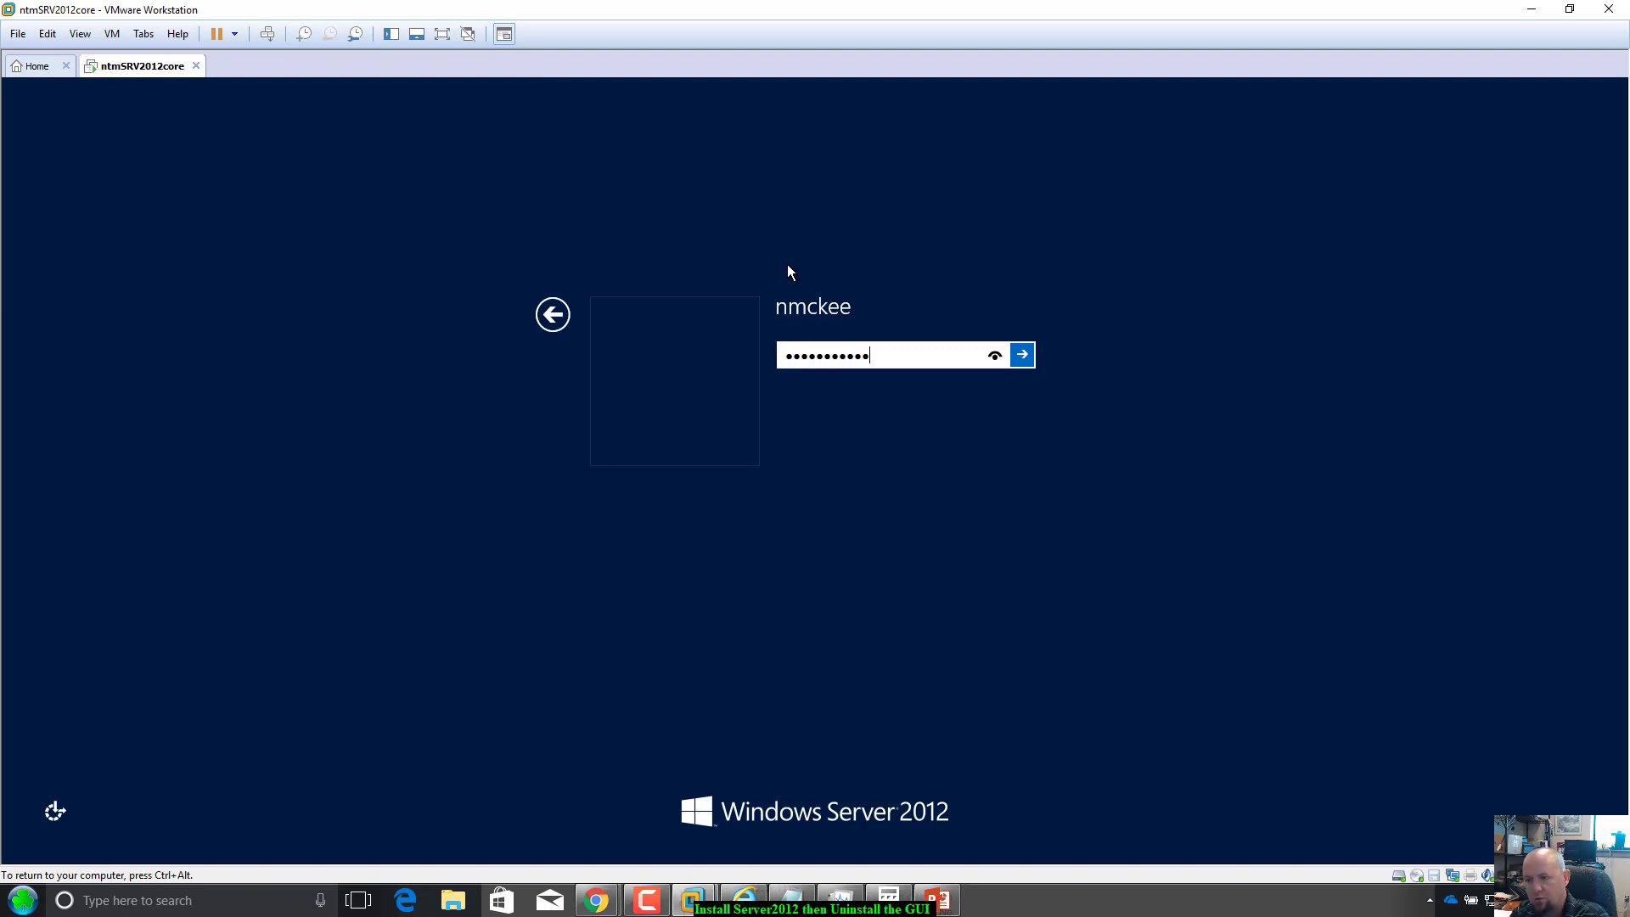
pyautogui.press('Return')
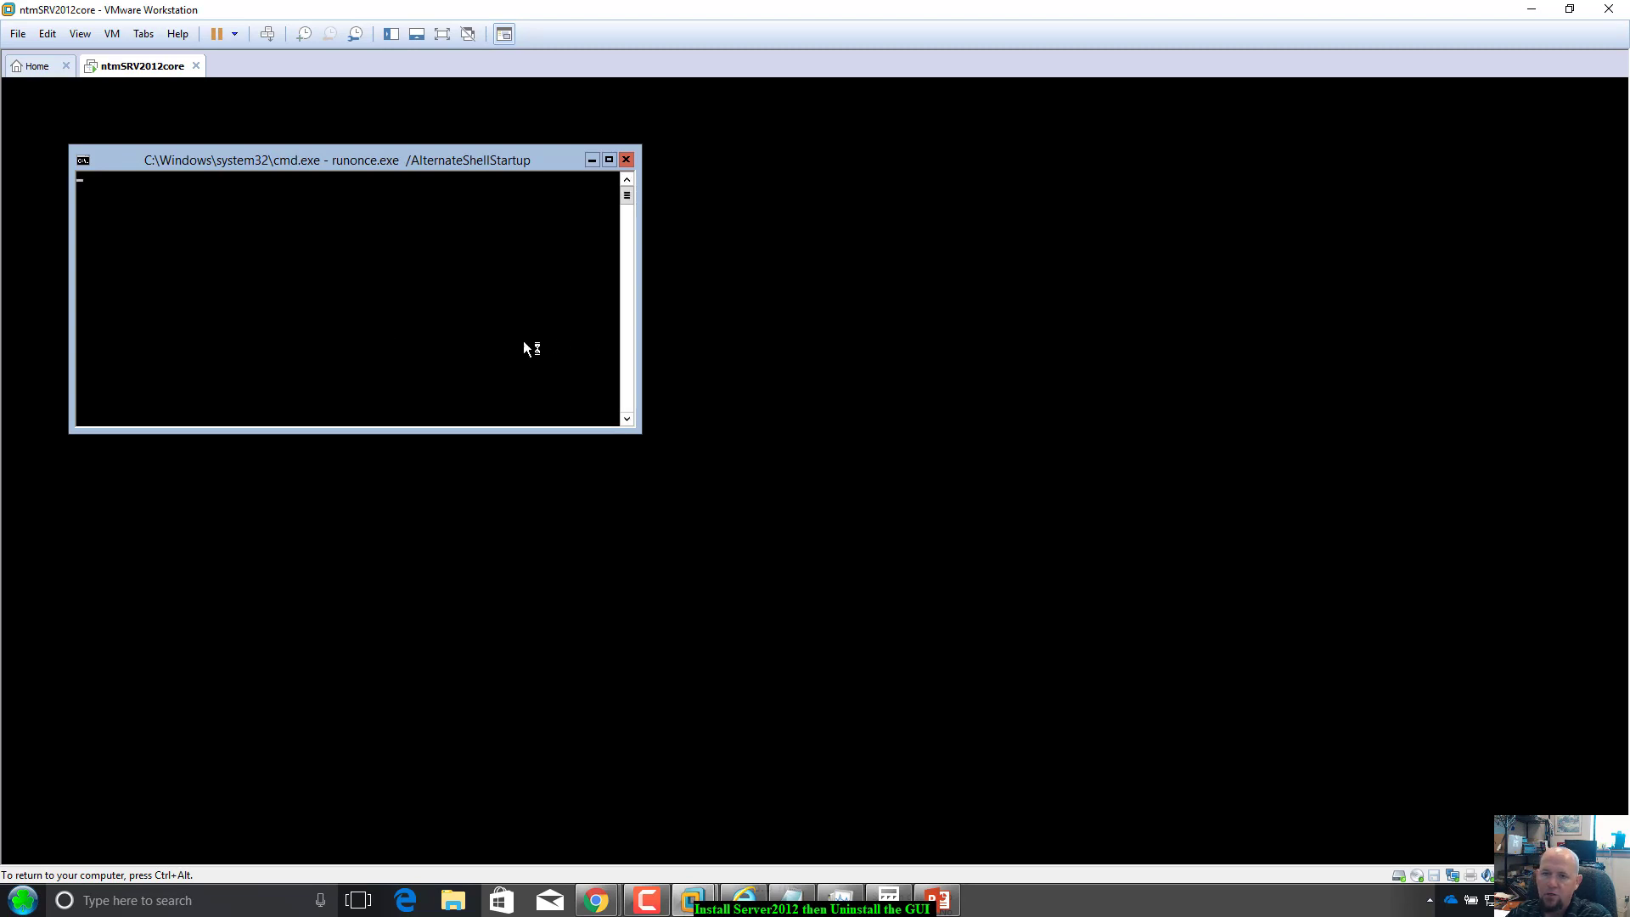
# Move the command prompt window inward from the screen corner and start powershell in it.
pyautogui.moveTo(334, 165); pyautogui.dragTo(455, 195)
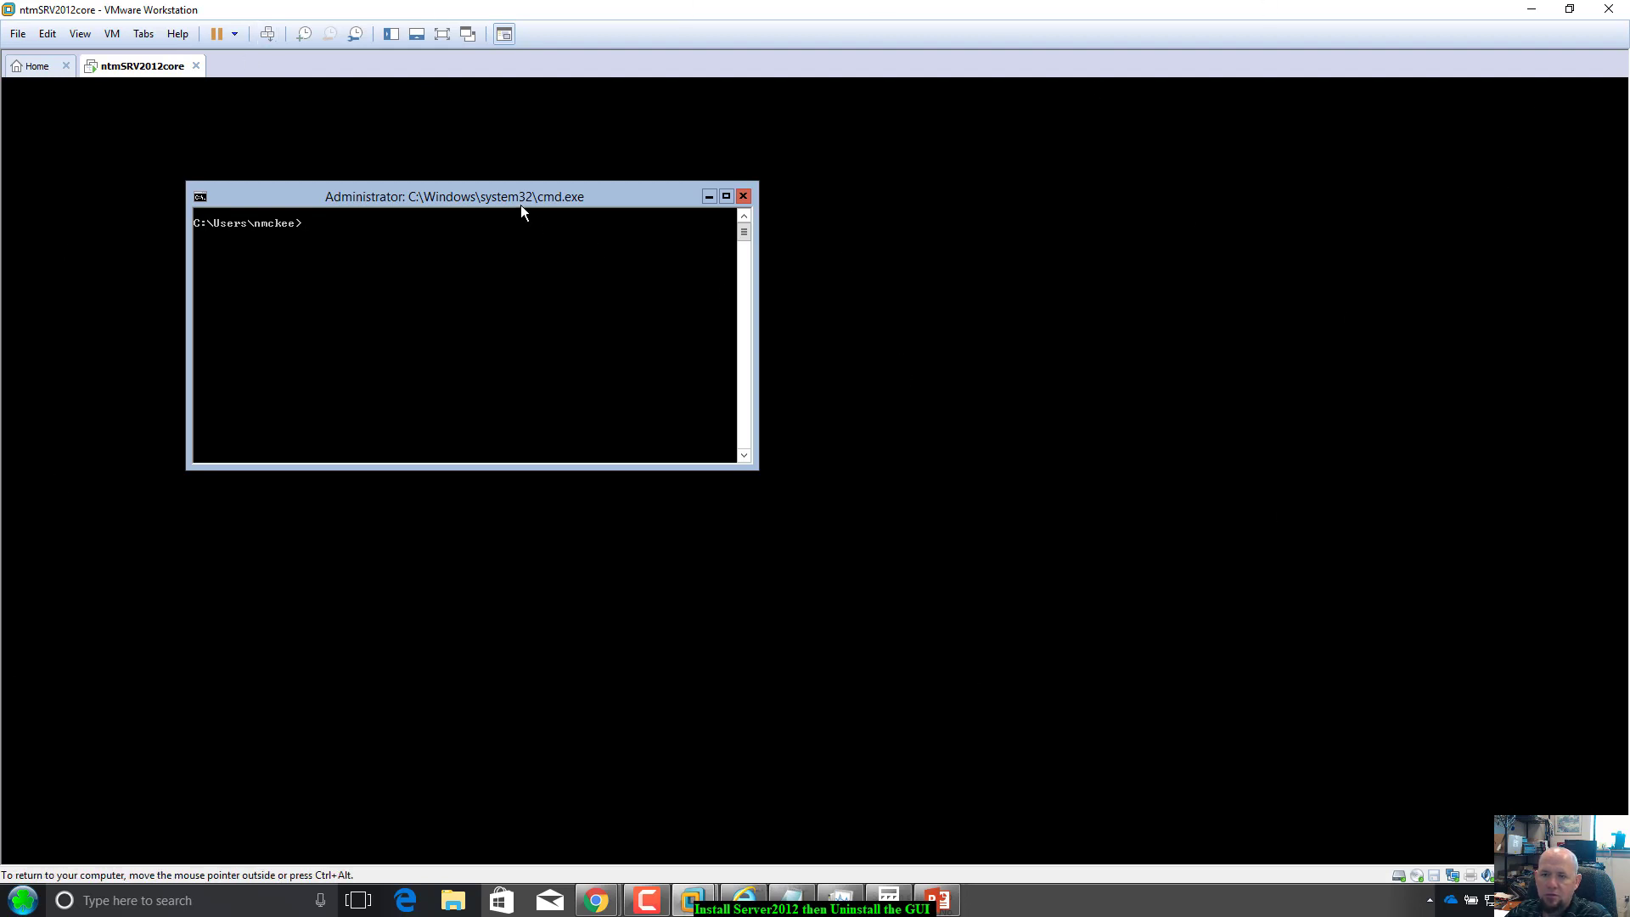
pyautogui.write('powershell')
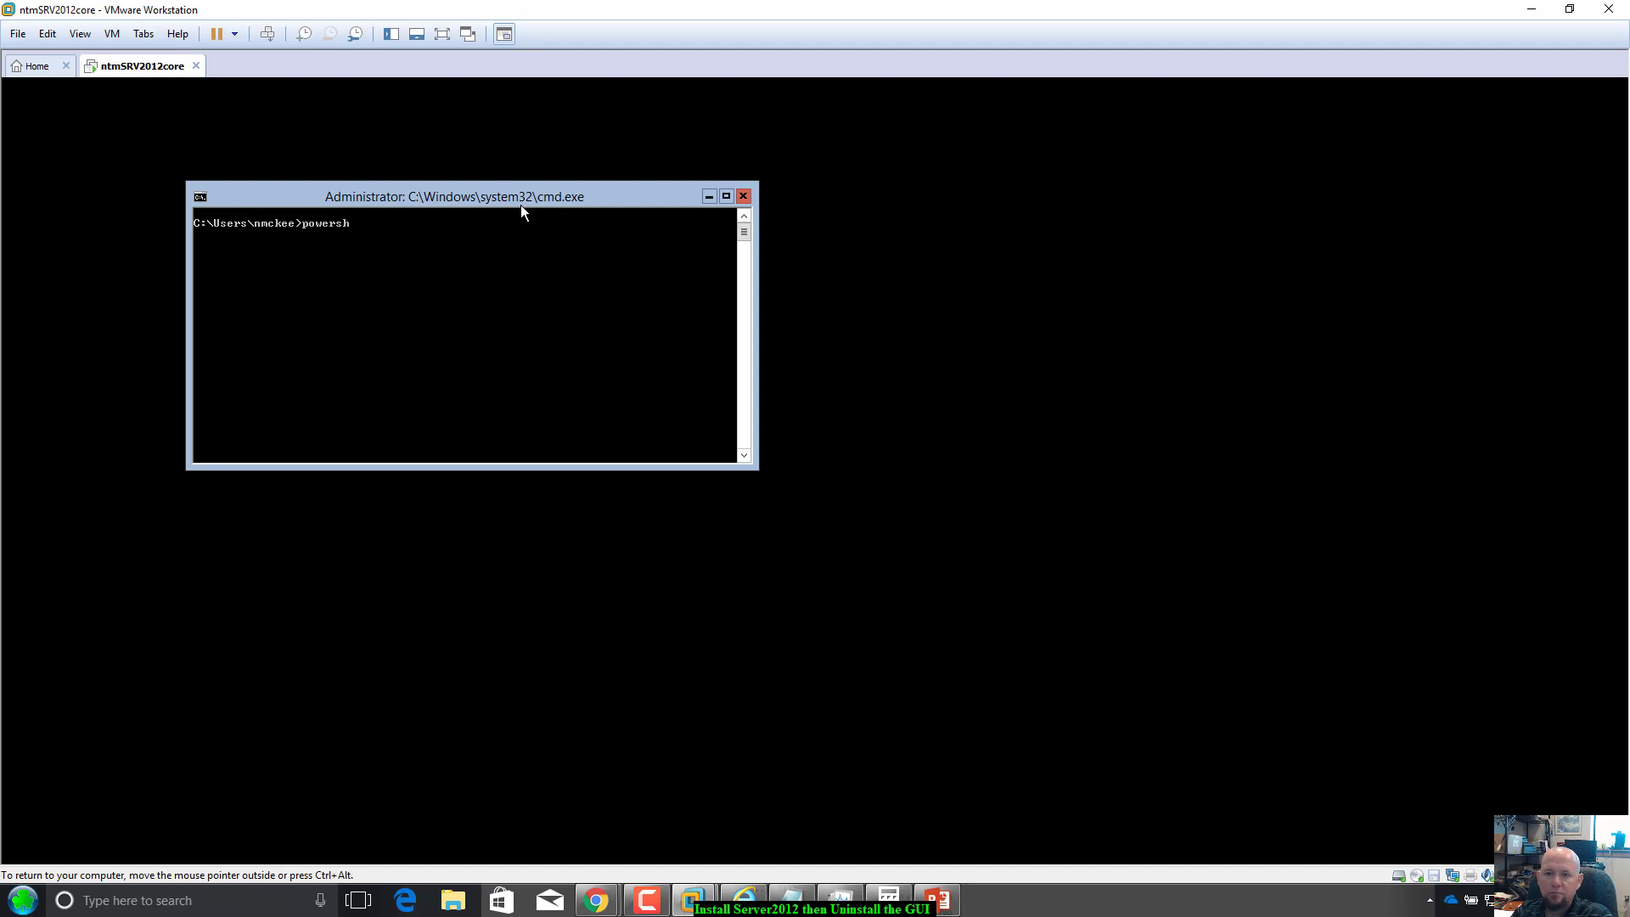
pyautogui.press('Return')
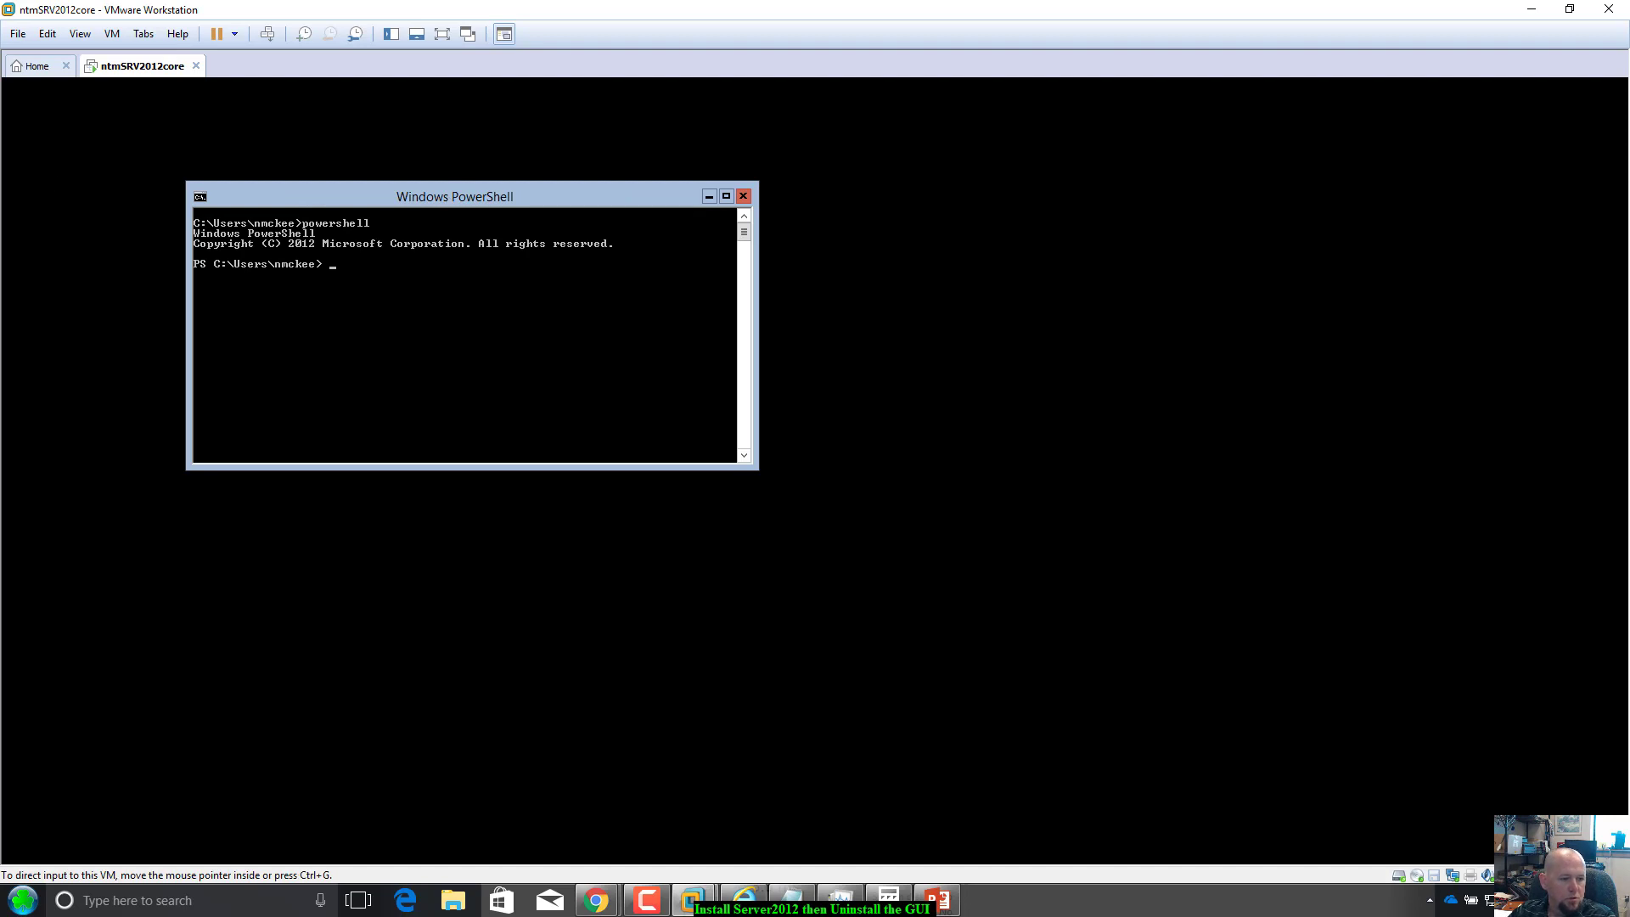
pyautogui.click(791, 898)
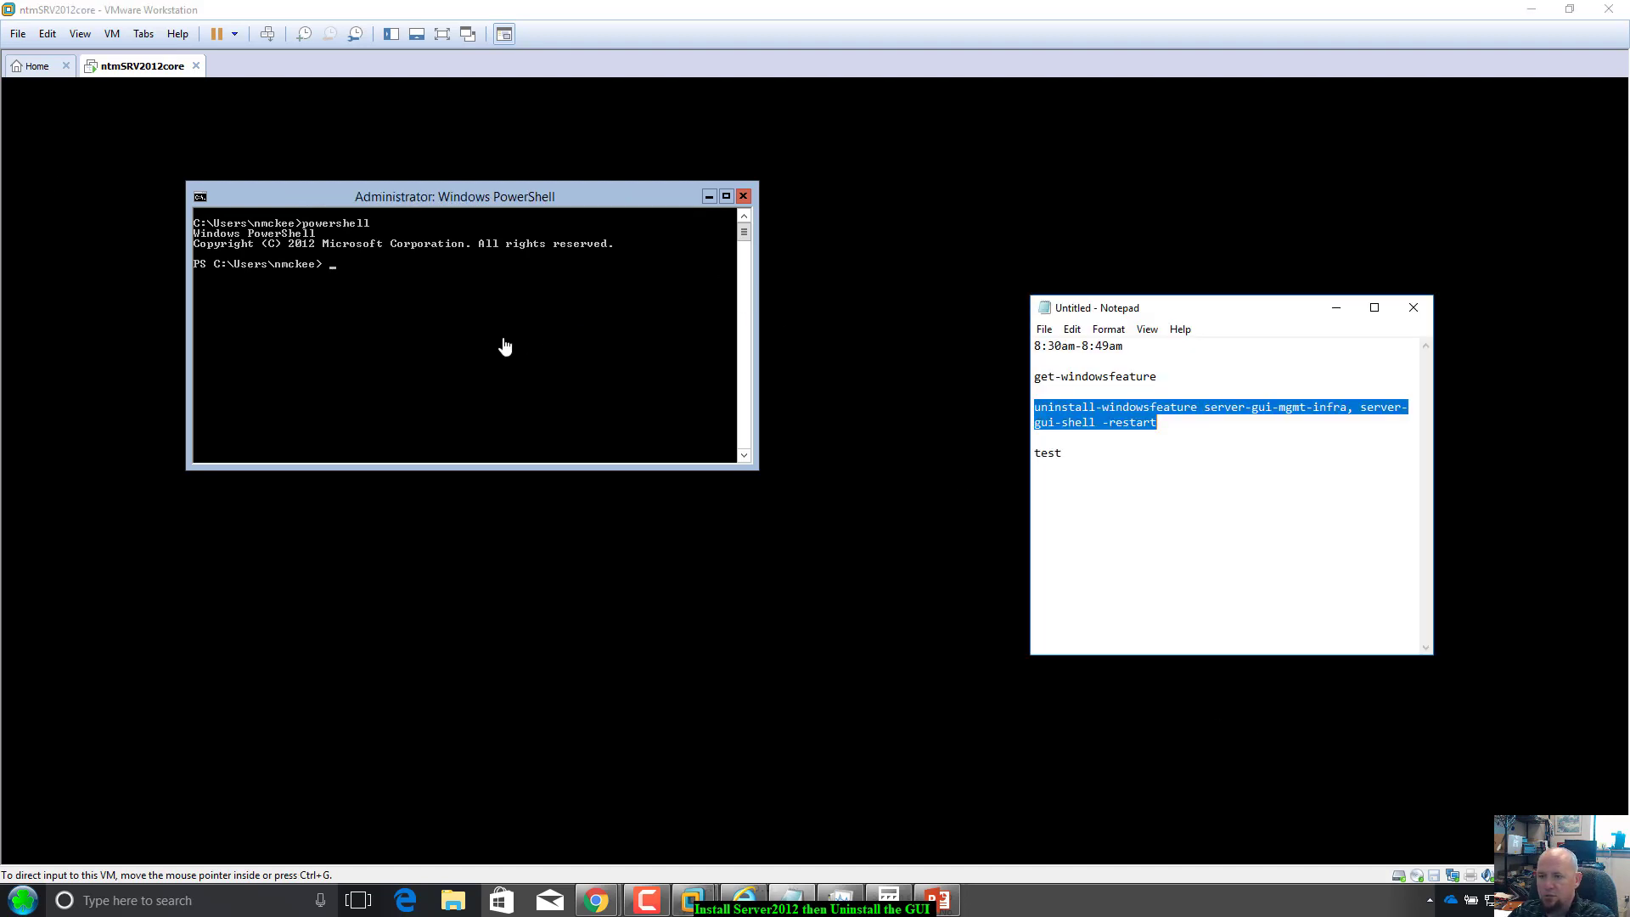
pyautogui.click(500, 338)
pyautogui.write('get')
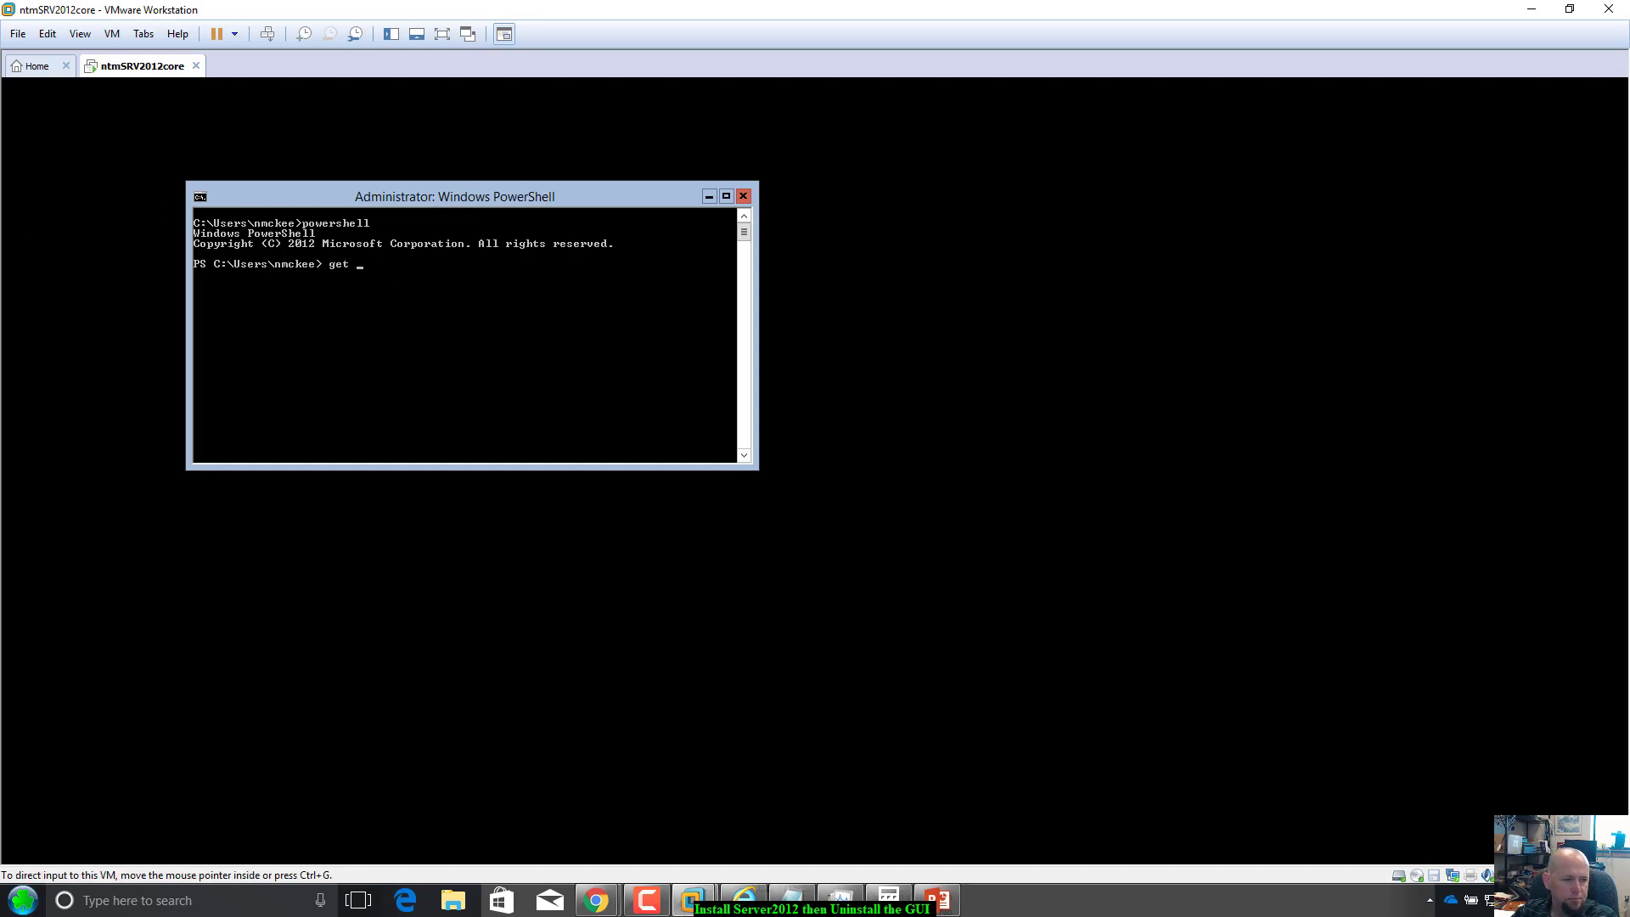
# Switch to the untitled Notepad notes and copy the get-windowsfeature command.
pyautogui.hotkey('alt', 'Tab')
pyautogui.click(1158, 376)
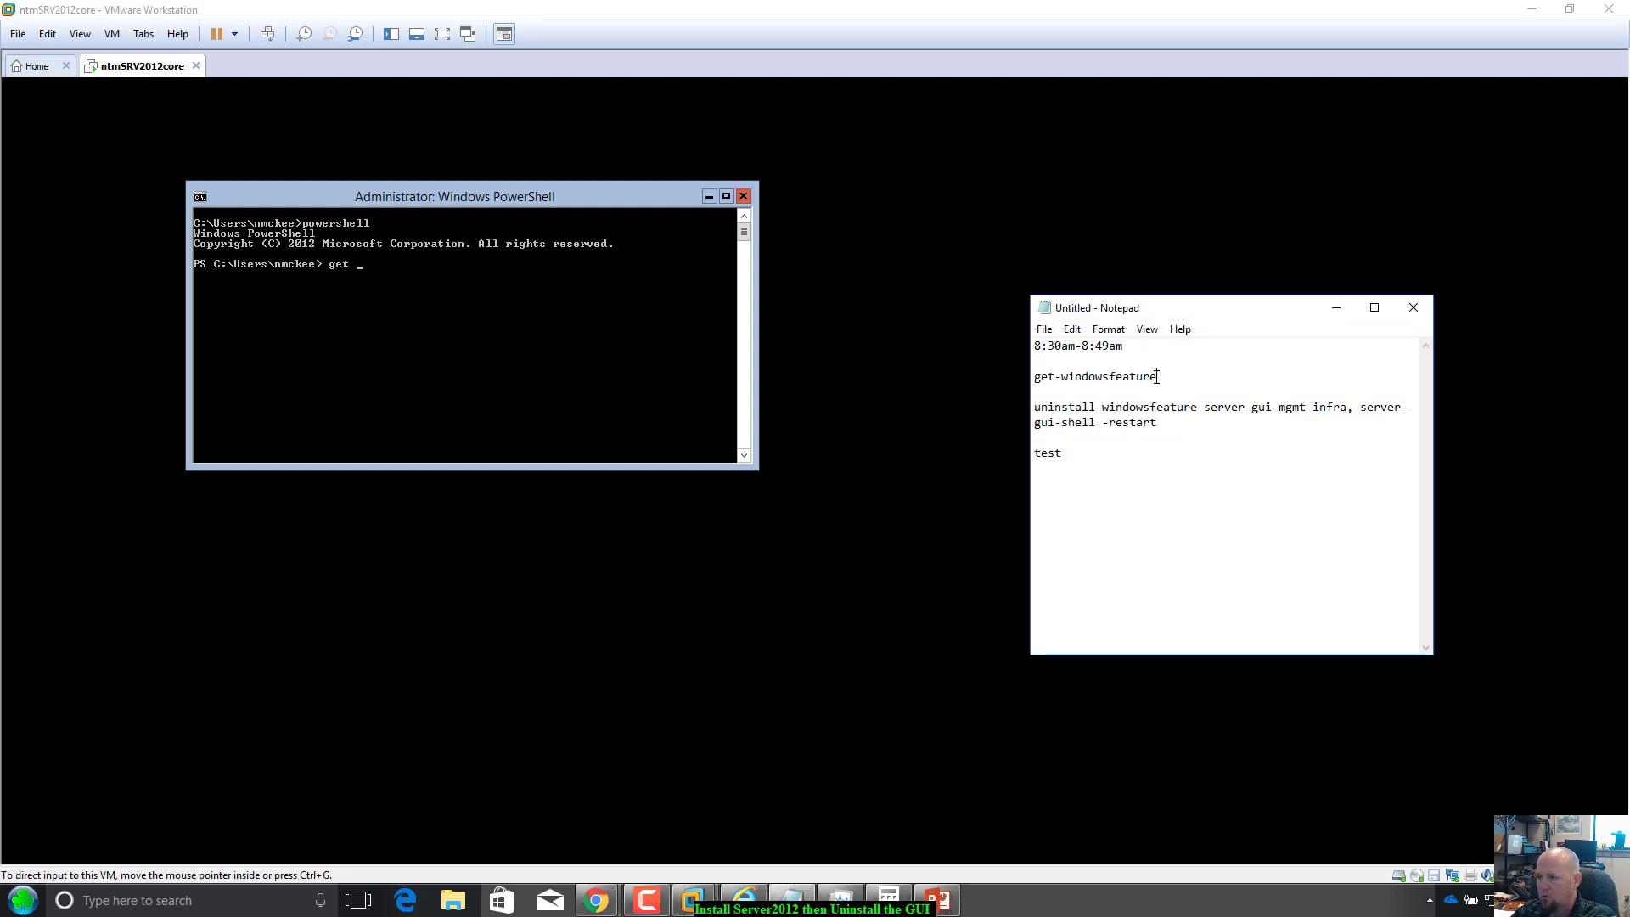
pyautogui.moveTo(1157, 376); pyautogui.dragTo(1035, 377)
pyautogui.hotkey('ctrl', 'c')
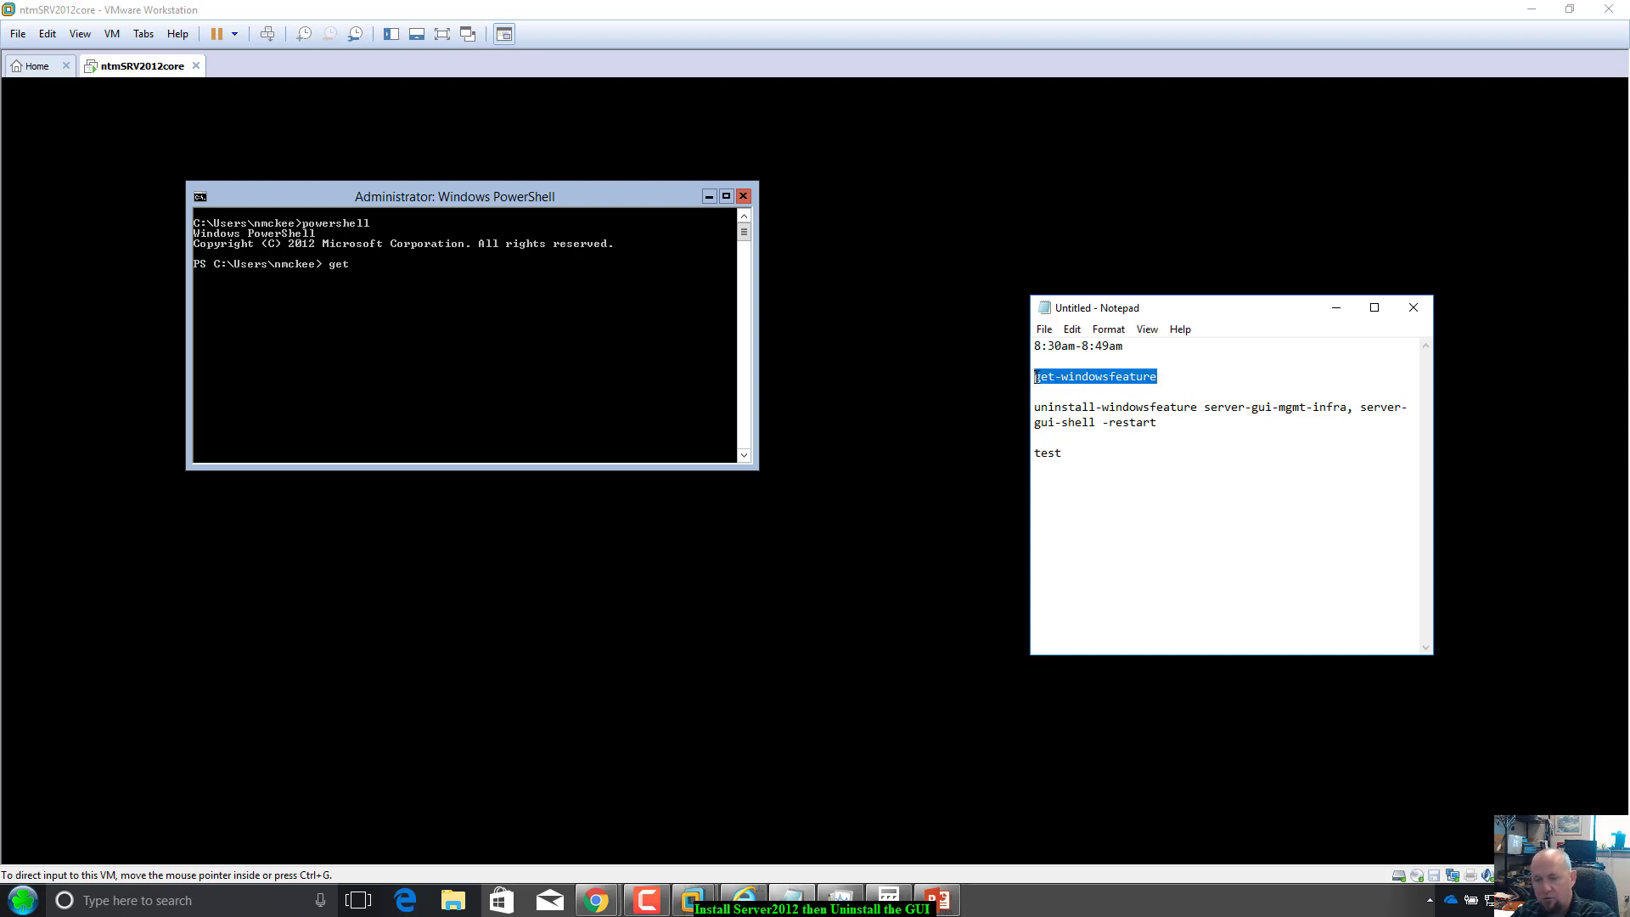
# Replace the partly typed get in the virtual machine's PowerShell with the copied get-windowsfeature, run it, and make the window taller.
pyautogui.click(363, 272)
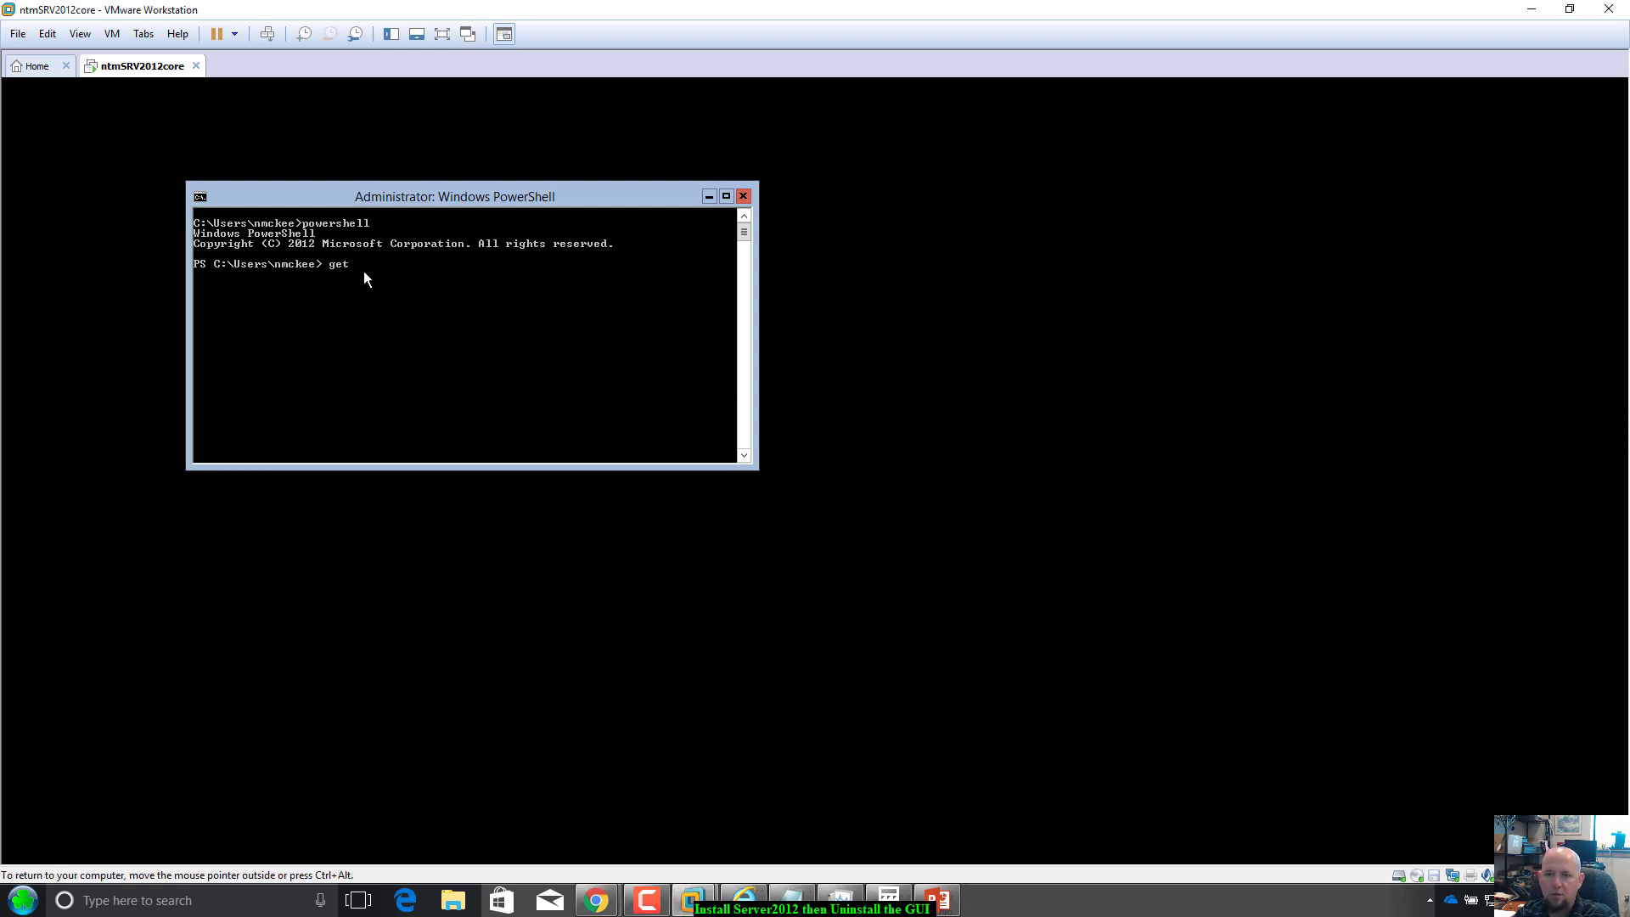
pyautogui.press('BackSpace')
pyautogui.rightClick(364, 272)
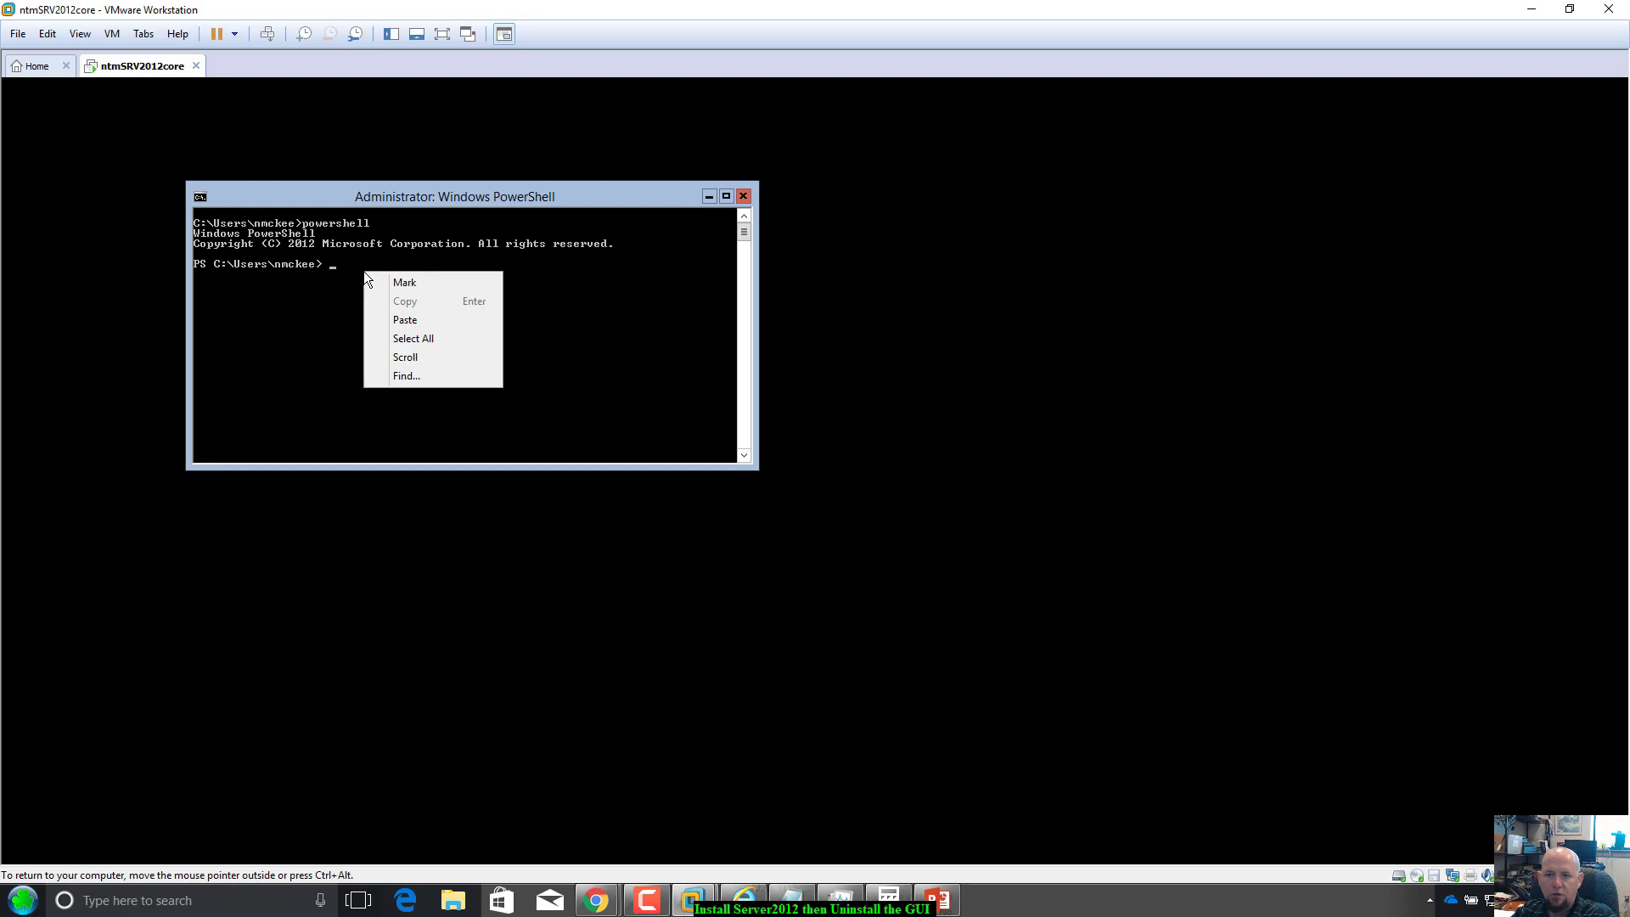
pyautogui.rightClick(337, 268)
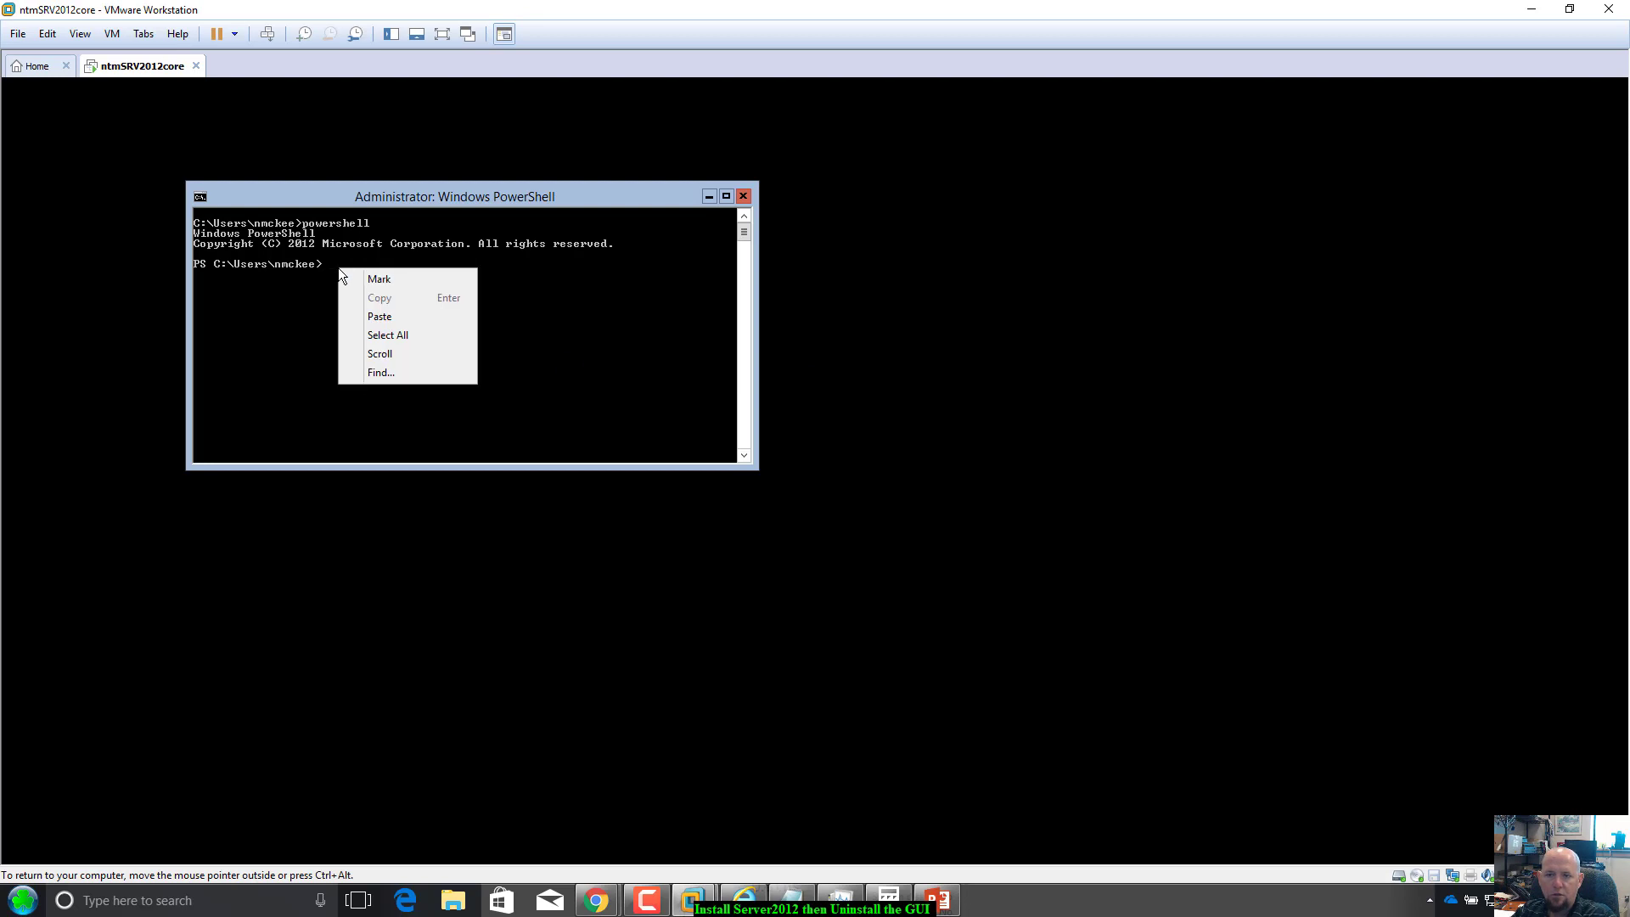
pyautogui.click(365, 320)
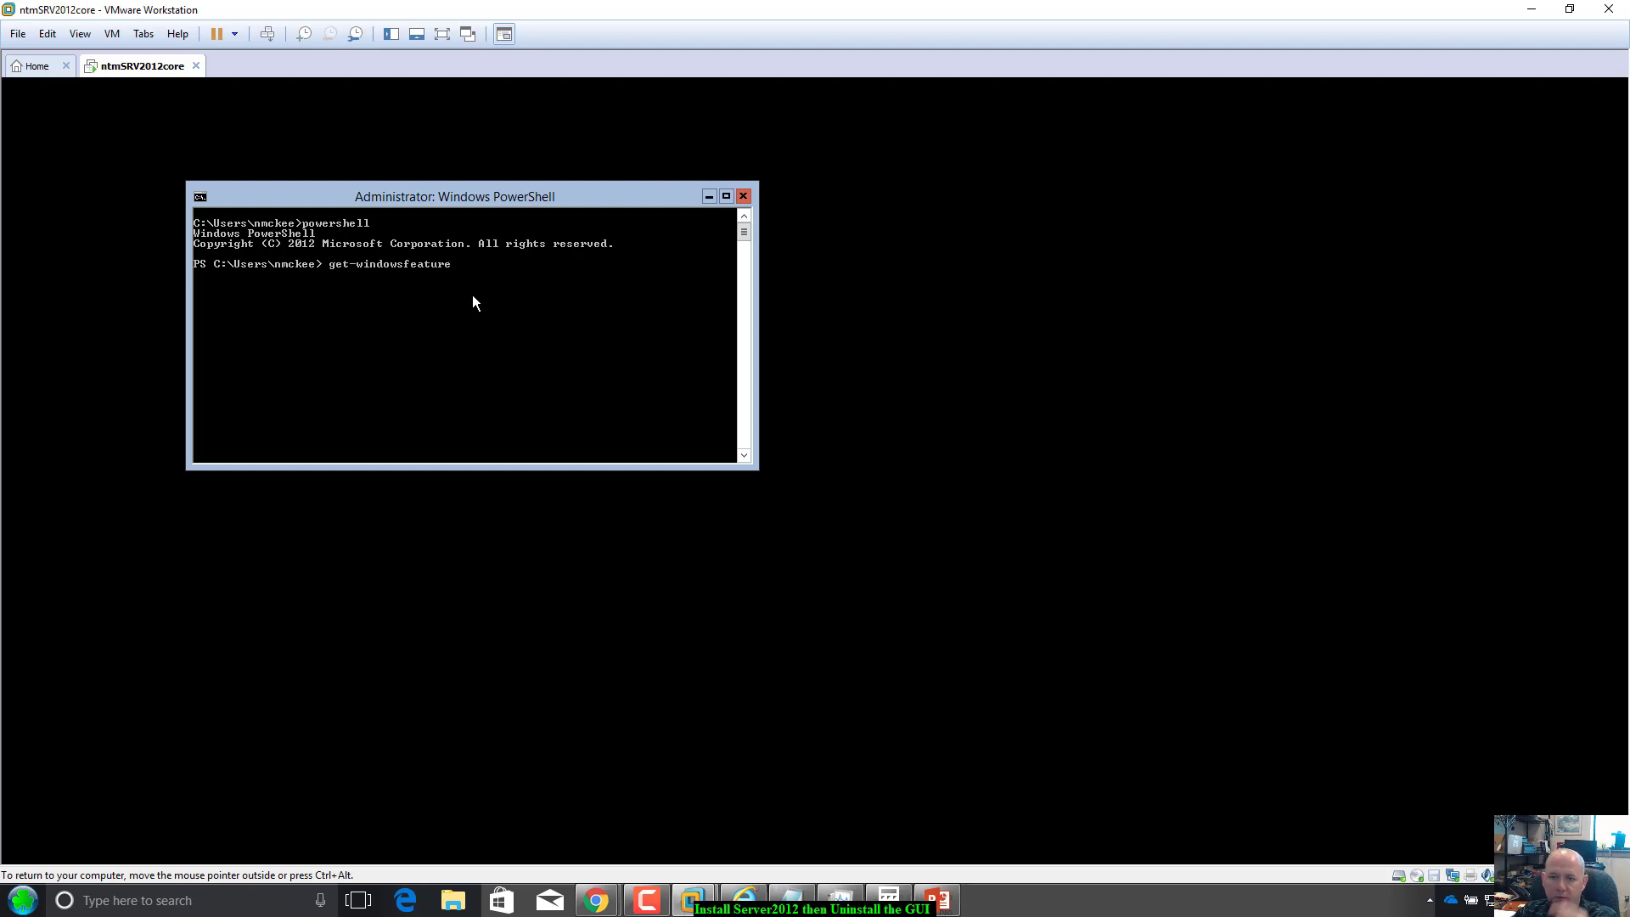
pyautogui.press('Return')
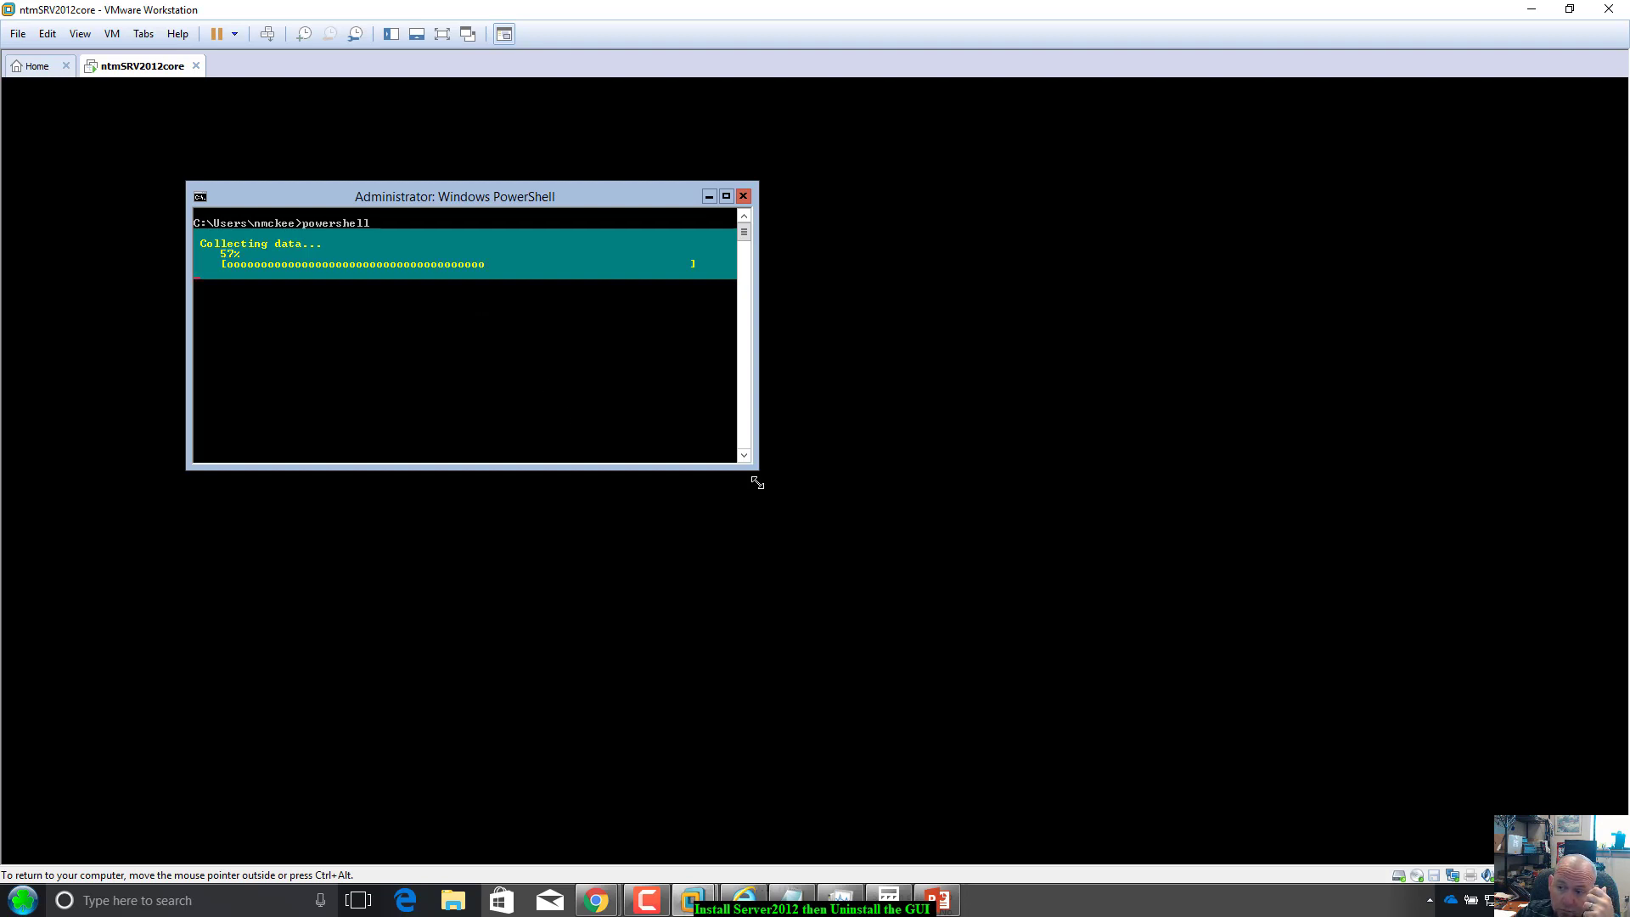
pyautogui.moveTo(757, 482); pyautogui.dragTo(787, 790)
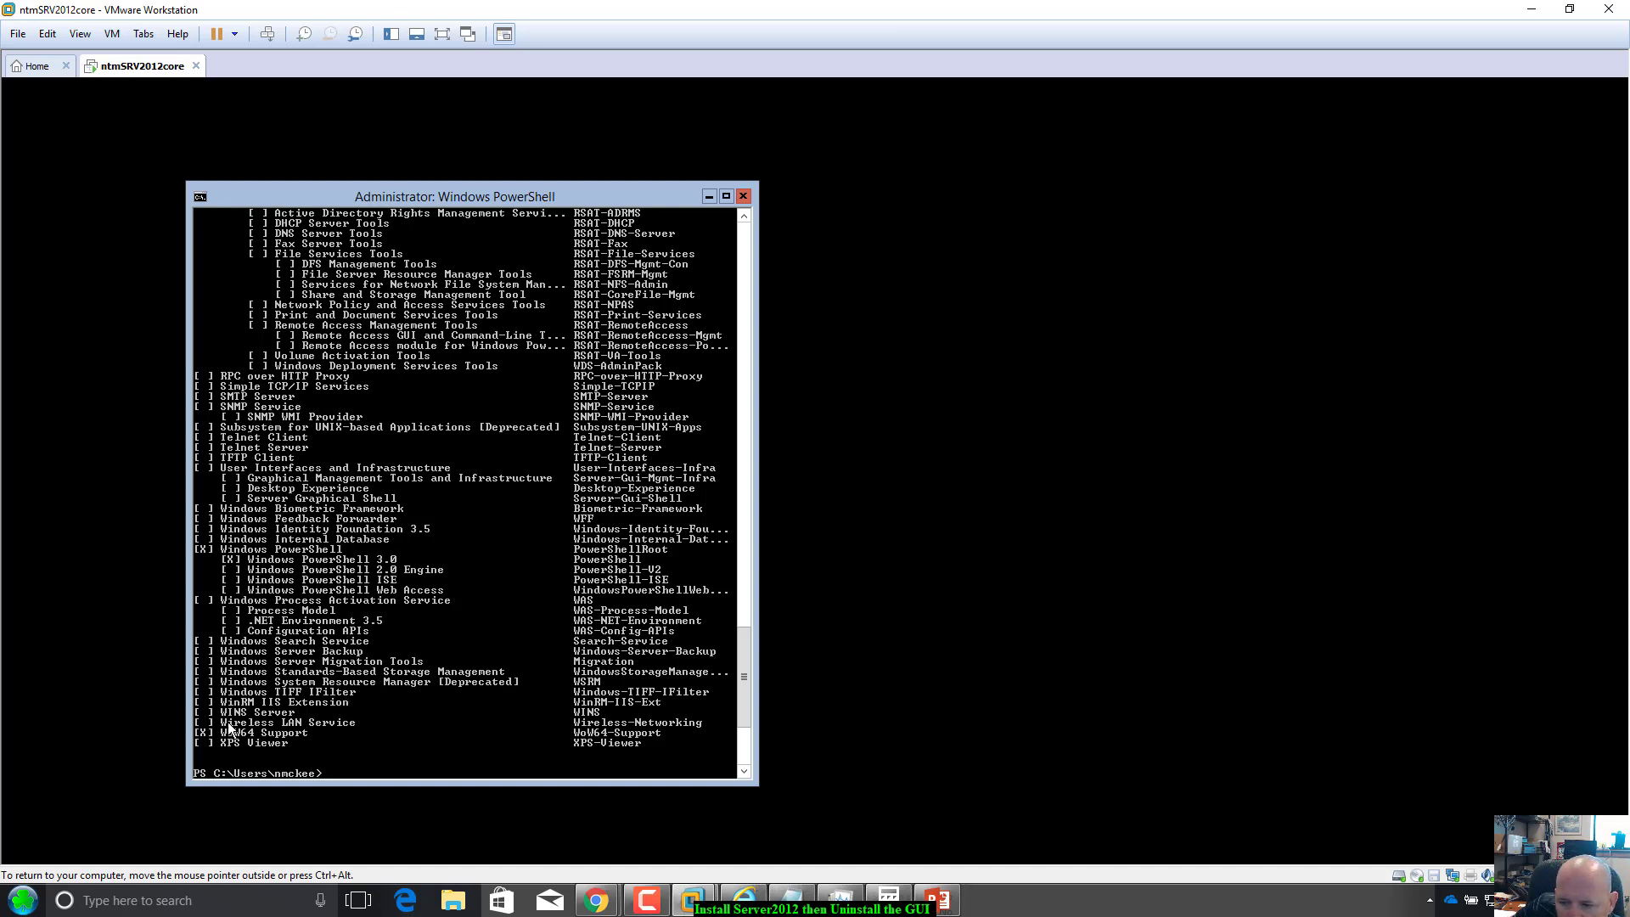
# Look through the get-windowsfeature output from its end back up to the first listed role.
pyautogui.scroll(16, 228, 722)
pyautogui.scroll(3, 260, 731)
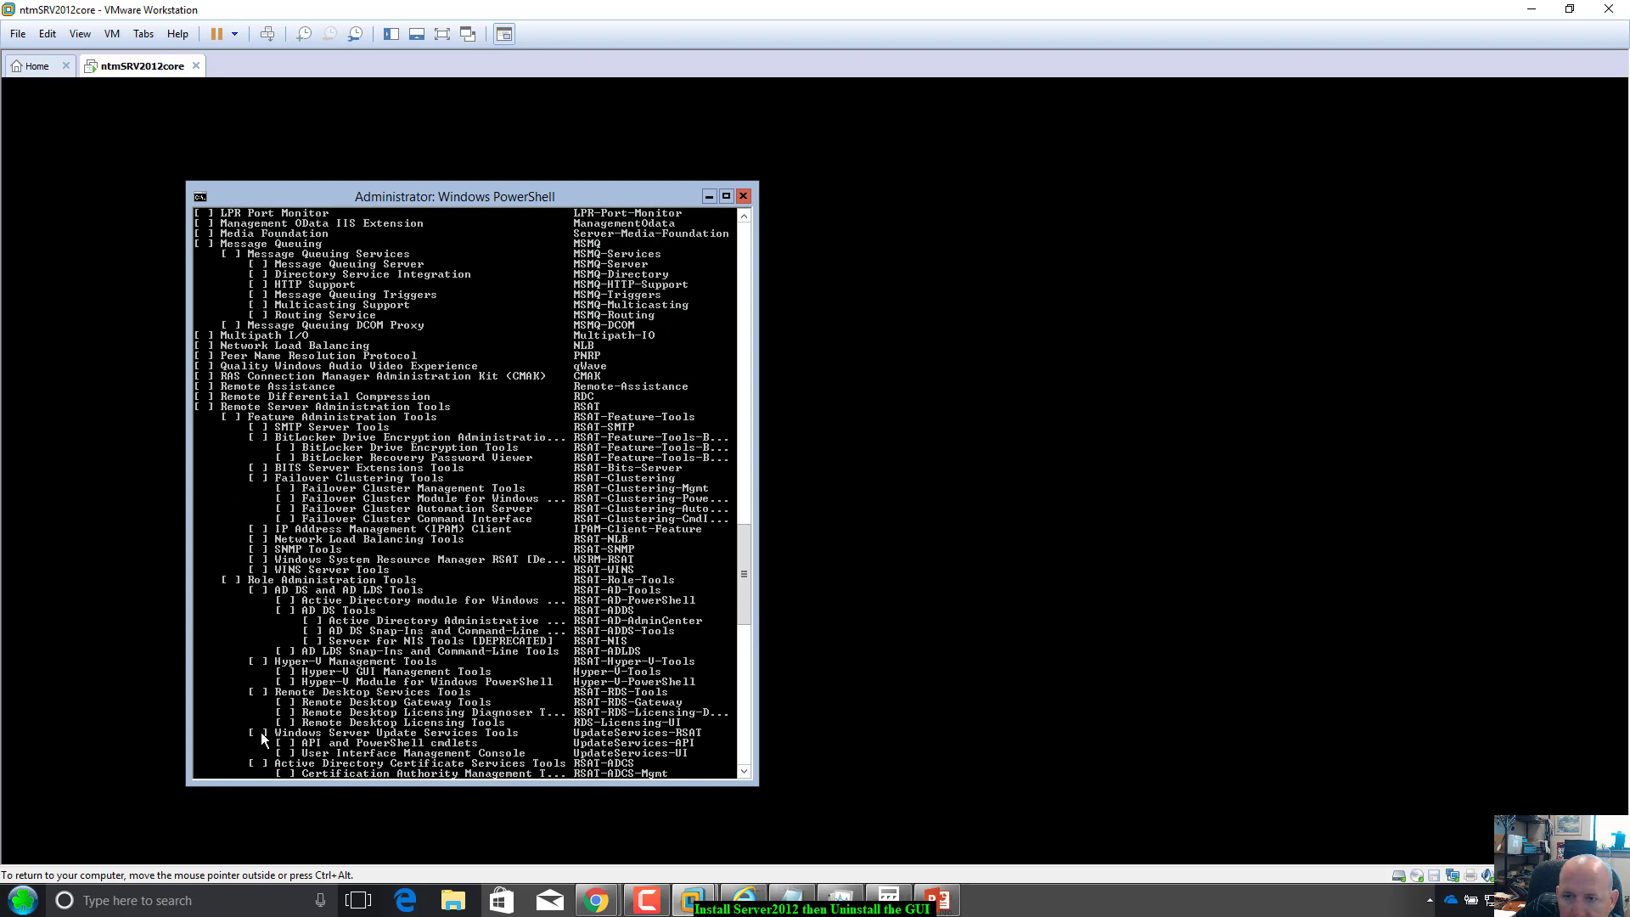
pyautogui.scroll(1, 262, 739)
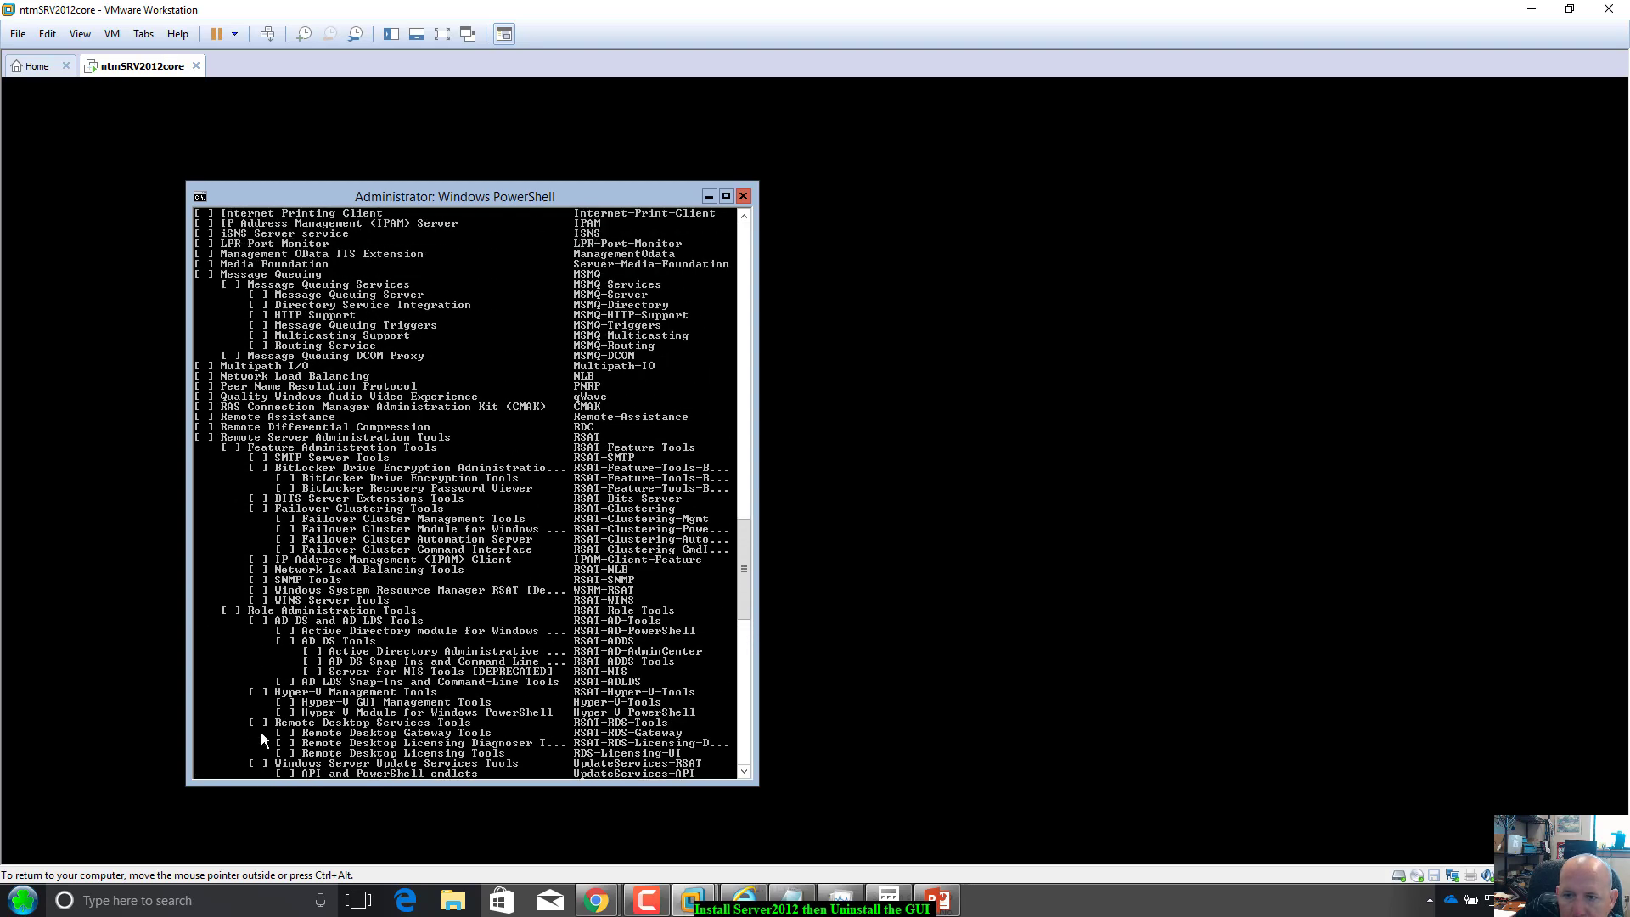
pyautogui.scroll(12, 261, 737)
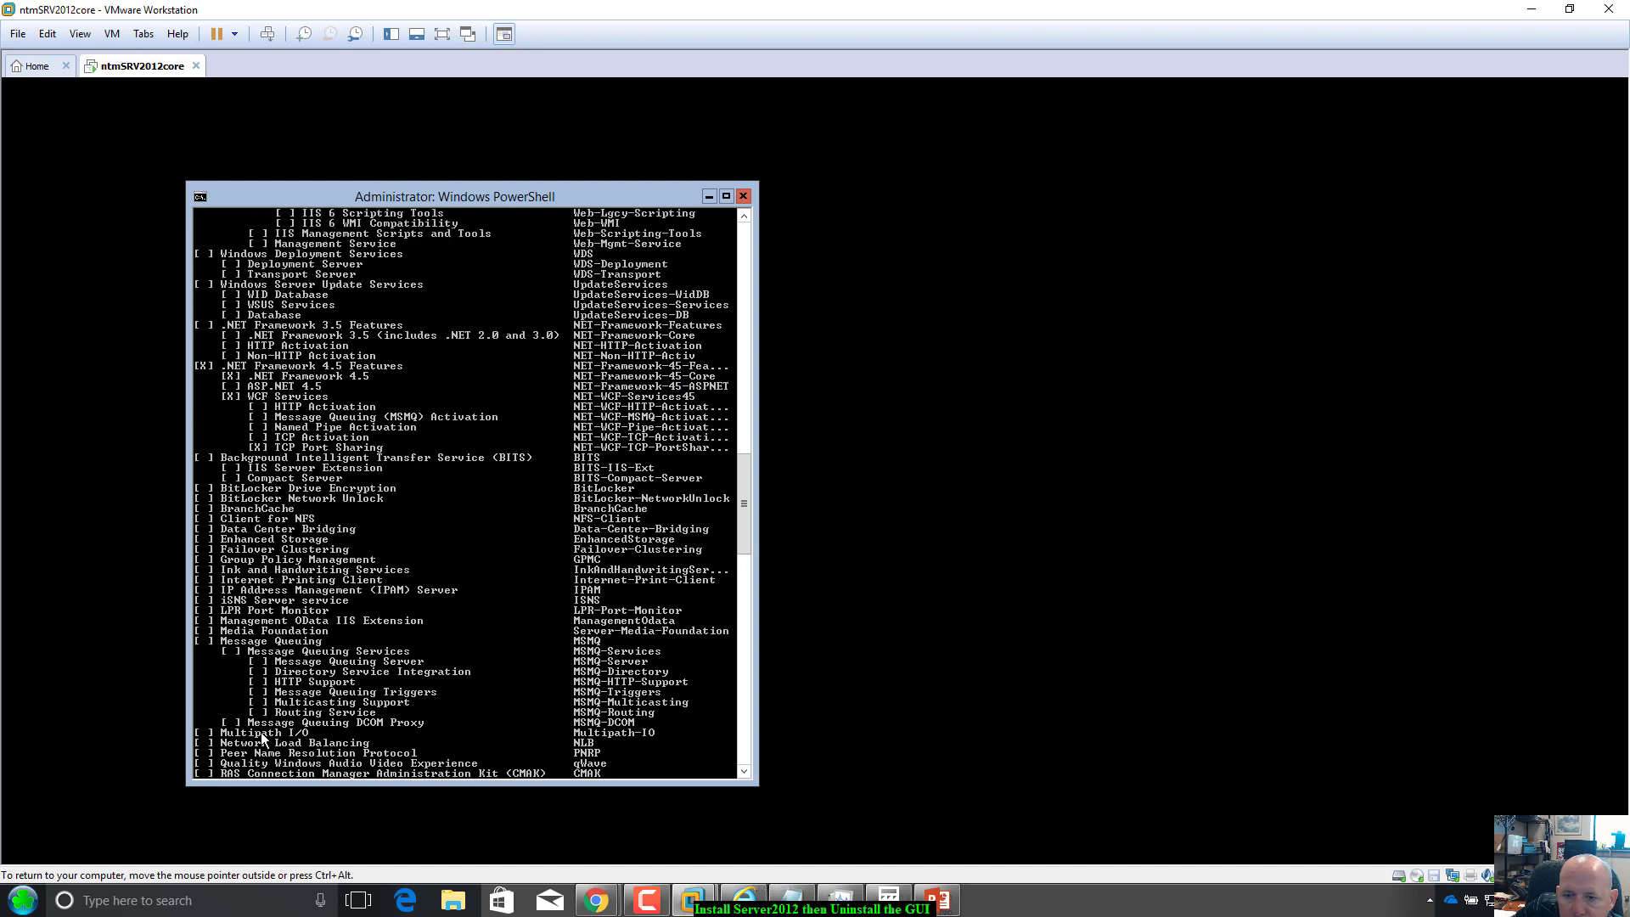
pyautogui.scroll(3, 297, 690)
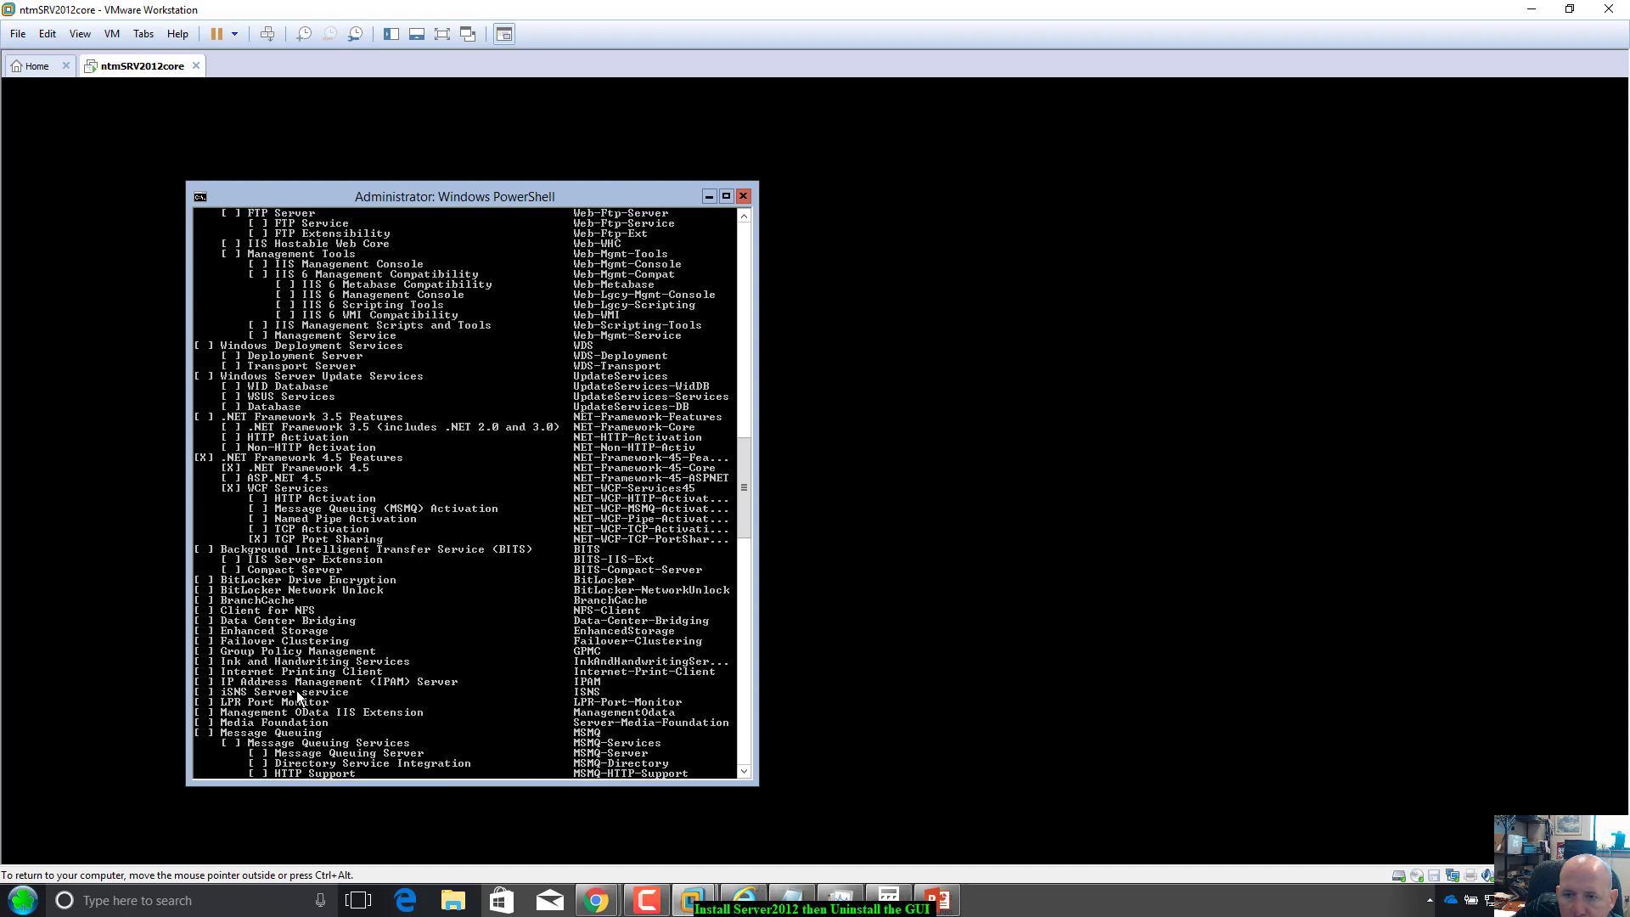
pyautogui.scroll(4, 297, 690)
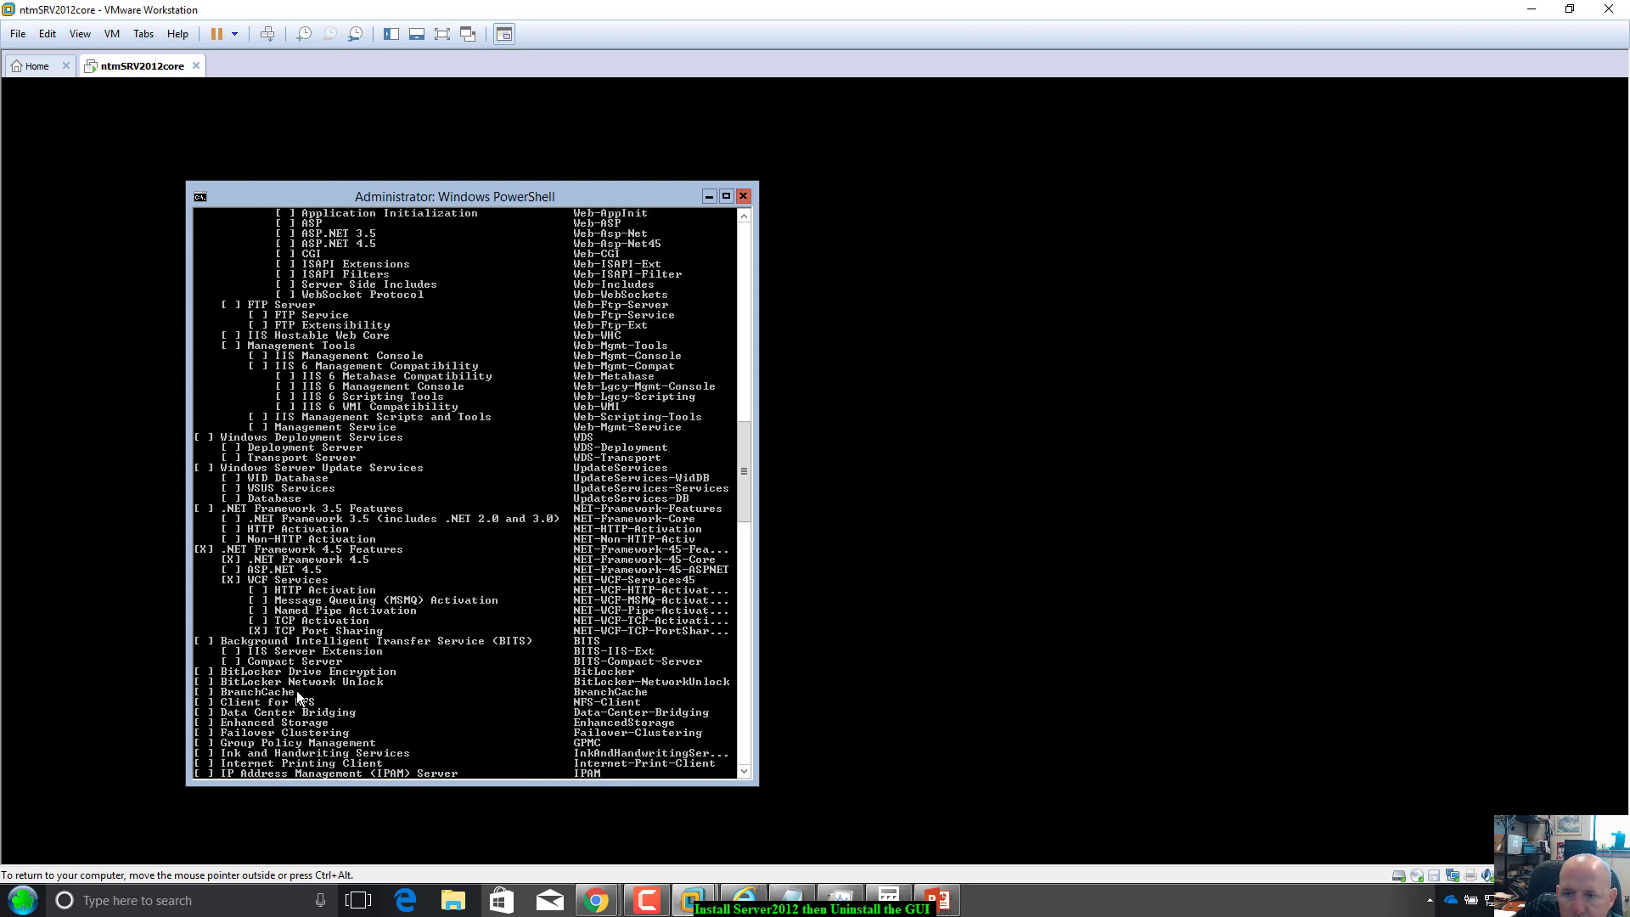
pyautogui.scroll(4, 297, 691)
pyautogui.scroll(6, 298, 691)
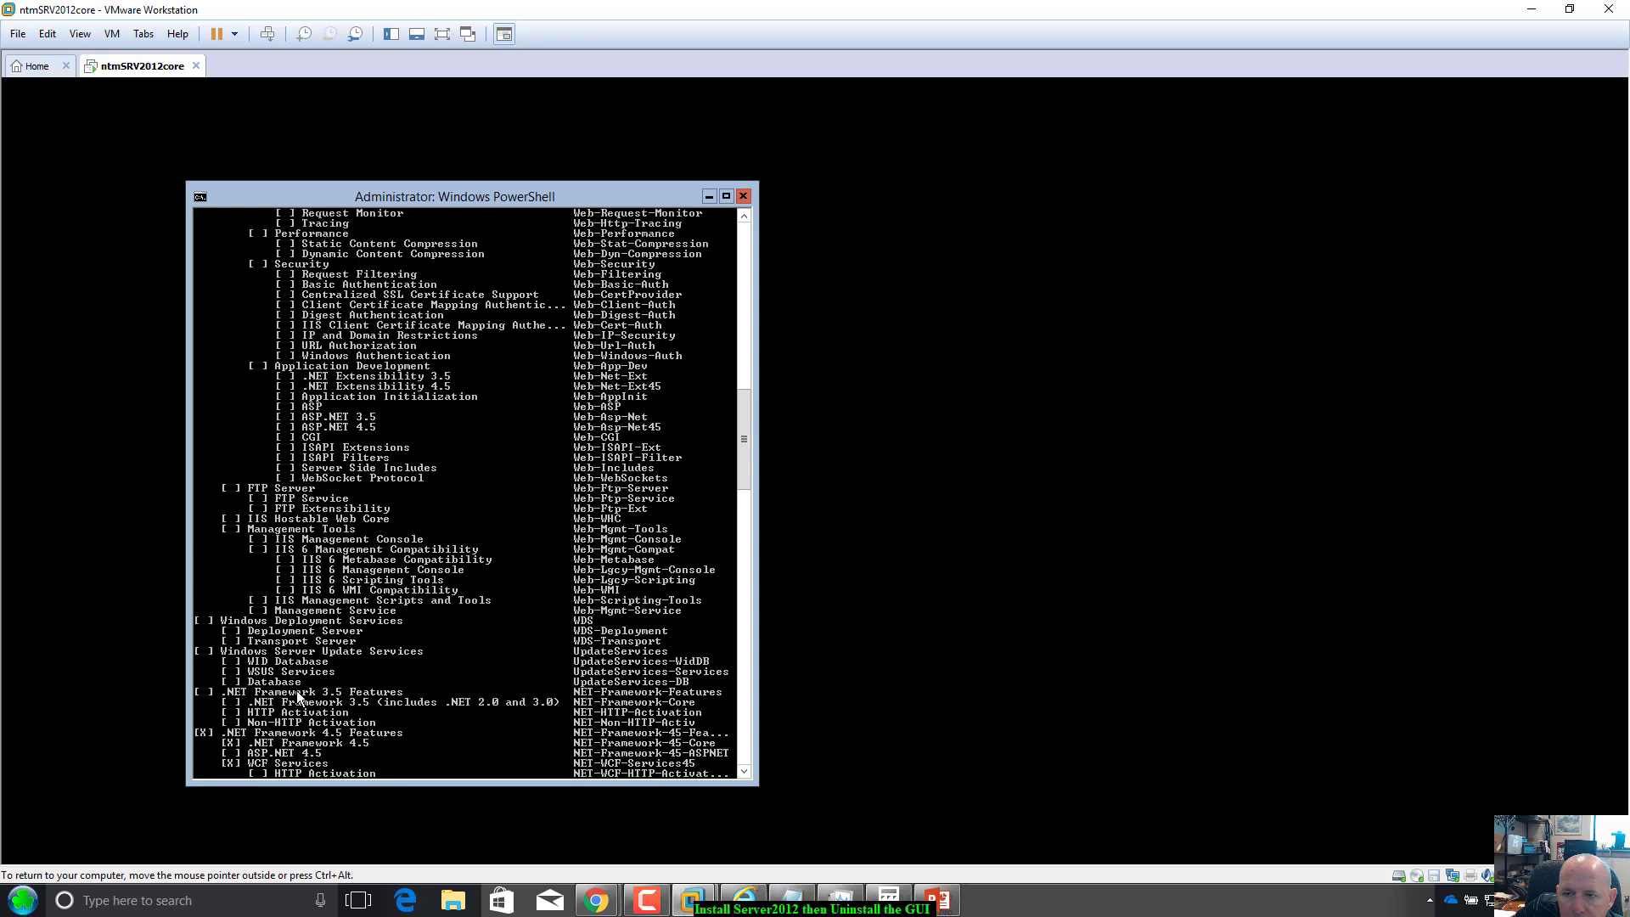
pyautogui.scroll(3, 297, 691)
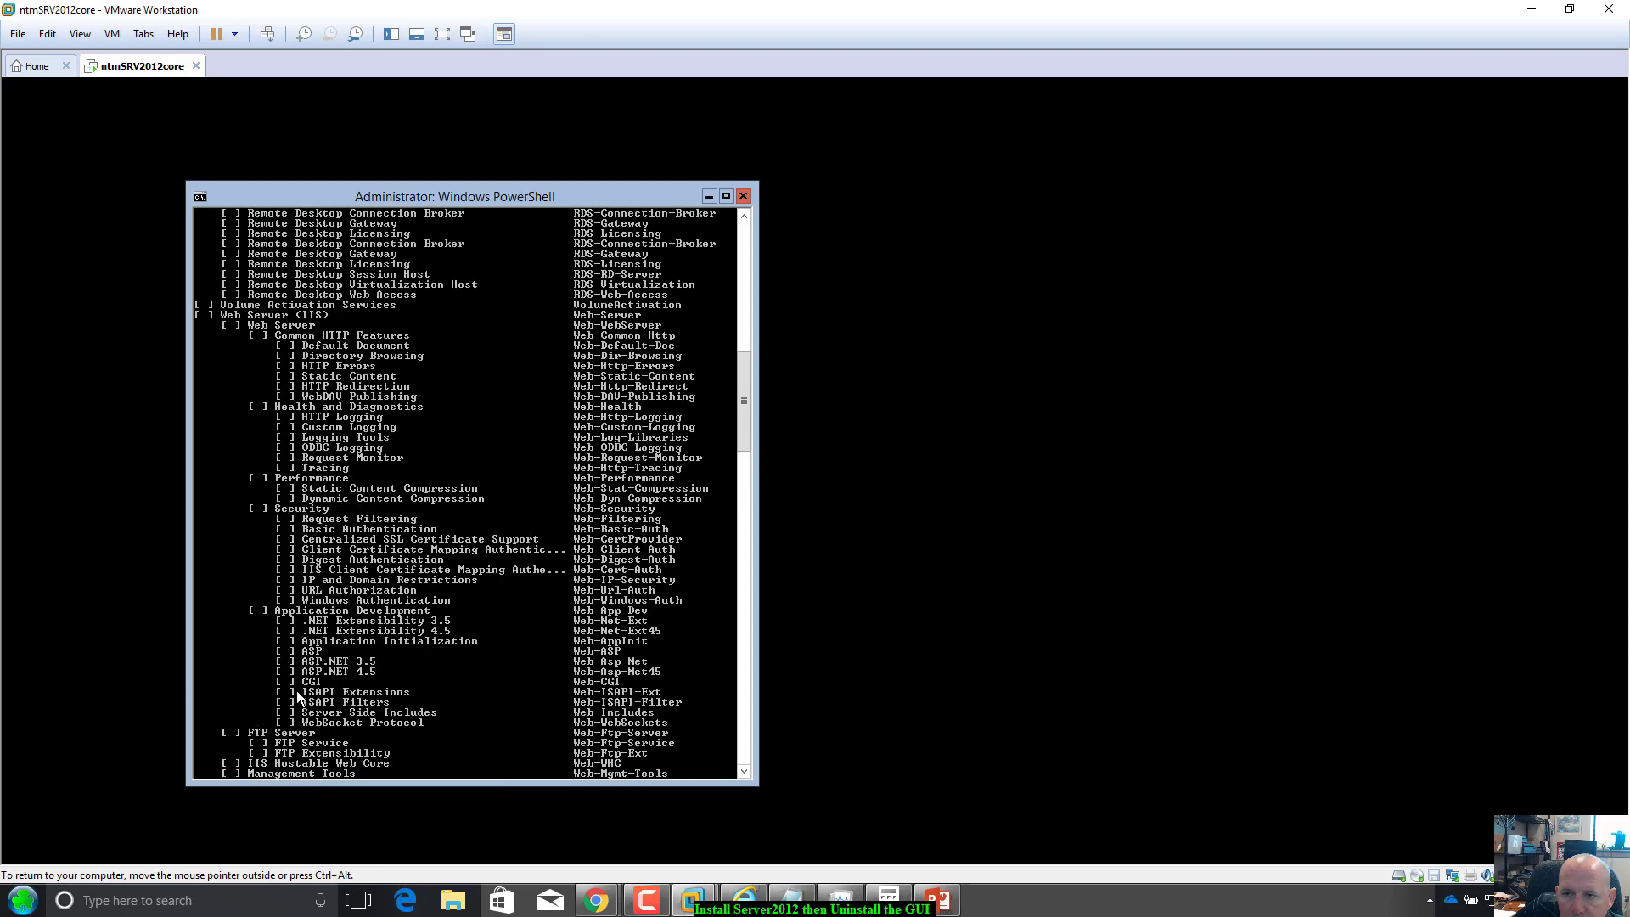
pyautogui.scroll(6, 297, 690)
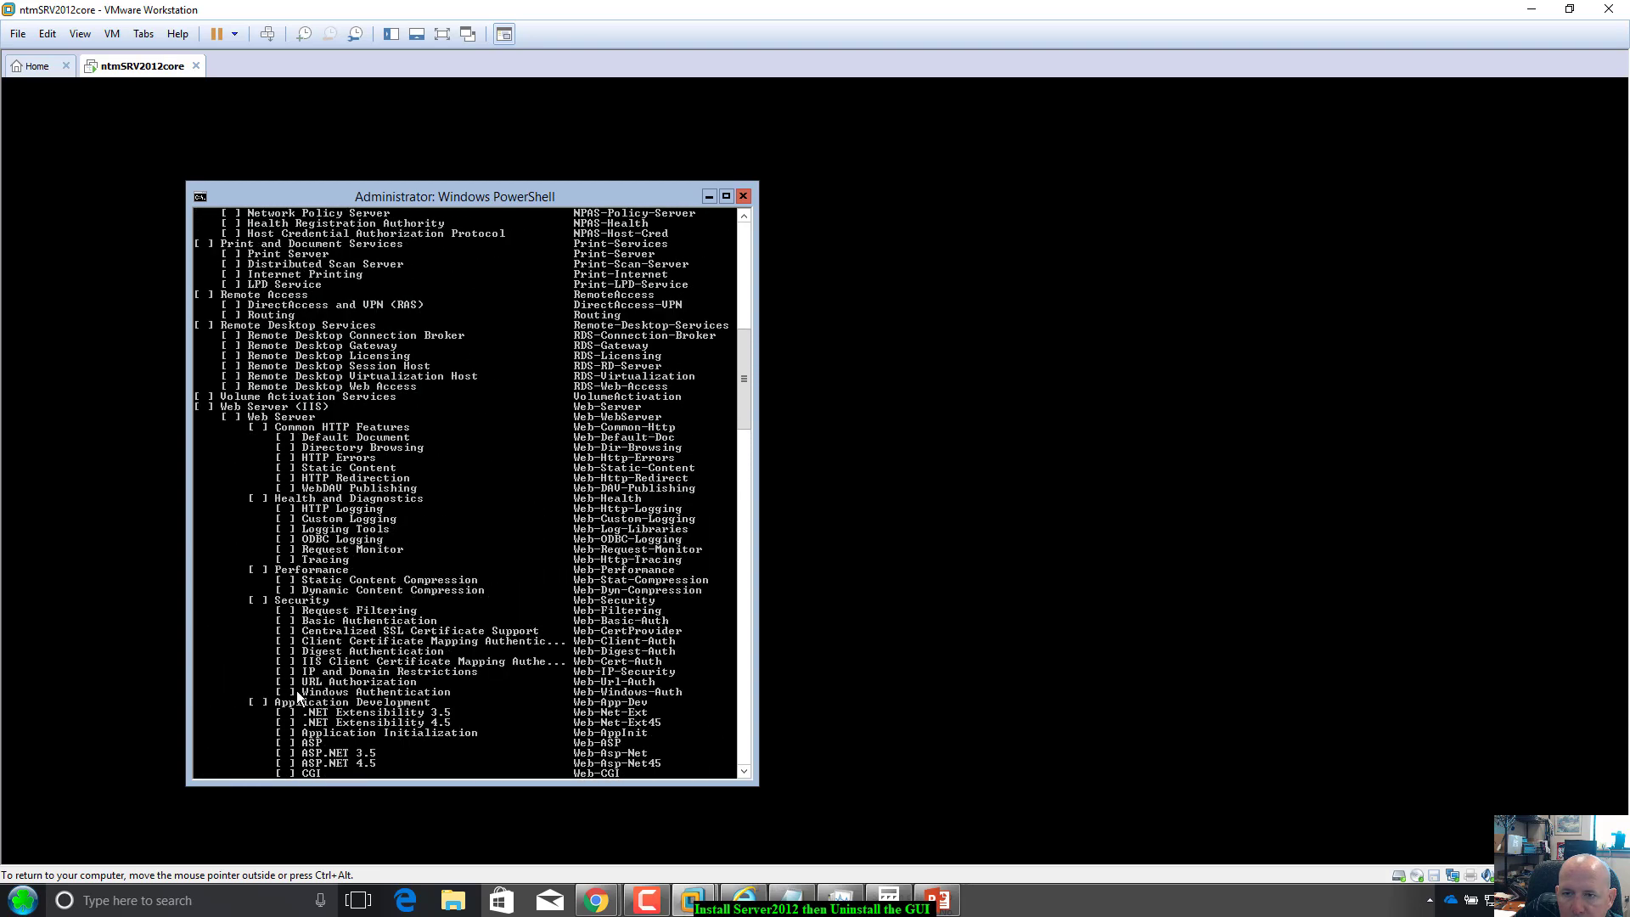
pyautogui.scroll(5, 298, 690)
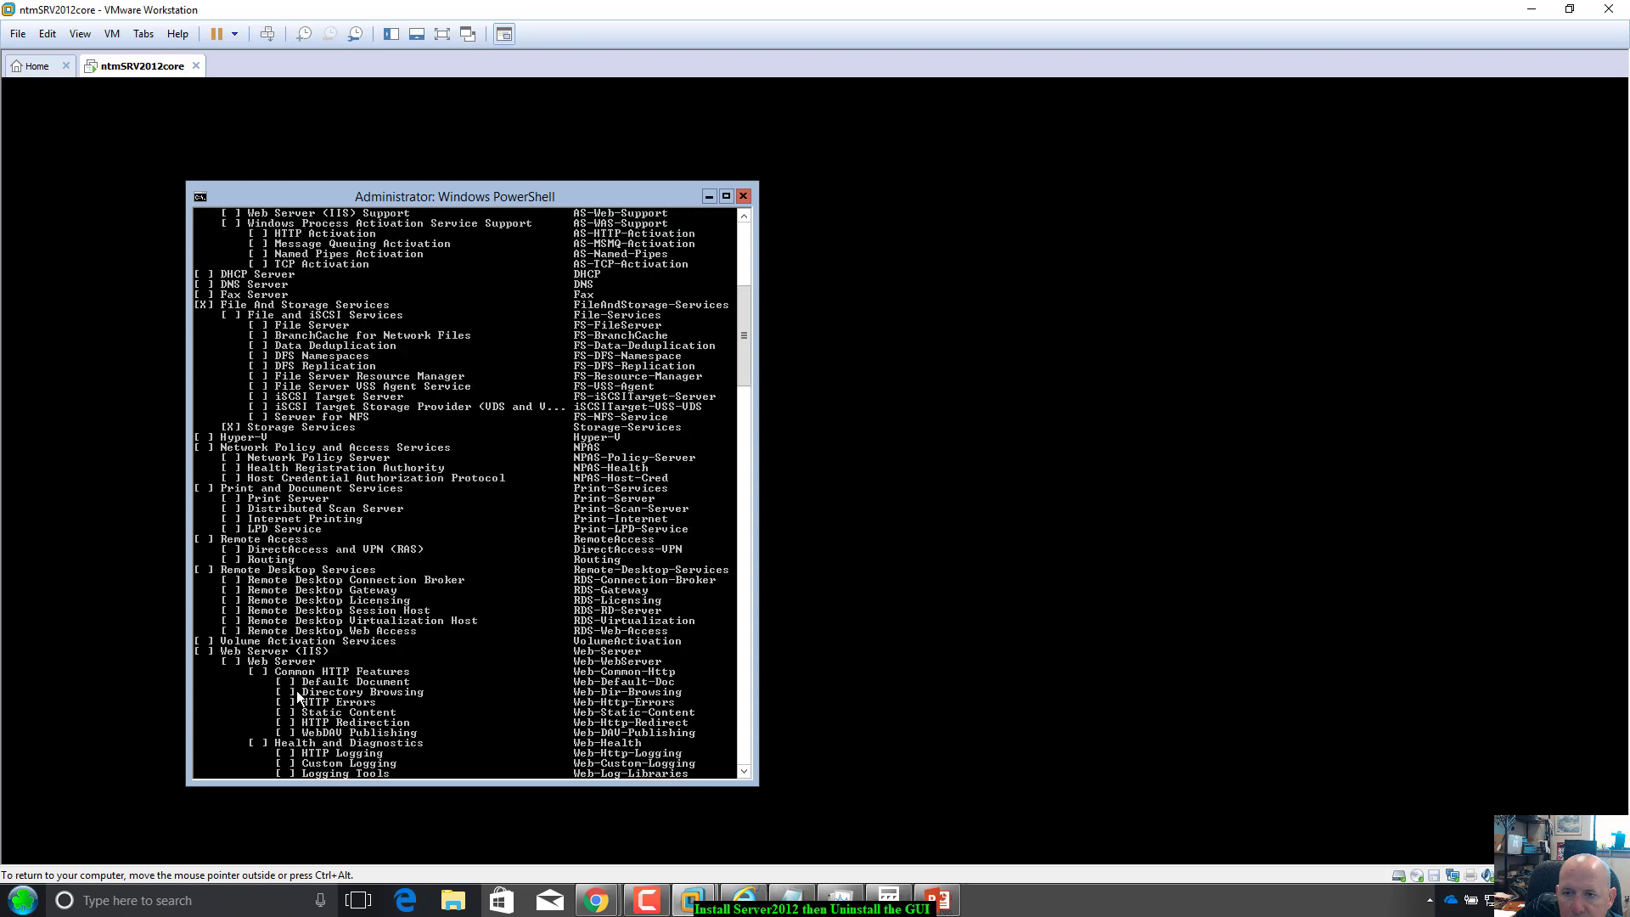
pyautogui.scroll(7, 298, 690)
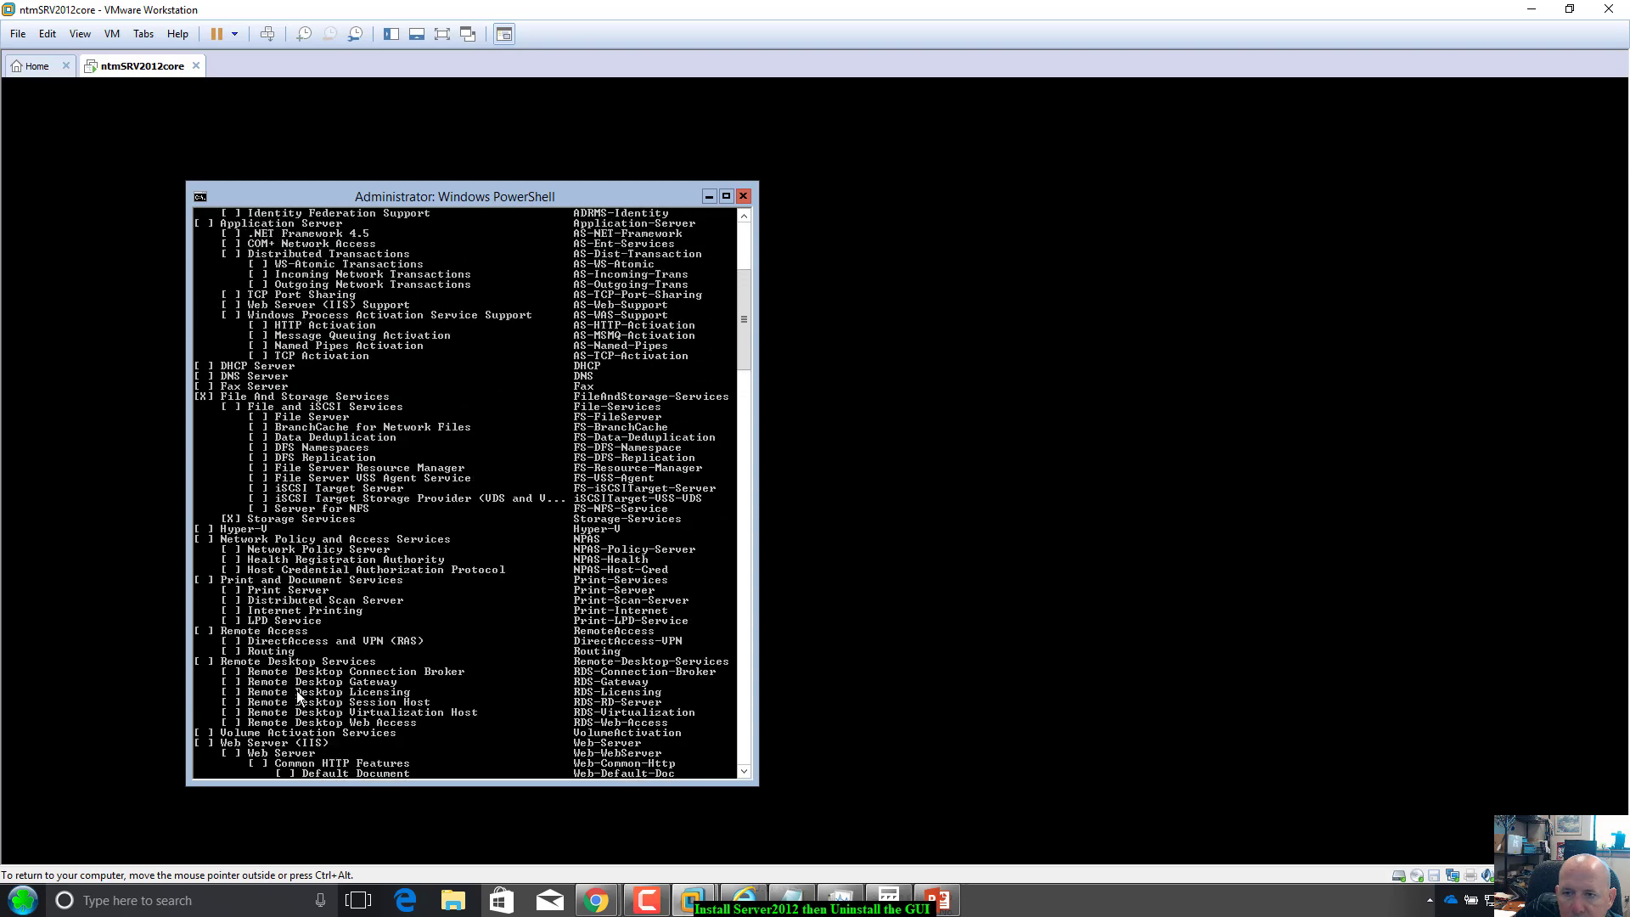
pyautogui.scroll(5, 297, 691)
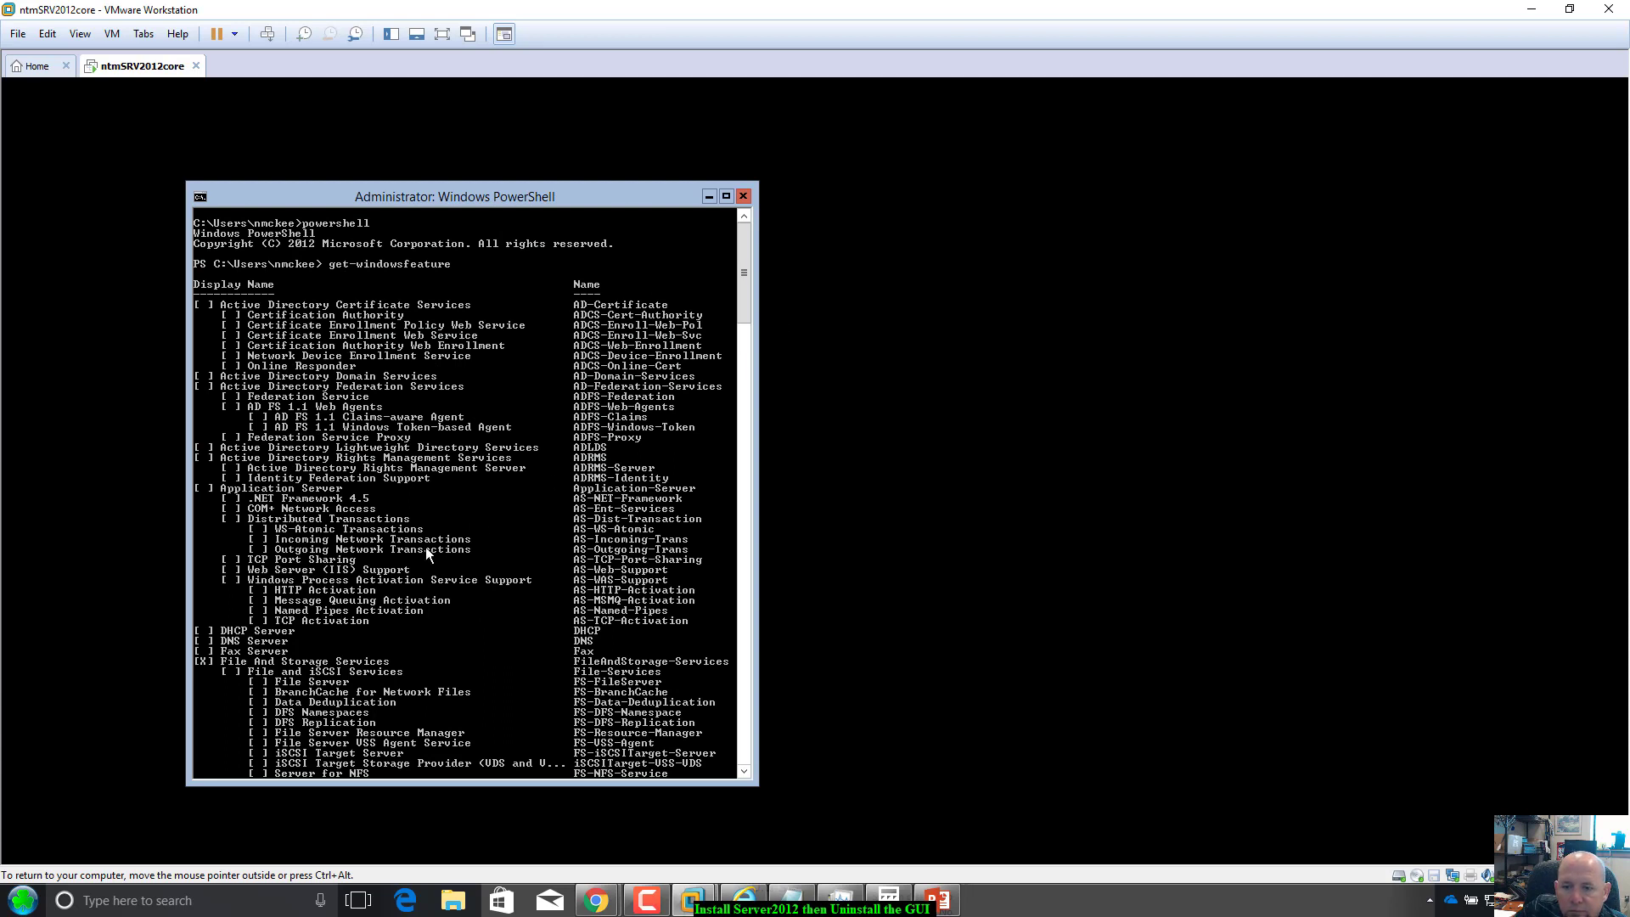
# Examine which server roles are installed in the get-windowsfeature output, from Active Directory Certificate Services to Windows Server Update Services.
pyautogui.scroll(-4, 425, 547)
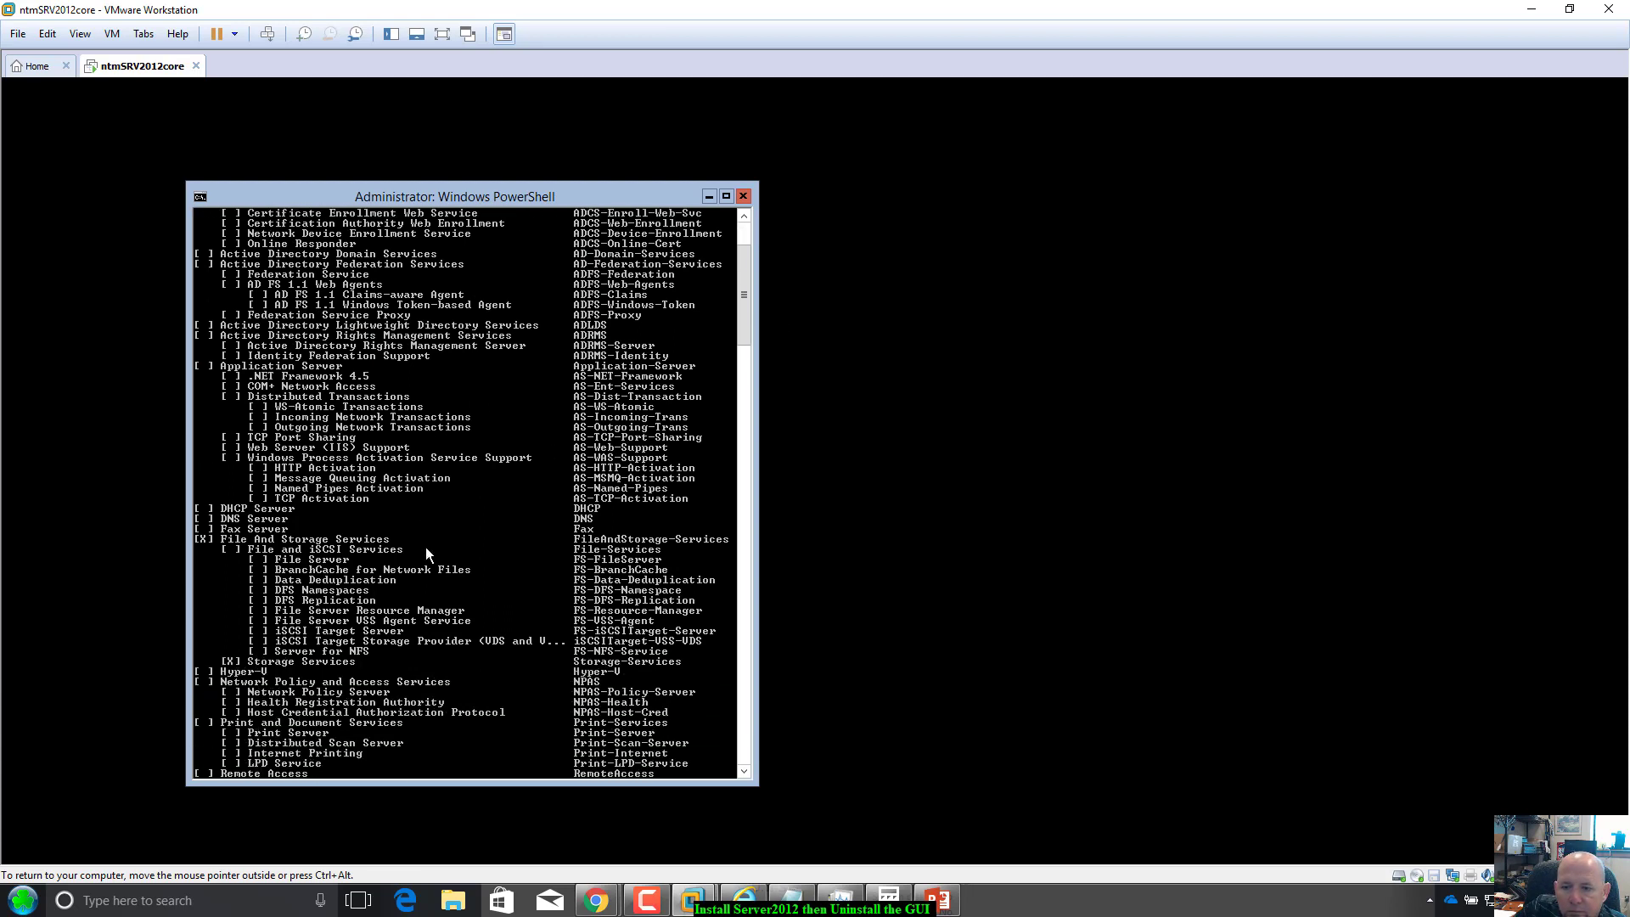
pyautogui.scroll(-1, 425, 555)
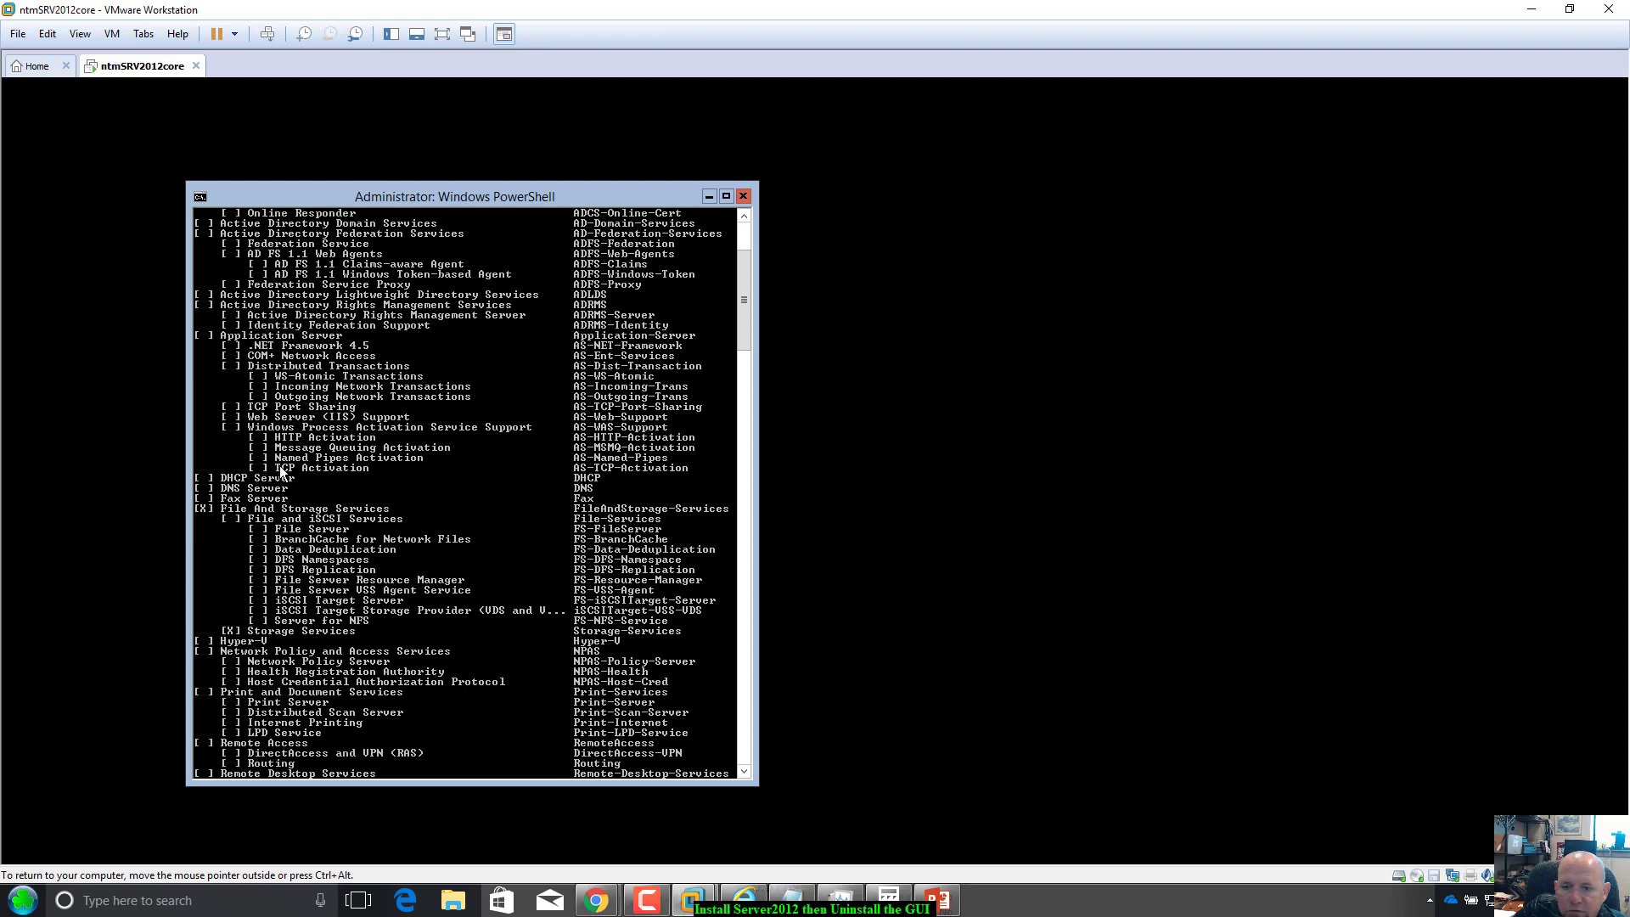
pyautogui.scroll(5, 283, 478)
pyautogui.scroll(-3, 283, 478)
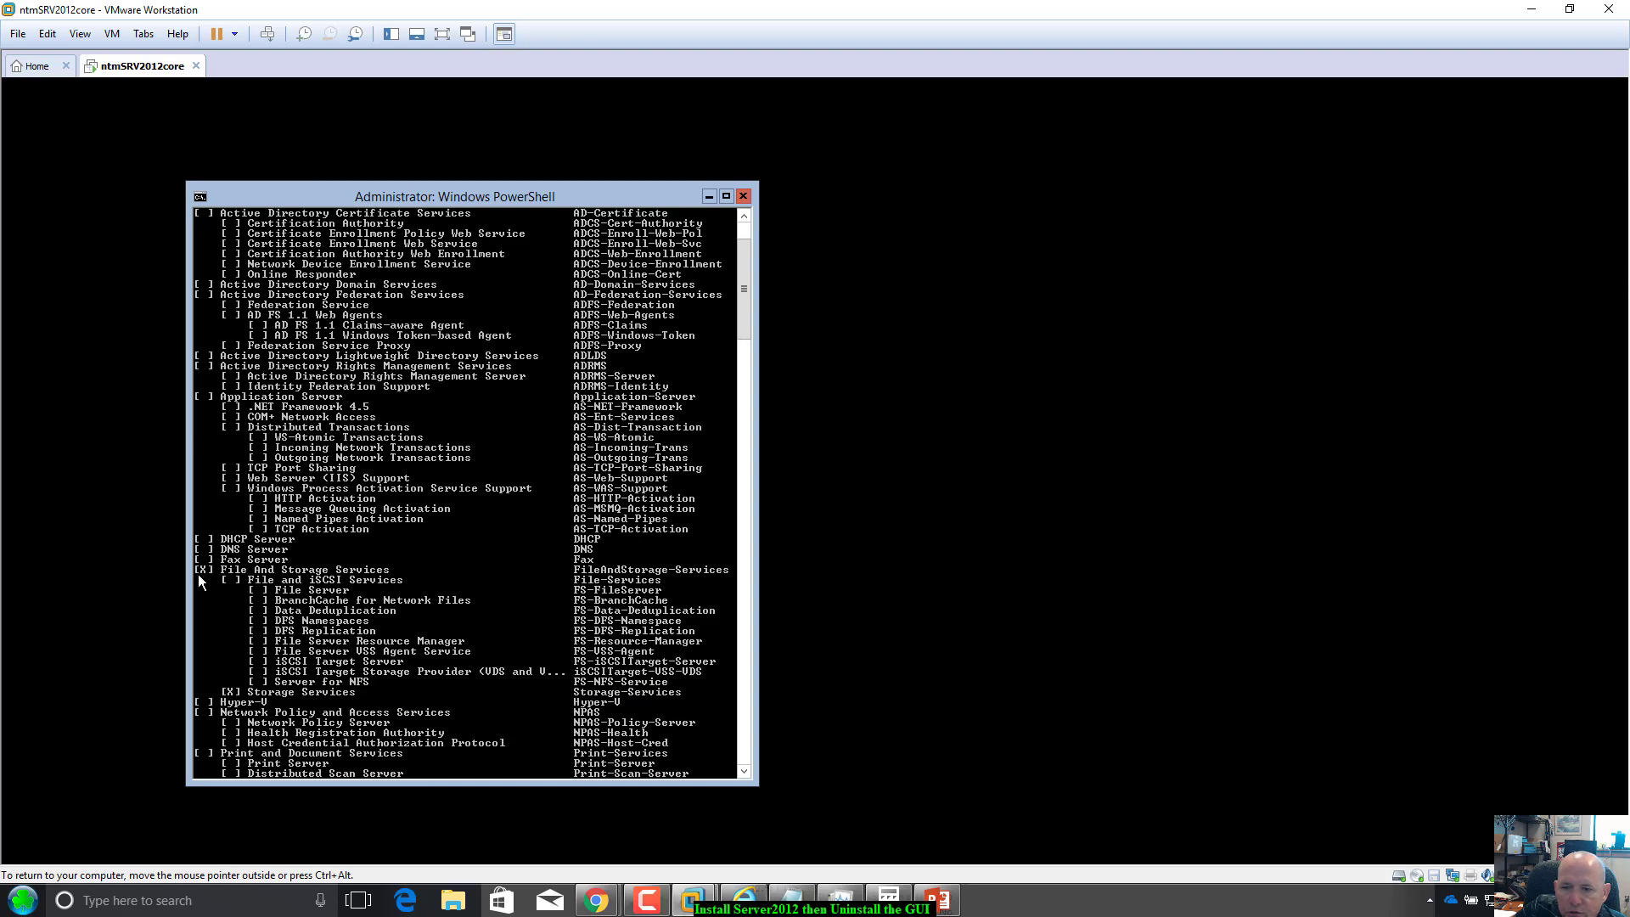
pyautogui.scroll(-5, 276, 416)
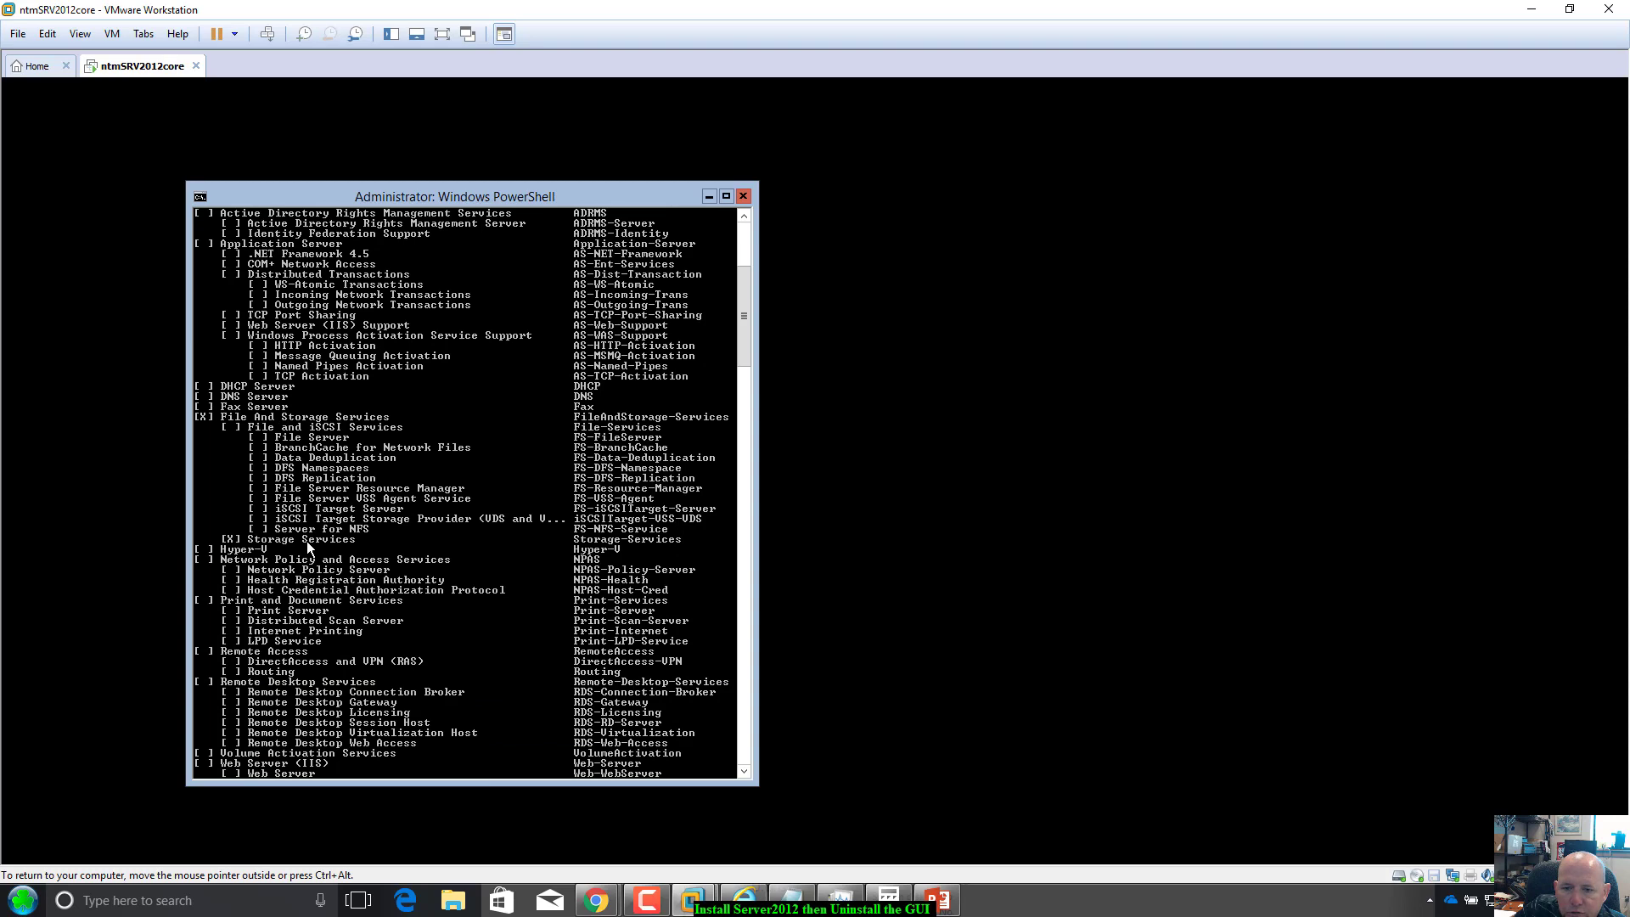
pyautogui.scroll(-3, 308, 546)
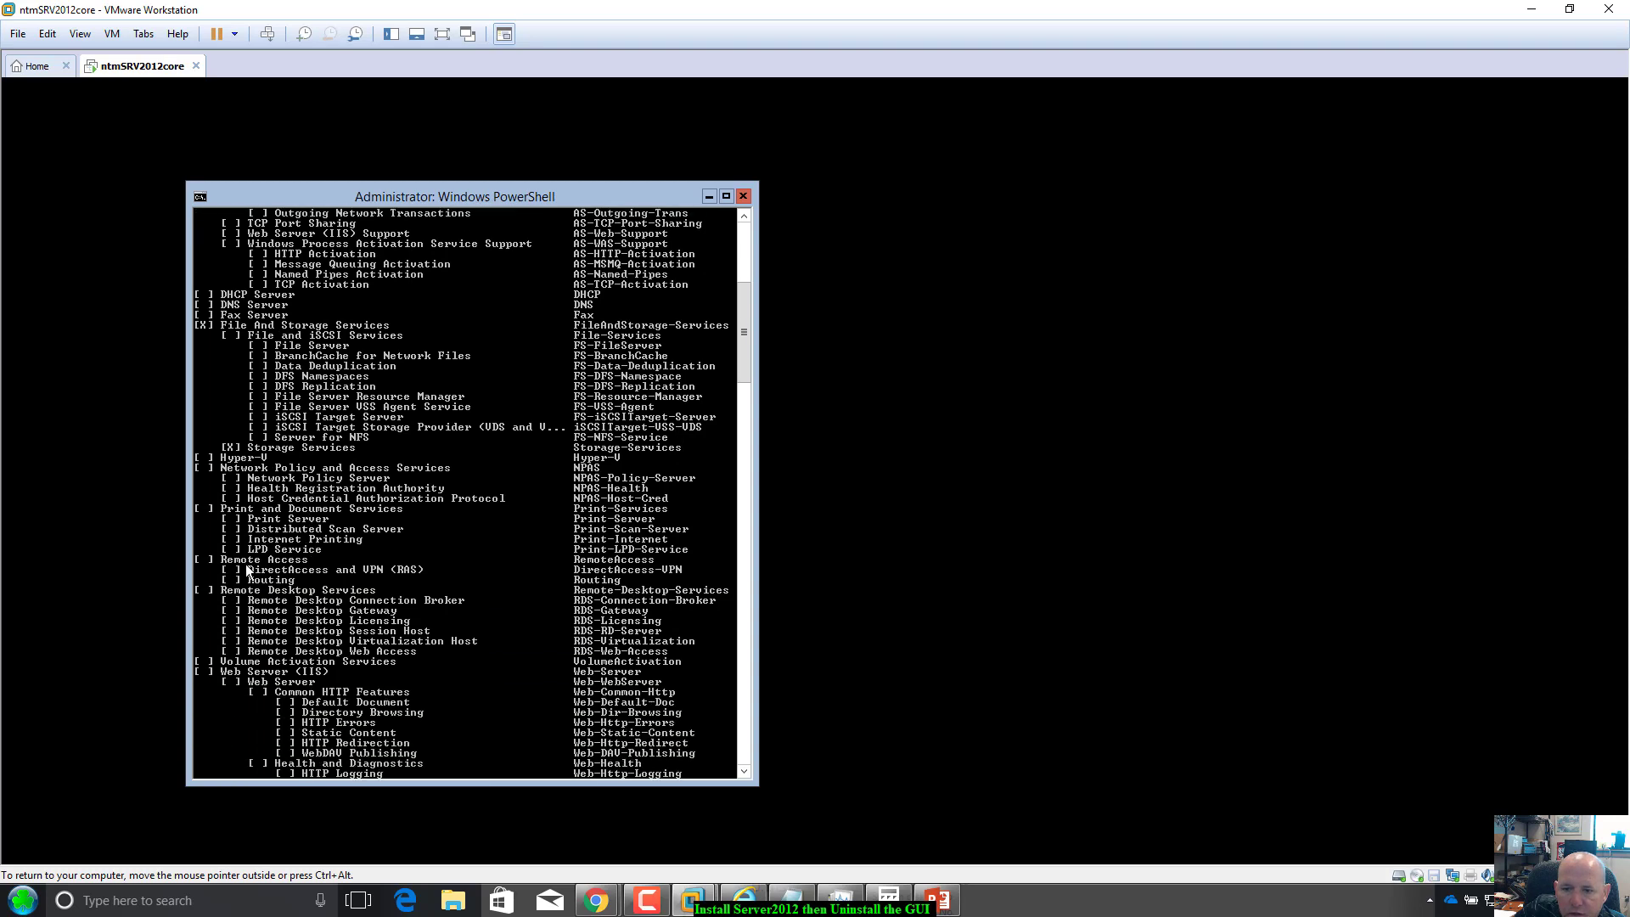
pyautogui.scroll(-8, 247, 570)
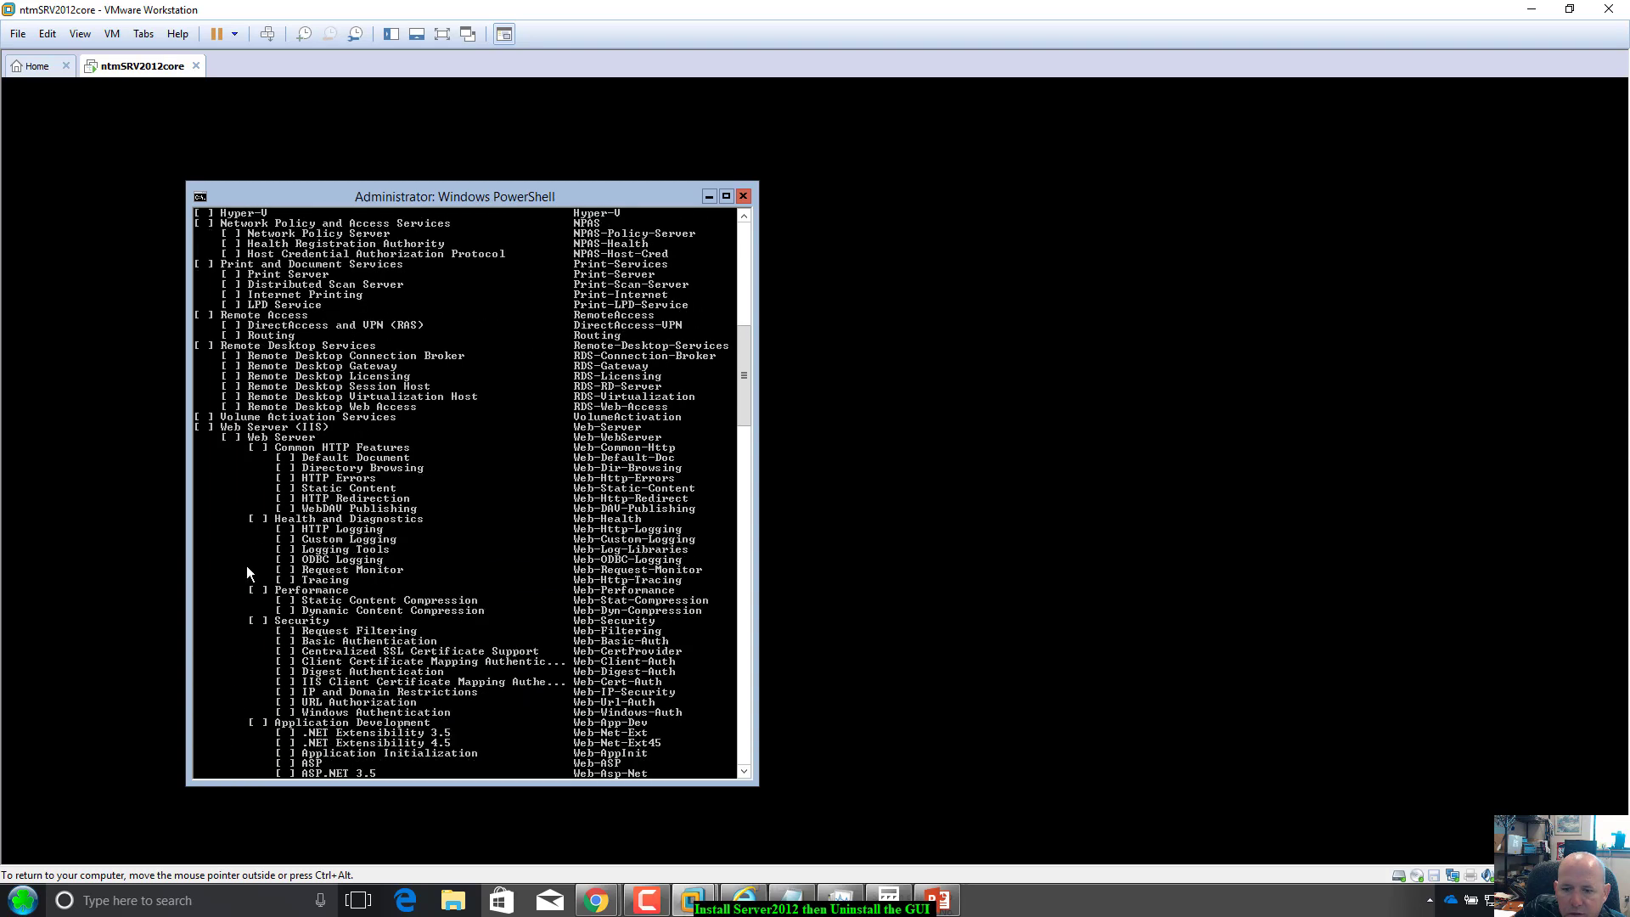
pyautogui.scroll(-9, 247, 567)
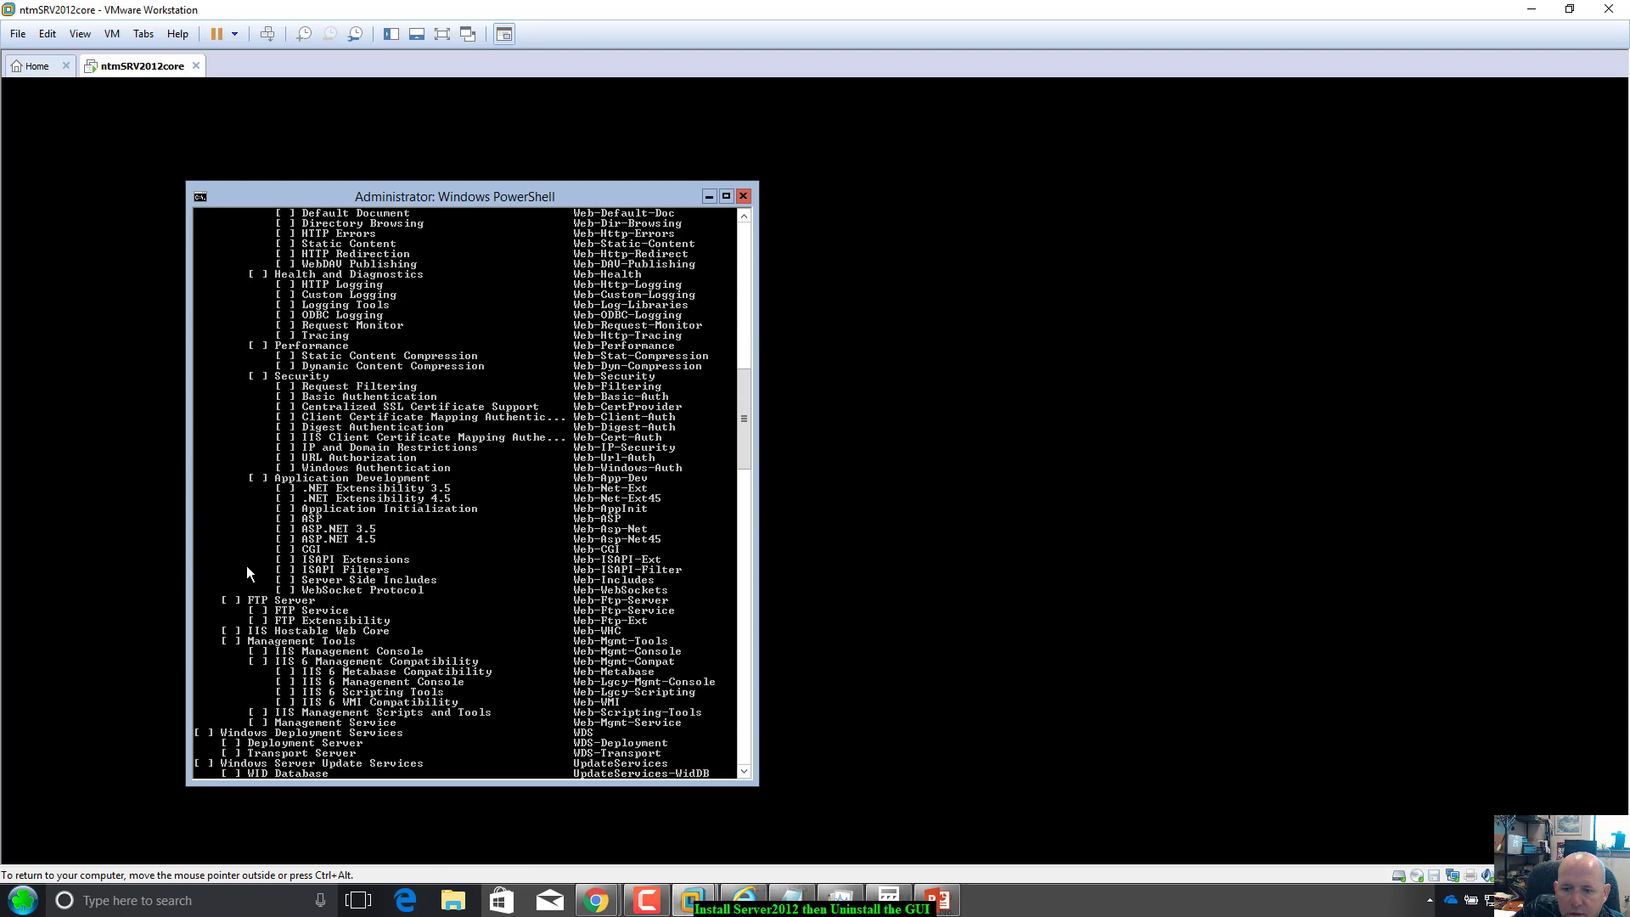
pyautogui.scroll(-3, 247, 566)
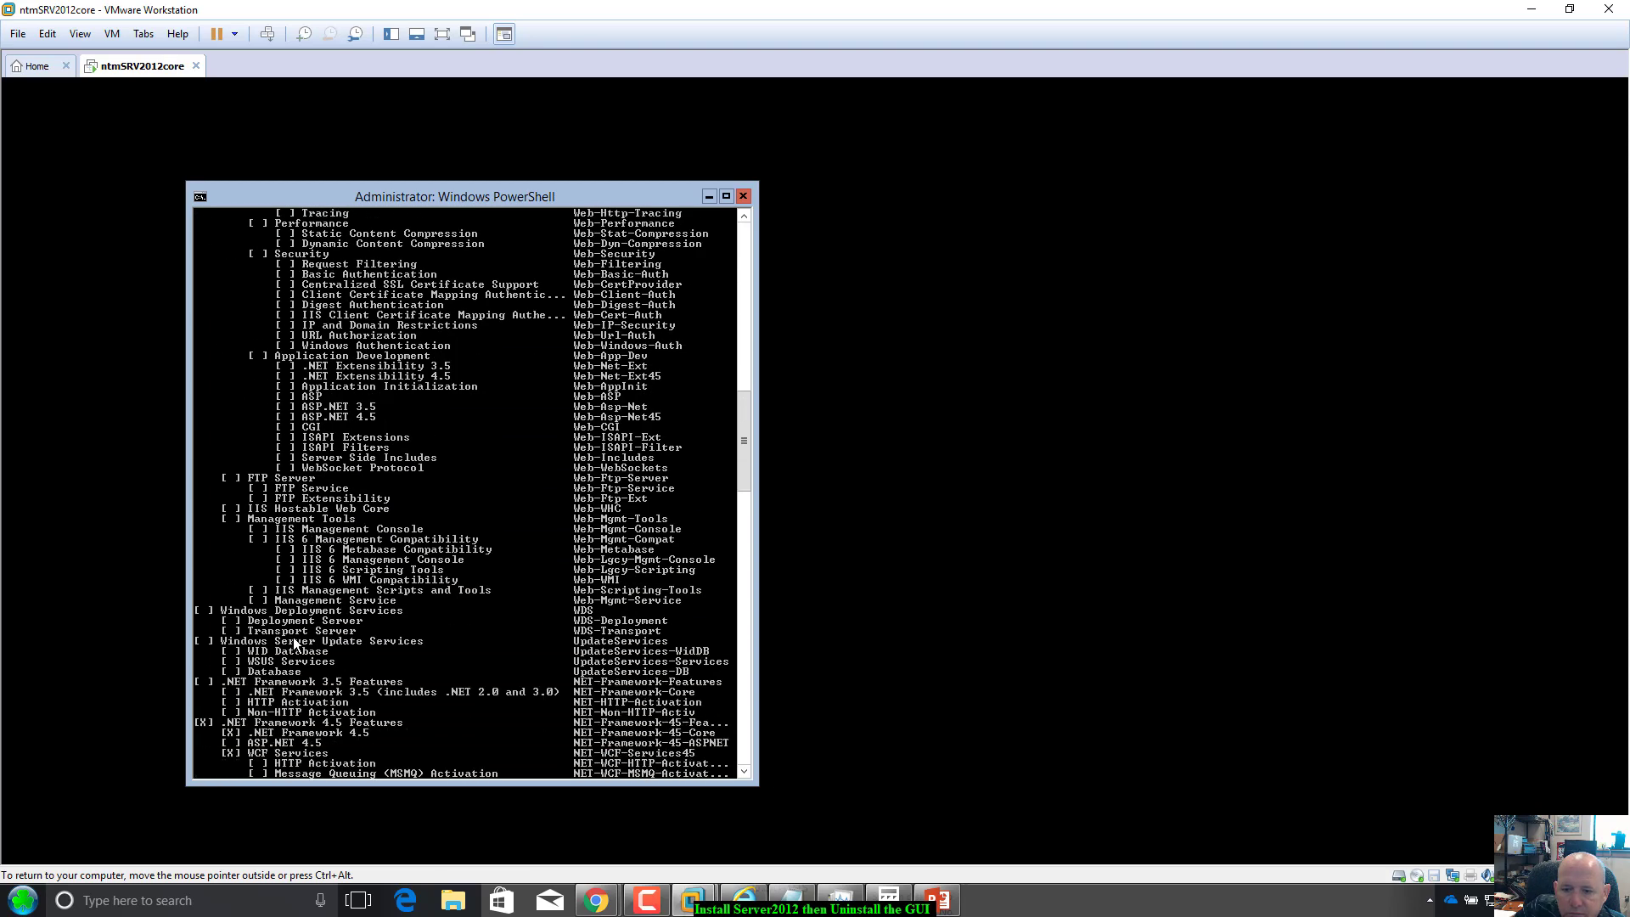
# Examine the install state of the features from .NET Framework 3.5 through the Remote Server Administration Tools.
pyautogui.scroll(-2, 296, 645)
pyautogui.scroll(-1, 296, 646)
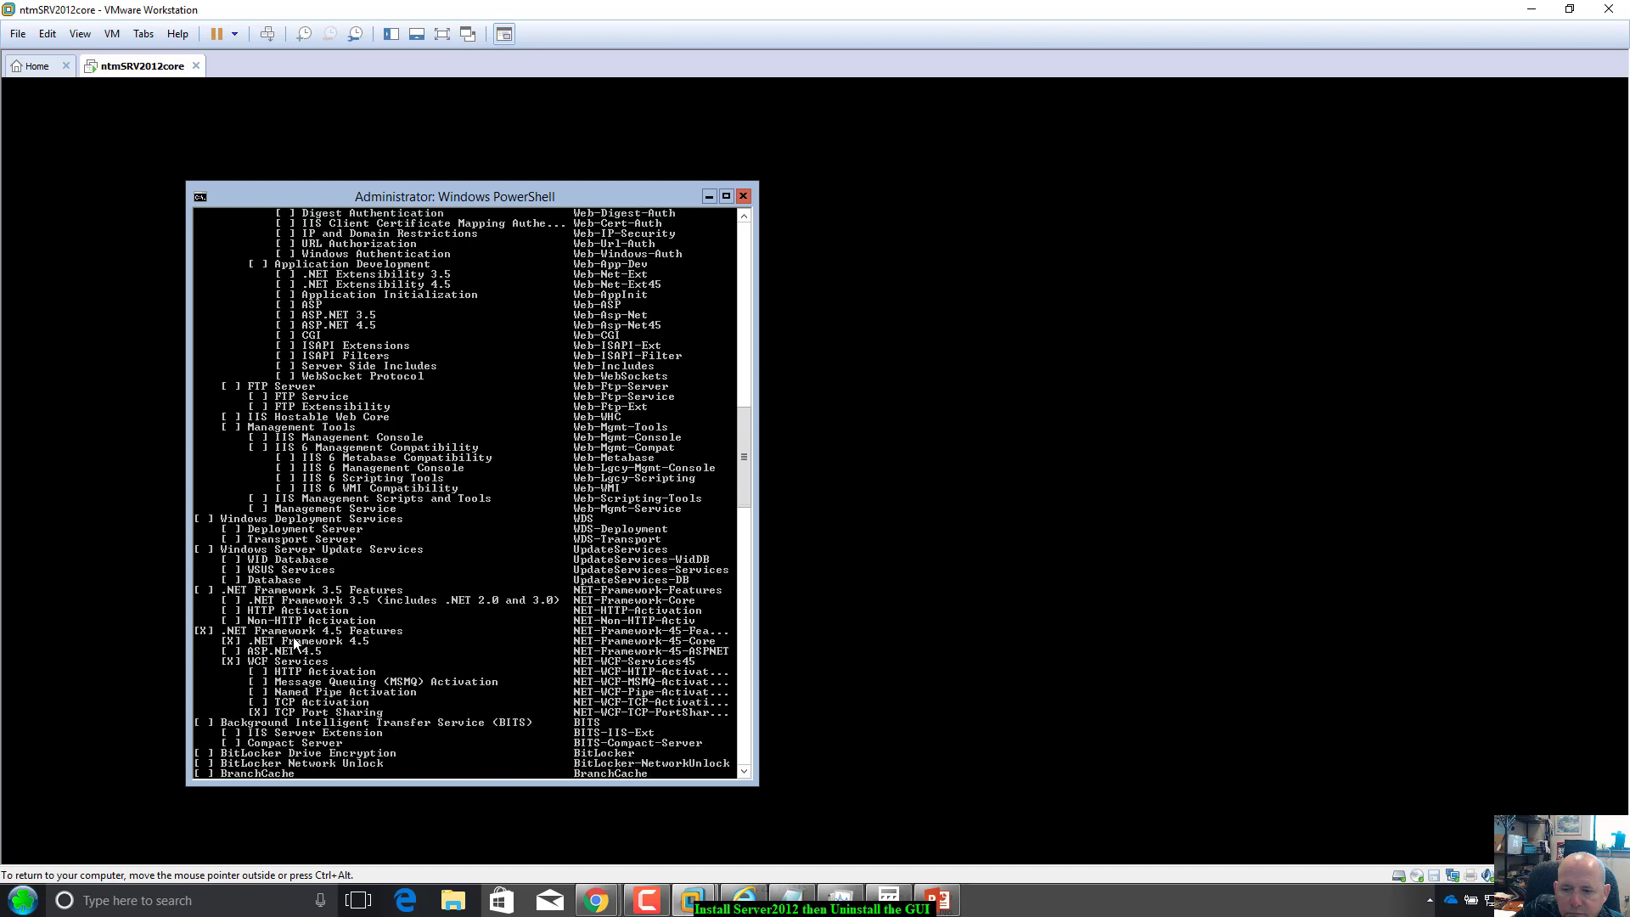
pyautogui.scroll(-4, 296, 646)
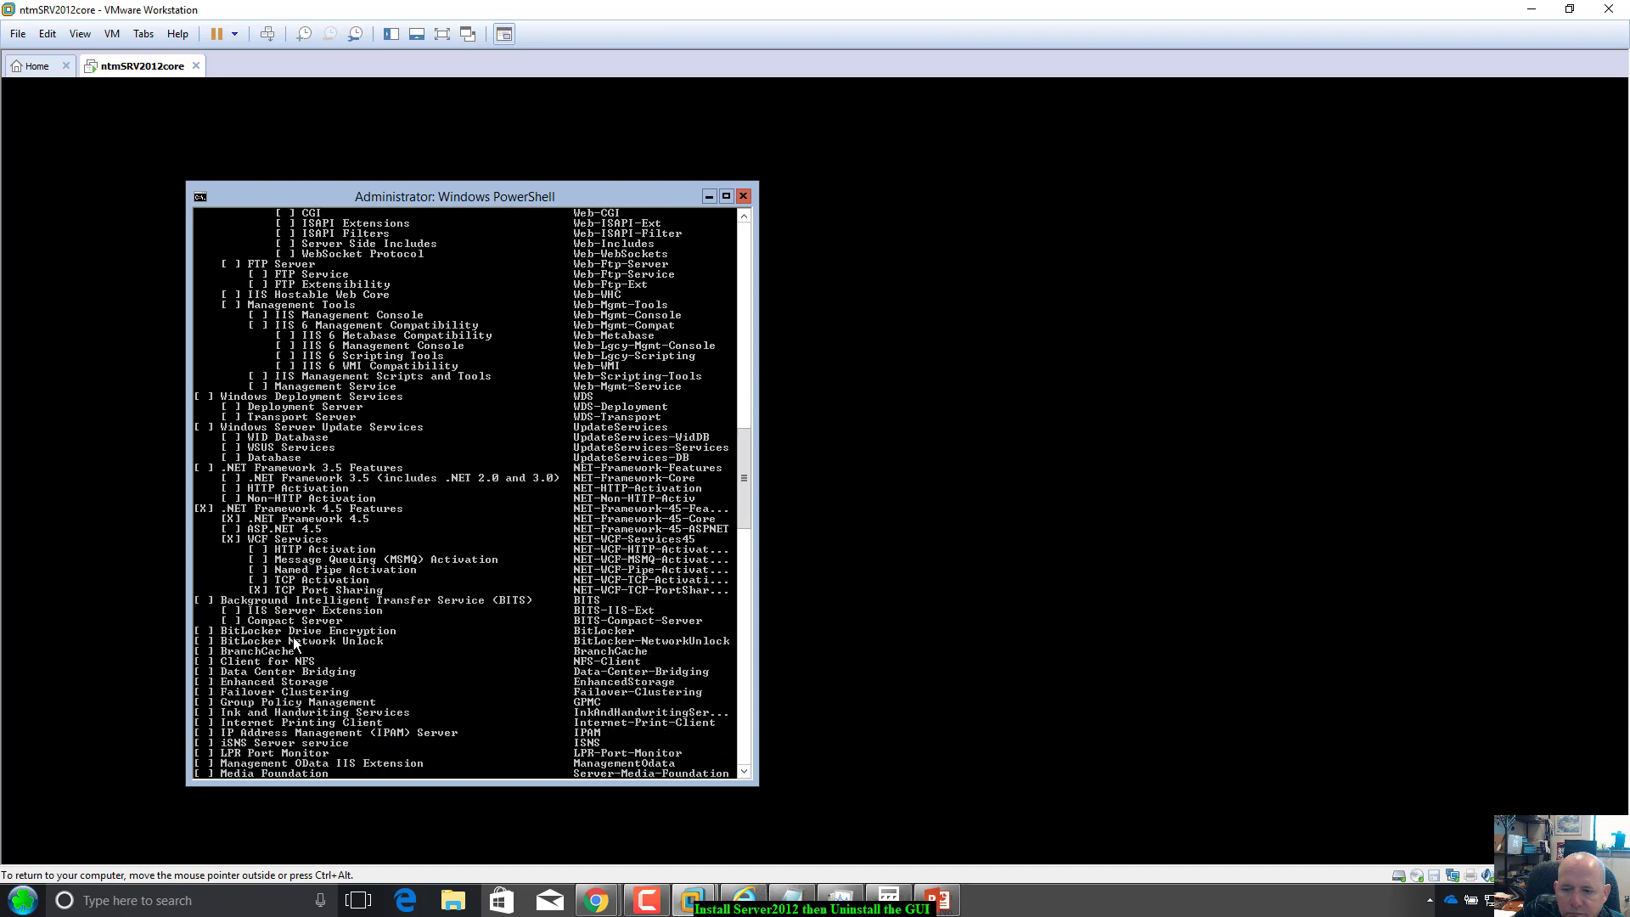
pyautogui.scroll(-1, 293, 643)
pyautogui.scroll(-4, 293, 642)
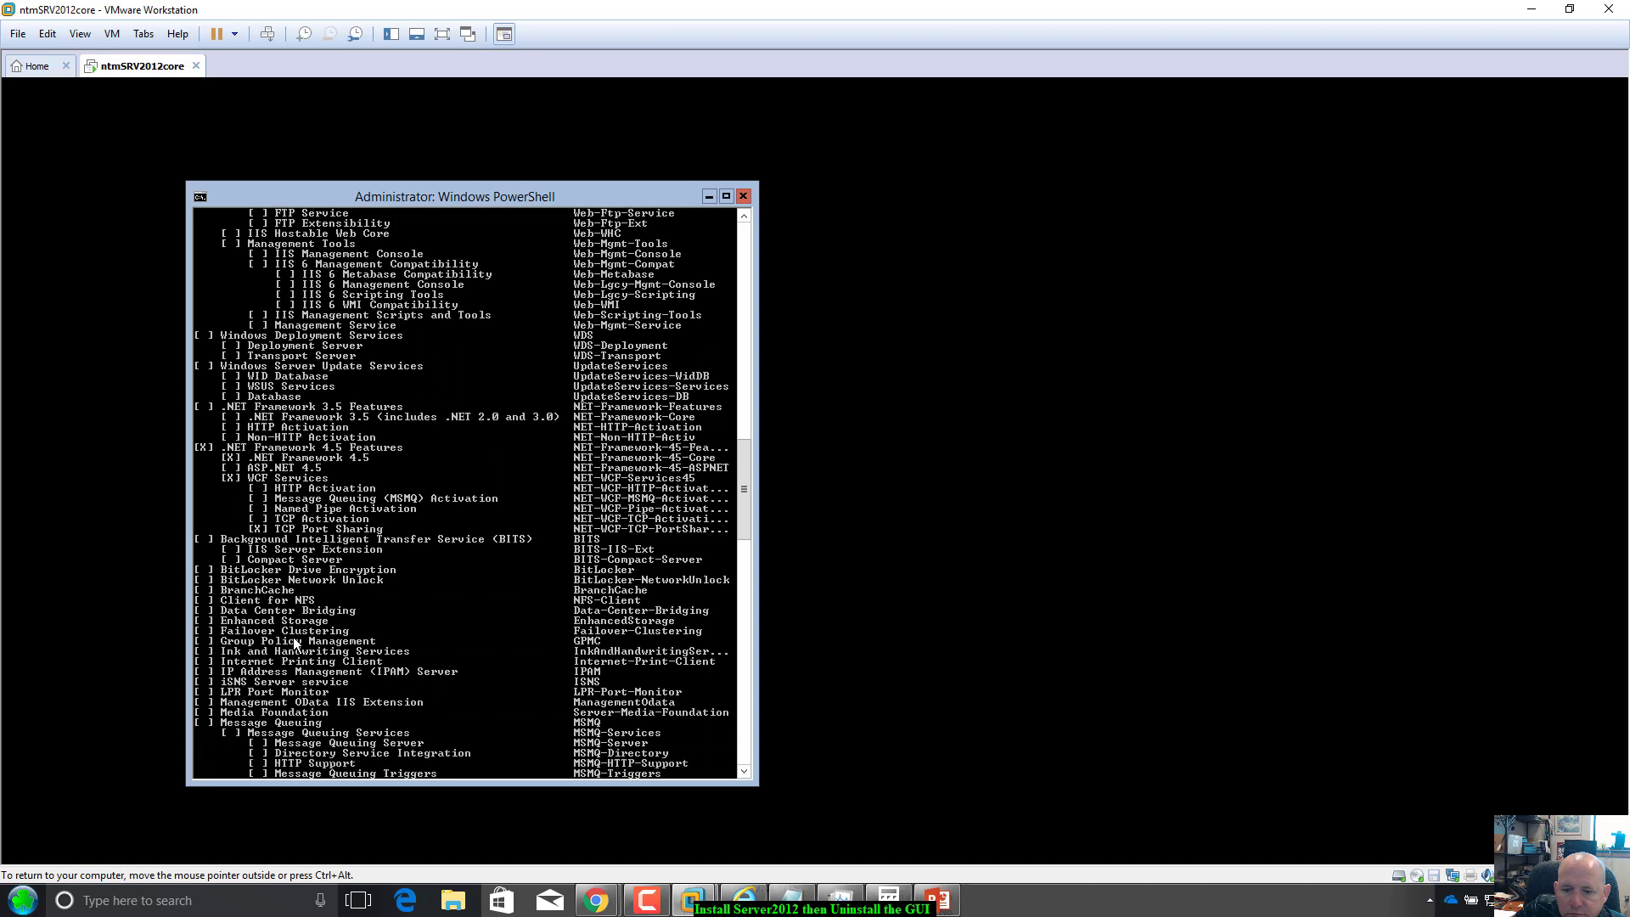
pyautogui.scroll(-2, 293, 643)
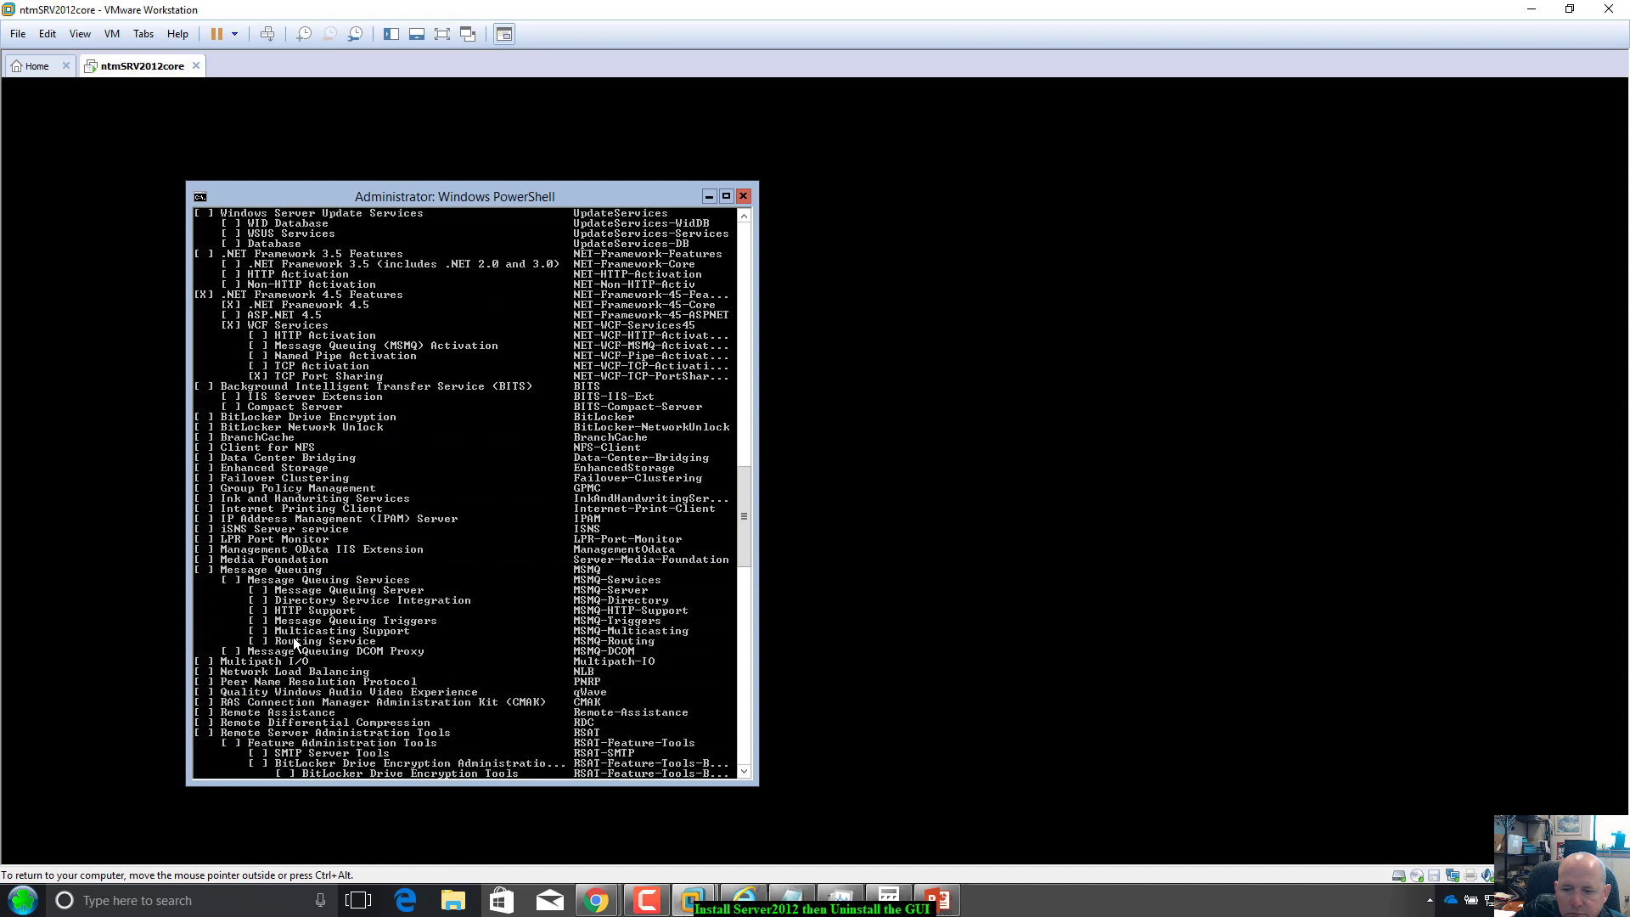
pyautogui.scroll(-2, 293, 643)
pyautogui.scroll(-2, 295, 646)
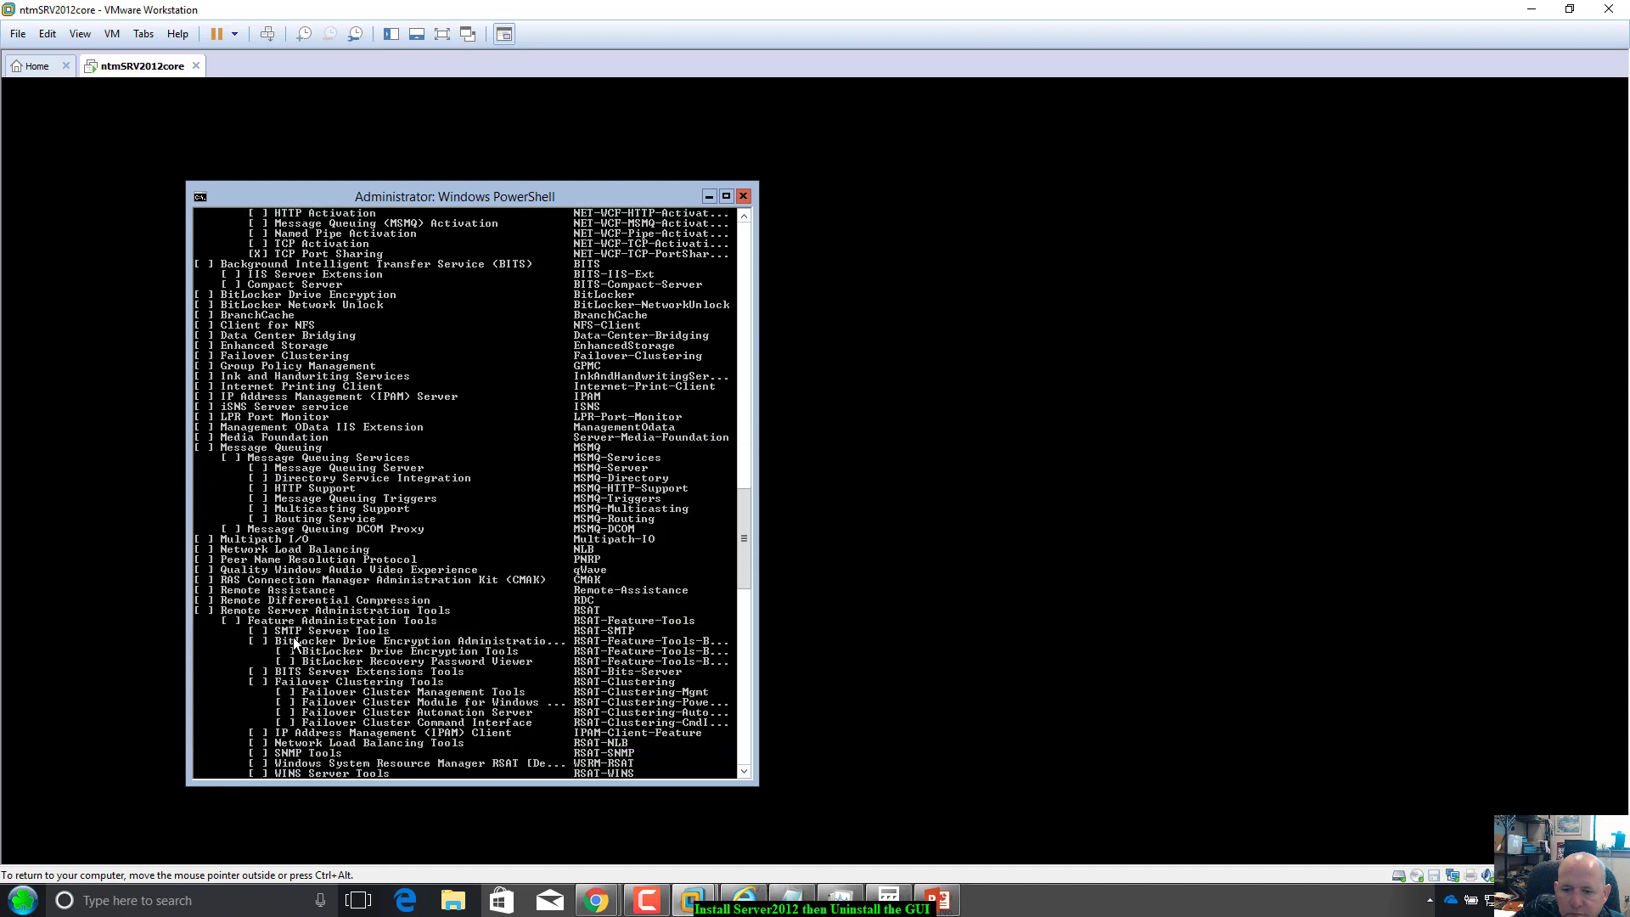
pyautogui.scroll(-5, 294, 643)
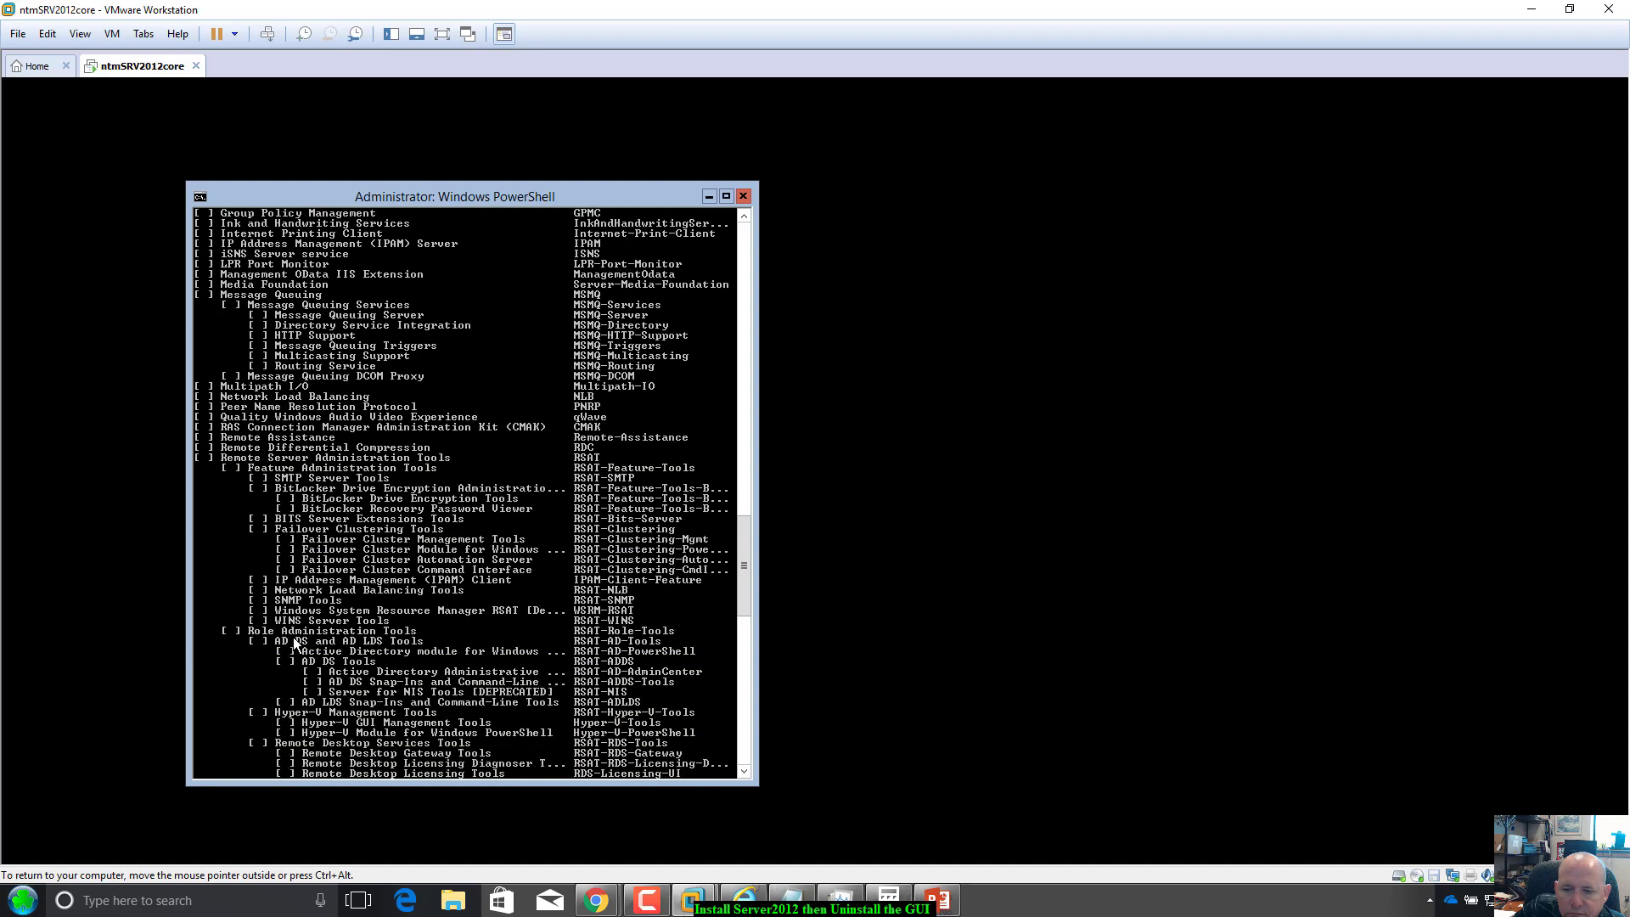
pyautogui.scroll(-2, 294, 643)
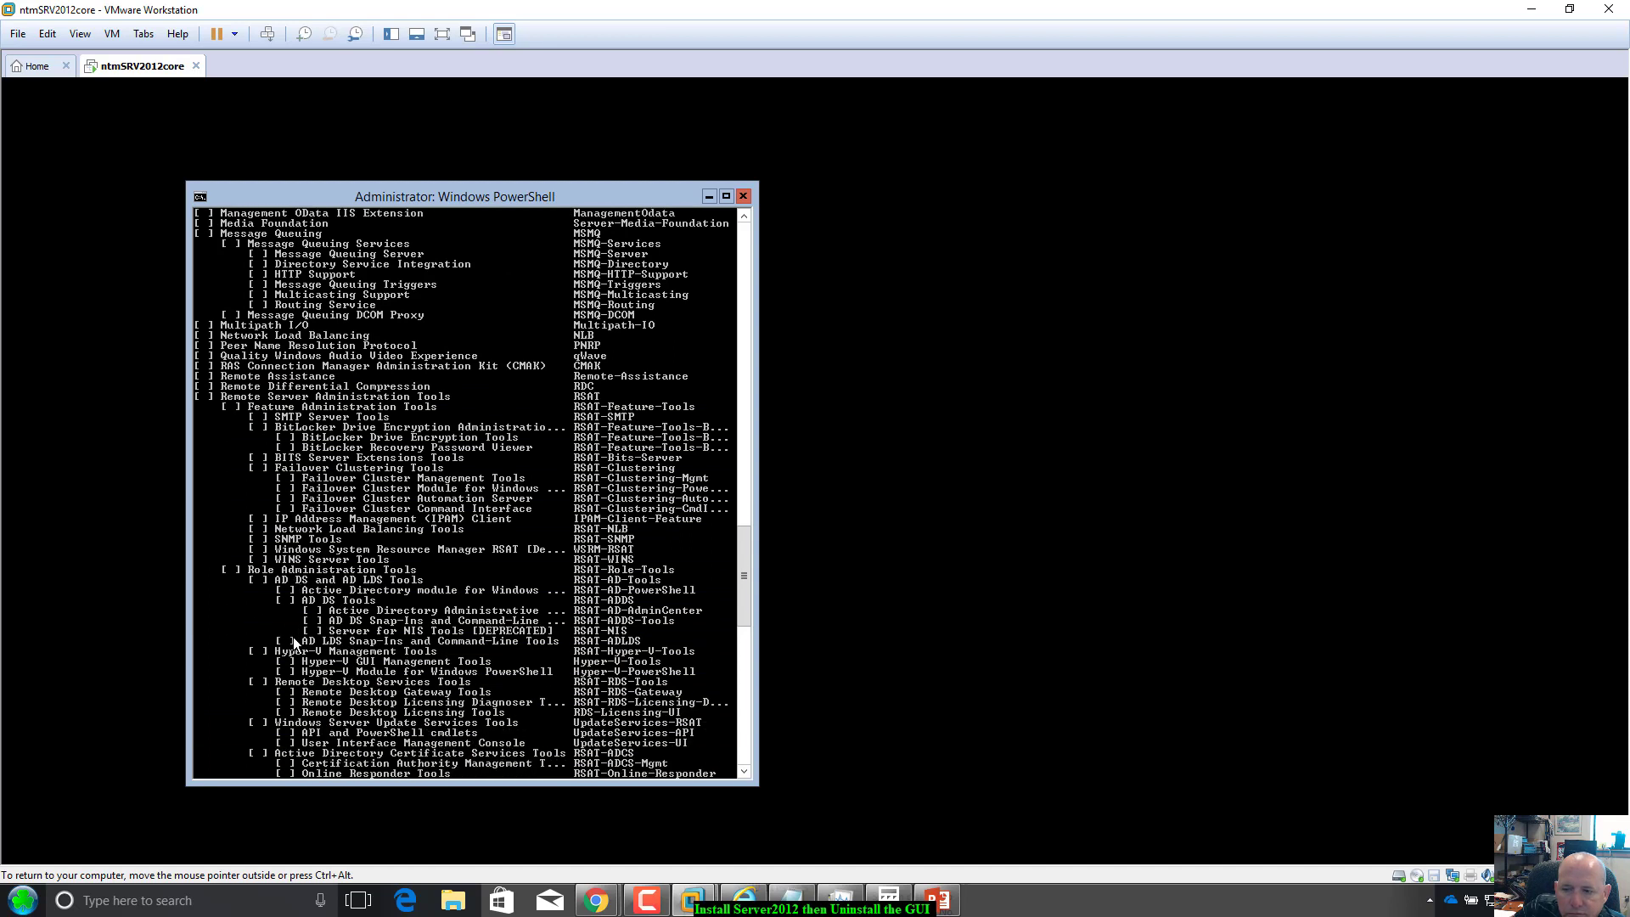
pyautogui.scroll(-5, 293, 637)
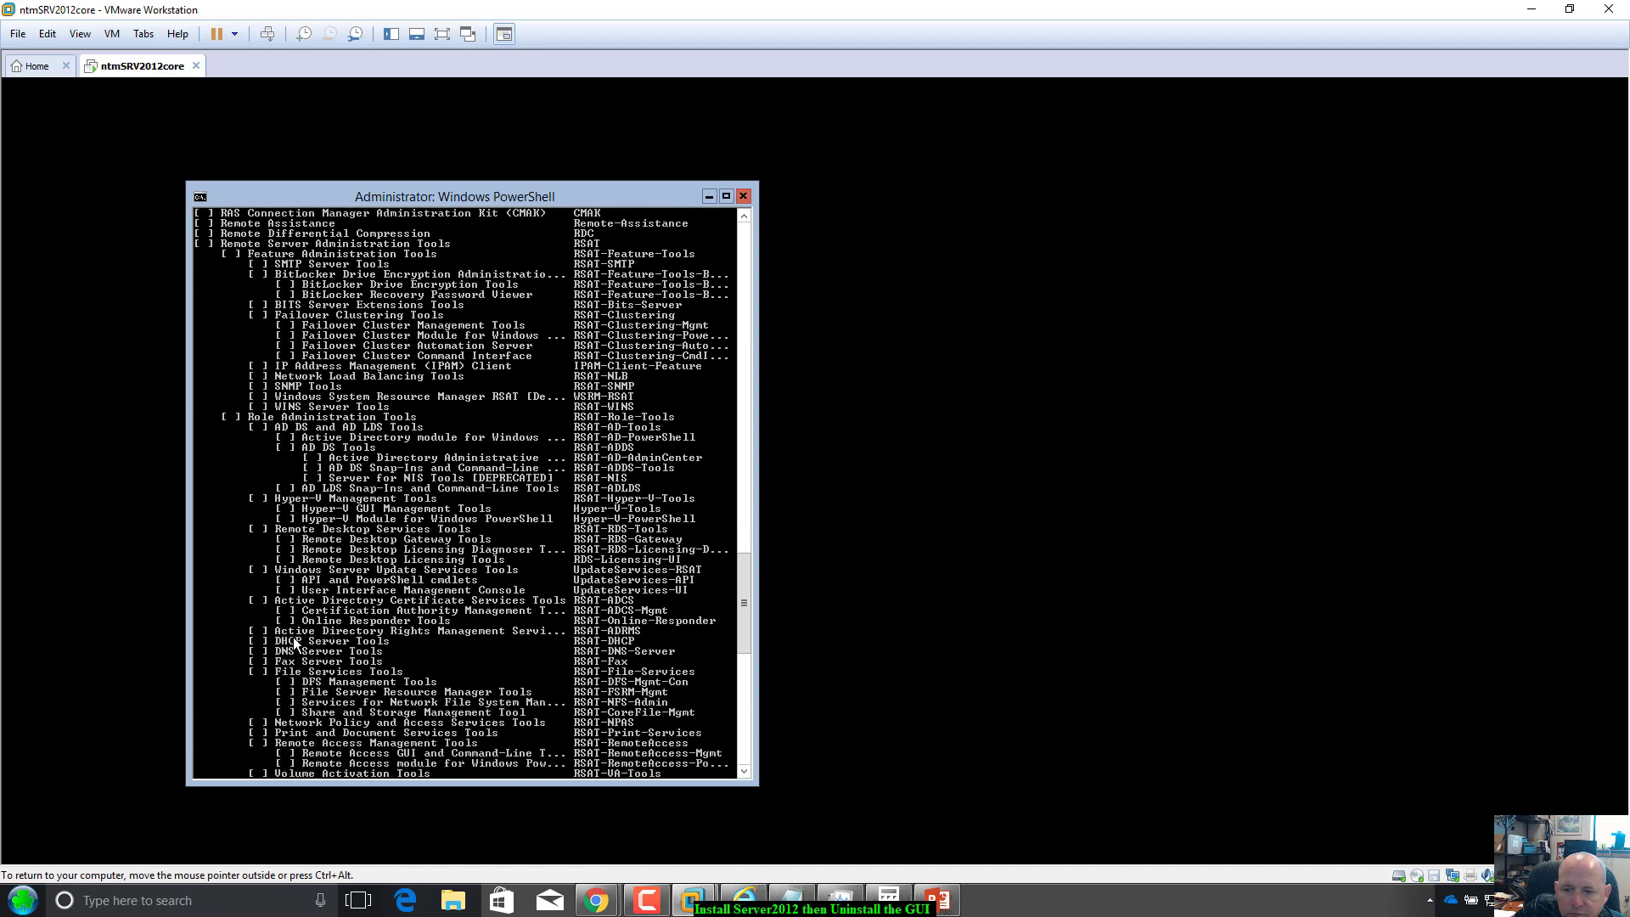
pyautogui.scroll(-1, 293, 637)
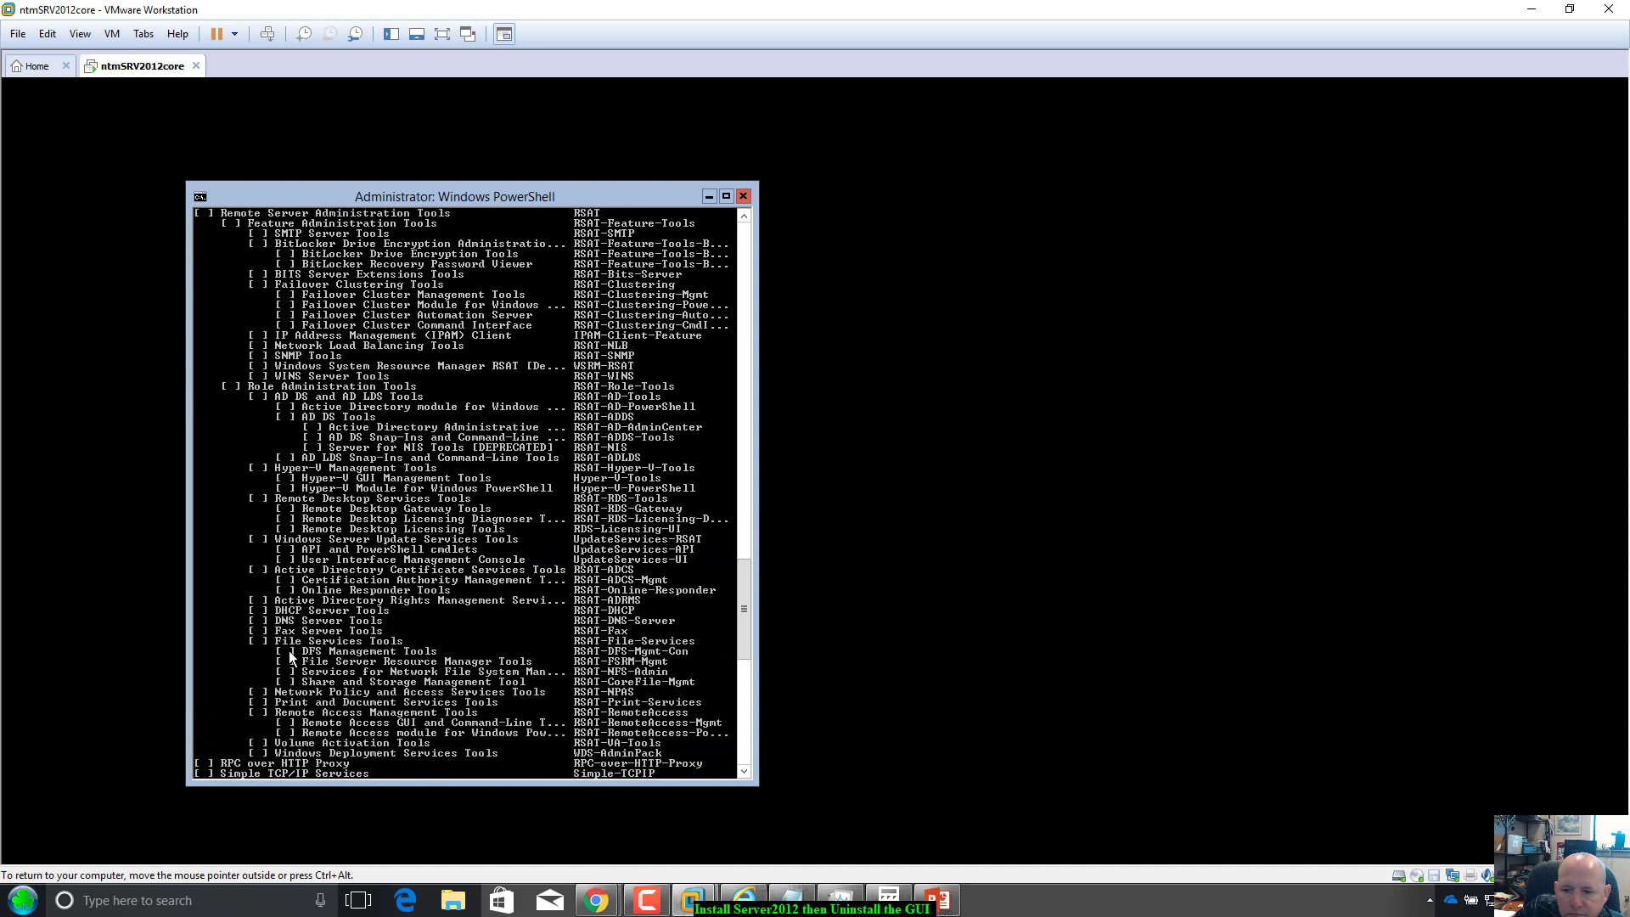
# Examine the rest of the feature list down to XPS Viewer, including User Interfaces and Infrastructure and Windows PowerShell.
pyautogui.scroll(-3, 289, 650)
pyautogui.scroll(-5, 289, 650)
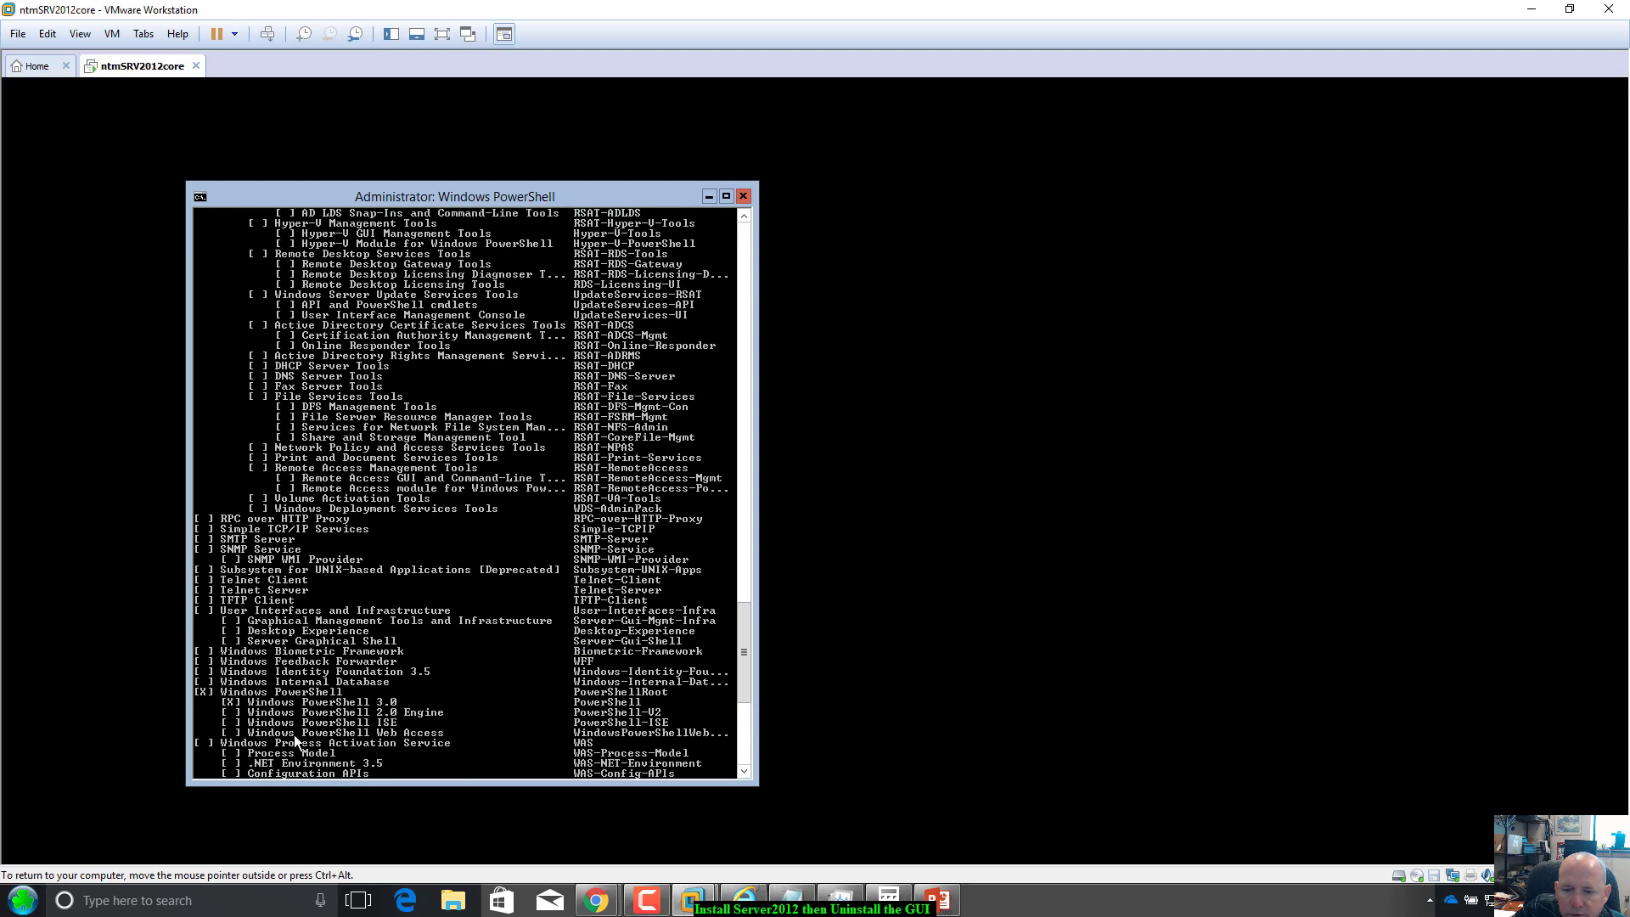
pyautogui.scroll(-1, 283, 710)
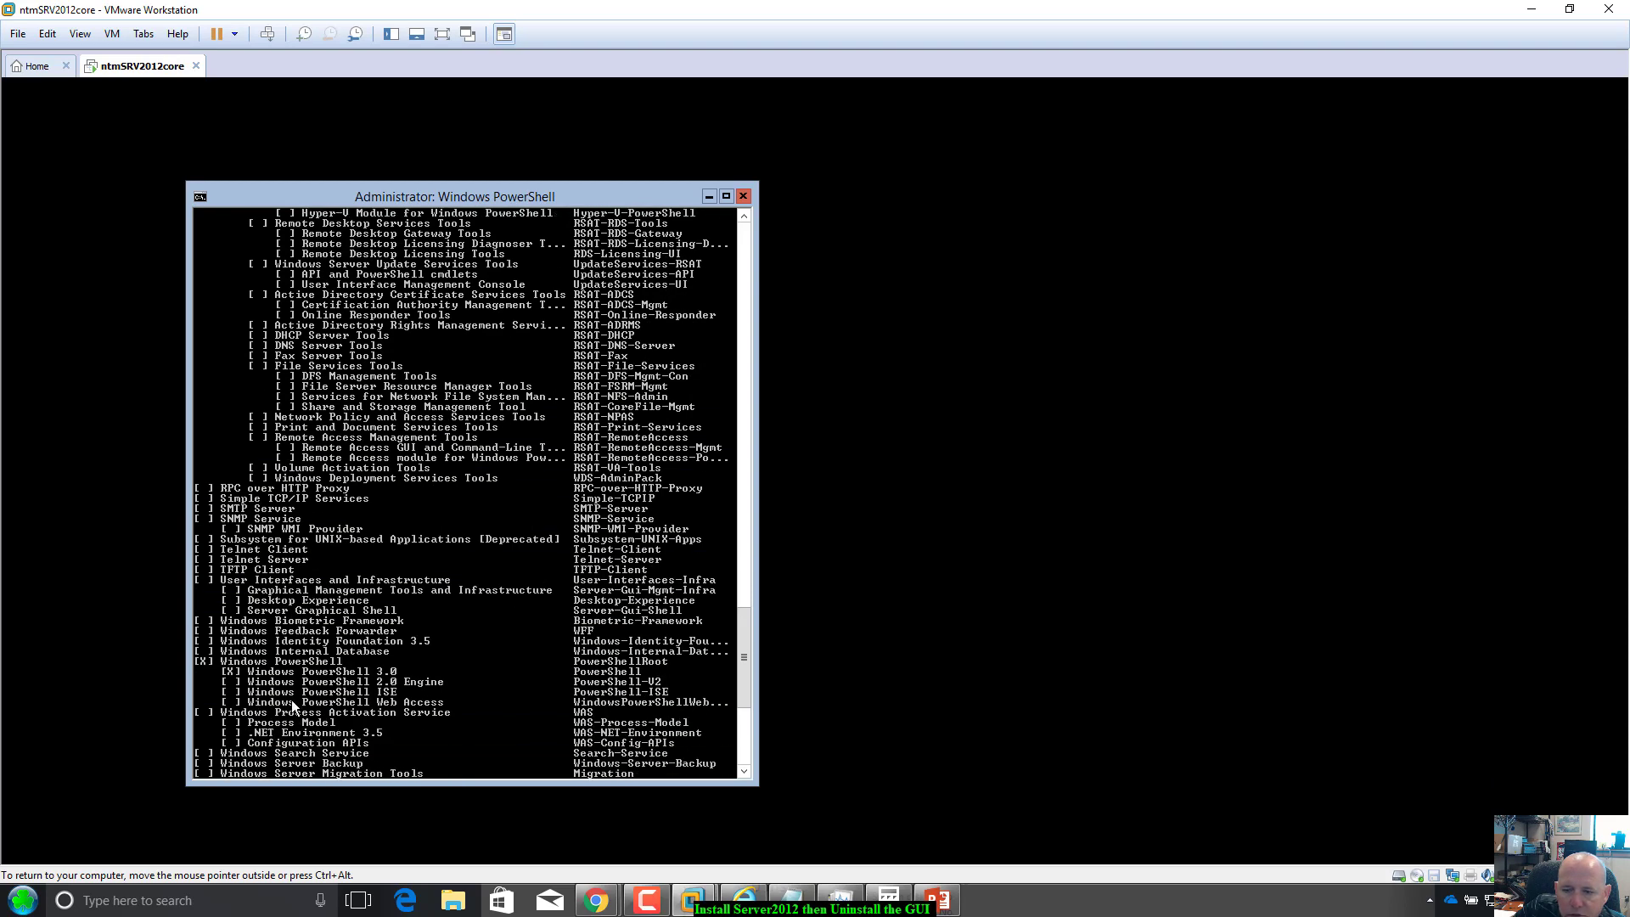
pyautogui.scroll(-4, 292, 699)
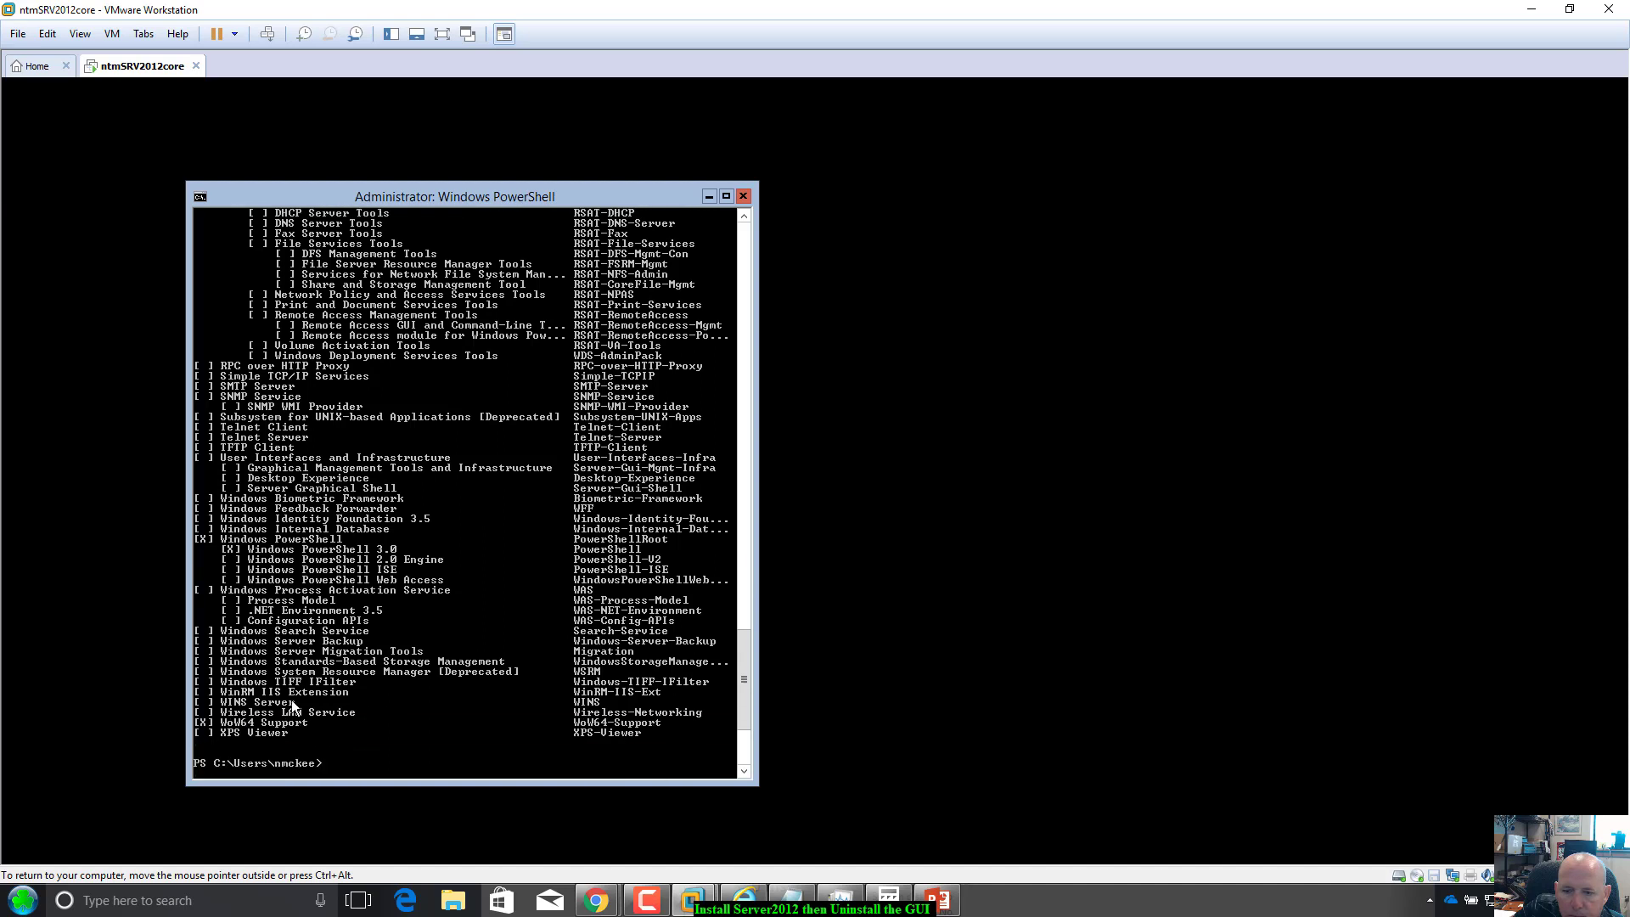
pyautogui.scroll(-1, 292, 700)
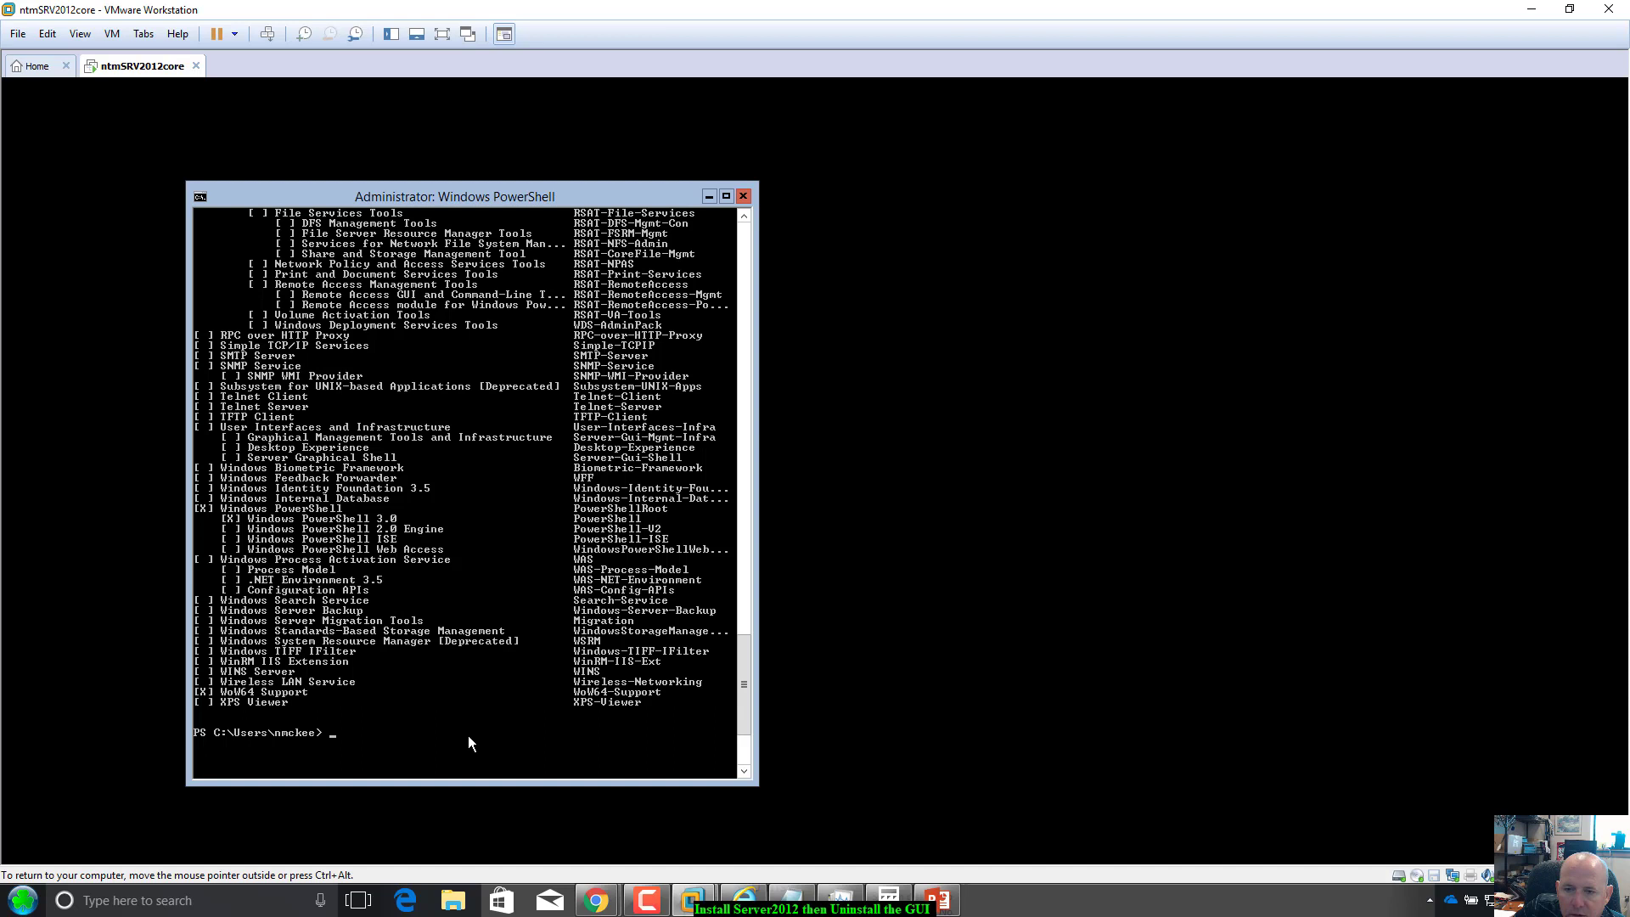
pyautogui.scroll(1, 467, 735)
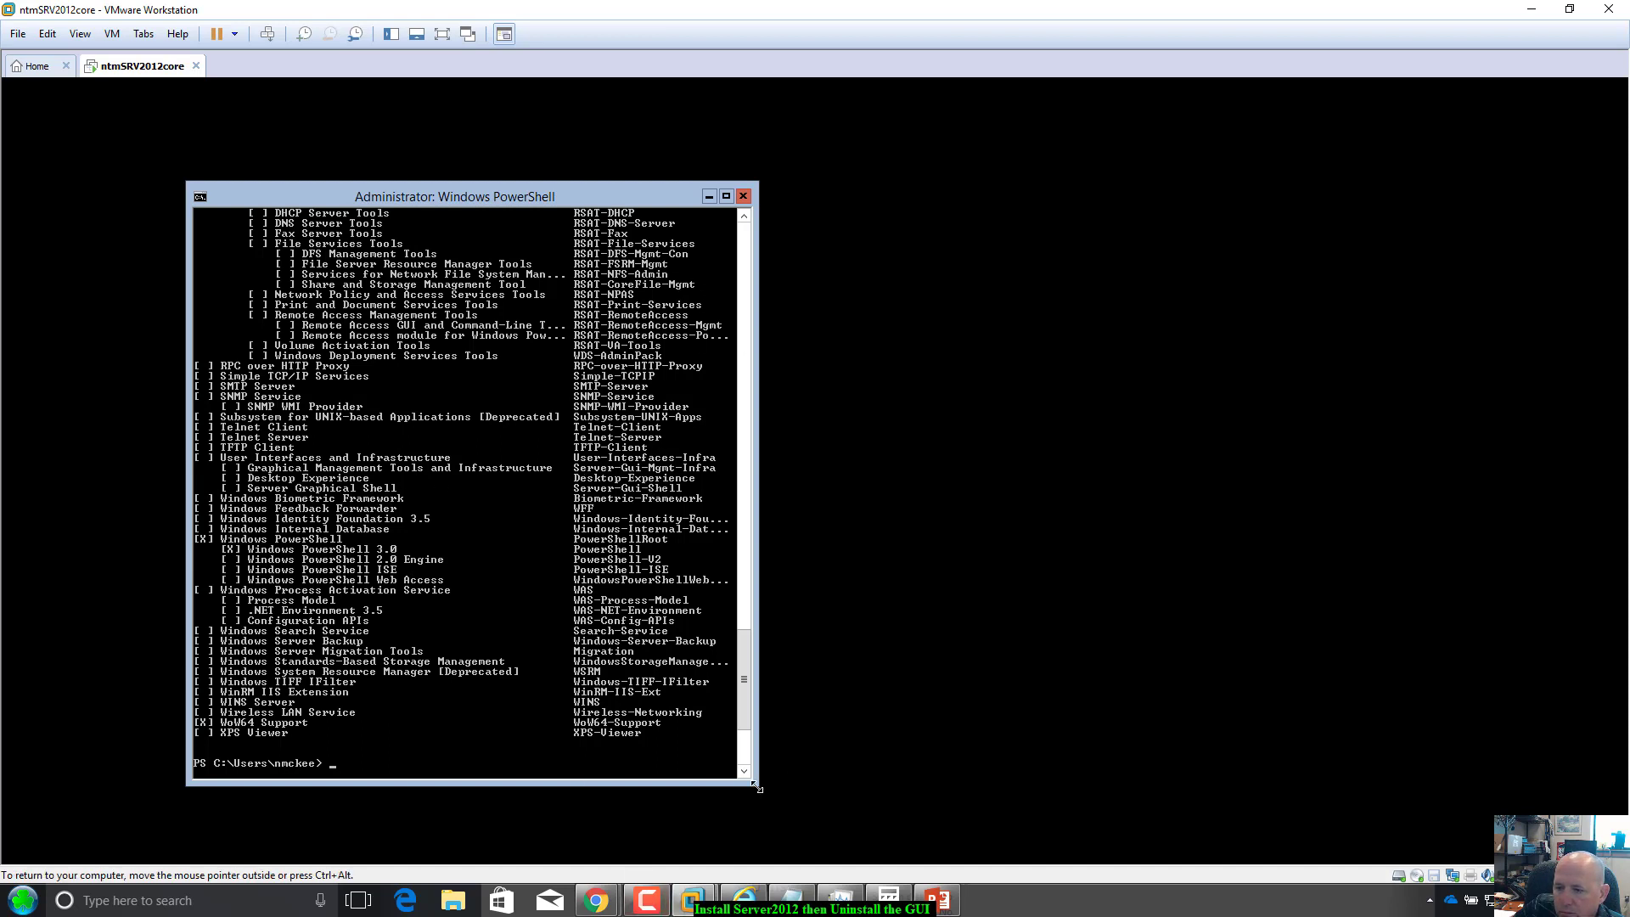
# Maximize the PowerShell window and look over the whole feature list again from the first role to the closing prompt.
pyautogui.moveTo(758, 785); pyautogui.dragTo(859, 798)
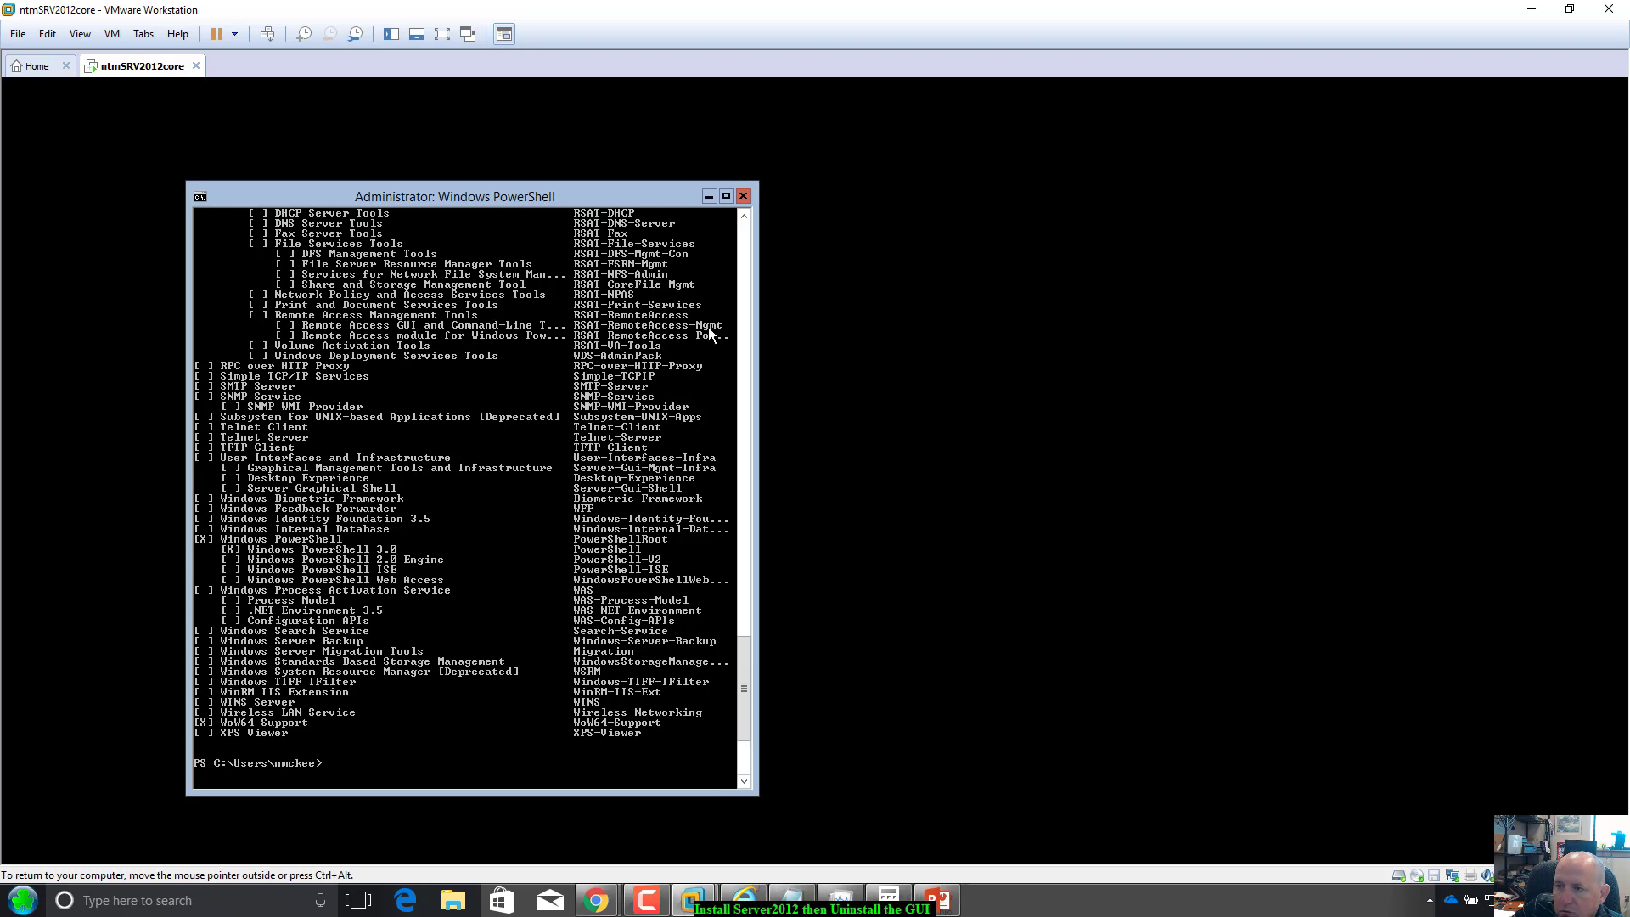
pyautogui.click(727, 197)
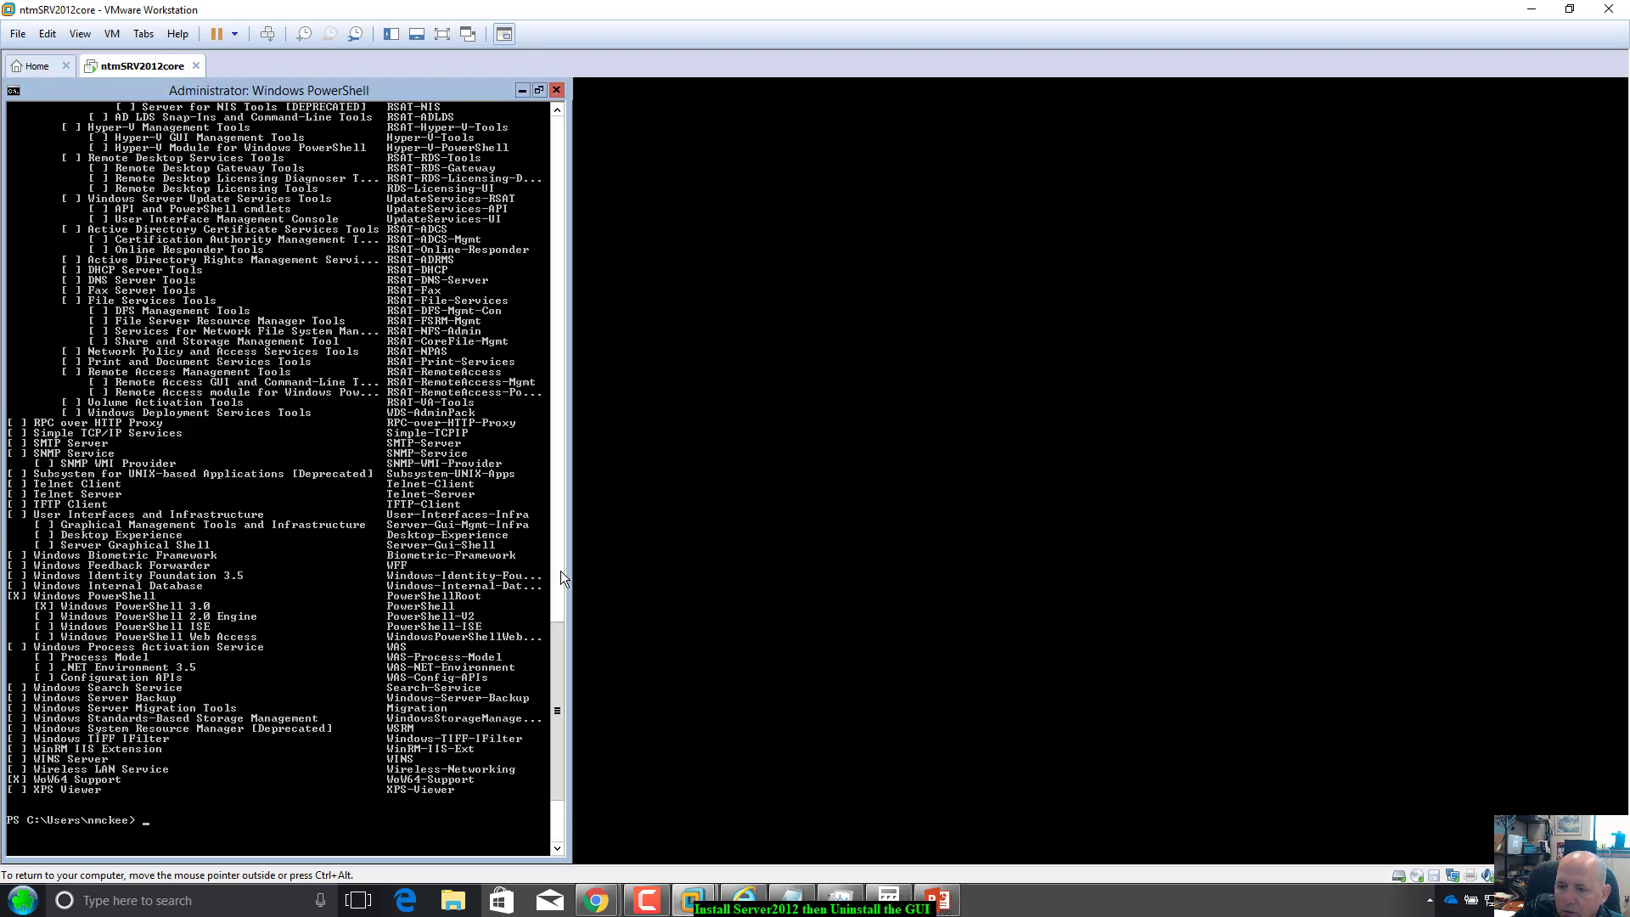
pyautogui.scroll(4, 497, 781)
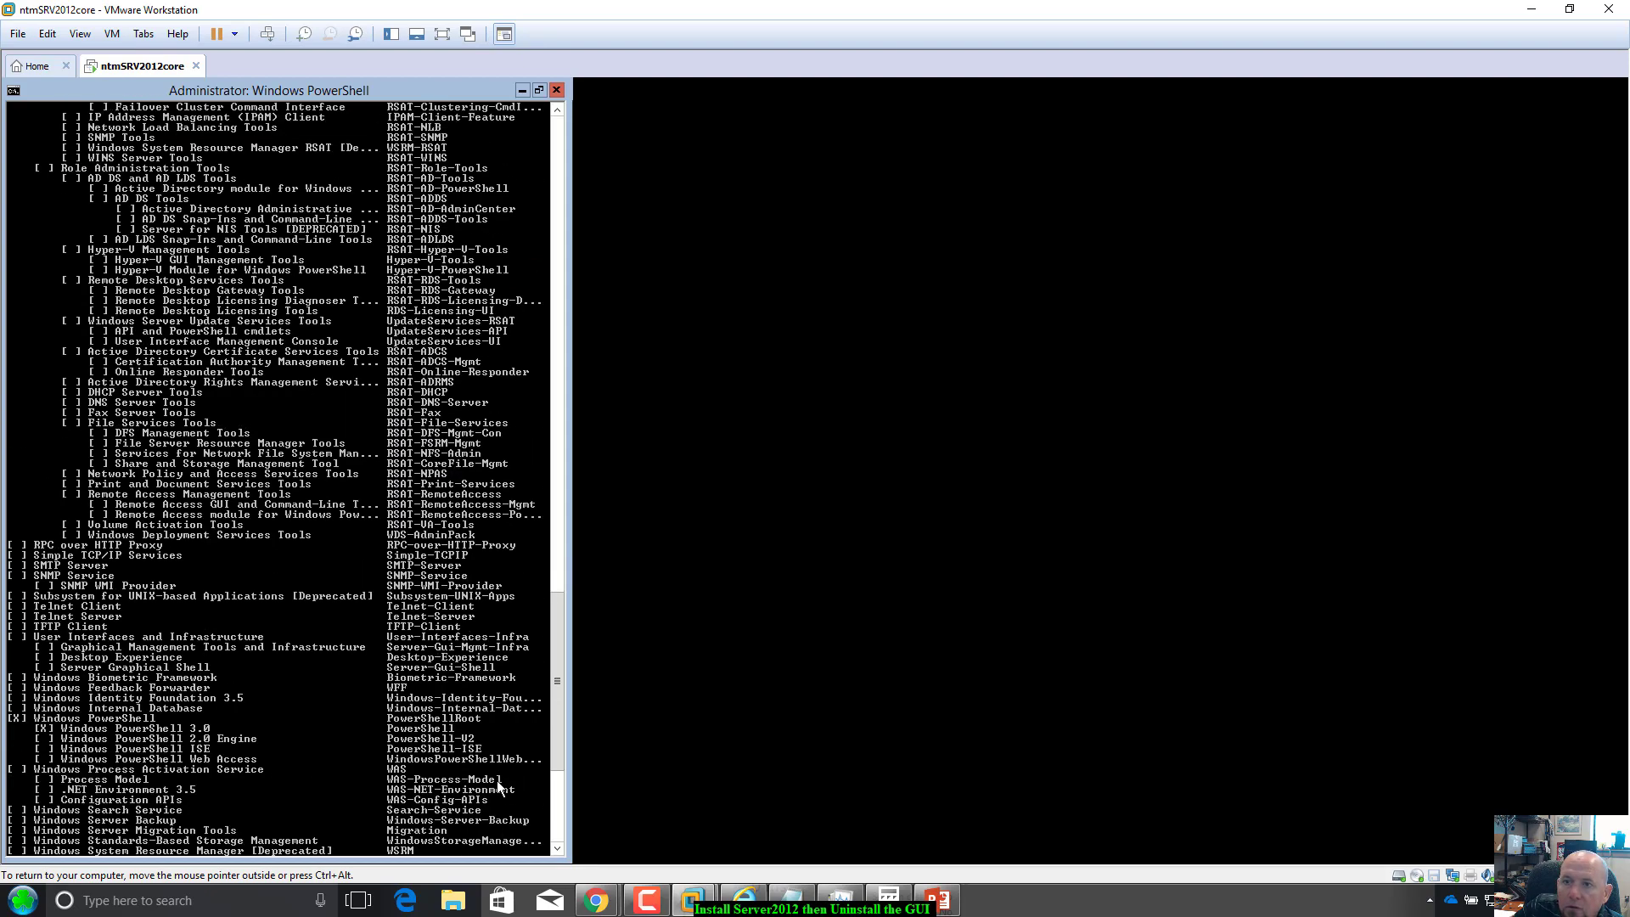
pyautogui.scroll(5, 496, 781)
pyautogui.moveTo(560, 650); pyautogui.dragTo(458, 299)
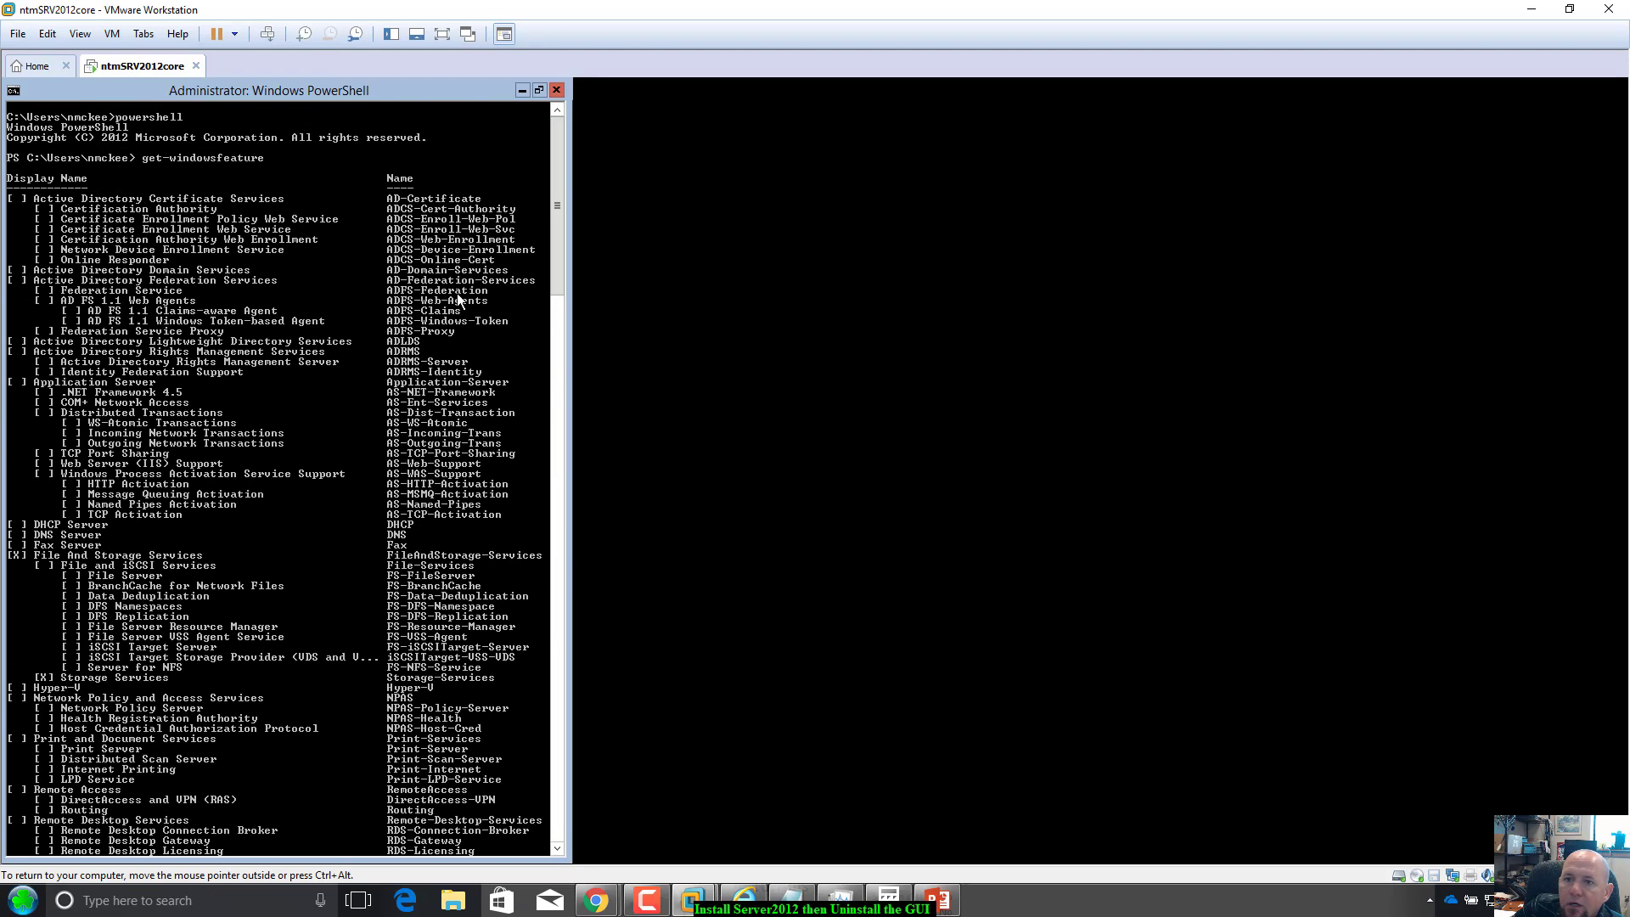
pyautogui.scroll(-16, 449, 406)
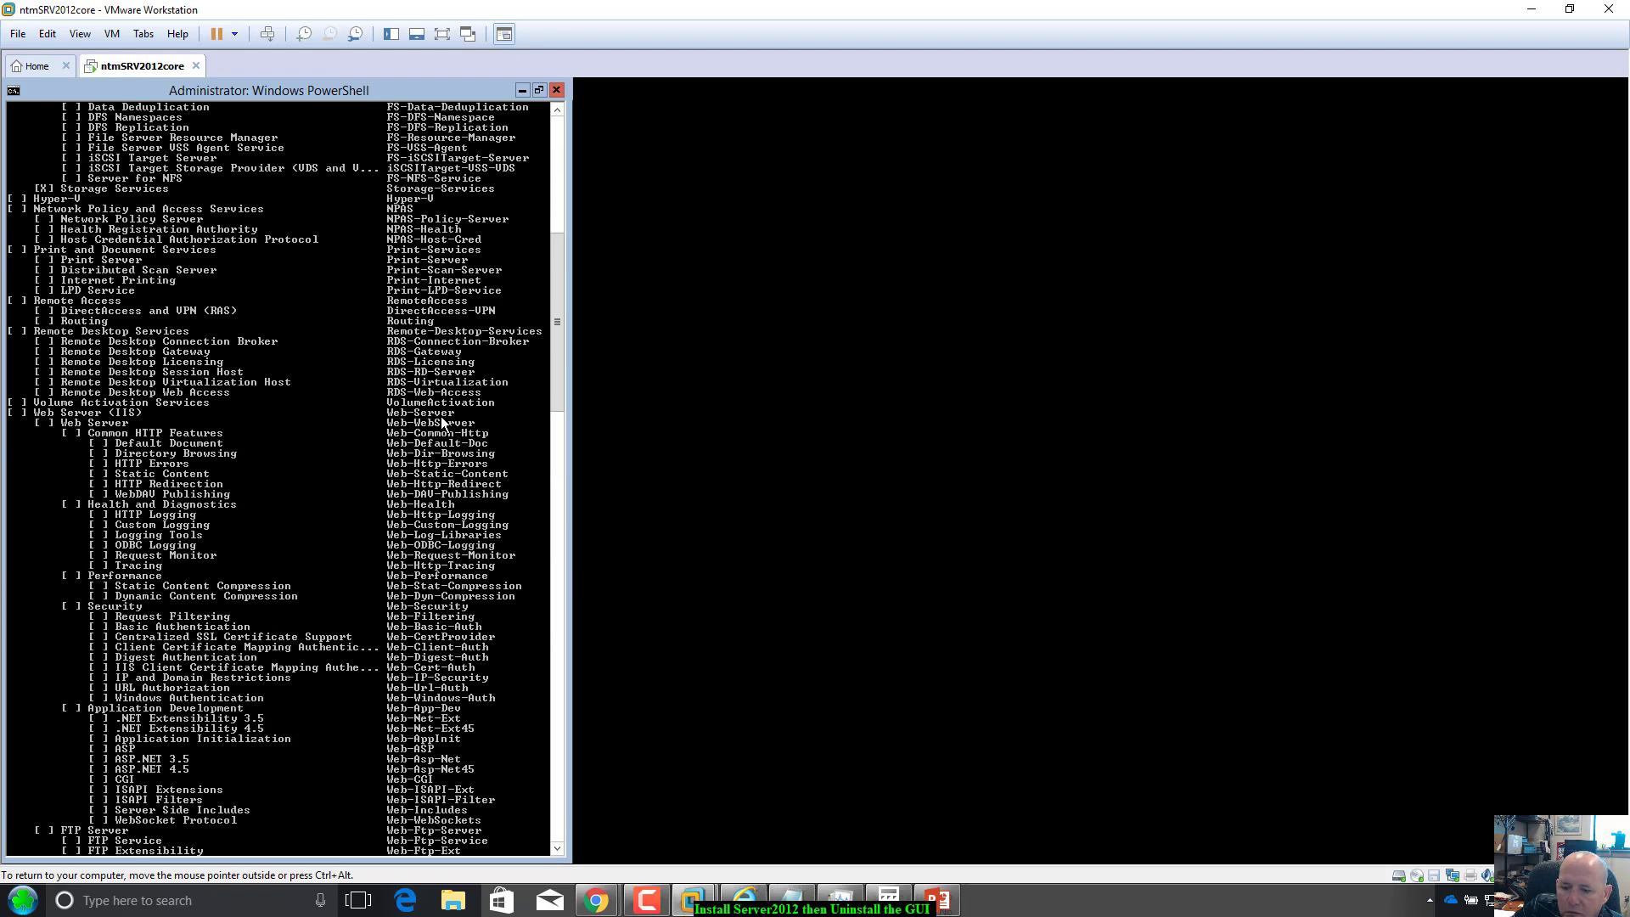
pyautogui.scroll(-20, 441, 422)
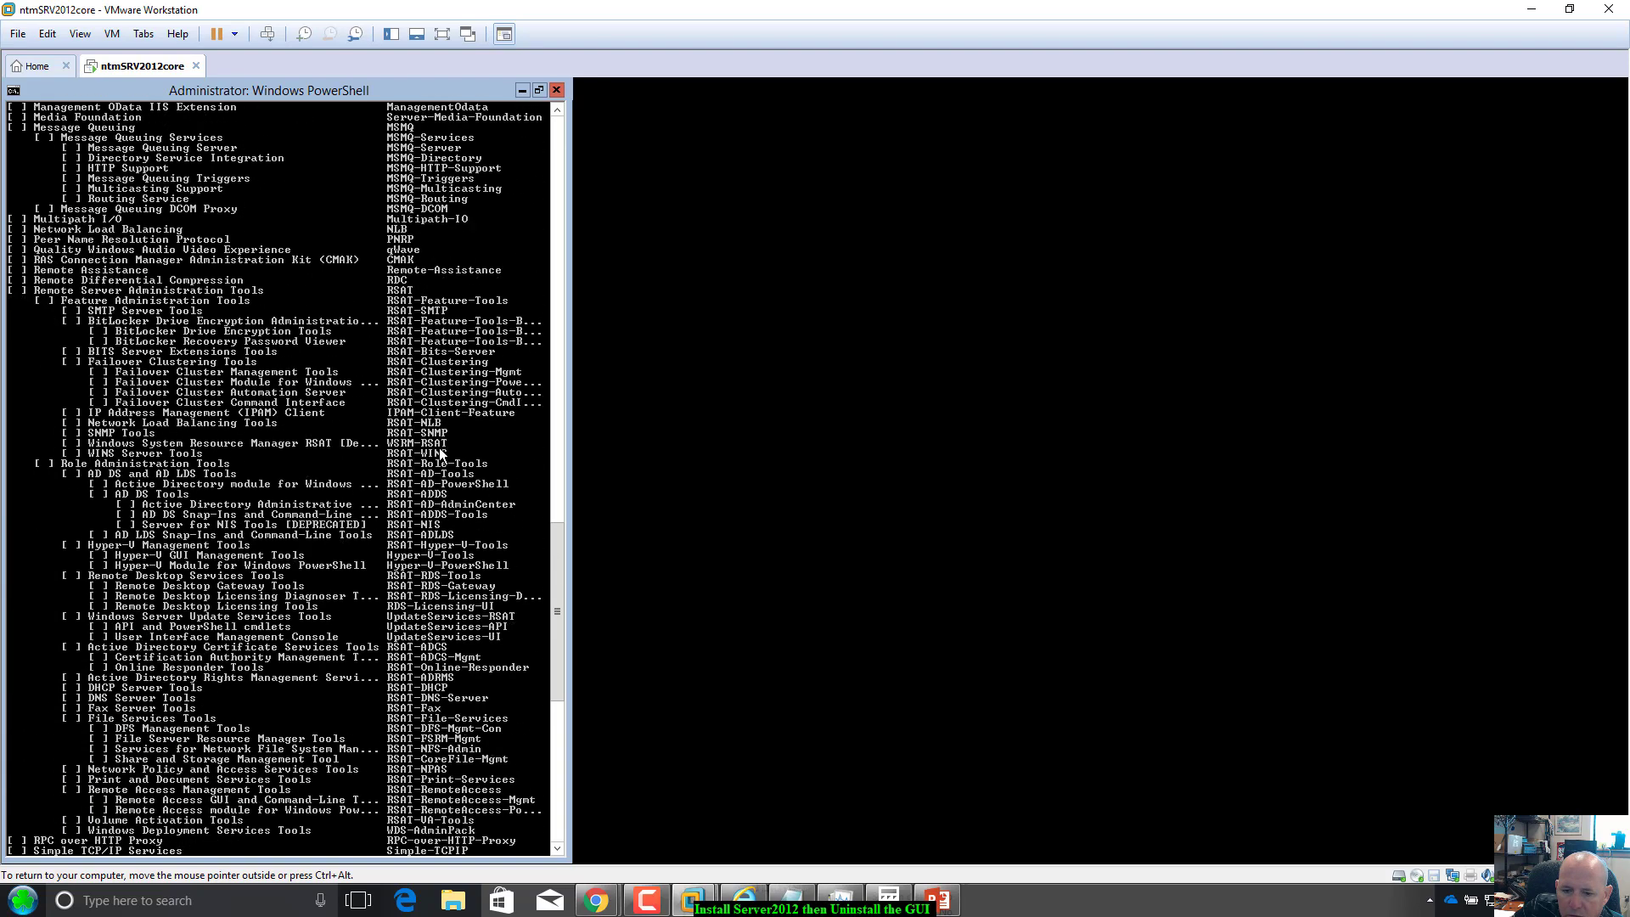
pyautogui.scroll(-19, 440, 453)
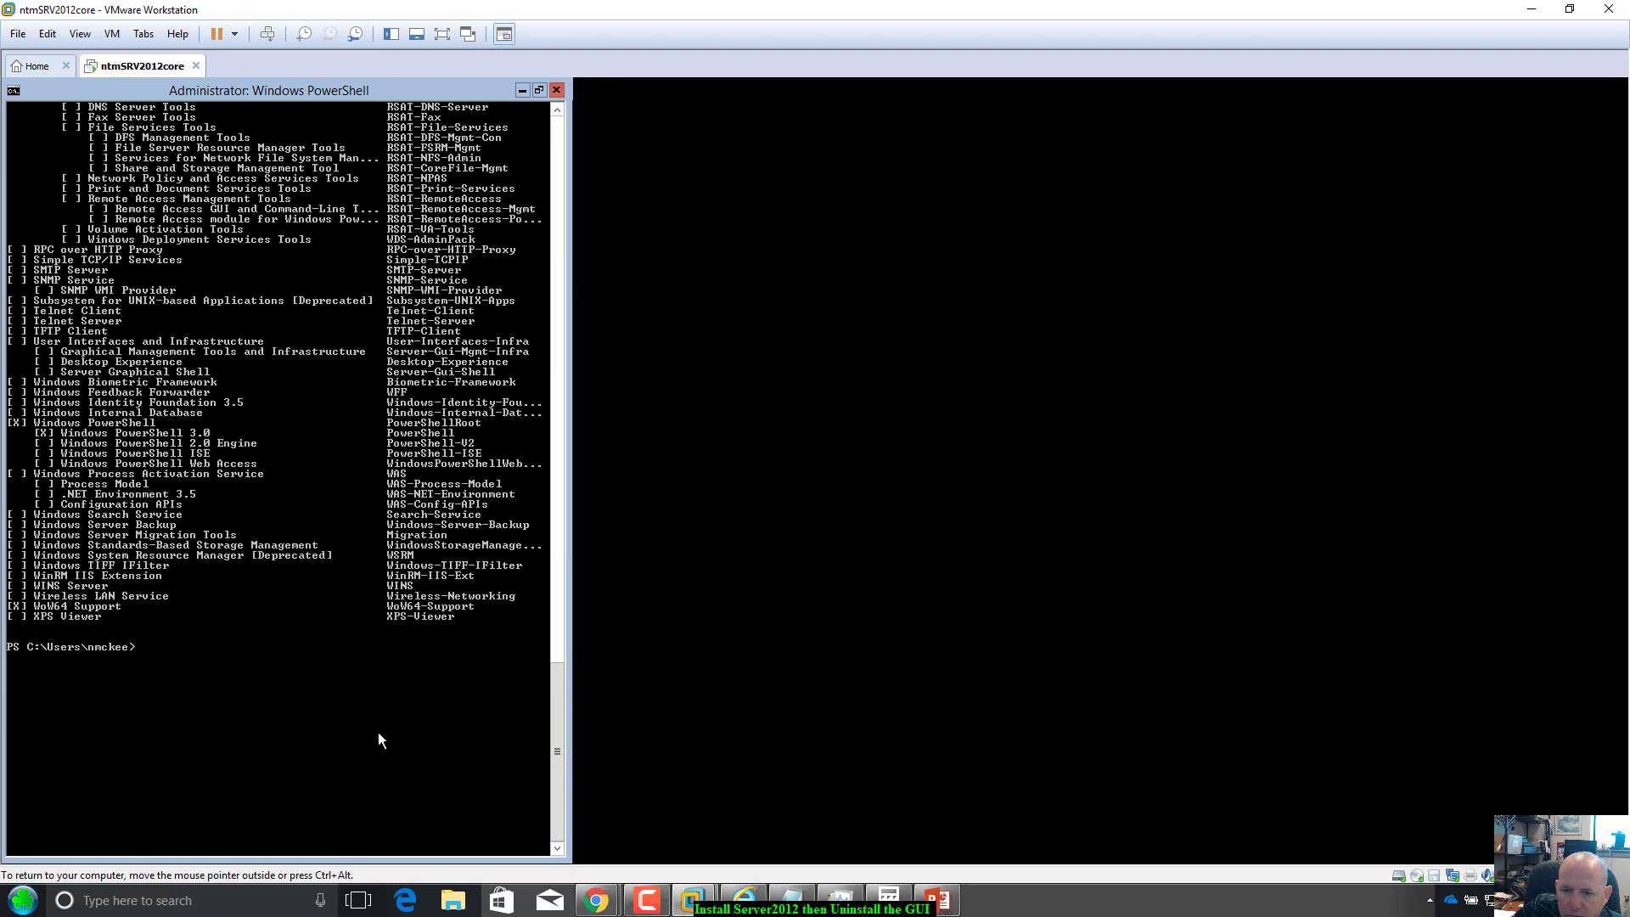
pyautogui.scroll(1, 379, 732)
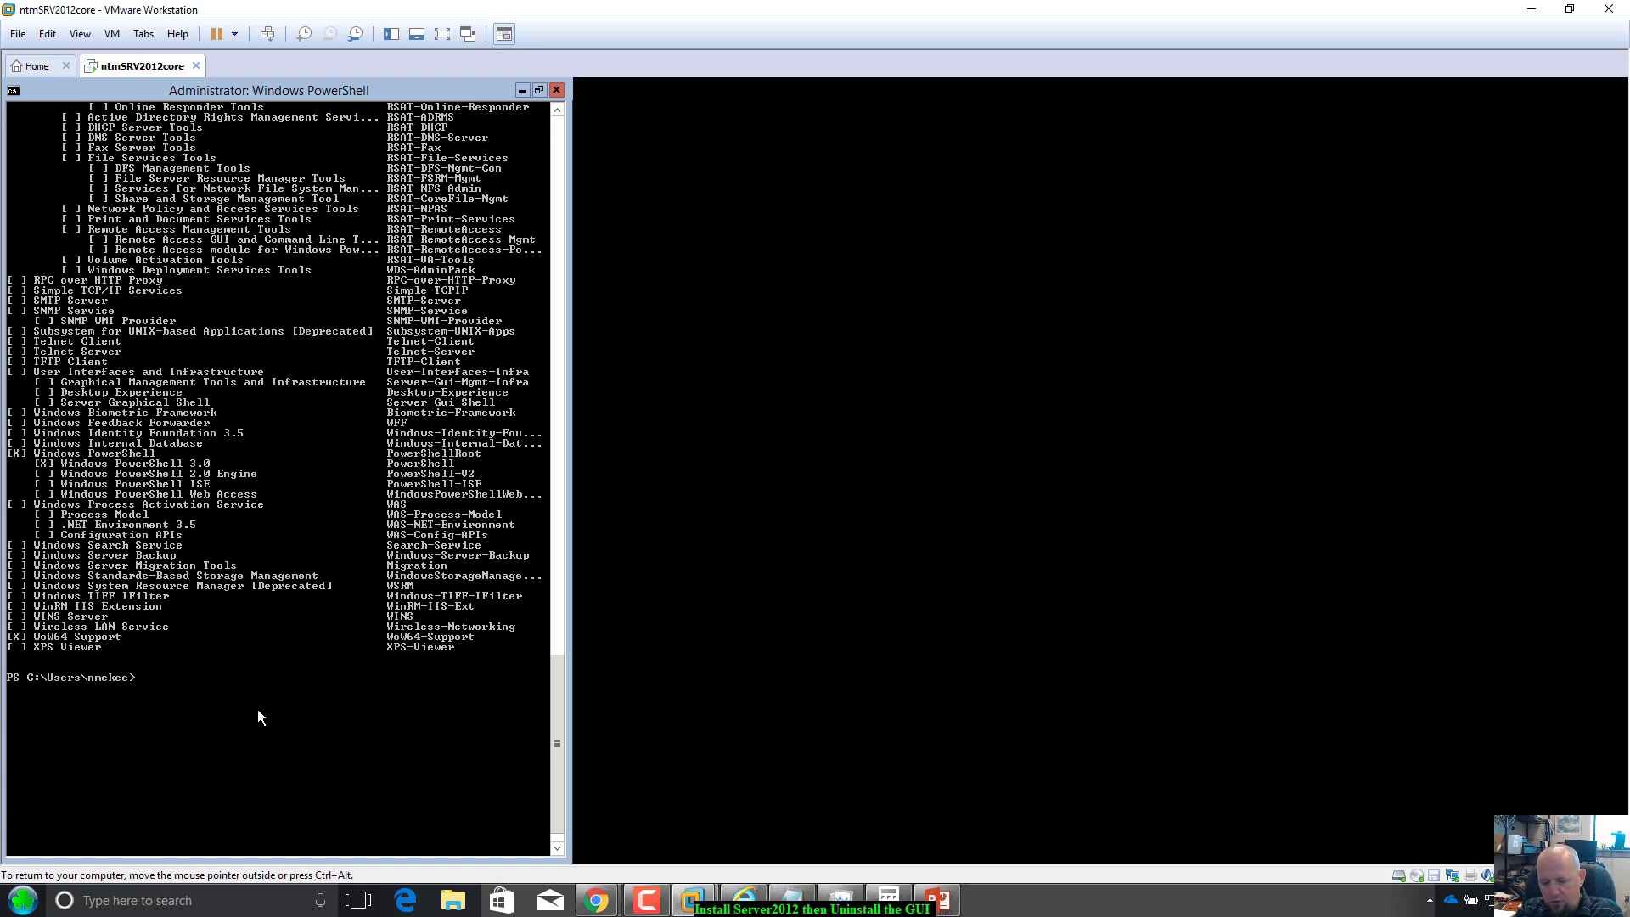
# Run get-service in PowerShell and look through the service list from its first entry to the VMware and Windows services.
pyautogui.write('get-ser')
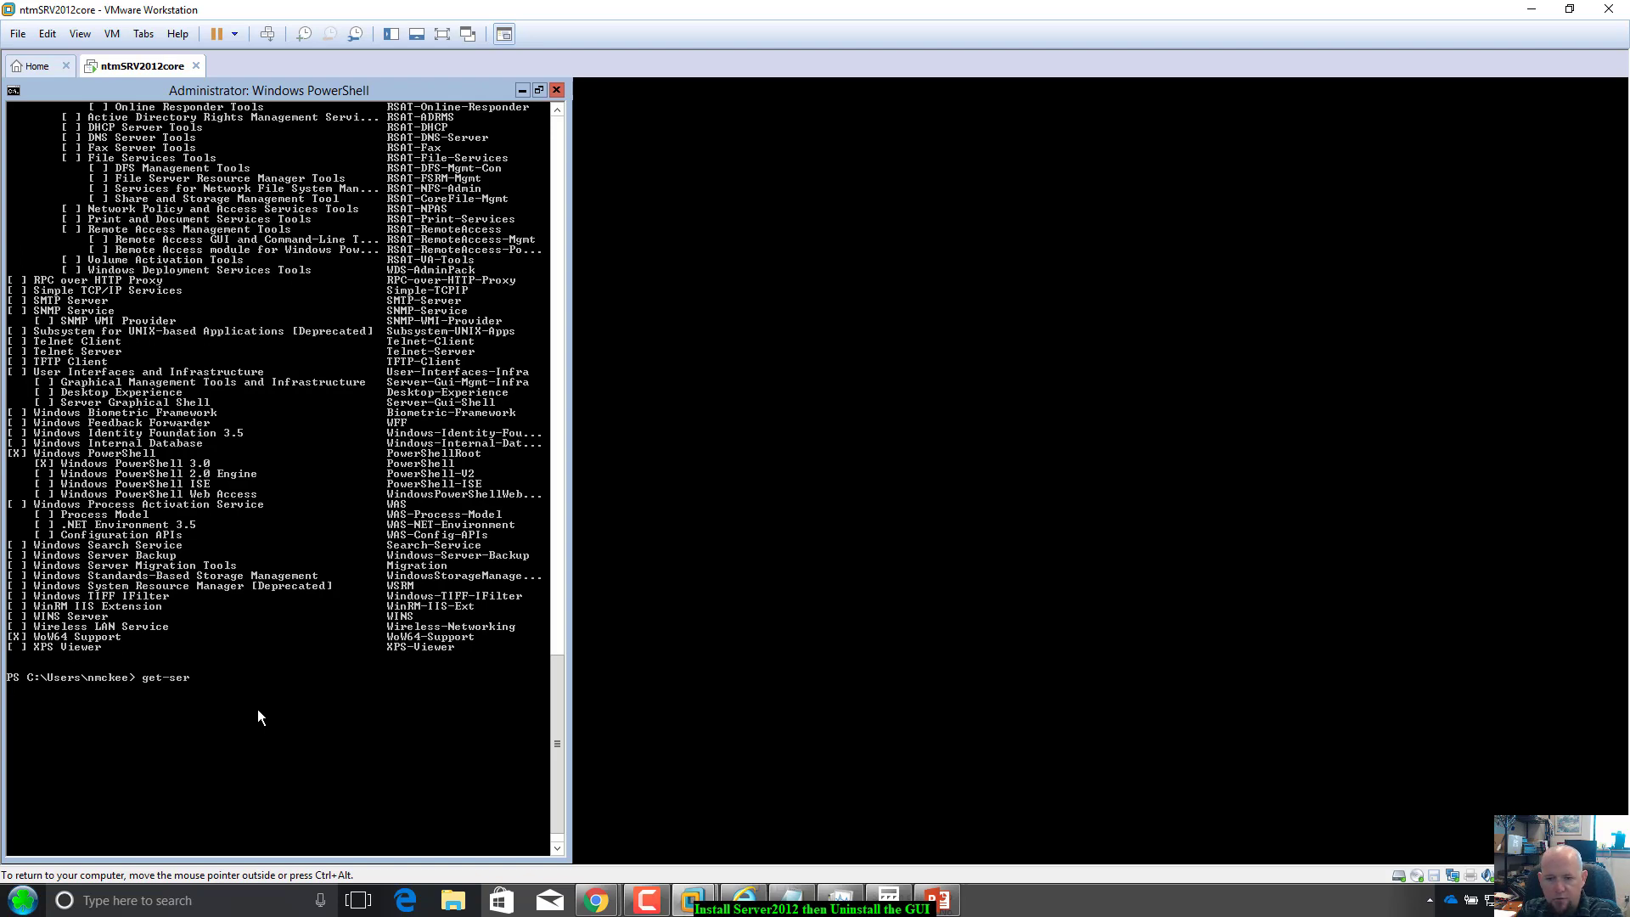
pyautogui.write('vi')
pyautogui.press('BackSpace')
pyautogui.write('vi')
pyautogui.press('Return')
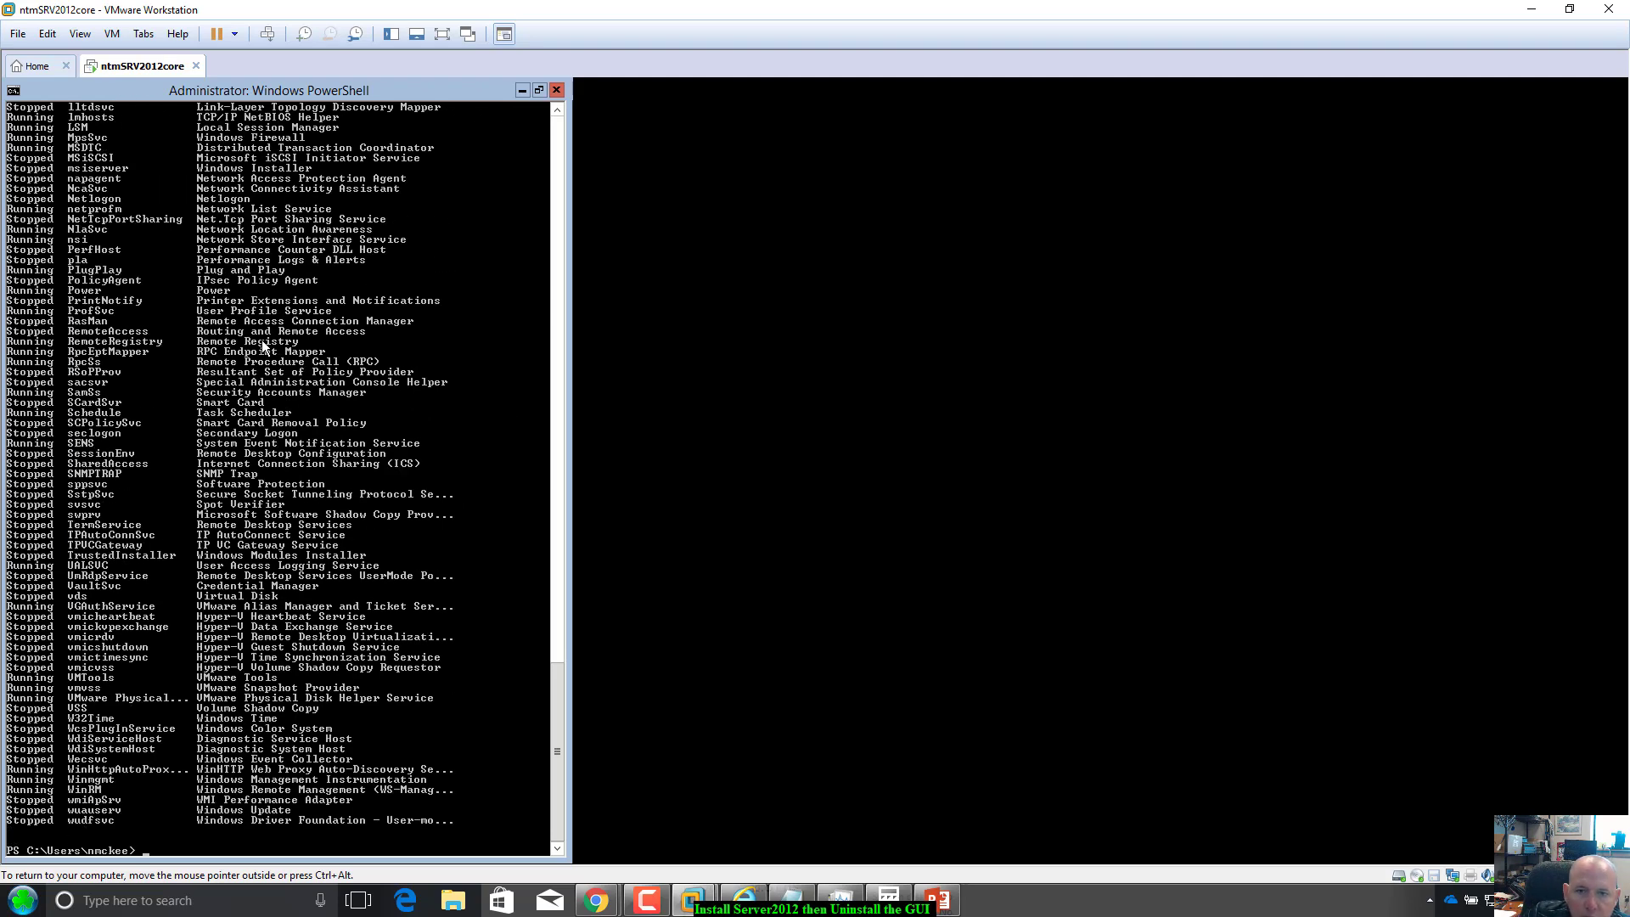
pyautogui.scroll(10, 149, 475)
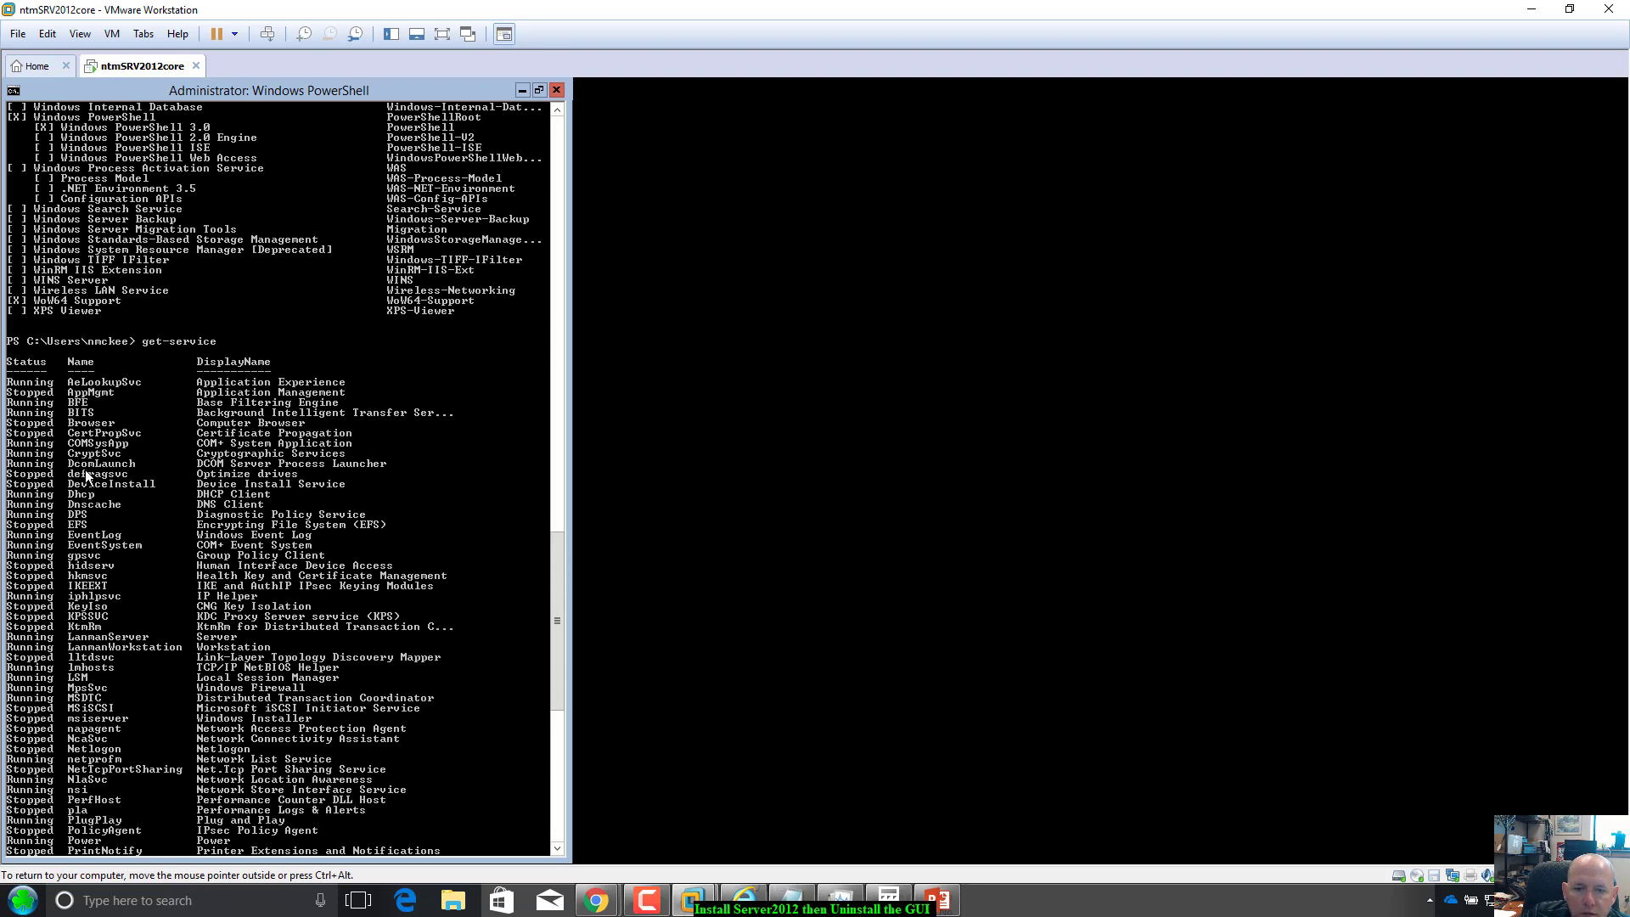
pyautogui.scroll(-8, 83, 648)
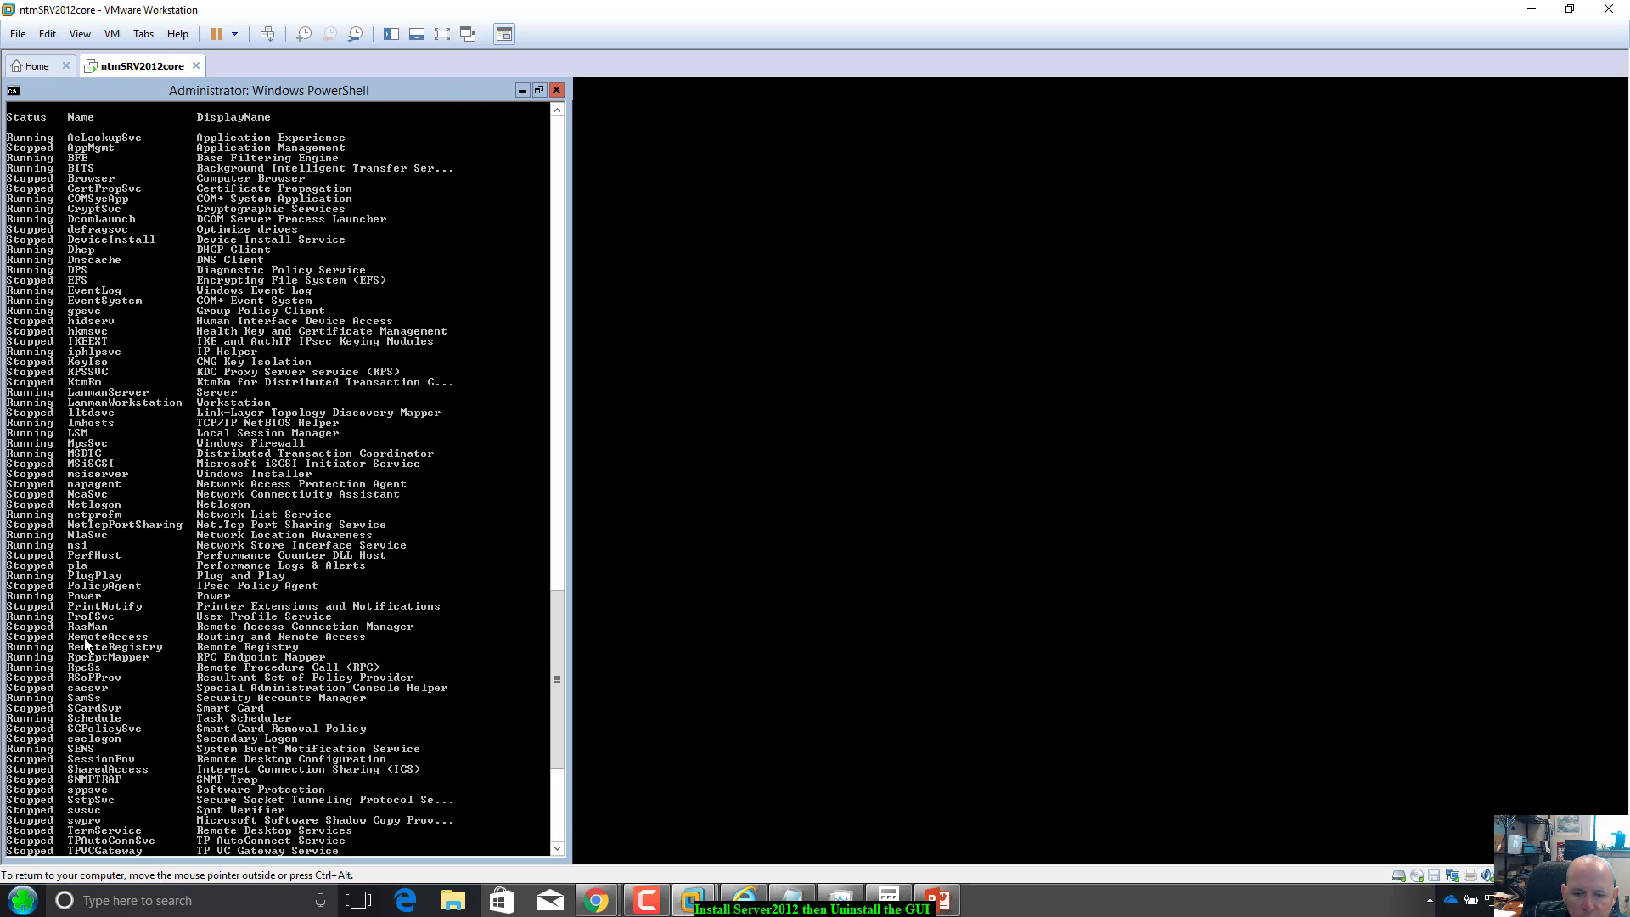
pyautogui.scroll(-8, 85, 646)
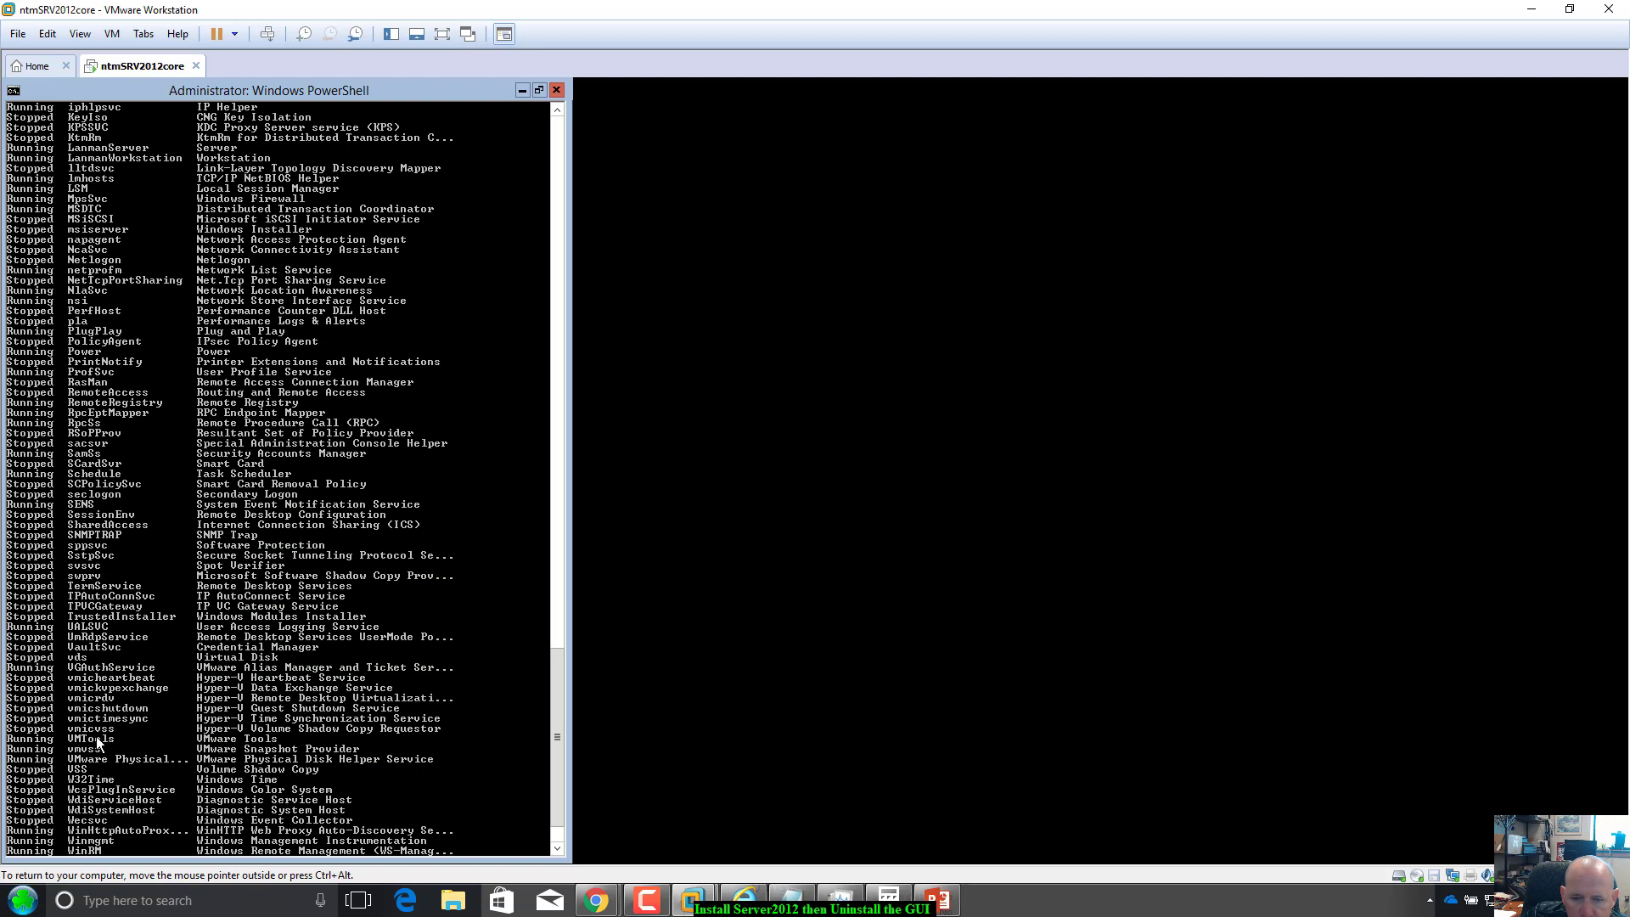
# Shut down the server immediately with shutdown /s /t 0 and power the ntmSRV2012core virtual machine back on.
pyautogui.scroll(-2, 97, 743)
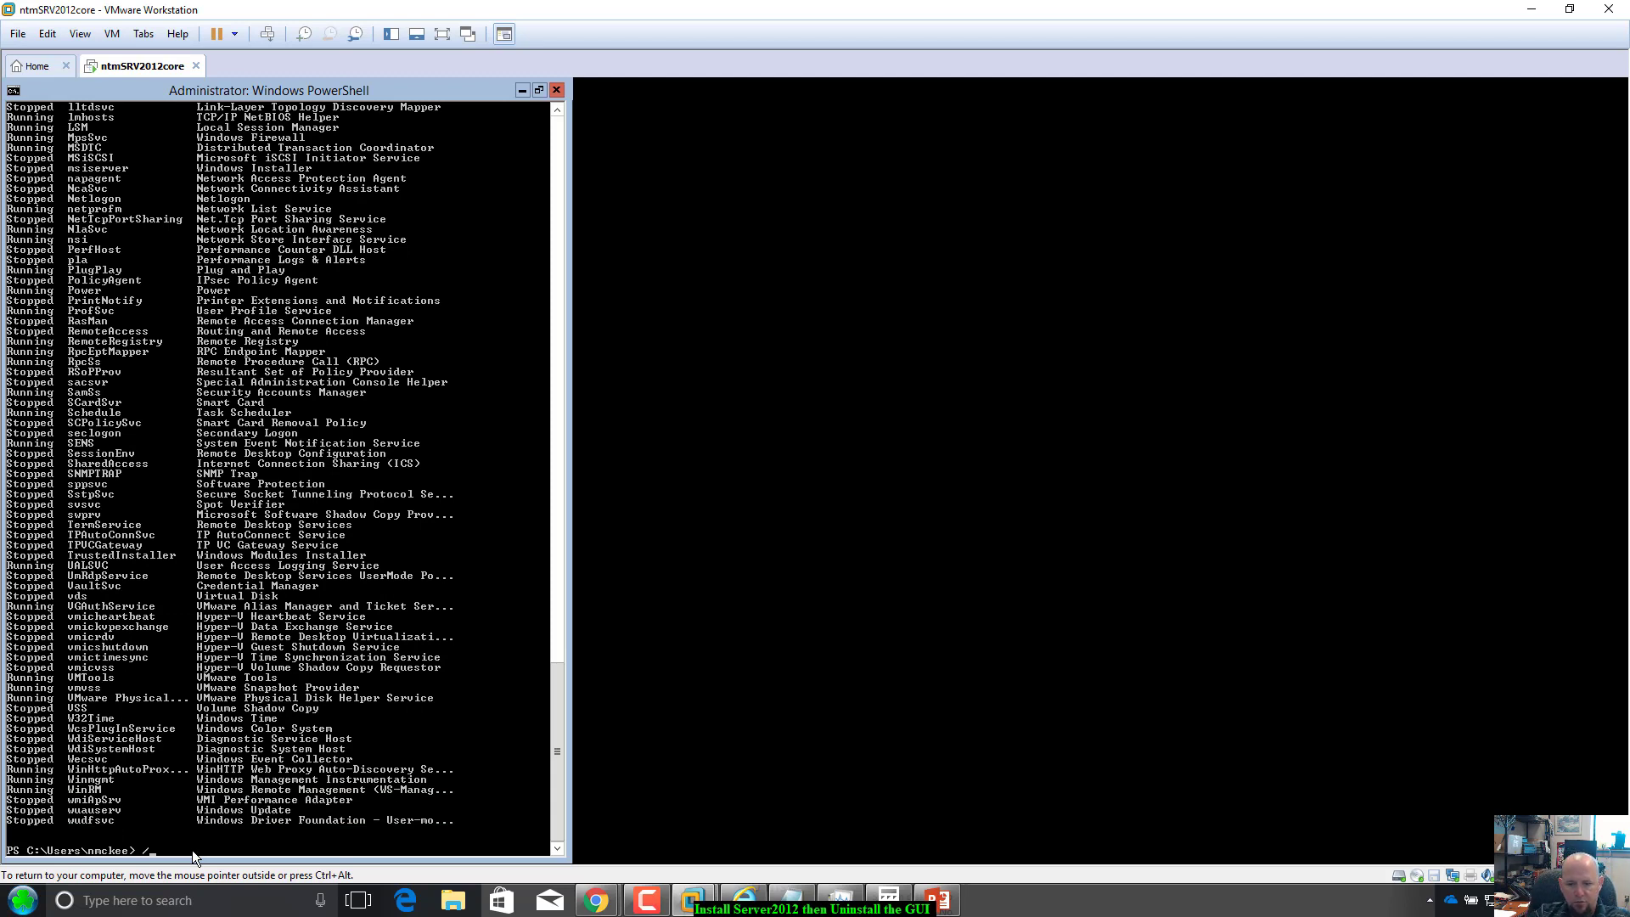
pyautogui.write('shutdown')
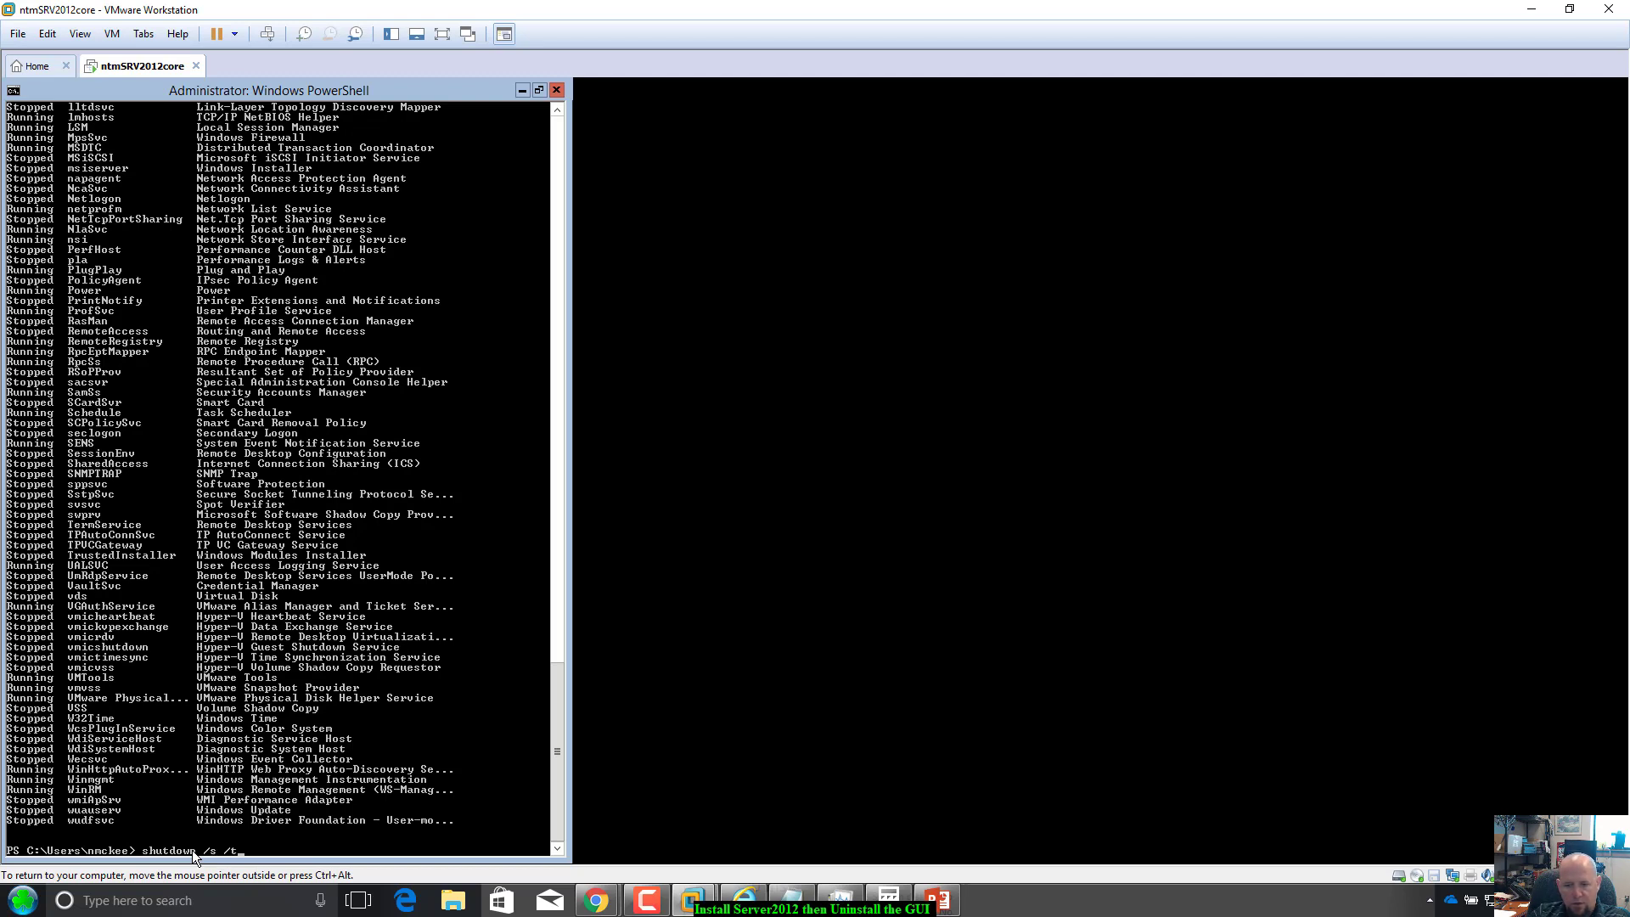
pyautogui.write('0')
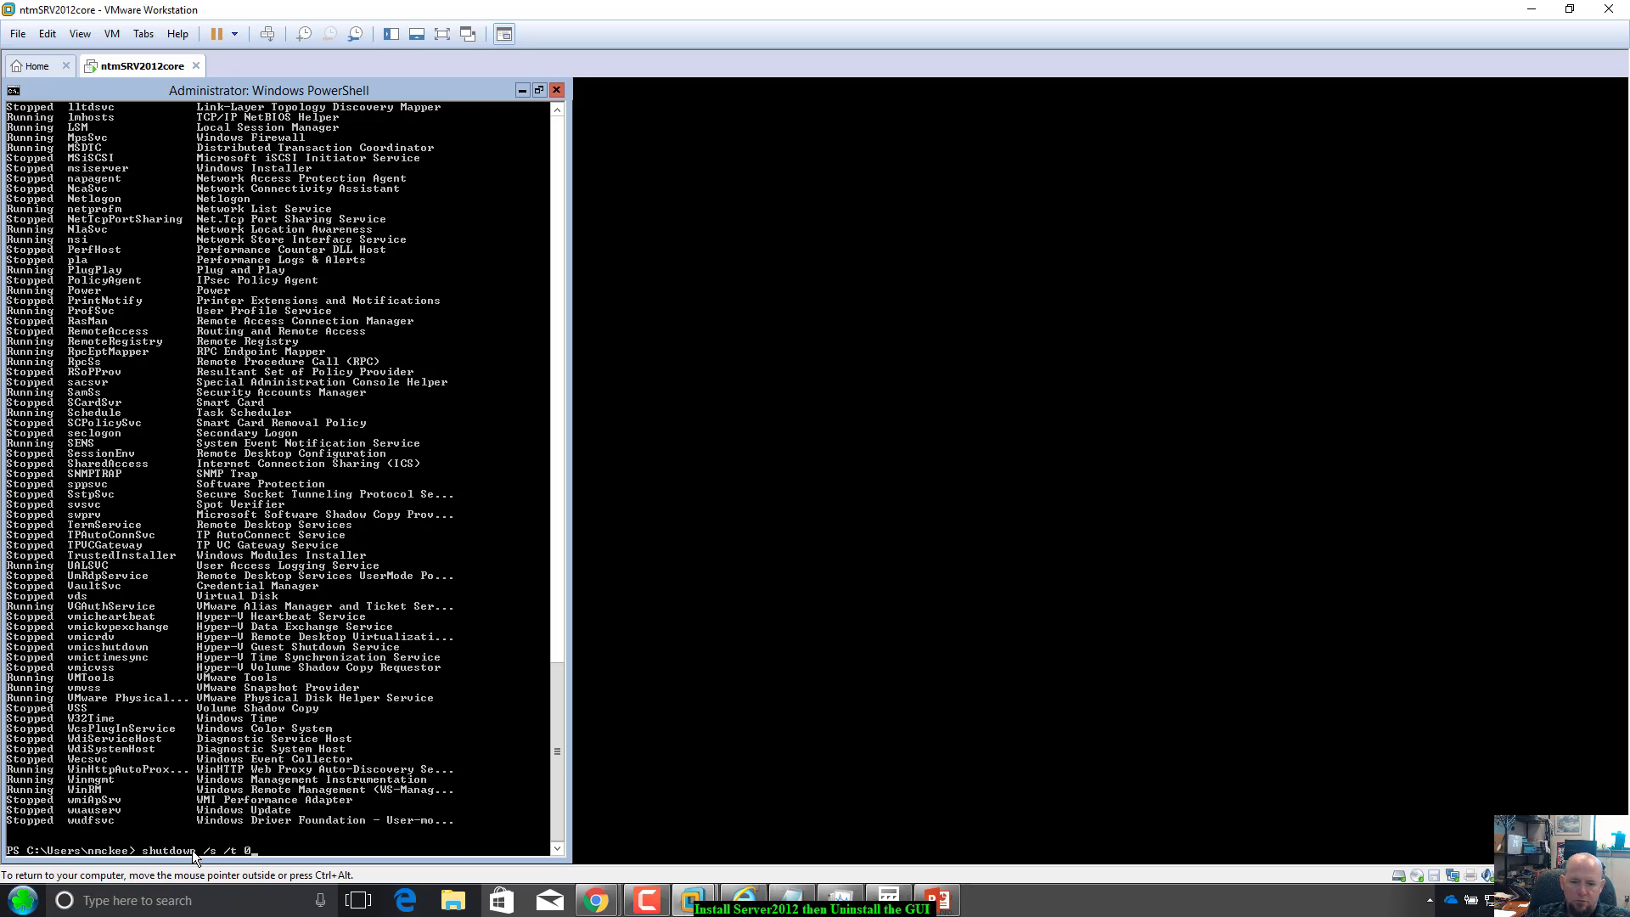
pyautogui.press('Return')
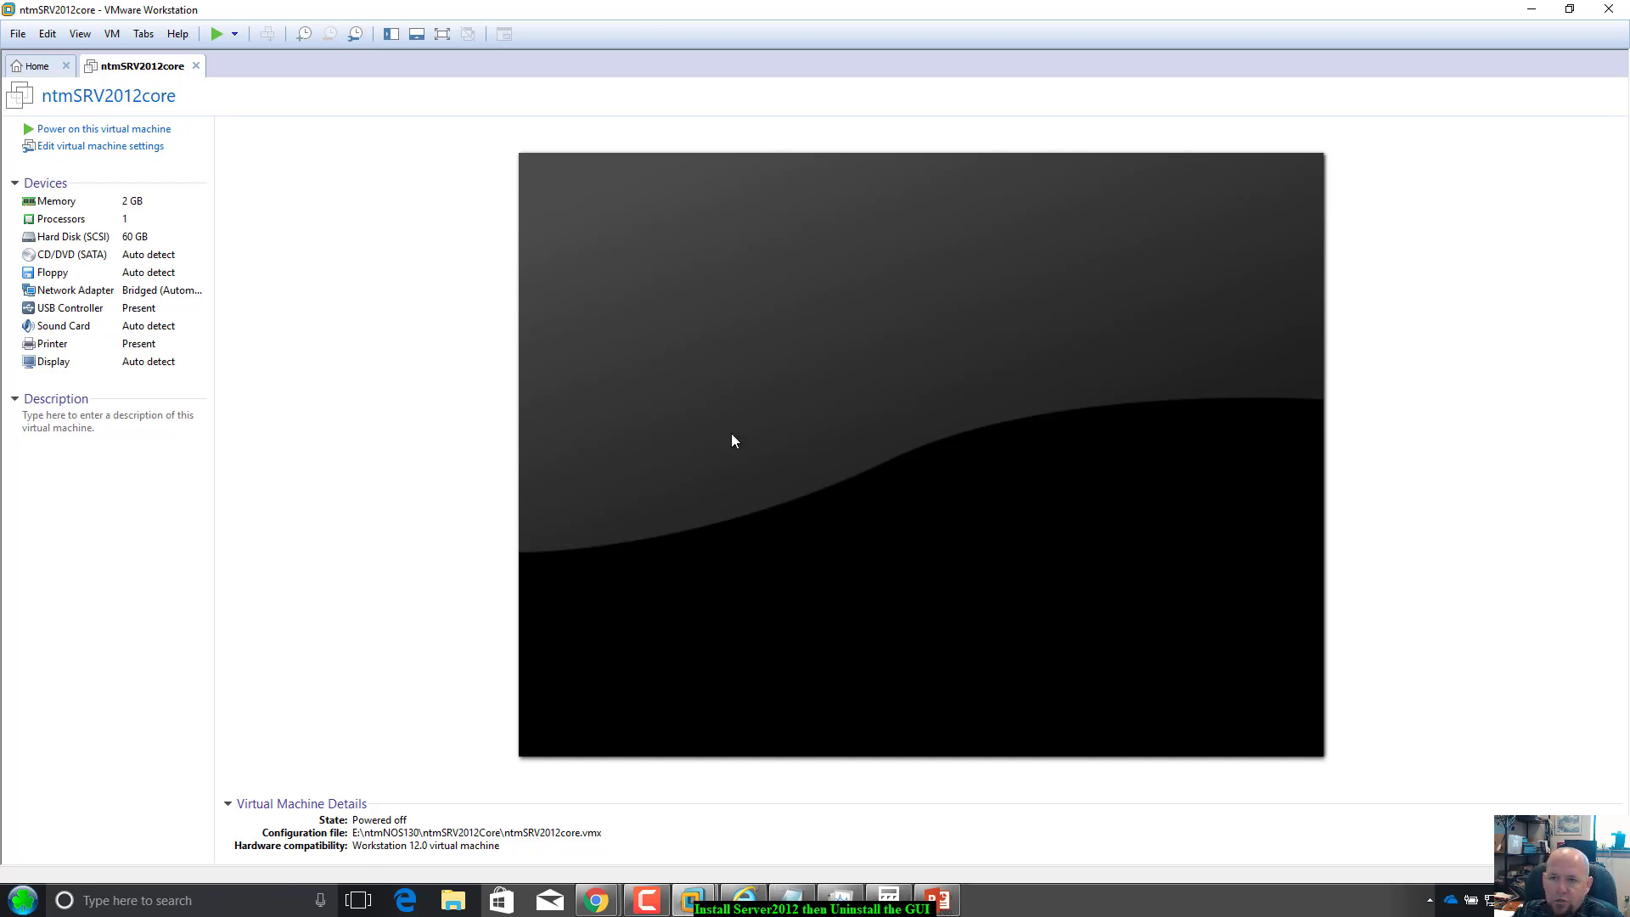
pyautogui.click(99, 133)
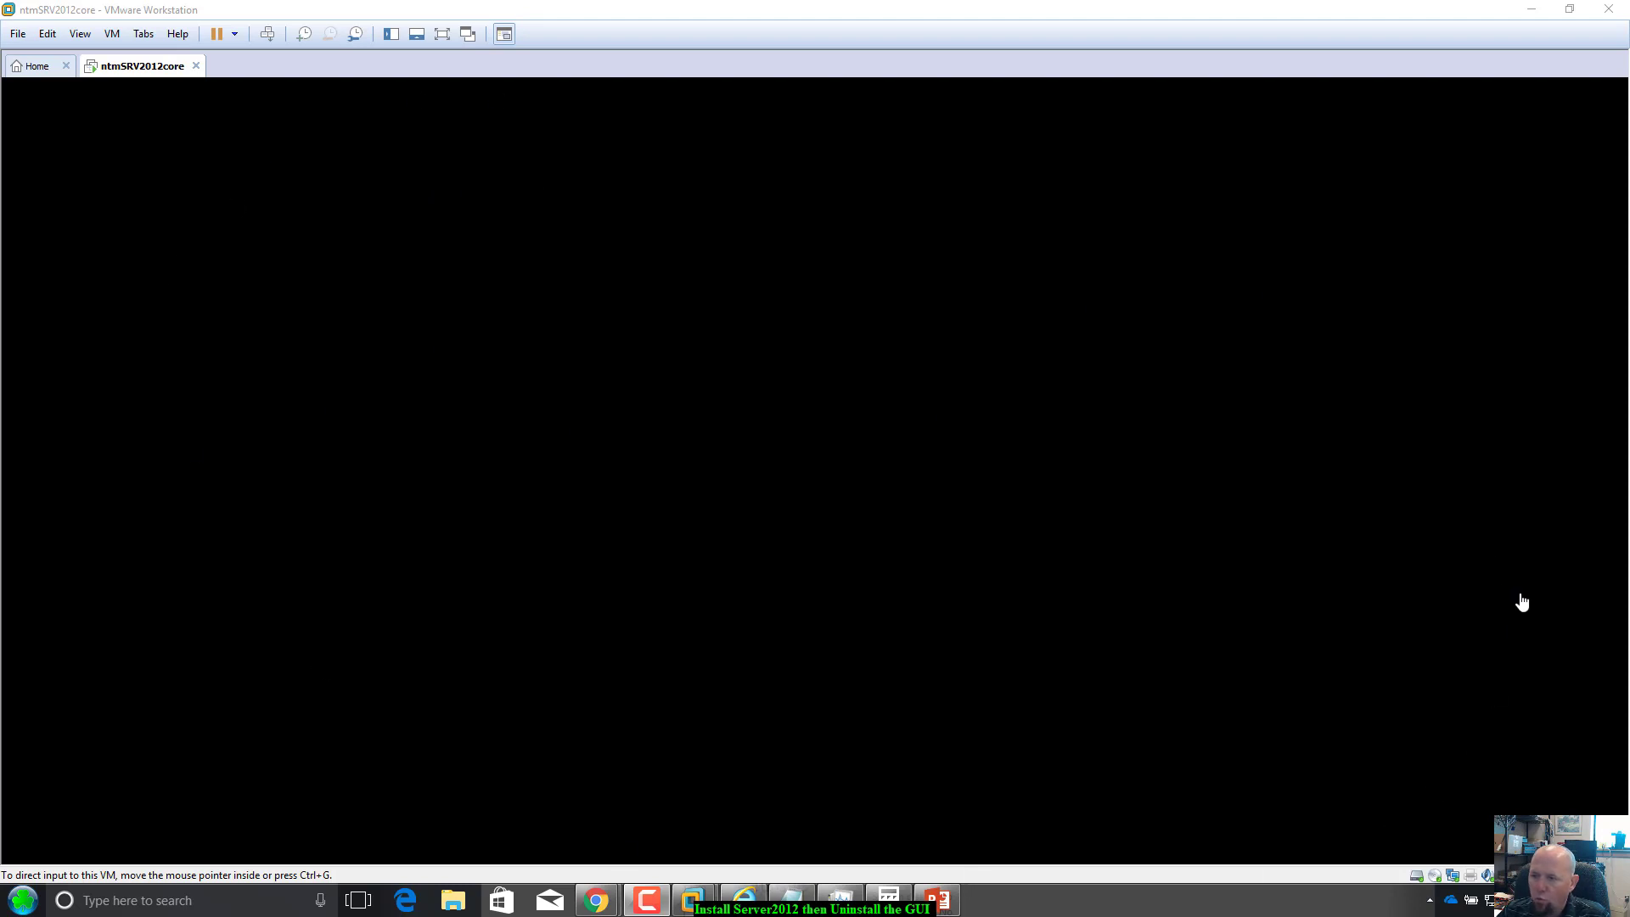
# Open Task Manager from the server's security options screen and expand it to its detailed view.
pyautogui.click(503, 283)
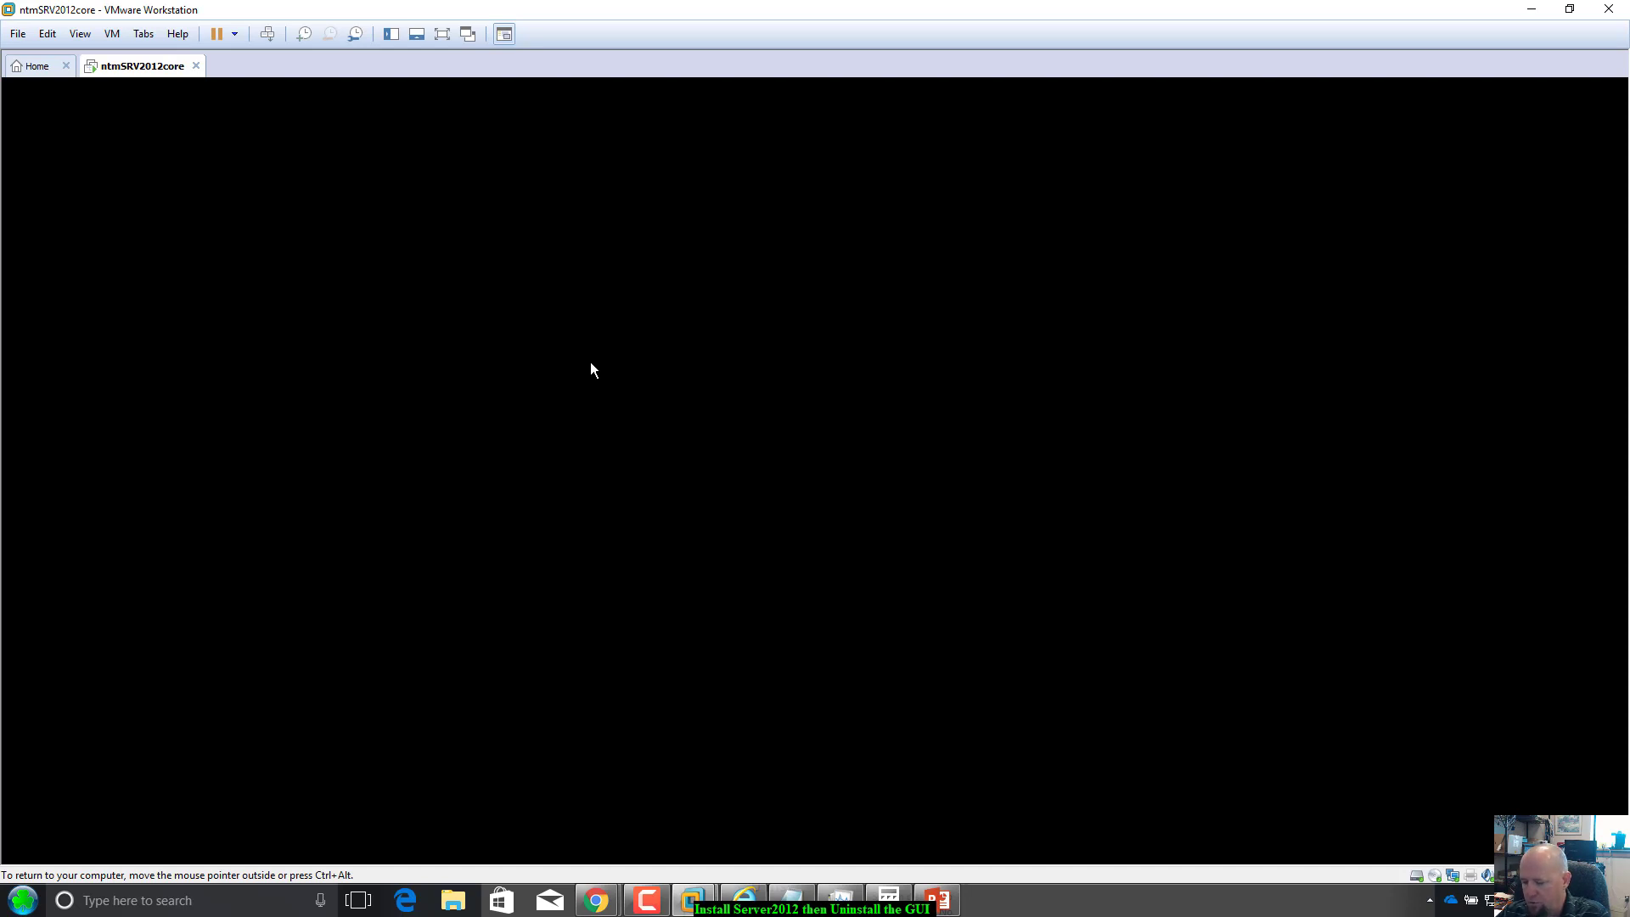
pyautogui.press('ctrl+alt+Insert')
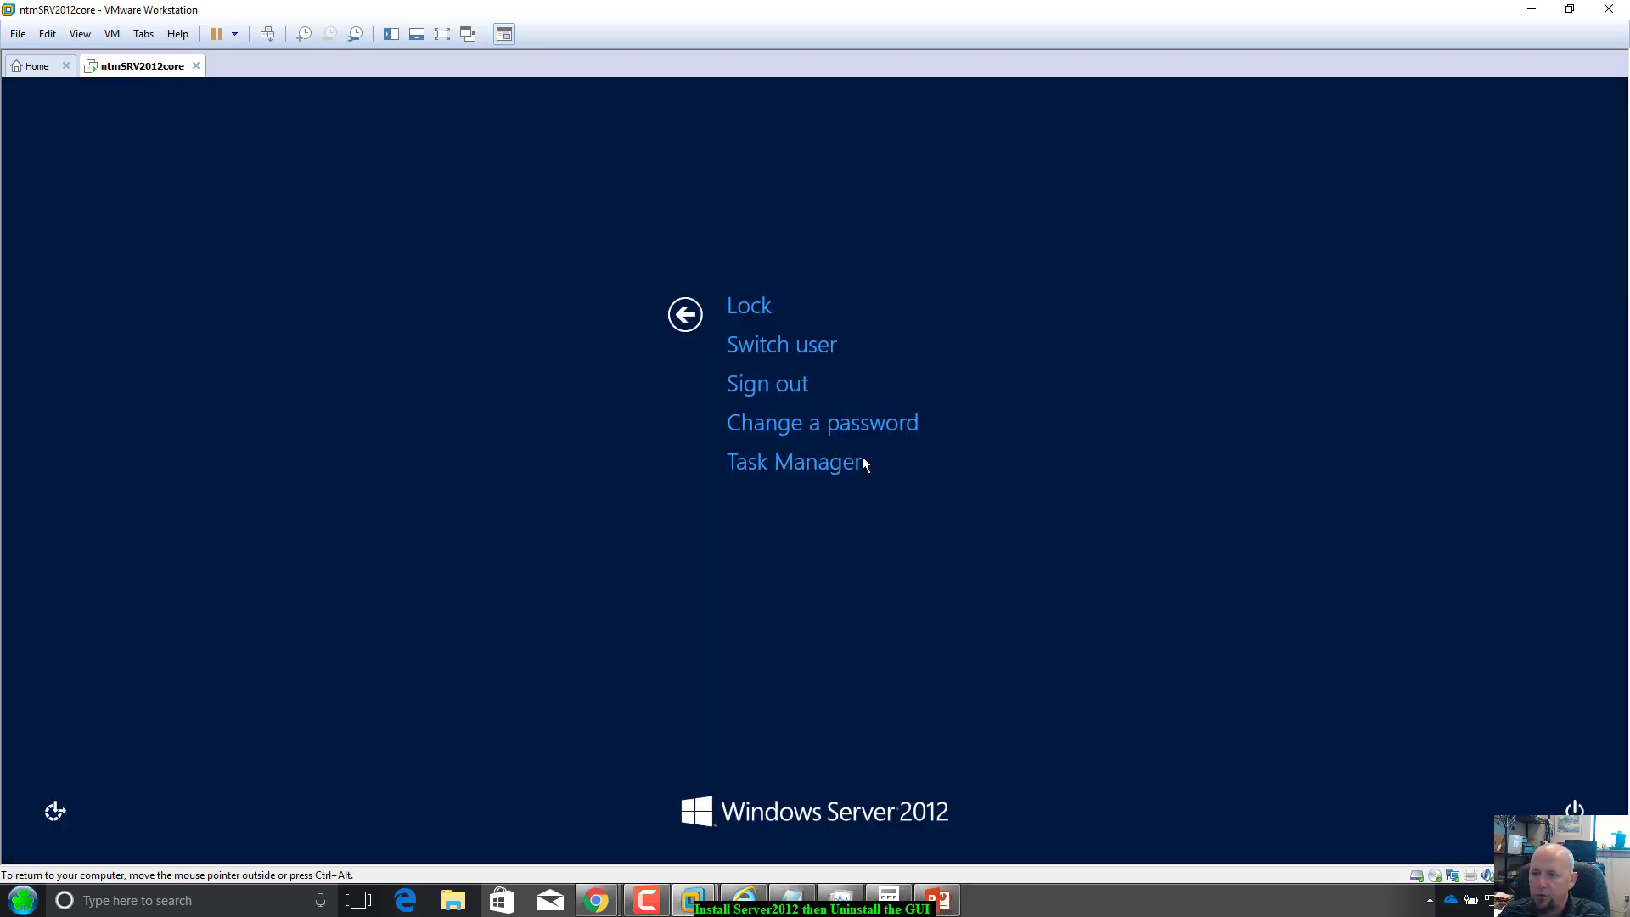
pyautogui.click(824, 458)
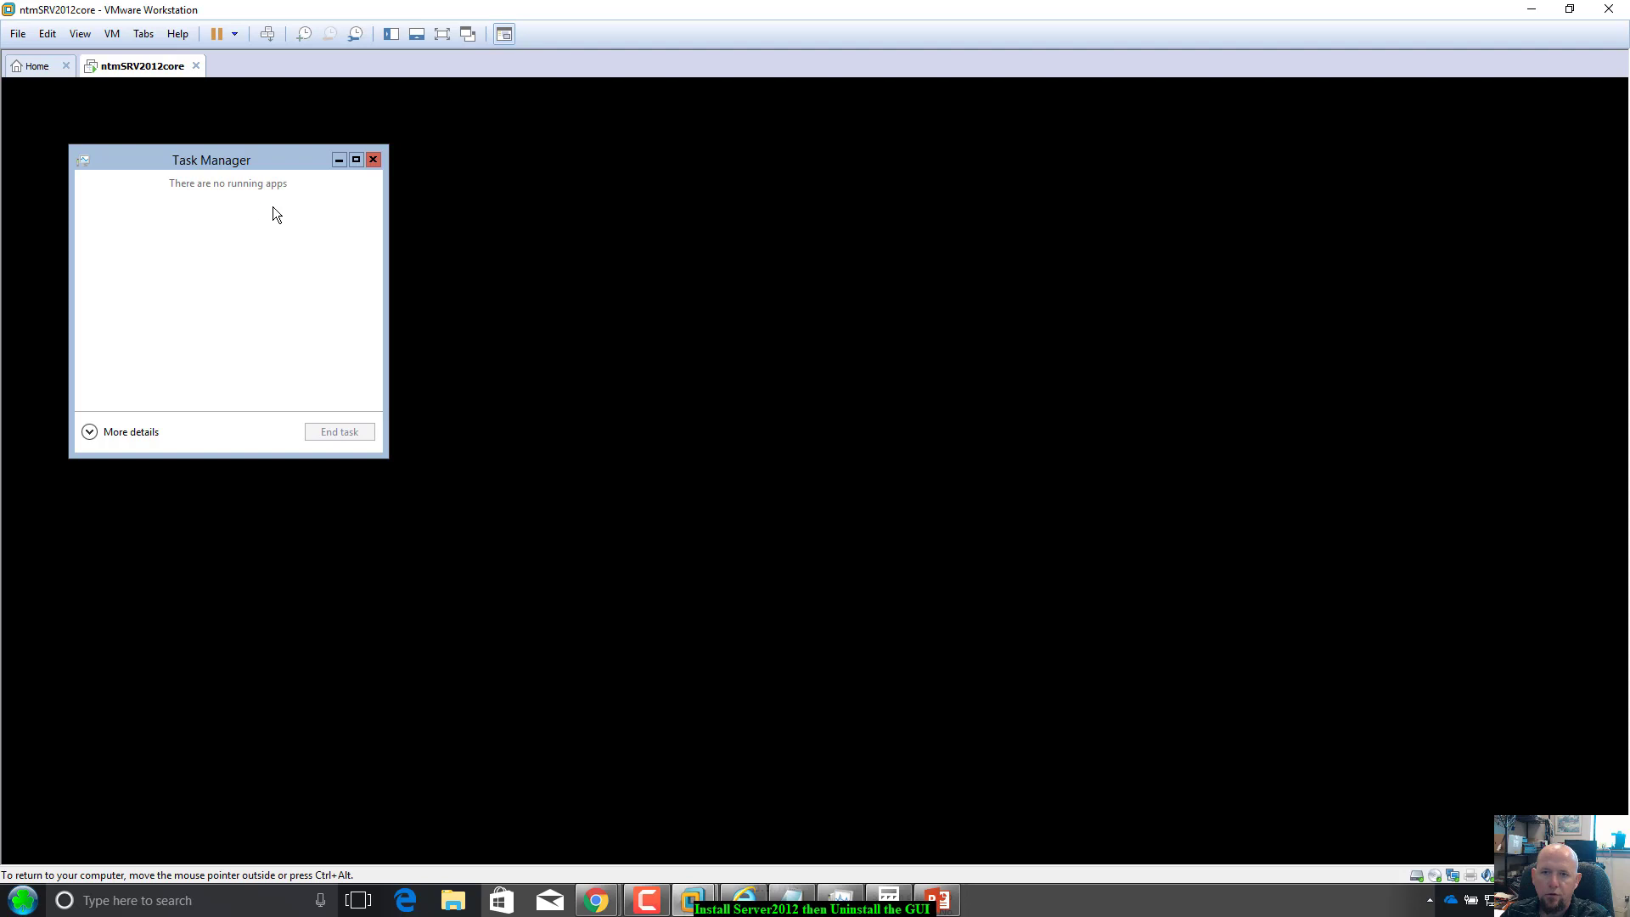
pyautogui.click(90, 430)
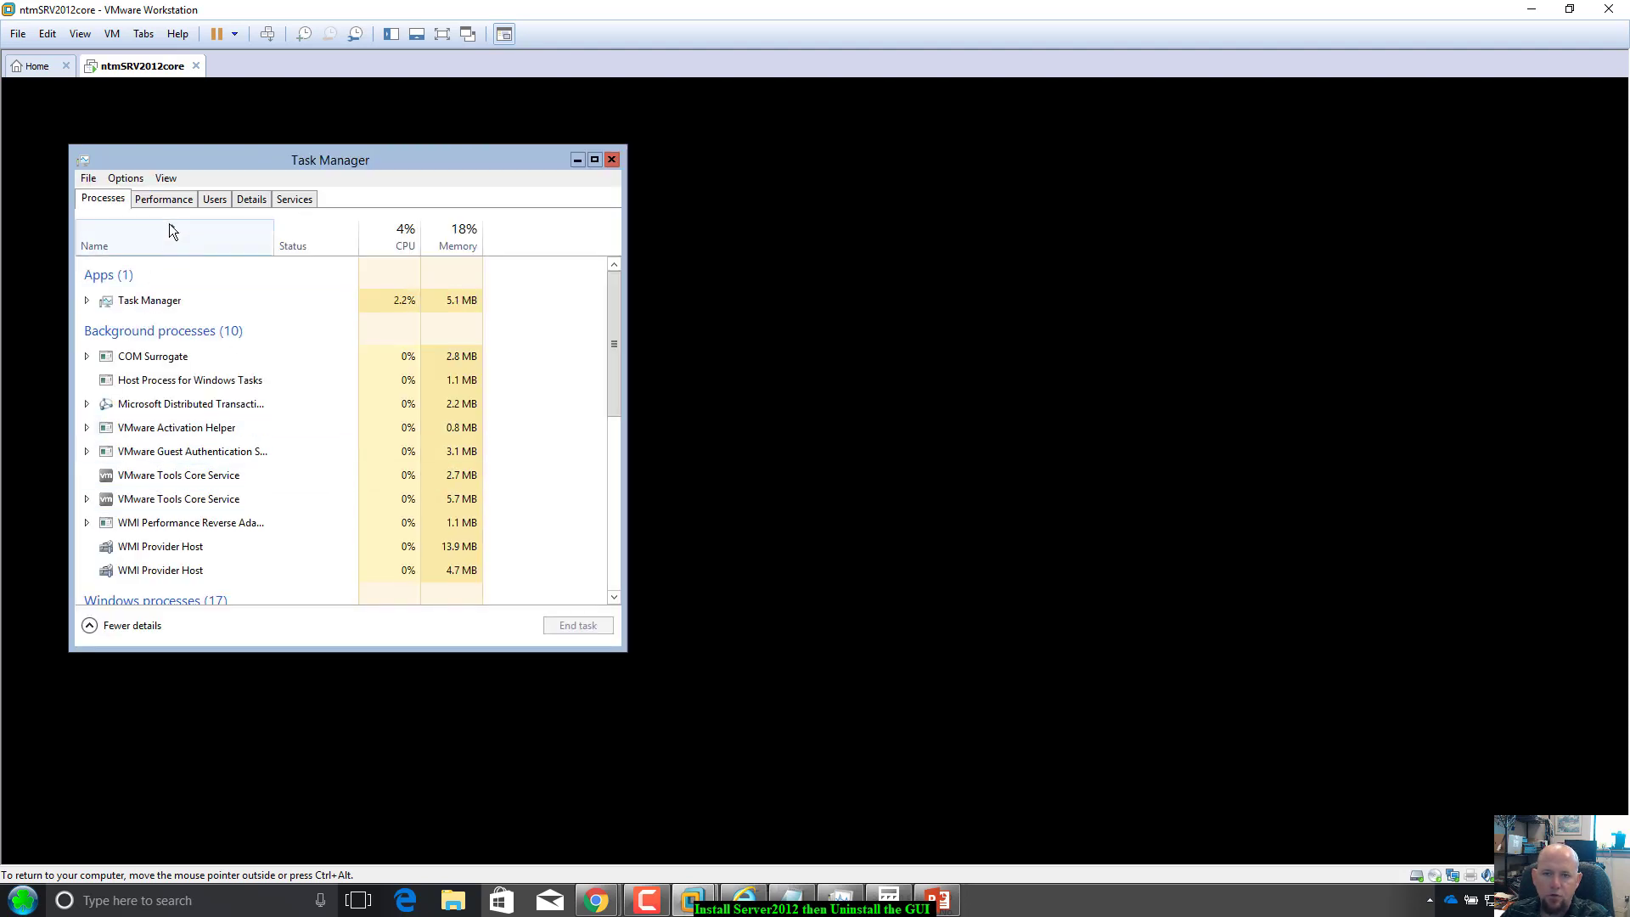
# Run cmd.exe as a new task from Task Manager to get a command prompt.
pyautogui.click(97, 176)
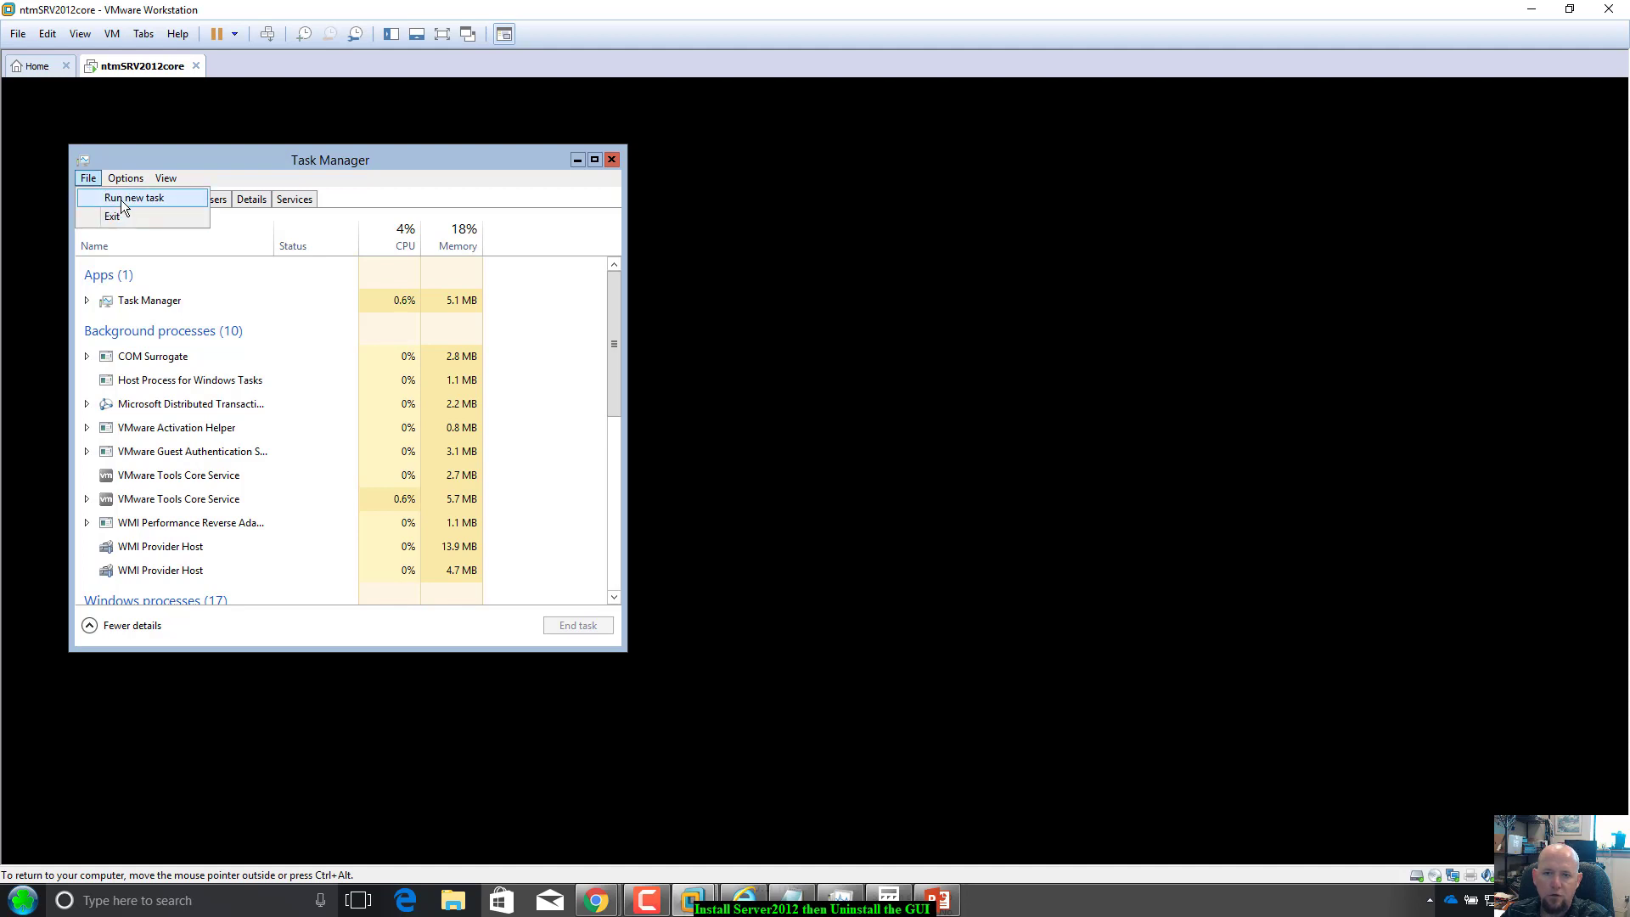
pyautogui.click(121, 198)
pyautogui.write('cmd')
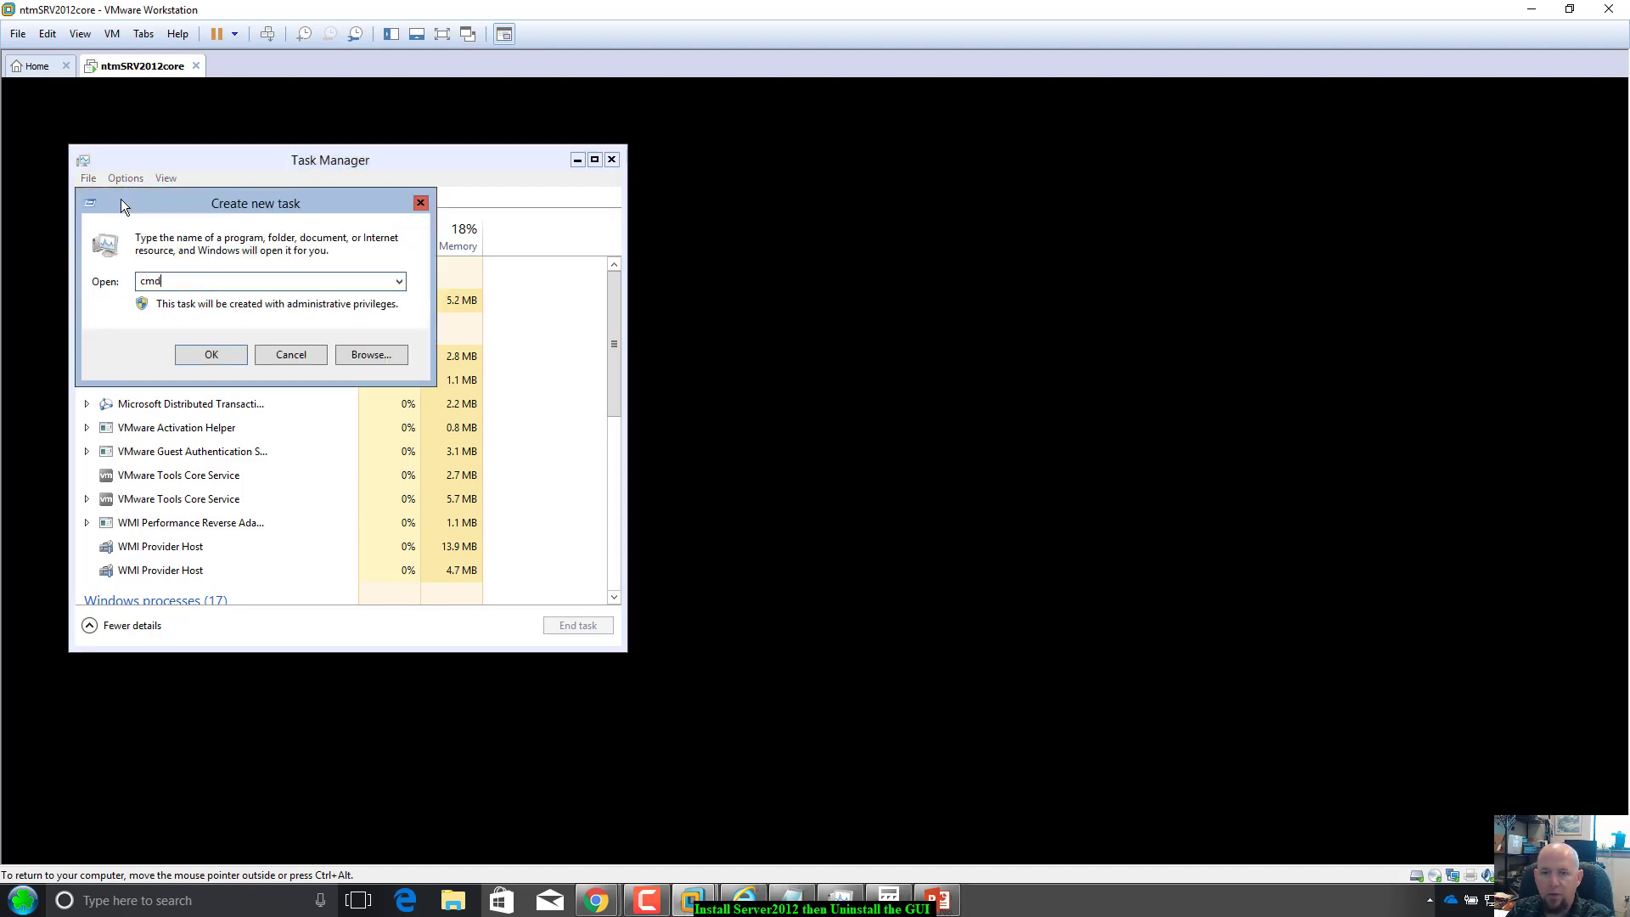
pyautogui.write('.exe')
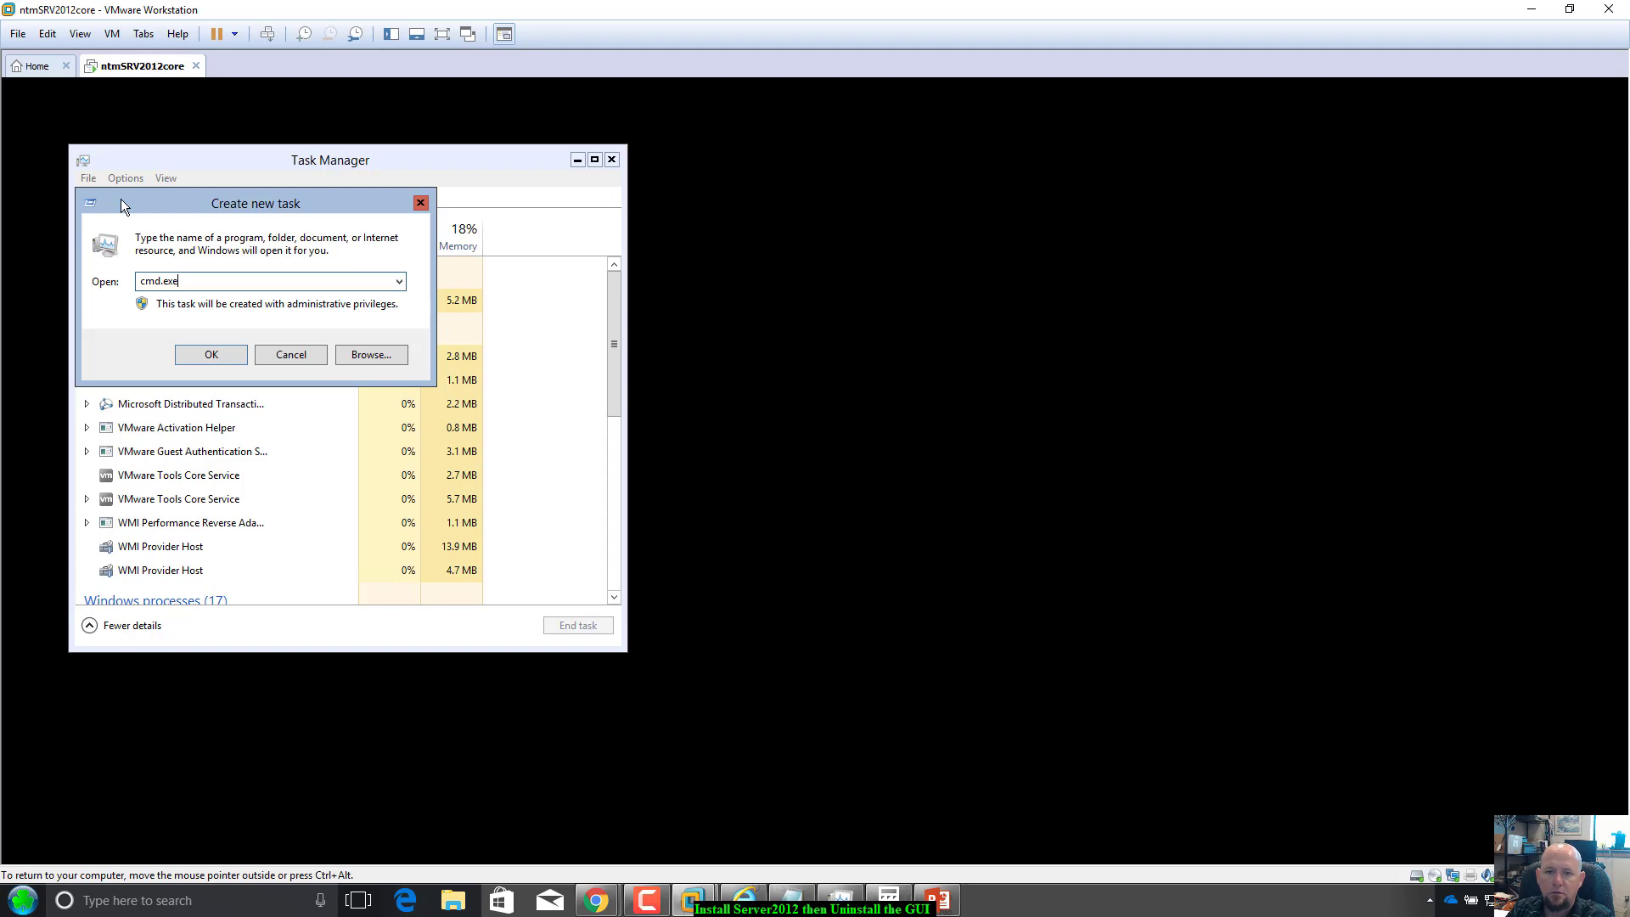
pyautogui.press('Return')
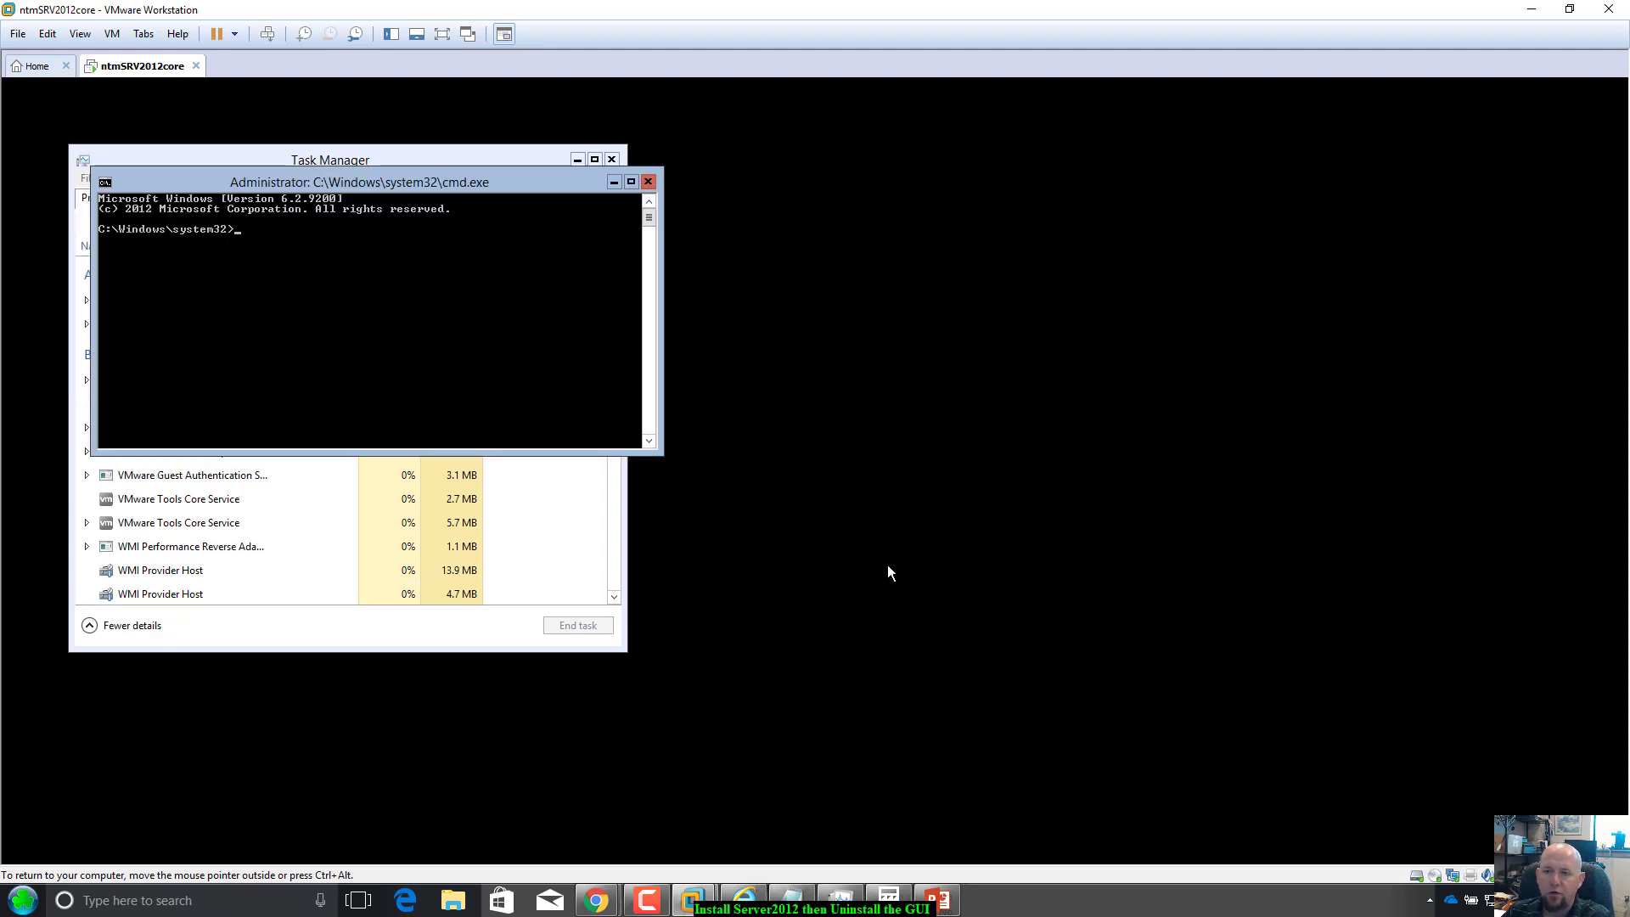
# Close Task Manager and reposition the command prompt window on the empty desktop.
pyautogui.moveTo(501, 181); pyautogui.dragTo(545, 233)
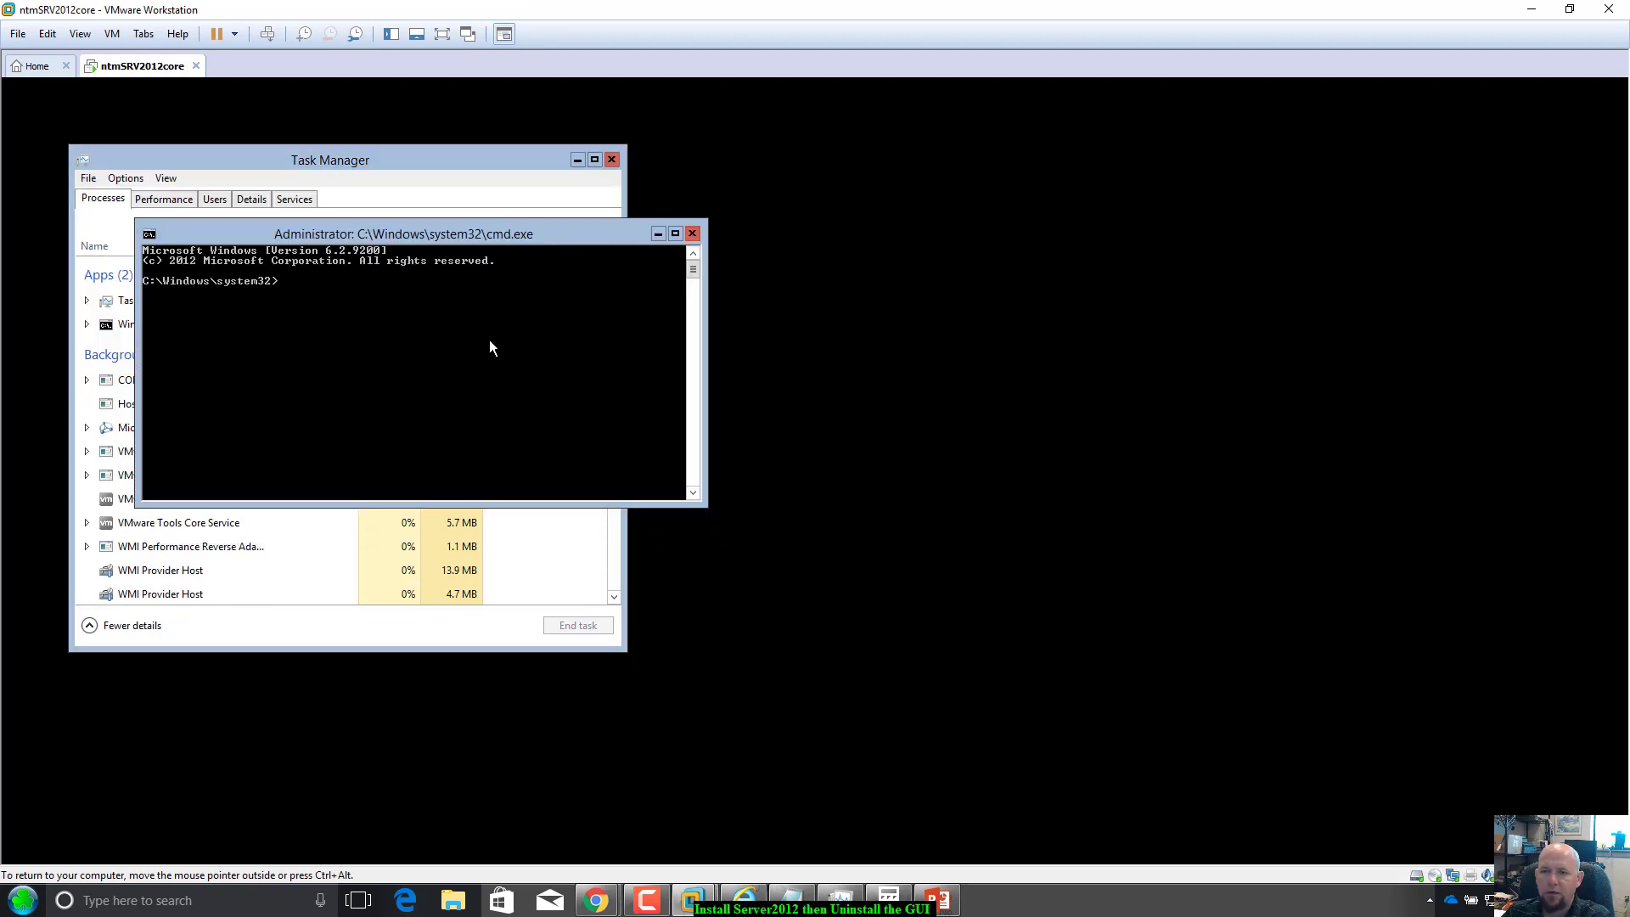
pyautogui.click(612, 161)
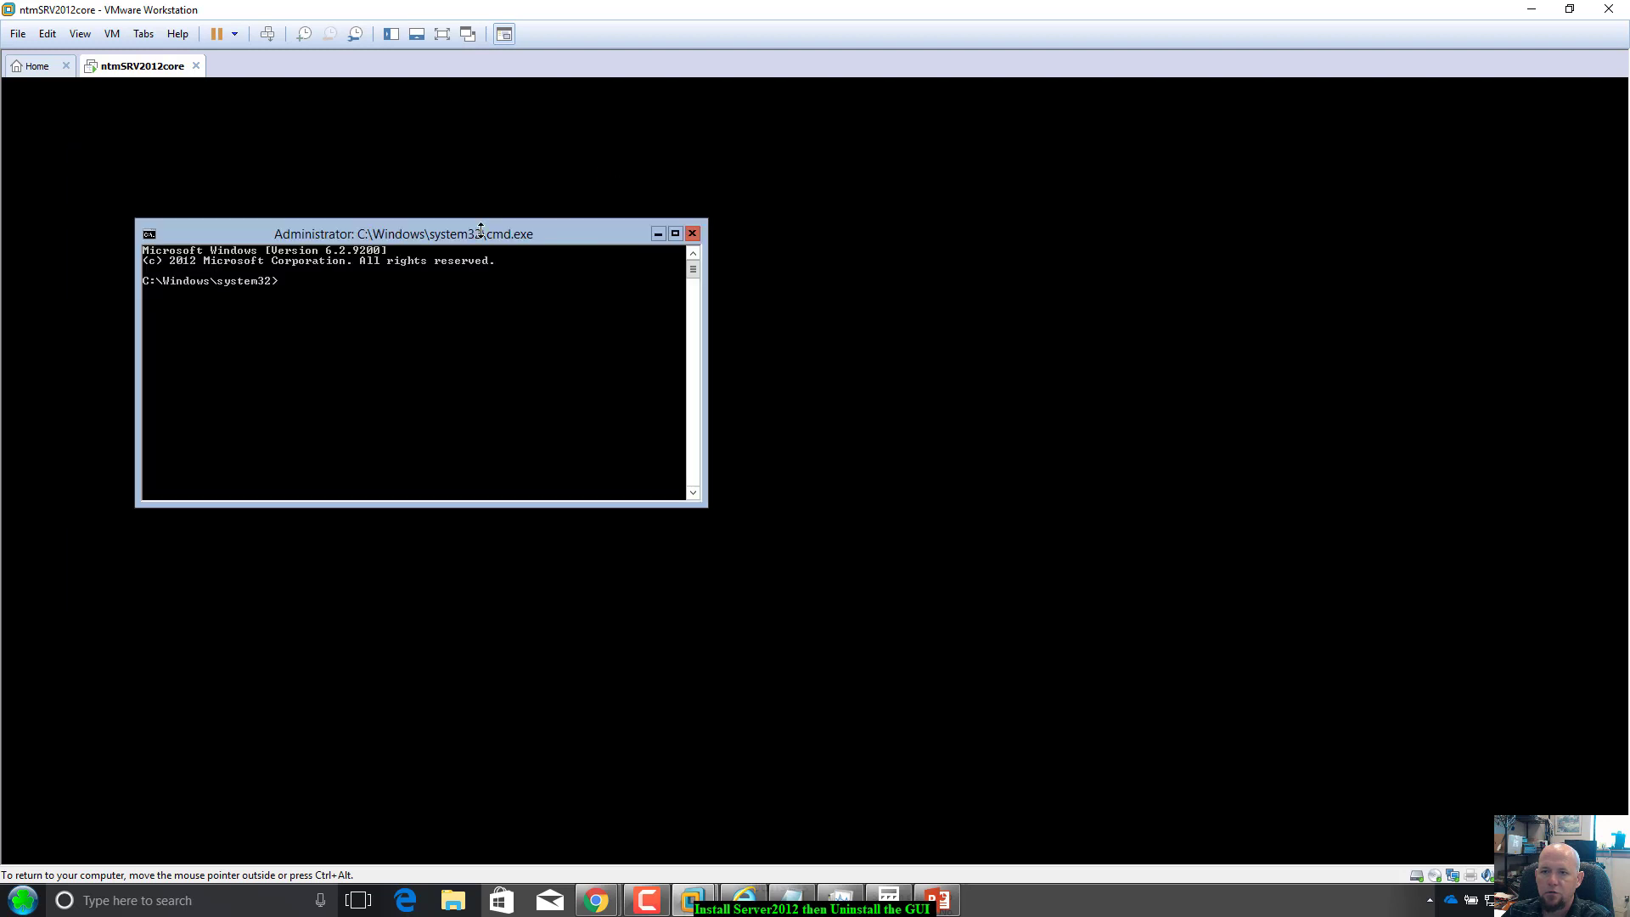
pyautogui.moveTo(394, 229); pyautogui.dragTo(384, 202)
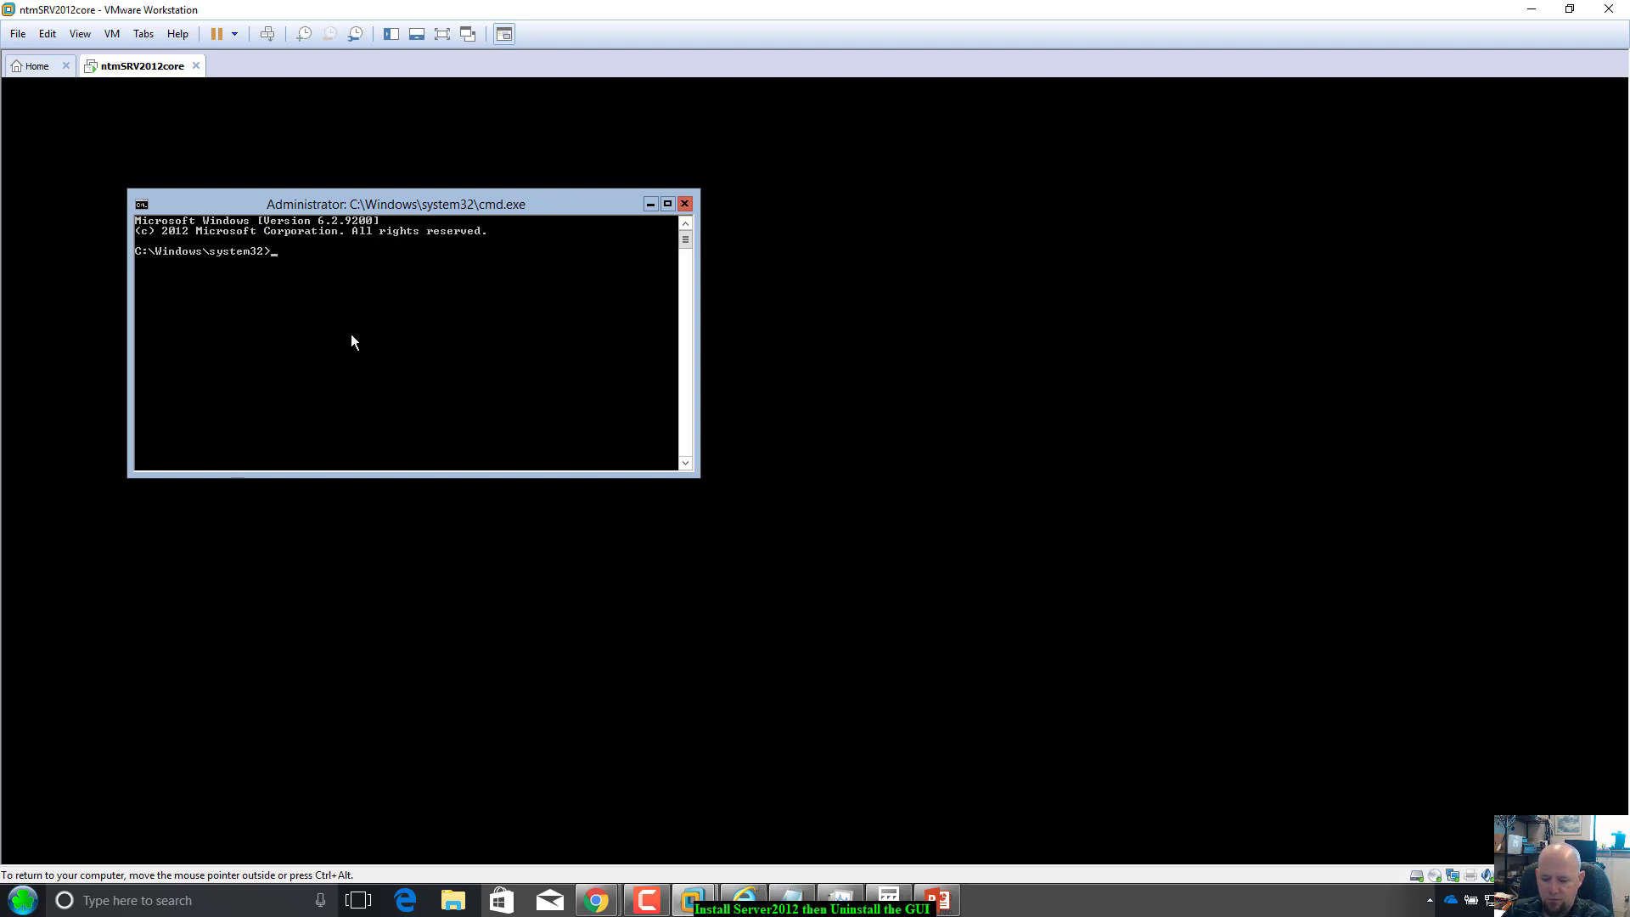
# Display the server's IP configuration by running ipconfig in the command prompt.
pyautogui.write('ipconfig')
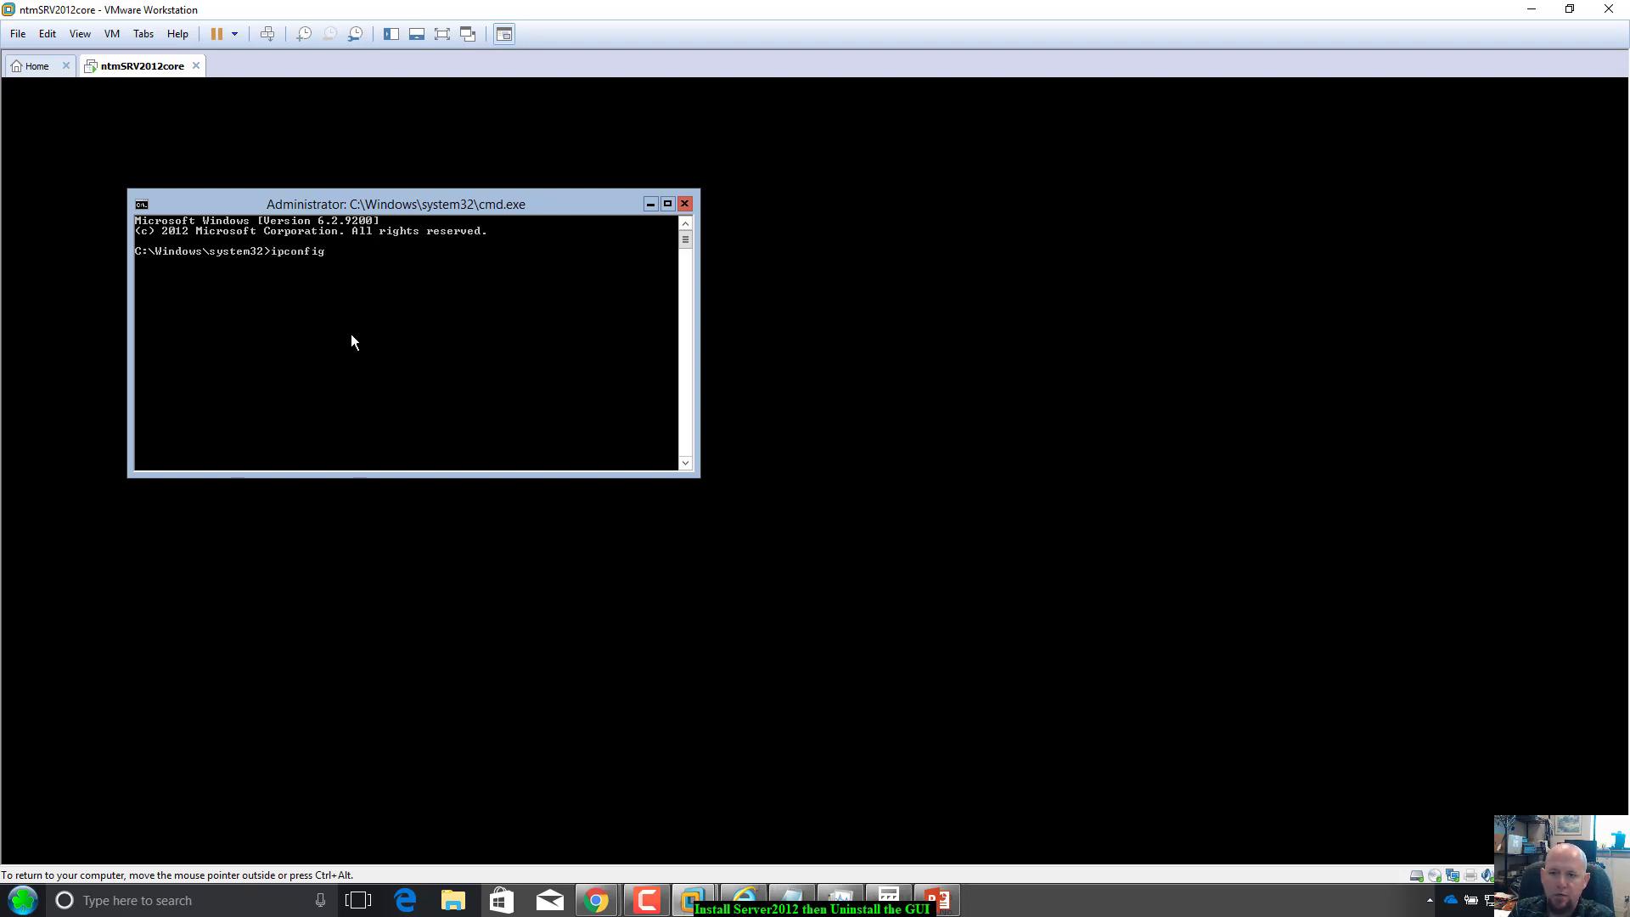
pyautogui.write(' /')
pyautogui.press('BackSpace')
pyautogui.press('BackSpace')
pyautogui.press('Return')
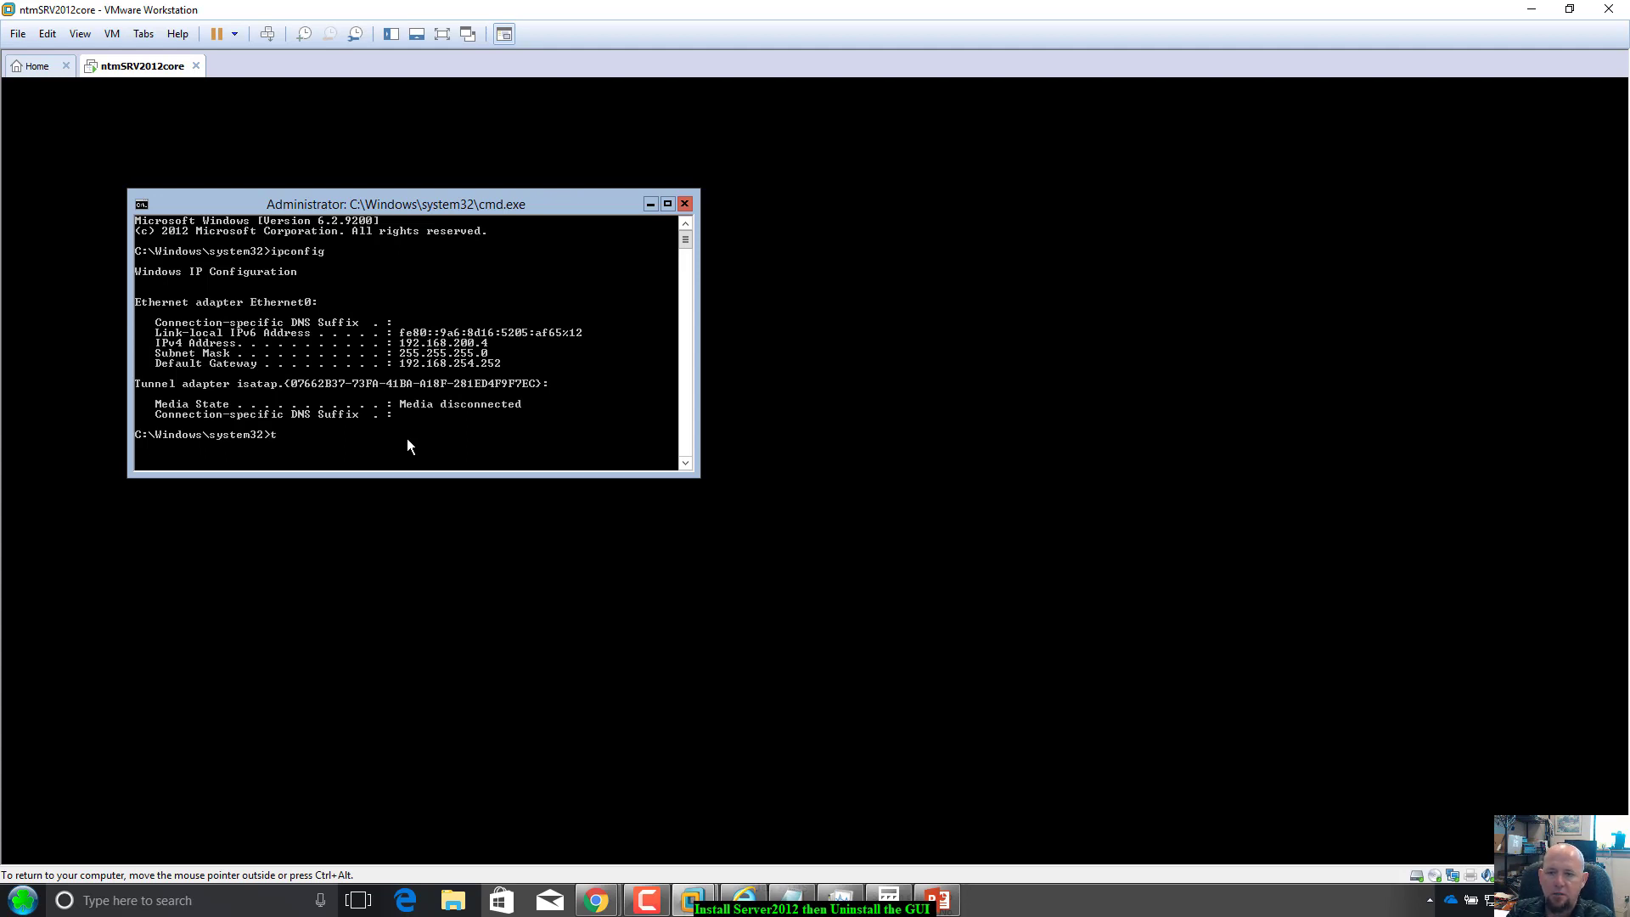
pyautogui.write('tran')
pyautogui.press('BackSpace')
pyautogui.write('cetr')
pyautogui.press('BackSpace')
pyautogui.press('BackSpace')
pyautogui.write('rt www')
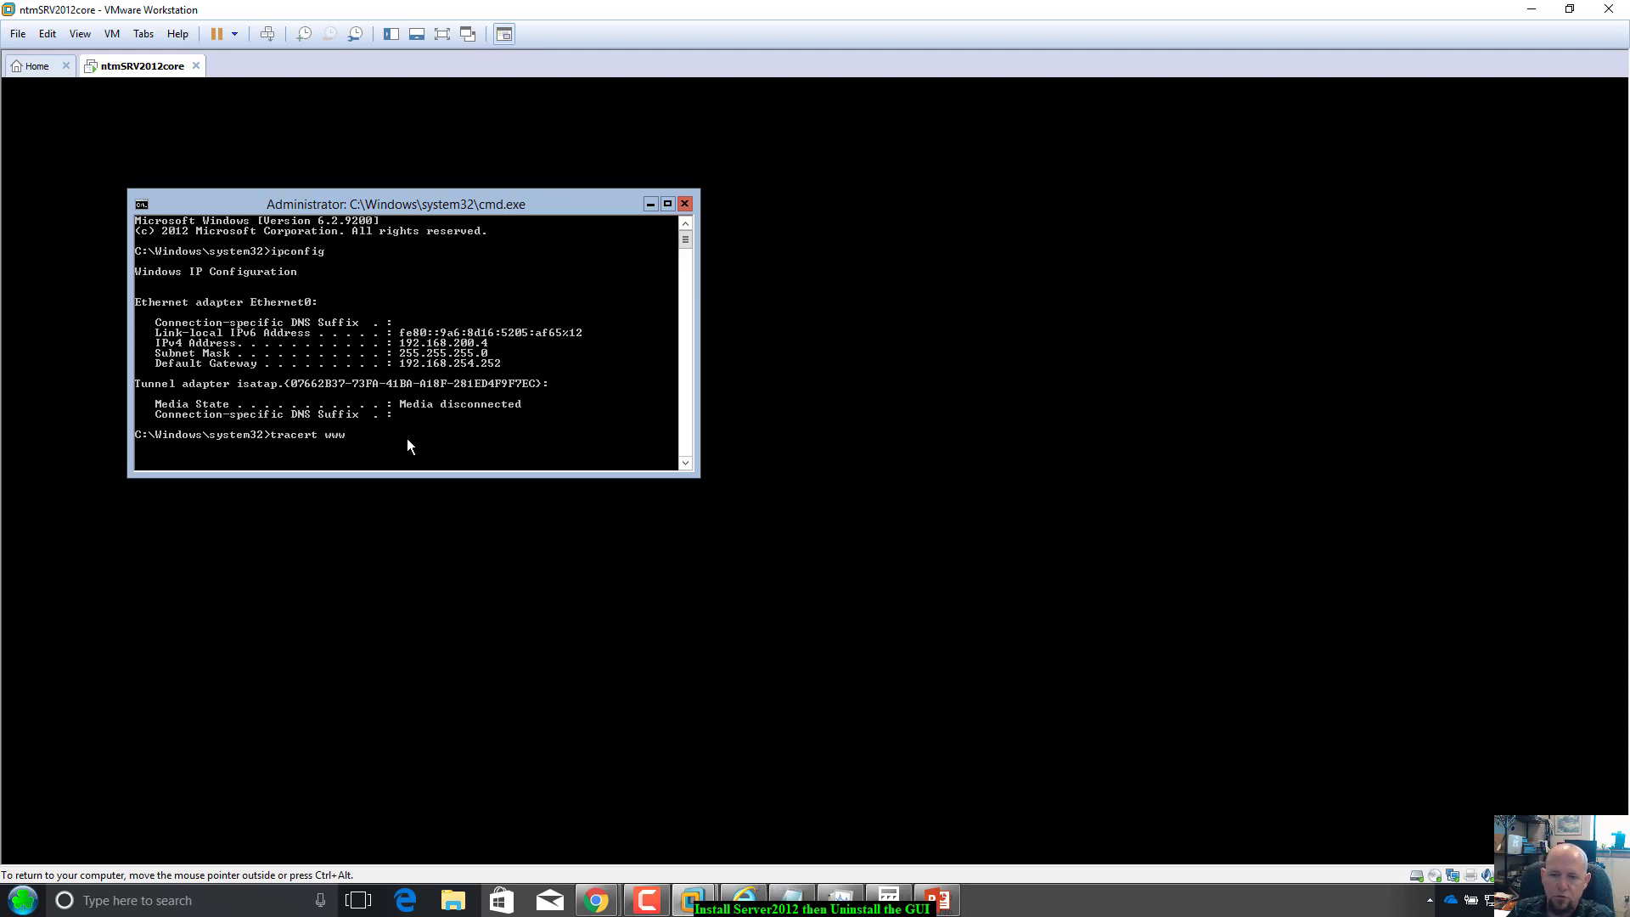
pyautogui.write('.yahoo.com')
pyautogui.press('Return')
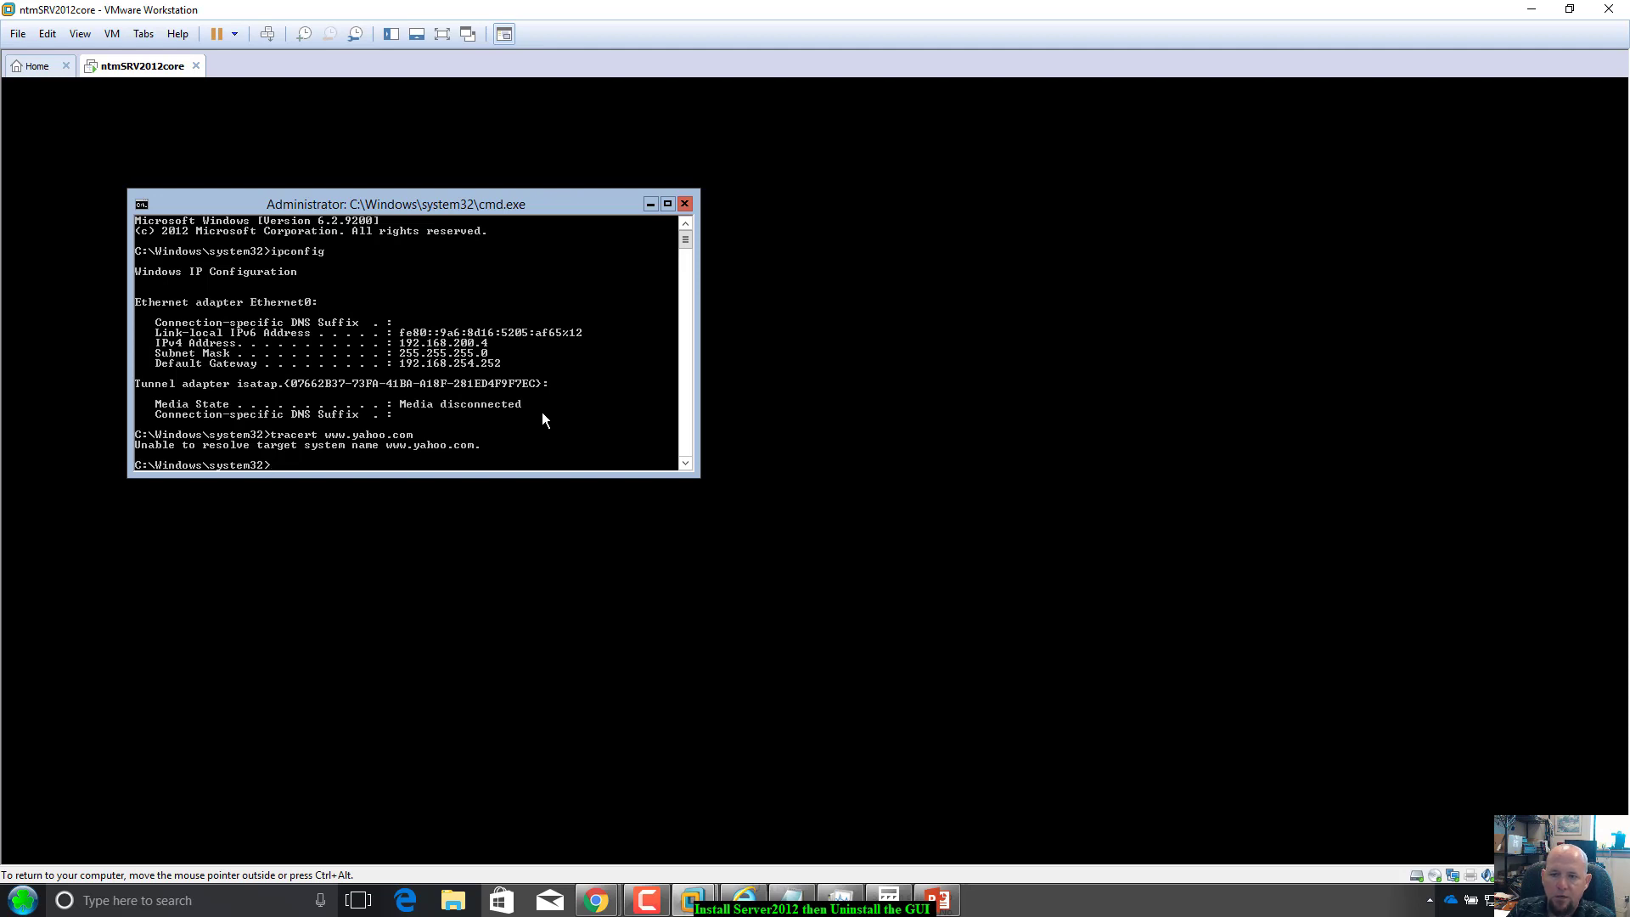
# Trace the route to the server's own address, 192.168.200.4, with tracert.
pyautogui.write('trace')
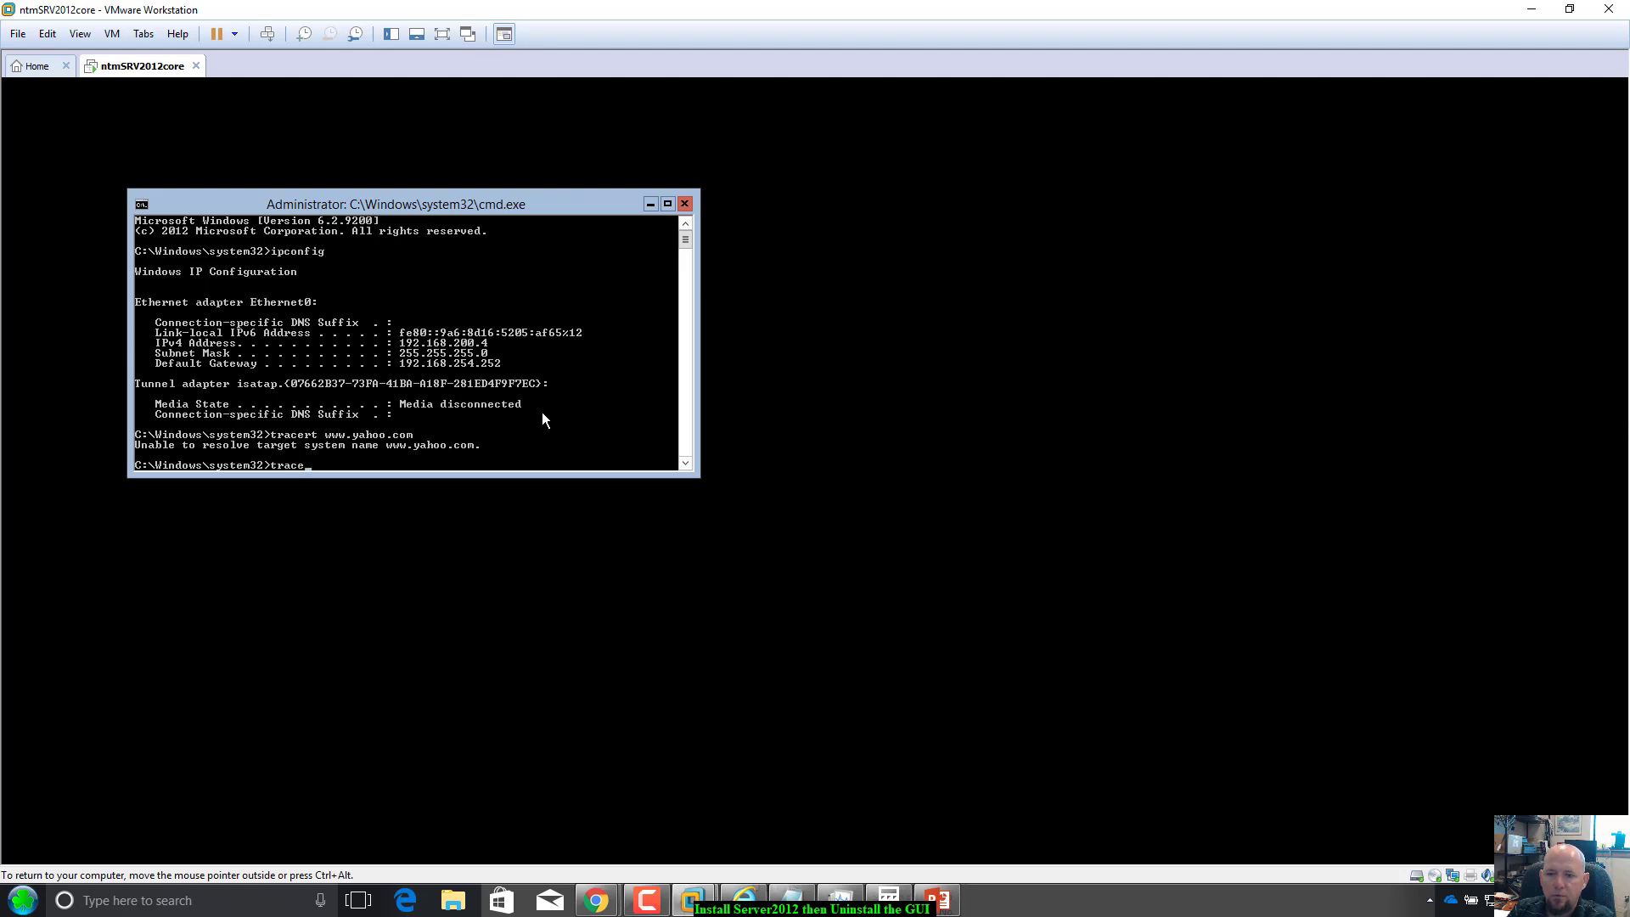
pyautogui.write('rt')
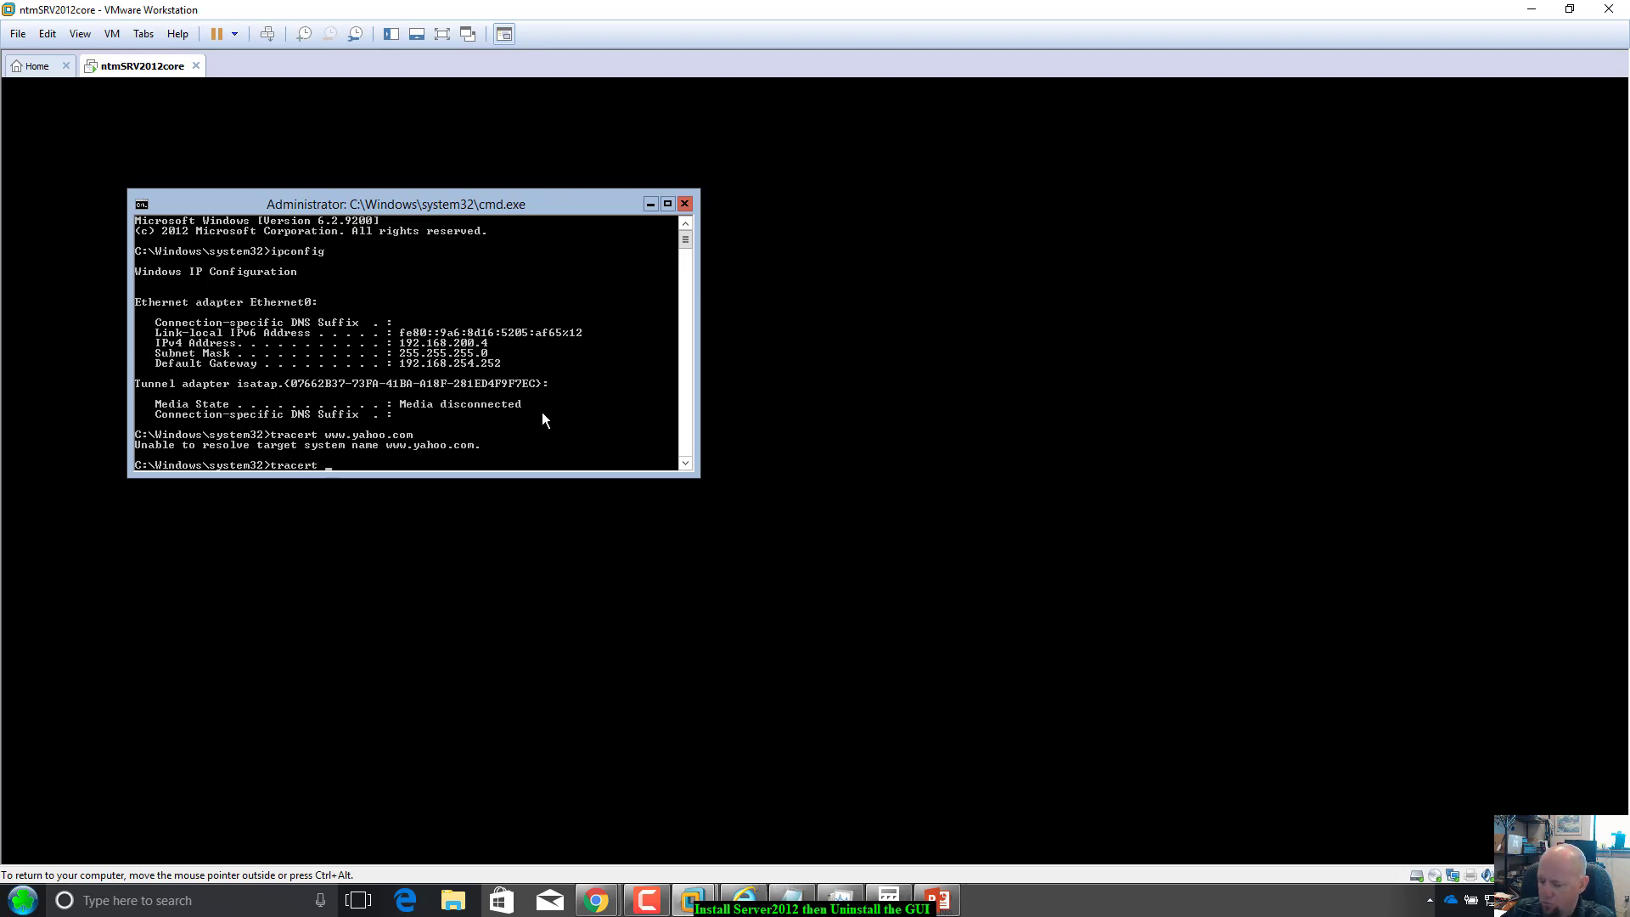
pyautogui.write(' 192.168')
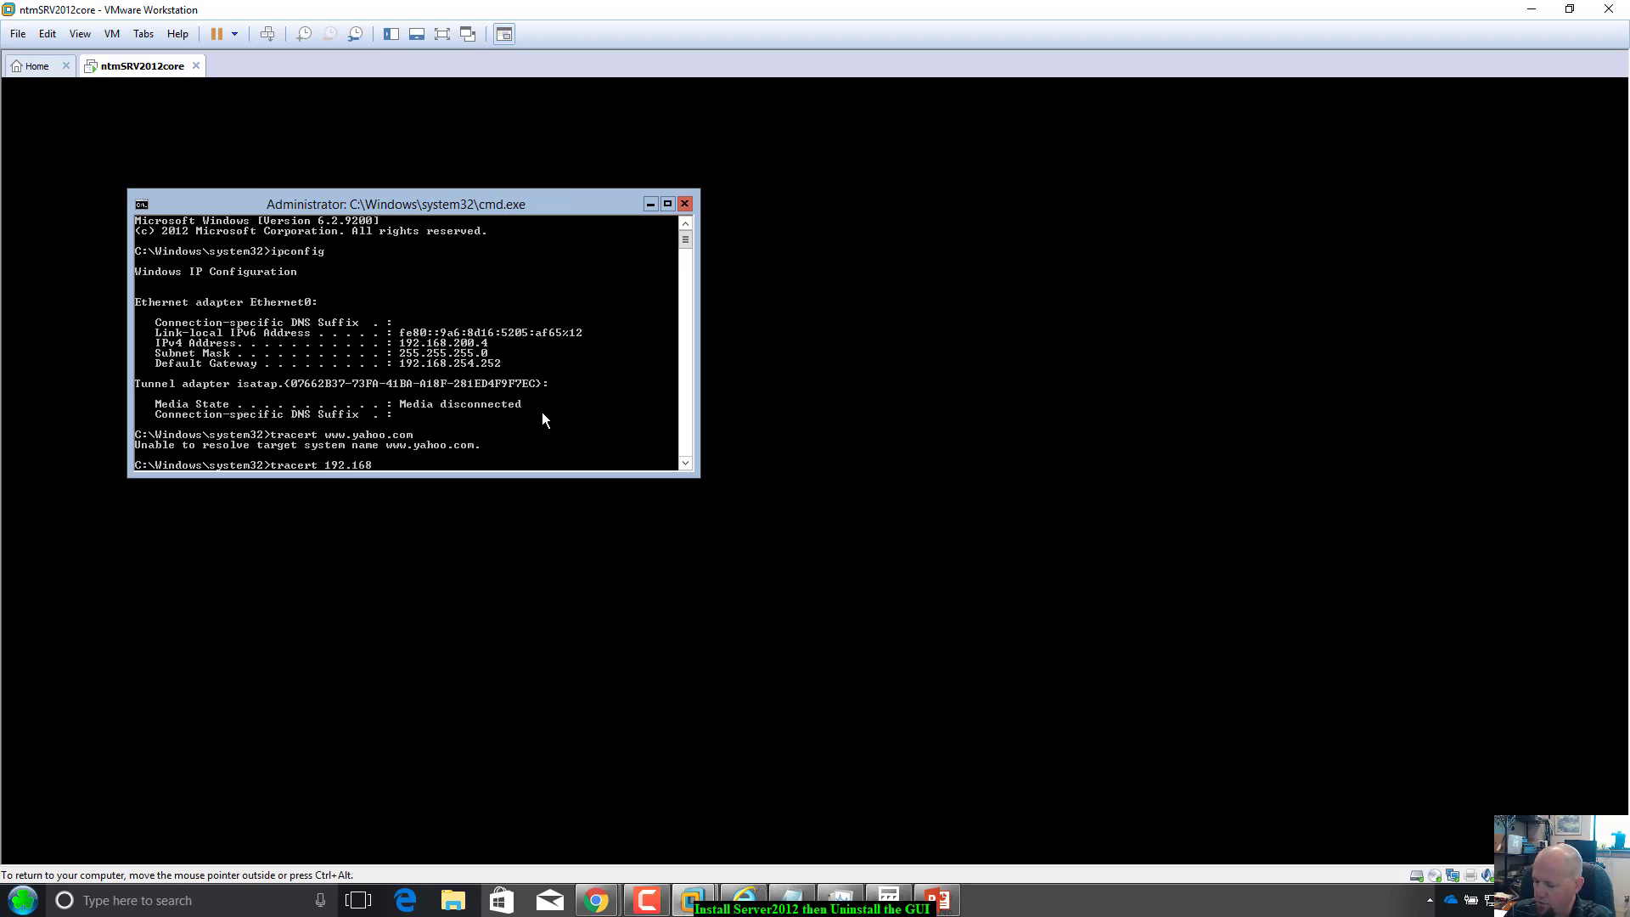
pyautogui.write('.254.')
pyautogui.press('BackSpace')
pyautogui.press('BackSpace')
pyautogui.press('BackSpace')
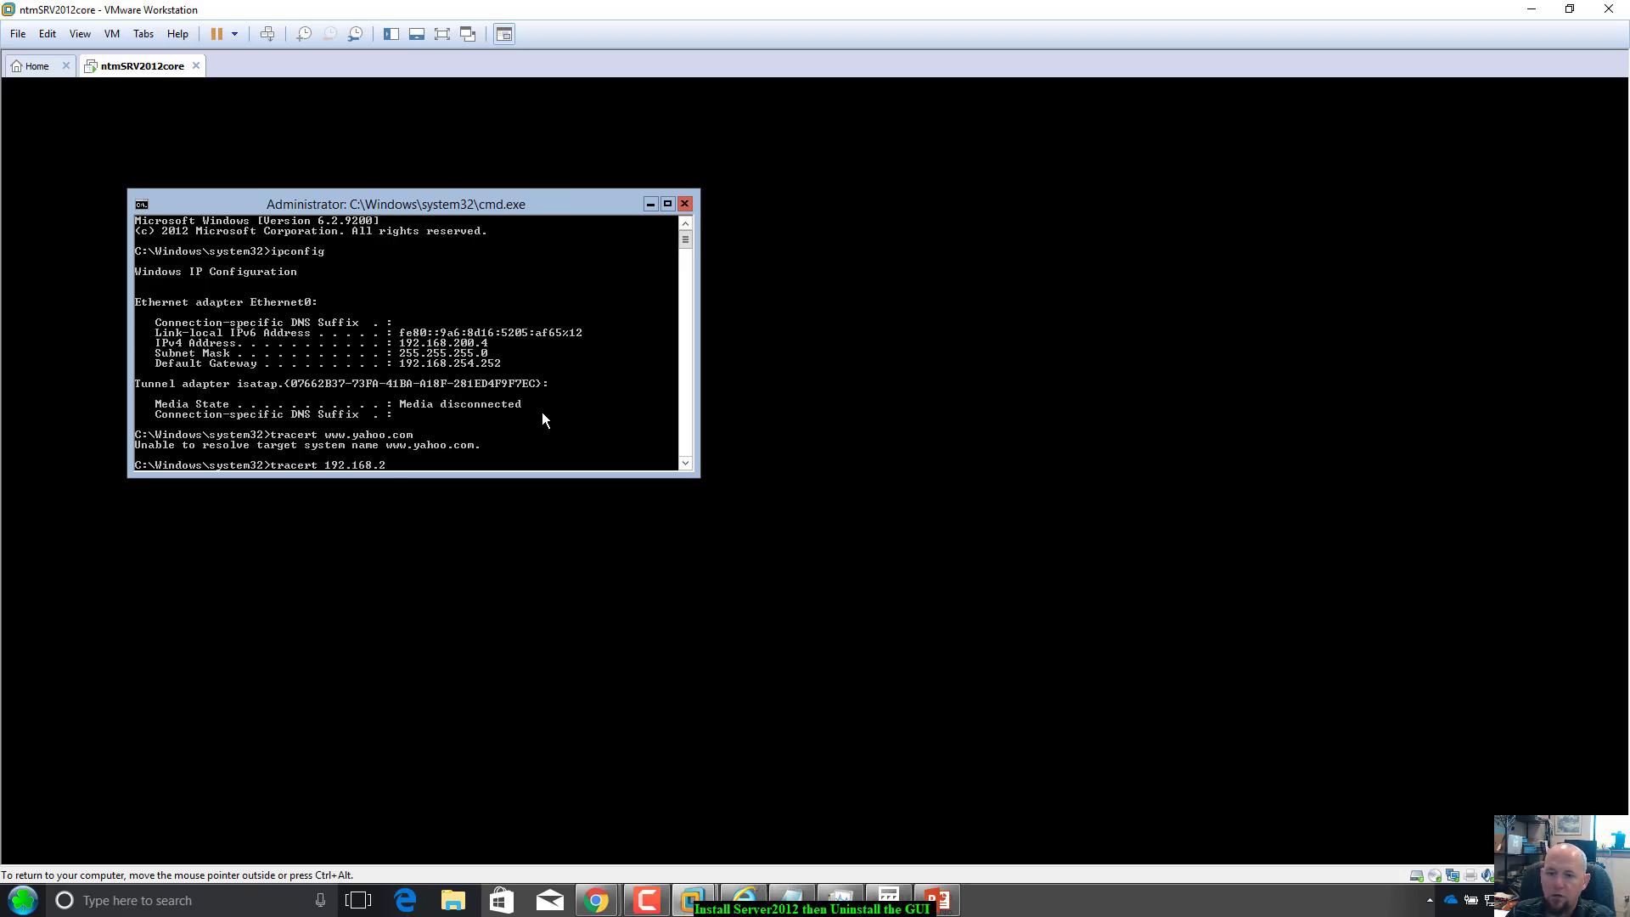
pyautogui.write('00.4')
pyautogui.press('Return')
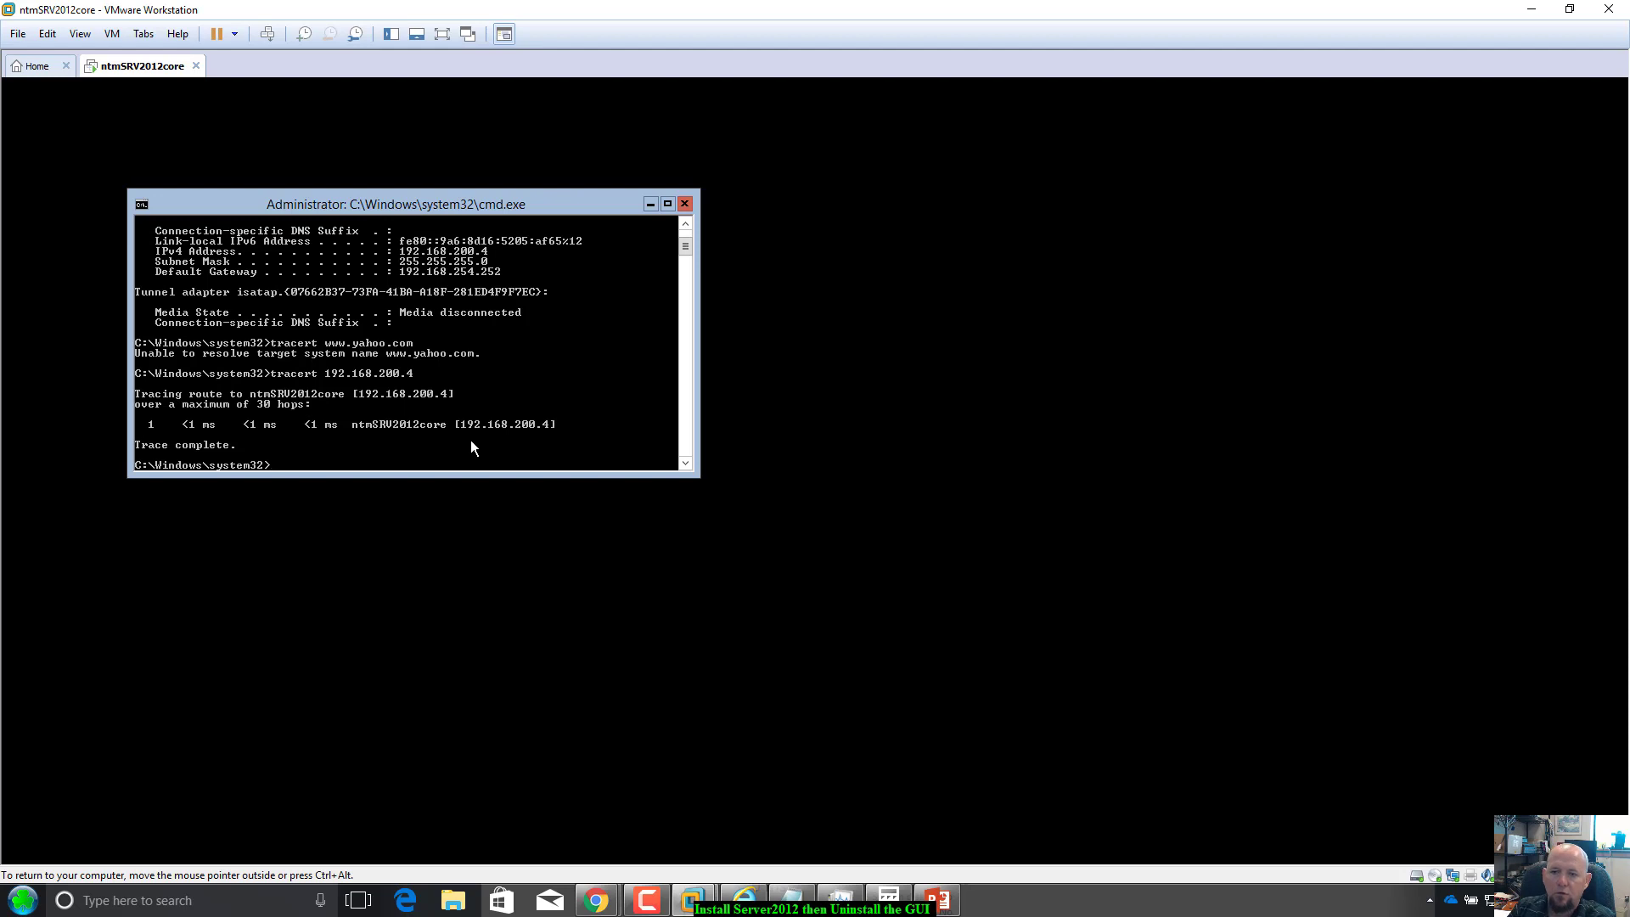
# Ping 192.168.200.4 and look over the replies and statistics.
pyautogui.write('ping')
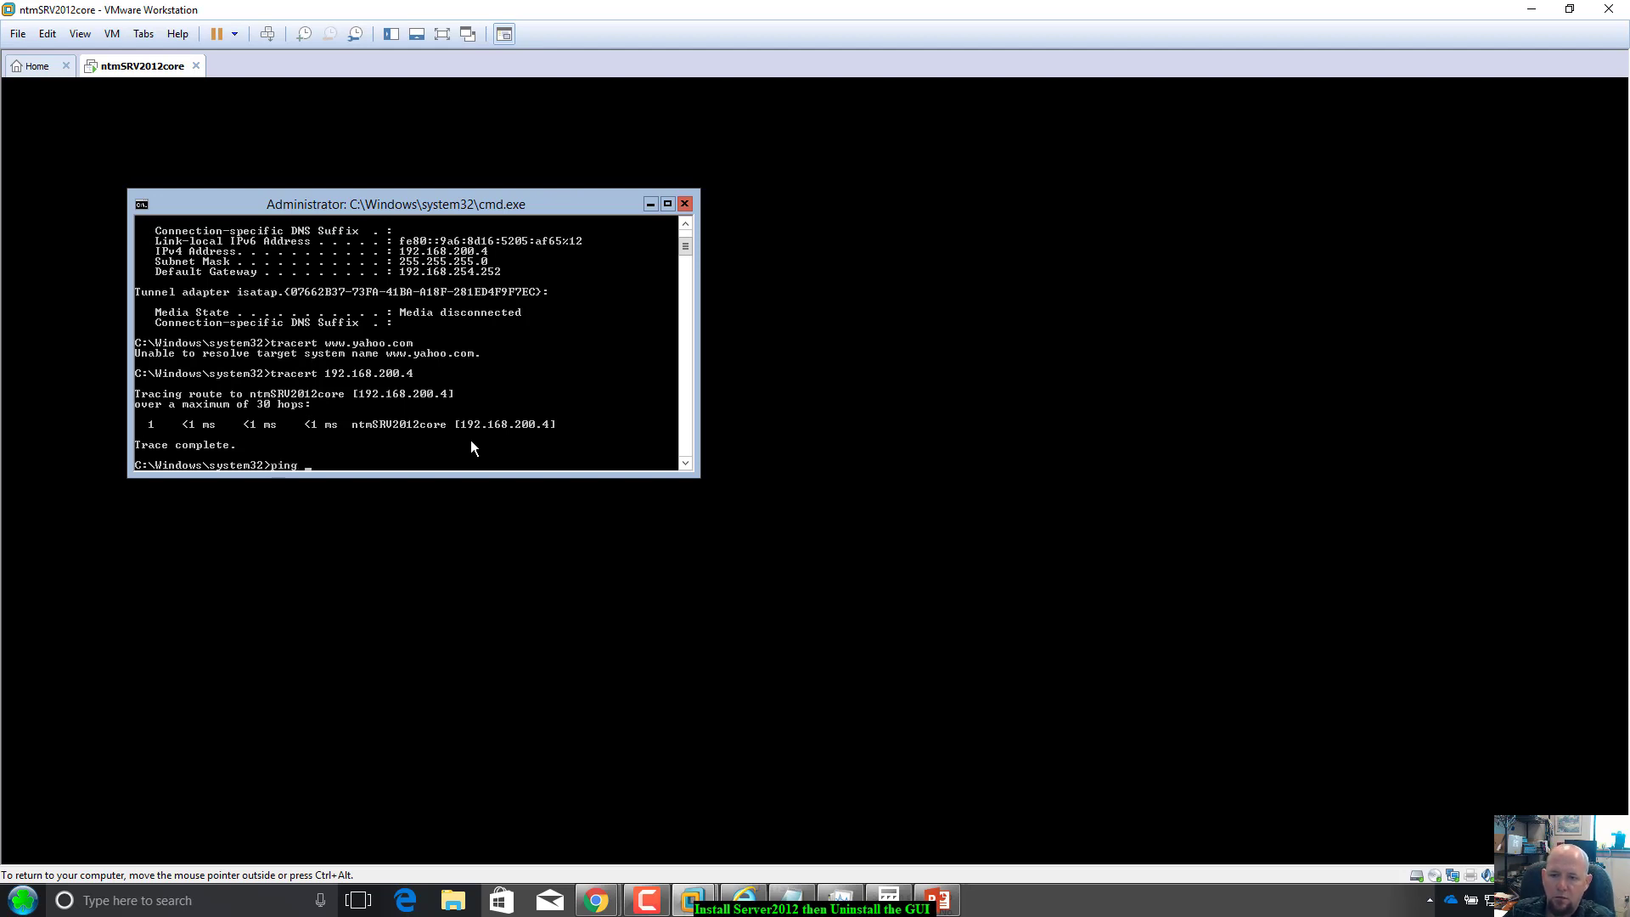
pyautogui.write(' 192.168.')
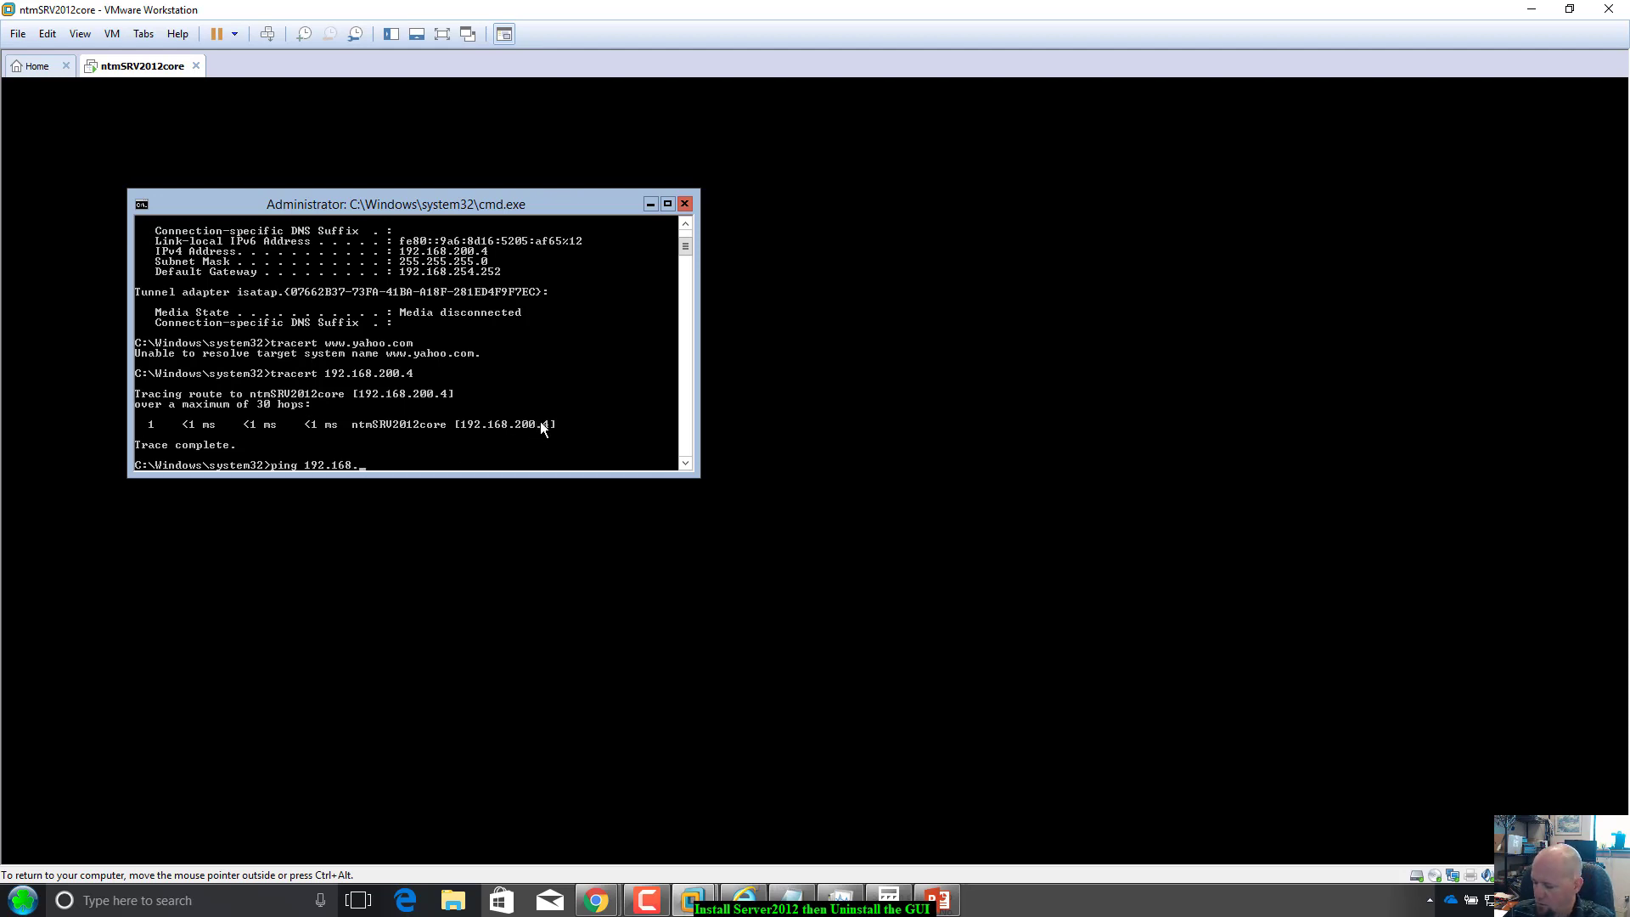
pyautogui.write('200.4')
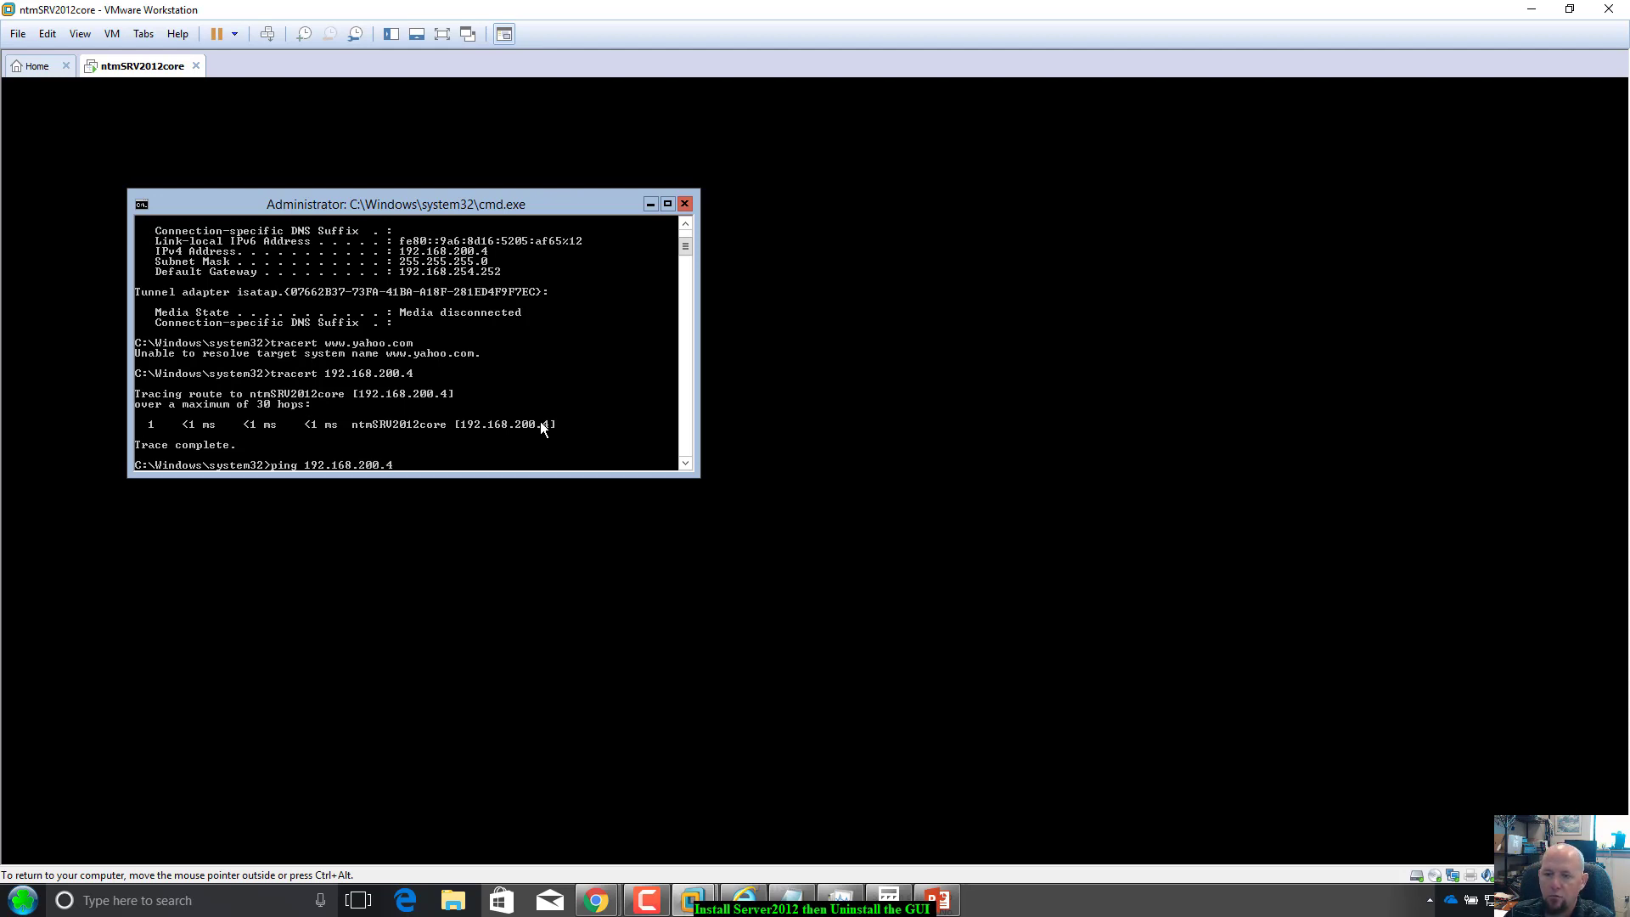
pyautogui.press('Return')
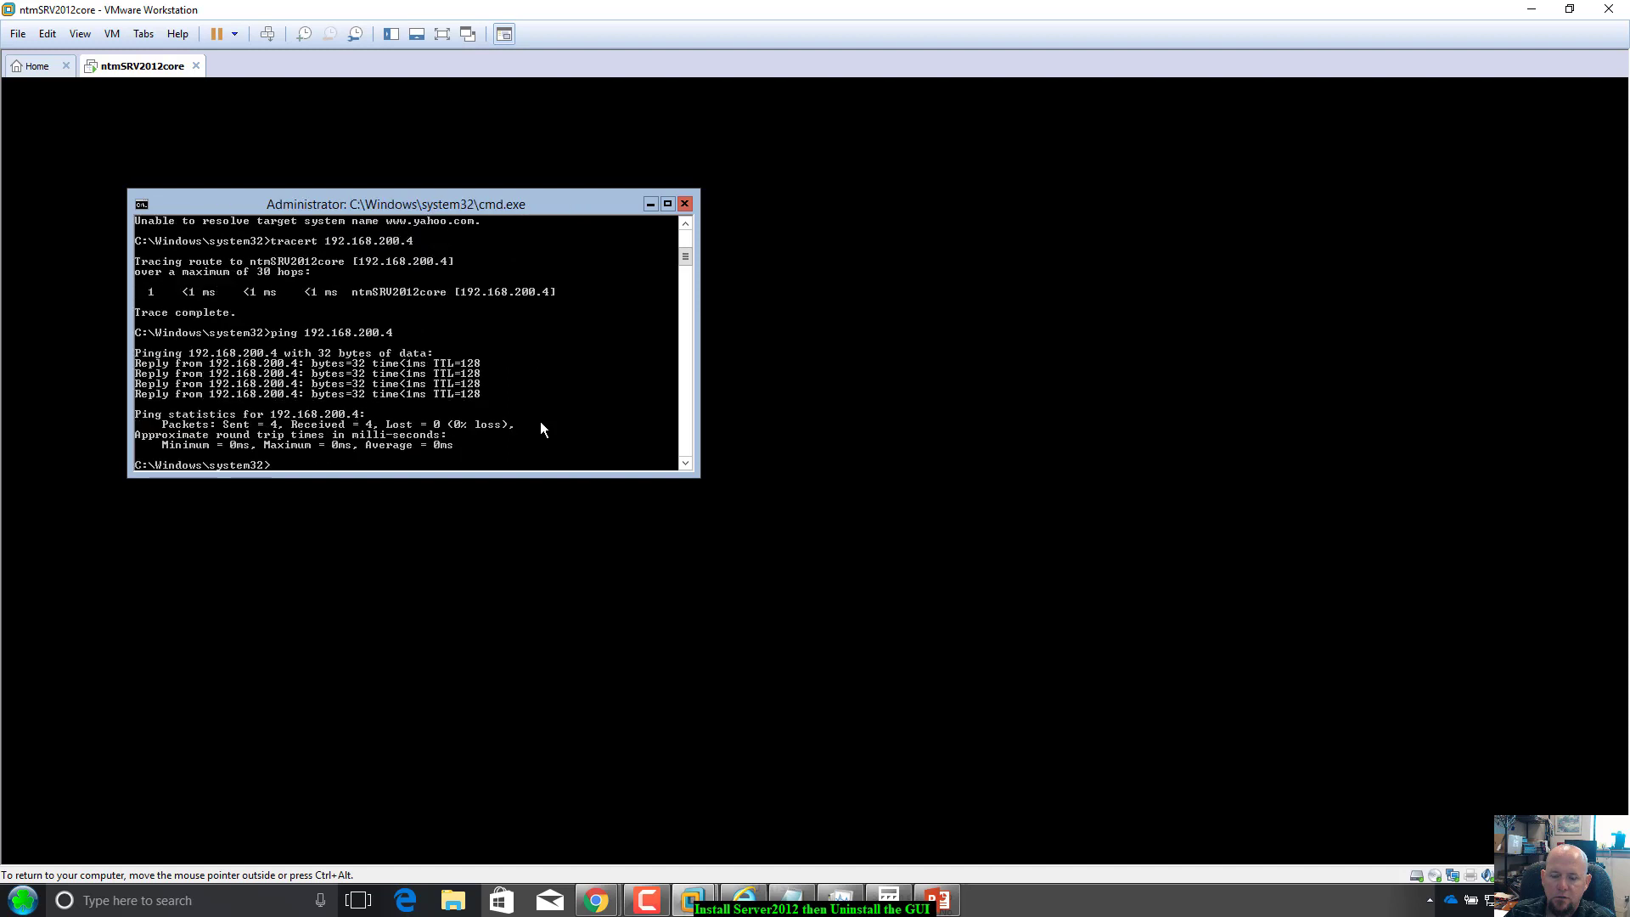
pyautogui.scroll(5, 540, 428)
pyautogui.scroll(-5, 538, 429)
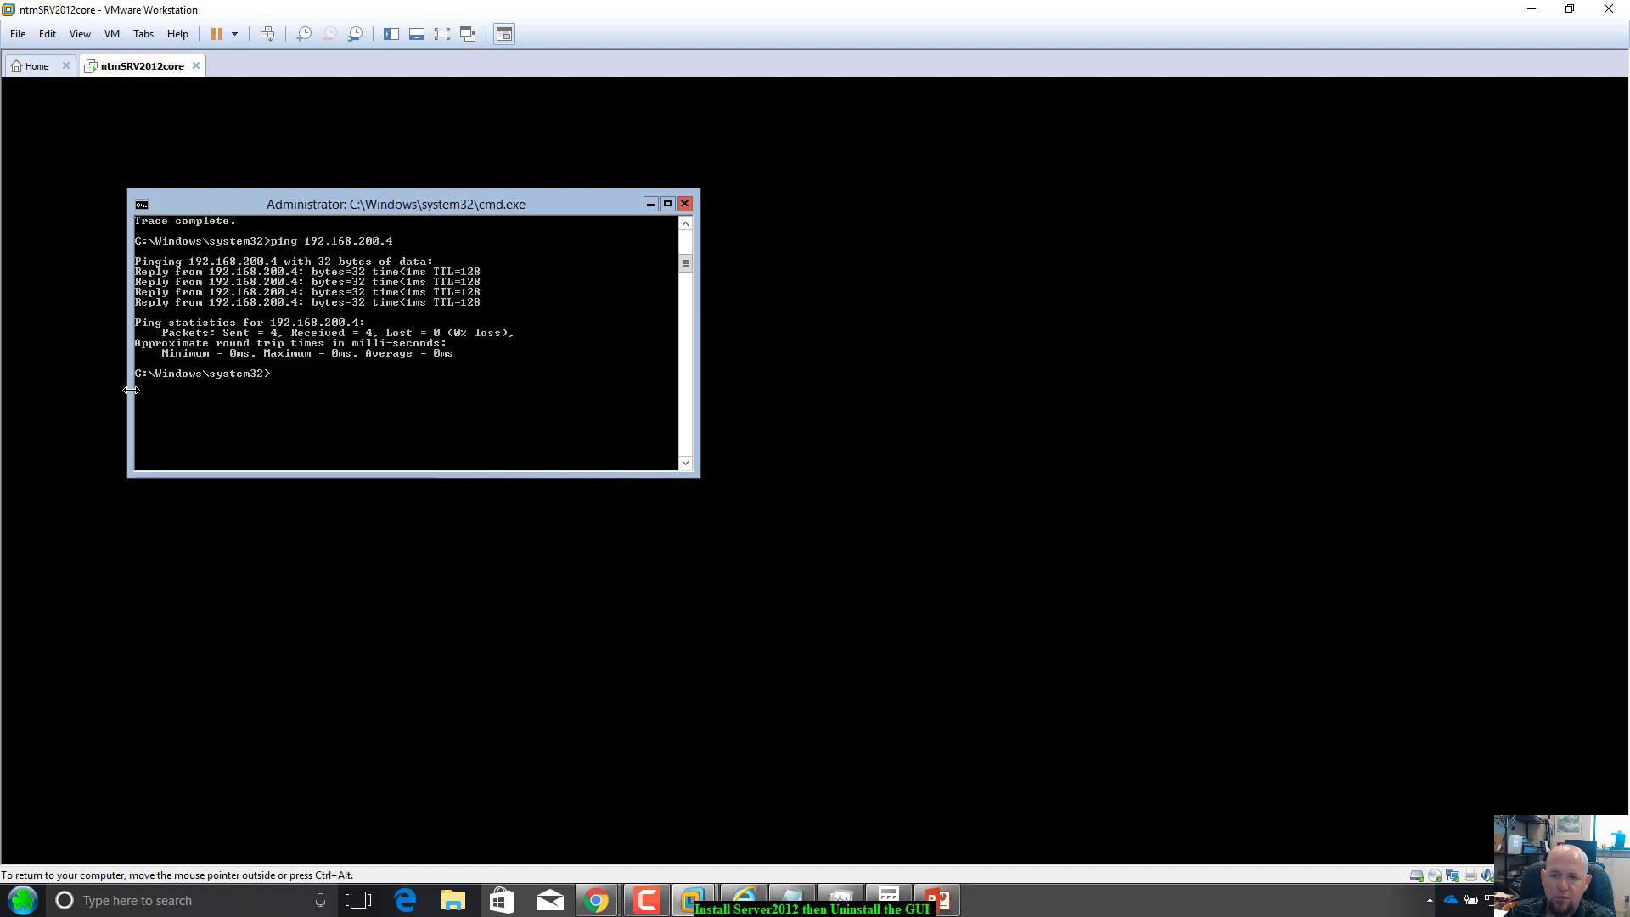
pyautogui.scroll(1, 221, 392)
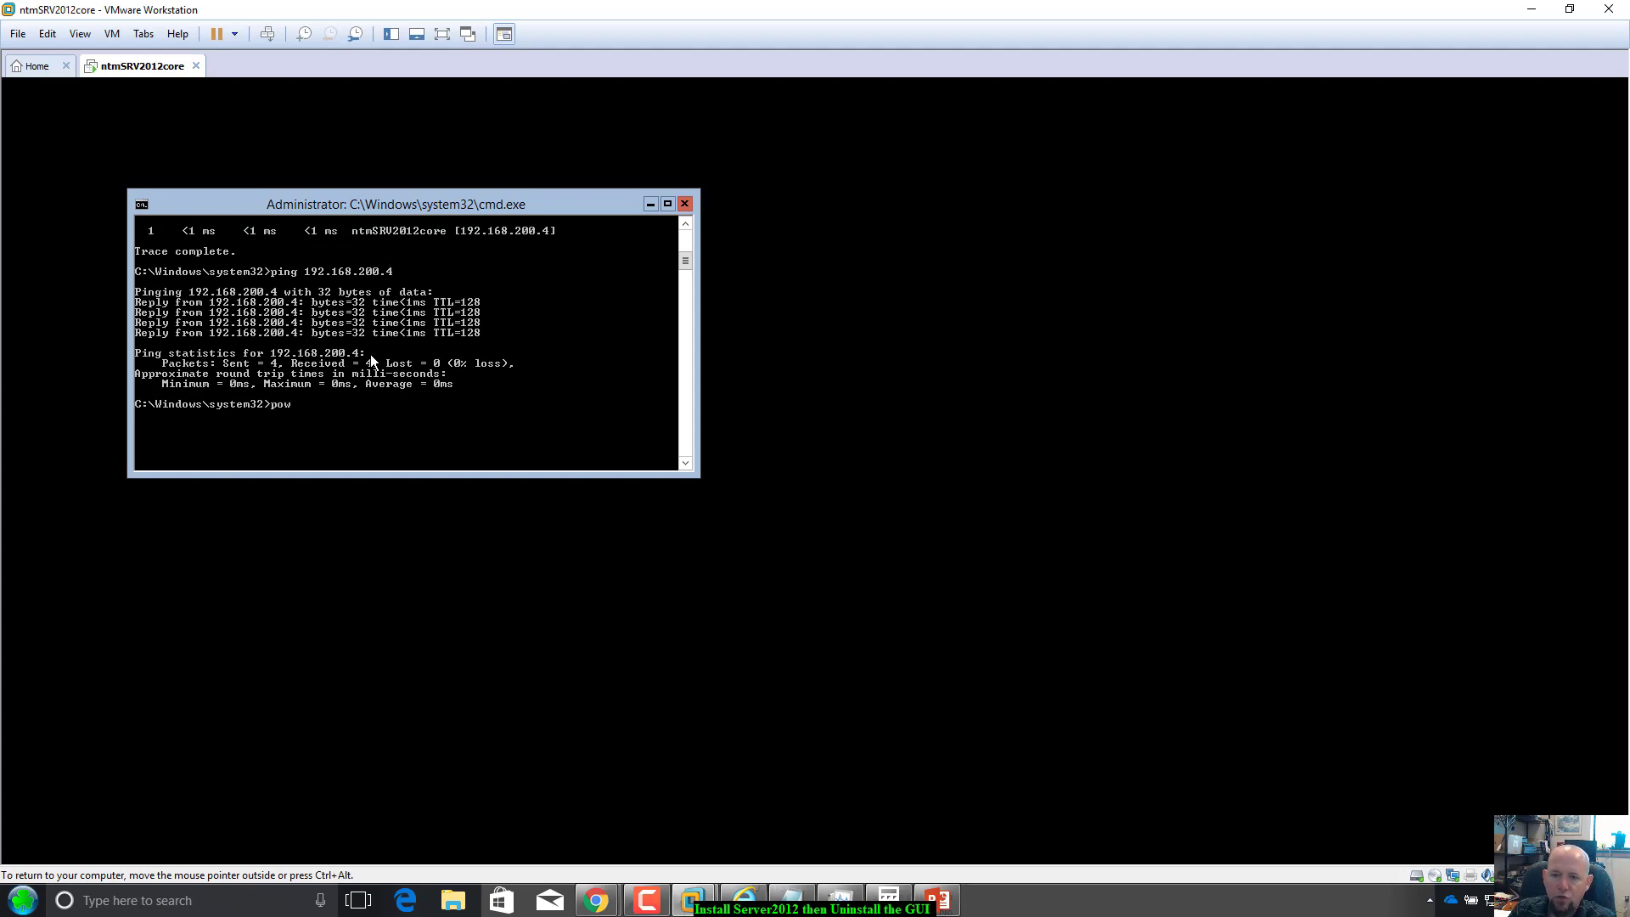
# Start PowerShell inside the command prompt and list the server's roles and features with get-windowsfeature.
pyautogui.write('ershell')
pyautogui.press('Return')
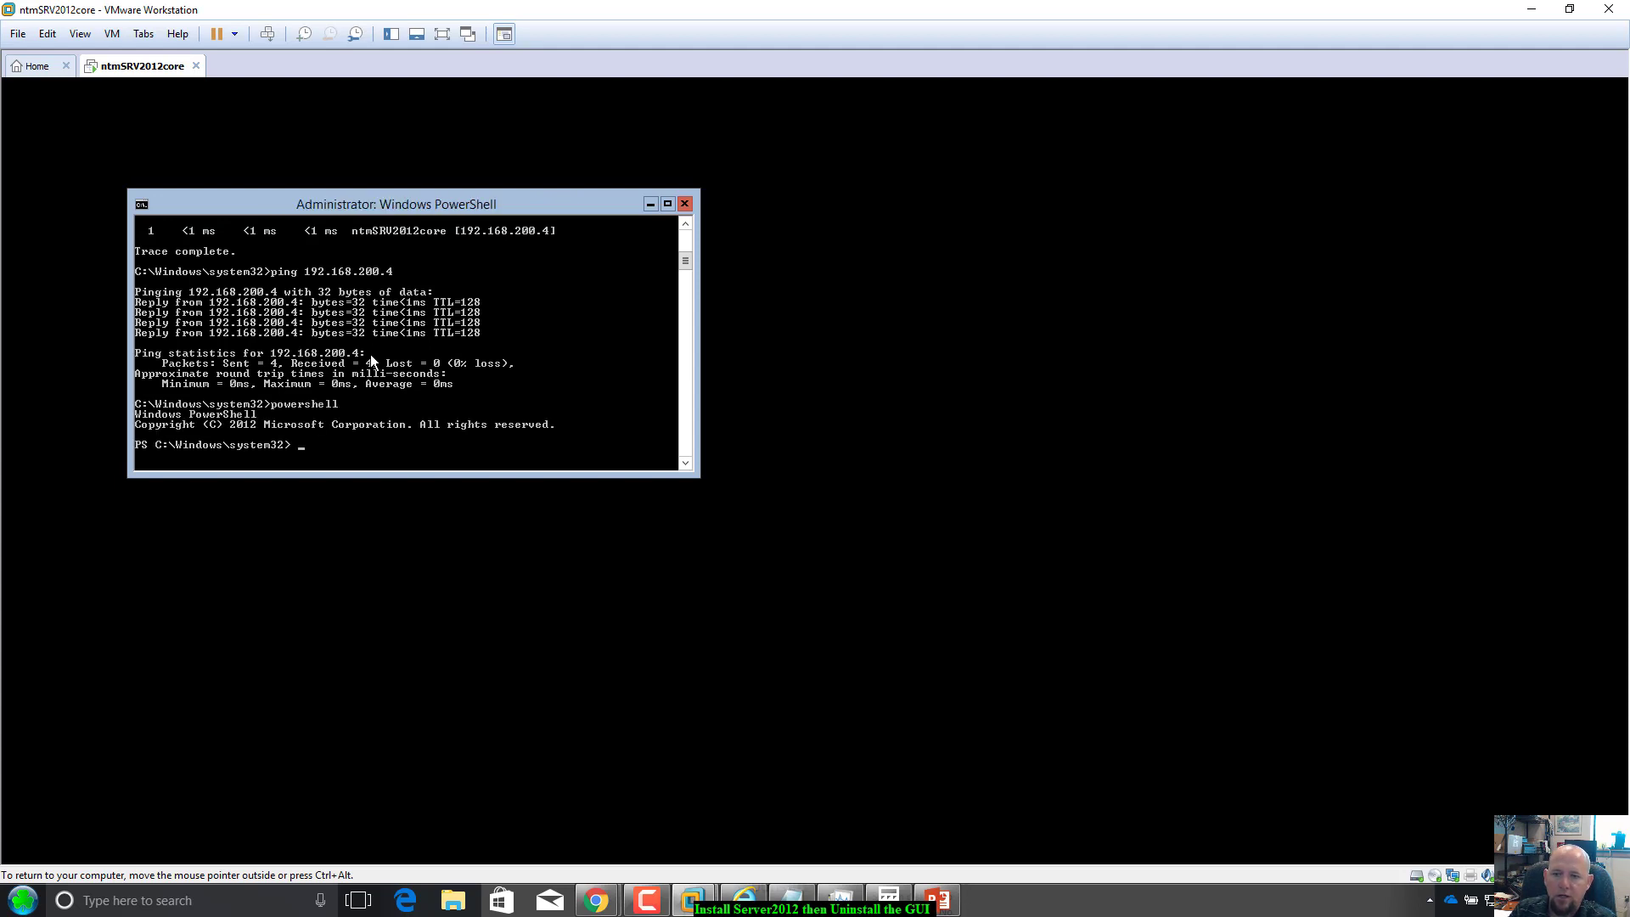
pyautogui.write('get-windo')
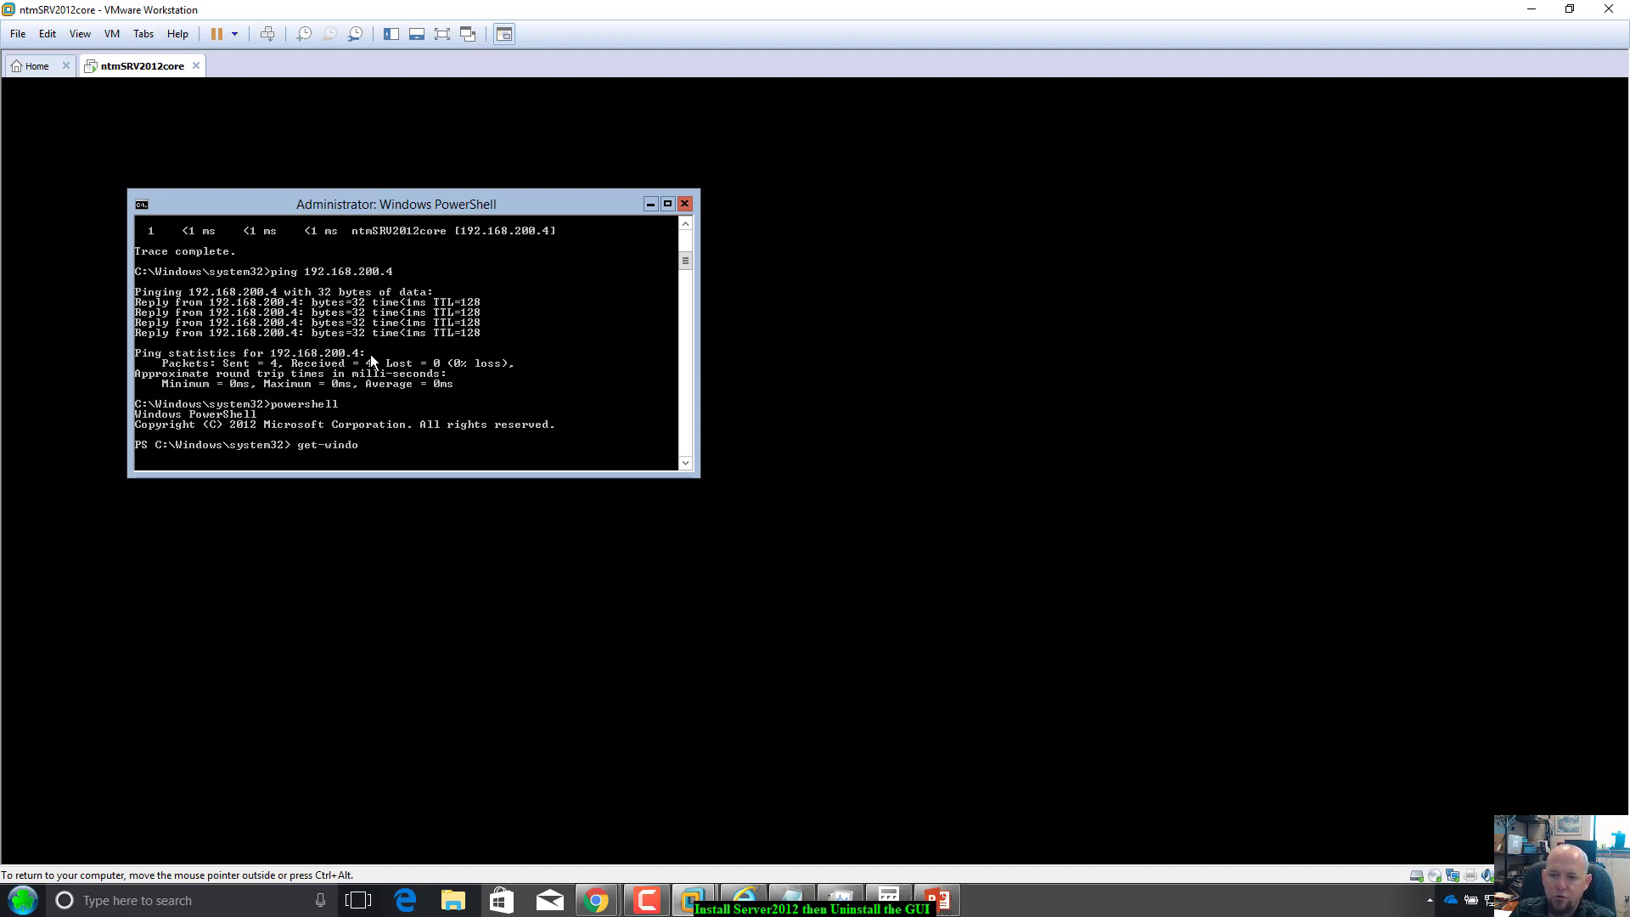
pyautogui.write('wsfeature')
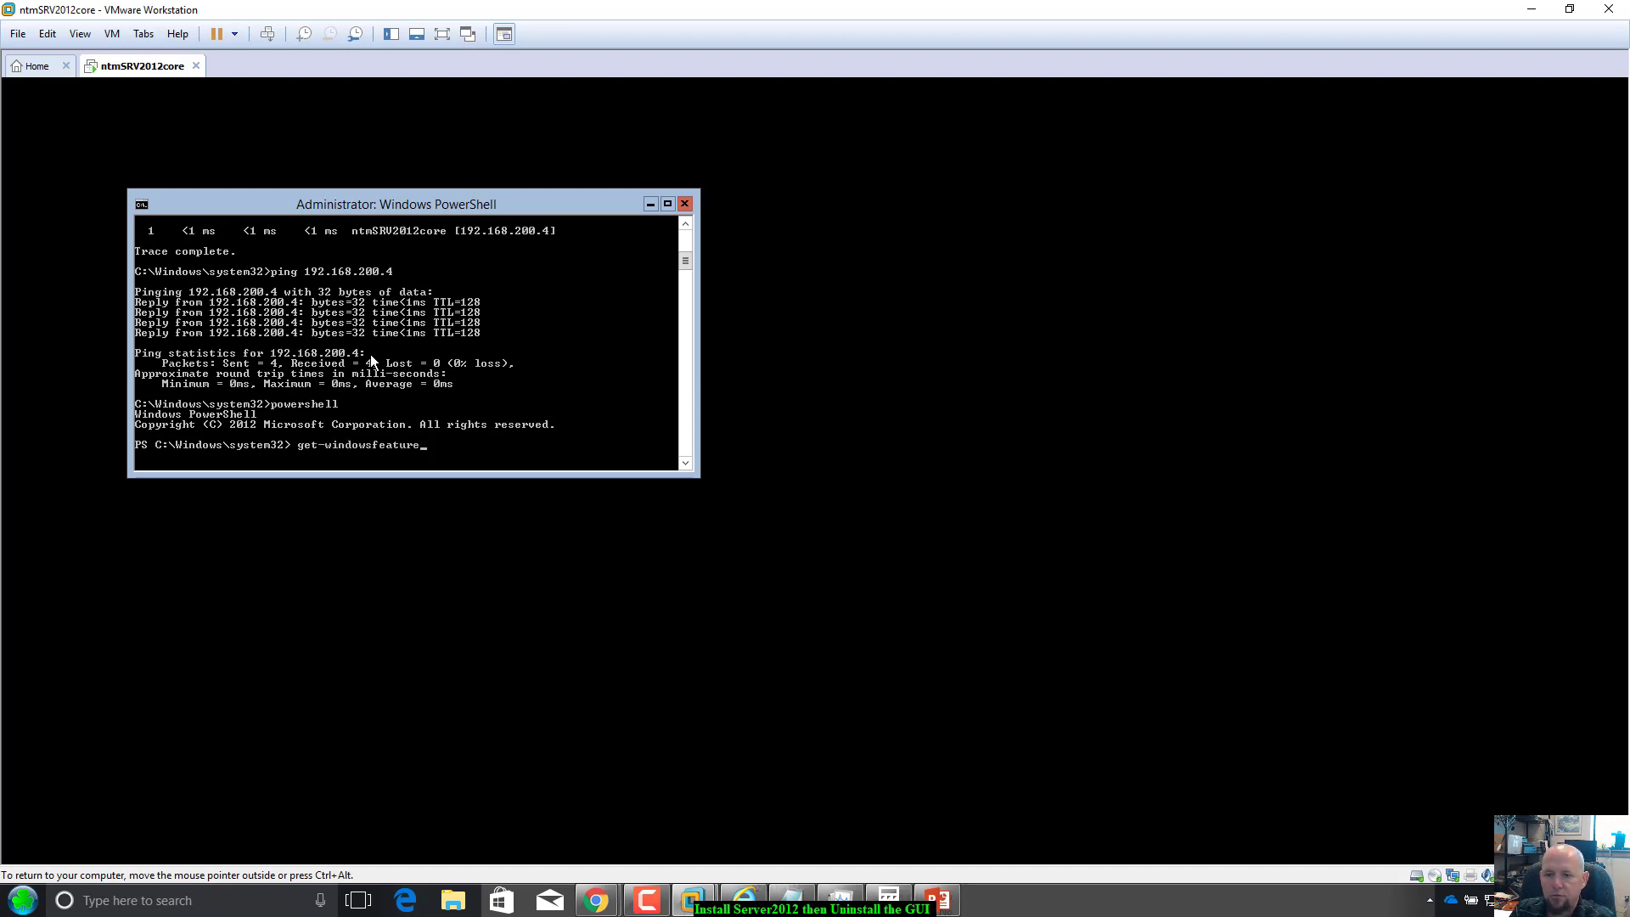
pyautogui.press('Return')
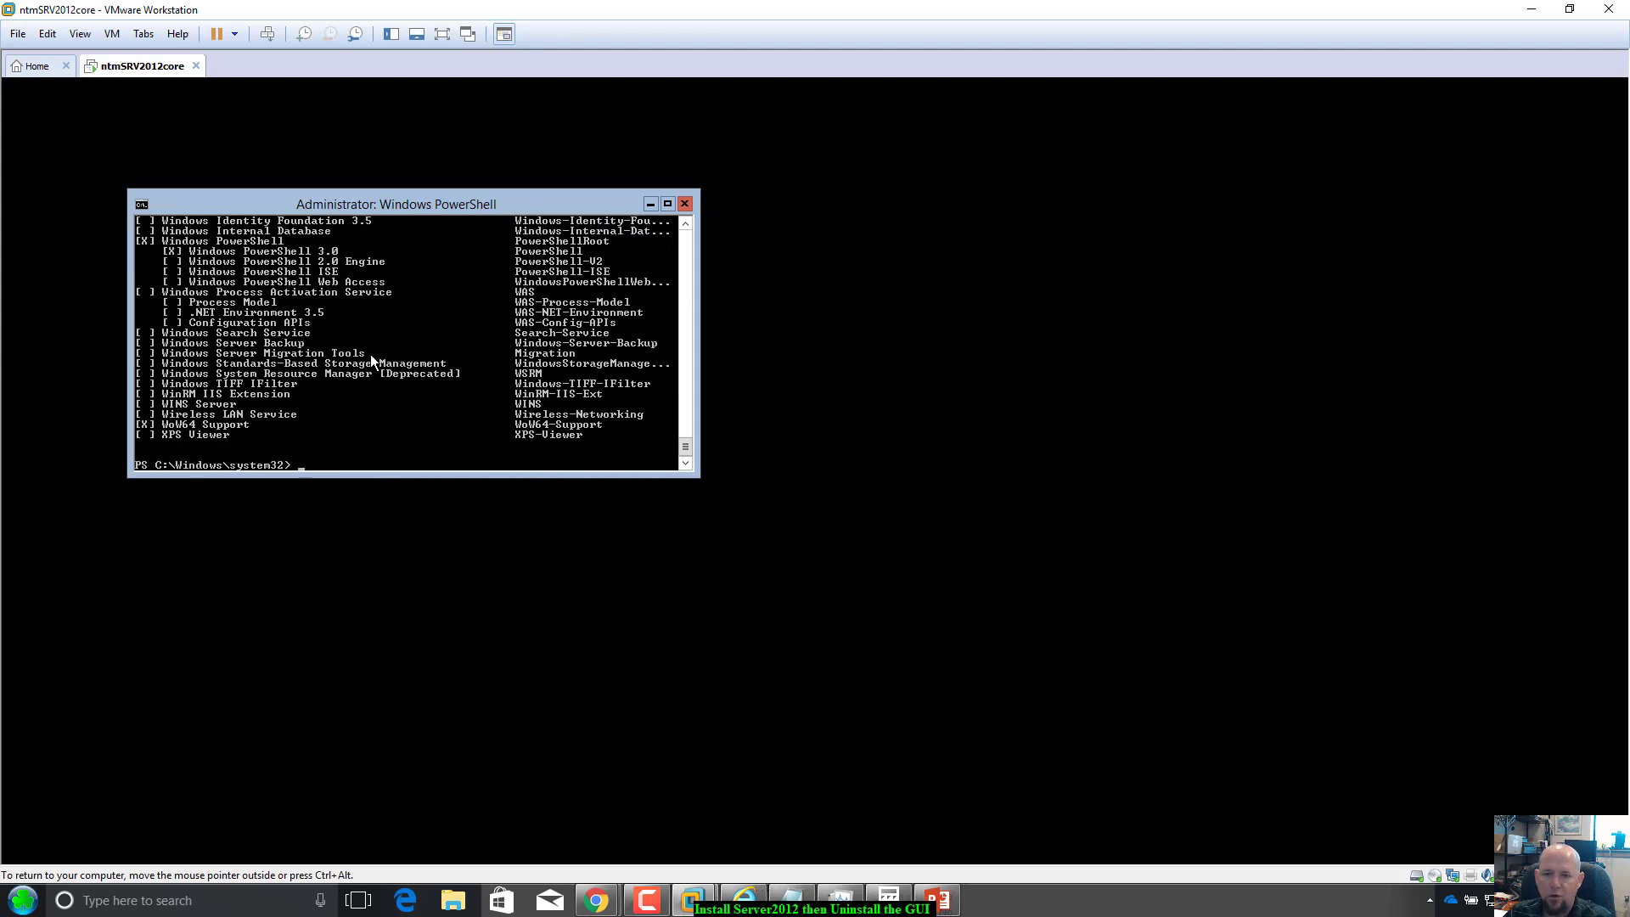
# Look over the end of the Windows features list and switch from PowerShell to the command prompt with cmd.
pyautogui.scroll(4, 362, 416)
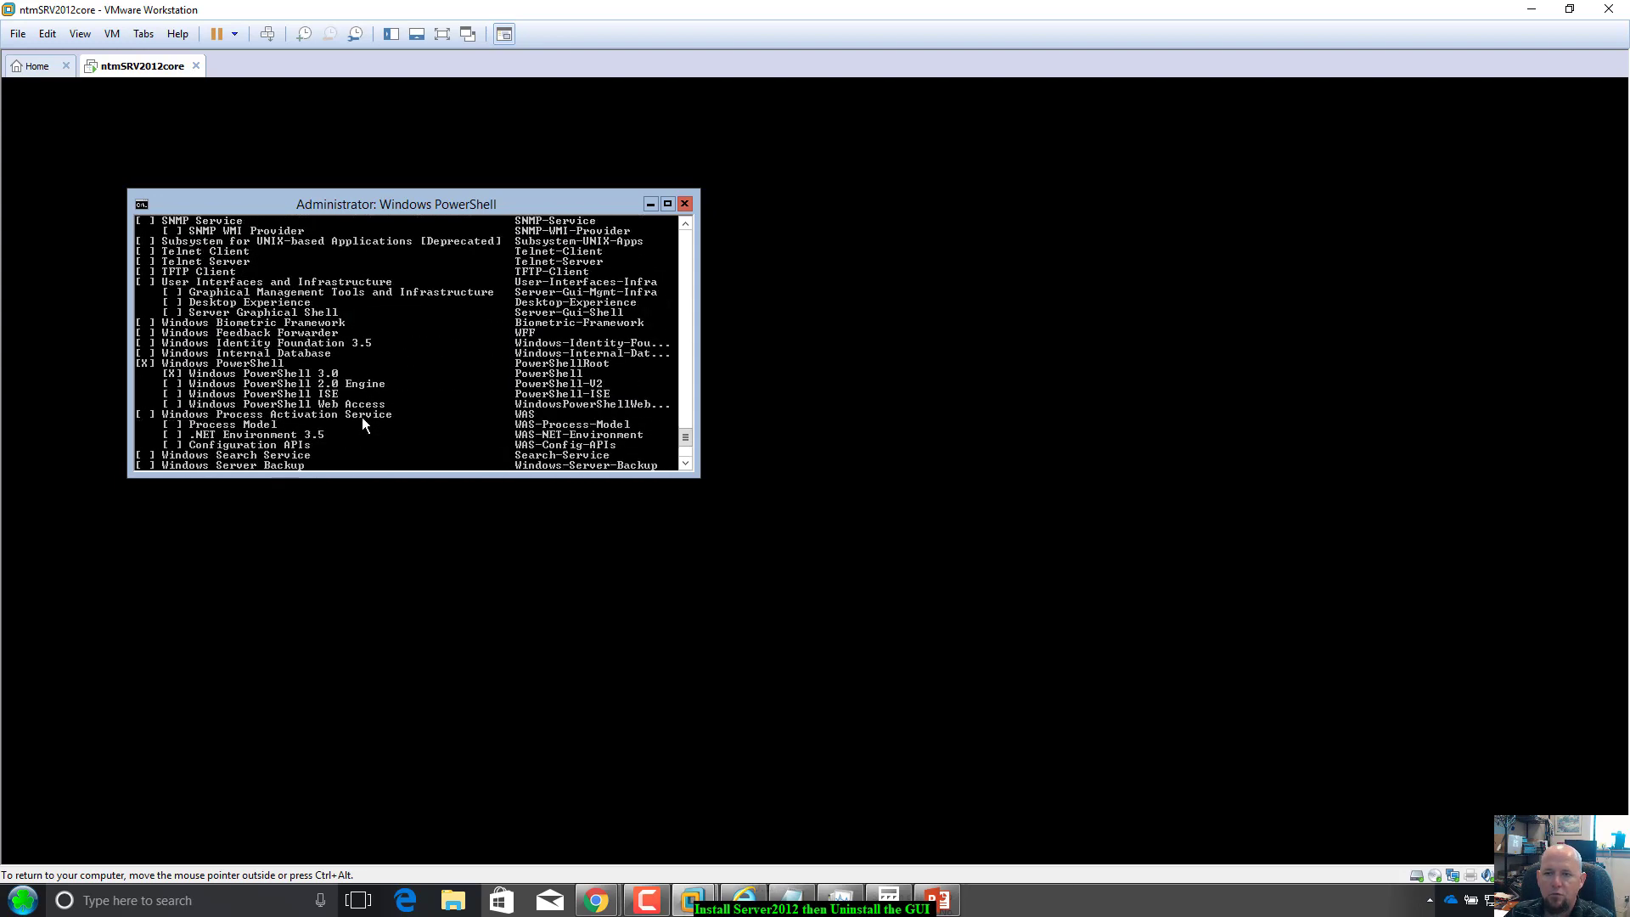
pyautogui.scroll(-4, 363, 419)
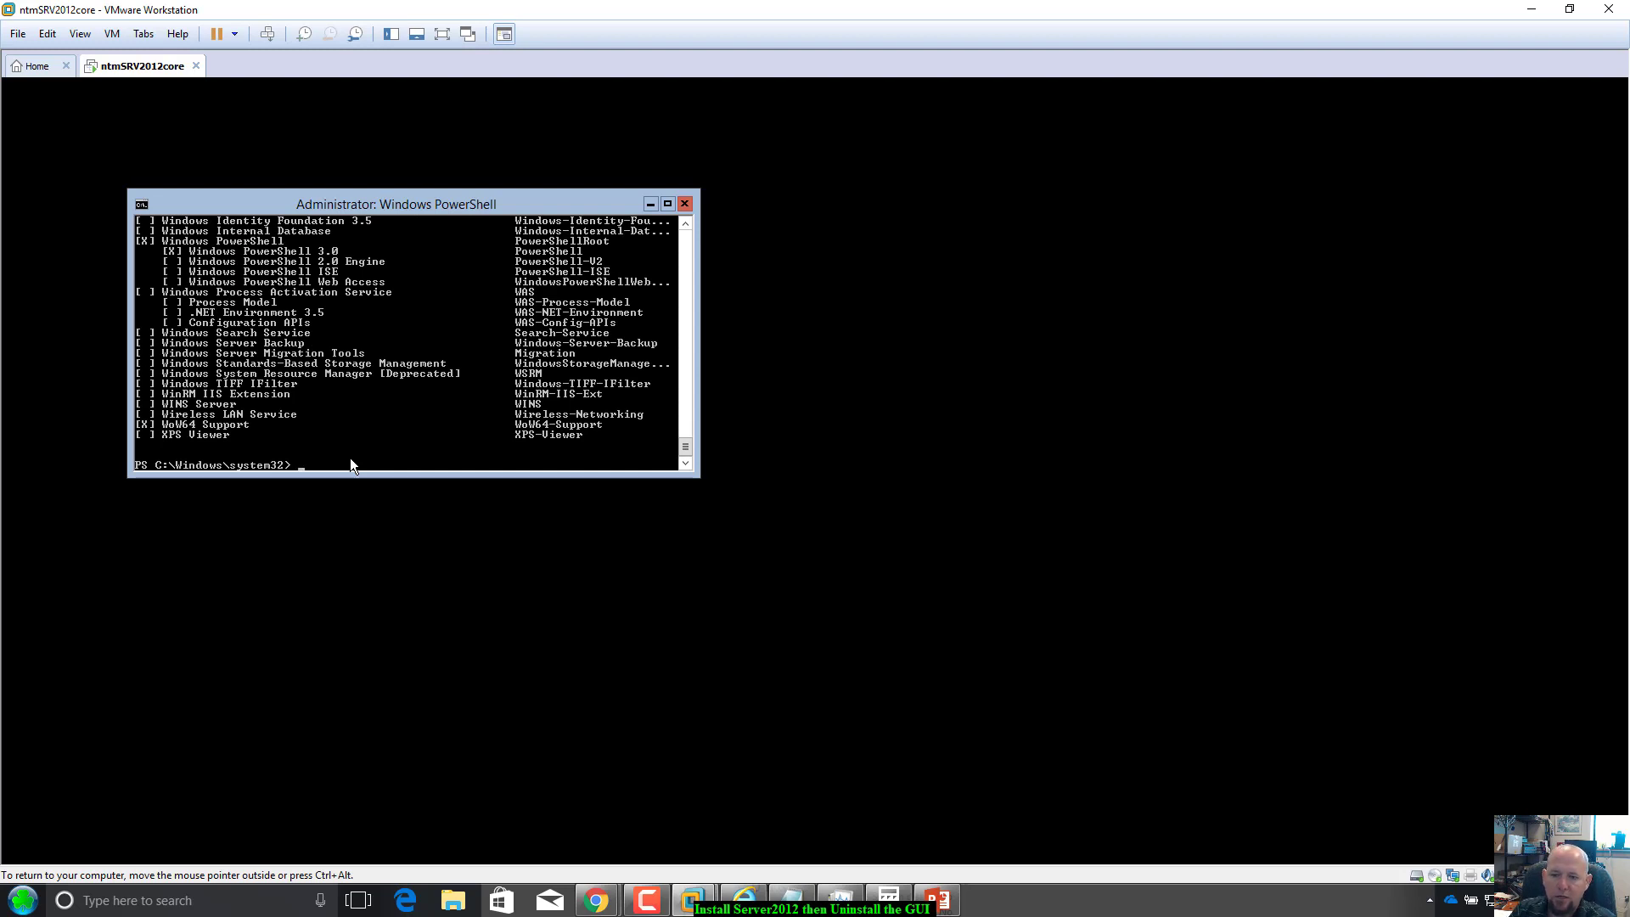
pyautogui.press('Return')
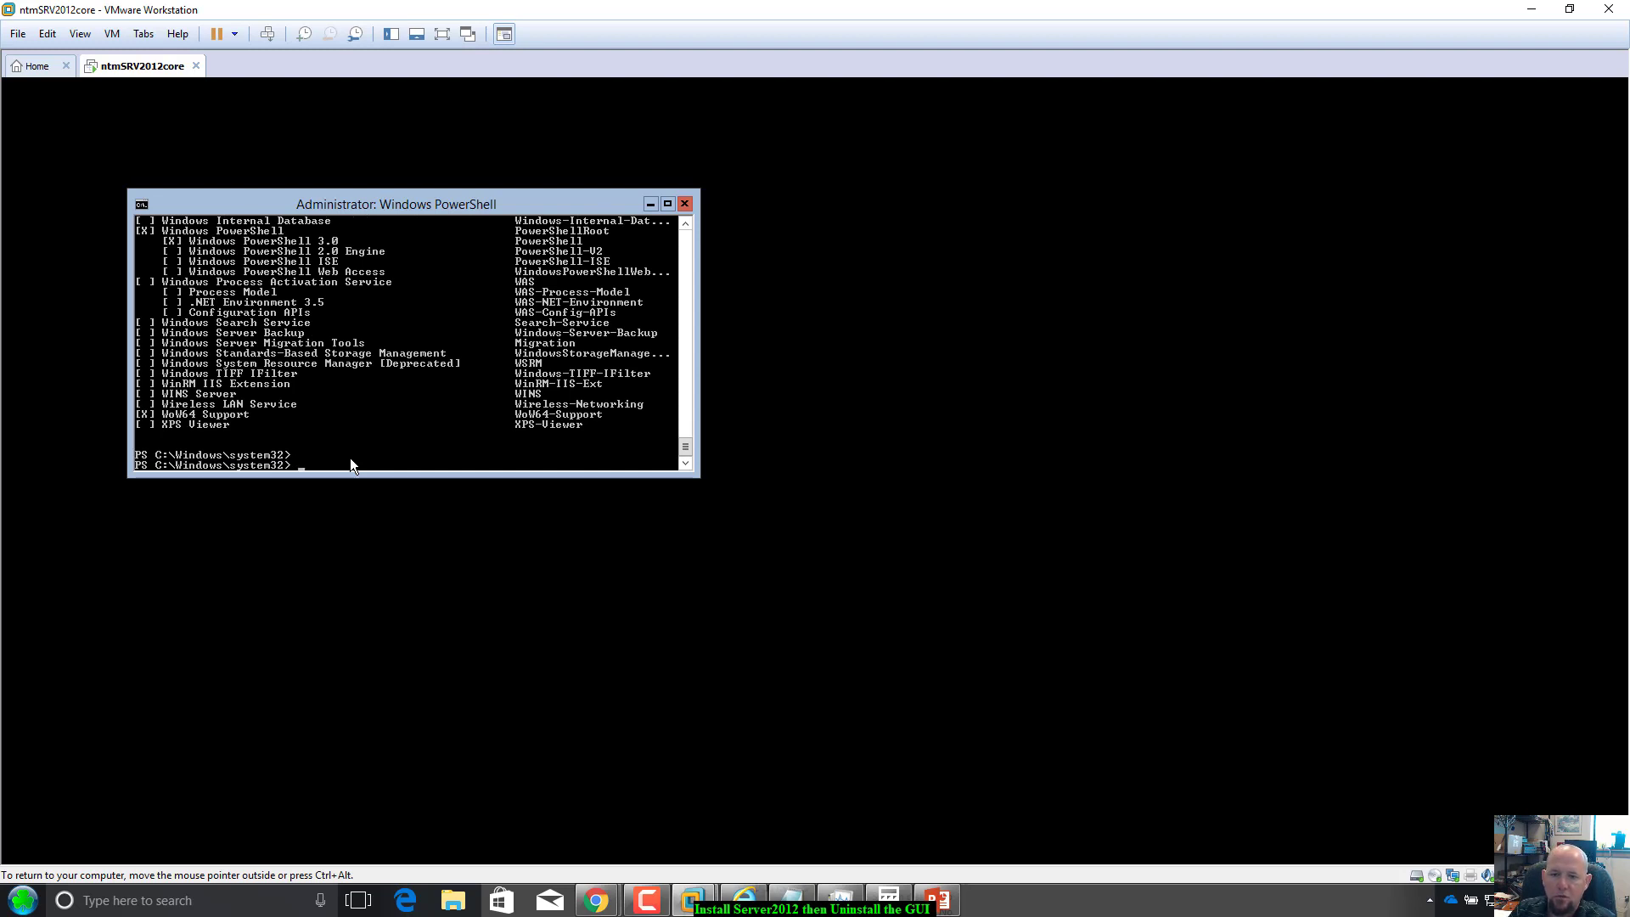
pyautogui.write('cmd')
pyautogui.press('Return')
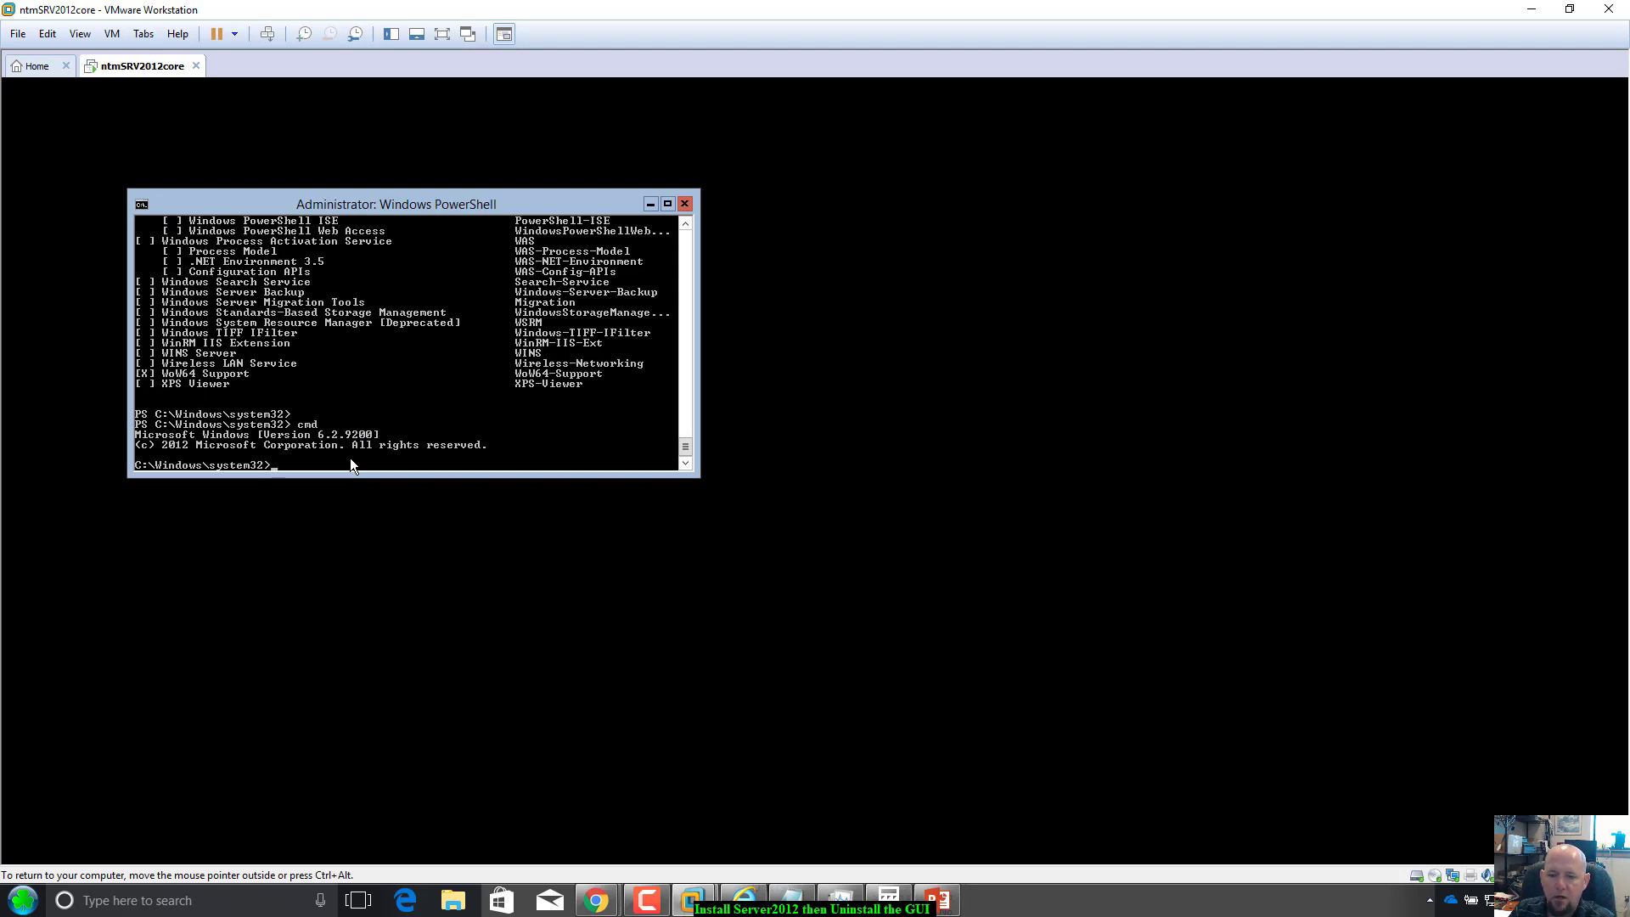
# Open the Server Configuration tool with sconfig, review its options, and exit to the command line with option 15.
pyautogui.write('s')
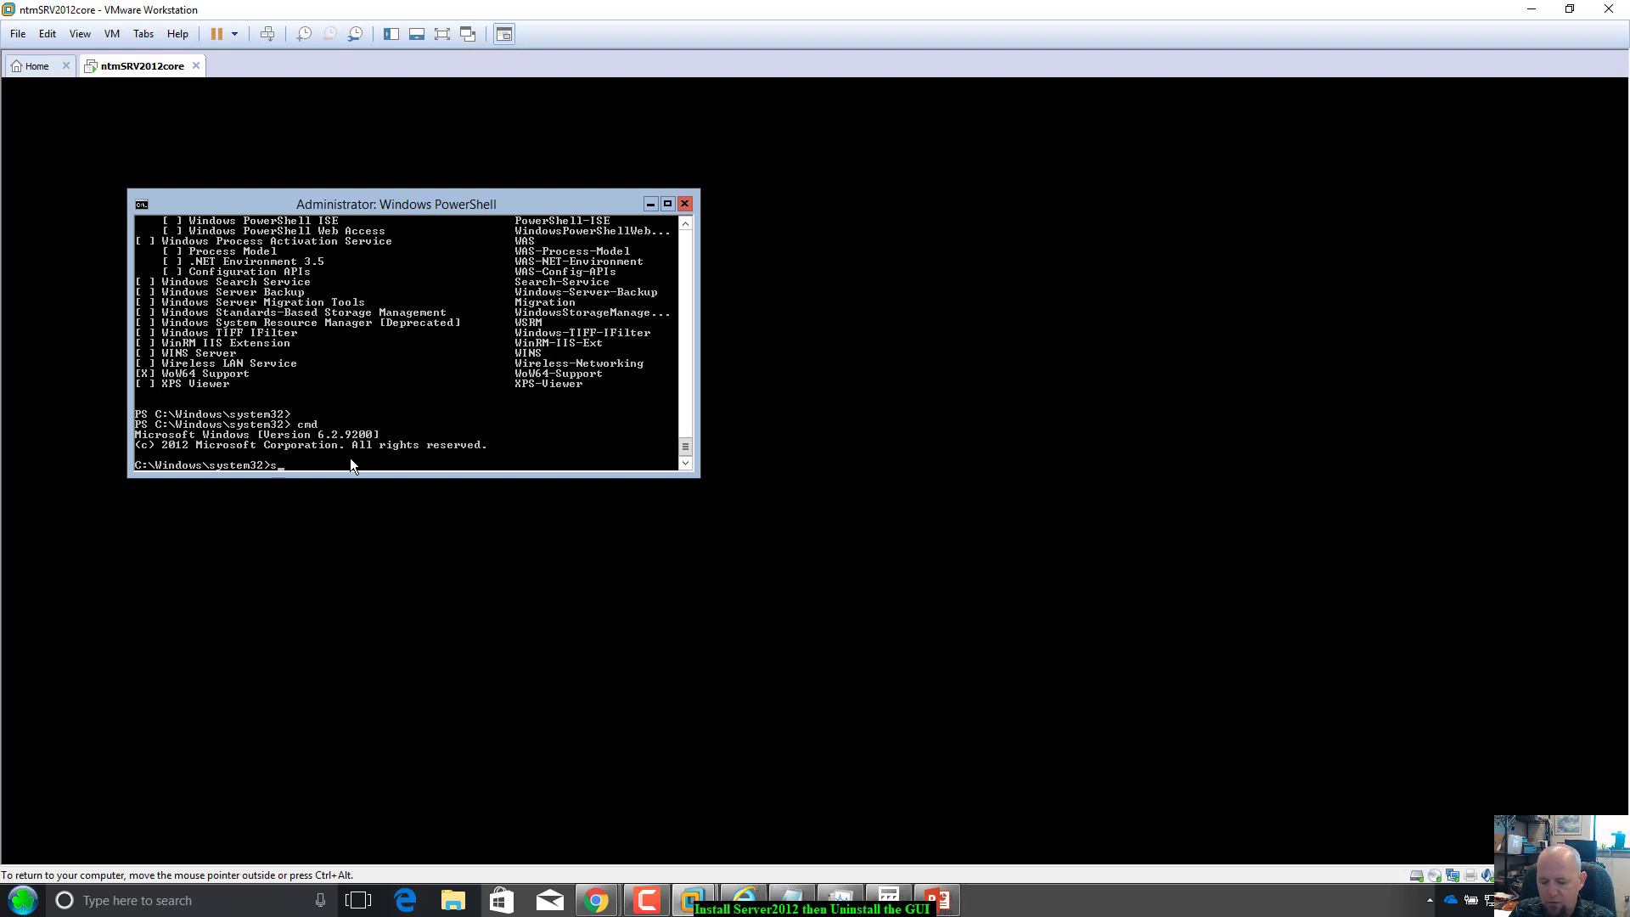
pyautogui.write('config')
pyautogui.press('Return')
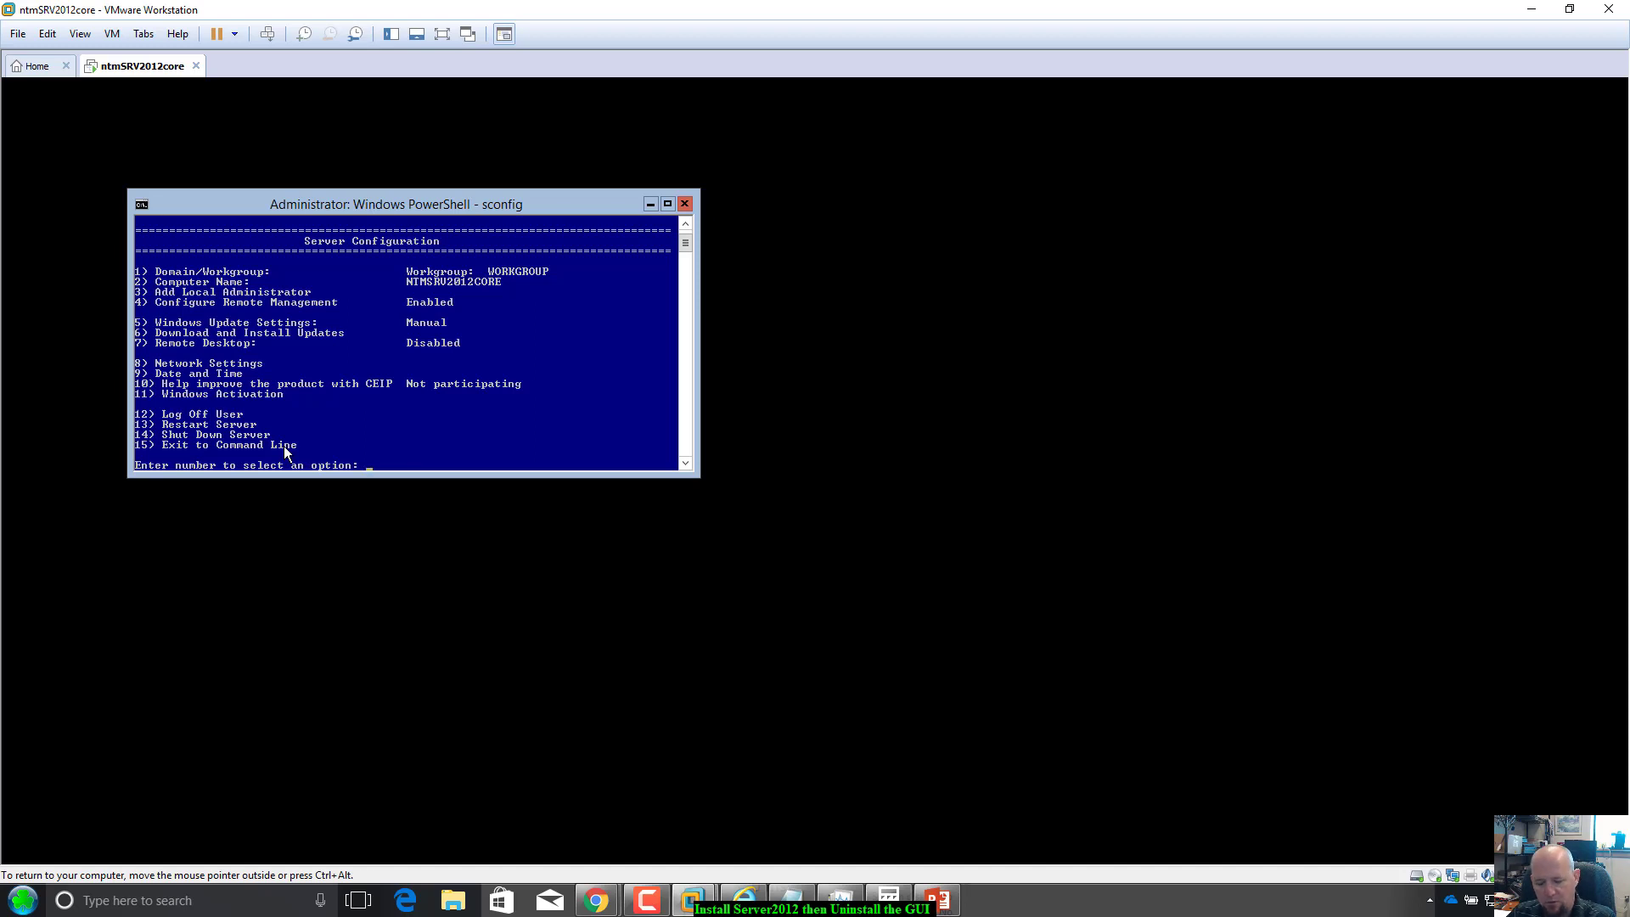
pyautogui.write('5')
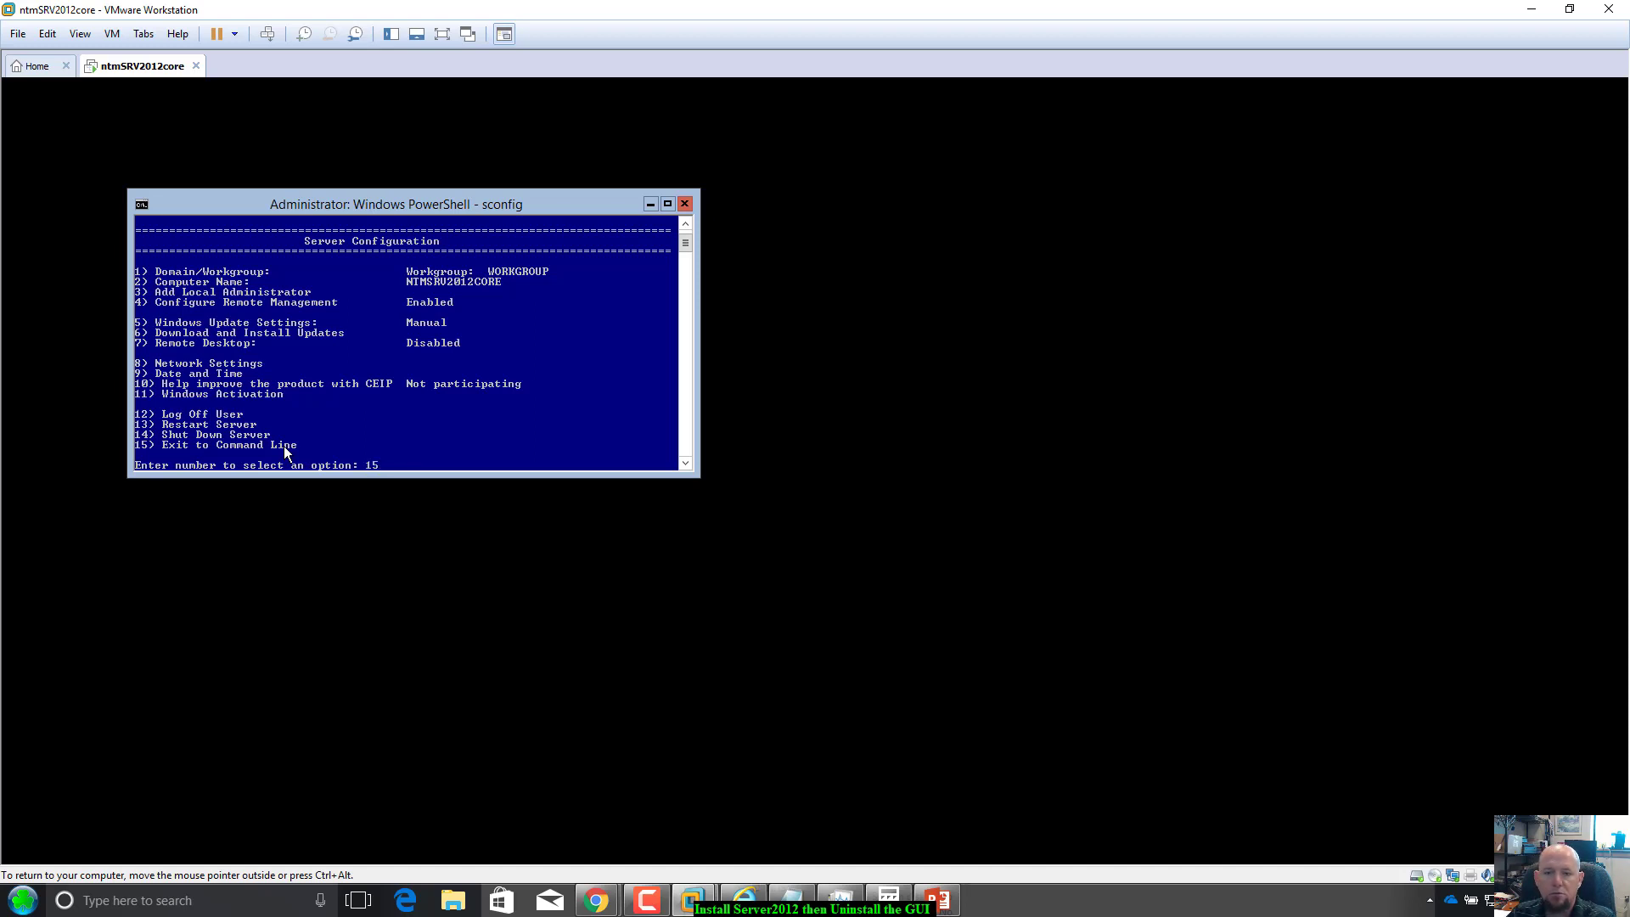
pyautogui.press('Return')
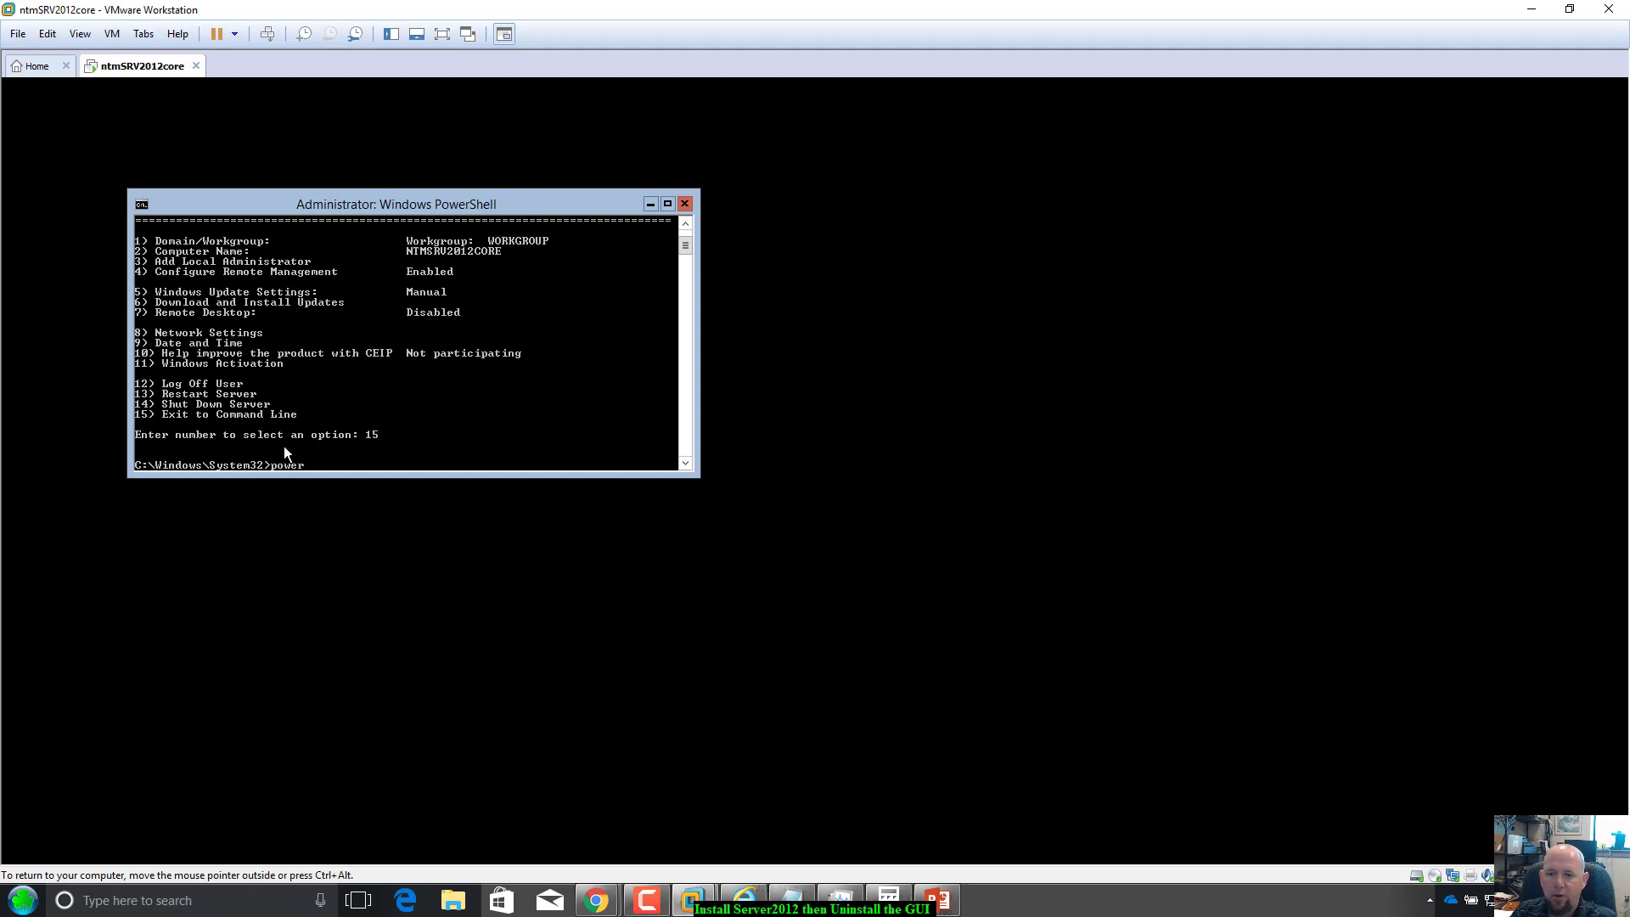
# Start PowerShell, run sconfig from there, and leave Server Configuration with option 15.
pyautogui.write('powershell')
pyautogui.press('Return')
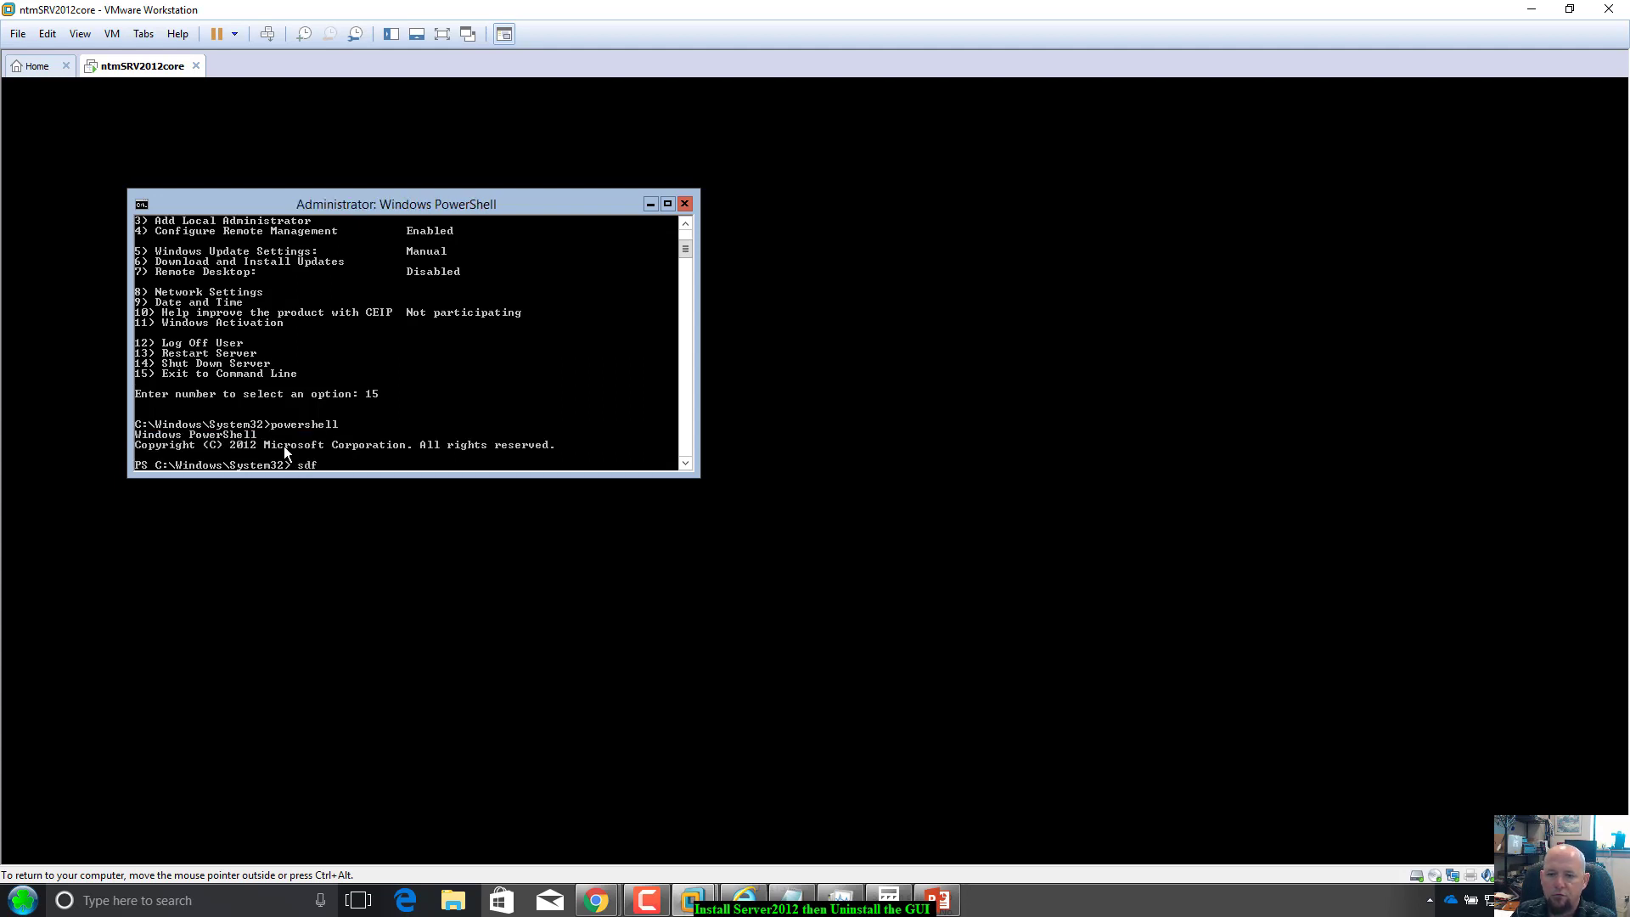
pyautogui.write('sconfig')
pyautogui.press('Return')
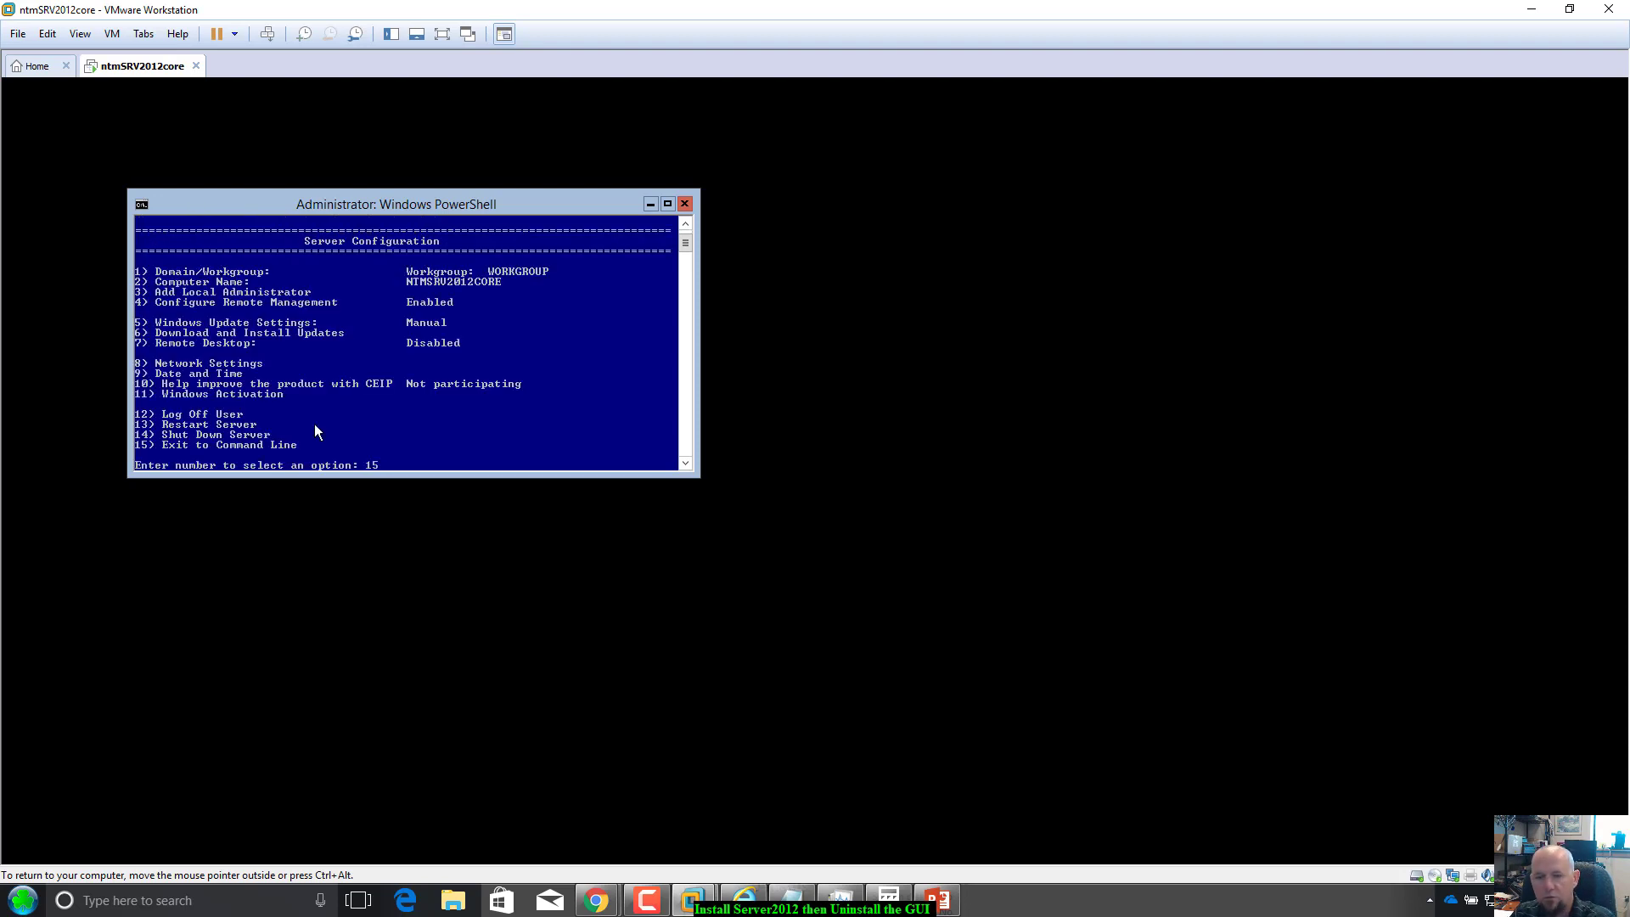
pyautogui.write('15')
pyautogui.press('Return')
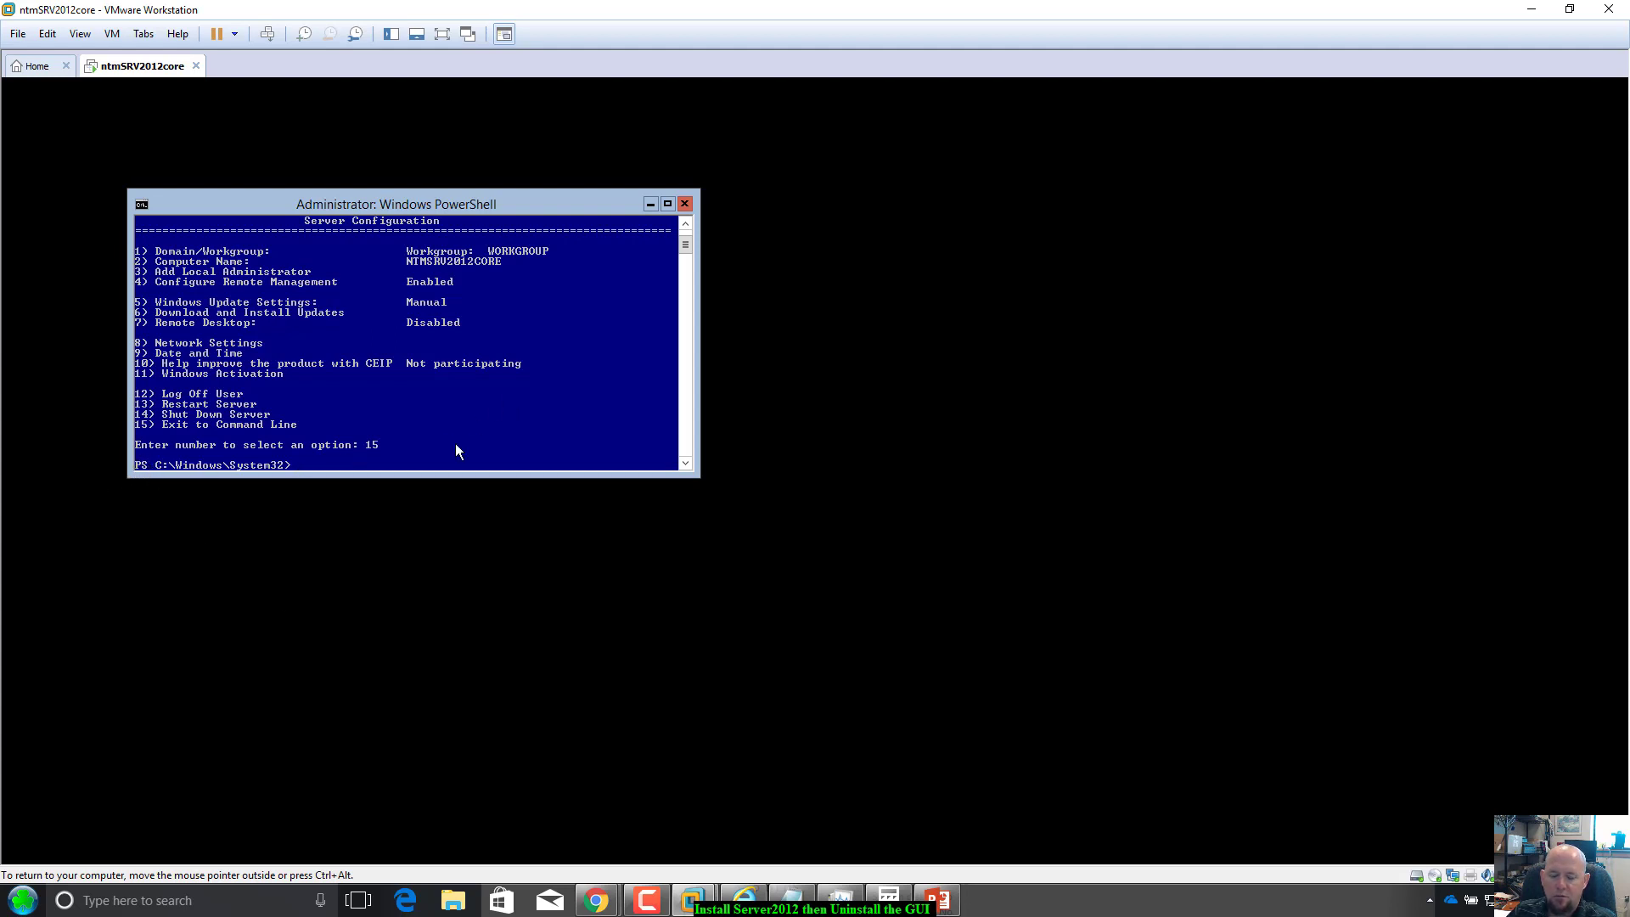
# Switch to the command prompt with cmd and try to run get-windowsfeature there.
pyautogui.write('cmd')
pyautogui.press('Return')
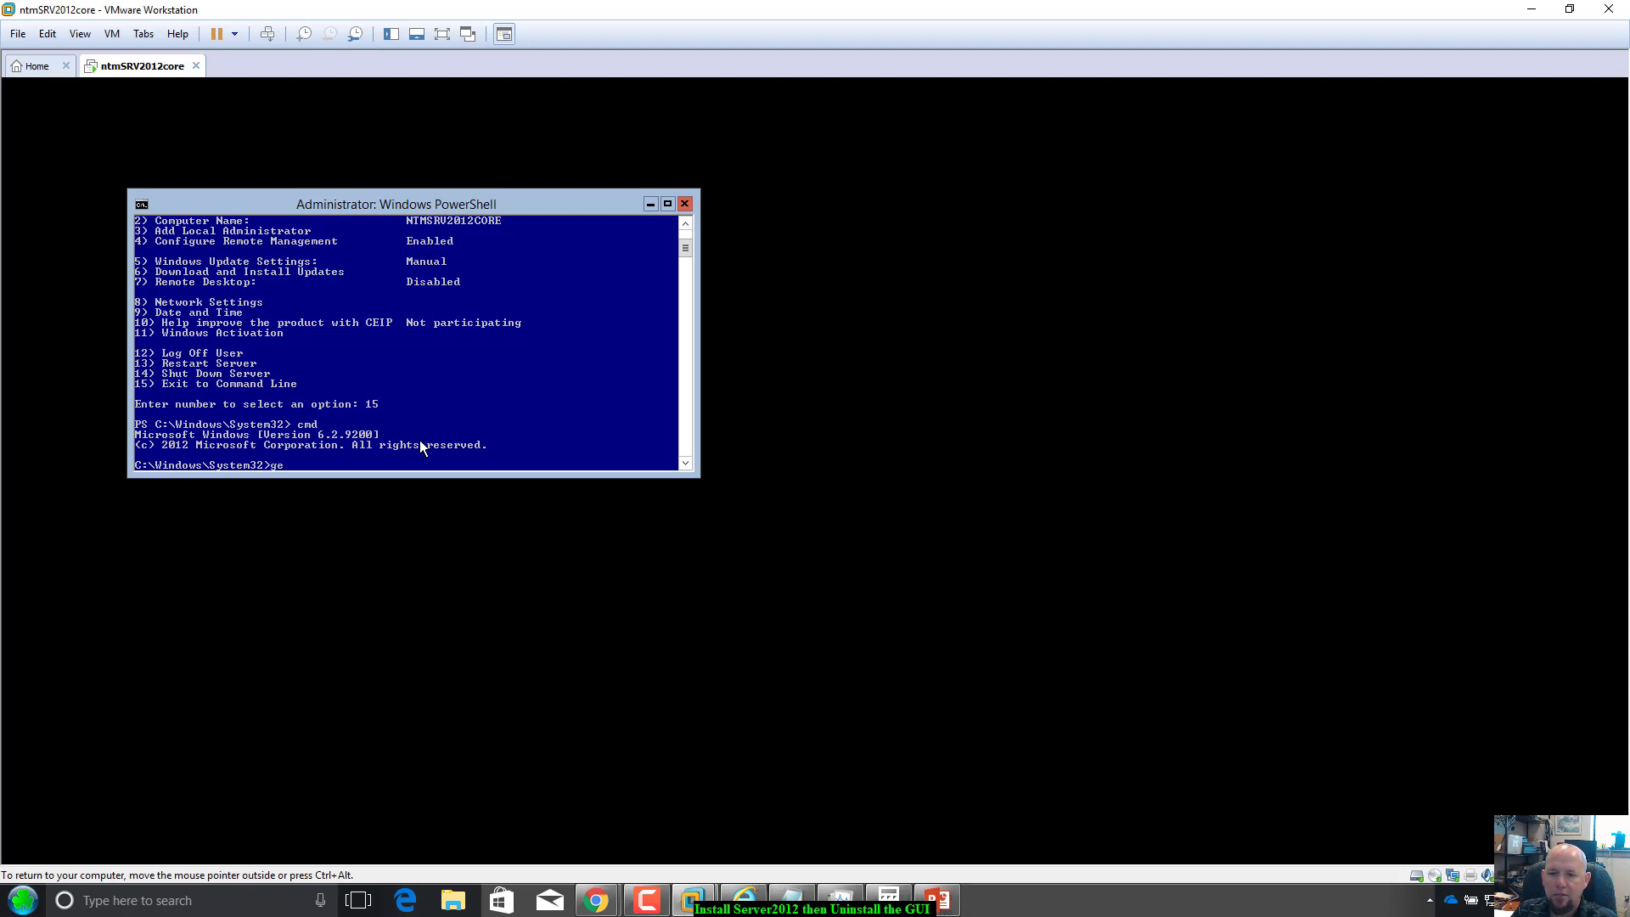
pyautogui.write('windo')
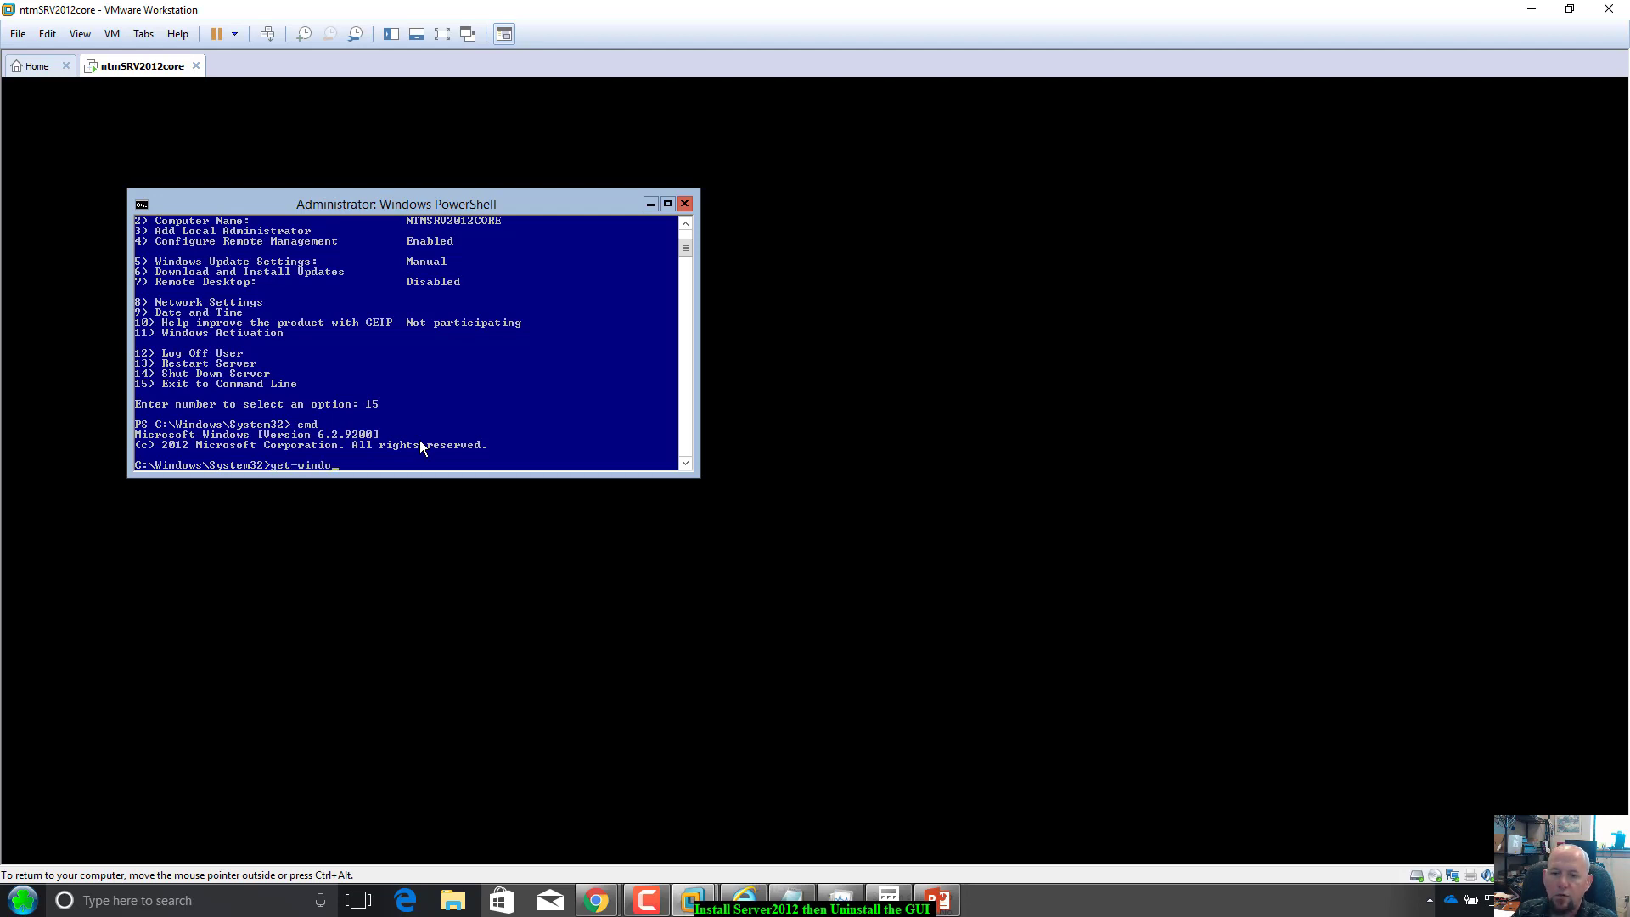
pyautogui.write('wsfeatur')
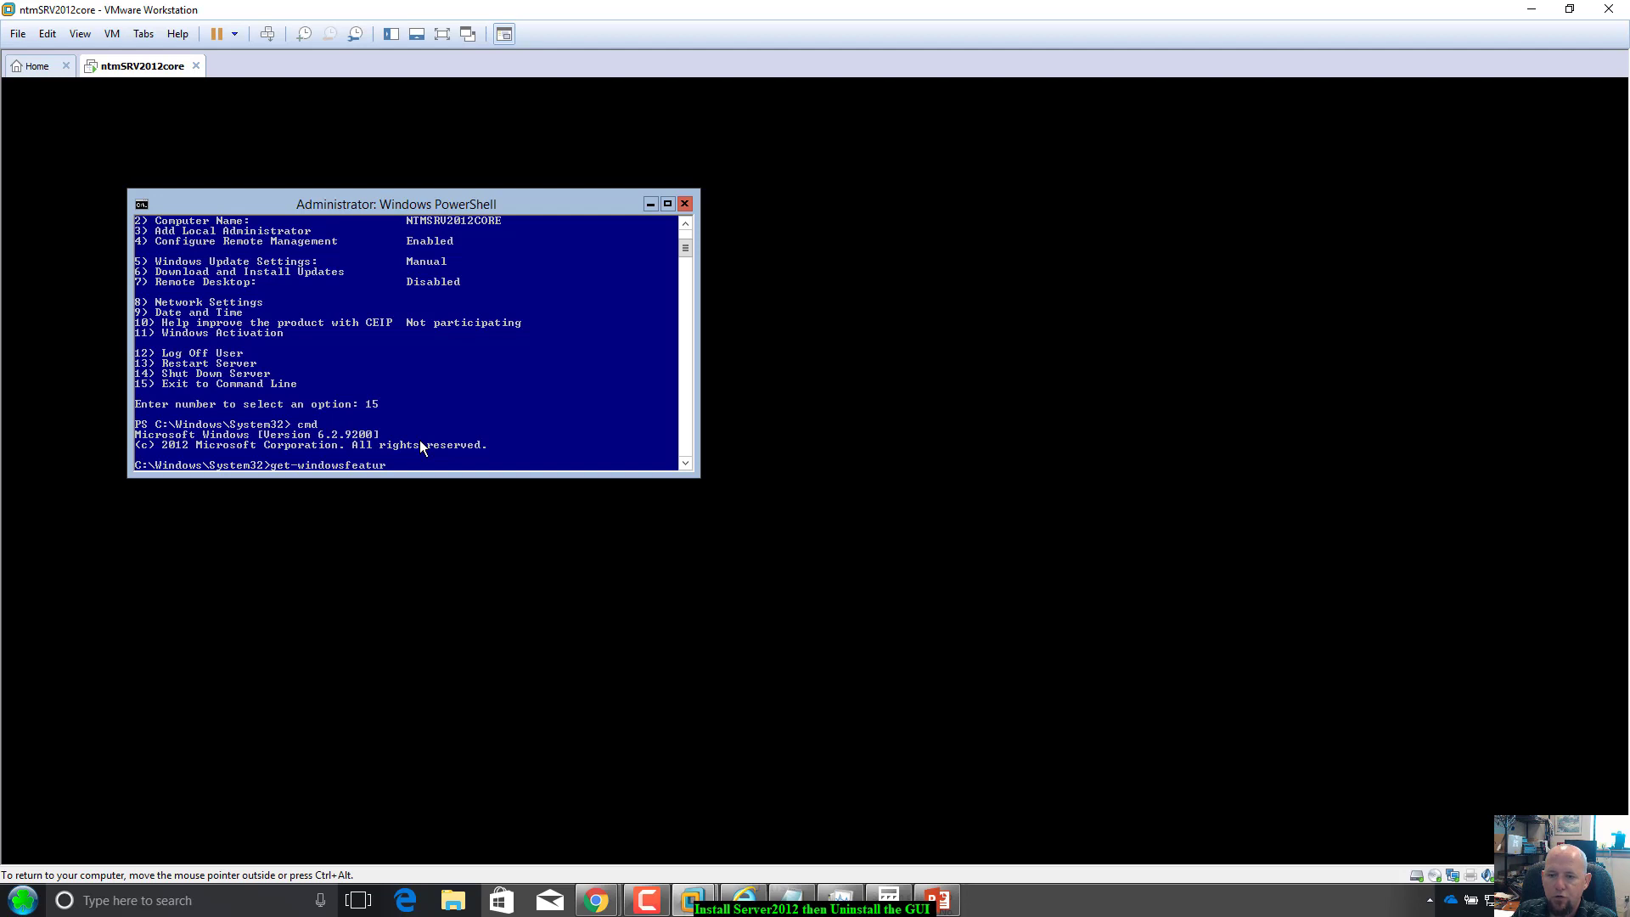
pyautogui.write('e')
pyautogui.press('Return')
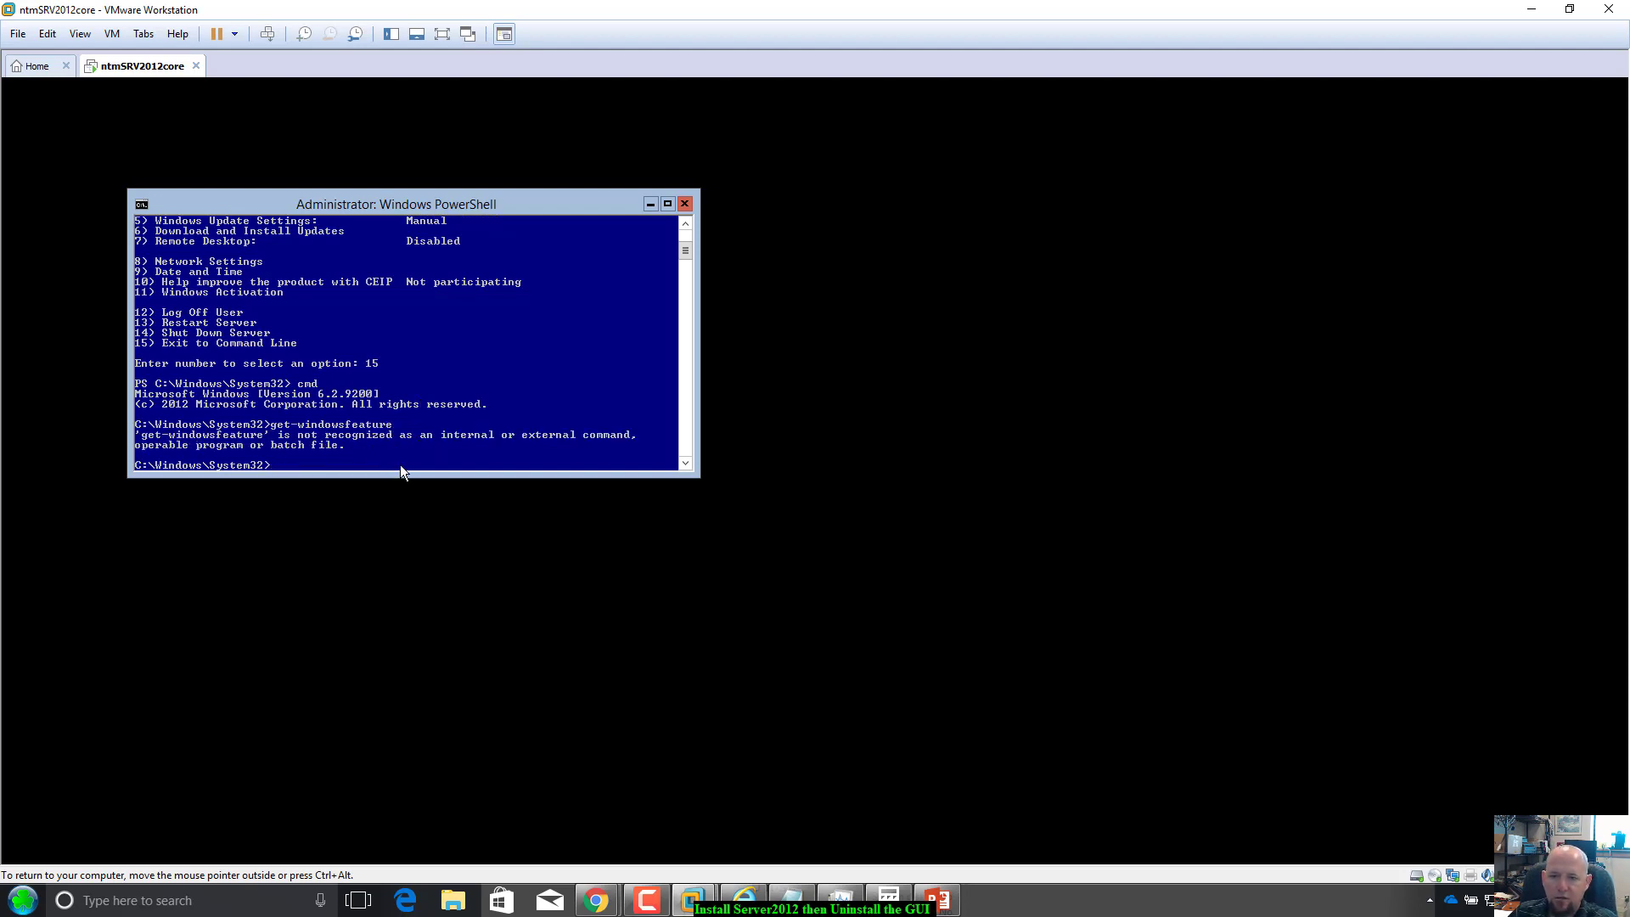
# Return to PowerShell and list the server's Windows services with their status and display names.
pyautogui.write('pow')
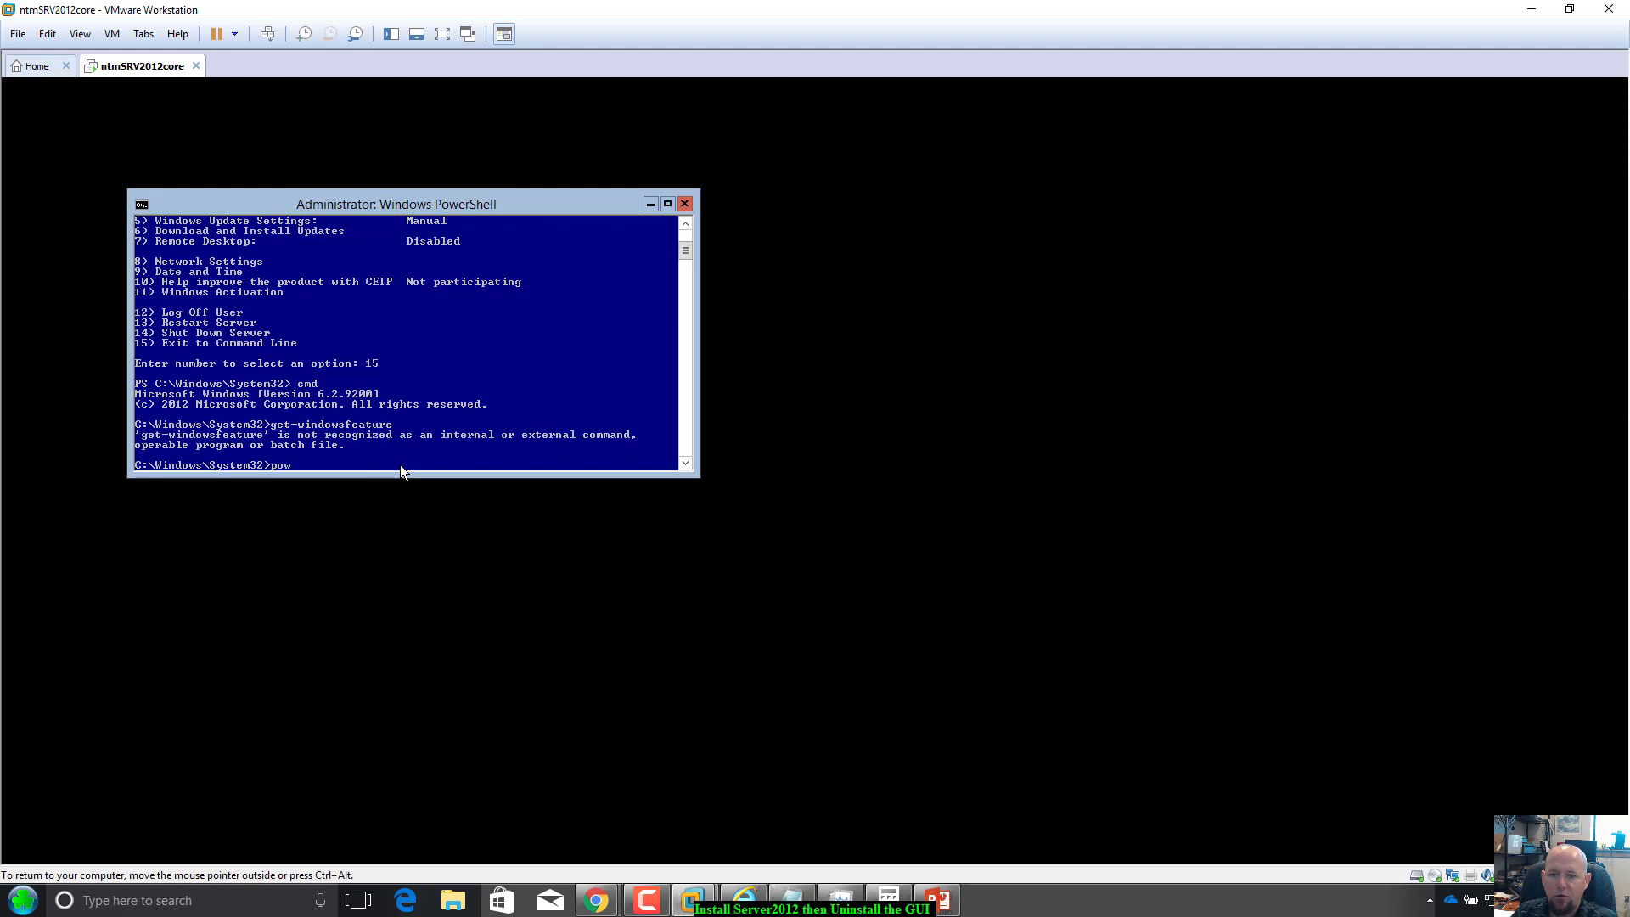
pyautogui.write('ershell')
pyautogui.press('Return')
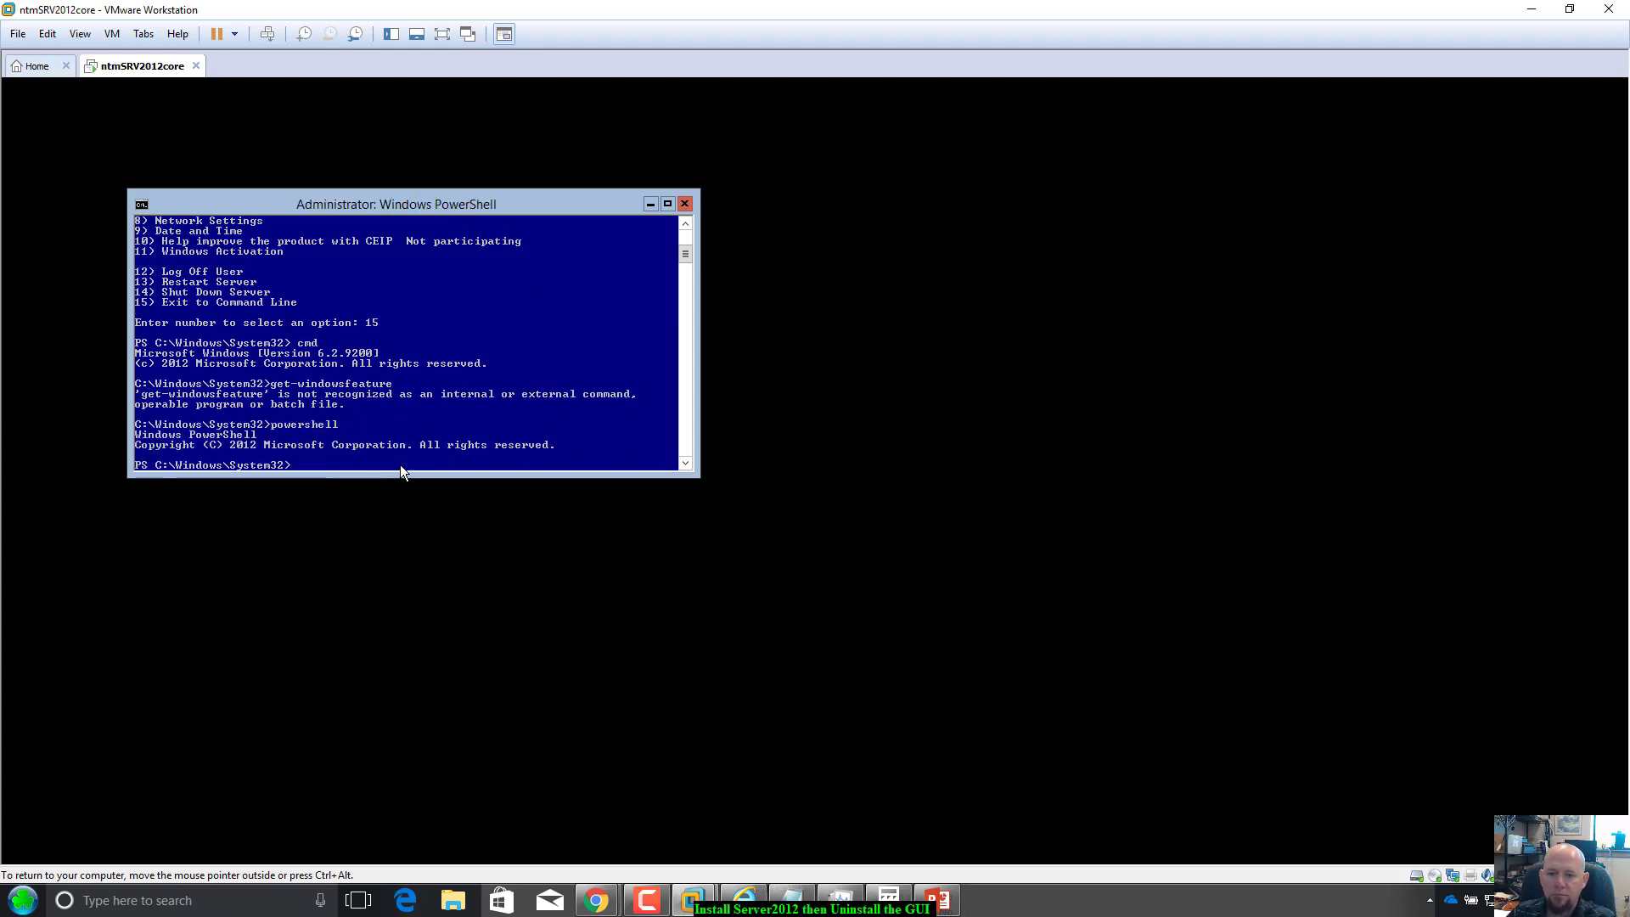
pyautogui.write('get')
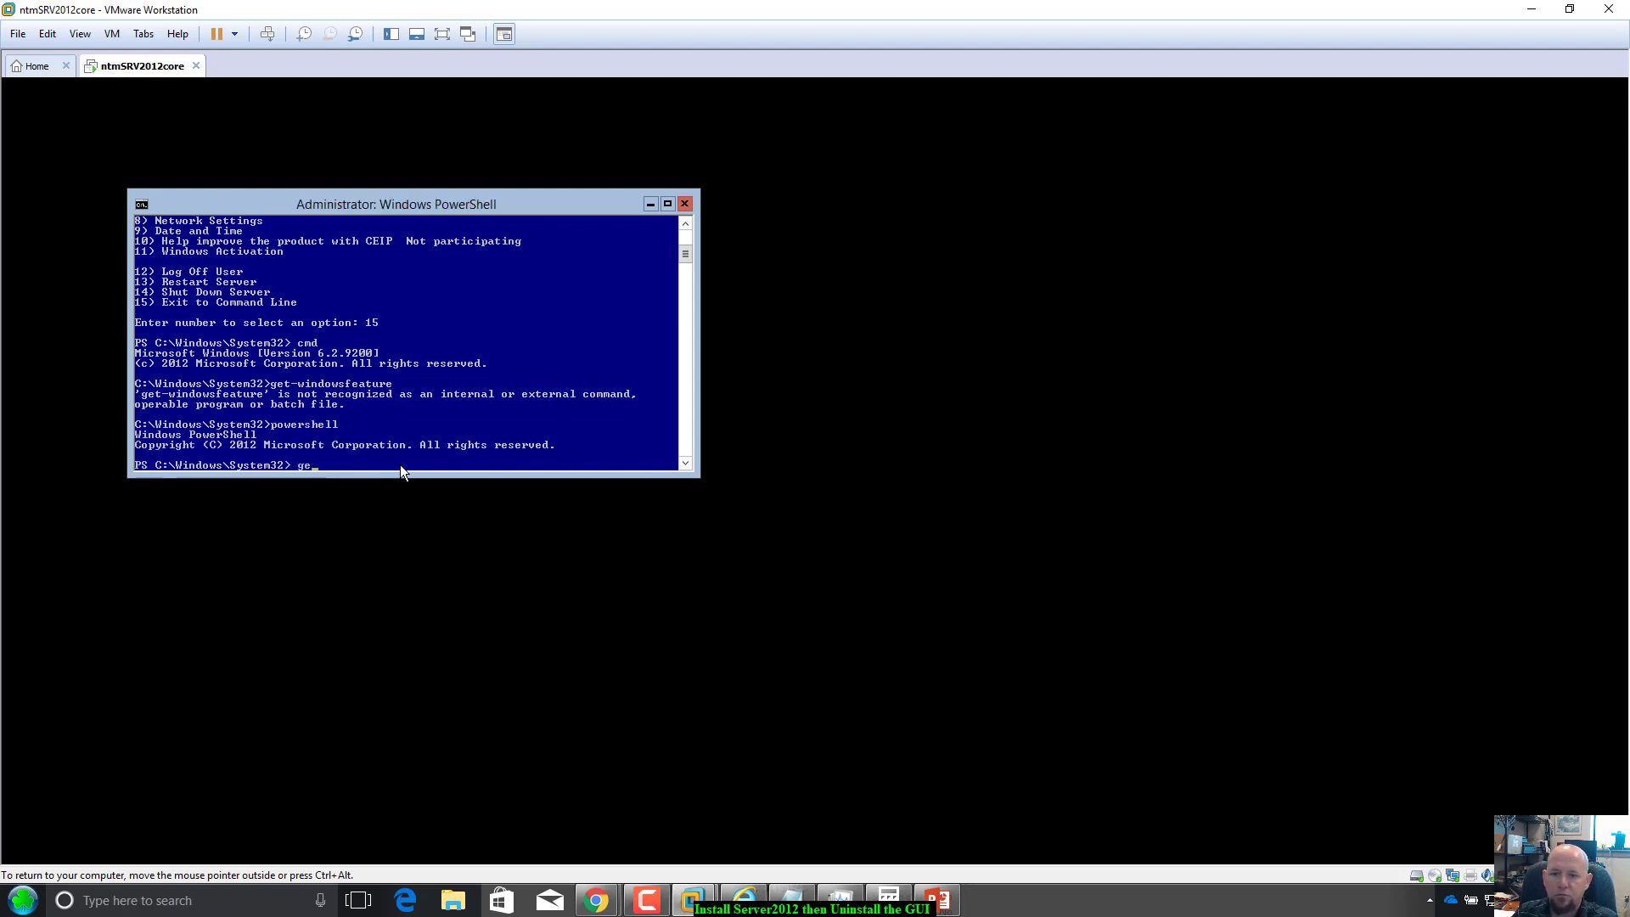
pyautogui.press('BackSpace')
pyautogui.press('BackSpace')
pyautogui.press('BackSpace')
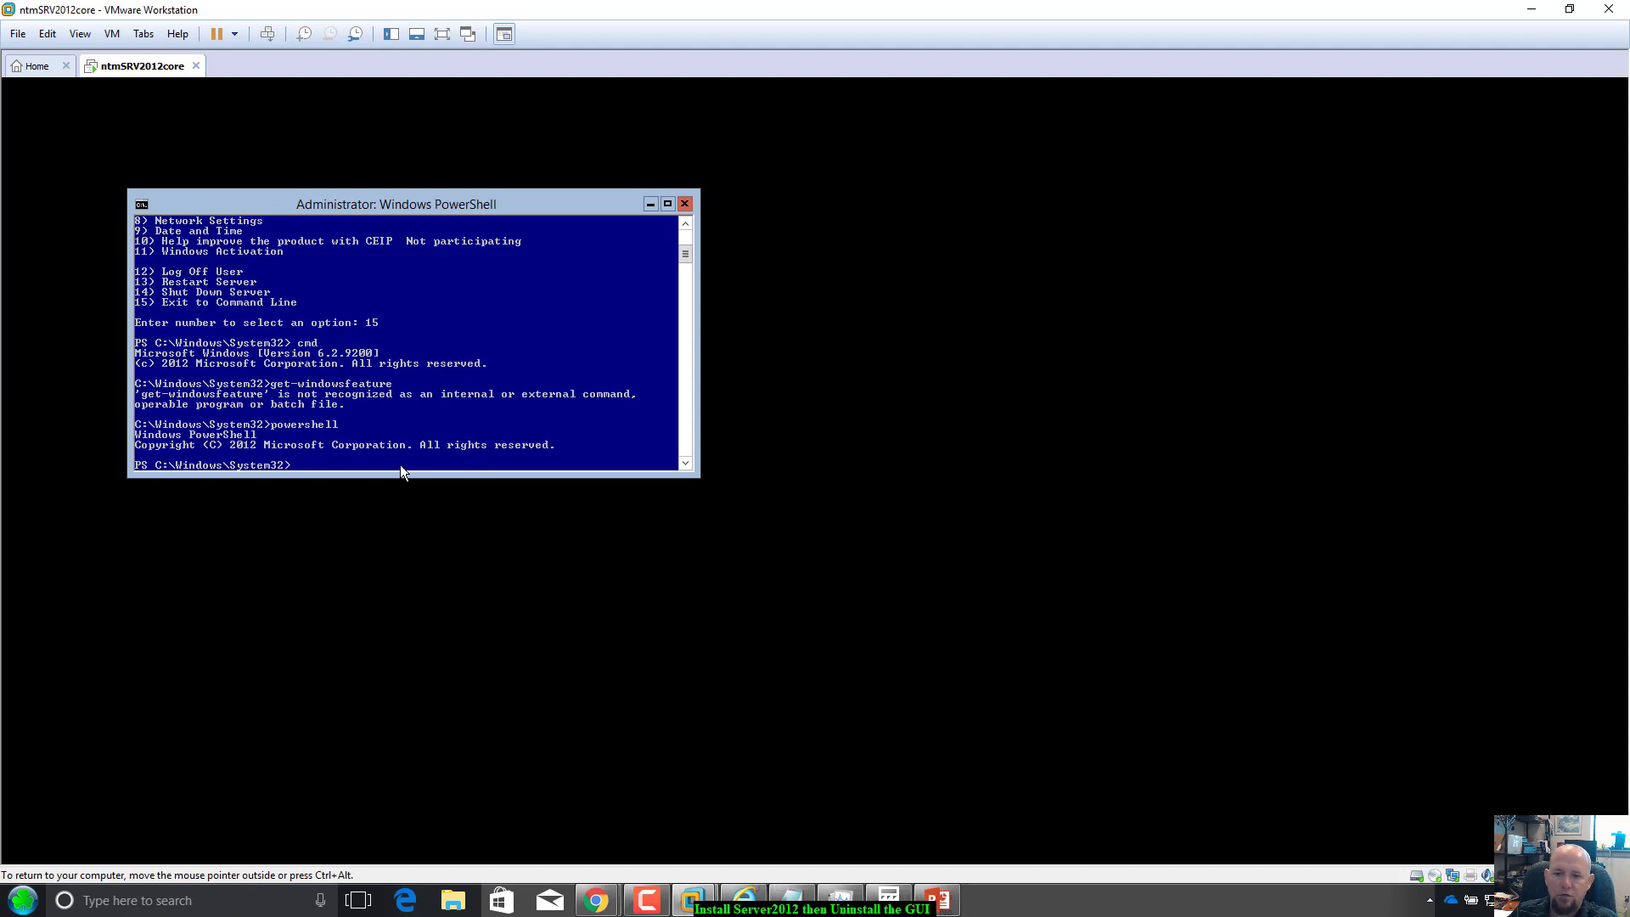
pyautogui.write('get')
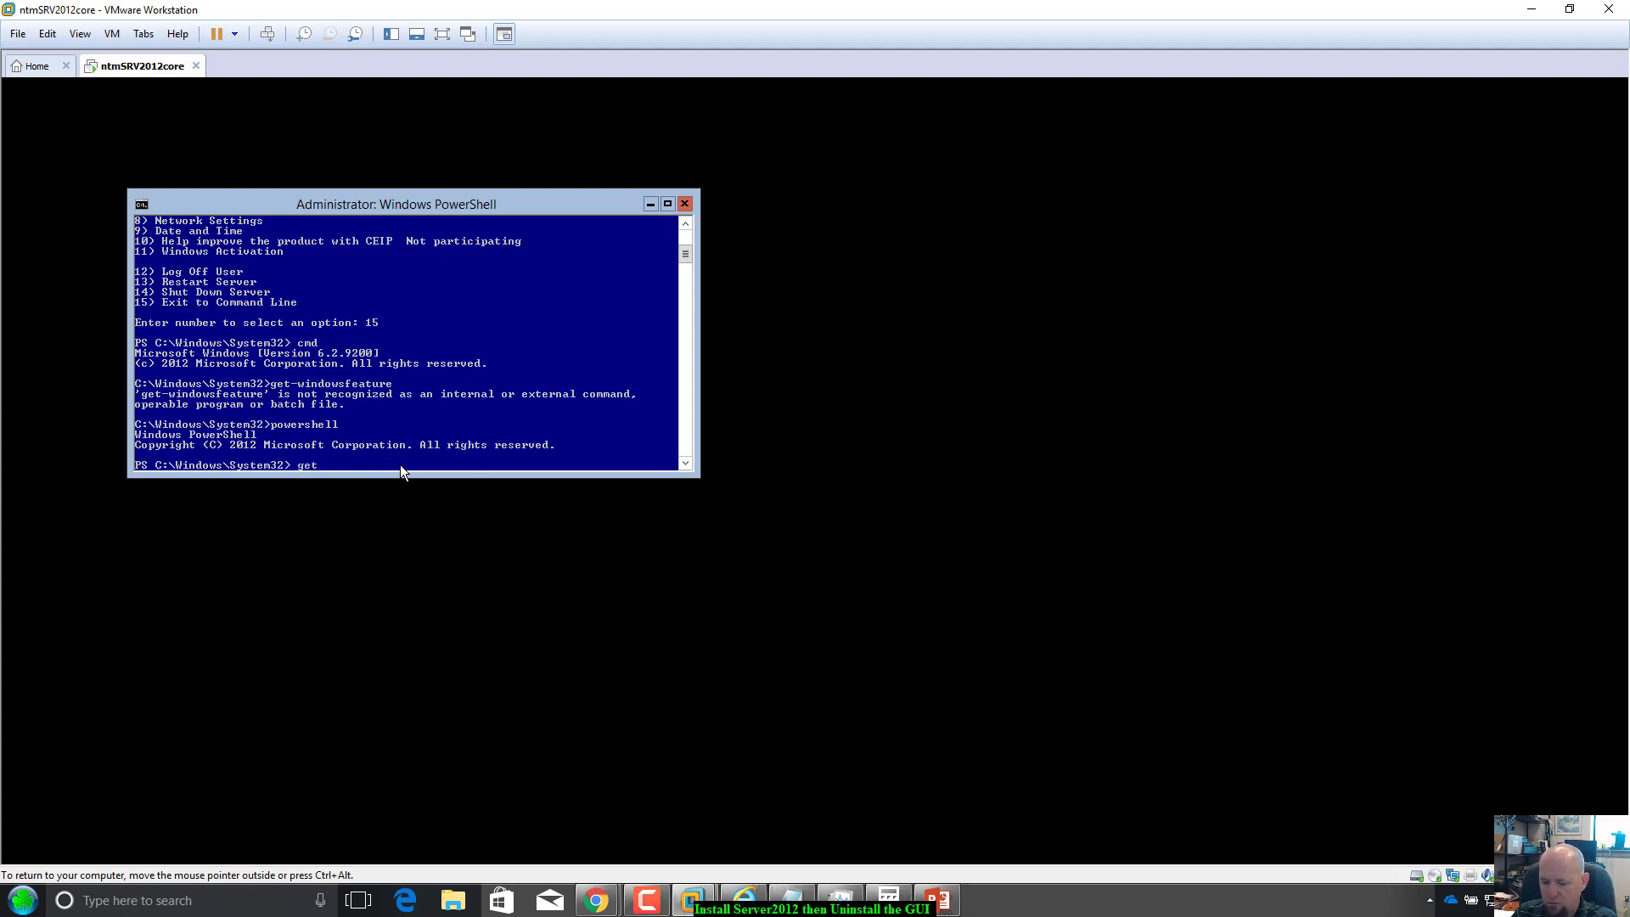
pyautogui.write('-wond')
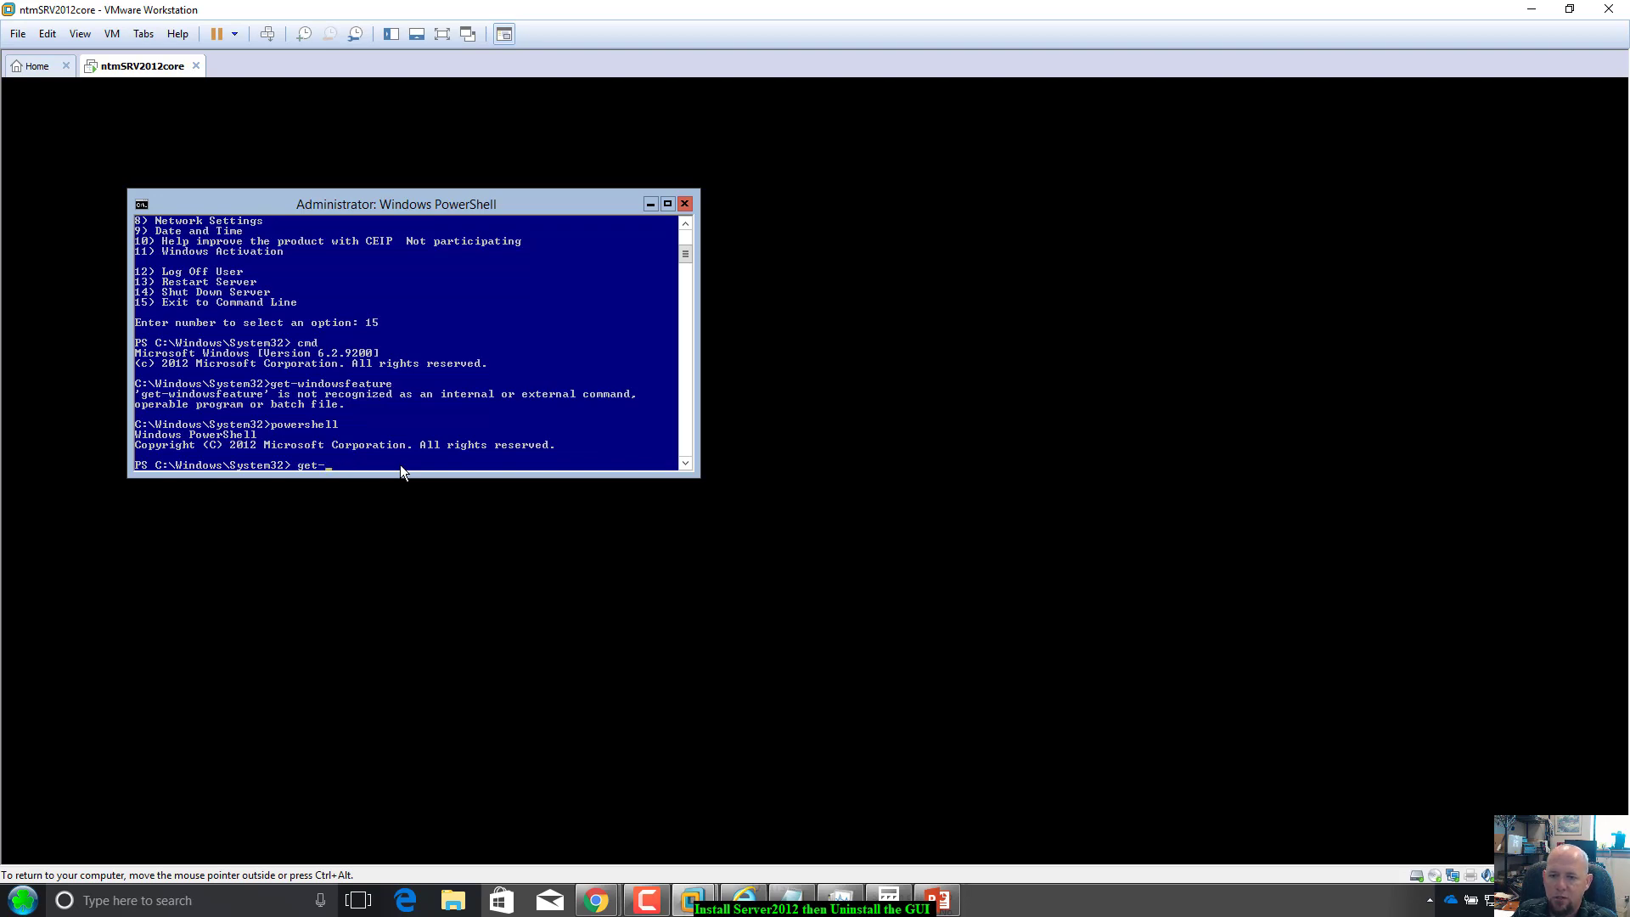
pyautogui.press('Return')
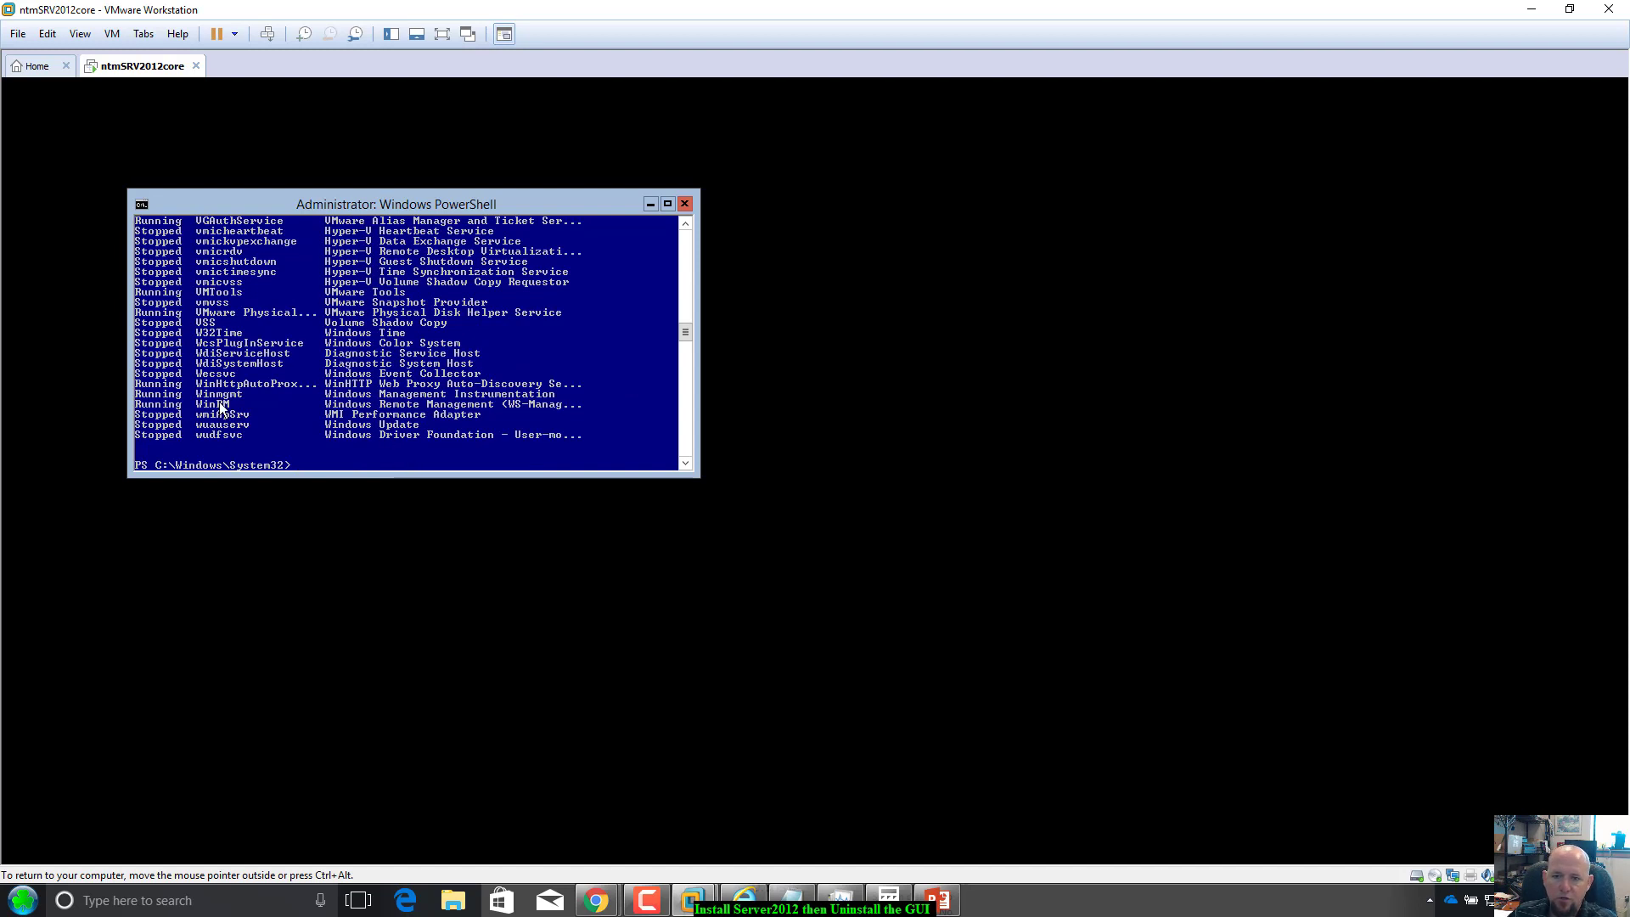
# Examine the running and stopped entries near the end of the services list.
pyautogui.scroll(2, 225, 411)
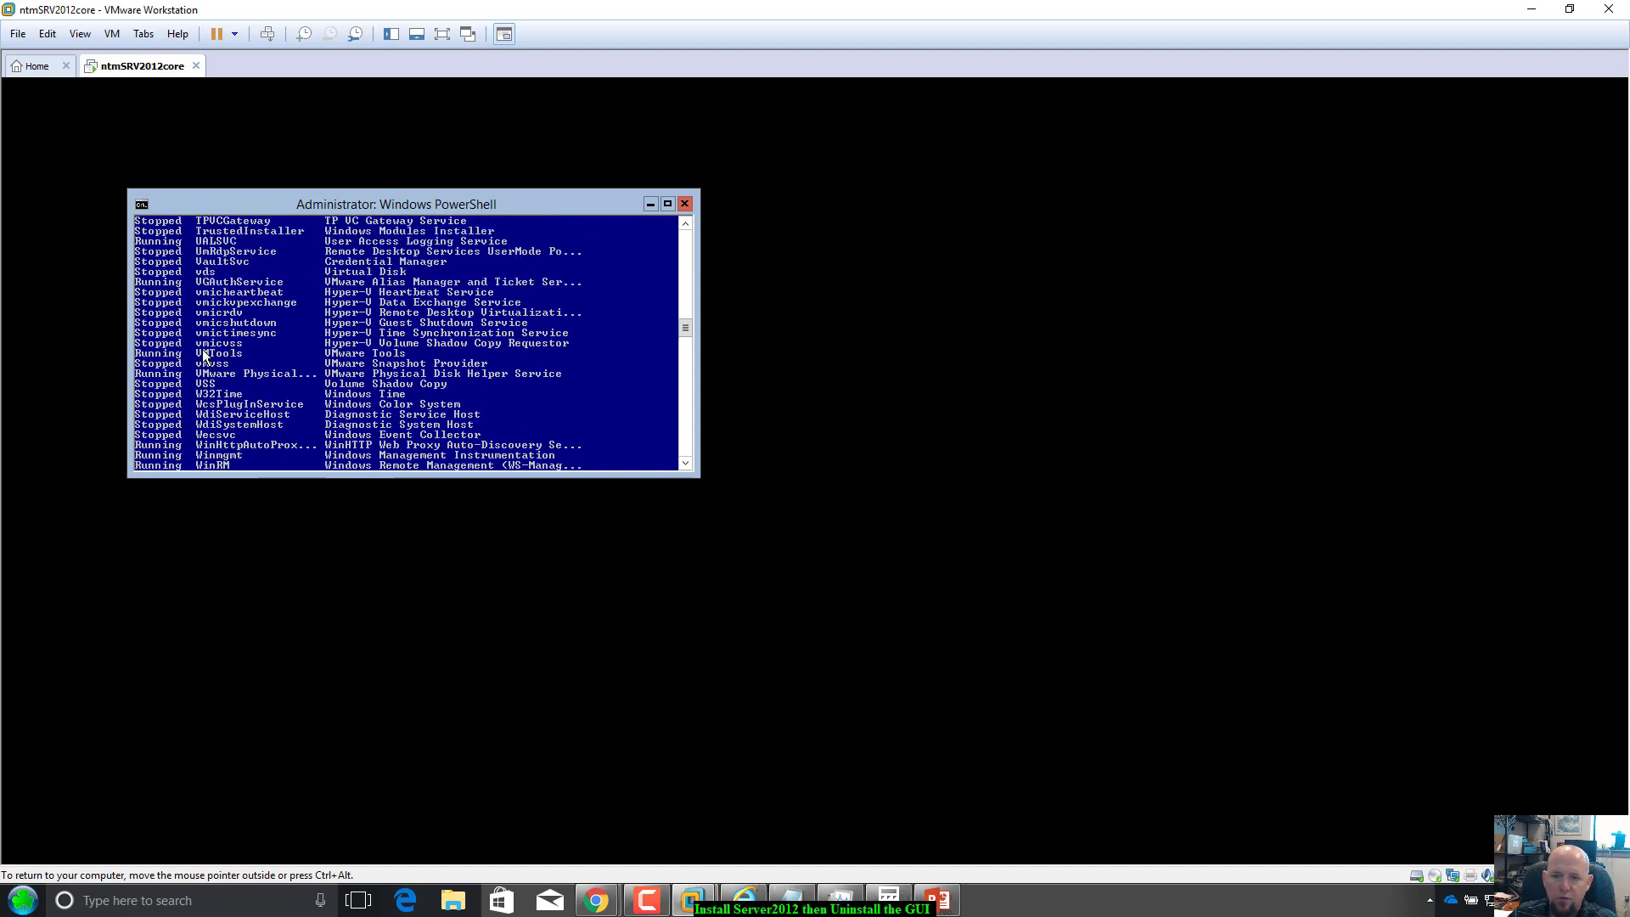
pyautogui.scroll(-7, 306, 353)
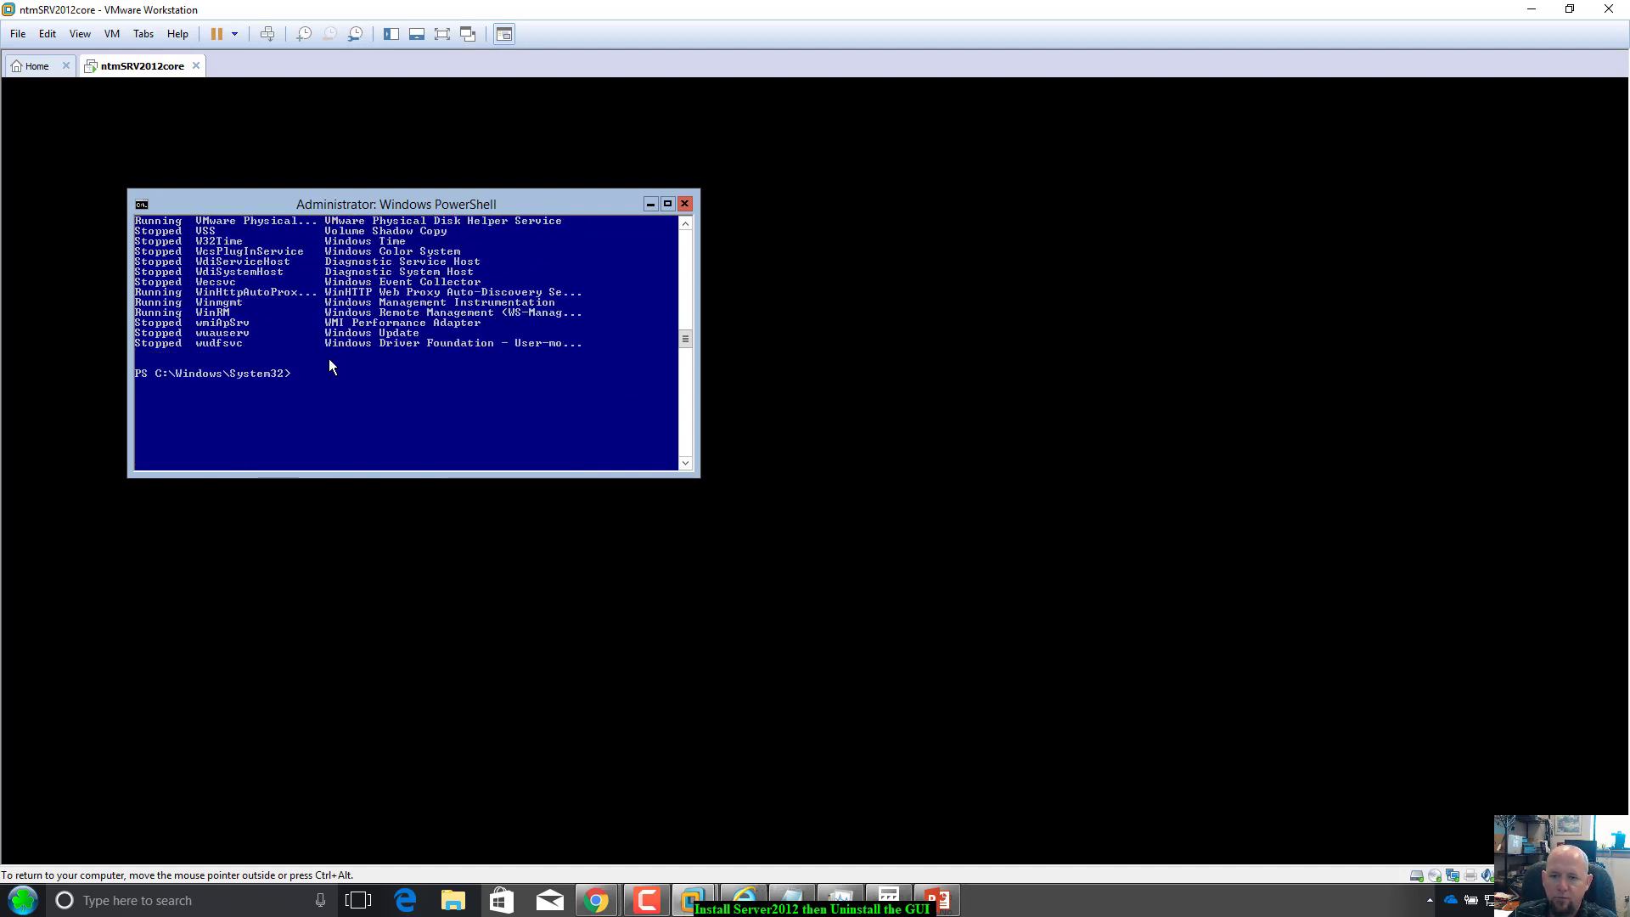
pyautogui.scroll(3, 329, 359)
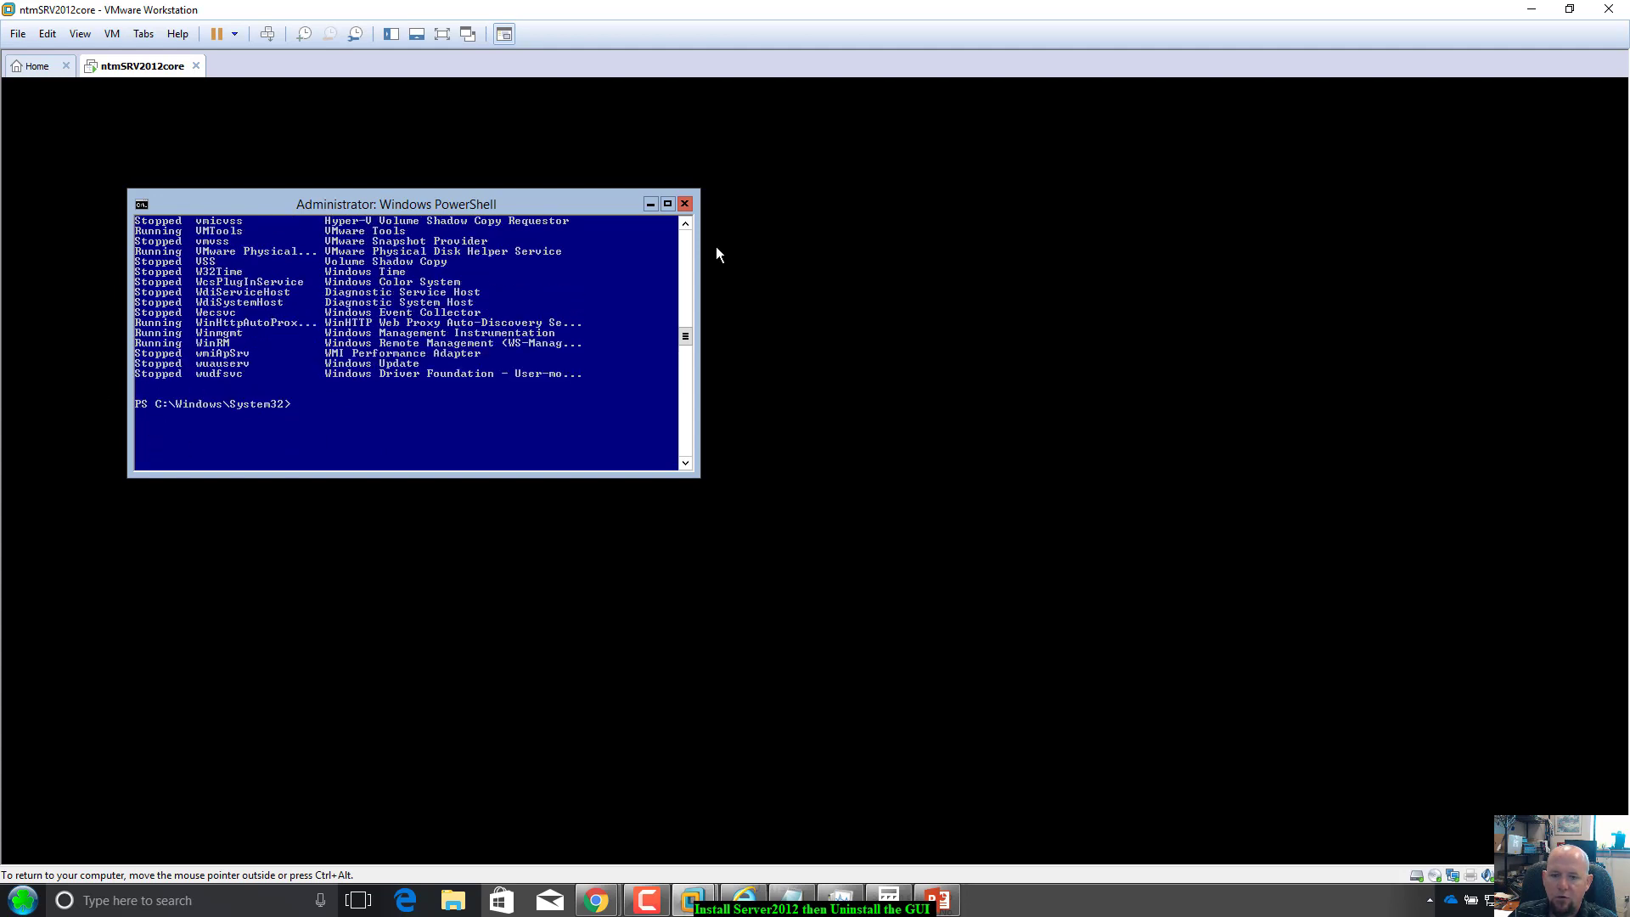
pyautogui.scroll(2, 408, 389)
pyautogui.scroll(-3, 412, 412)
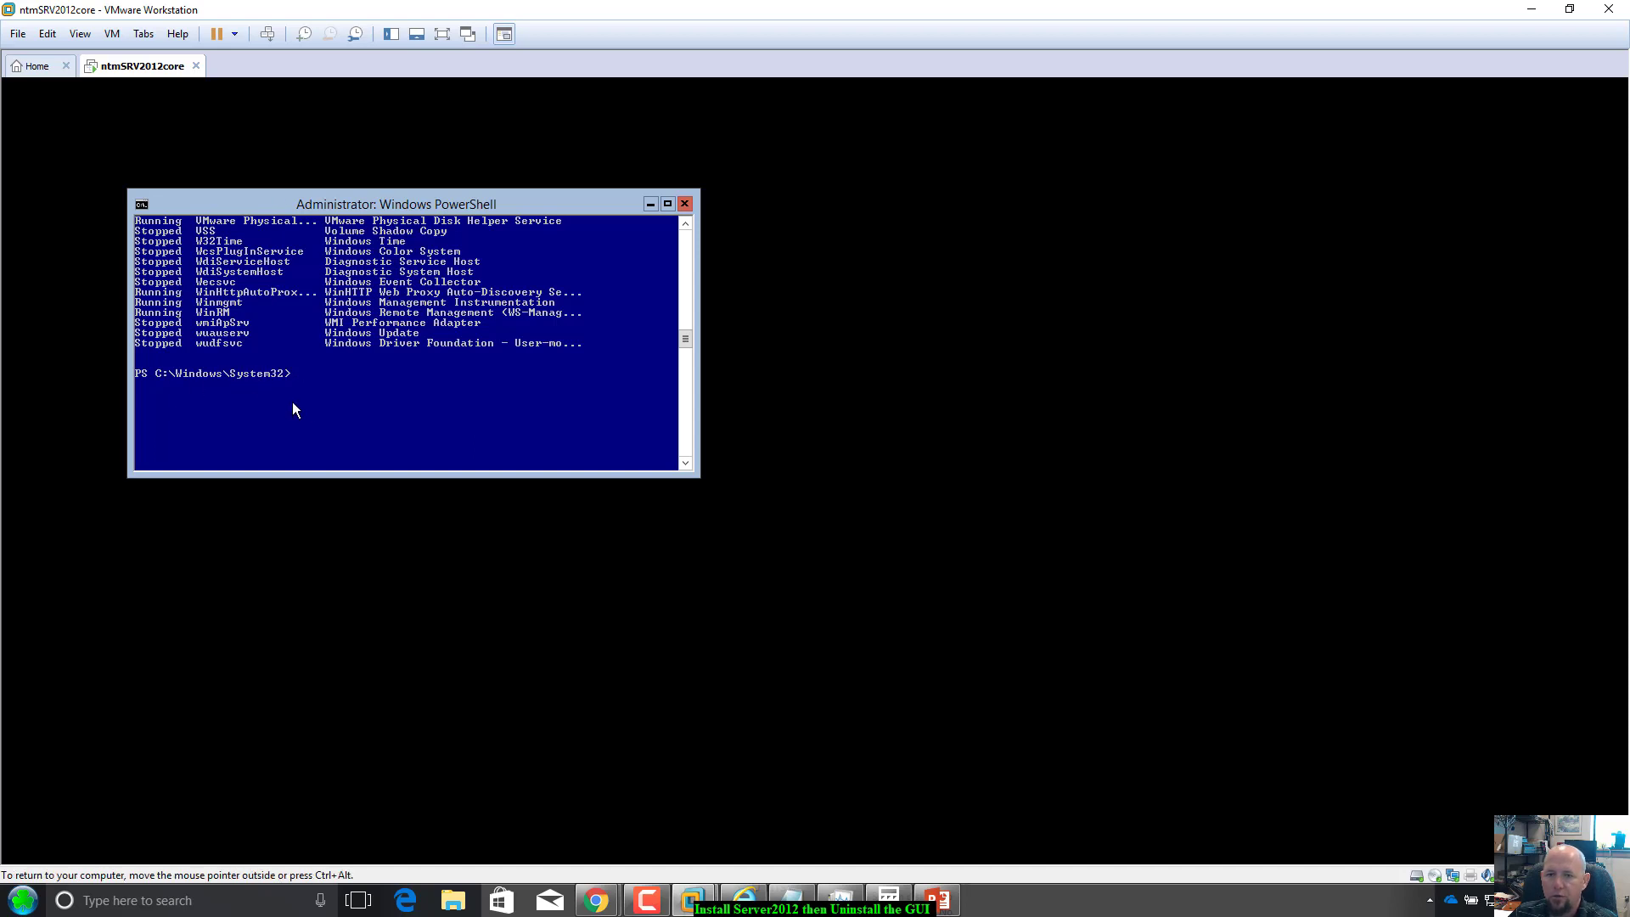
pyautogui.scroll(2, 340, 424)
pyautogui.scroll(-3, 359, 435)
# Shut down the server immediately with shutdown /s /t 0.
pyautogui.scroll(3, 359, 434)
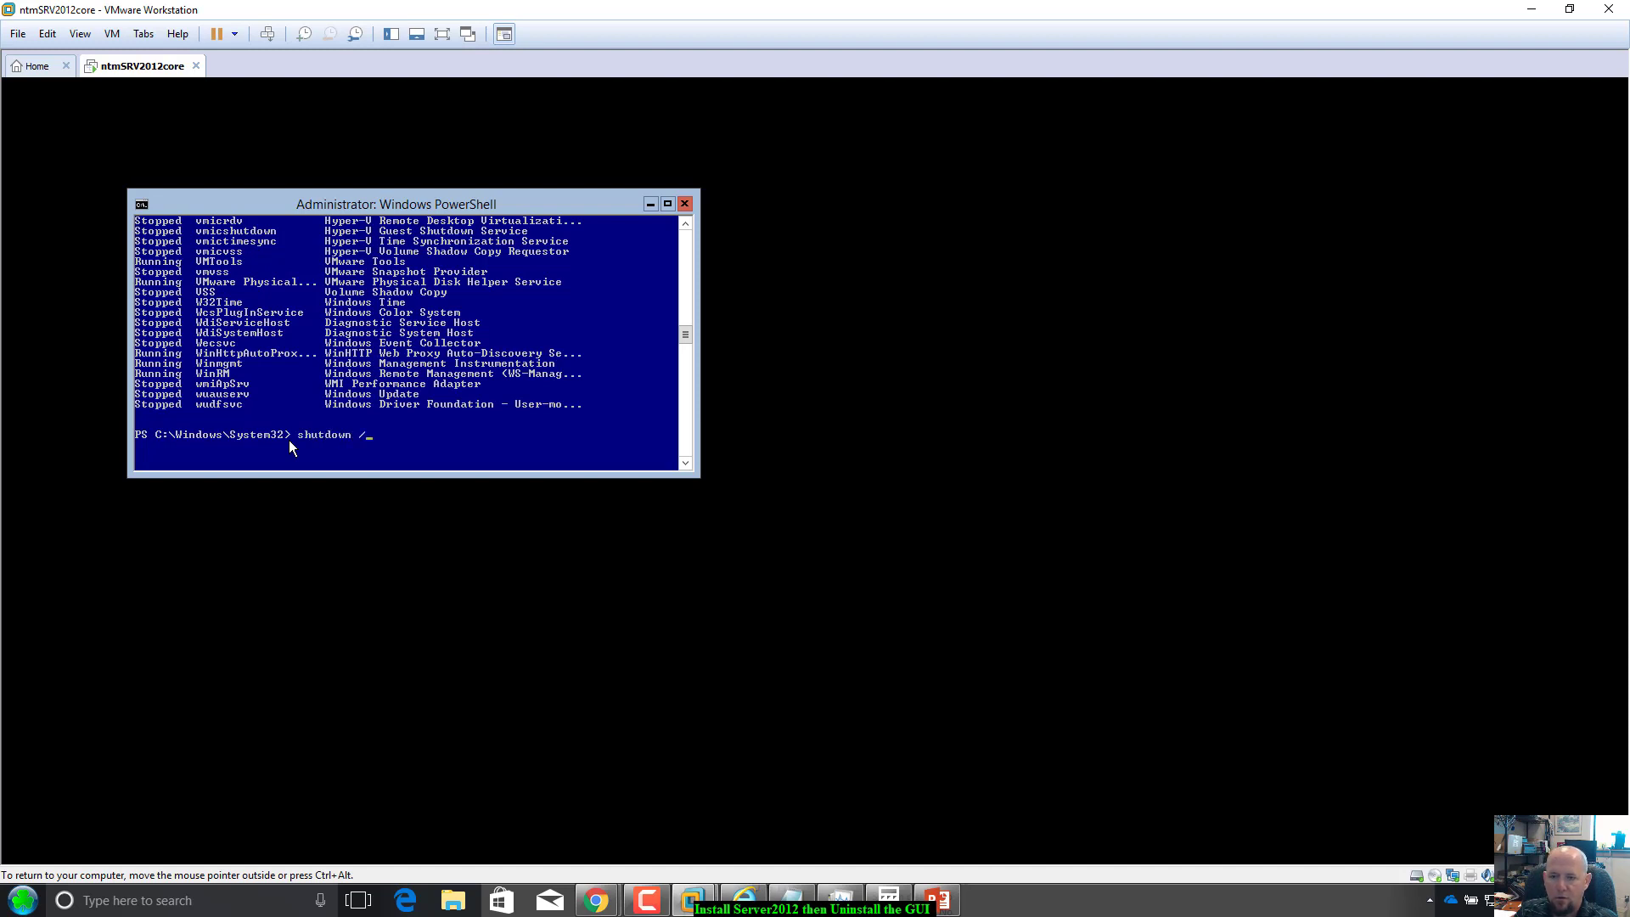
pyautogui.write('t 0')
pyautogui.press('Return')
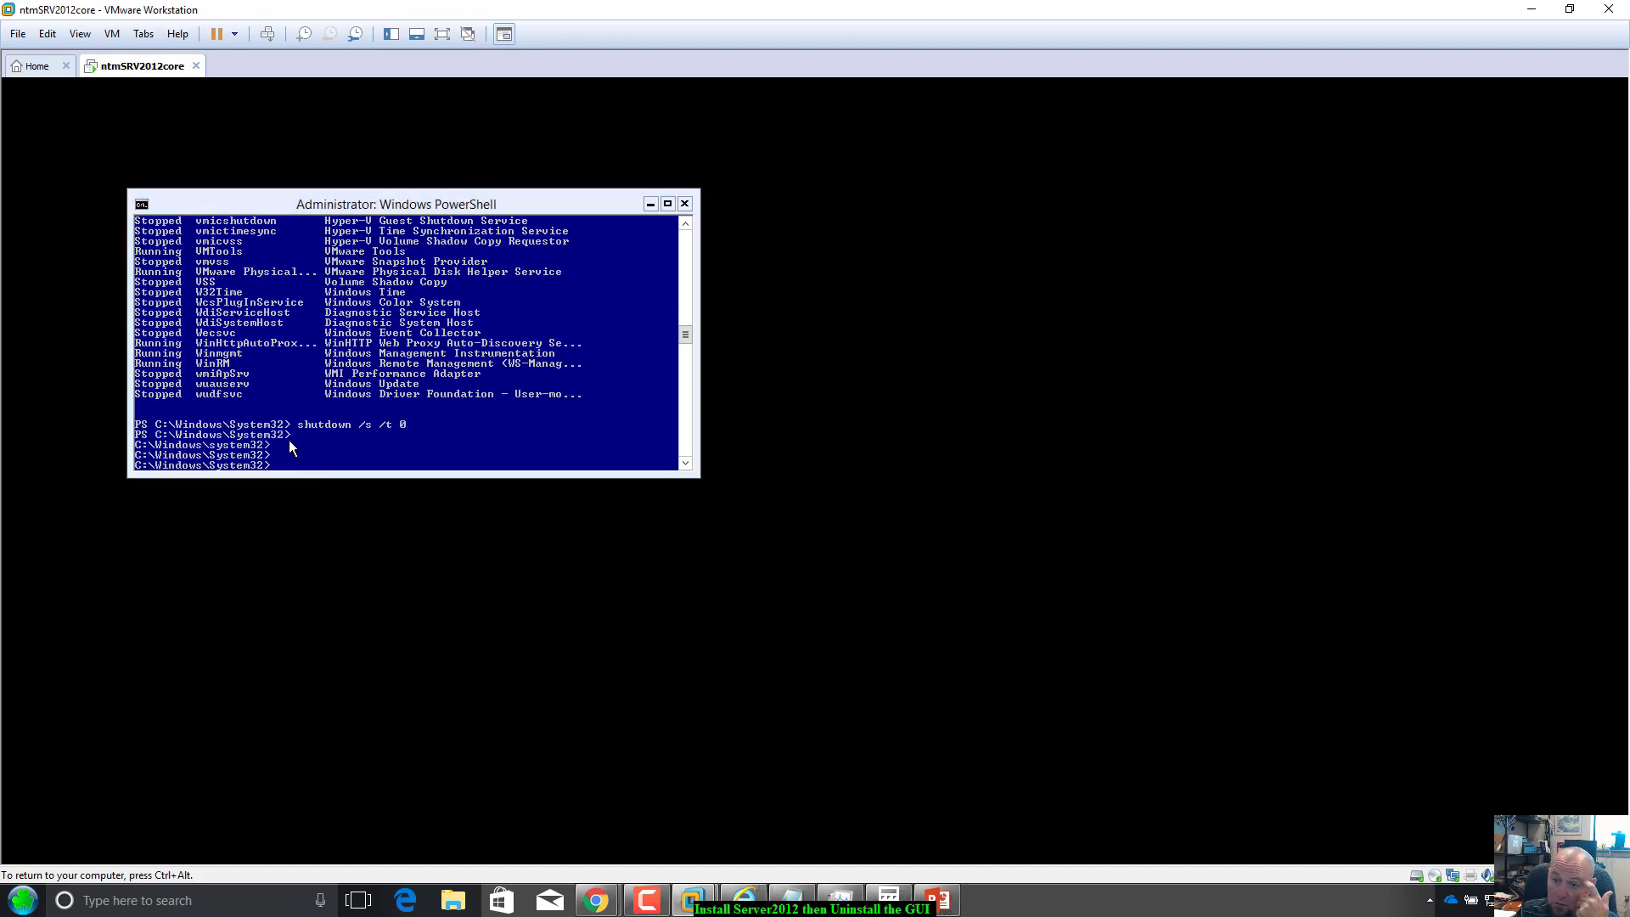